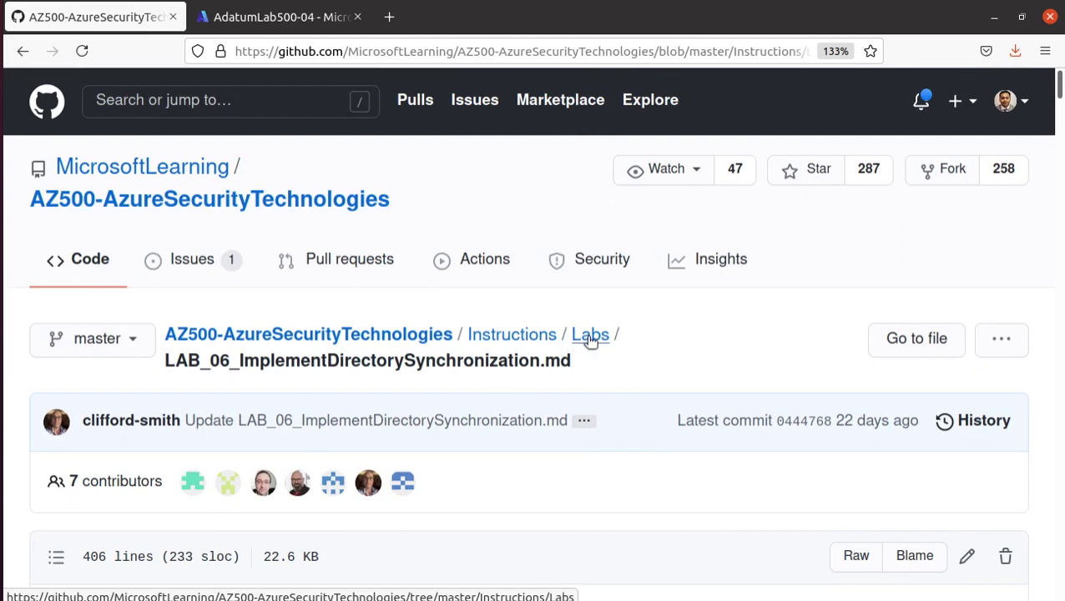
- Browse the Labs folder listing and open the LAB_06 directory synchronization lab file
{"action": "left_click", "coordinate": [592, 340]}
{"action": "scroll", "coordinate": [204, 352], "scroll_direction": "down", "scroll_amount": 8}
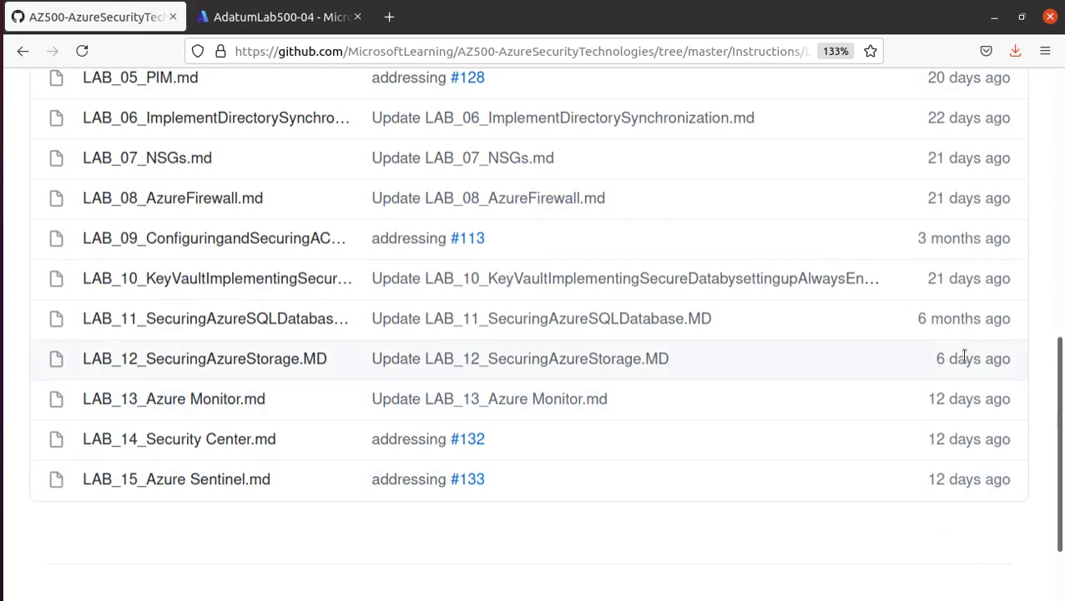
{"action": "scroll", "coordinate": [955, 357], "scroll_direction": "up", "scroll_amount": 8}
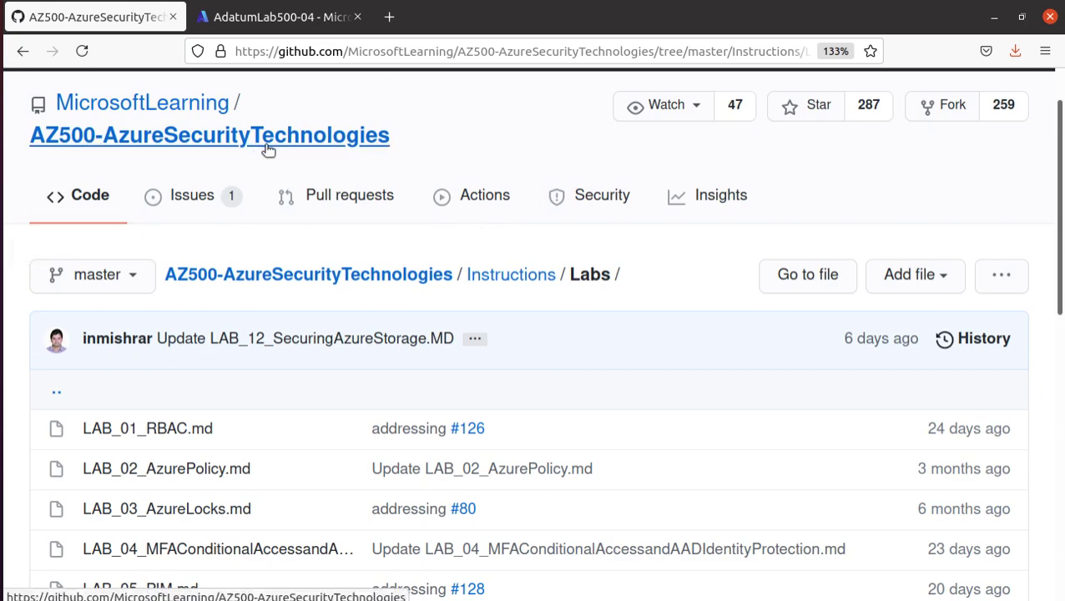
{"action": "scroll", "coordinate": [267, 149], "scroll_direction": "down", "scroll_amount": 3}
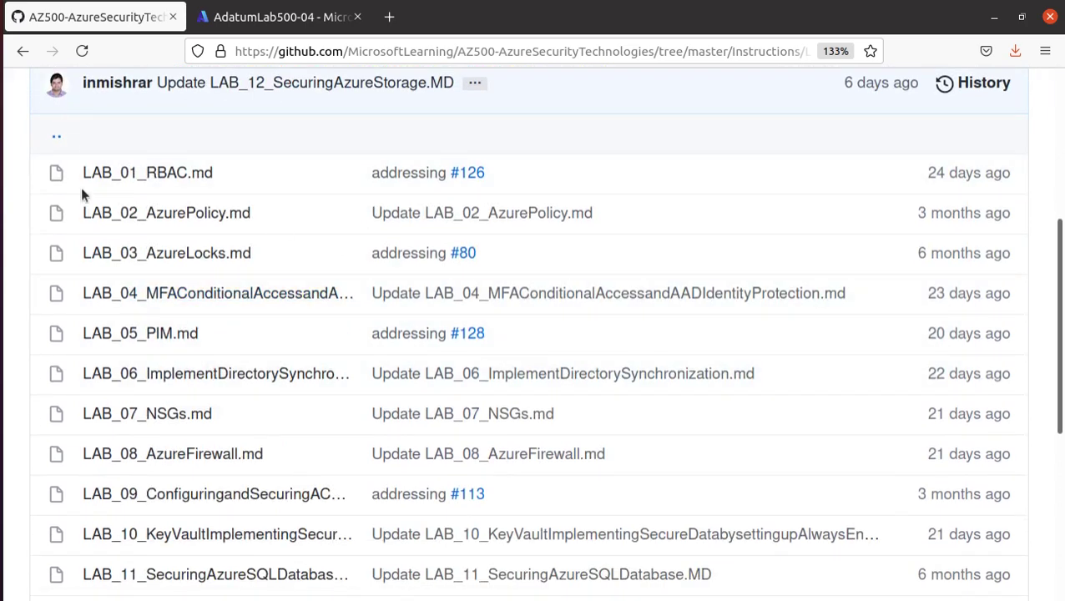
{"action": "left_click_drag", "start_coordinate": [211, 345], "coordinate": [67, 171]}
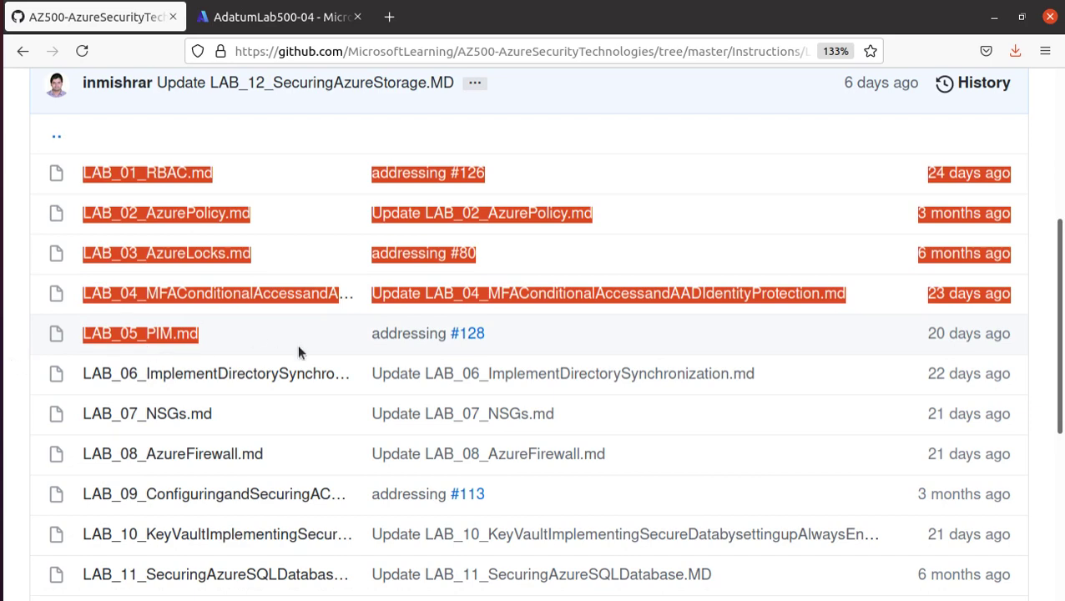
{"action": "left_click", "coordinate": [292, 373]}
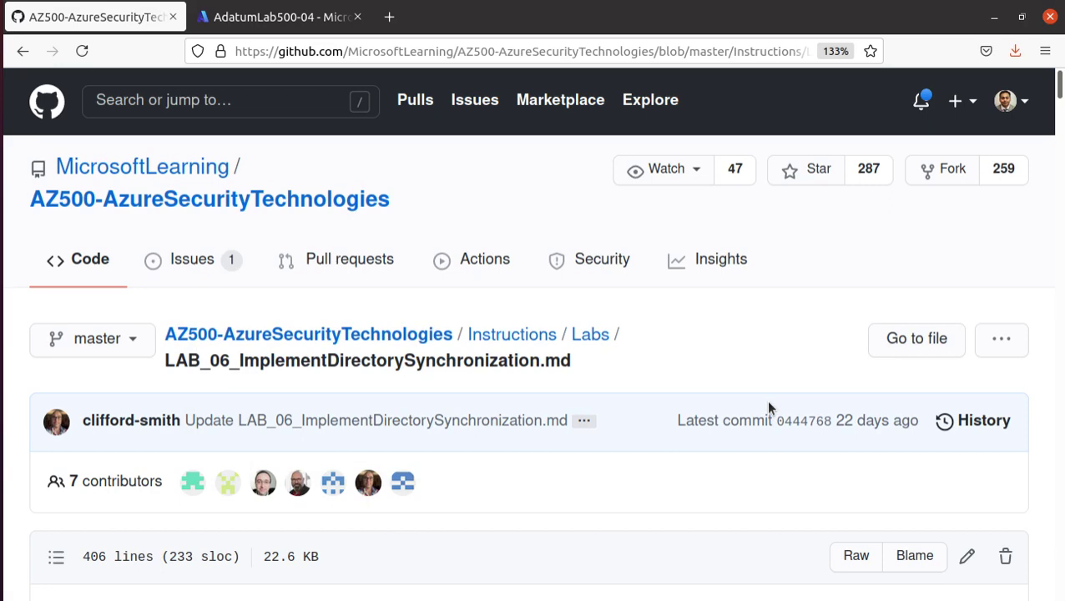
- Highlight the scenario's Azure AD tenant, single-domain AD DS forest and Azure VM domain controller phrases
{"action": "scroll", "coordinate": [617, 397], "scroll_direction": "down", "scroll_amount": 5}
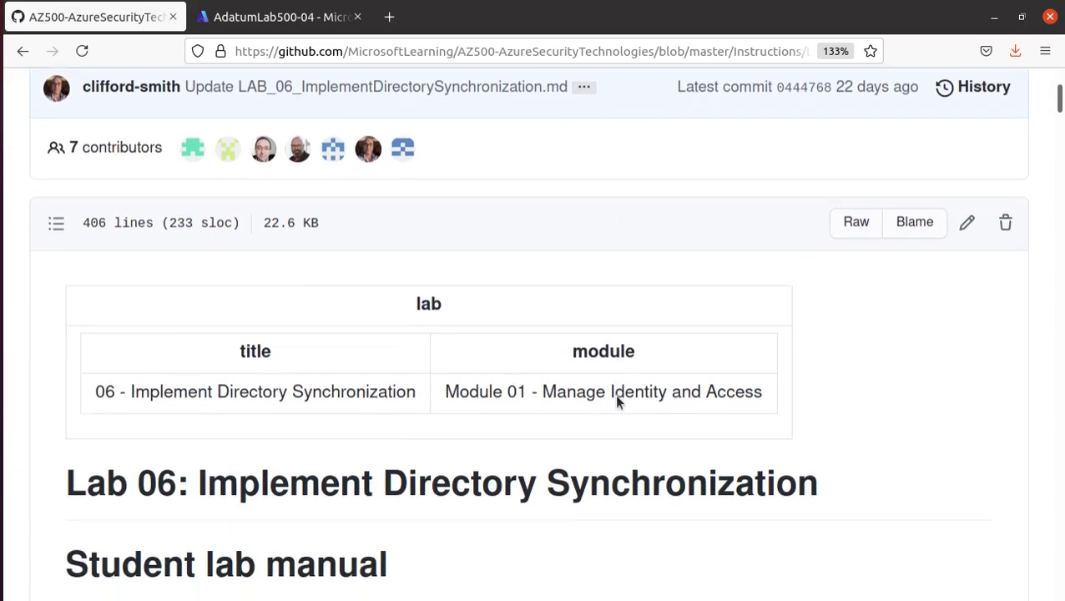
{"action": "scroll", "coordinate": [614, 394], "scroll_direction": "down", "scroll_amount": 6}
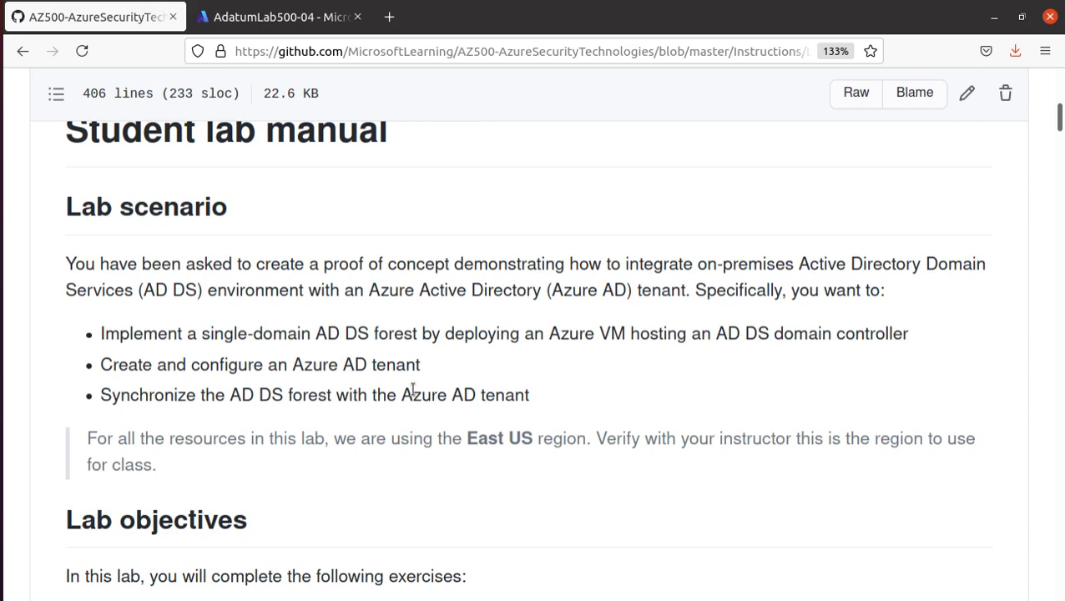
{"action": "scroll", "coordinate": [413, 392], "scroll_direction": "down", "scroll_amount": 3}
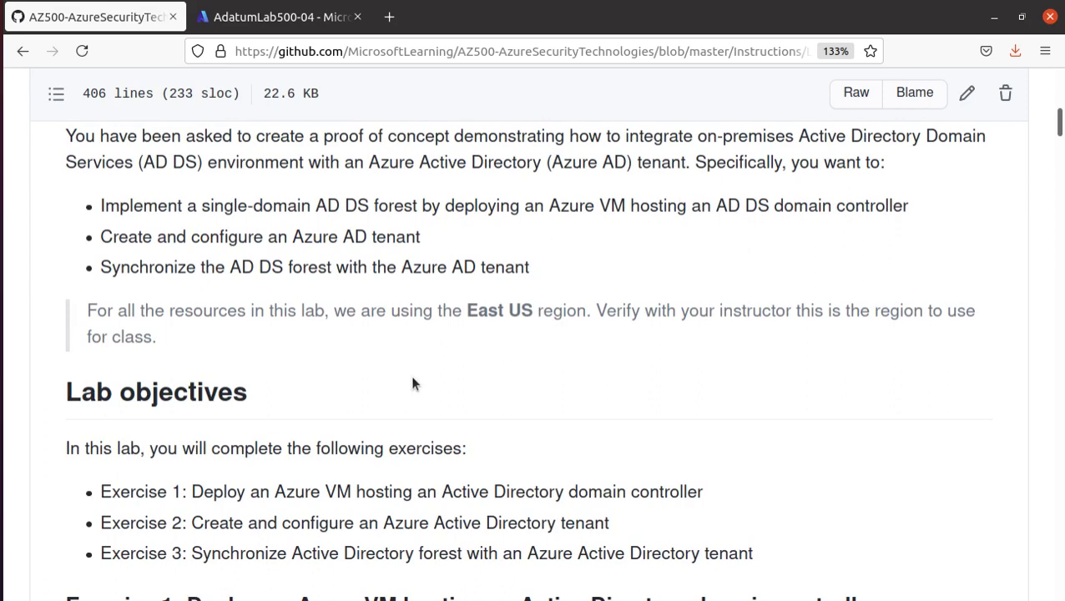
{"action": "scroll", "coordinate": [380, 374], "scroll_direction": "down", "scroll_amount": 5}
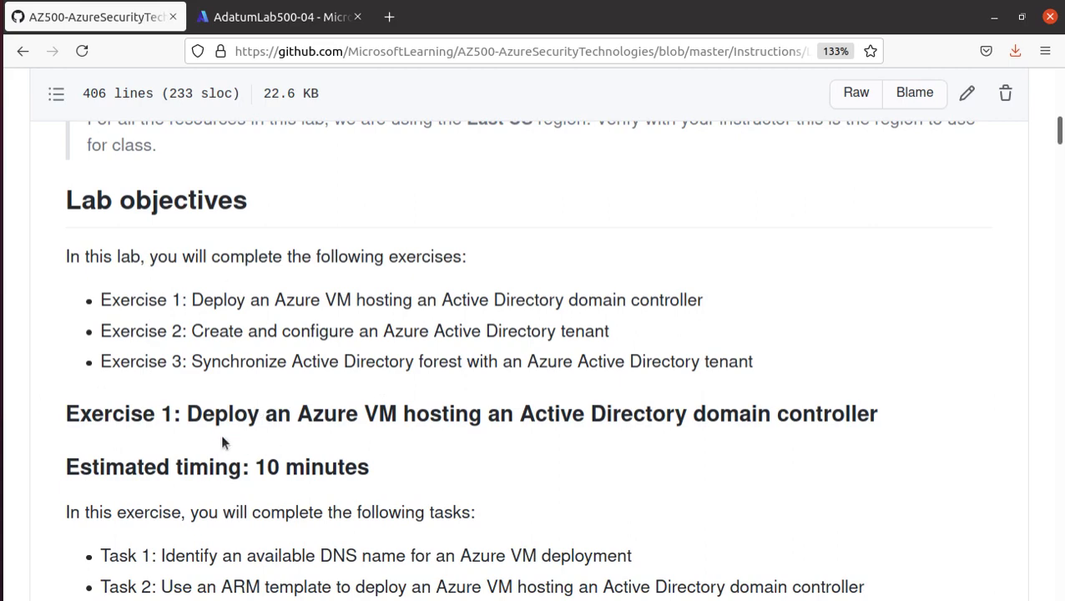
{"action": "scroll", "coordinate": [224, 437], "scroll_direction": "up", "scroll_amount": 6}
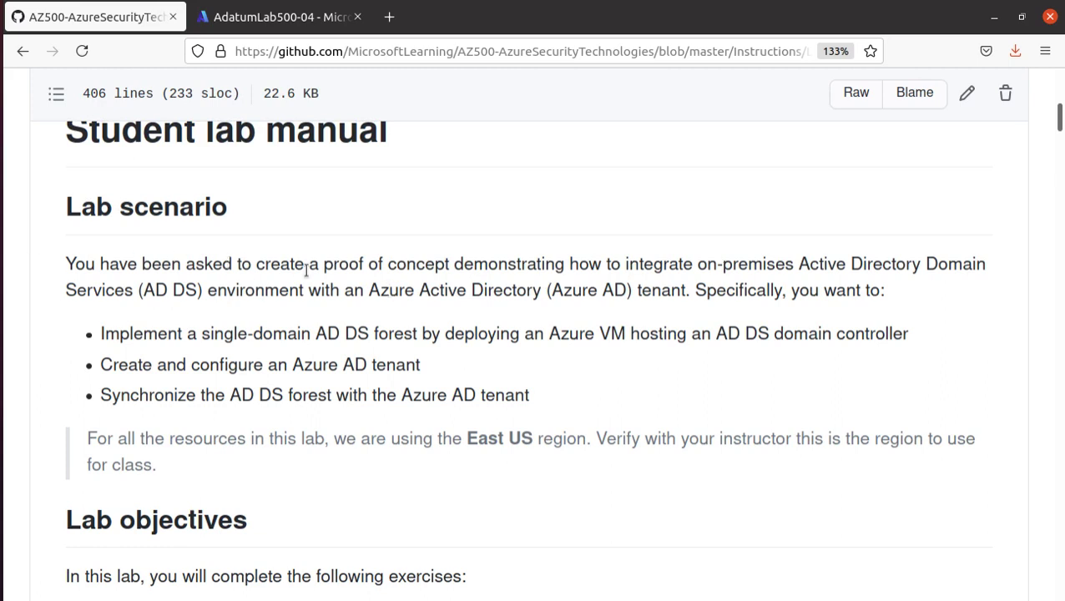
{"action": "left_click_drag", "start_coordinate": [322, 265], "coordinate": [202, 299]}
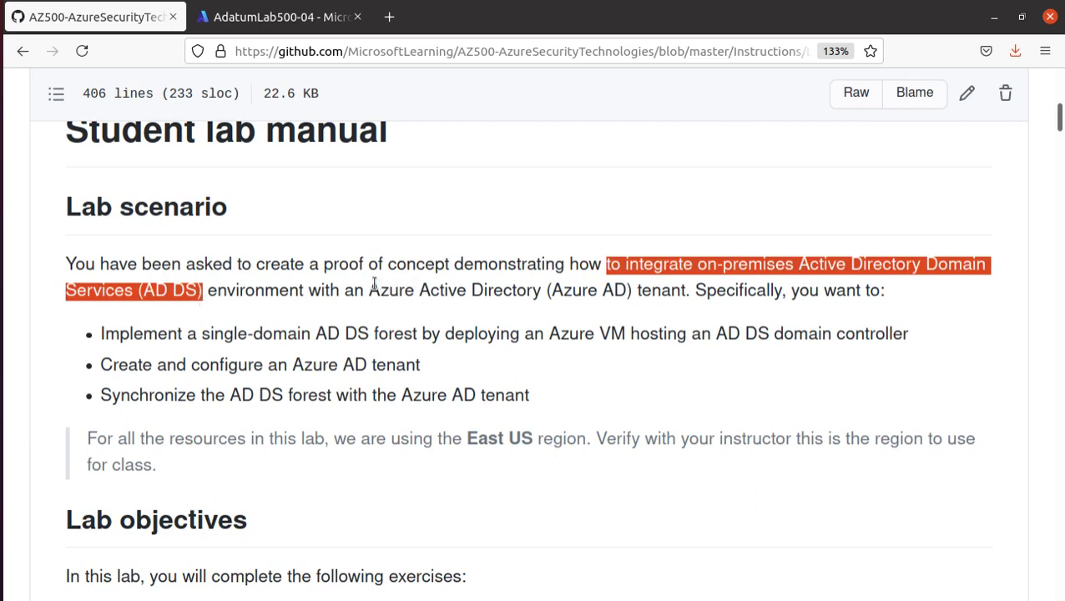
{"action": "left_click_drag", "start_coordinate": [366, 290], "coordinate": [691, 292]}
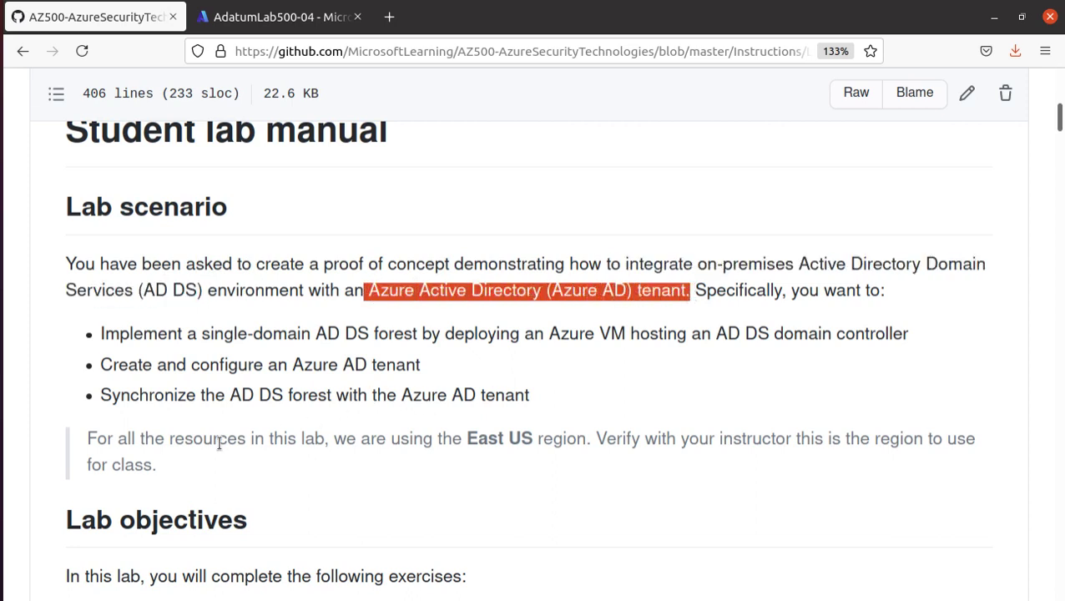
{"action": "scroll", "coordinate": [181, 367], "scroll_direction": "down", "scroll_amount": 1}
{"action": "left_click", "coordinate": [96, 269]}
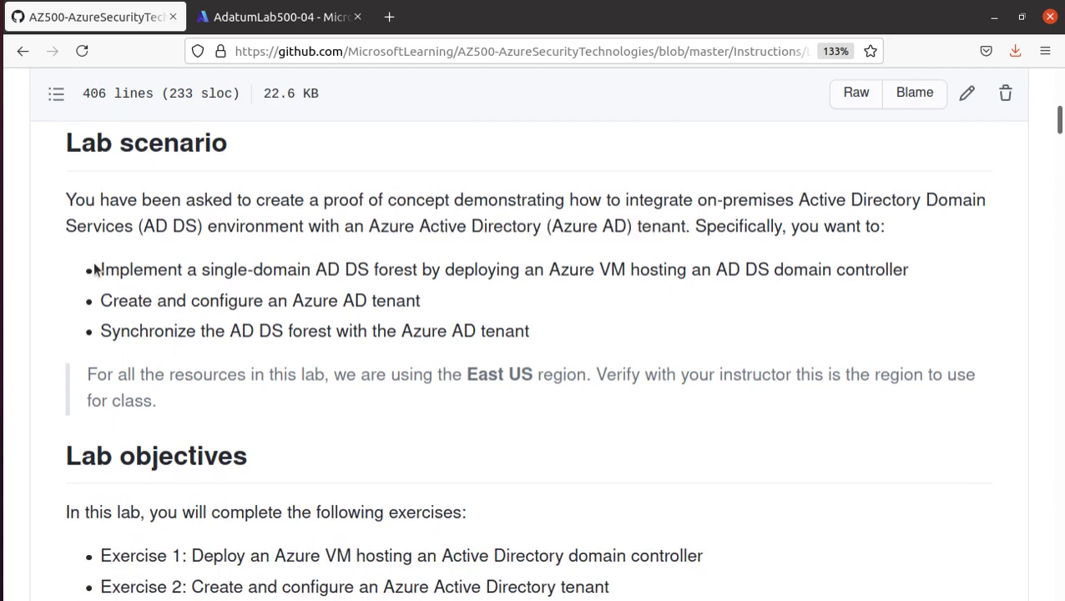
{"action": "left_click_drag", "start_coordinate": [96, 269], "coordinate": [384, 282]}
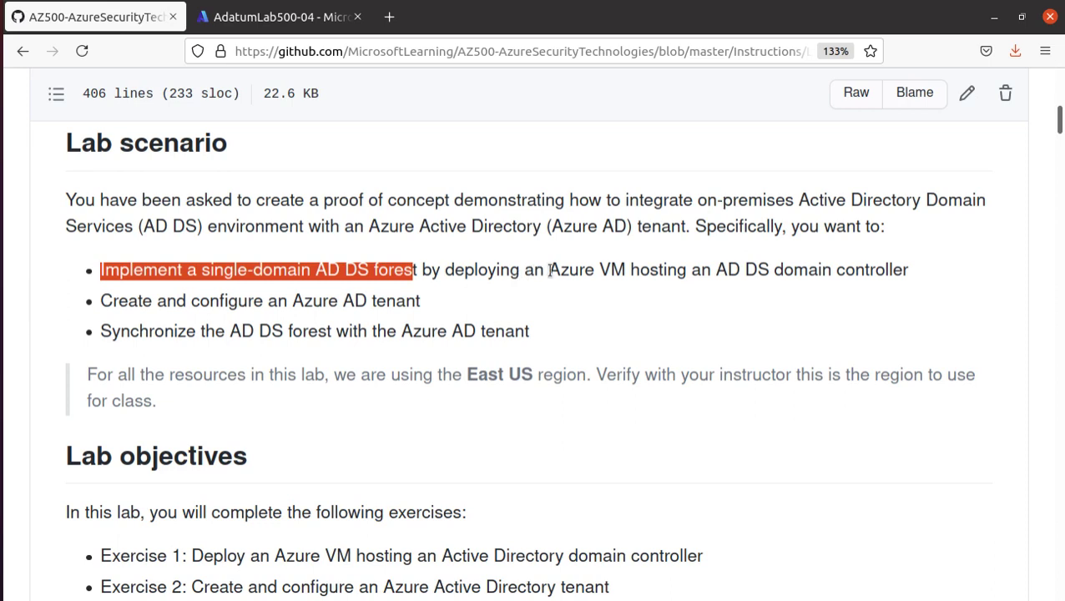
{"action": "left_click_drag", "start_coordinate": [550, 271], "coordinate": [909, 270]}
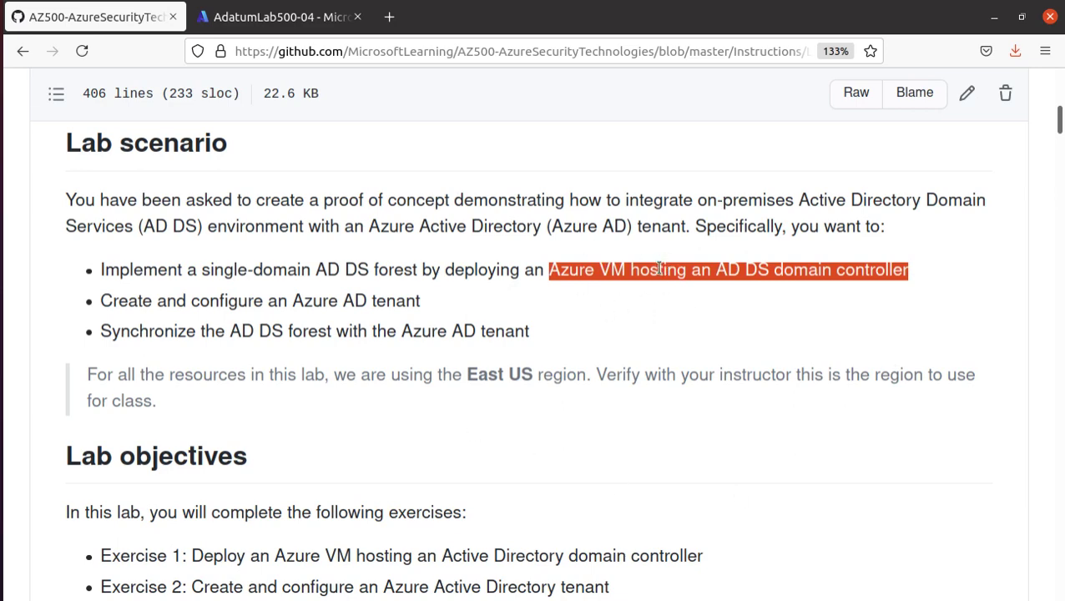
- Highlight the objective's Azure AD tenant and forest-to-tenant synchronization phrases
{"action": "scroll", "coordinate": [659, 269], "scroll_direction": "down", "scroll_amount": 3}
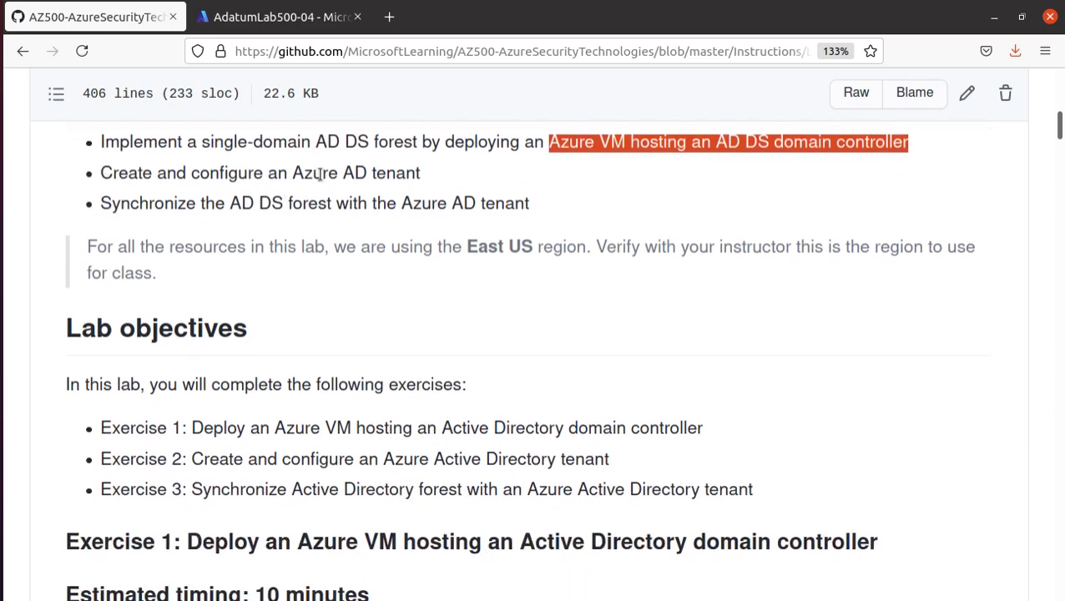
{"action": "left_click_drag", "start_coordinate": [291, 173], "coordinate": [422, 178]}
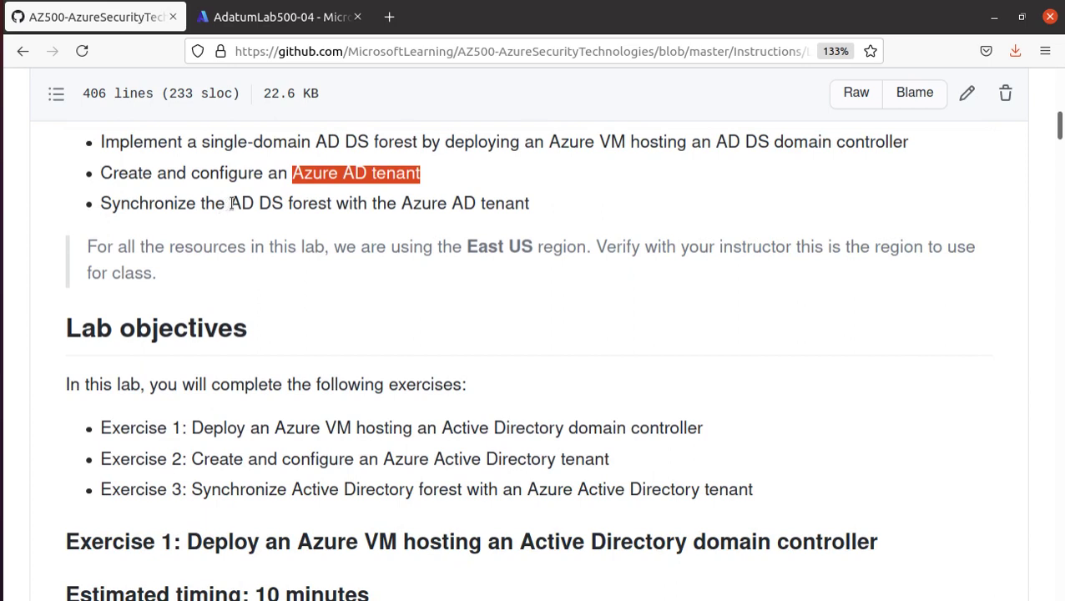
{"action": "left_click_drag", "start_coordinate": [231, 202], "coordinate": [543, 211]}
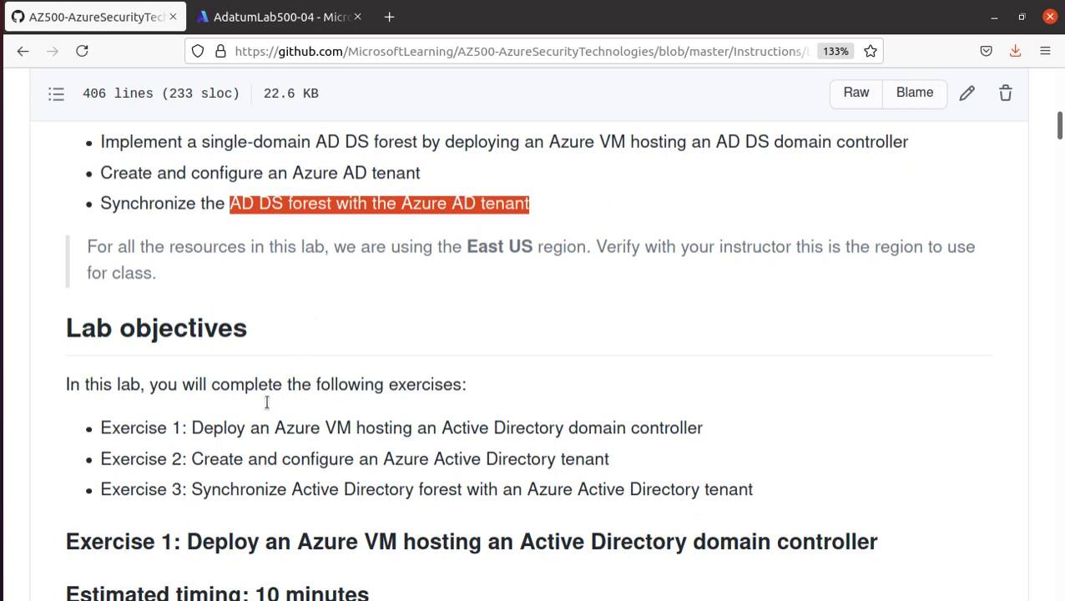
- Highlight the Exercise 2 and 3 descriptions and the Task 1 and Task 2 descriptions
{"action": "scroll", "coordinate": [230, 457], "scroll_direction": "down", "scroll_amount": 5}
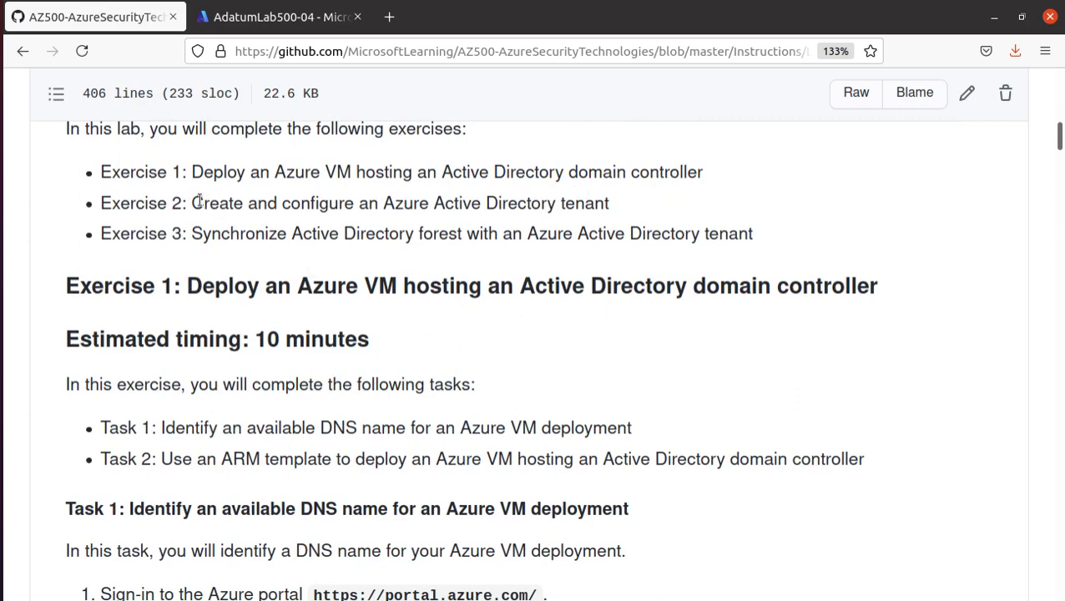
{"action": "left_click_drag", "start_coordinate": [192, 204], "coordinate": [612, 210]}
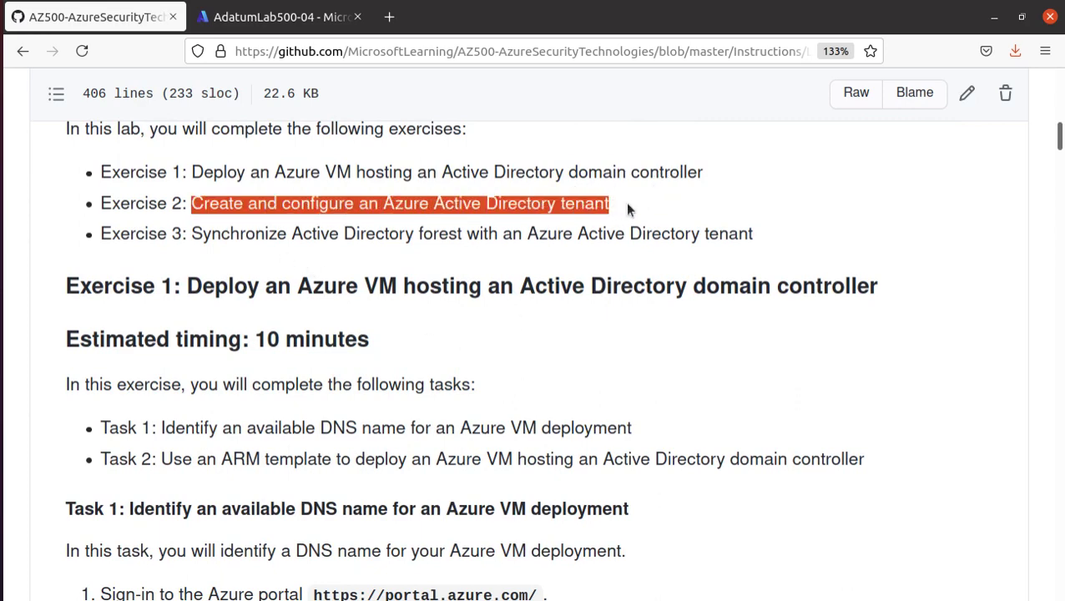
{"action": "left_click_drag", "start_coordinate": [193, 234], "coordinate": [697, 250]}
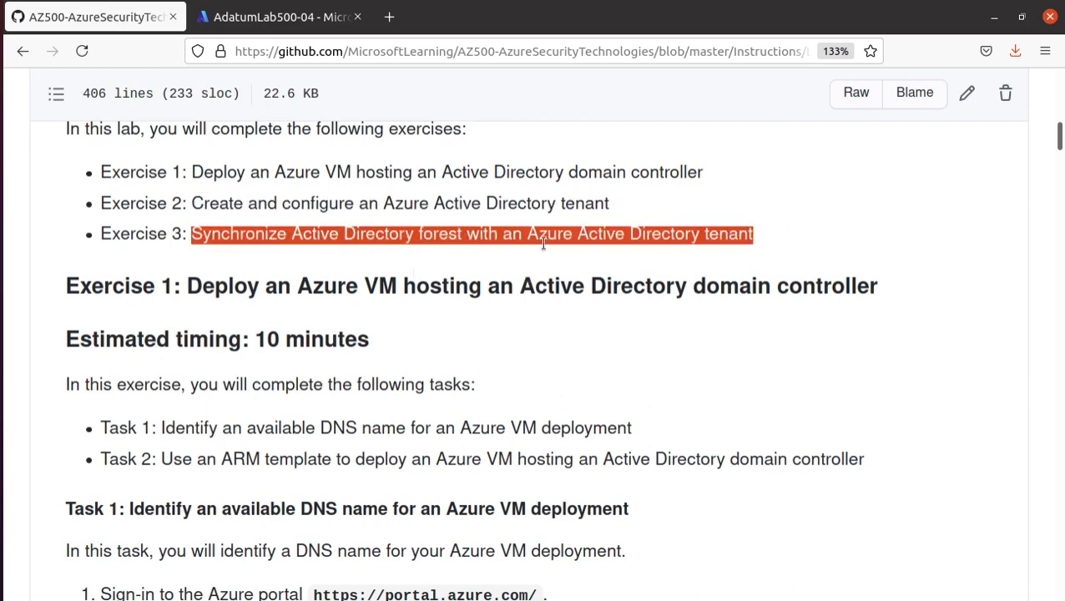
{"action": "scroll", "coordinate": [689, 241], "scroll_direction": "down", "scroll_amount": 4}
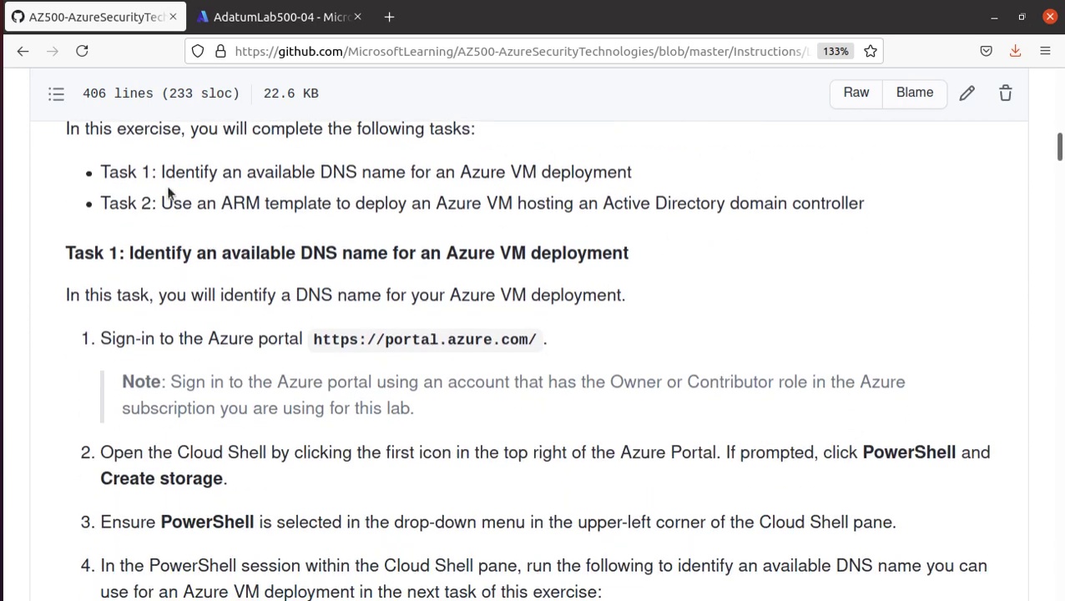
{"action": "left_click_drag", "start_coordinate": [157, 172], "coordinate": [672, 181]}
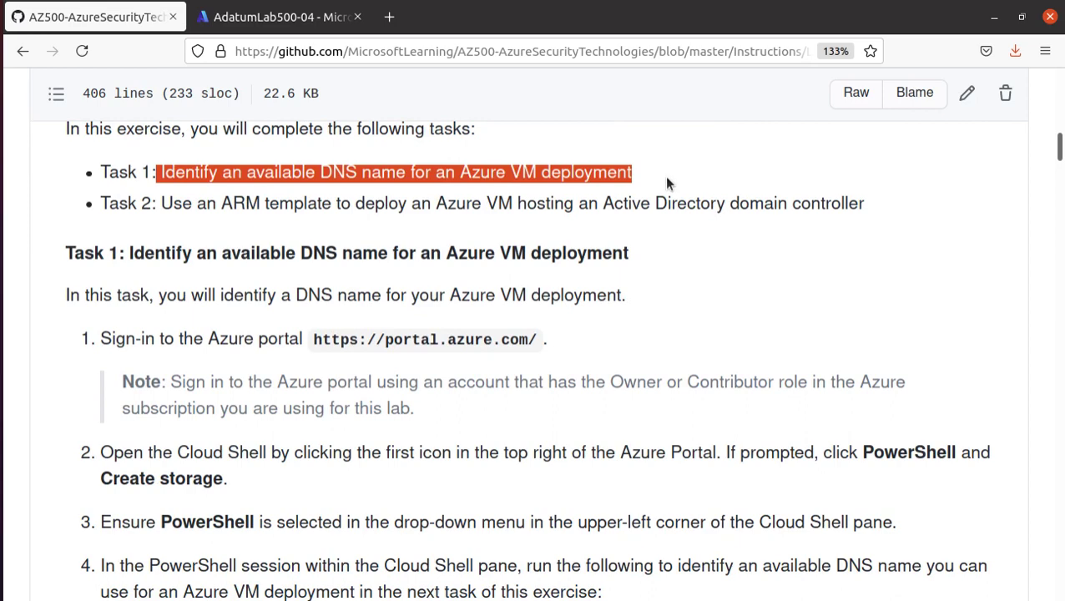
{"action": "left_click_drag", "start_coordinate": [161, 203], "coordinate": [697, 224]}
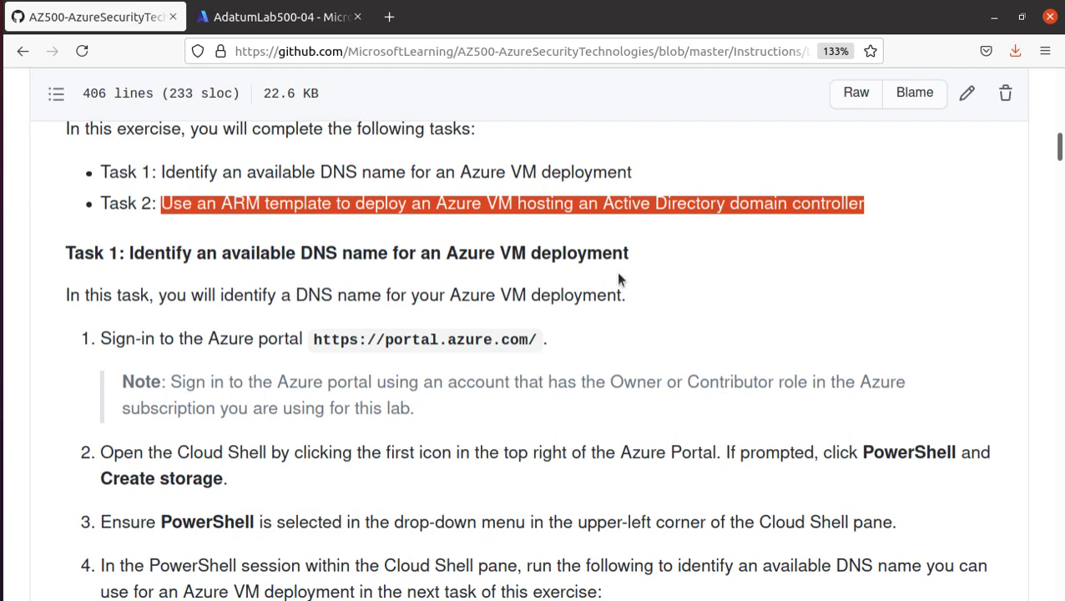
- Scroll to the Task 1 steps and switch to the AdatumLab500-04 Azure portal tab
{"action": "scroll", "coordinate": [501, 307], "scroll_direction": "down", "scroll_amount": 4}
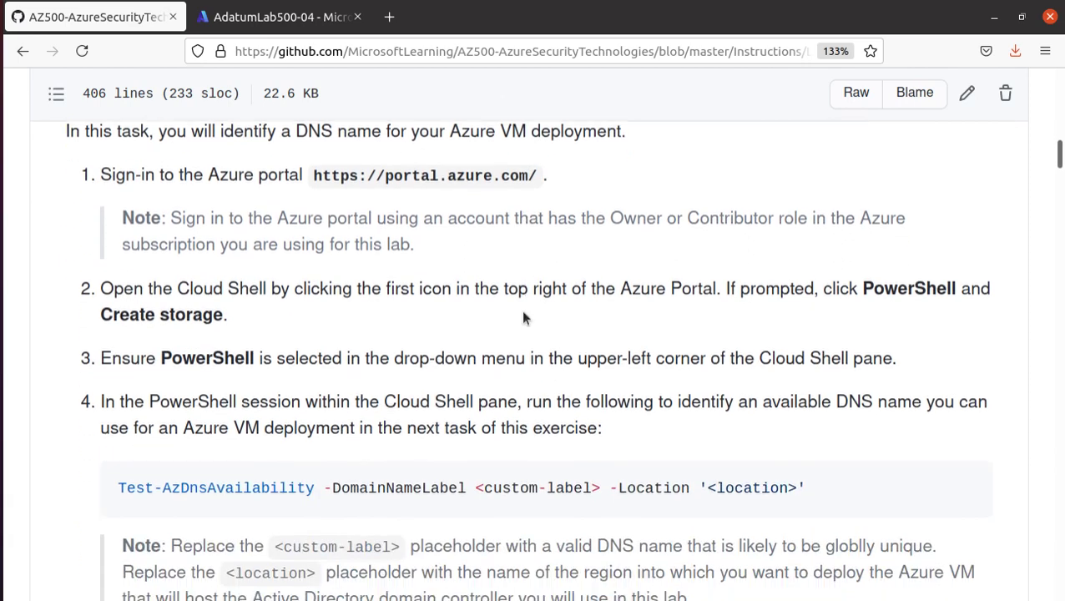
{"action": "scroll", "coordinate": [491, 305], "scroll_direction": "up", "scroll_amount": 1}
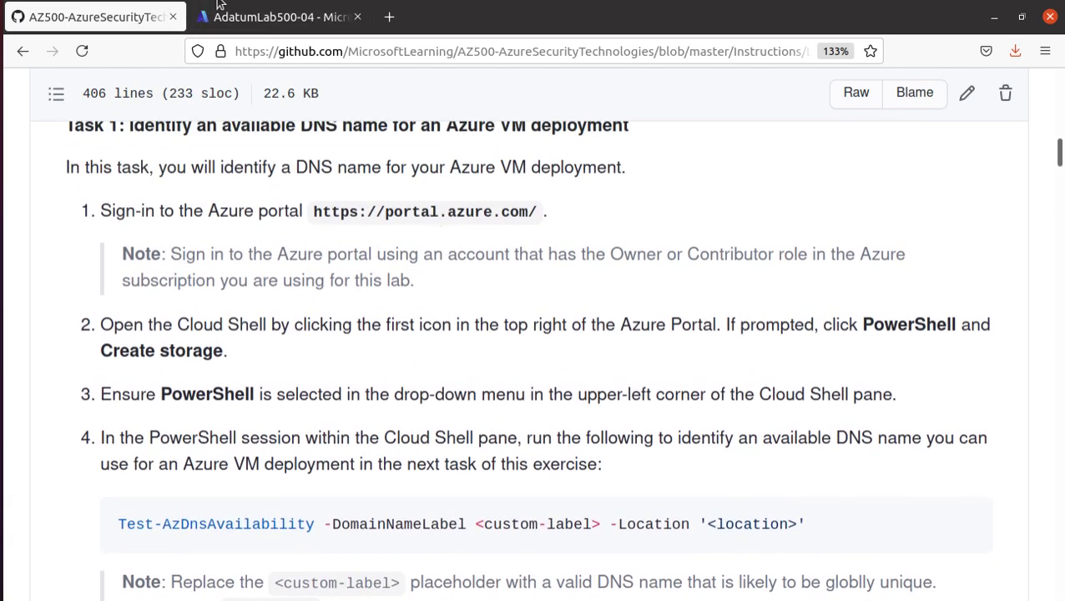
{"action": "left_click", "coordinate": [220, 6]}
- From Azure home, start a PowerShell Cloud Shell and dismiss the 'No valid subscriptions' notice
{"action": "left_click", "coordinate": [31, 118]}
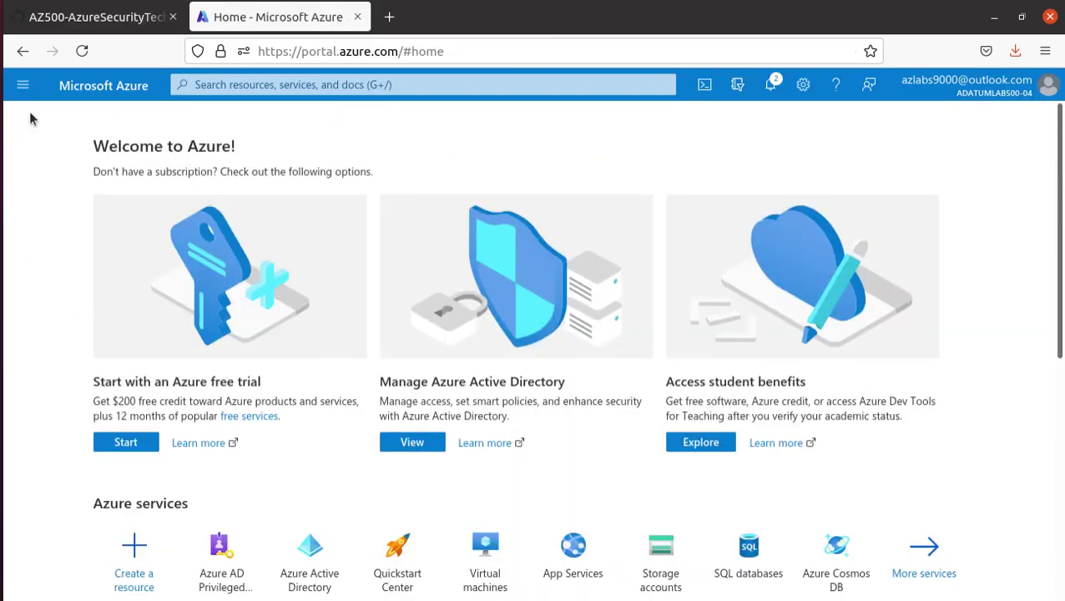
{"action": "left_click", "coordinate": [705, 83]}
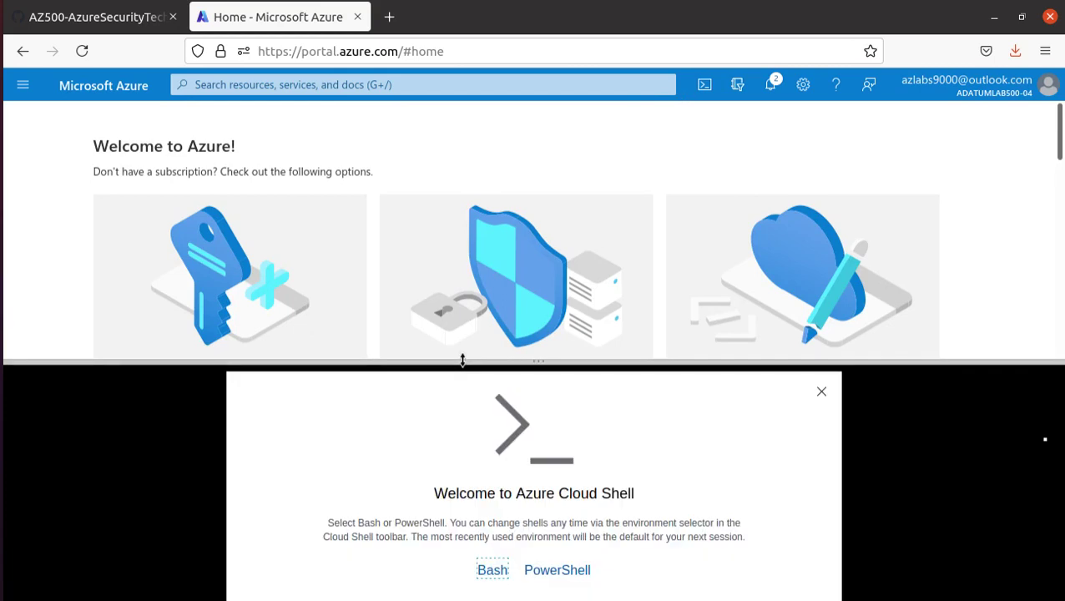
{"action": "left_click_drag", "start_coordinate": [462, 358], "coordinate": [437, 200]}
{"action": "left_click", "coordinate": [571, 498]}
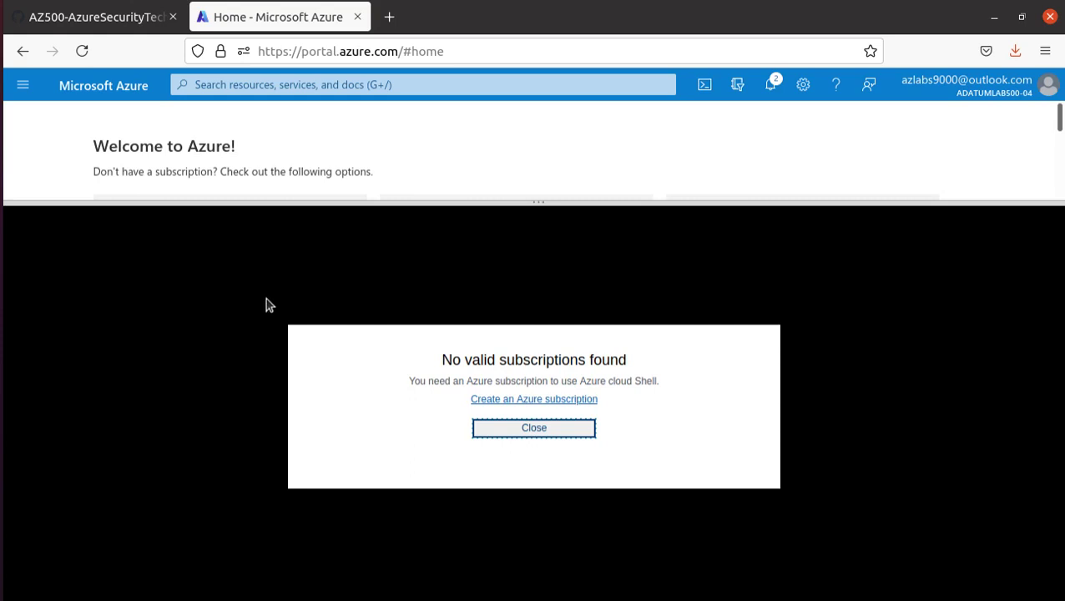
{"action": "left_click", "coordinate": [553, 432]}
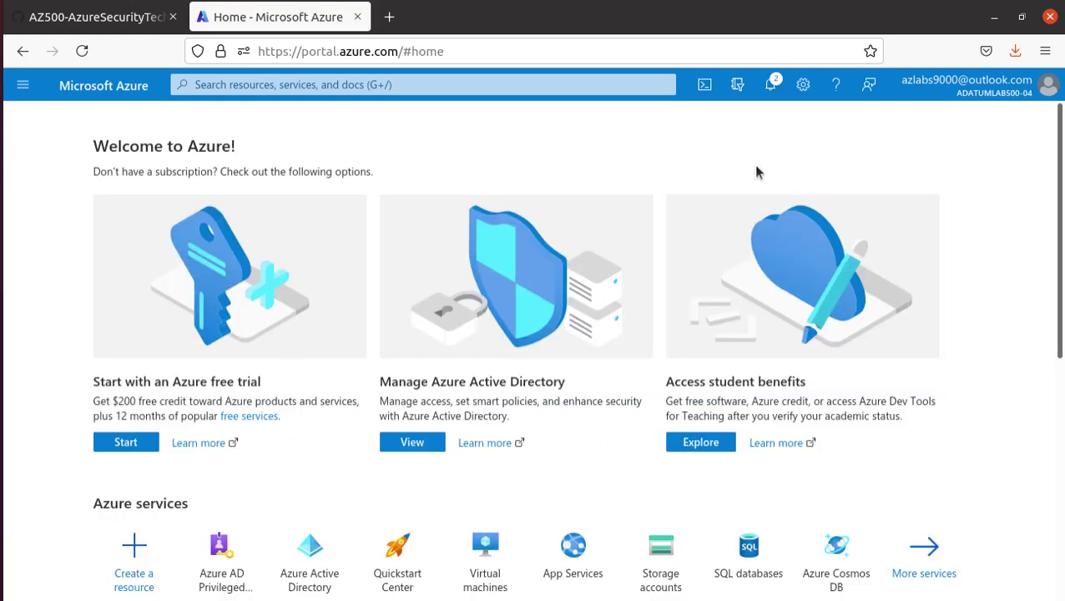
- Switch the portal directory from AdatumLab500-04 to Default Directory via the account menu
{"action": "mouse_move", "coordinate": [940, 90]}
{"action": "scroll", "coordinate": [547, 415], "scroll_direction": "down", "scroll_amount": 5}
{"action": "scroll", "coordinate": [547, 416], "scroll_direction": "up", "scroll_amount": 5}
{"action": "left_click", "coordinate": [997, 79]}
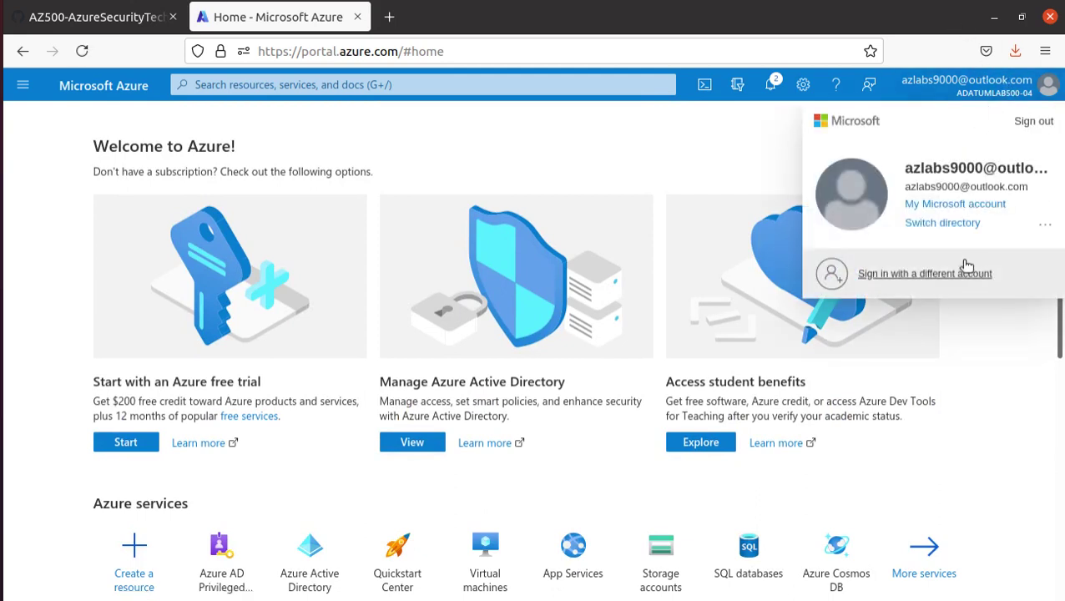
{"action": "left_click", "coordinate": [958, 224]}
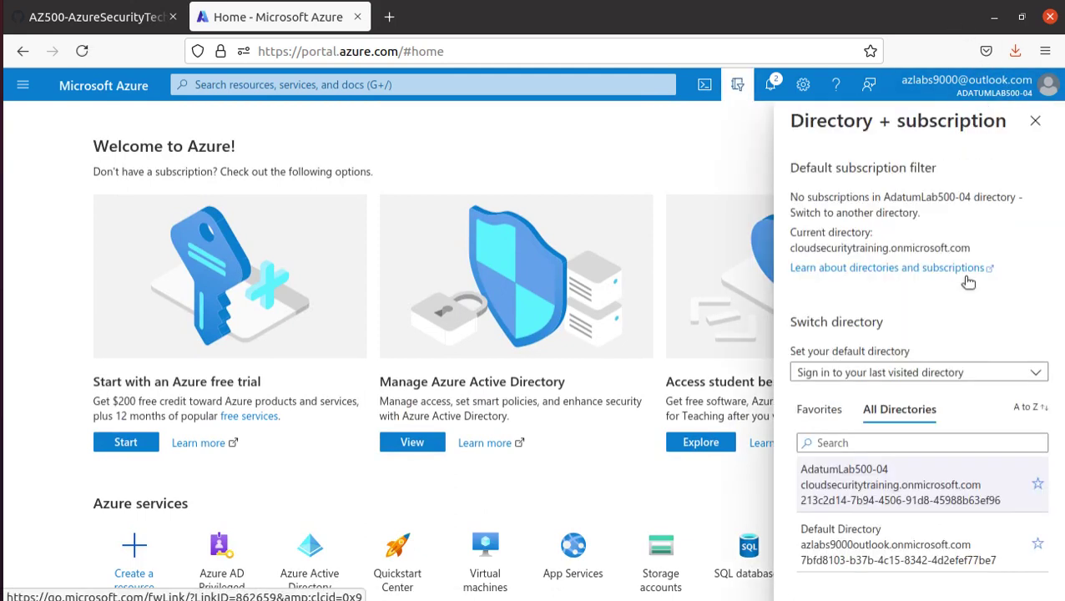
{"action": "left_click", "coordinate": [864, 552]}
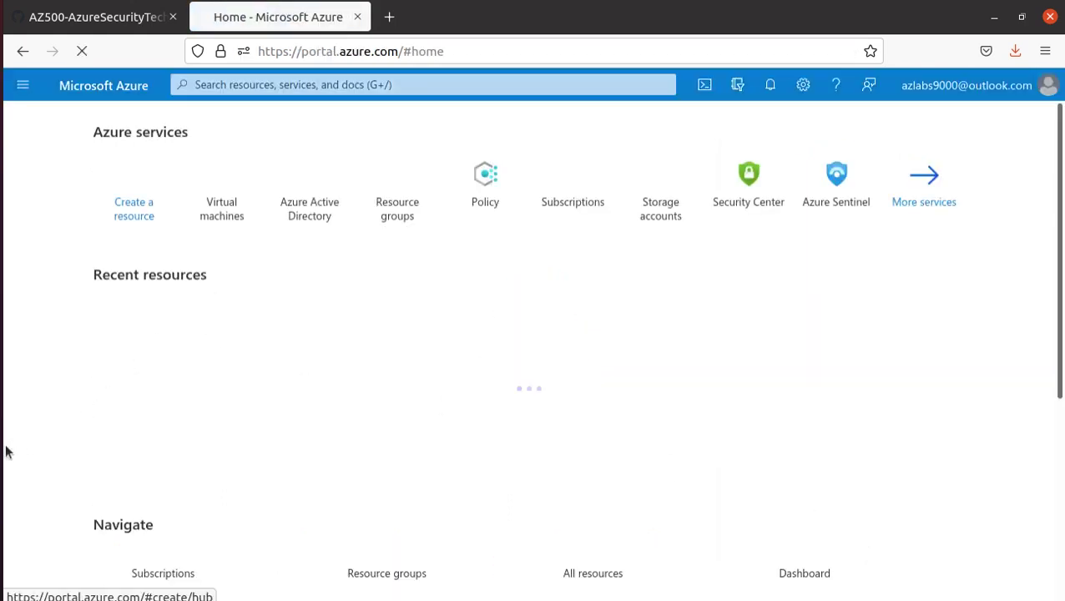
- Reopen Cloud Shell, choose a subscription, and show the advanced storage settings
{"action": "left_click", "coordinate": [705, 84]}
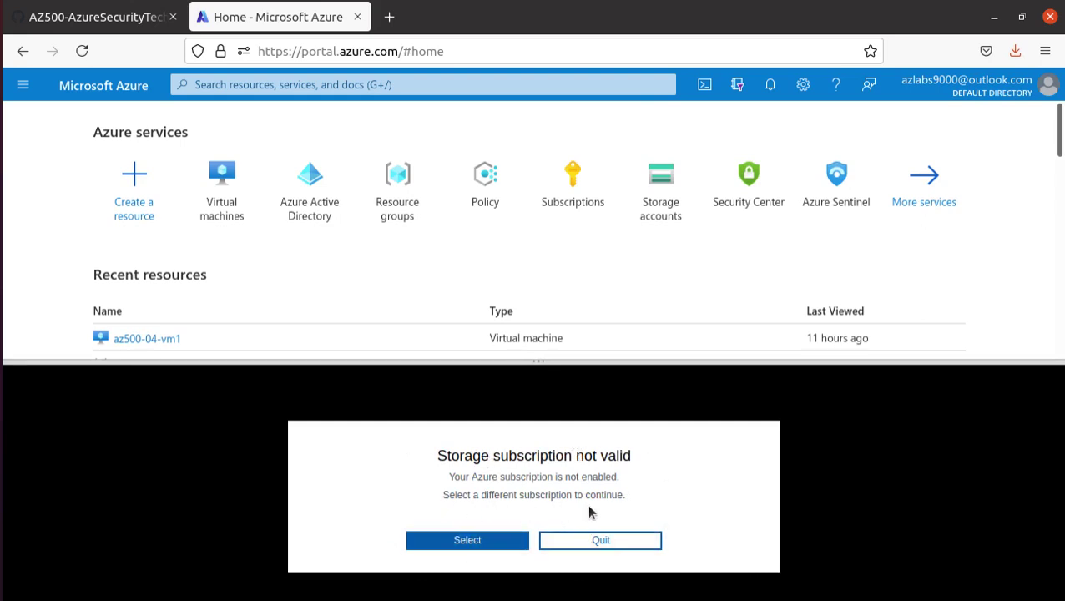
{"action": "left_click", "coordinate": [513, 542]}
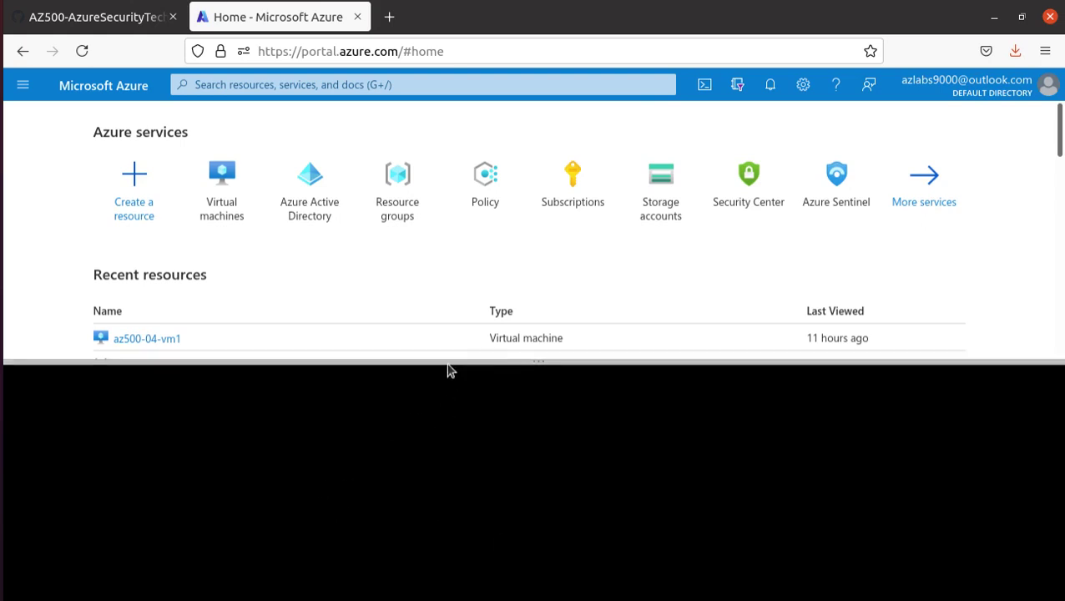
{"action": "left_click_drag", "start_coordinate": [446, 363], "coordinate": [431, 227]}
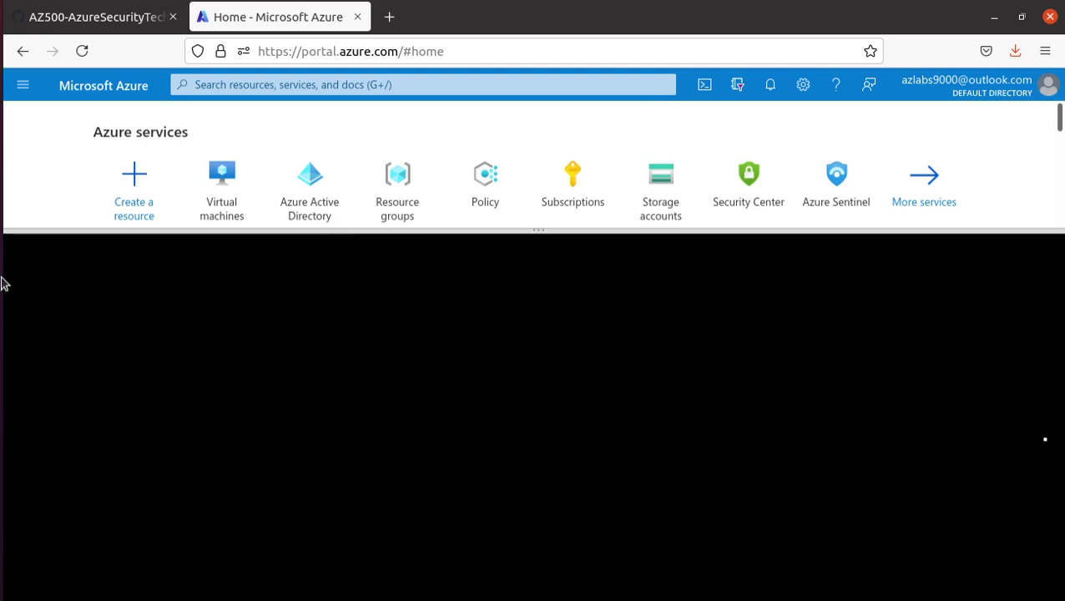
{"action": "left_click", "coordinate": [3, 251]}
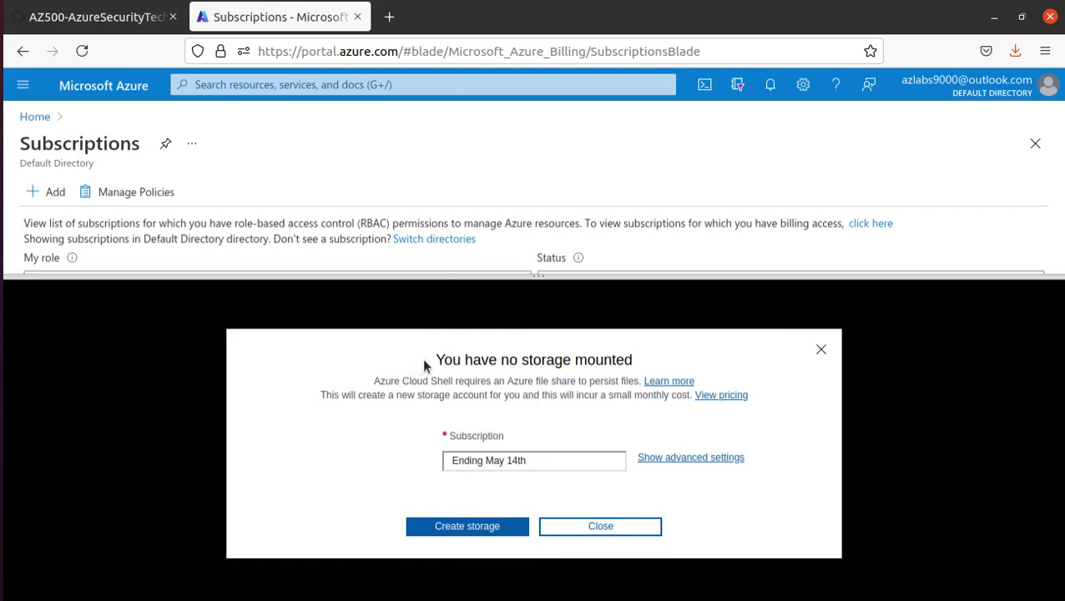
{"action": "left_click_drag", "start_coordinate": [425, 362], "coordinate": [649, 362]}
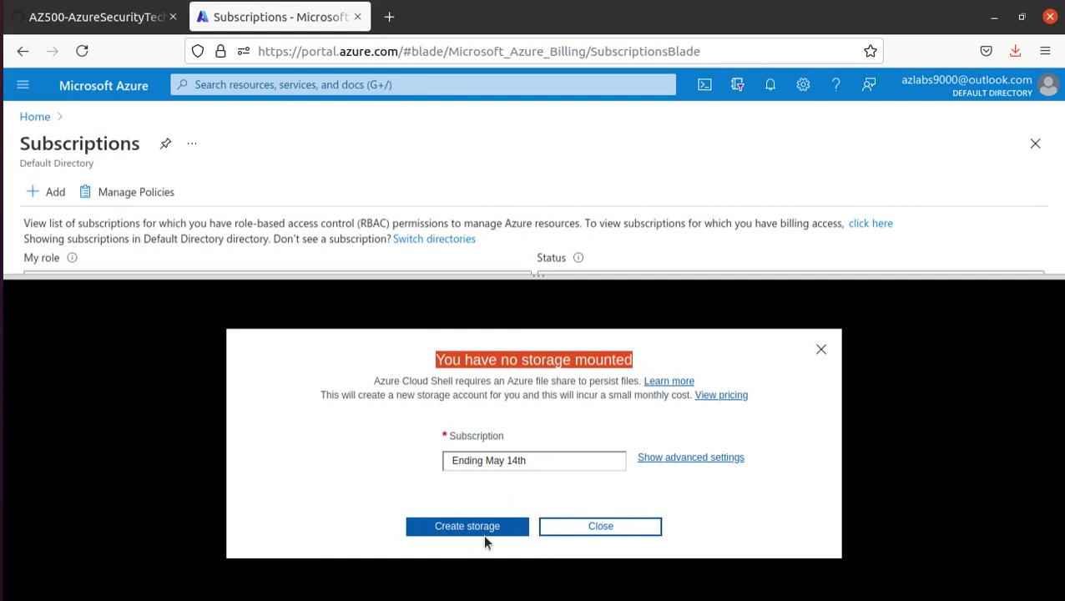
{"action": "left_click", "coordinate": [708, 456]}
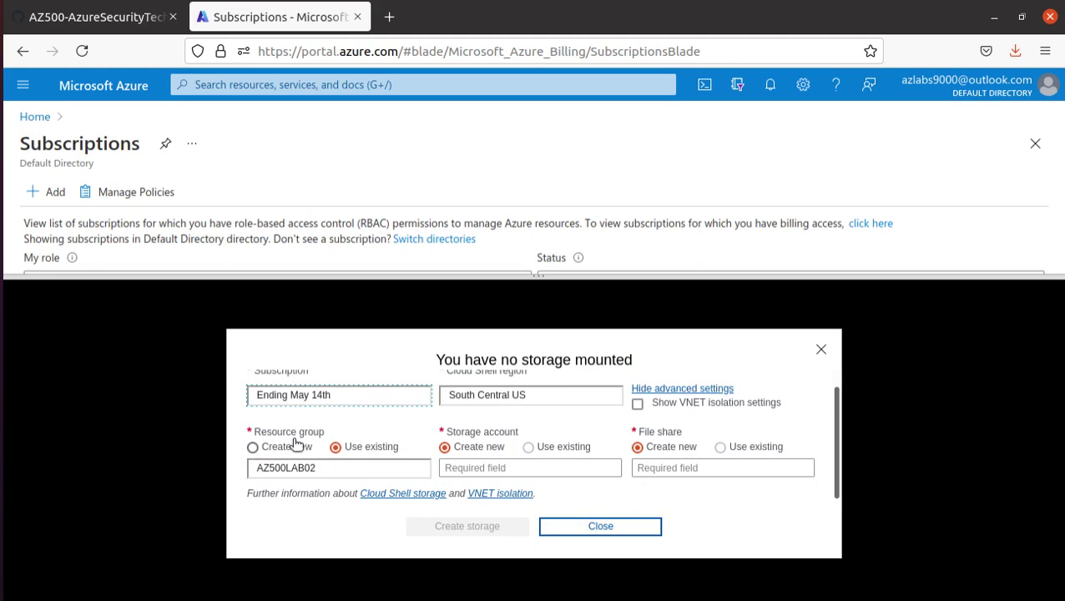
- Create a new resource group named cloudsecuritytraininggeneral for Cloud Shell storage
{"action": "left_click", "coordinate": [252, 448]}
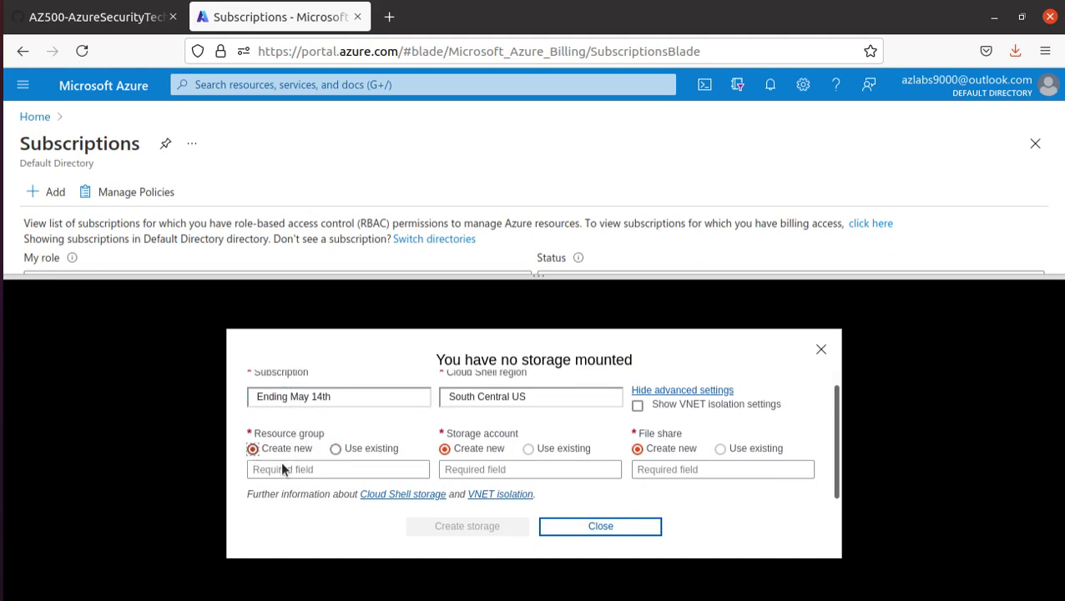
{"action": "left_click", "coordinate": [358, 470]}
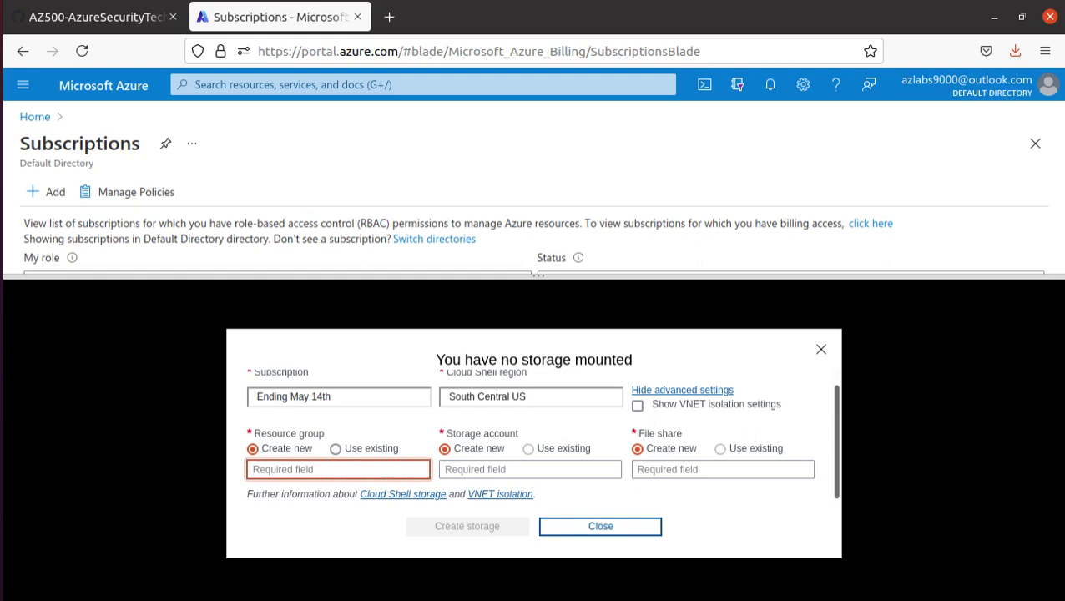
{"action": "type", "text": "cloudshellstprage"}
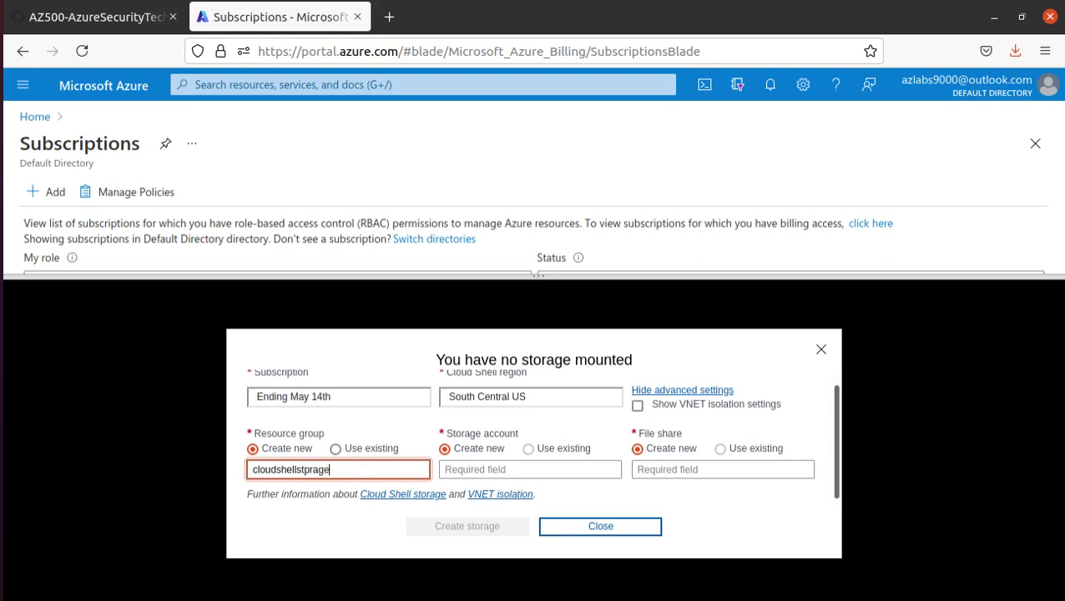
{"action": "type", "text": "1234321"}
{"action": "left_click_drag", "start_coordinate": [373, 469], "coordinate": [228, 467]}
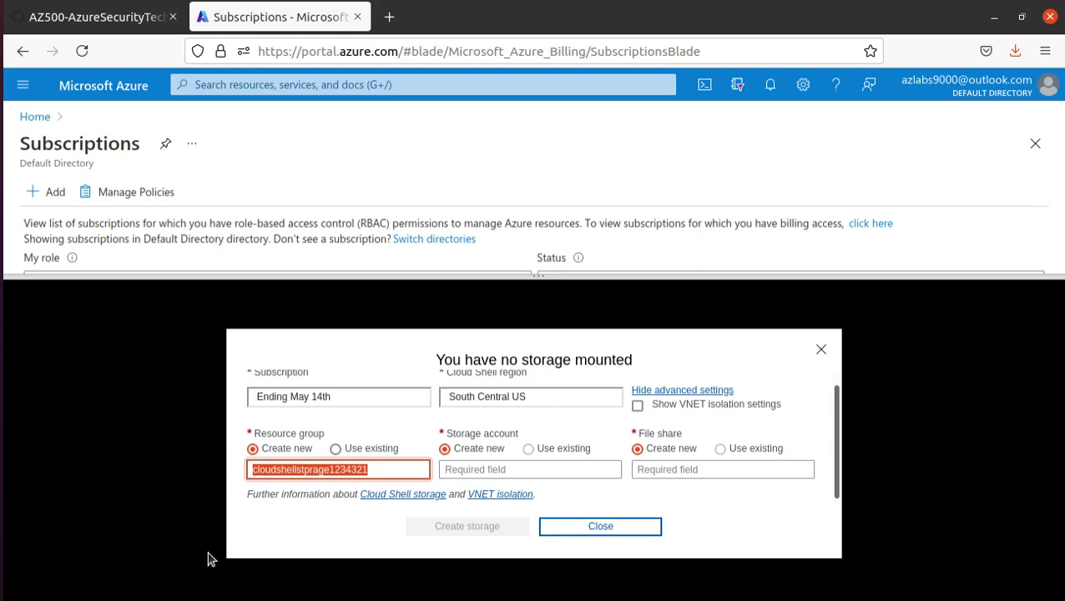
{"action": "type", "text": "clou"}
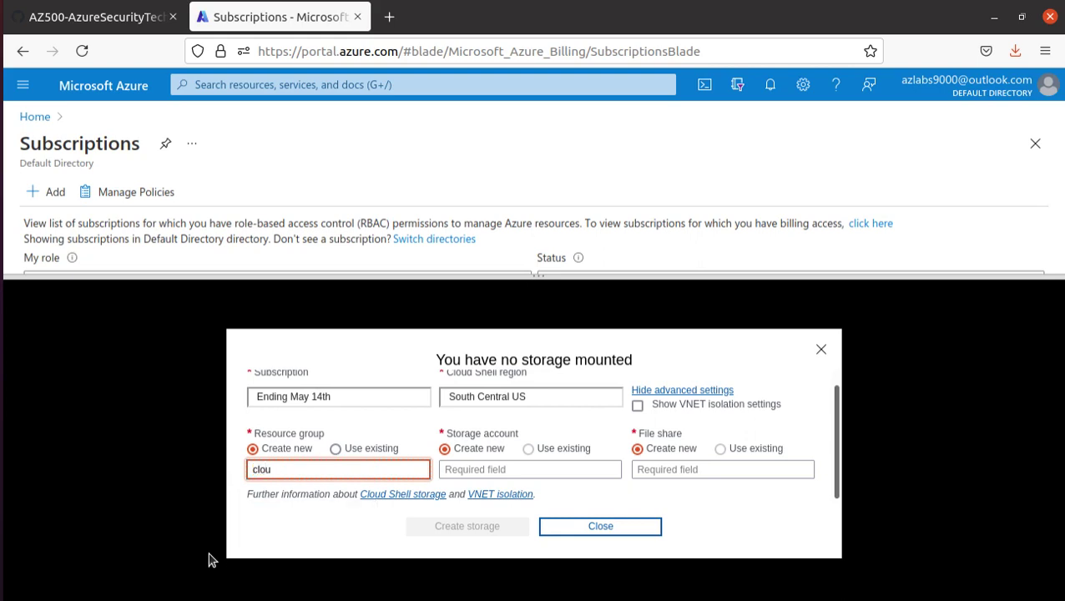
{"action": "type", "text": "dsecurity"}
{"action": "type", "text": "training"}
{"action": "type", "text": "general"}
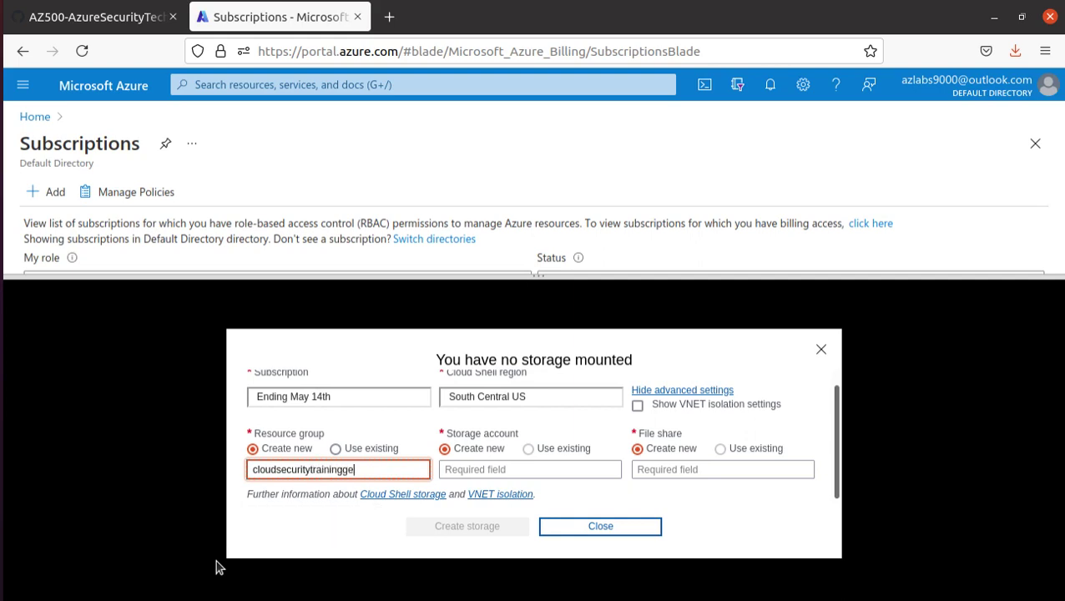
{"action": "key", "text": "Tab"}
{"action": "key", "text": "Tab"}
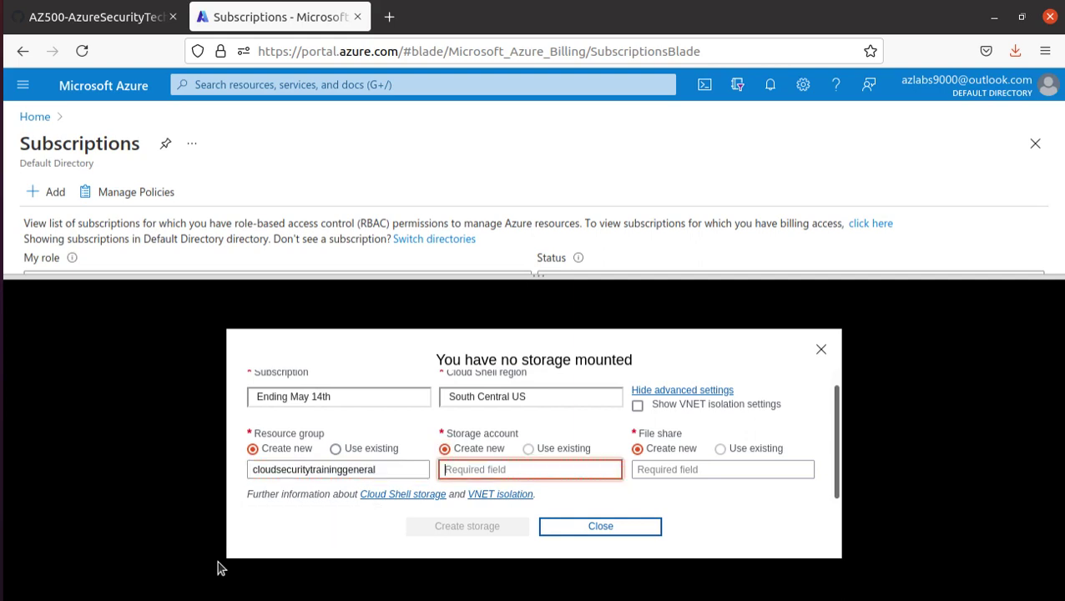
- Set region East US, name the storage account and file share cloudshell-1234321, and create storage
{"action": "left_click", "coordinate": [526, 399]}
{"action": "left_click", "coordinate": [516, 122]}
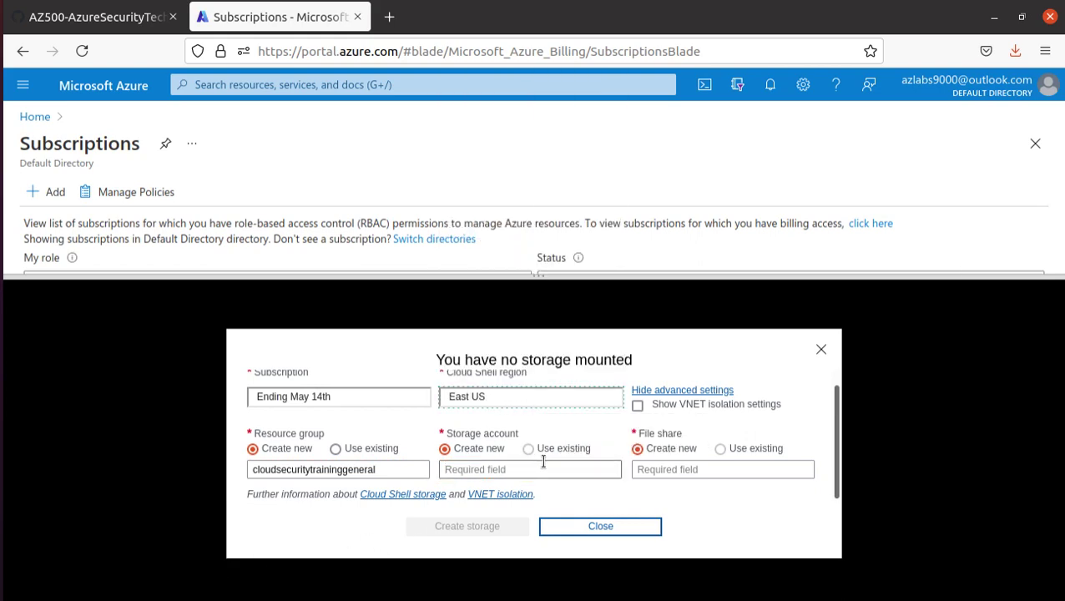
{"action": "left_click", "coordinate": [540, 467]}
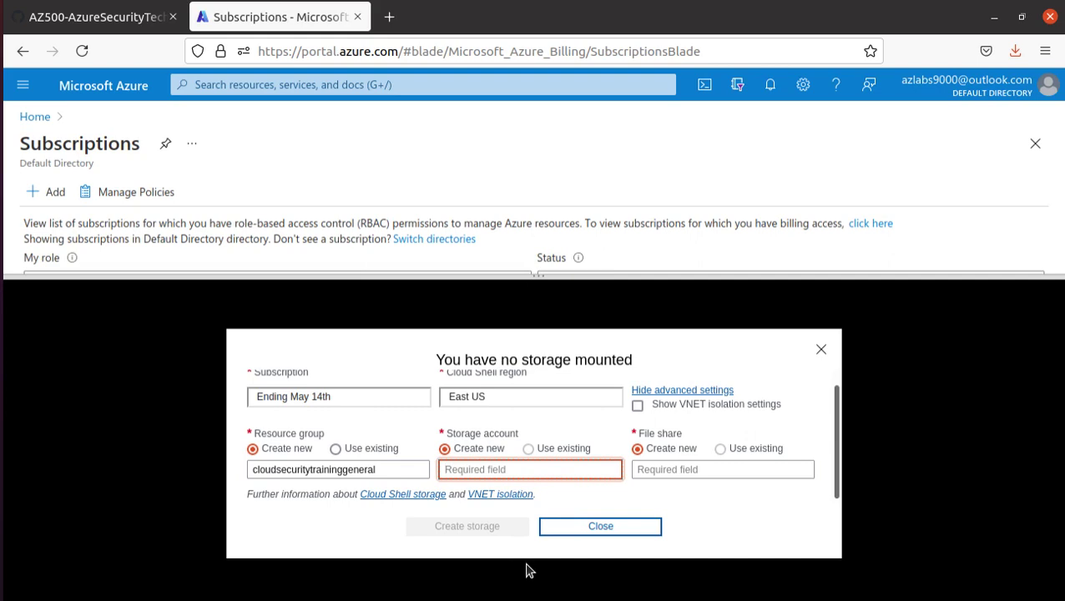
{"action": "type", "text": "cloud"}
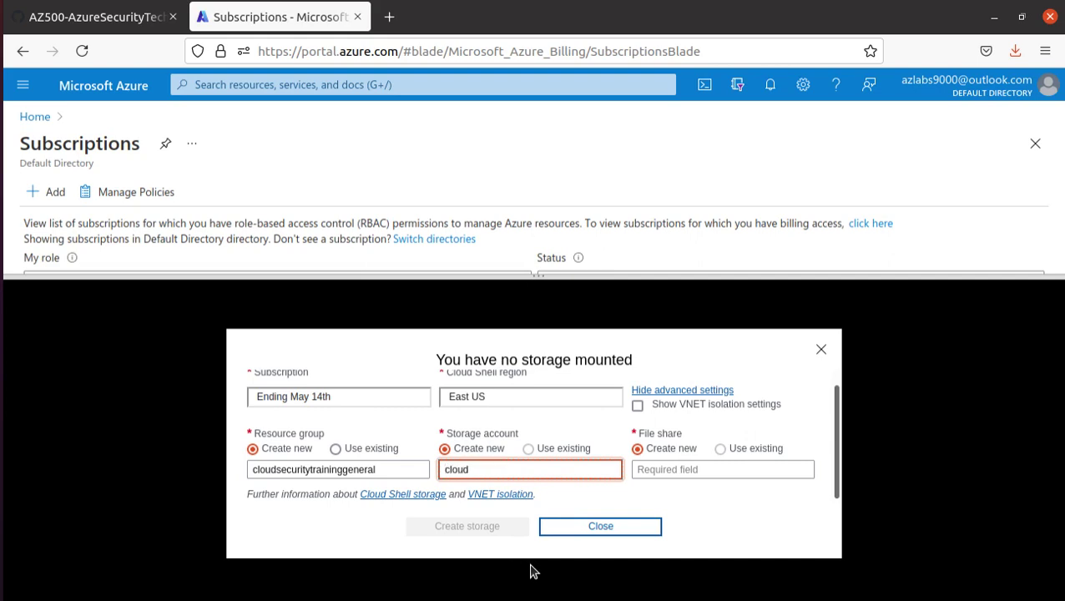
{"action": "type", "text": "shell-1234321"}
{"action": "left_click_drag", "start_coordinate": [534, 470], "coordinate": [362, 465]}
{"action": "key", "text": "ctrl+c"}
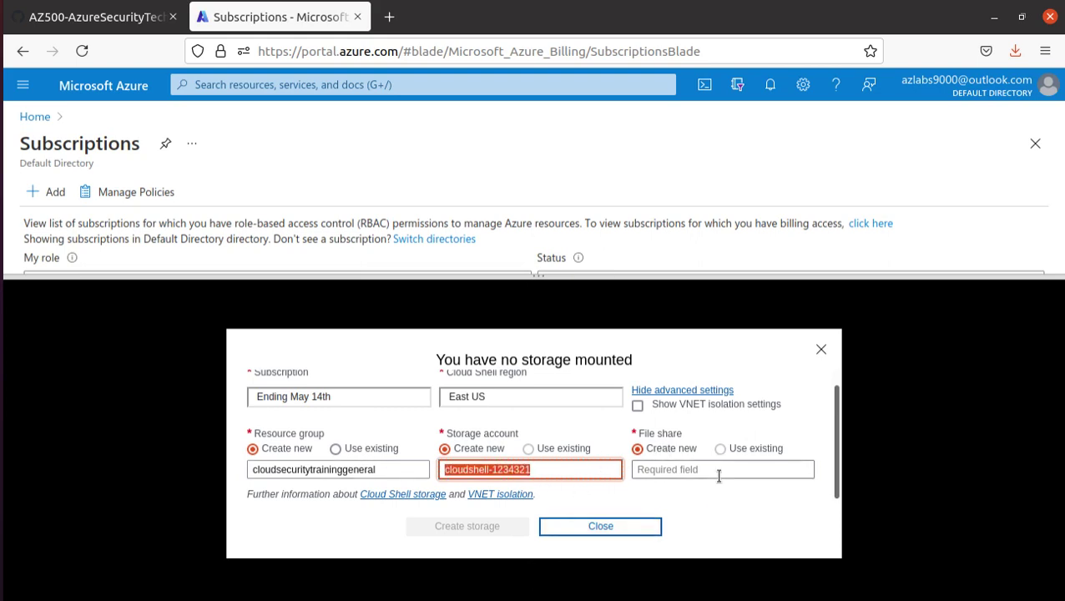
{"action": "left_click", "coordinate": [721, 469]}
{"action": "key", "text": "ctrl+v"}
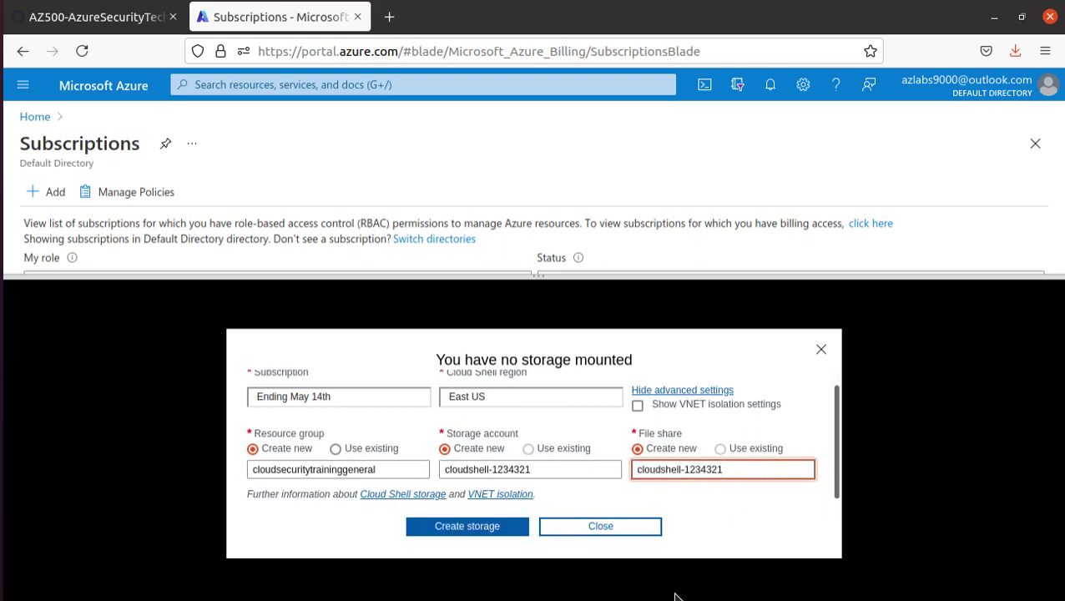
{"action": "left_click", "coordinate": [483, 526]}
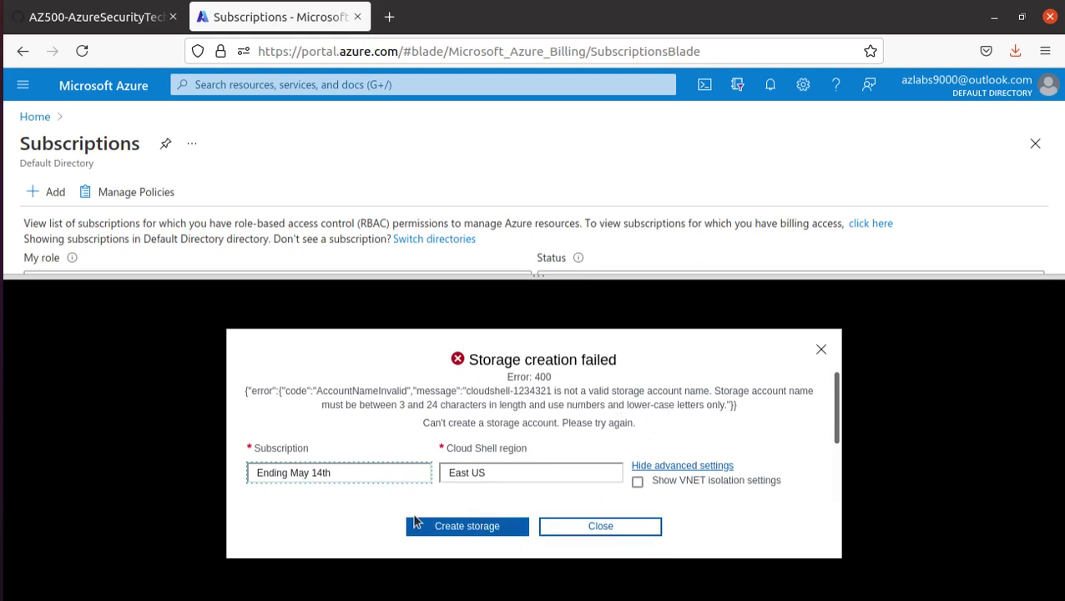
- Remove the hyphens from the storage account and file share names and retry creating storage
{"action": "left_click", "coordinate": [717, 465]}
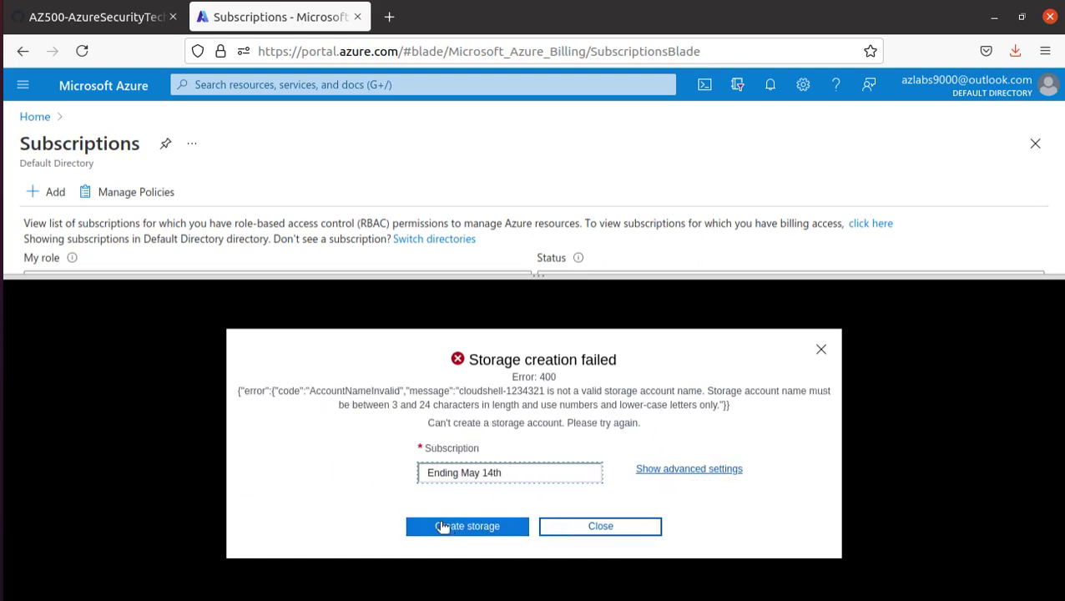
{"action": "left_click", "coordinate": [698, 468]}
{"action": "scroll", "coordinate": [534, 451], "scroll_direction": "down", "scroll_amount": 2}
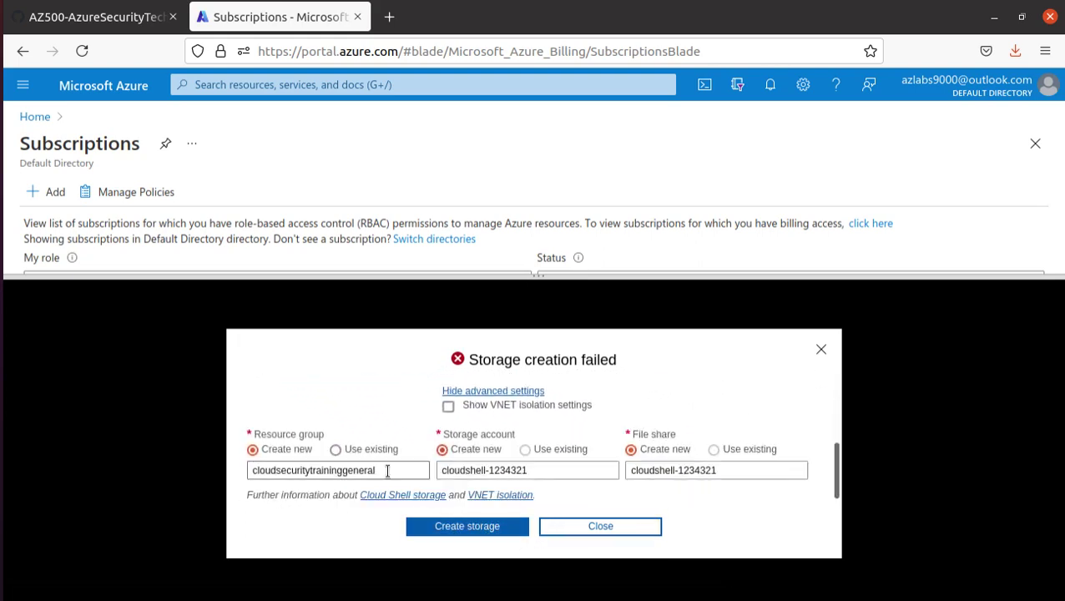
{"action": "scroll", "coordinate": [500, 459], "scroll_direction": "up", "scroll_amount": 1}
{"action": "left_click", "coordinate": [491, 470]}
{"action": "key", "text": "BackSpace"}
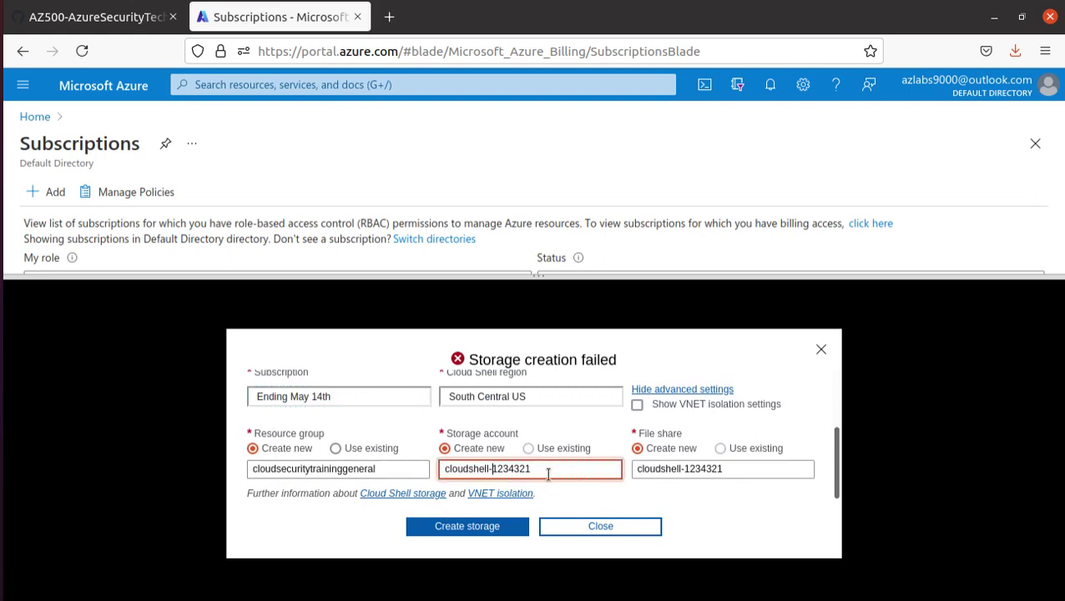
{"action": "left_click", "coordinate": [680, 468]}
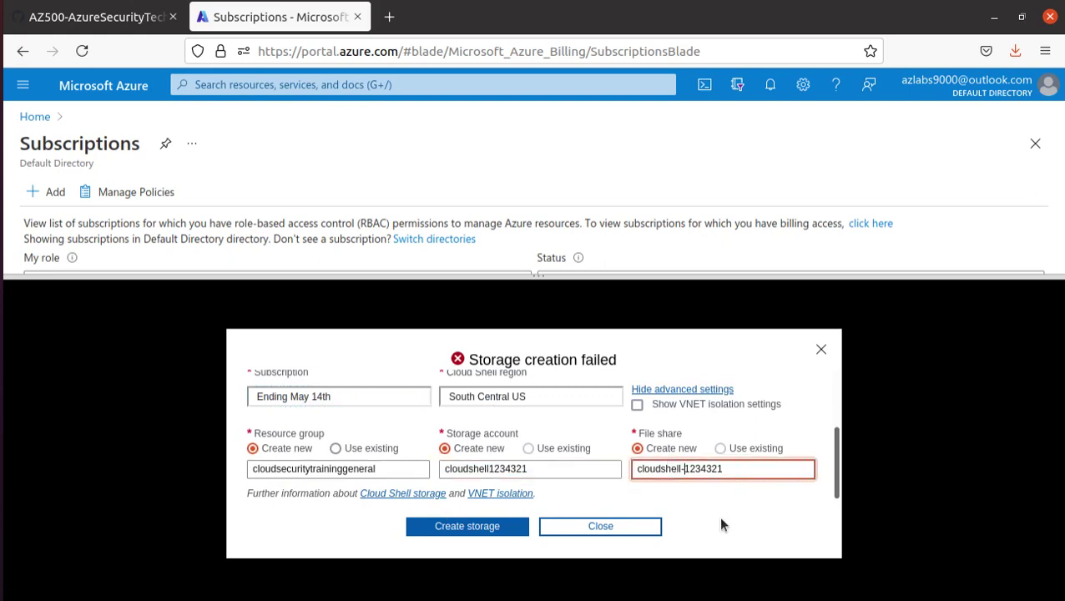
{"action": "key", "text": "BackSpace"}
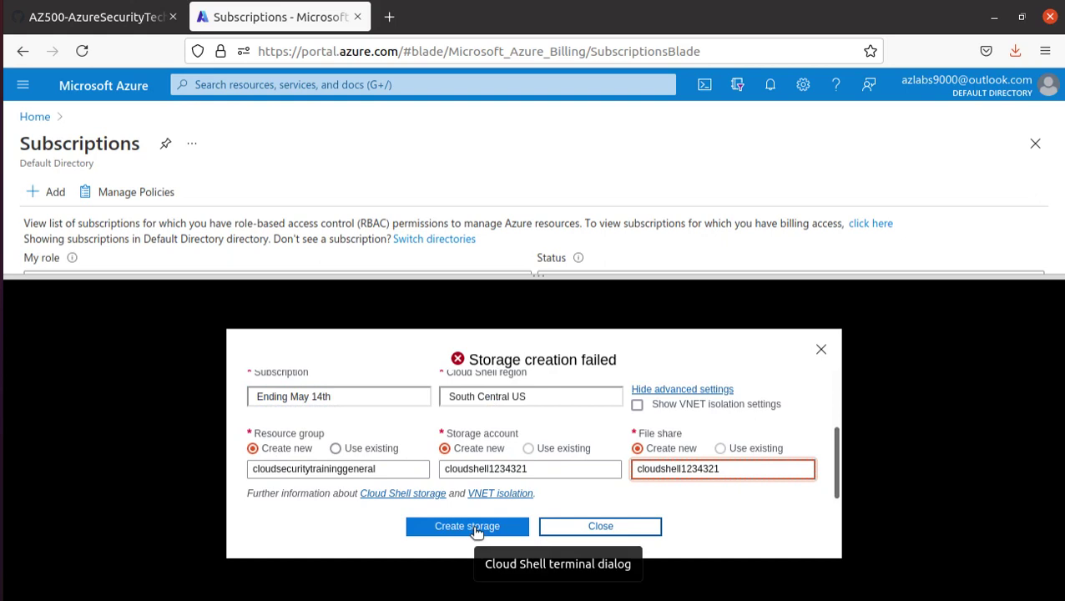
{"action": "left_click", "coordinate": [473, 533]}
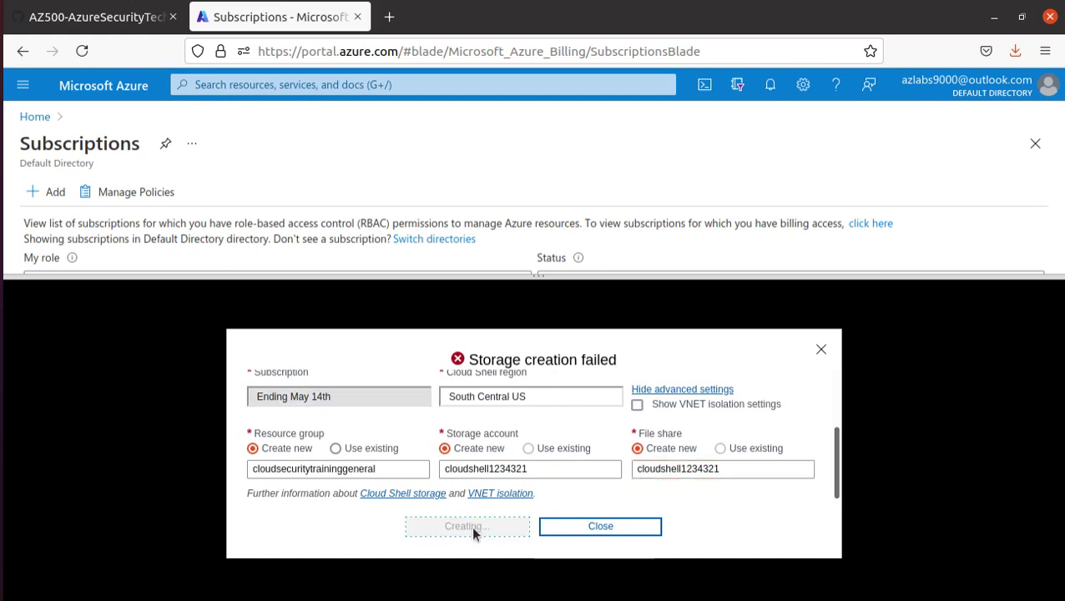
- Set the Cloud Shell region to East US, then return to the GitHub lab instructions
{"action": "left_click", "coordinate": [514, 400]}
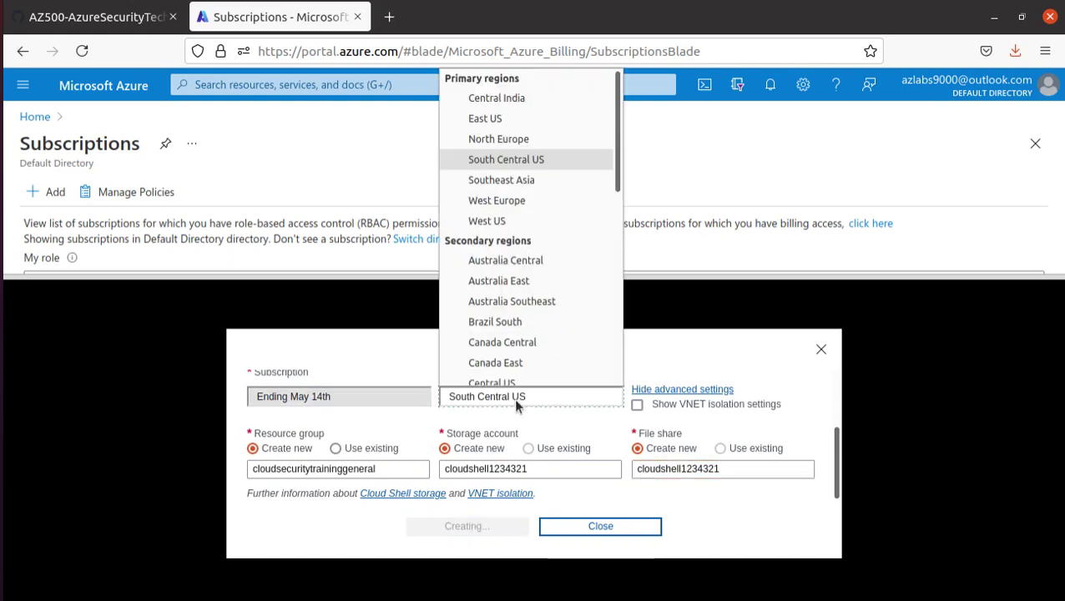
{"action": "left_click", "coordinate": [501, 118]}
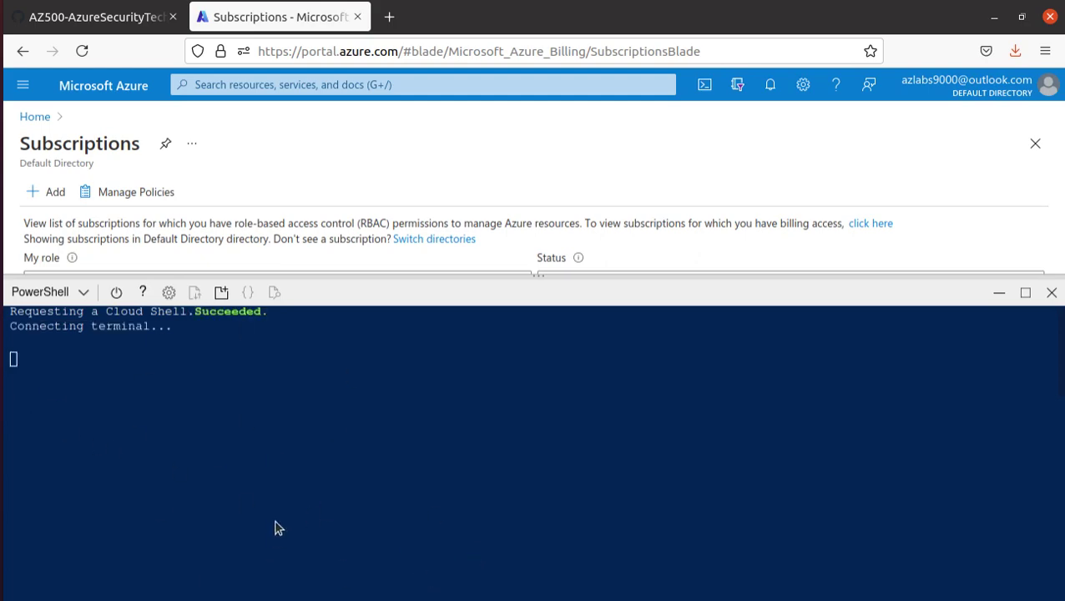
{"action": "left_click", "coordinate": [88, 19]}
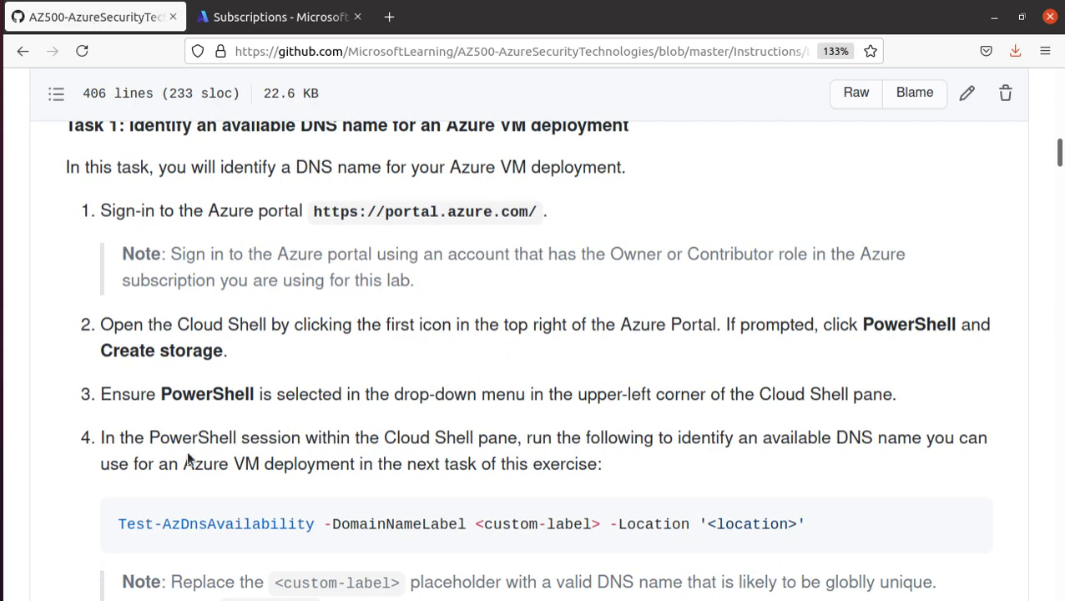
- Copy the Test-AzDnsAvailability command from Task 1 step 4 using the code block's copy button
{"action": "scroll", "coordinate": [188, 459], "scroll_direction": "down", "scroll_amount": 3}
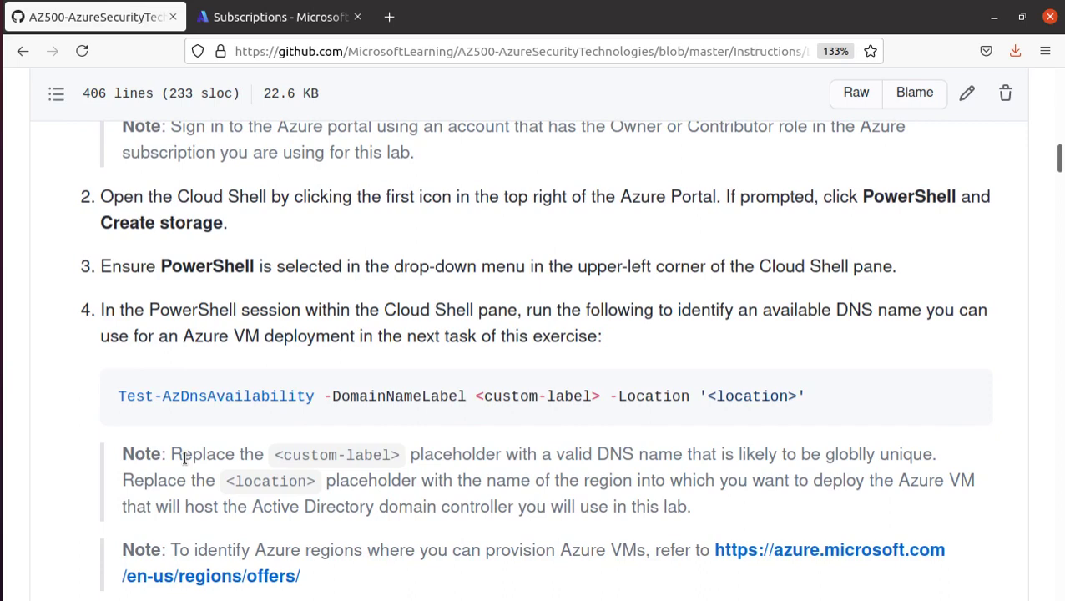
{"action": "scroll", "coordinate": [184, 457], "scroll_direction": "up", "scroll_amount": 6}
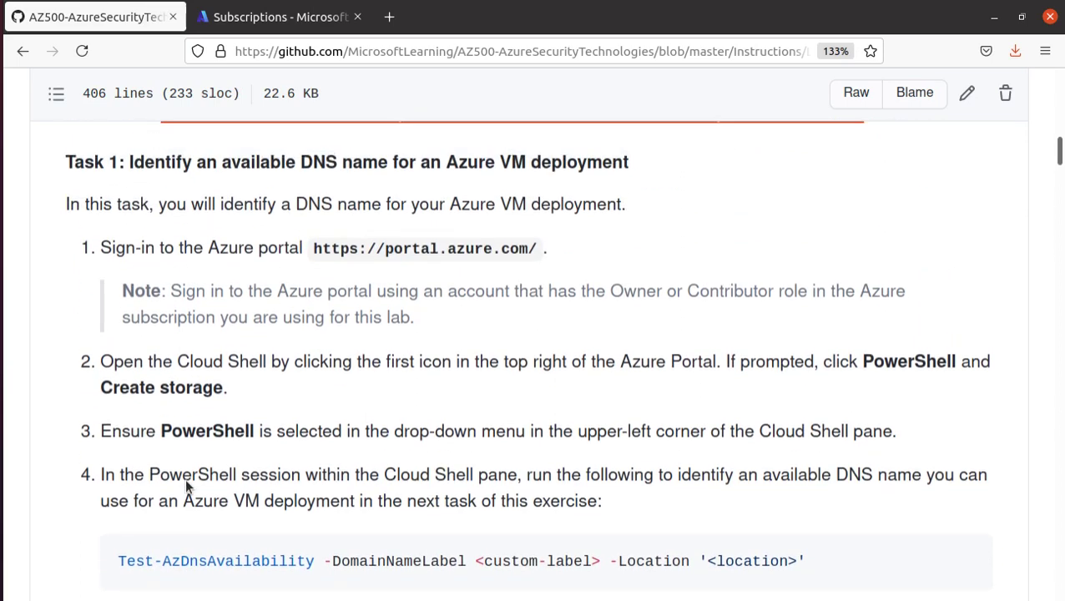
{"action": "left_click_drag", "start_coordinate": [133, 252], "coordinate": [678, 259]}
{"action": "scroll", "coordinate": [272, 361], "scroll_direction": "down", "scroll_amount": 7}
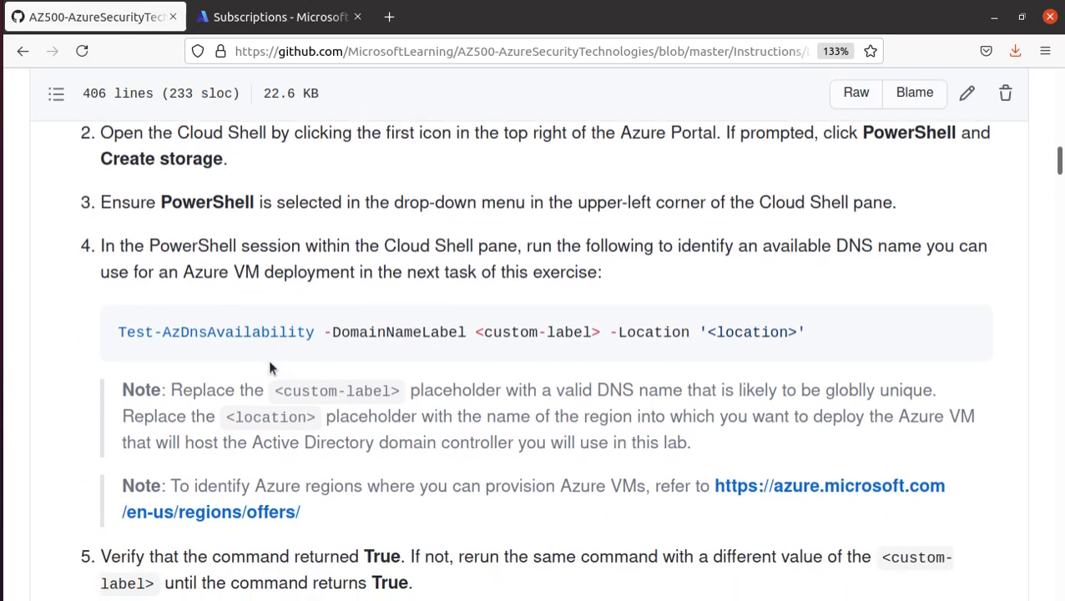
{"action": "left_click_drag", "start_coordinate": [119, 333], "coordinate": [356, 332]}
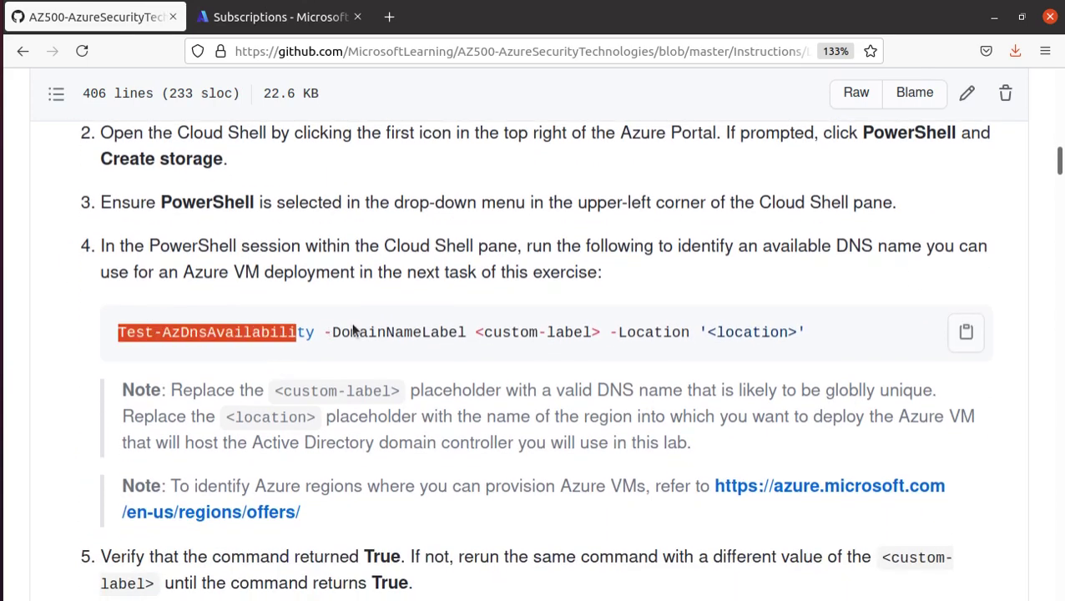
{"action": "left_click_drag", "start_coordinate": [120, 332], "coordinate": [799, 326]}
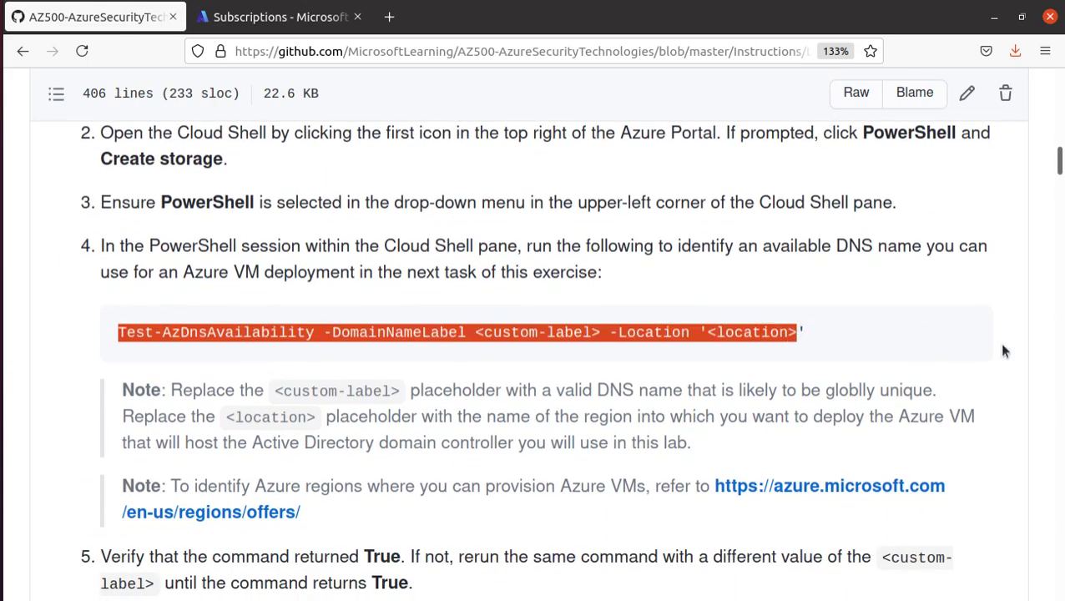
{"action": "left_click", "coordinate": [966, 334]}
- Paste the Test-AzDnsAvailability command into Cloud Shell, where it hits a ParserError, then clear the terminal
{"action": "key", "text": "alt+Tab"}
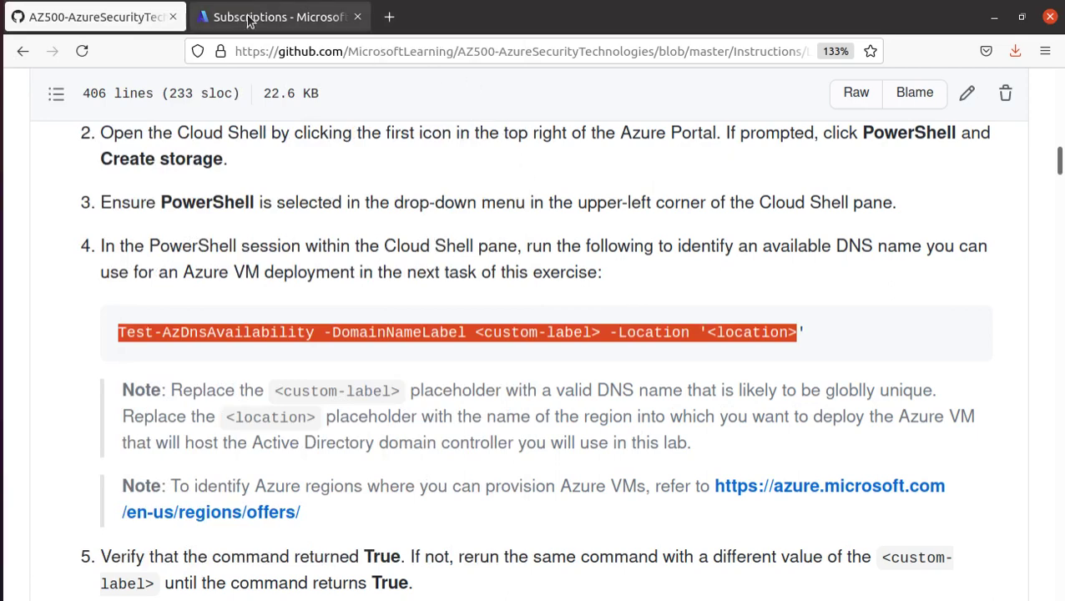
{"action": "left_click", "coordinate": [248, 19]}
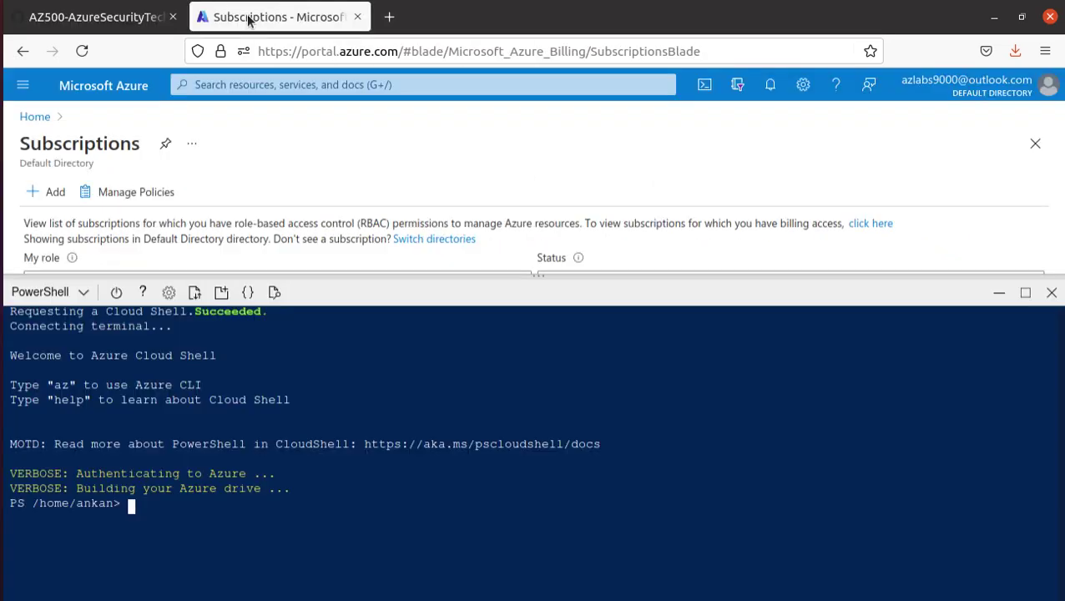
{"action": "right_click", "coordinate": [225, 513]}
{"action": "left_click", "coordinate": [299, 376]}
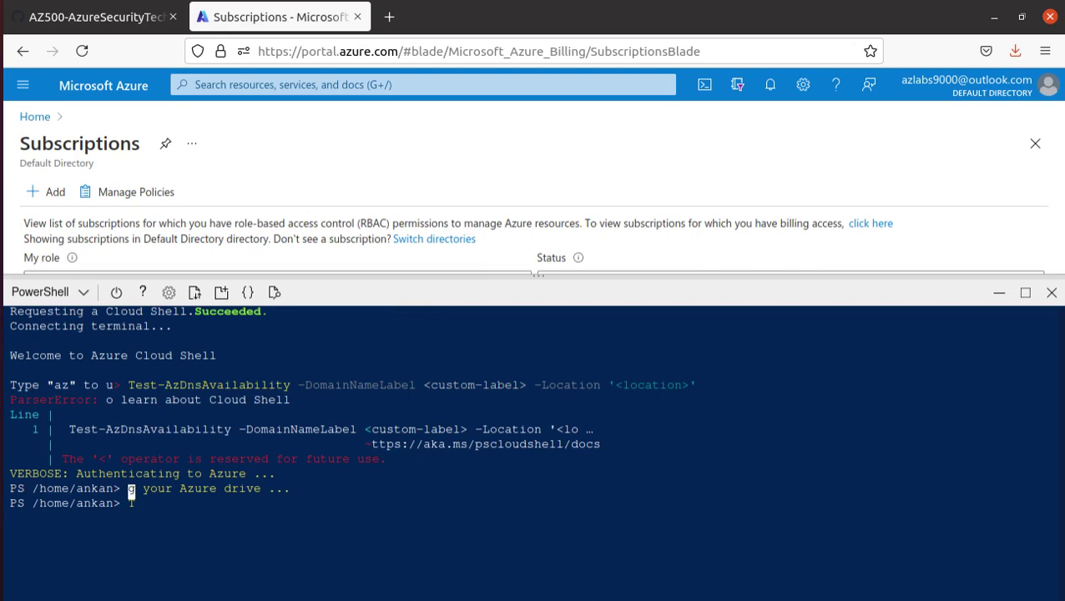
{"action": "key", "text": "Return"}
{"action": "key", "text": "Return"}
{"action": "key", "text": "Return"}
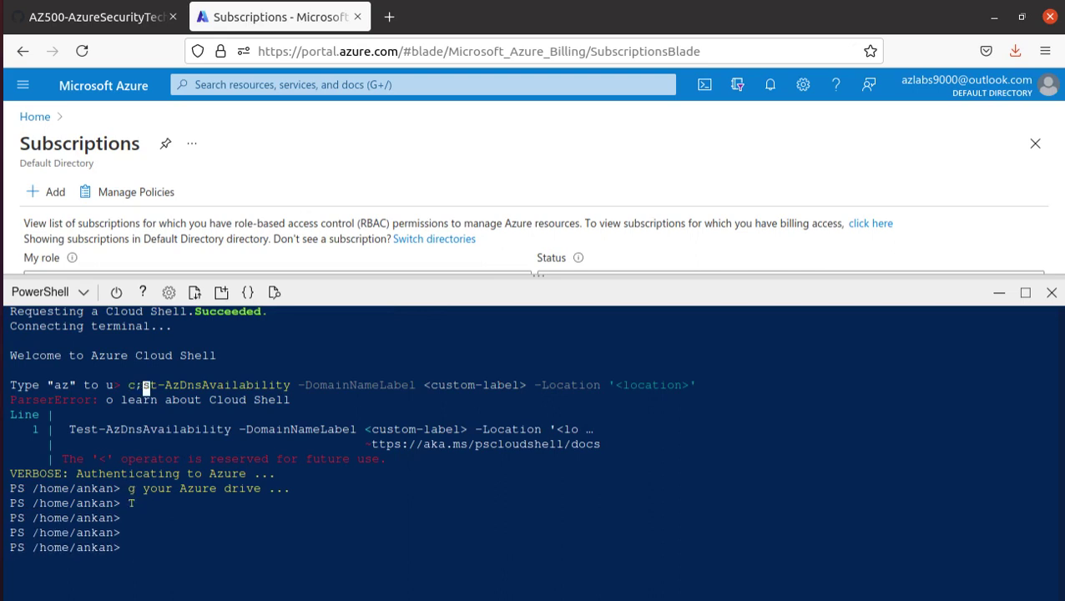
{"action": "type", "text": "clear"}
{"action": "left_click_drag", "start_coordinate": [178, 388], "coordinate": [166, 391]}
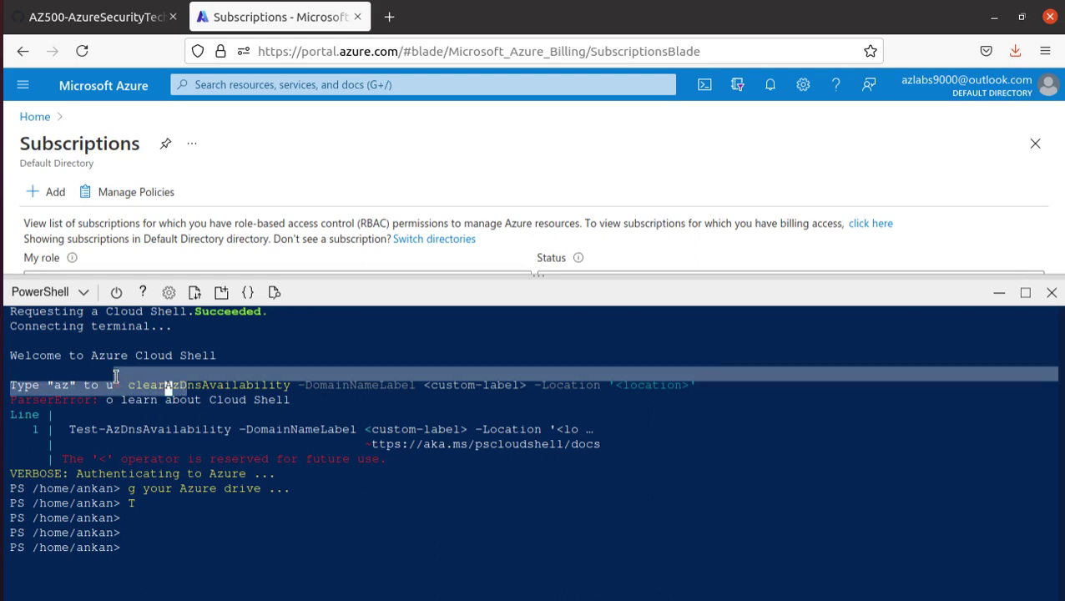
{"action": "left_click", "coordinate": [153, 546]}
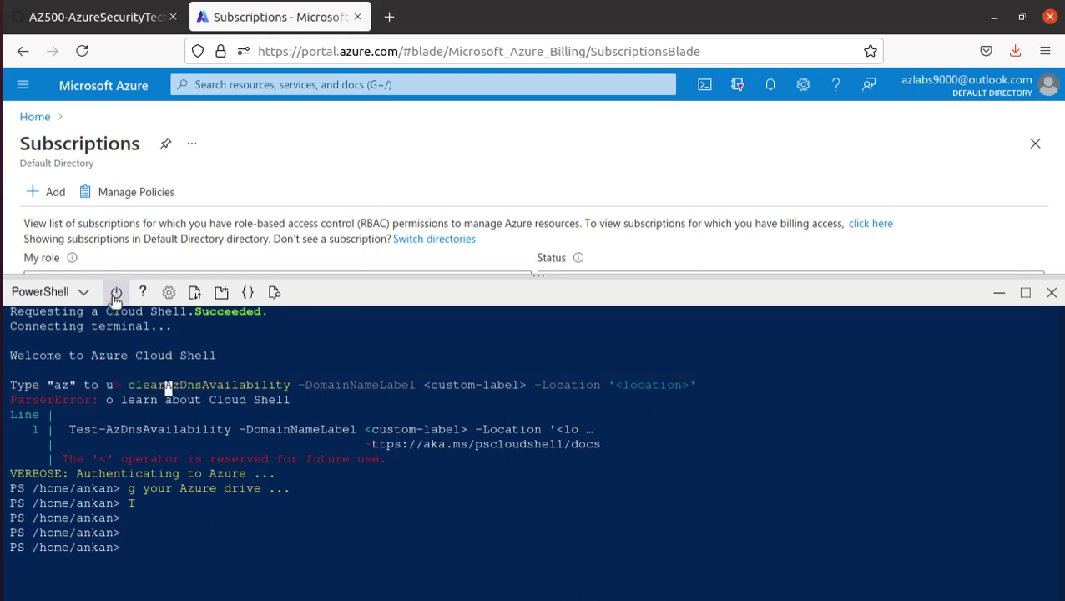
- Restart Cloud Shell, confirm the restart, and focus the fresh PowerShell terminal
{"action": "left_click", "coordinate": [116, 291]}
{"action": "left_click", "coordinate": [464, 498]}
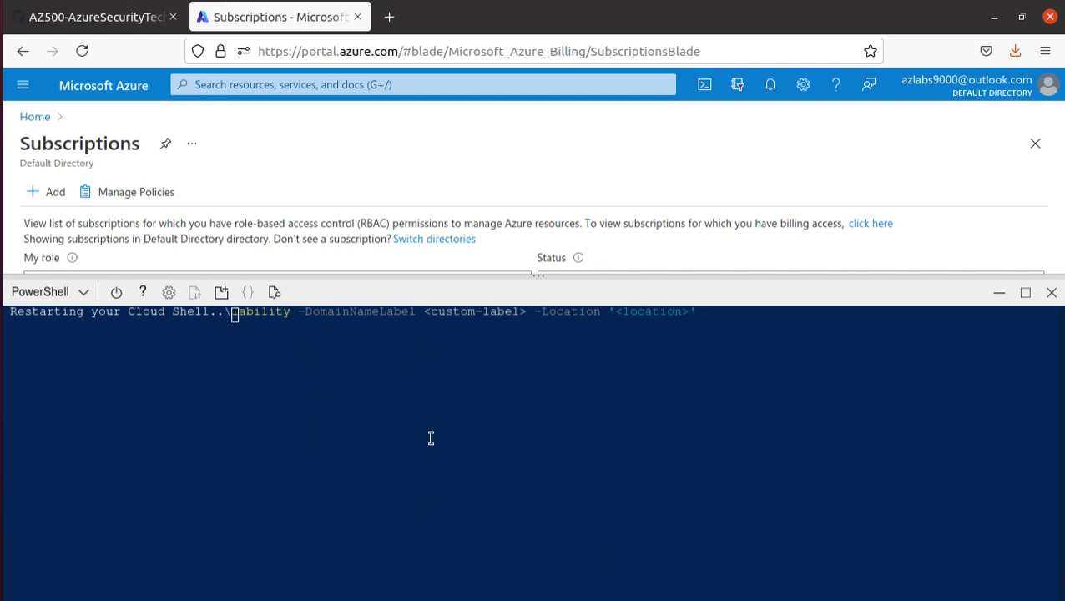
{"action": "left_click", "coordinate": [2, 250]}
{"action": "left_click", "coordinate": [273, 76]}
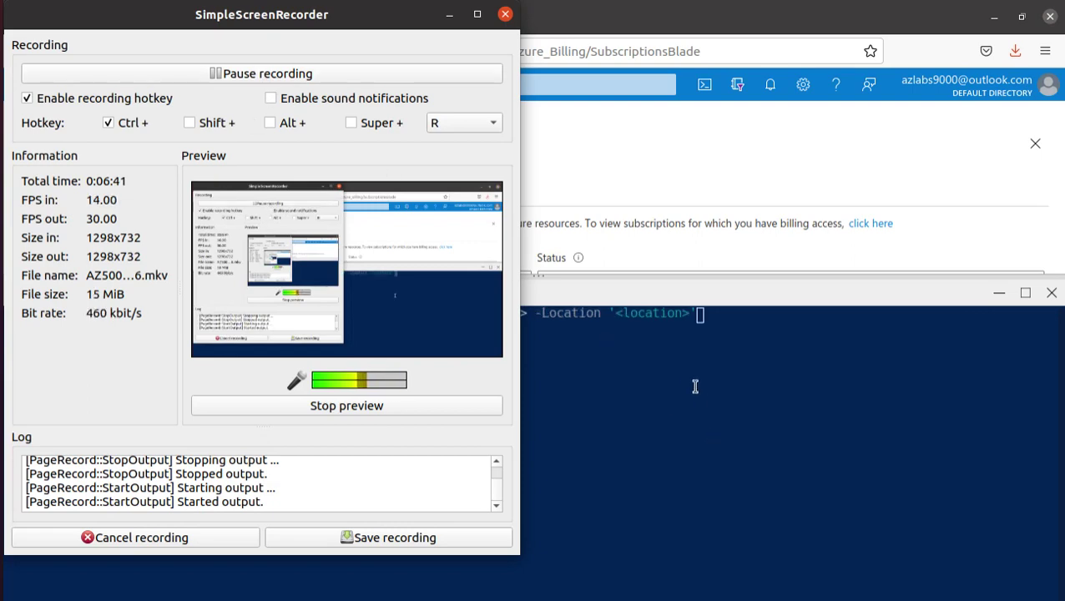
{"action": "left_click", "coordinate": [688, 380]}
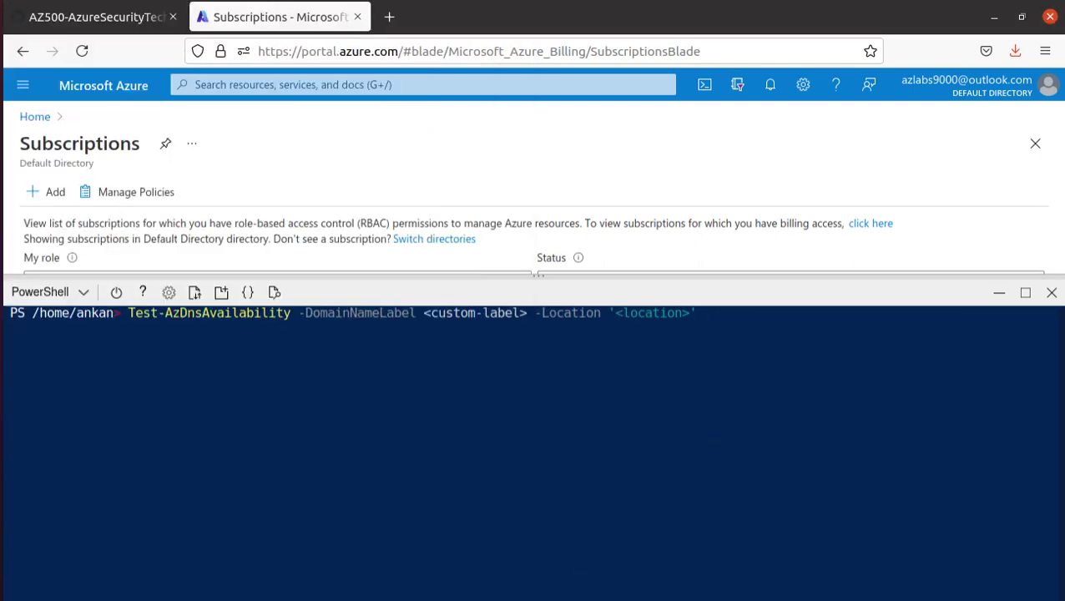
- Run Test-AzDnsAvailability with -DomainNameLabel cloudsecuritylab and -Location eastus
{"action": "key", "text": "BackSpace"}
{"action": "key", "text": "BackSpace"}
{"action": "key", "text": "BackSpace"}
{"action": "key", "text": "BackSpace"}
{"action": "key", "text": "BackSpace"}
{"action": "key", "text": "BackSpace"}
{"action": "key", "text": "BackSpace"}
{"action": "key", "text": "BackSpace"}
{"action": "key", "text": "BackSpace"}
{"action": "key", "text": "BackSpace"}
{"action": "key", "text": "BackSpace"}
{"action": "key", "text": "BackSpace"}
{"action": "type", "text": "e"}
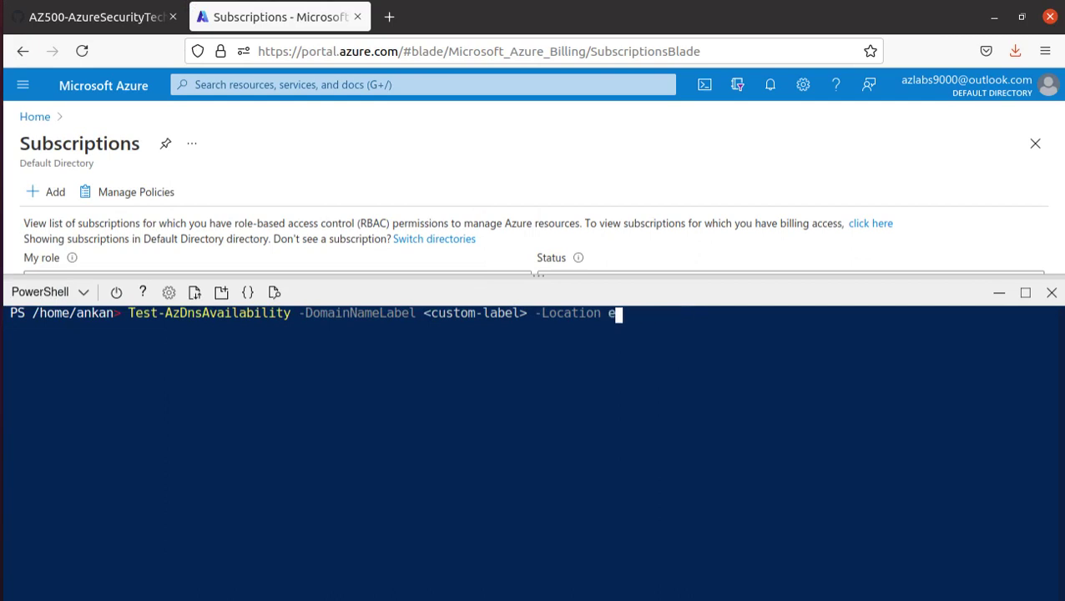
{"action": "type", "text": "astus"}
{"action": "key", "text": "Left"}
{"action": "key", "text": "Left"}
{"action": "key", "text": "Left"}
{"action": "key", "text": "Left"}
{"action": "key", "text": "Left"}
{"action": "key", "text": "Left"}
{"action": "key", "text": "Left"}
{"action": "key", "text": "Left"}
{"action": "key", "text": "Left"}
{"action": "key", "text": "Left"}
{"action": "key", "text": "BackSpace"}
{"action": "key", "text": "BackSpace"}
{"action": "key", "text": "BackSpace"}
{"action": "key", "text": "BackSpace"}
{"action": "key", "text": "BackSpace"}
{"action": "key", "text": "BackSpace"}
{"action": "key", "text": "BackSpace"}
{"action": "key", "text": "BackSpace"}
{"action": "key", "text": "BackSpace"}
{"action": "key", "text": "BackSpace"}
{"action": "key", "text": "BackSpace"}
{"action": "key", "text": "BackSpace"}
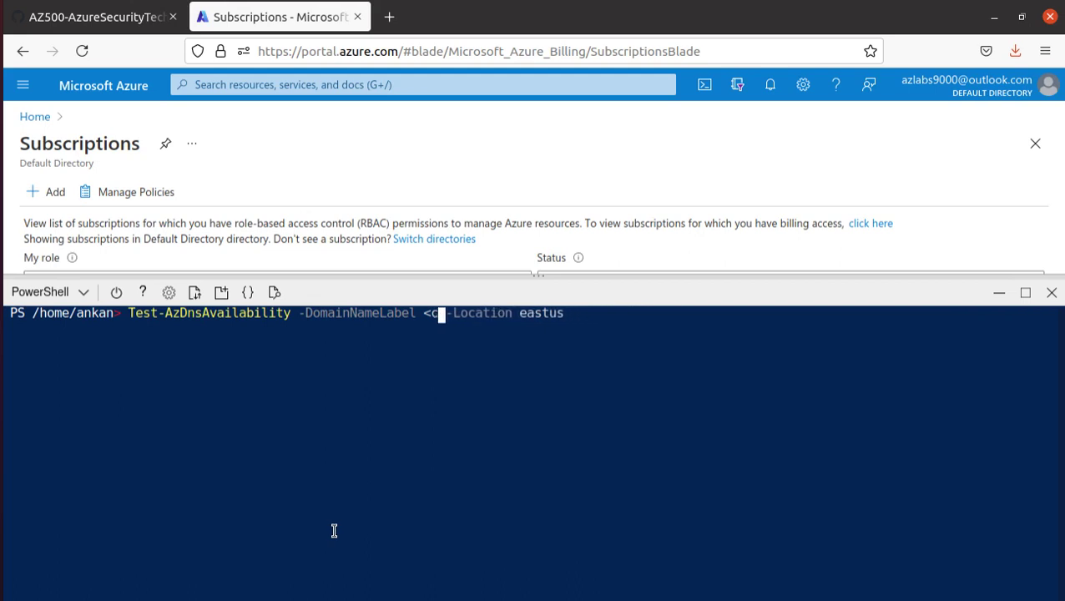
{"action": "key", "text": "BackSpace"}
{"action": "key", "text": "BackSpace"}
{"action": "type", "text": "cloudse"}
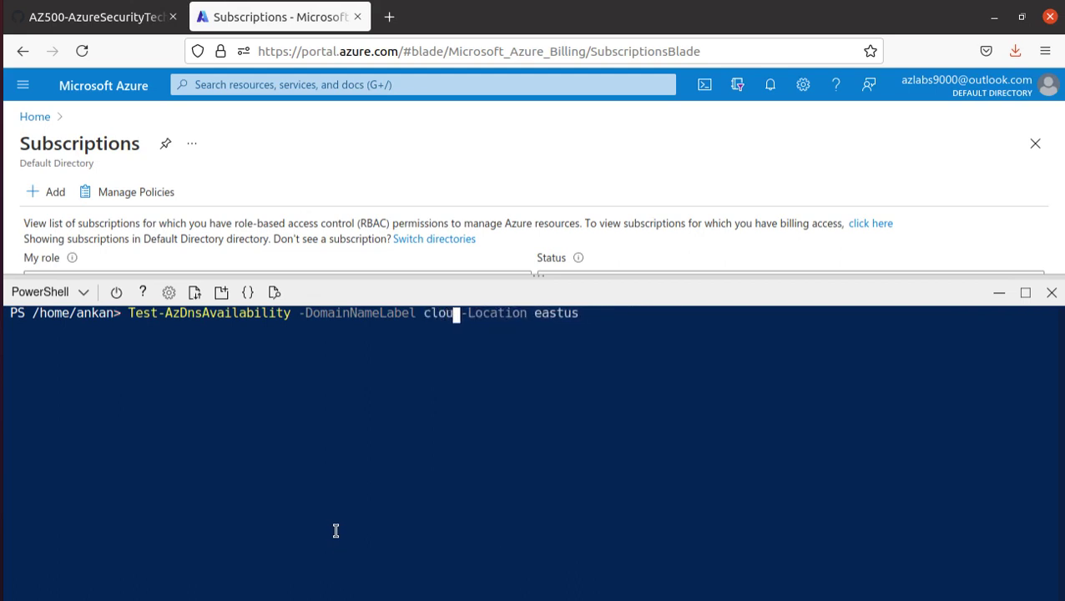
{"action": "type", "text": "curity"}
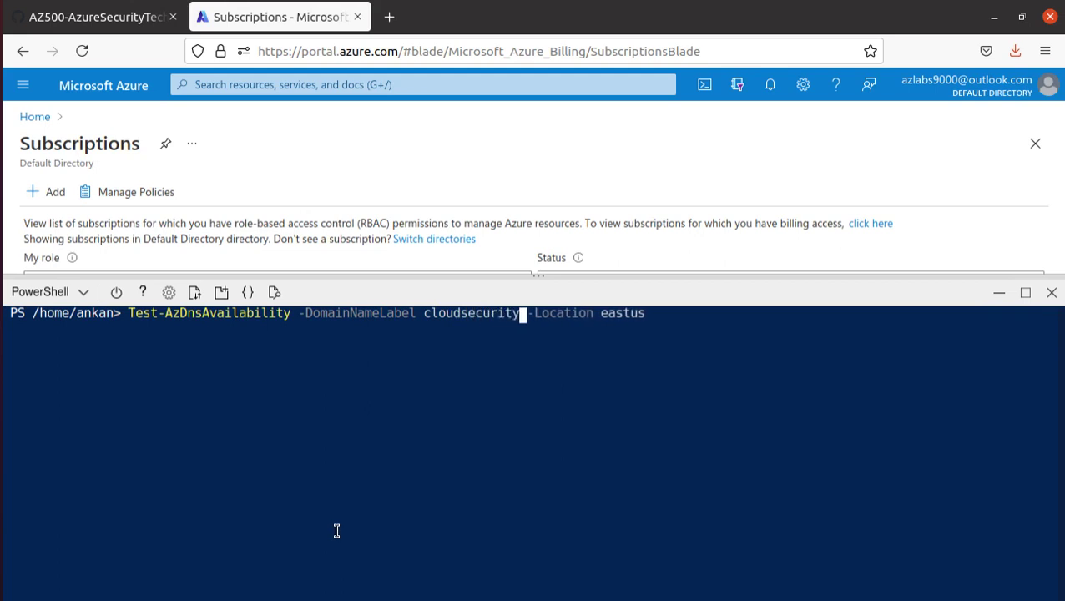
{"action": "type", "text": "lab"}
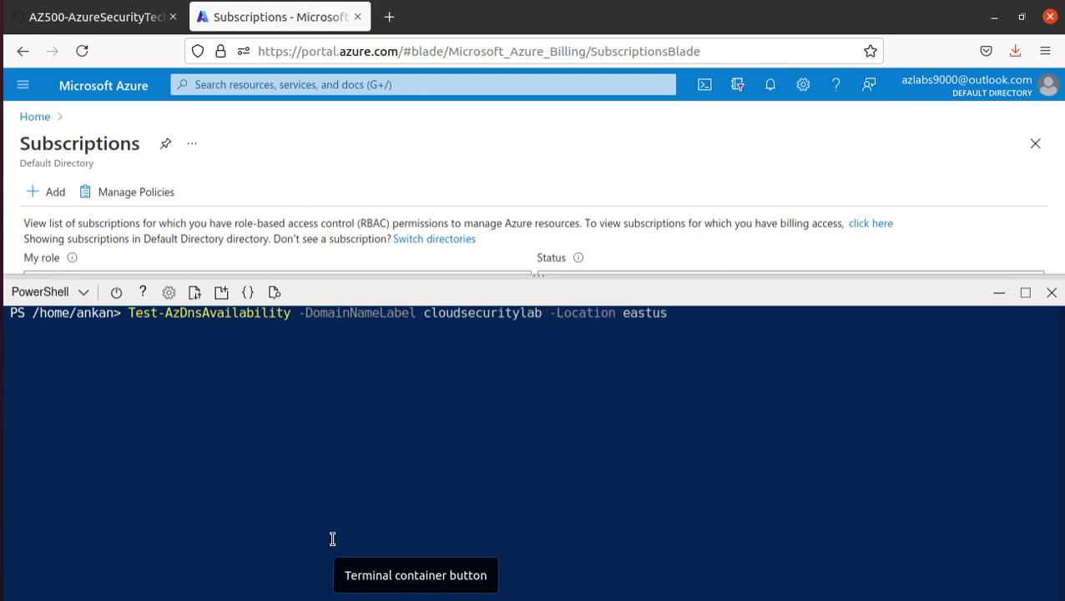
{"action": "key", "text": "Right"}
{"action": "key", "text": "Right"}
{"action": "key", "text": "Right"}
{"action": "key", "text": "Right"}
{"action": "key", "text": "Right"}
{"action": "key", "text": "Right"}
{"action": "key", "text": "Right"}
{"action": "key", "text": "Right"}
{"action": "key", "text": "Right"}
{"action": "key", "text": "Right"}
{"action": "key", "text": "Right"}
{"action": "key", "text": "Right"}
{"action": "key", "text": "Right"}
{"action": "key", "text": "Right"}
{"action": "key", "text": "Right"}
{"action": "key", "text": "Right"}
{"action": "key", "text": "Right"}
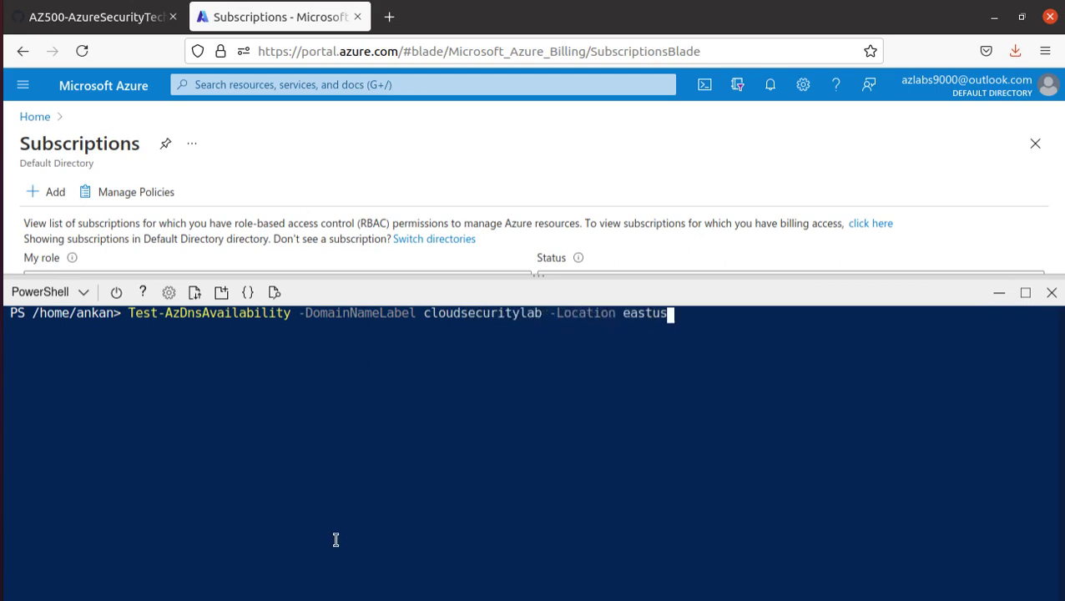
{"action": "key", "text": "Return"}
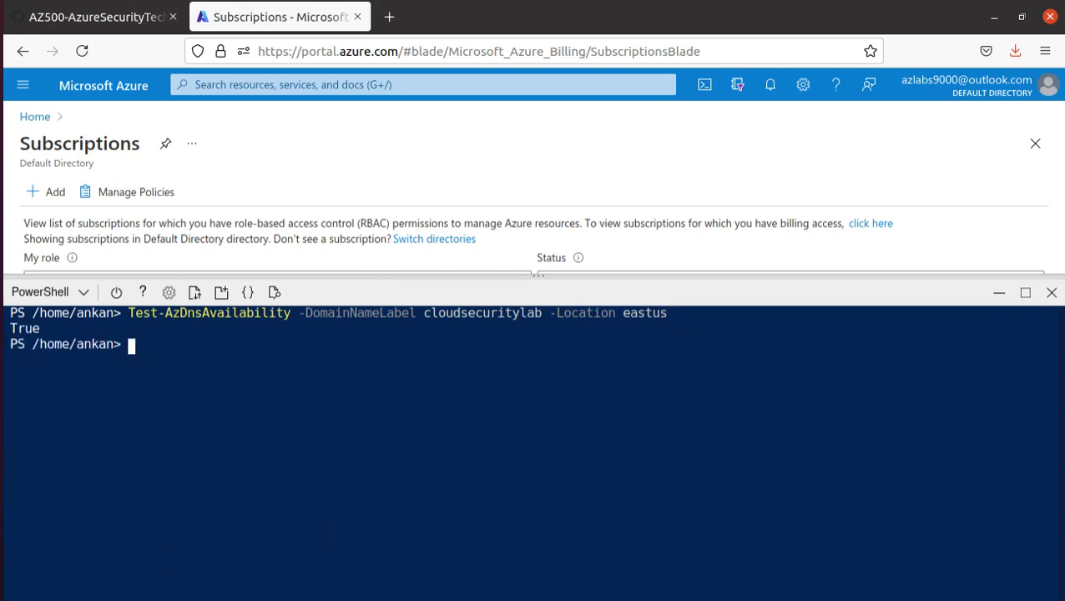
- Confirm the True result for cloudsecuritylab, then return to the lab instructions
{"action": "left_click_drag", "start_coordinate": [40, 328], "coordinate": [16, 328]}
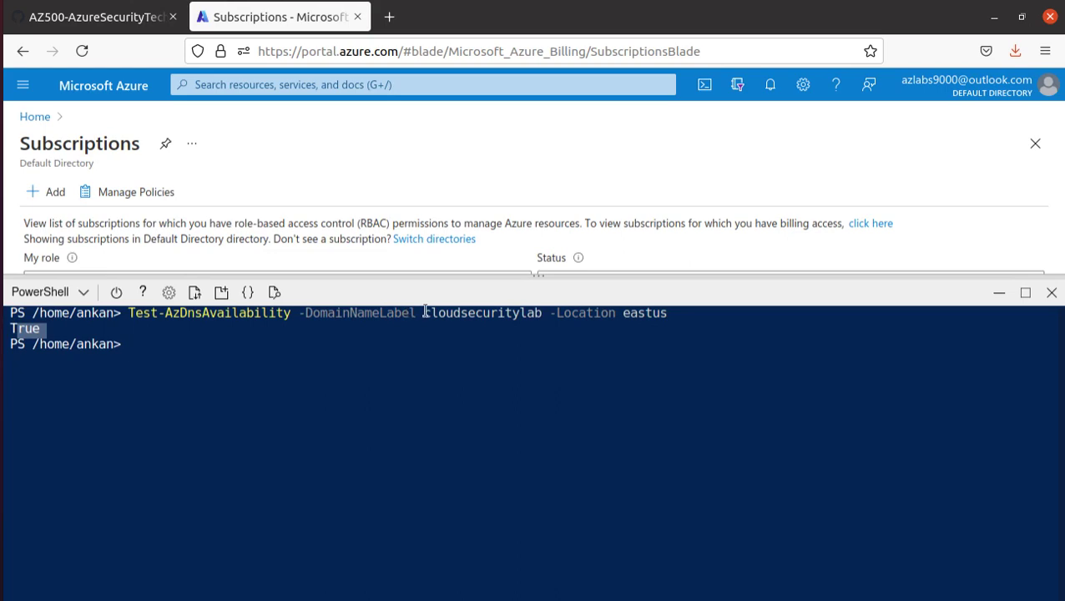
{"action": "left_click_drag", "start_coordinate": [422, 314], "coordinate": [542, 314]}
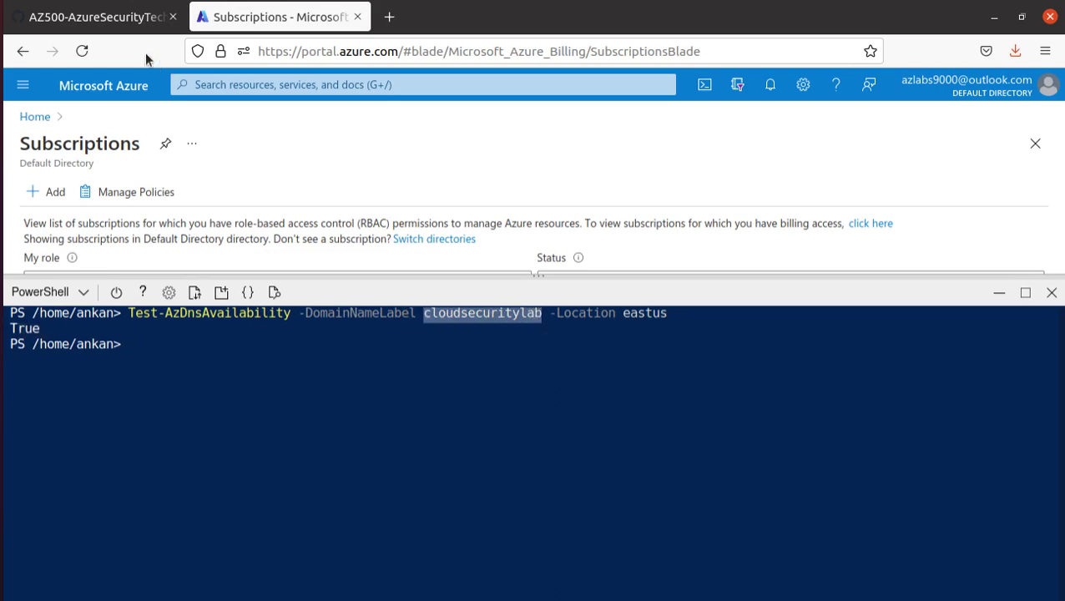
{"action": "left_click", "coordinate": [112, 25]}
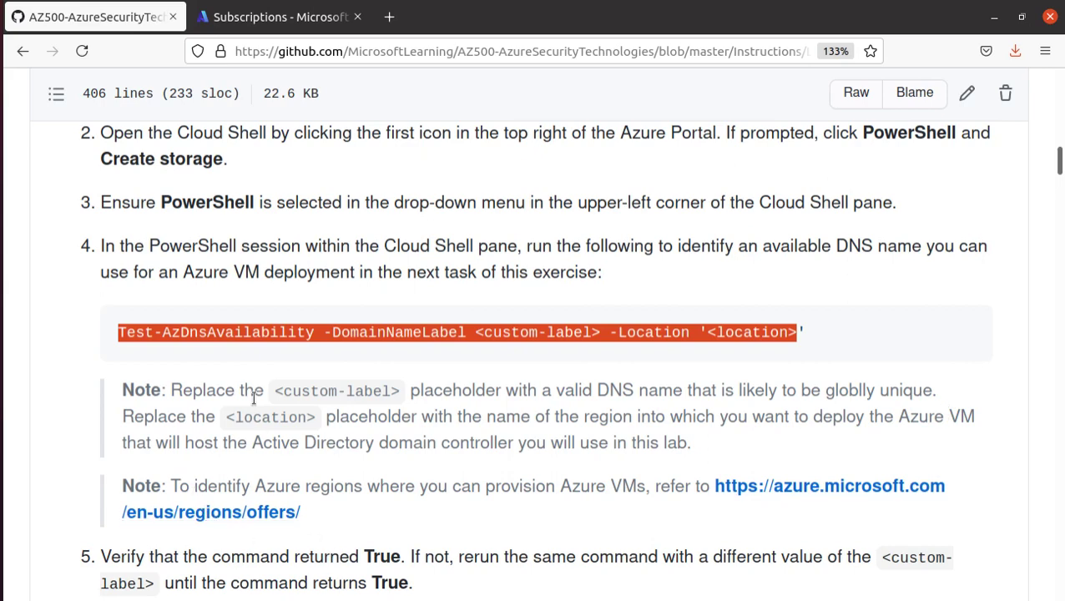
{"action": "scroll", "coordinate": [252, 398], "scroll_direction": "down", "scroll_amount": 3}
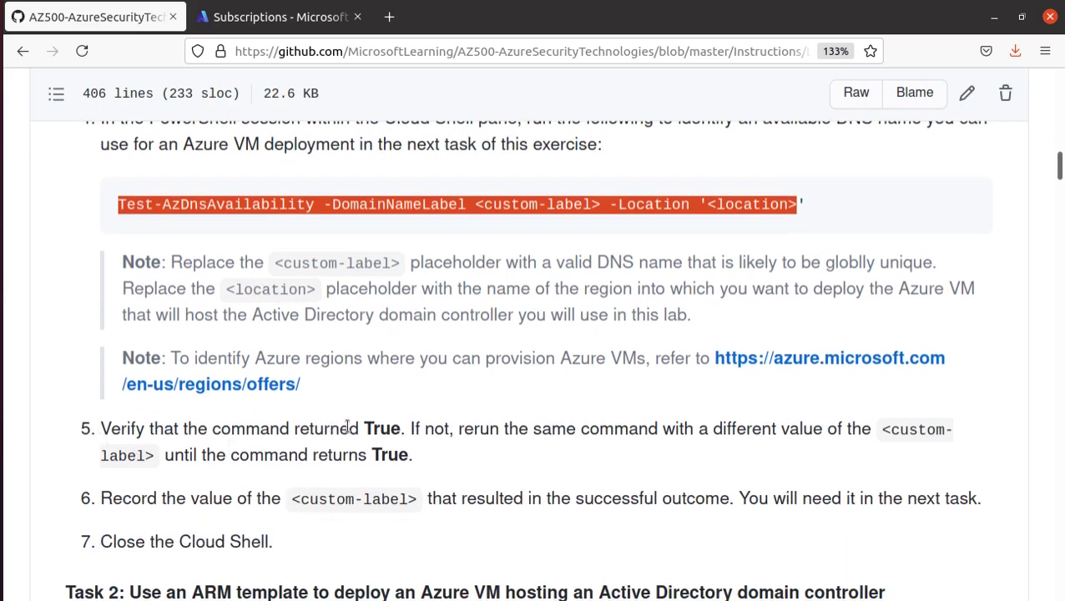
{"action": "left_click_drag", "start_coordinate": [364, 428], "coordinate": [406, 428]}
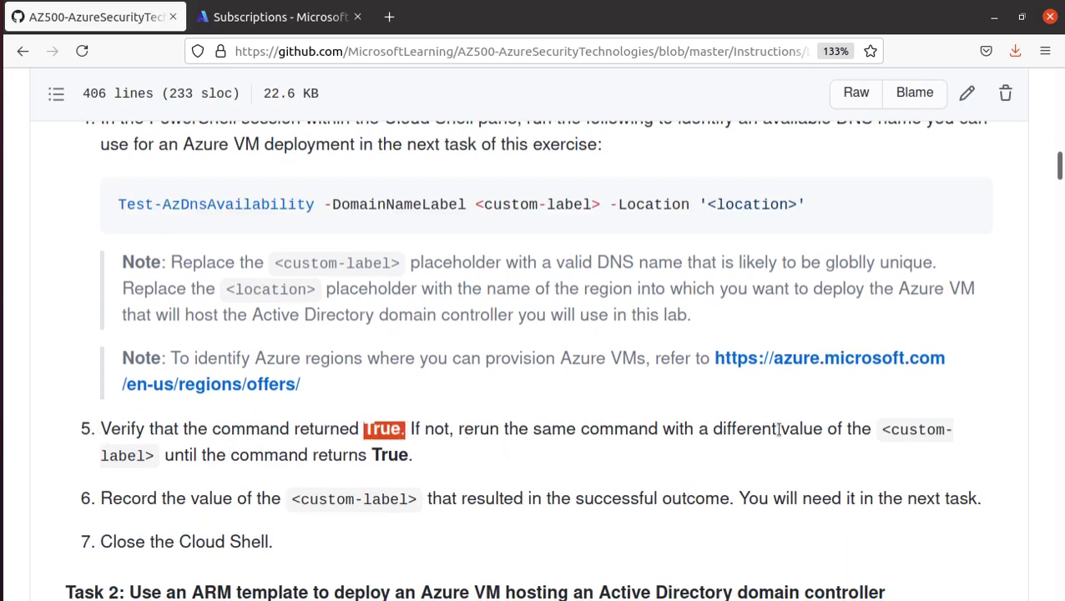
{"action": "scroll", "coordinate": [481, 412], "scroll_direction": "down", "scroll_amount": 3}
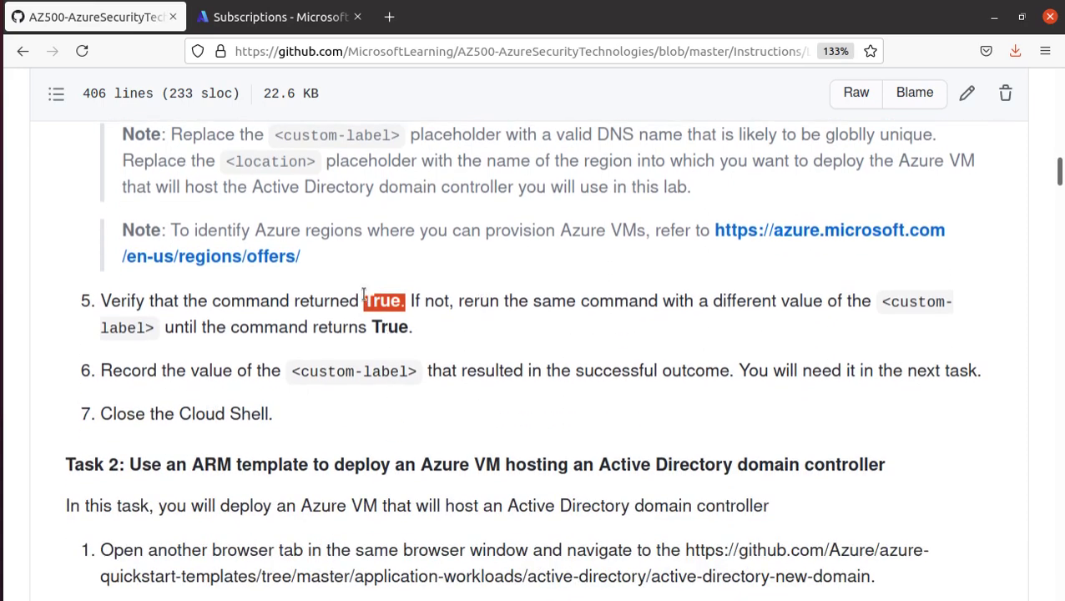
{"action": "scroll", "coordinate": [364, 298], "scroll_direction": "down", "scroll_amount": 3}
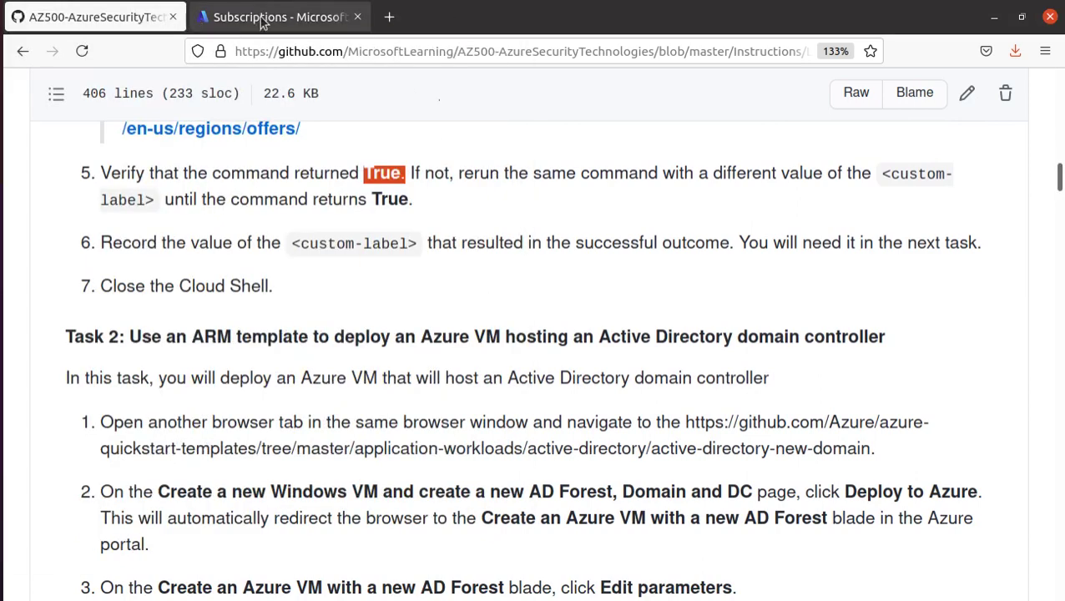
- Copy cloudsecuritylab from Cloud Shell into a new gedit document, then go back to the GitHub lab tab
{"action": "left_click", "coordinate": [261, 17]}
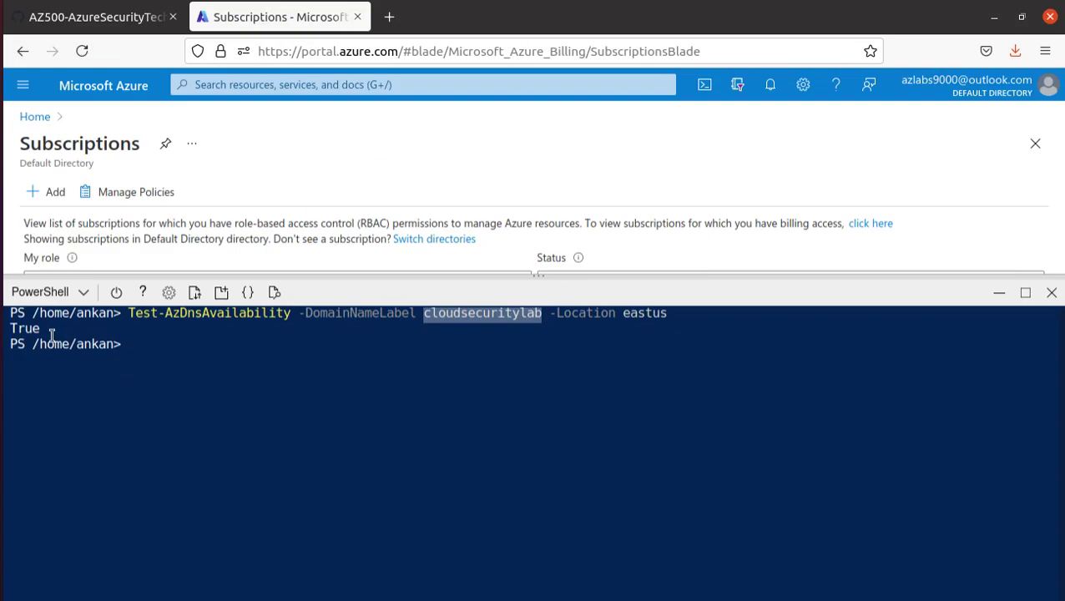
{"action": "right_click", "coordinate": [443, 318]}
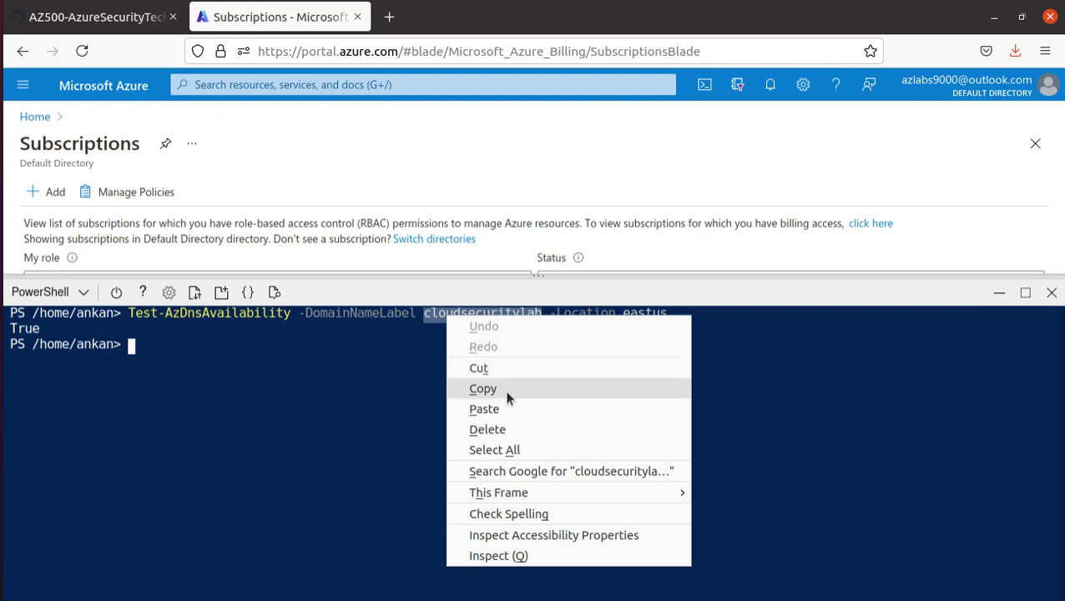
{"action": "left_click", "coordinate": [504, 390]}
{"action": "key", "text": "alt+Tab"}
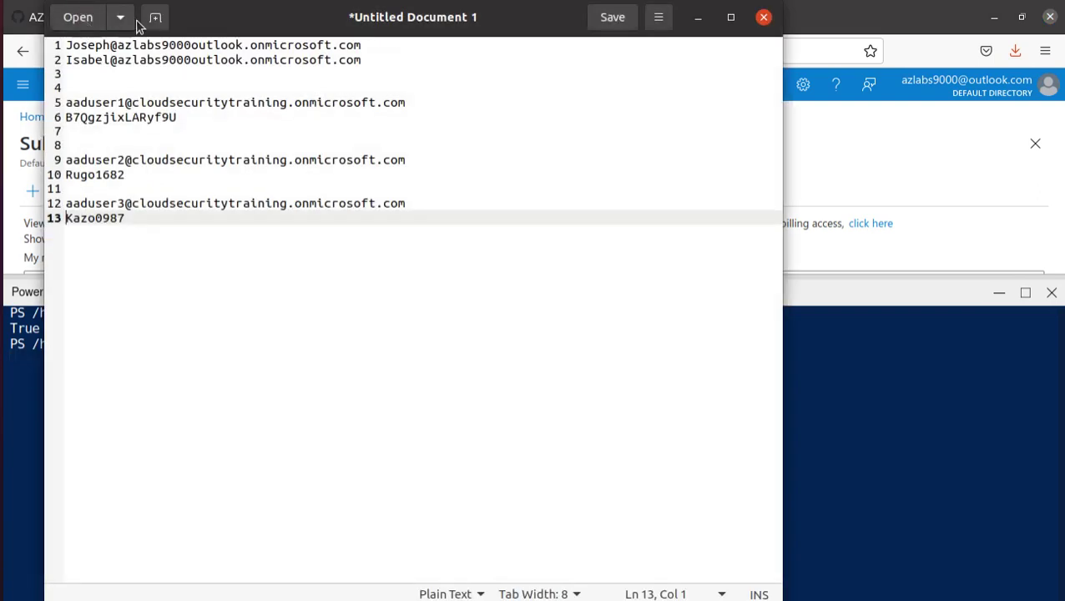
{"action": "left_click", "coordinate": [154, 17]}
{"action": "left_click", "coordinate": [171, 51]}
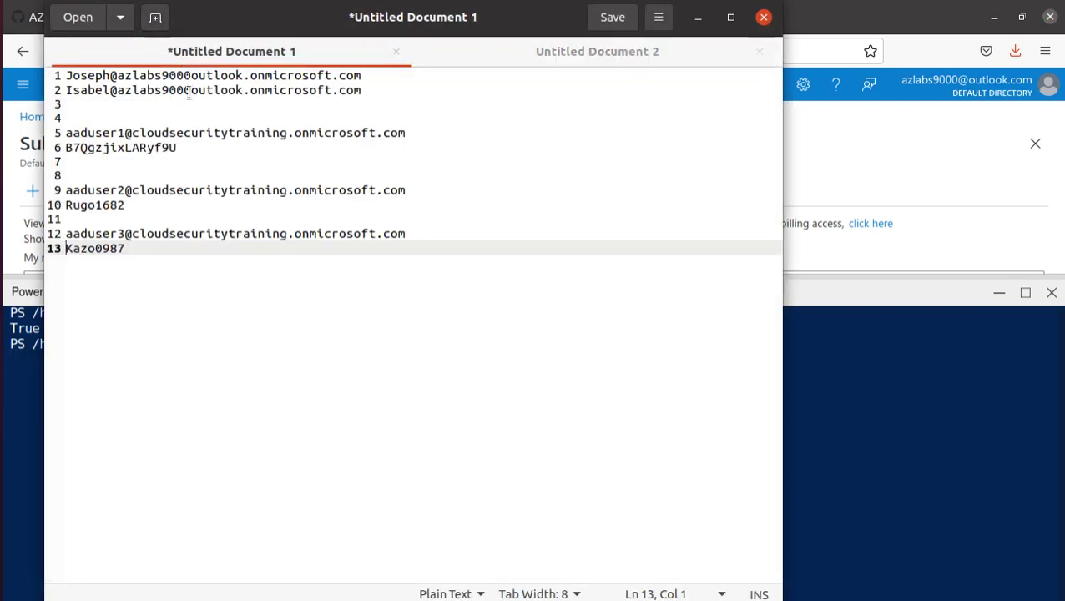
{"action": "left_click", "coordinate": [453, 61]}
{"action": "key", "text": "ctrl+v"}
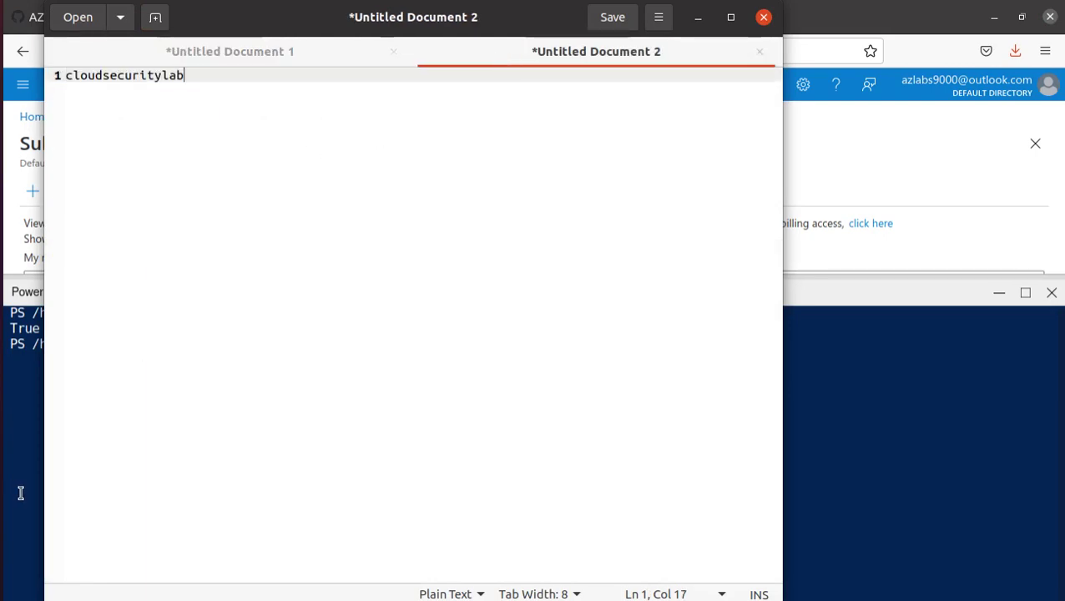
{"action": "left_click", "coordinate": [21, 492]}
{"action": "left_click", "coordinate": [91, 16]}
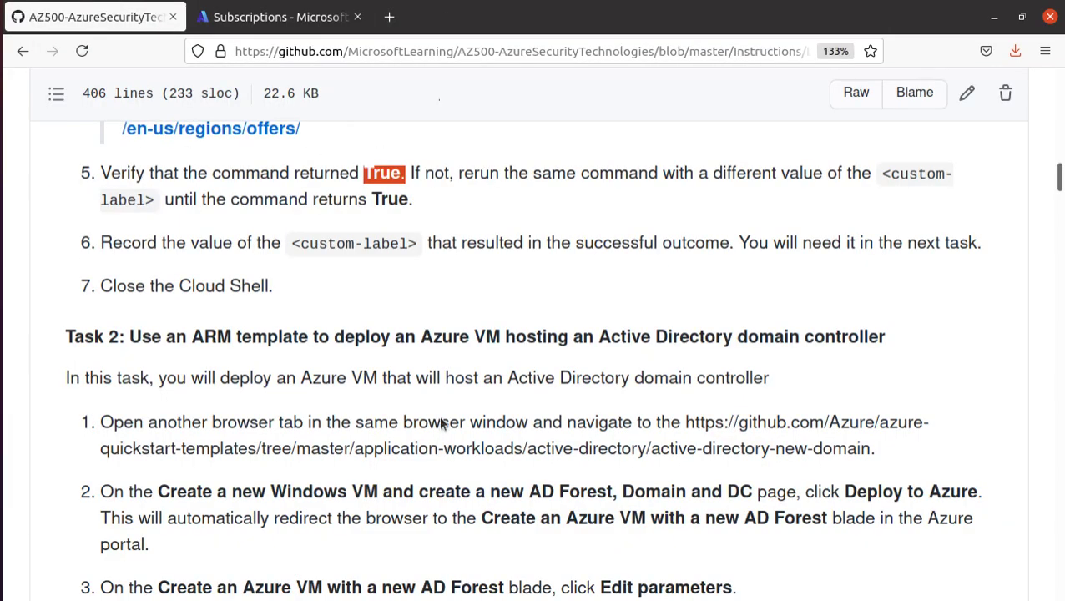
{"action": "scroll", "coordinate": [347, 488], "scroll_direction": "down", "scroll_amount": 3}
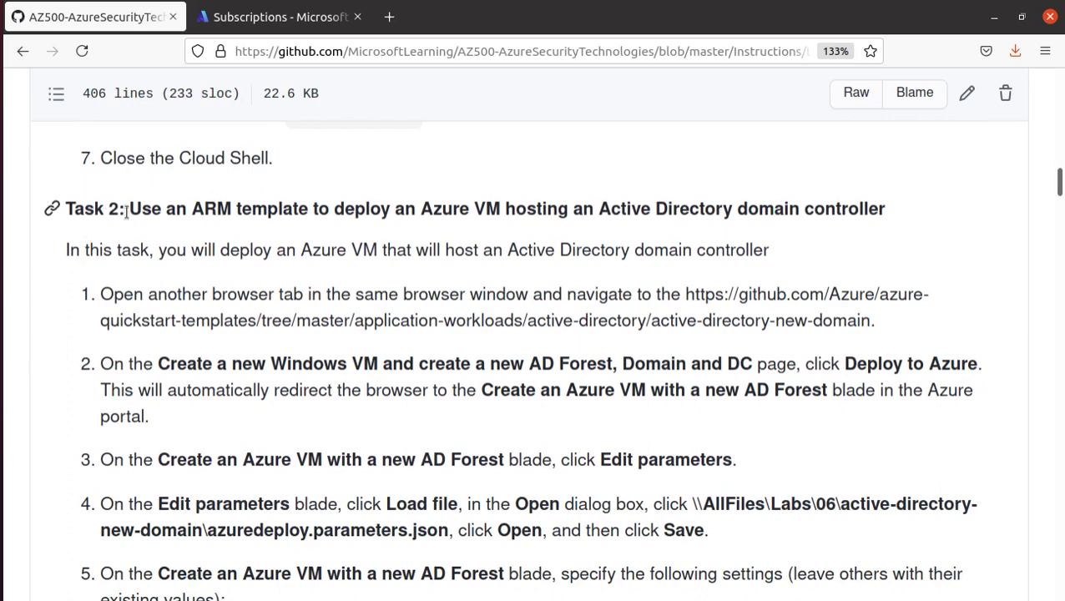
{"action": "left_click_drag", "start_coordinate": [125, 209], "coordinate": [65, 208]}
{"action": "left_click_drag", "start_coordinate": [764, 187], "coordinate": [890, 203]}
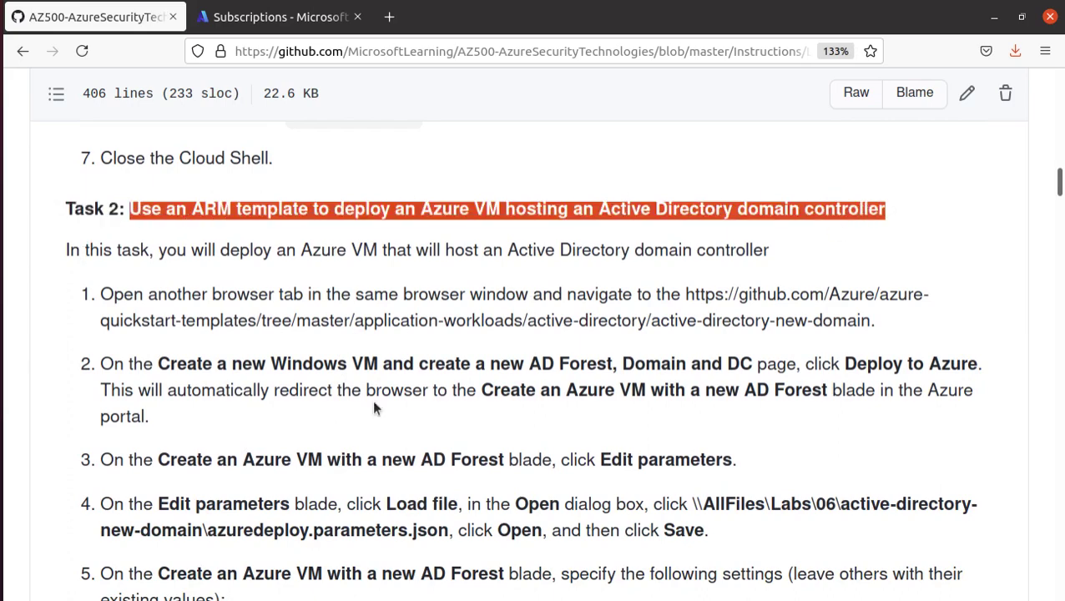
{"action": "scroll", "coordinate": [372, 399], "scroll_direction": "down", "scroll_amount": 4}
{"action": "scroll", "coordinate": [364, 398], "scroll_direction": "down", "scroll_amount": 3}
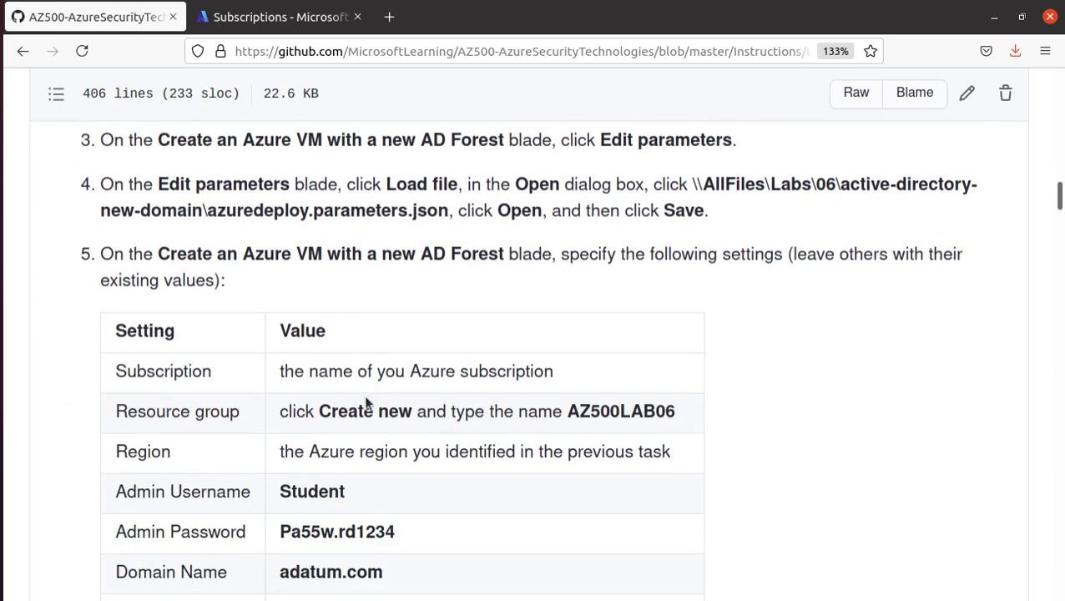
{"action": "left_click_drag", "start_coordinate": [693, 184], "coordinate": [987, 186]}
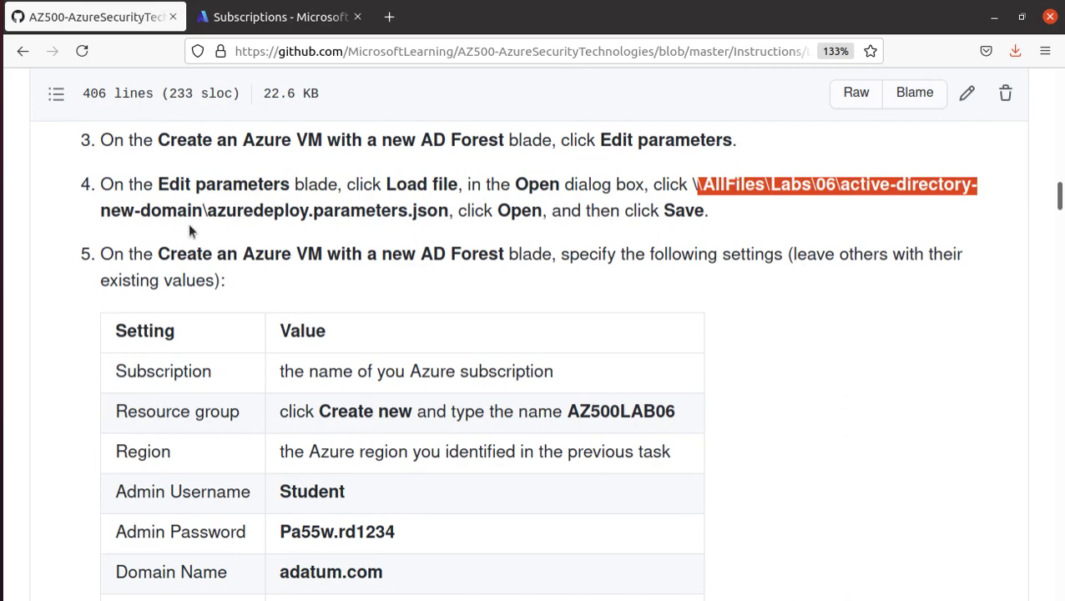
{"action": "scroll", "coordinate": [466, 242], "scroll_direction": "up", "scroll_amount": 3}
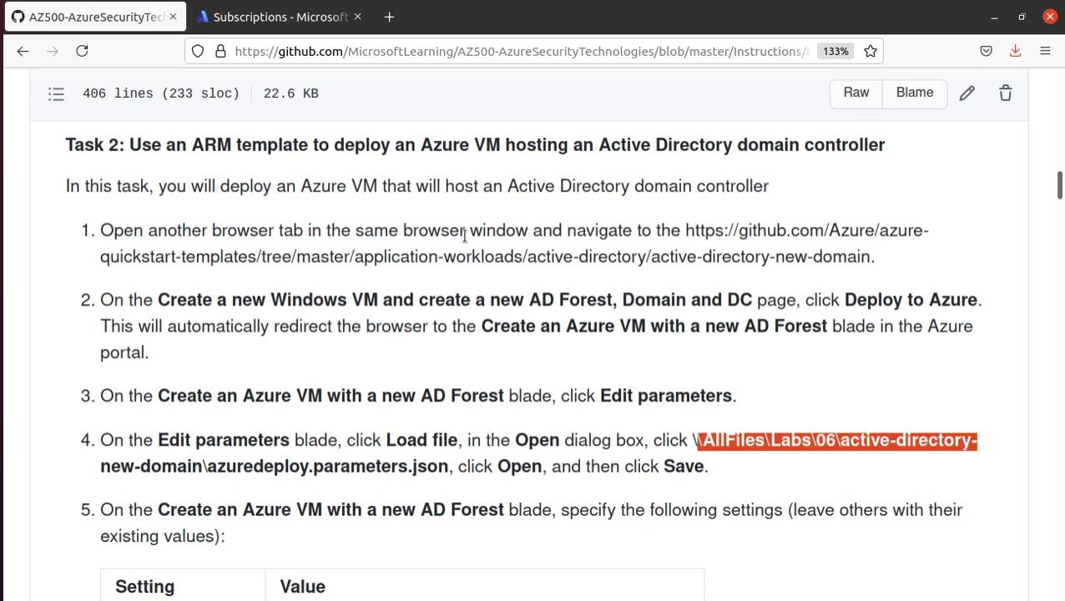
{"action": "scroll", "coordinate": [463, 237], "scroll_direction": "up", "scroll_amount": 5}
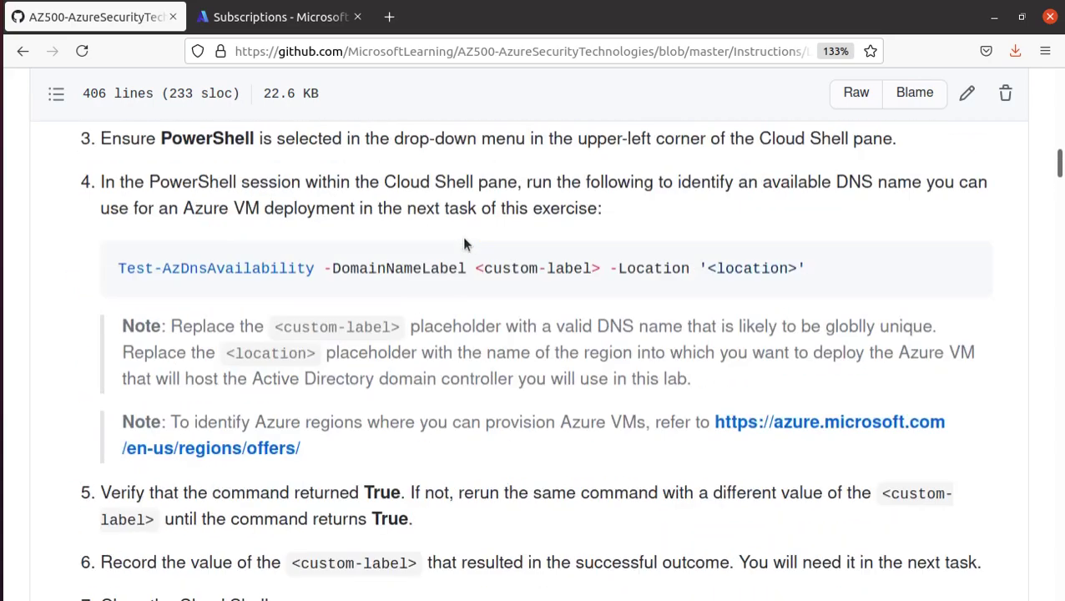
{"action": "scroll", "coordinate": [461, 236], "scroll_direction": "down", "scroll_amount": 2}
{"action": "scroll", "coordinate": [459, 238], "scroll_direction": "up", "scroll_amount": 5}
{"action": "scroll", "coordinate": [455, 234], "scroll_direction": "up", "scroll_amount": 15}
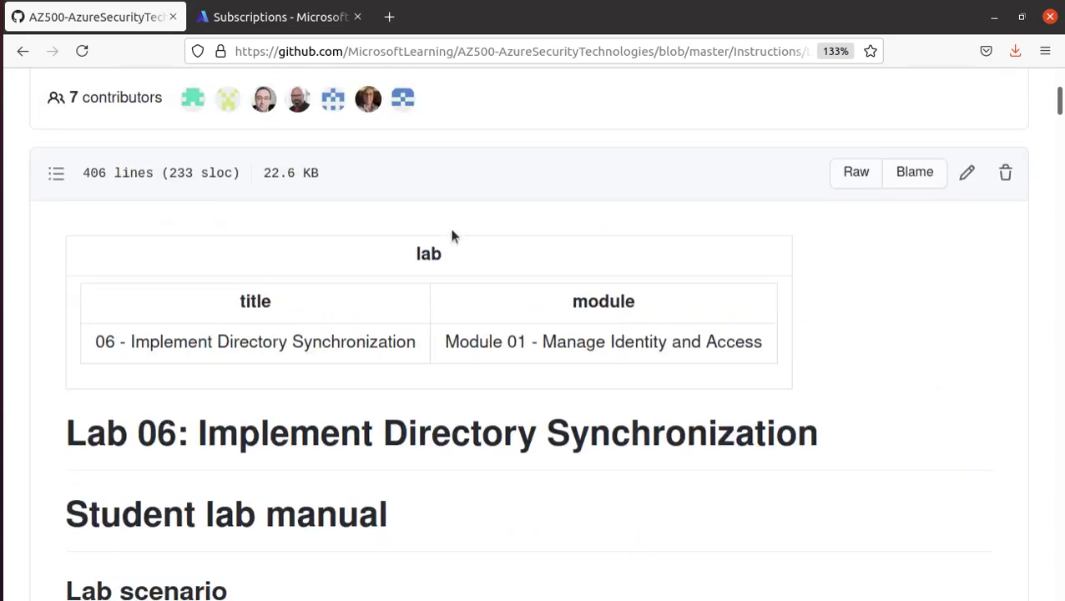
{"action": "scroll", "coordinate": [439, 236], "scroll_direction": "up", "scroll_amount": 3}
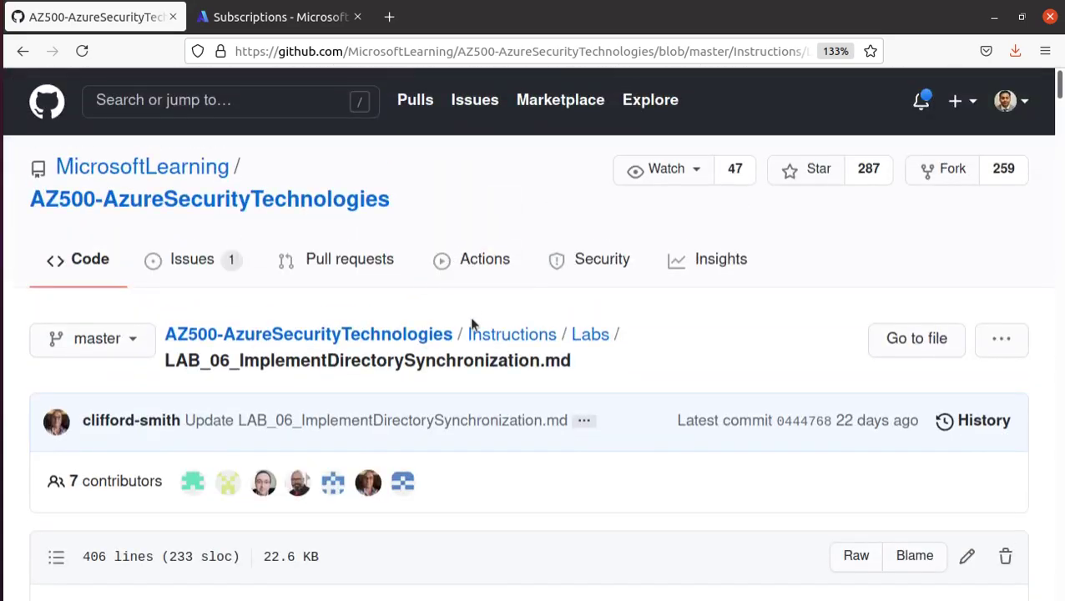
- Open the repository in a new tab and browse Allfiles/Labs/06/active-directory-new-domain to azuredeploy.json
{"action": "right_click", "coordinate": [421, 338]}
{"action": "left_click", "coordinate": [501, 347]}
{"action": "left_click", "coordinate": [240, 18]}
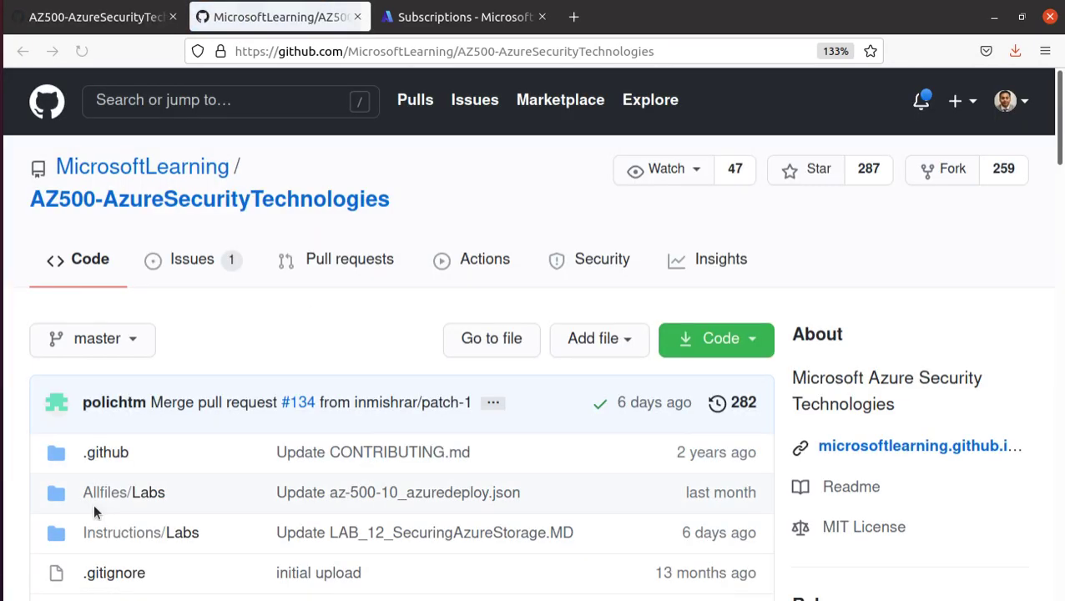
{"action": "left_click", "coordinate": [134, 498]}
{"action": "scroll", "coordinate": [131, 484], "scroll_direction": "down", "scroll_amount": 2}
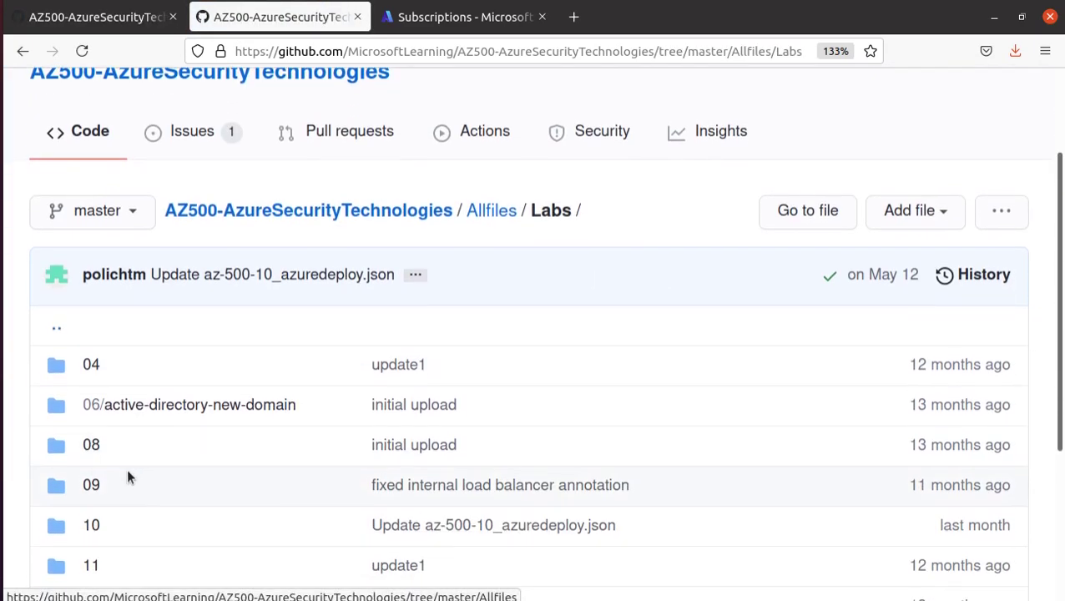
{"action": "left_click", "coordinate": [155, 416]}
{"action": "scroll", "coordinate": [155, 413], "scroll_direction": "down", "scroll_amount": 3}
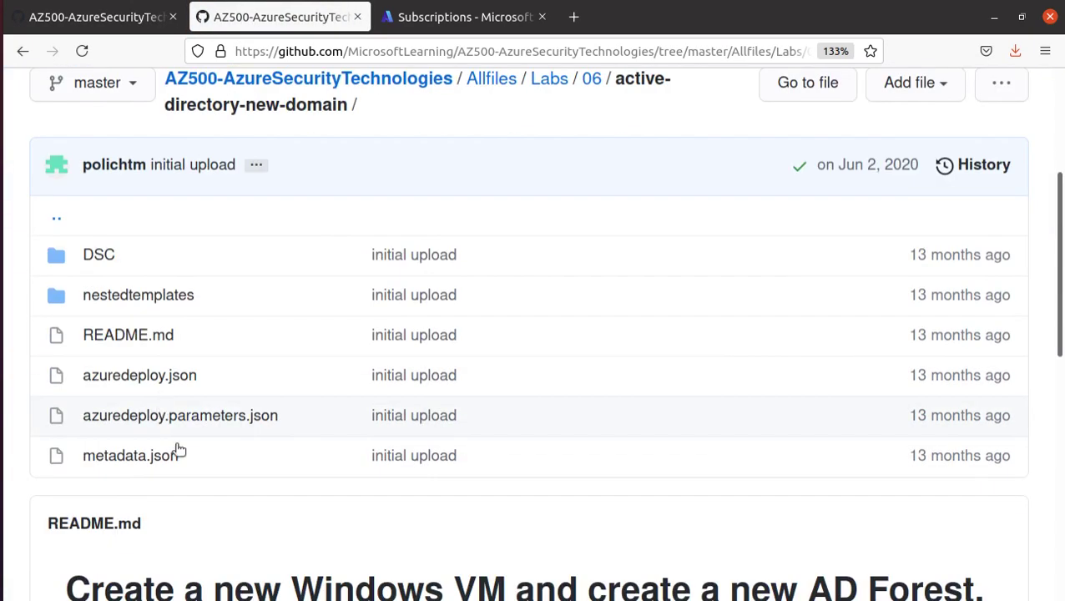
{"action": "left_click", "coordinate": [186, 383]}
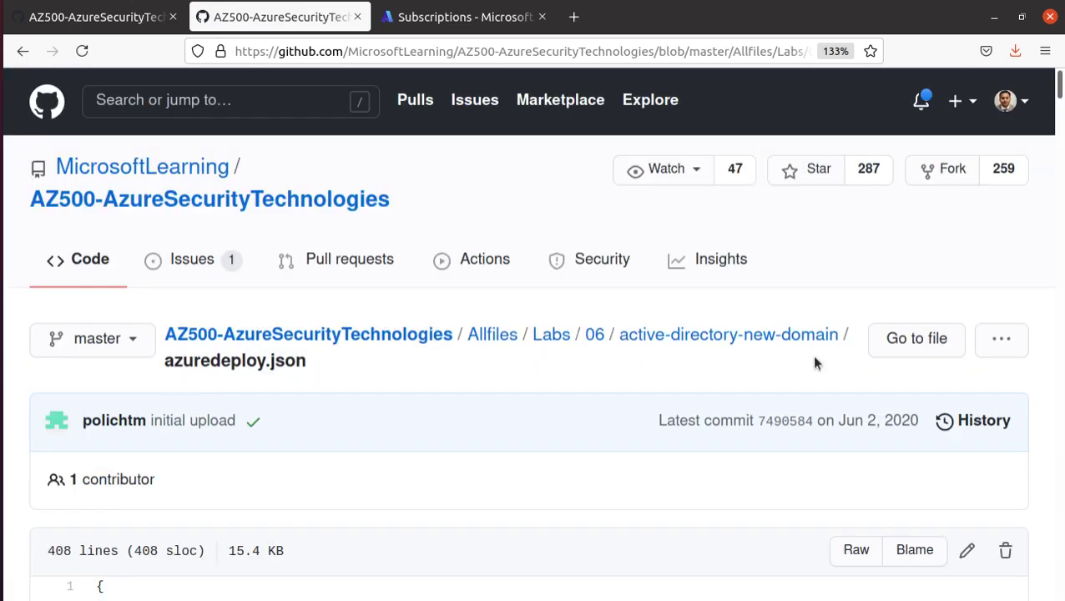
{"action": "scroll", "coordinate": [702, 429], "scroll_direction": "down", "scroll_amount": 3}
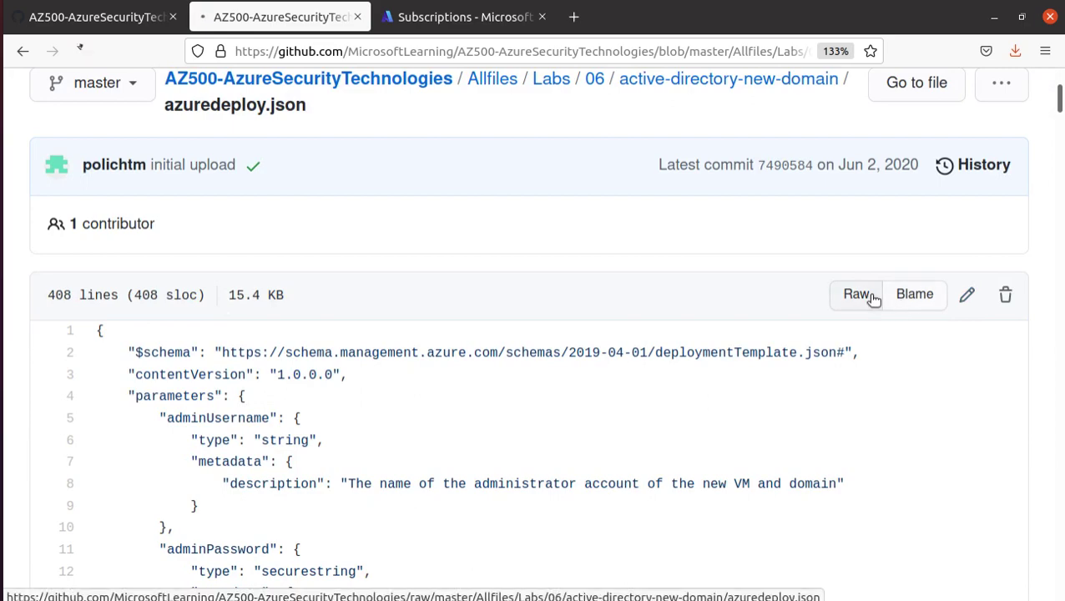
- View azuredeploy.json as raw and save it to the Downloads folder
{"action": "left_click", "coordinate": [872, 292]}
{"action": "right_click", "coordinate": [526, 260]}
{"action": "left_click", "coordinate": [589, 304]}
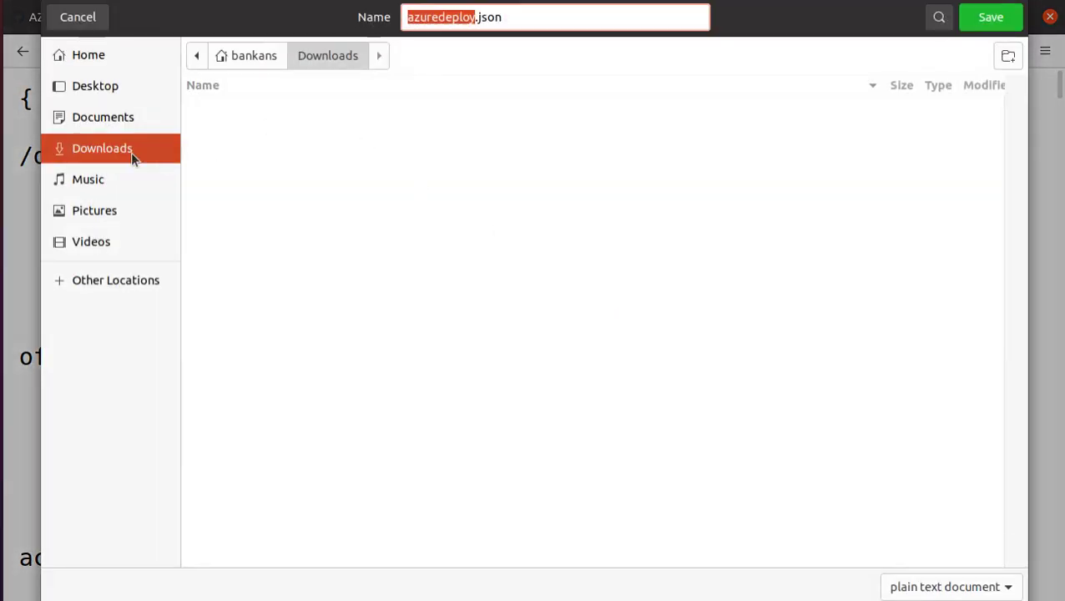
{"action": "left_click", "coordinate": [1002, 22]}
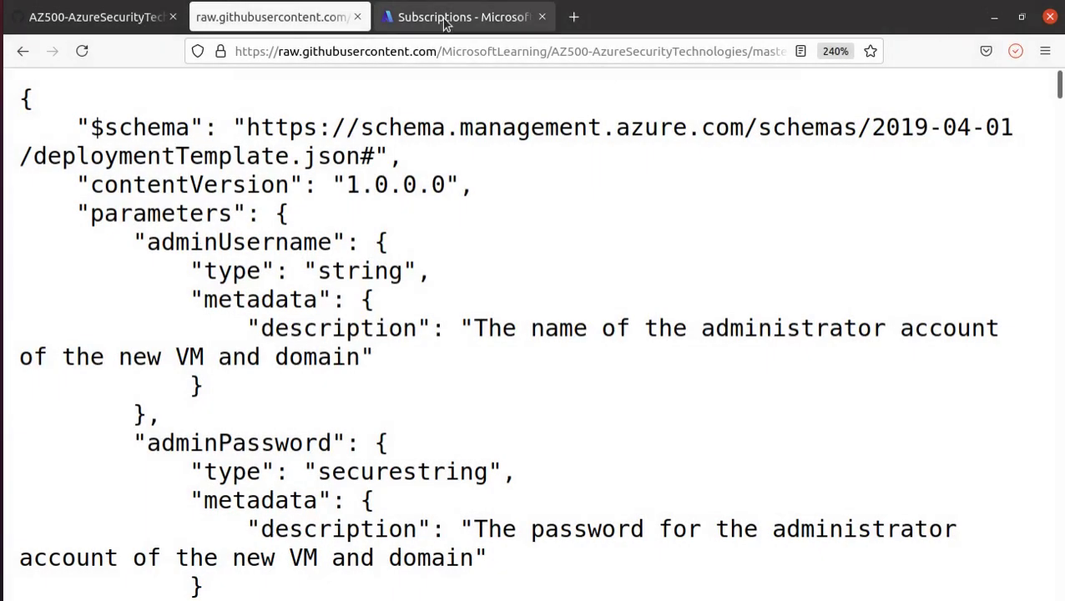
- Glance at the Azure portal and raw template, then return to the lab's Task 2 instructions
{"action": "left_click", "coordinate": [444, 20]}
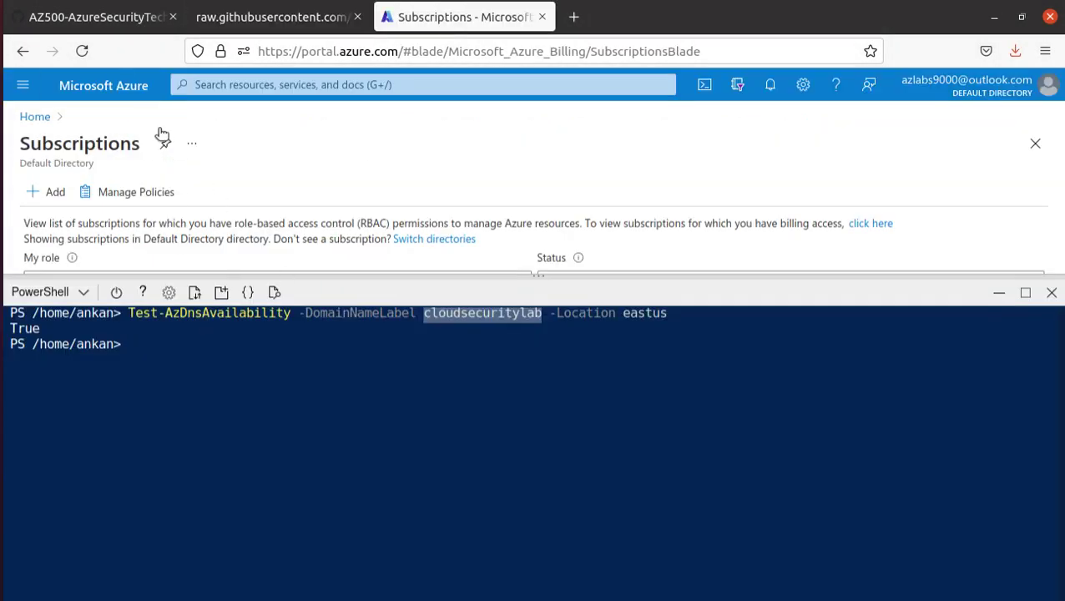
{"action": "left_click", "coordinate": [194, 274]}
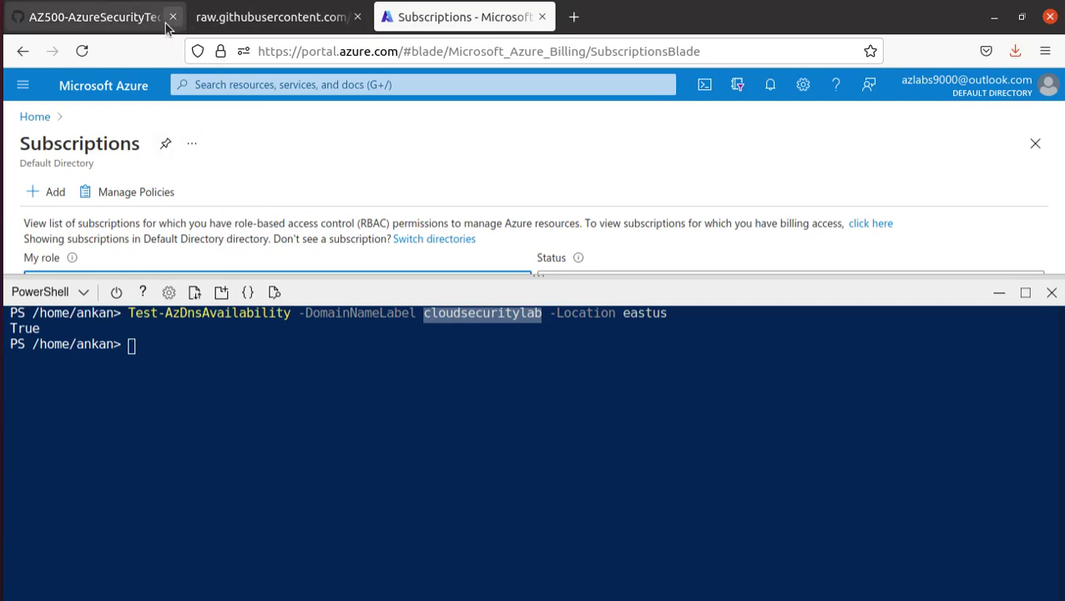
{"action": "left_click", "coordinate": [136, 23]}
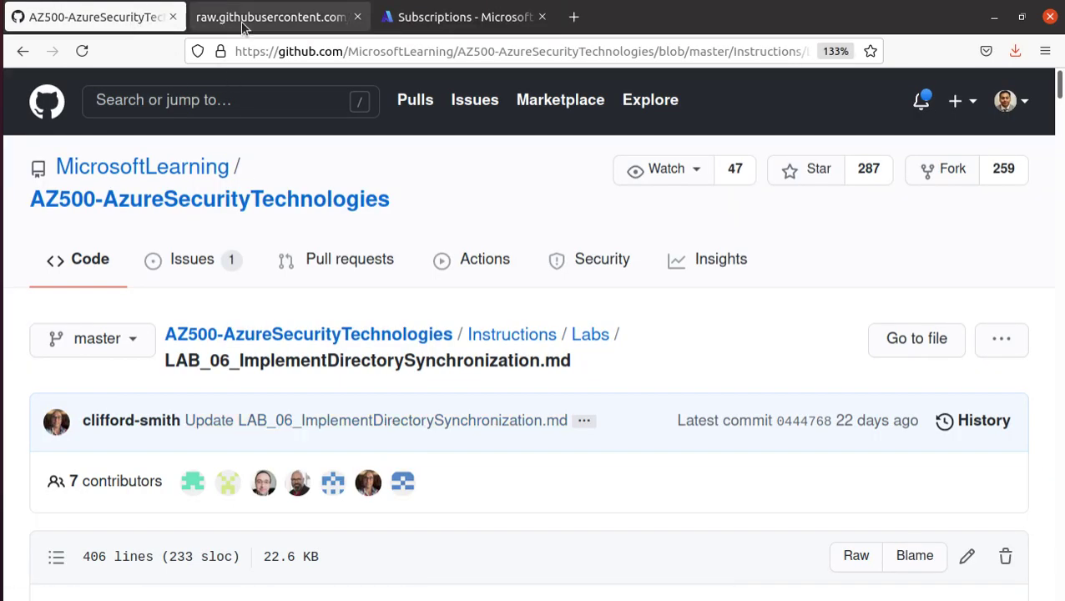
{"action": "left_click", "coordinate": [242, 25]}
{"action": "left_click", "coordinate": [98, 24]}
{"action": "scroll", "coordinate": [272, 429], "scroll_direction": "down", "scroll_amount": 15}
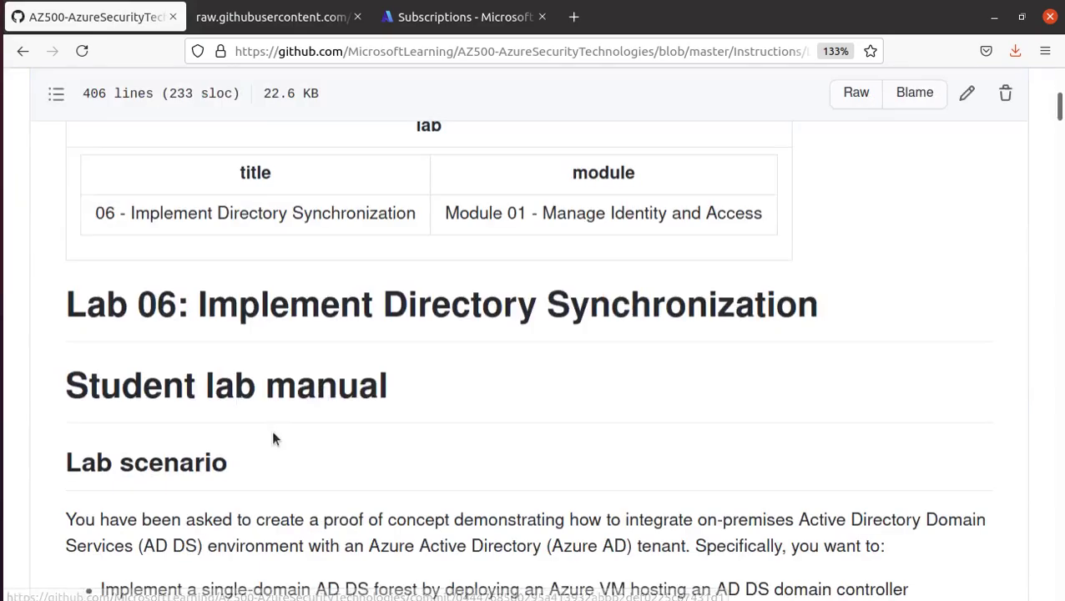
{"action": "scroll", "coordinate": [266, 451], "scroll_direction": "down", "scroll_amount": 5}
{"action": "scroll", "coordinate": [263, 455], "scroll_direction": "up", "scroll_amount": 3}
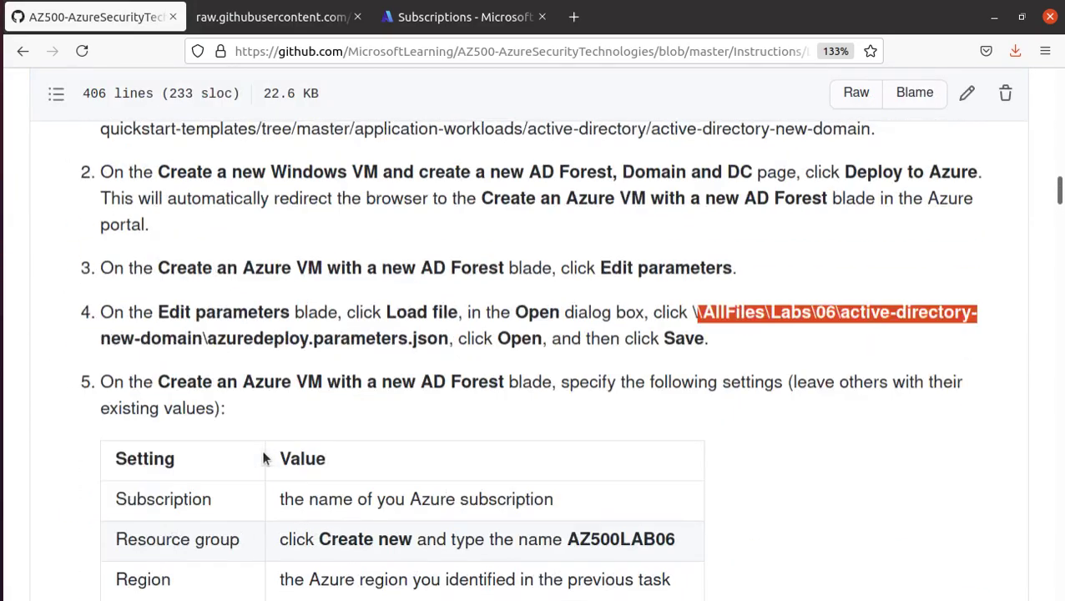
- Copy the quickstart template URL from Task 2 step 1 of the instructions
{"action": "left_click_drag", "start_coordinate": [161, 386], "coordinate": [502, 384]}
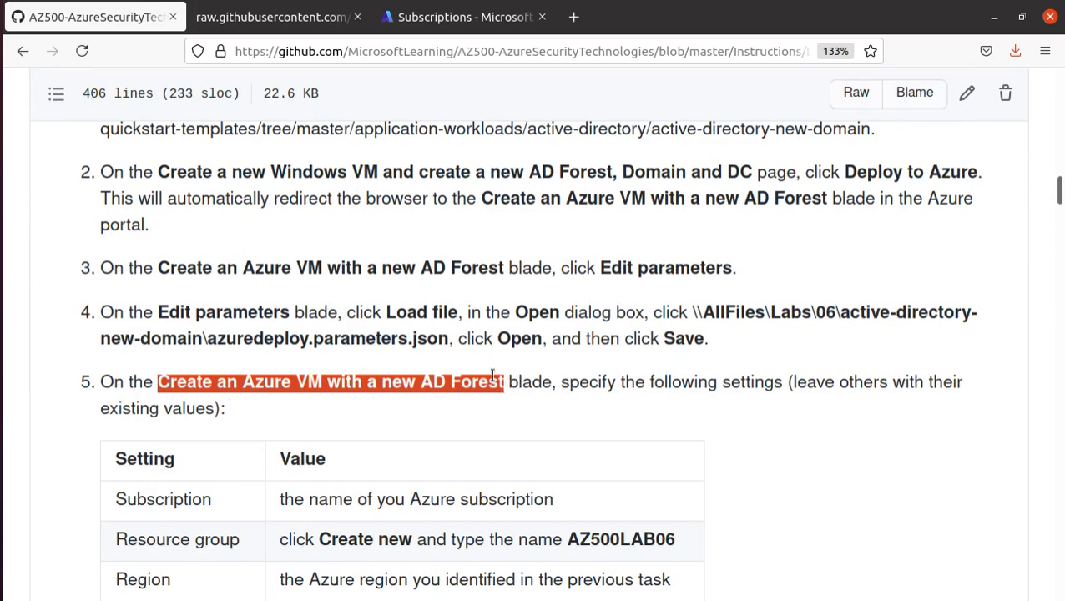
{"action": "left_click_drag", "start_coordinate": [157, 267], "coordinate": [517, 285]}
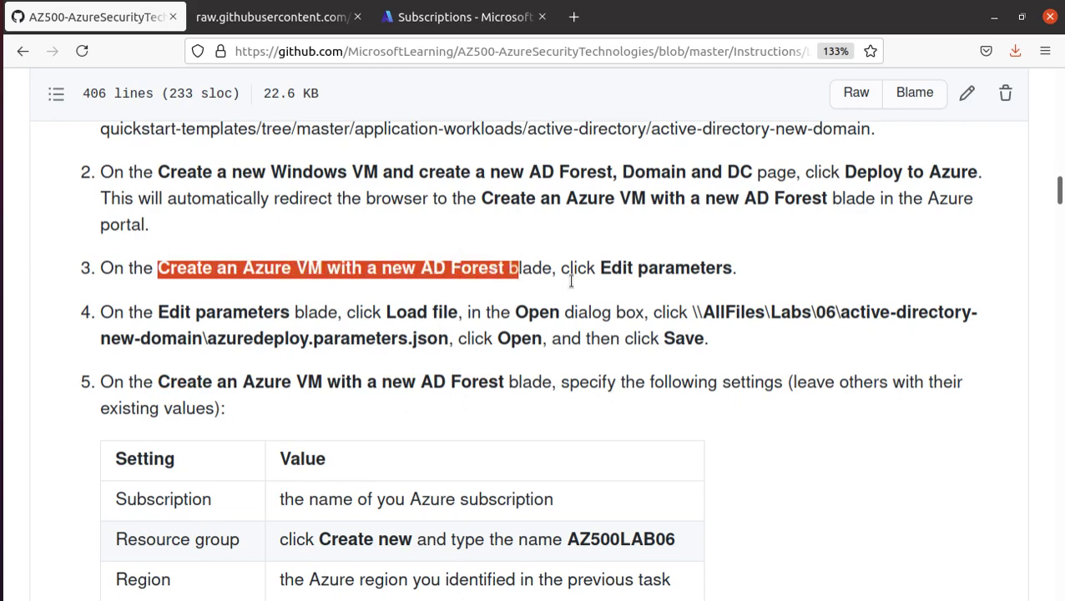
{"action": "scroll", "coordinate": [607, 384], "scroll_direction": "up", "scroll_amount": 3}
{"action": "scroll", "coordinate": [607, 384], "scroll_direction": "up", "scroll_amount": 2}
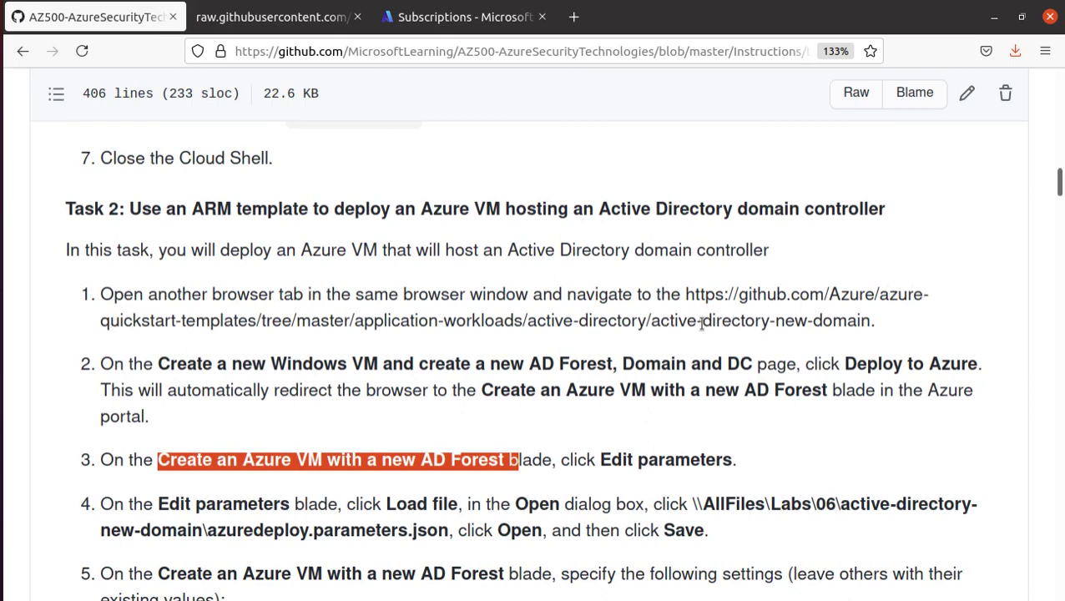
{"action": "left_click_drag", "start_coordinate": [860, 323], "coordinate": [690, 296]}
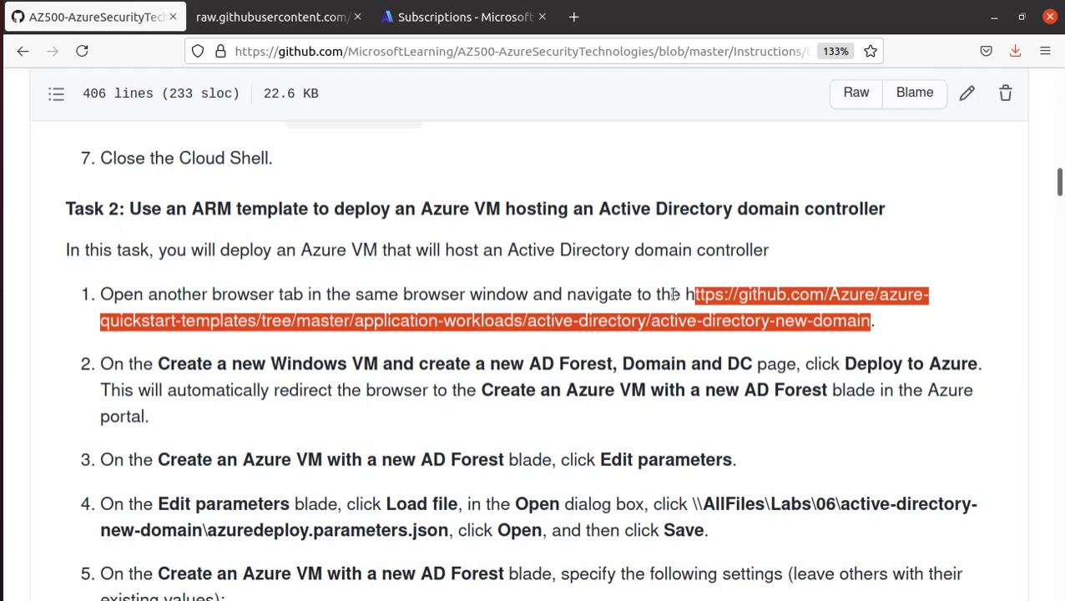
{"action": "left_click", "coordinate": [673, 295]}
{"action": "left_click_drag", "start_coordinate": [691, 295], "coordinate": [867, 321]}
{"action": "right_click", "coordinate": [858, 322]}
{"action": "left_click", "coordinate": [864, 333]}
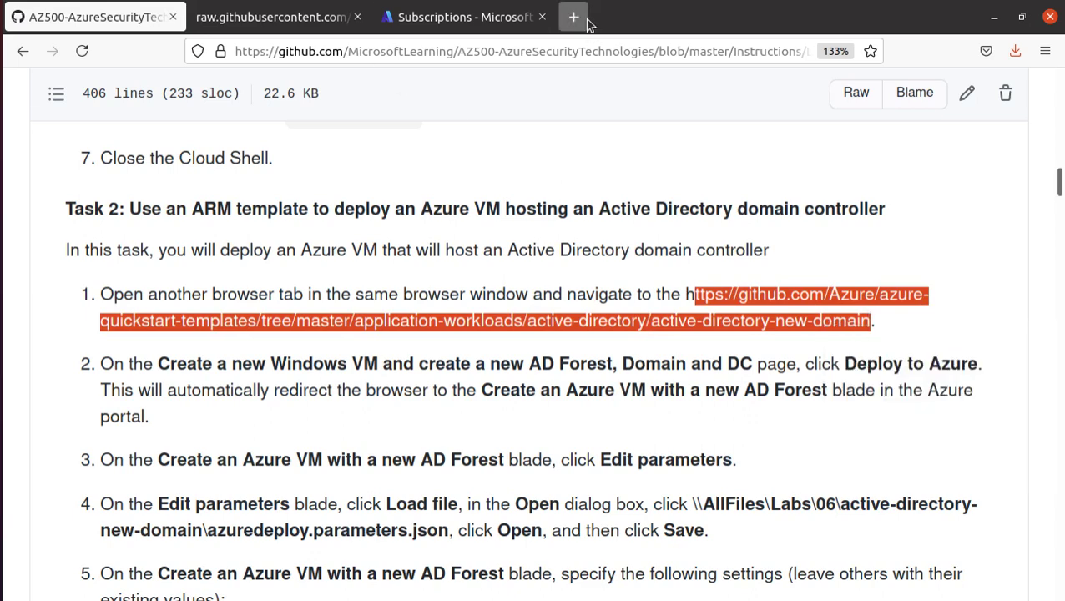
- Load the copied template URL in a new tab and scroll down its page
{"action": "left_click", "coordinate": [573, 16]}
{"action": "left_click", "coordinate": [573, 58]}
{"action": "key", "text": "ctrl+v"}
{"action": "key", "text": "Return"}
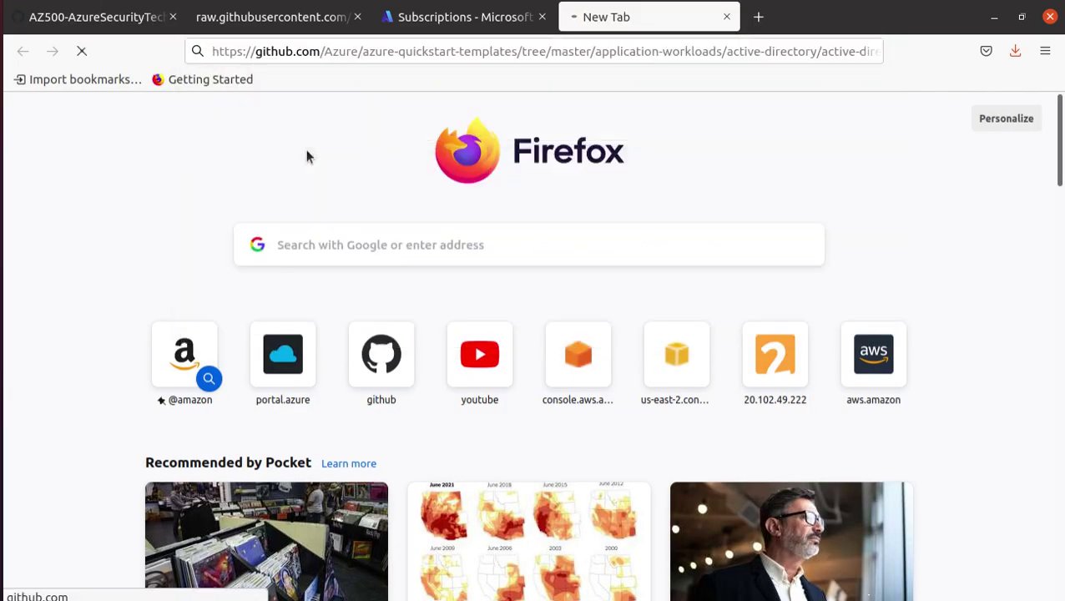
{"action": "scroll", "coordinate": [192, 334], "scroll_direction": "down", "scroll_amount": 3}
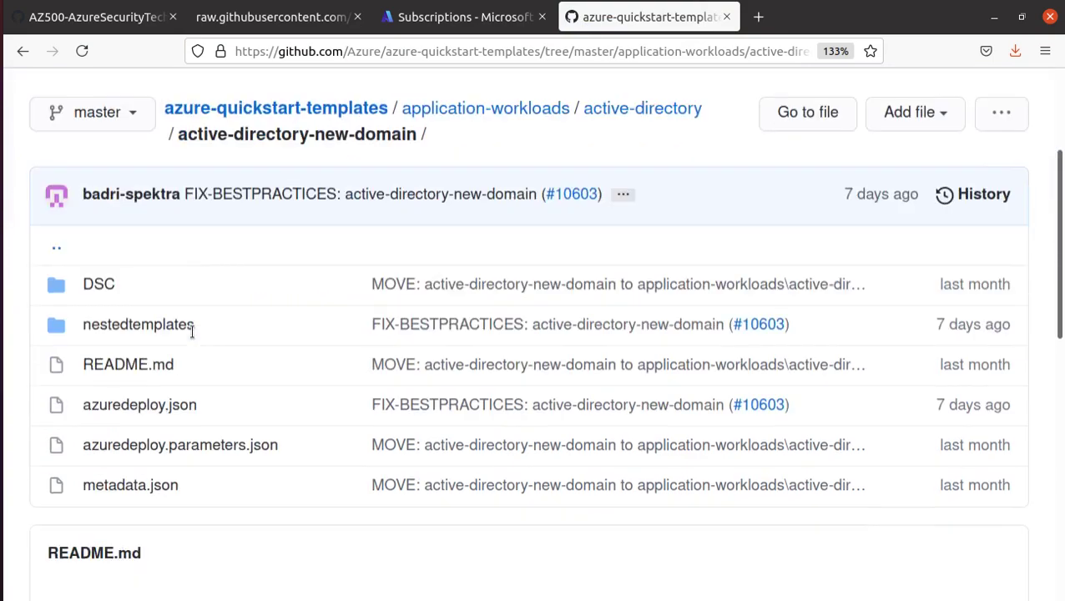
{"action": "scroll", "coordinate": [192, 338], "scroll_direction": "down", "scroll_amount": 5}
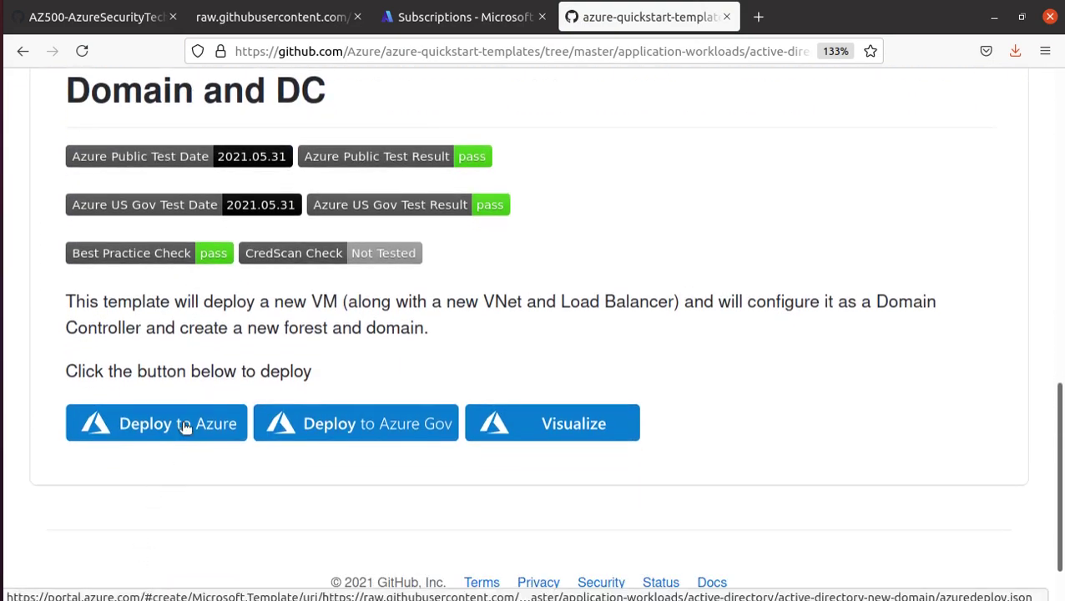
- Check the page name in instruction step 2, then come back to the template page
{"action": "left_click", "coordinate": [97, 20]}
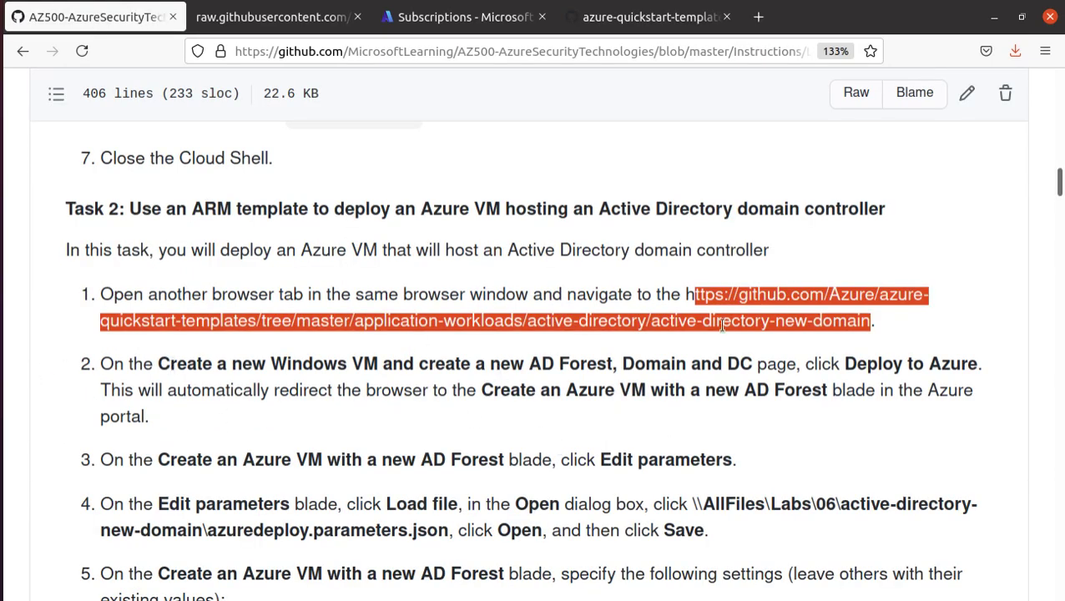
{"action": "left_click_drag", "start_coordinate": [151, 364], "coordinate": [987, 365]}
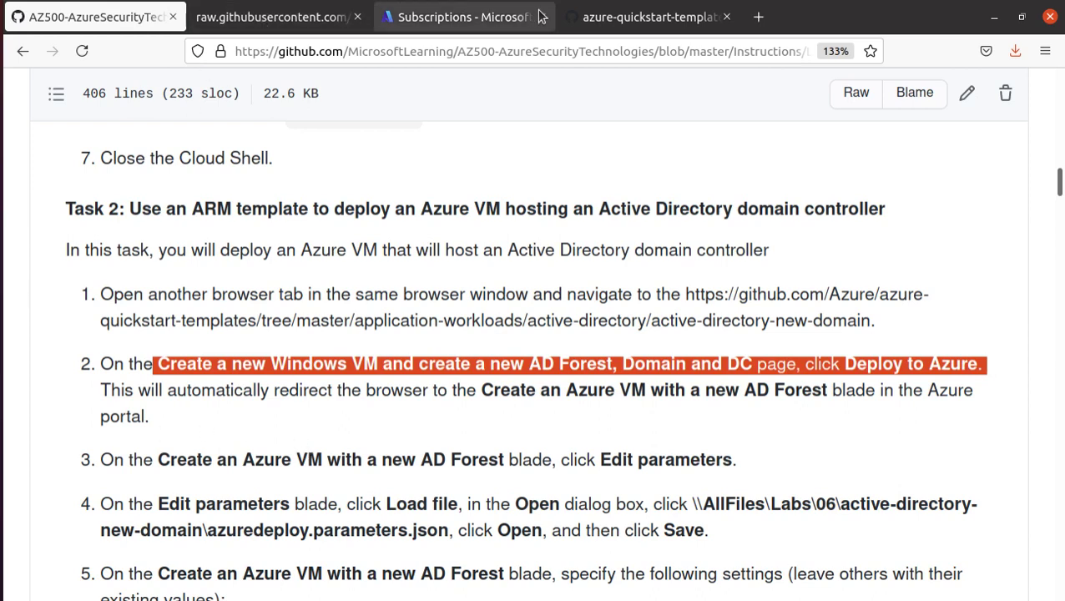
{"action": "left_click", "coordinate": [631, 16]}
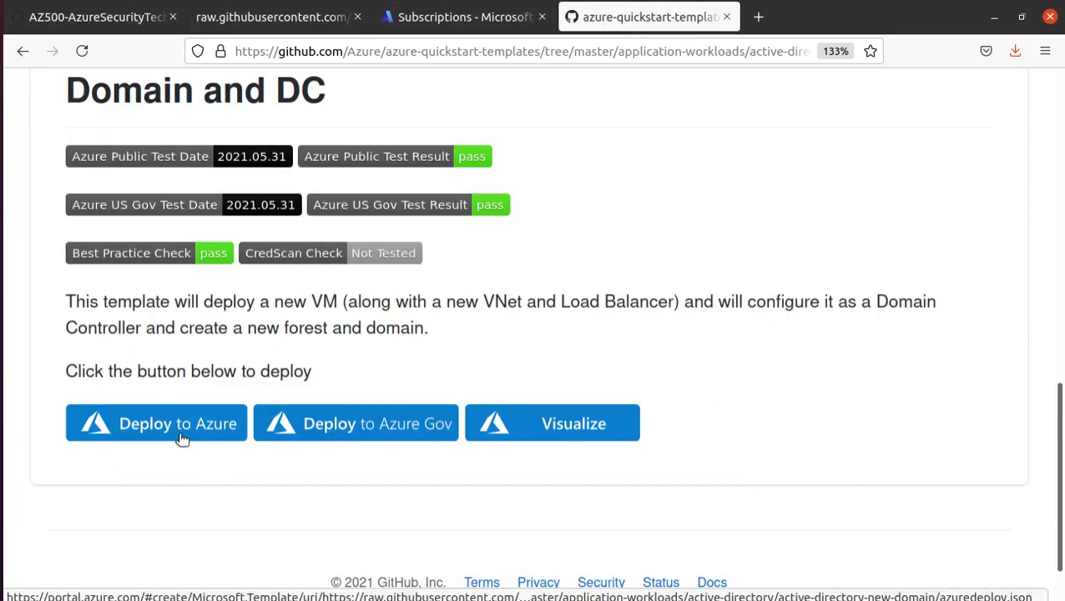
- Launch the template's Deploy to Azure form and scroll the instructions to step 5's settings table
{"action": "left_click", "coordinate": [181, 434]}
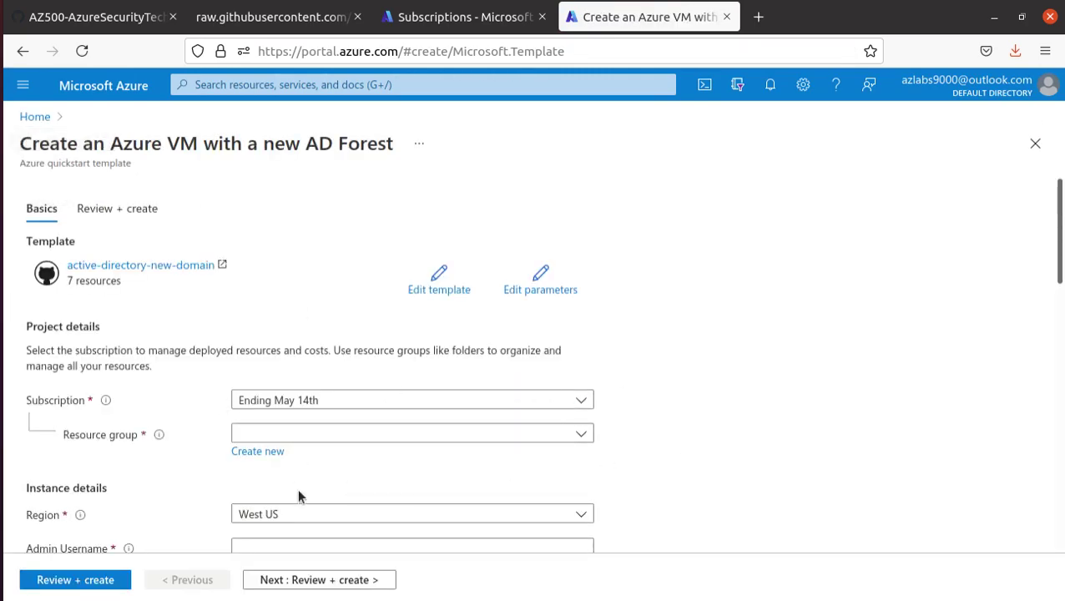
{"action": "left_click", "coordinate": [98, 18]}
{"action": "scroll", "coordinate": [354, 396], "scroll_direction": "down", "scroll_amount": 3}
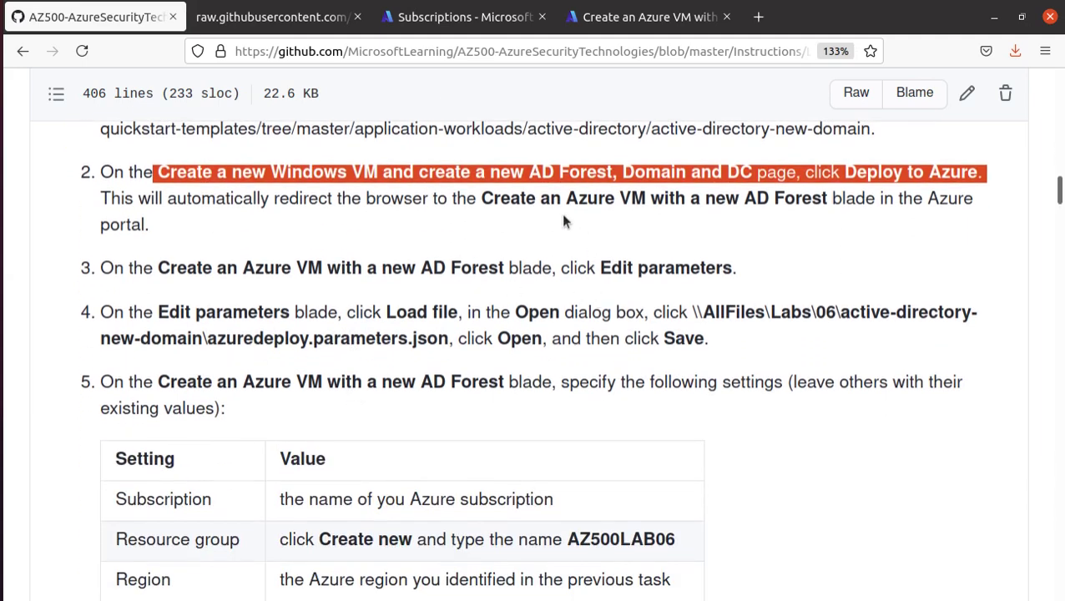
{"action": "scroll", "coordinate": [138, 332], "scroll_direction": "down", "scroll_amount": 2}
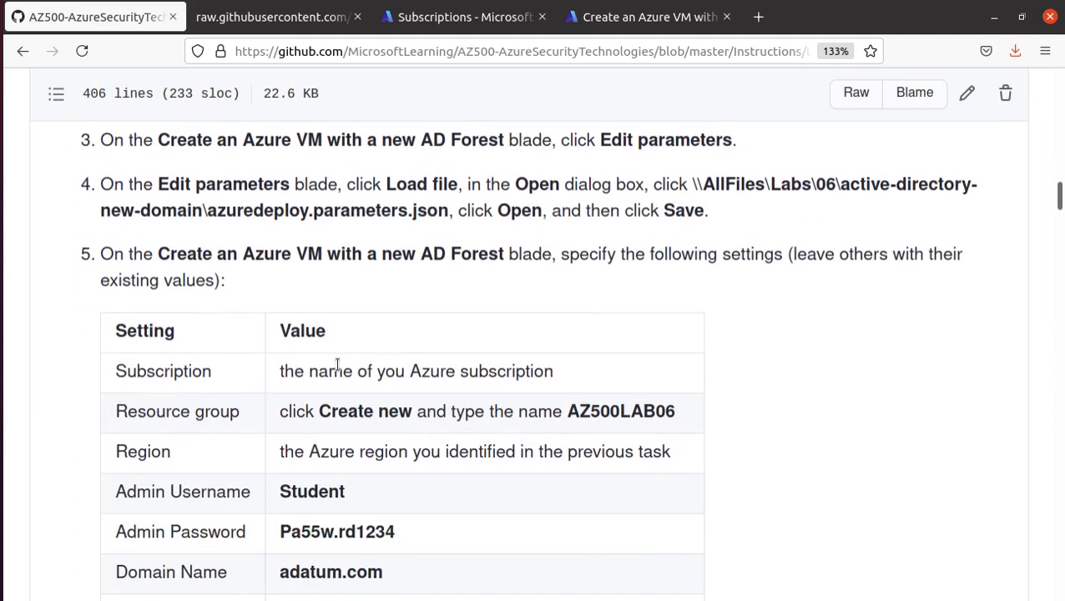
- Create a new resource group named AZ500LAB06, copied from the instructions
{"action": "left_click_drag", "start_coordinate": [570, 412], "coordinate": [676, 413]}
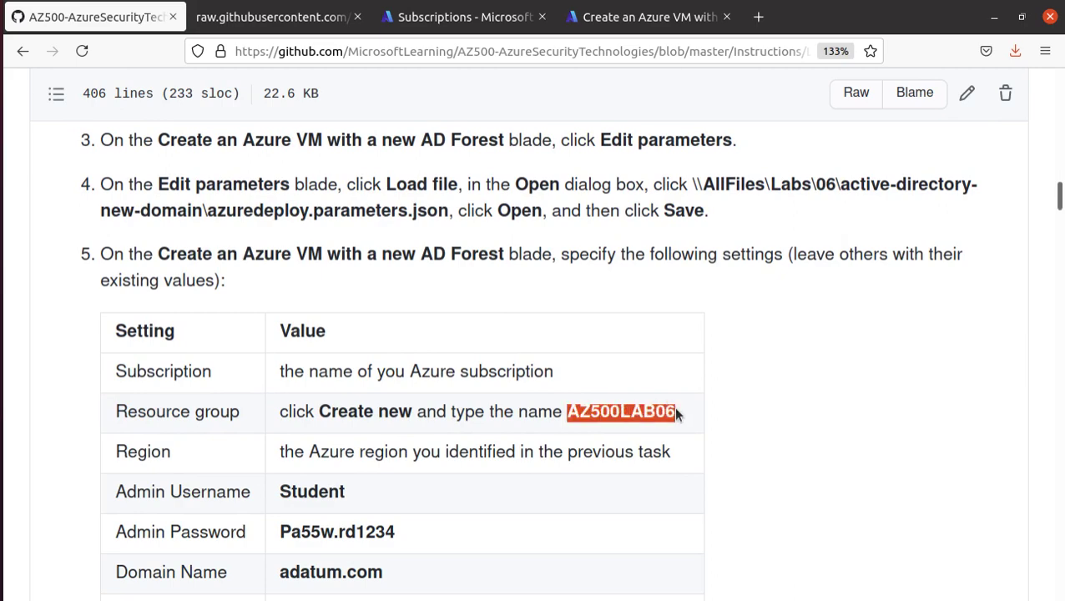
{"action": "right_click", "coordinate": [668, 412]}
{"action": "left_click", "coordinate": [699, 426]}
{"action": "left_click", "coordinate": [280, 17]}
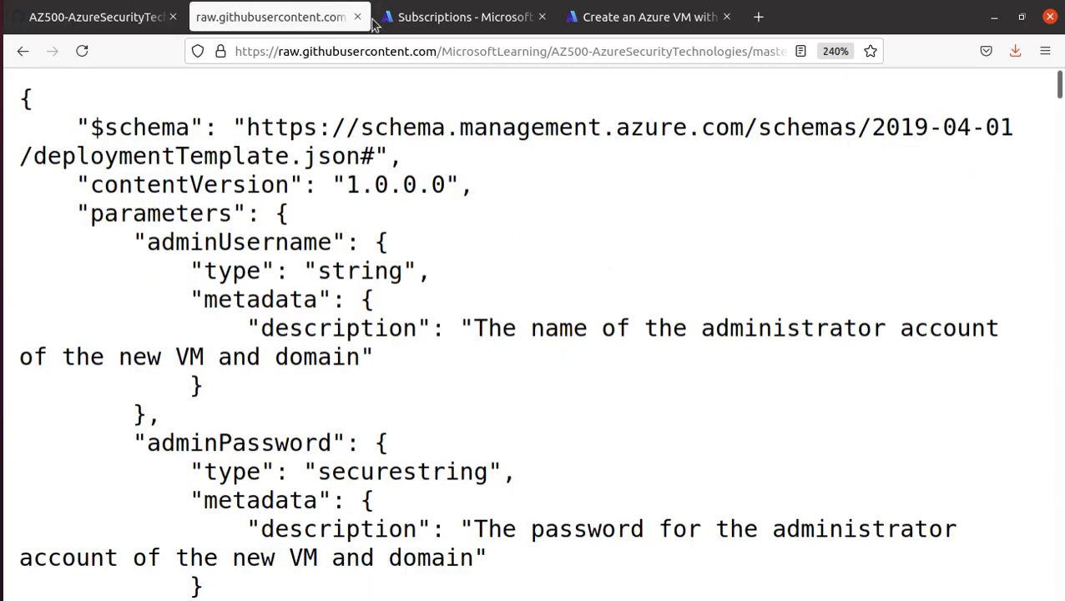
{"action": "left_click", "coordinate": [435, 19]}
{"action": "left_click", "coordinate": [596, 17]}
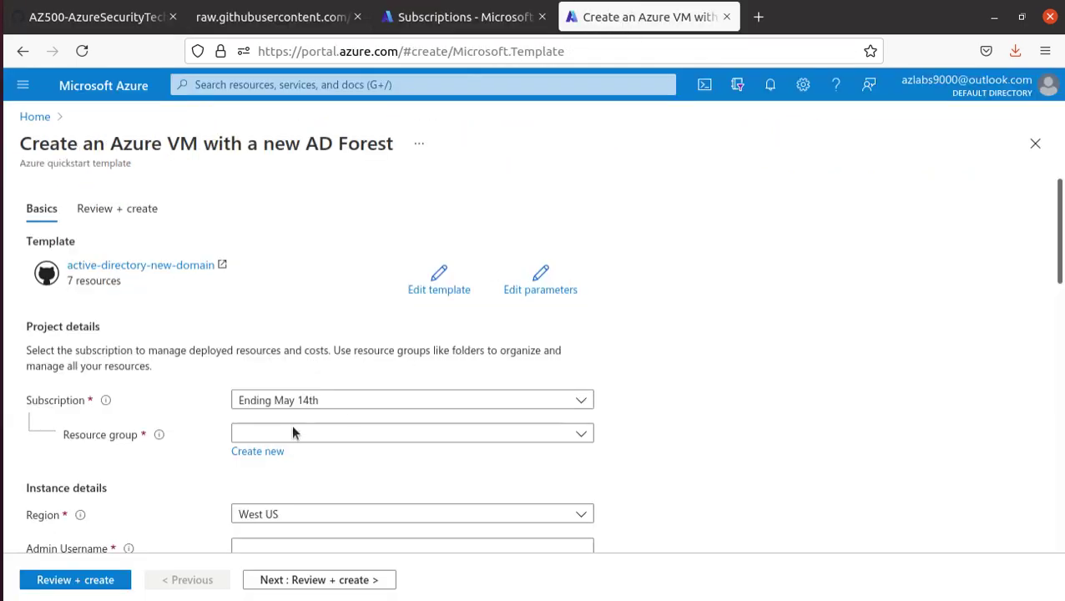
{"action": "left_click", "coordinate": [268, 451]}
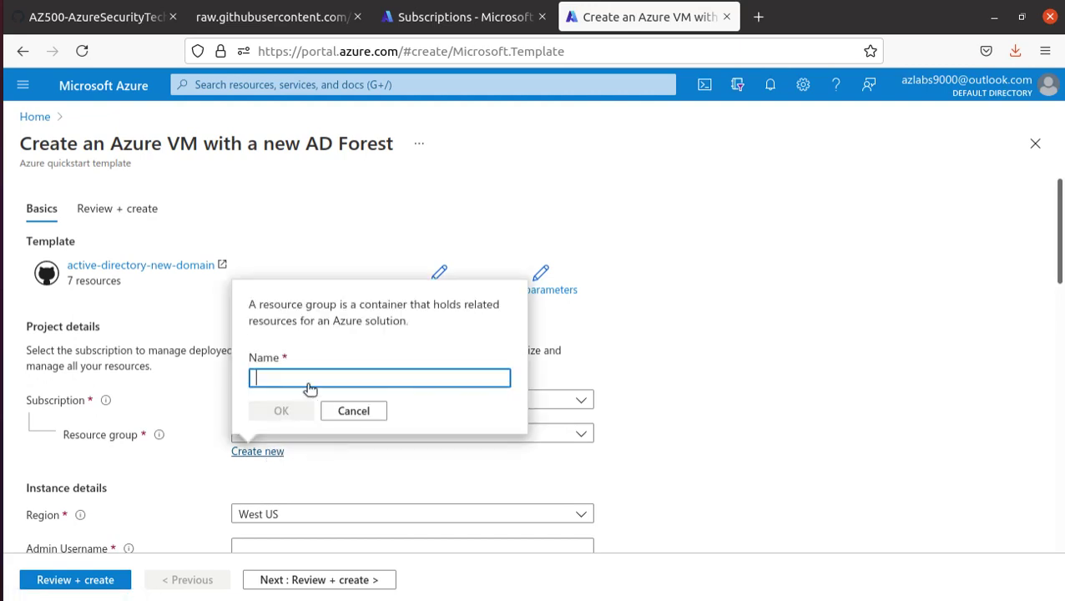
{"action": "key", "text": "ctrl+v"}
{"action": "key", "text": "ctrl+v"}
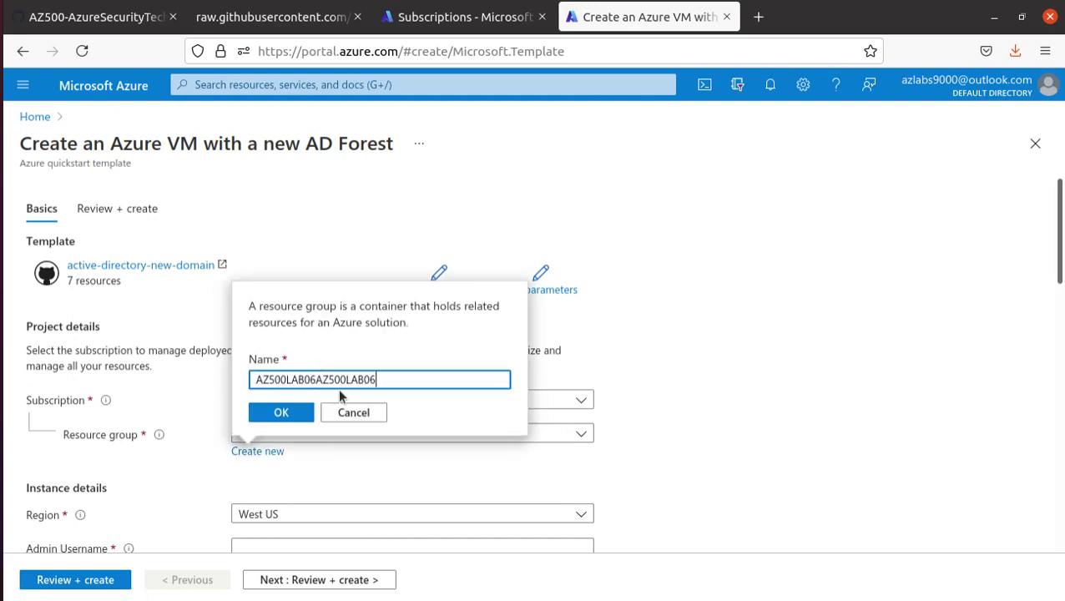
{"action": "key", "text": "BackSpace"}
{"action": "key", "text": "BackSpace"}
{"action": "key", "text": "BackSpace"}
{"action": "key", "text": "BackSpace"}
{"action": "left_click", "coordinate": [281, 412]}
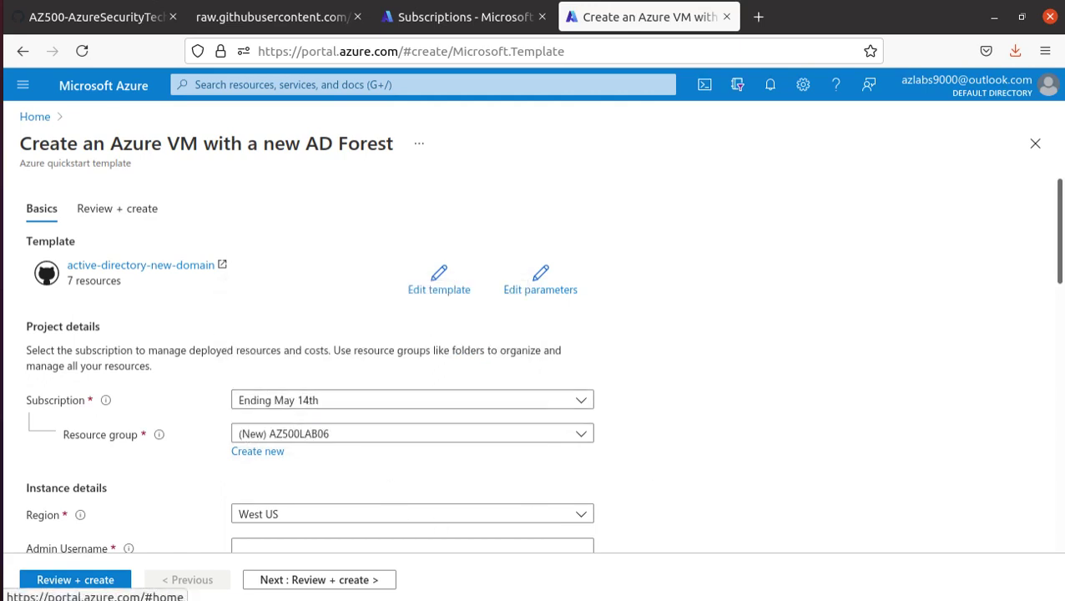
- Set the deployment region to East US
{"action": "scroll", "coordinate": [299, 414], "scroll_direction": "down", "scroll_amount": 3}
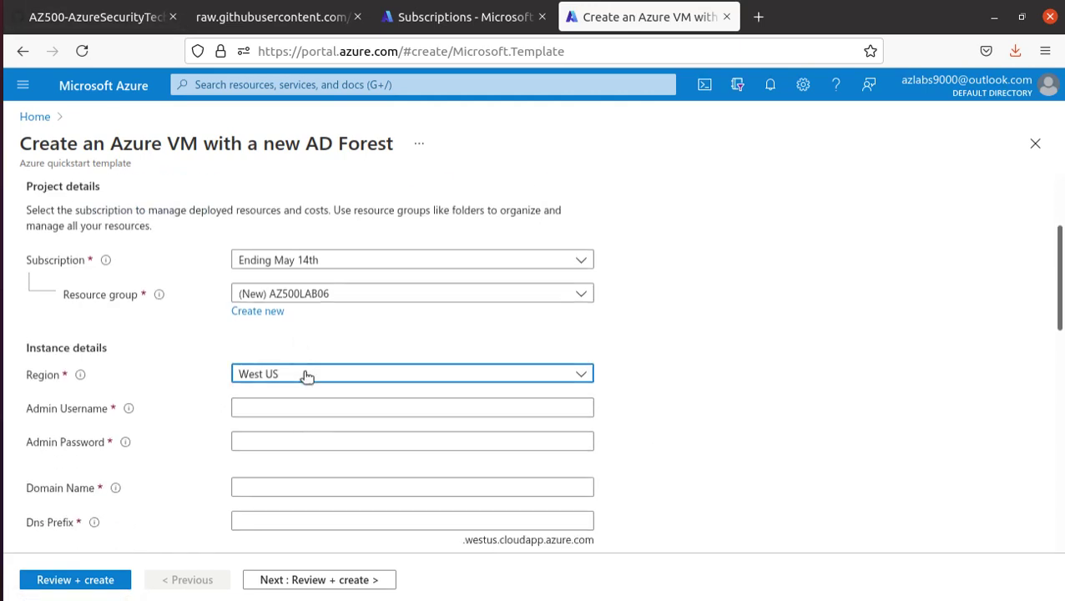
{"action": "left_click", "coordinate": [306, 376]}
{"action": "scroll", "coordinate": [335, 236], "scroll_direction": "up", "scroll_amount": 8}
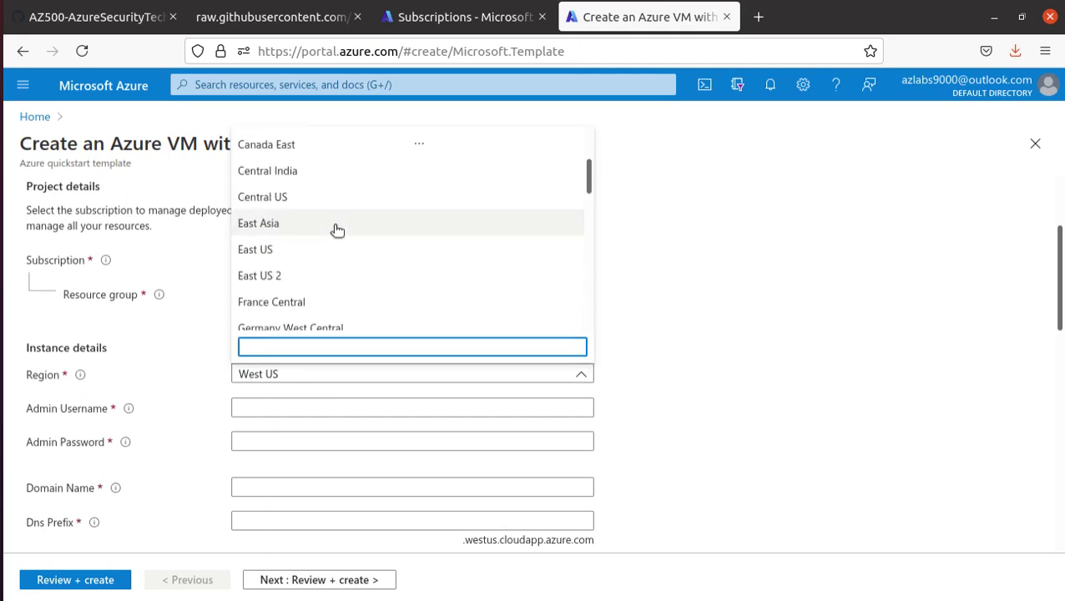
{"action": "scroll", "coordinate": [338, 230], "scroll_direction": "up", "scroll_amount": 3}
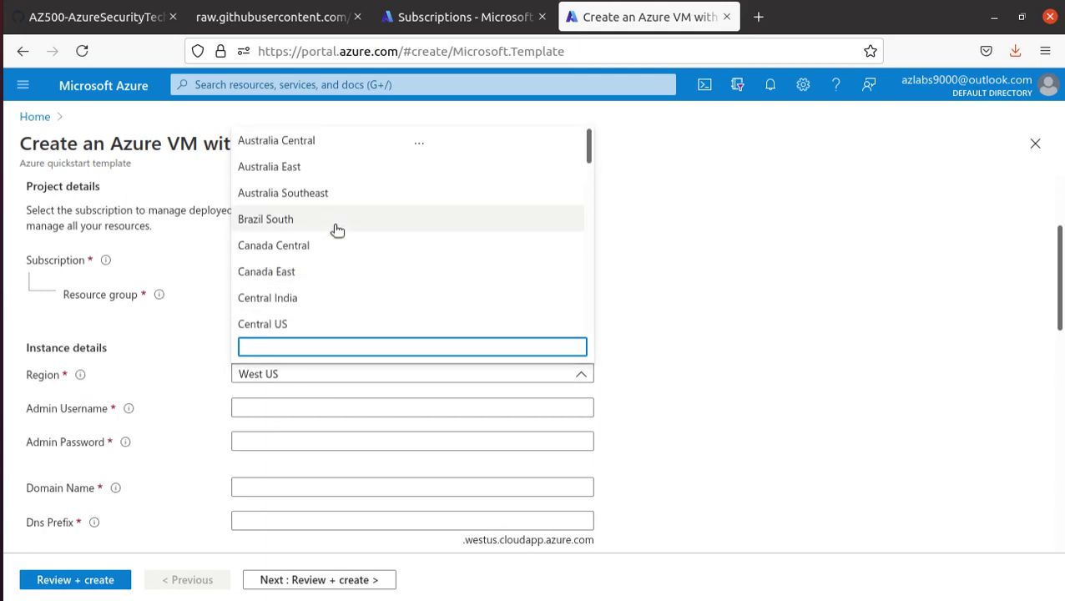
{"action": "scroll", "coordinate": [335, 232], "scroll_direction": "down", "scroll_amount": 4}
{"action": "left_click", "coordinate": [325, 238]}
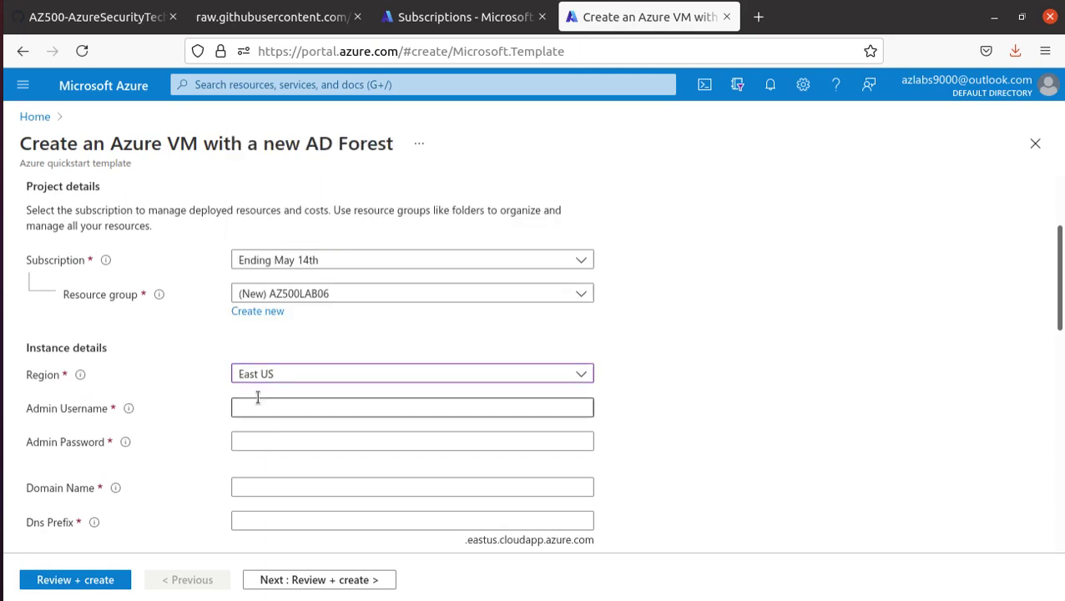
- Copy Student from the settings table into the Admin Username field
{"action": "left_click", "coordinate": [100, 18]}
{"action": "scroll", "coordinate": [442, 359], "scroll_direction": "down", "scroll_amount": 4}
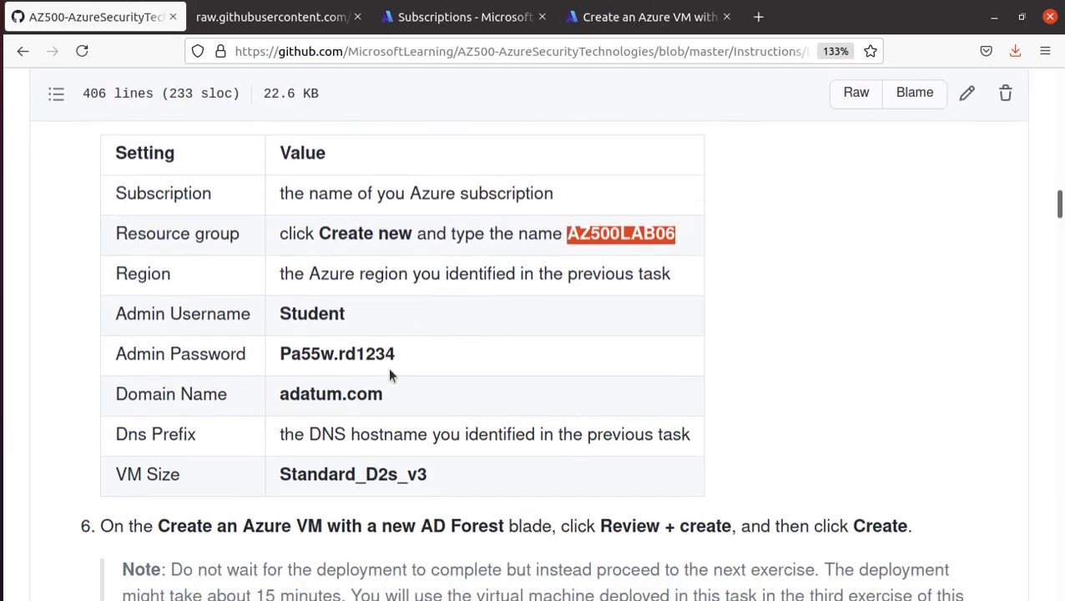
{"action": "double_click", "coordinate": [313, 303]}
{"action": "right_click", "coordinate": [332, 303]}
{"action": "left_click", "coordinate": [347, 316]}
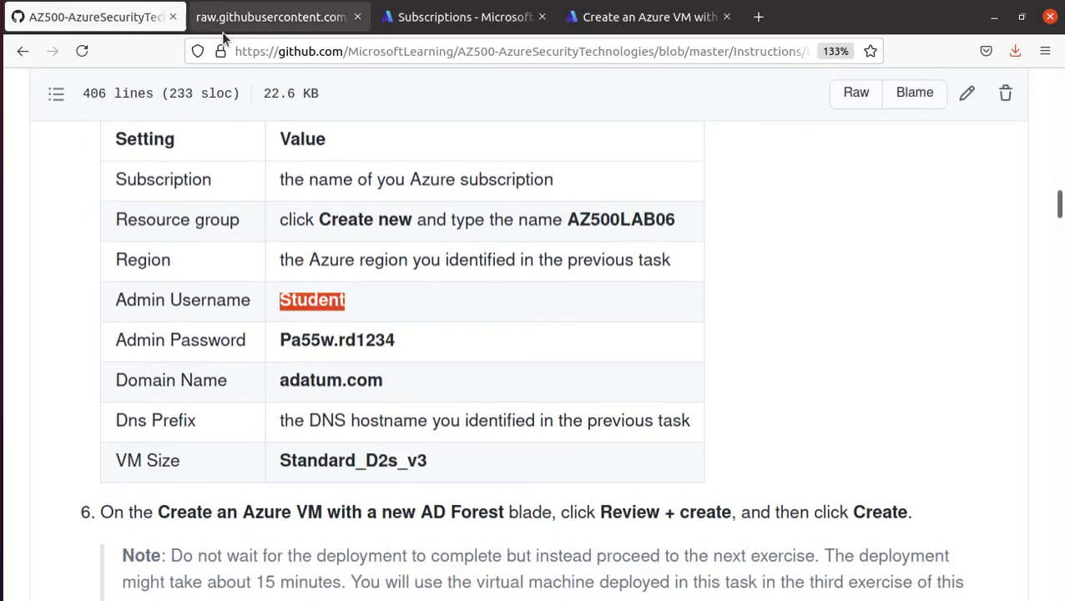
{"action": "left_click", "coordinate": [642, 17]}
{"action": "left_click", "coordinate": [303, 405]}
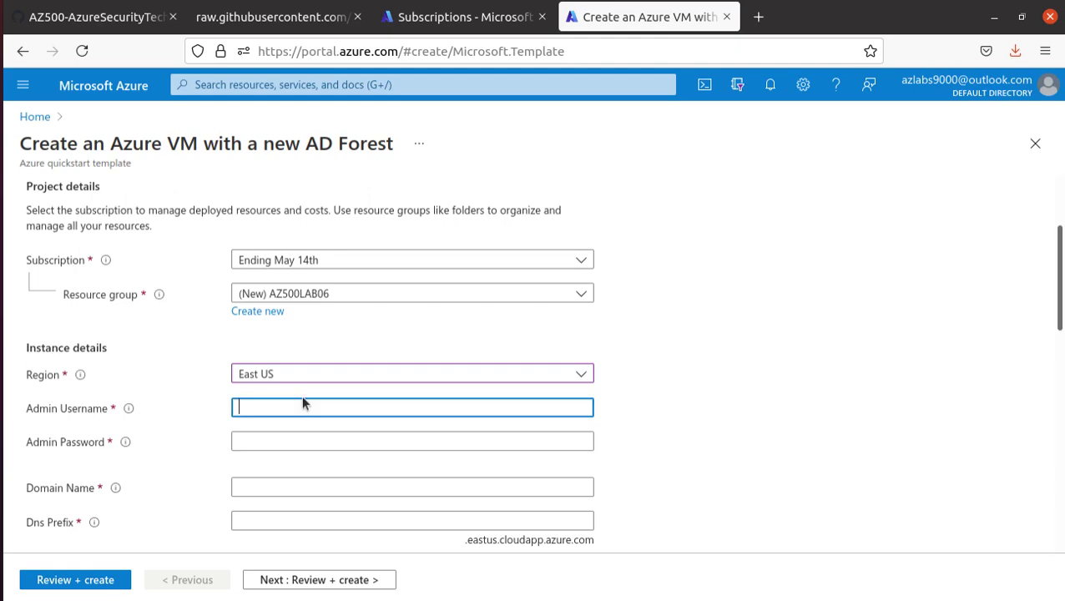
{"action": "key", "text": "ctrl+v"}
- Copy the admin password from the instructions into the Admin Password field
{"action": "left_click", "coordinate": [100, 17]}
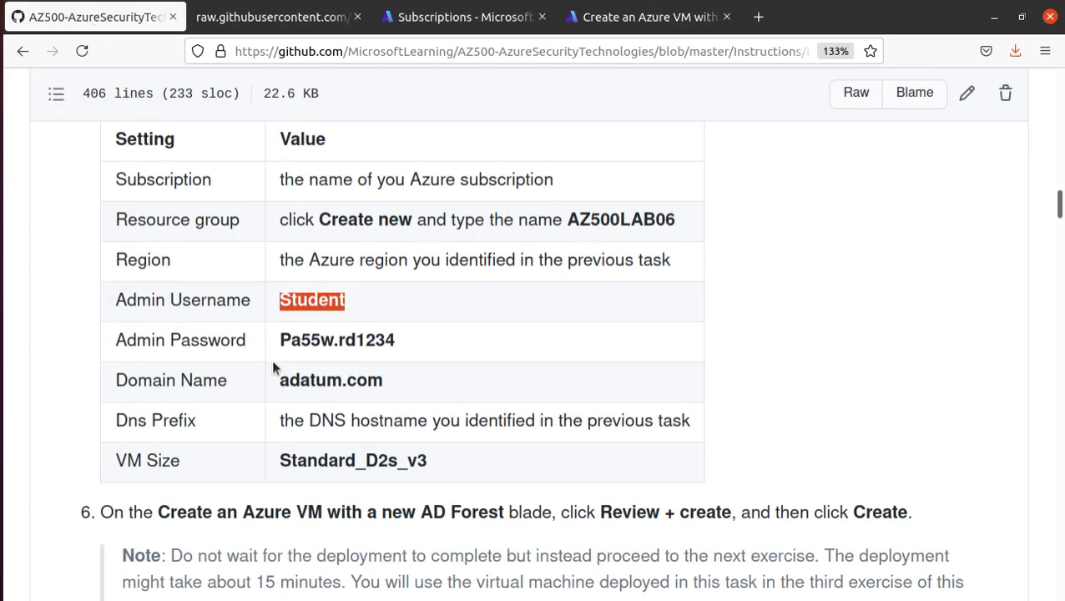
{"action": "double_click", "coordinate": [304, 339]}
{"action": "right_click", "coordinate": [303, 339]}
{"action": "left_click", "coordinate": [325, 351]}
{"action": "left_click", "coordinate": [647, 16]}
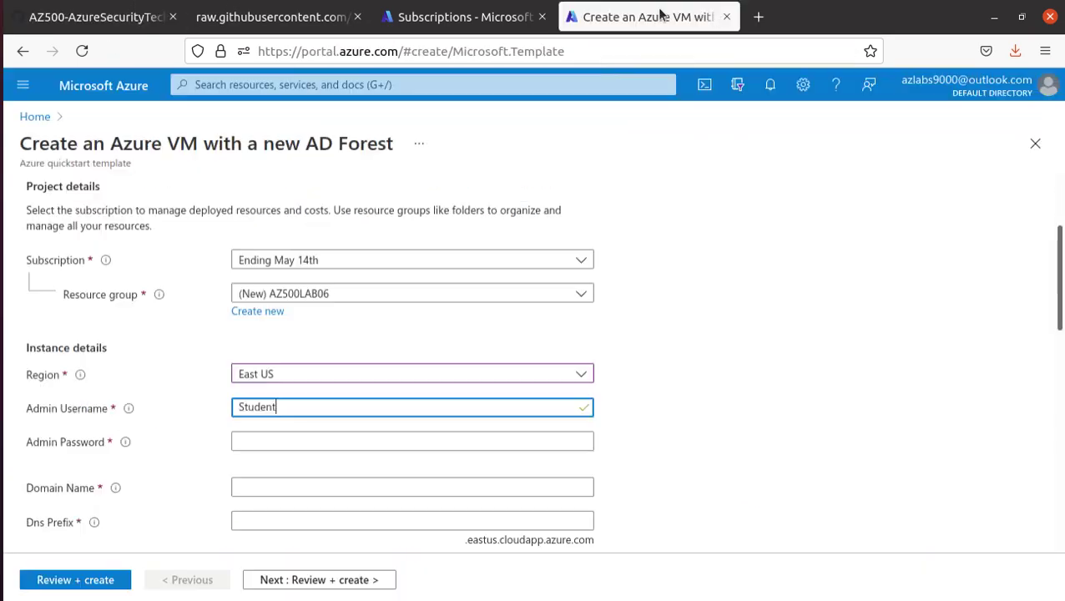
{"action": "left_click", "coordinate": [287, 438]}
{"action": "key", "text": "ctrl+v"}
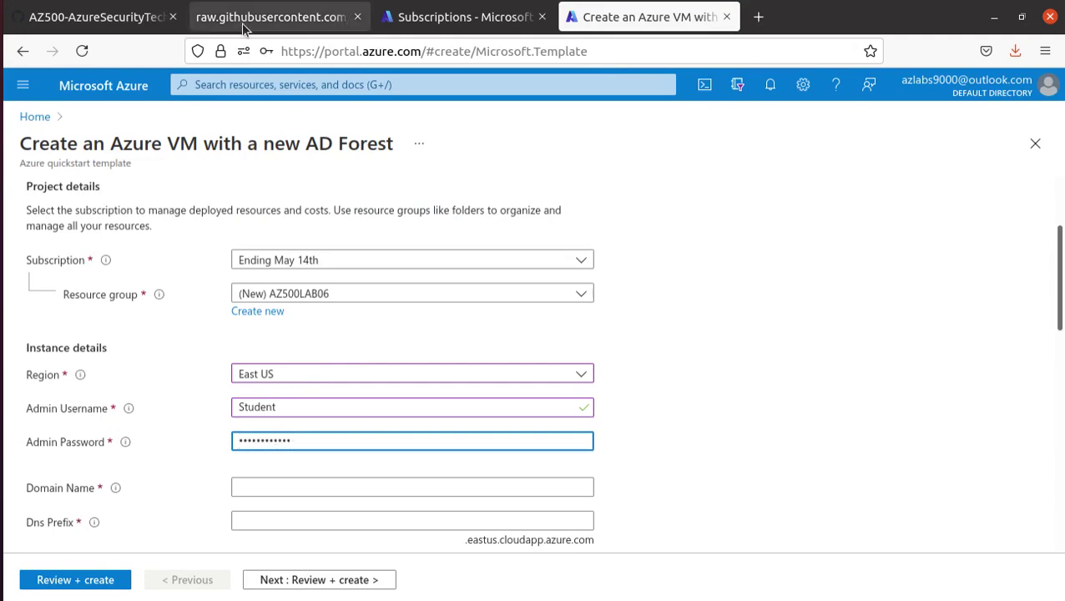
- Enter adatum.com as the Domain Name, copied from the instructions
{"action": "left_click", "coordinate": [62, 8]}
{"action": "left_click_drag", "start_coordinate": [350, 380], "coordinate": [281, 381]}
{"action": "right_click", "coordinate": [353, 380]}
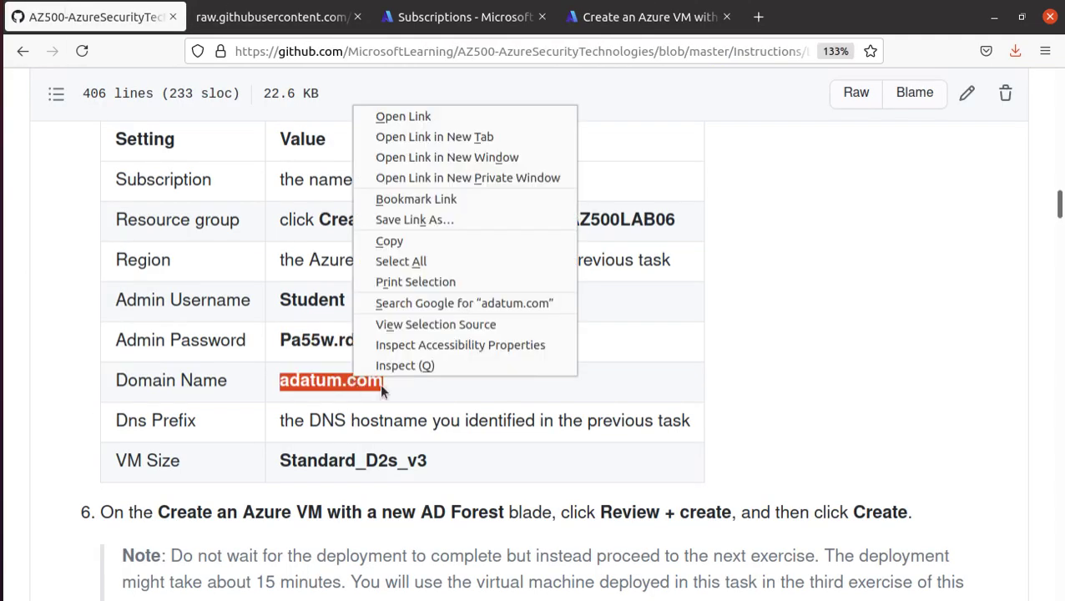
{"action": "left_click", "coordinate": [407, 242]}
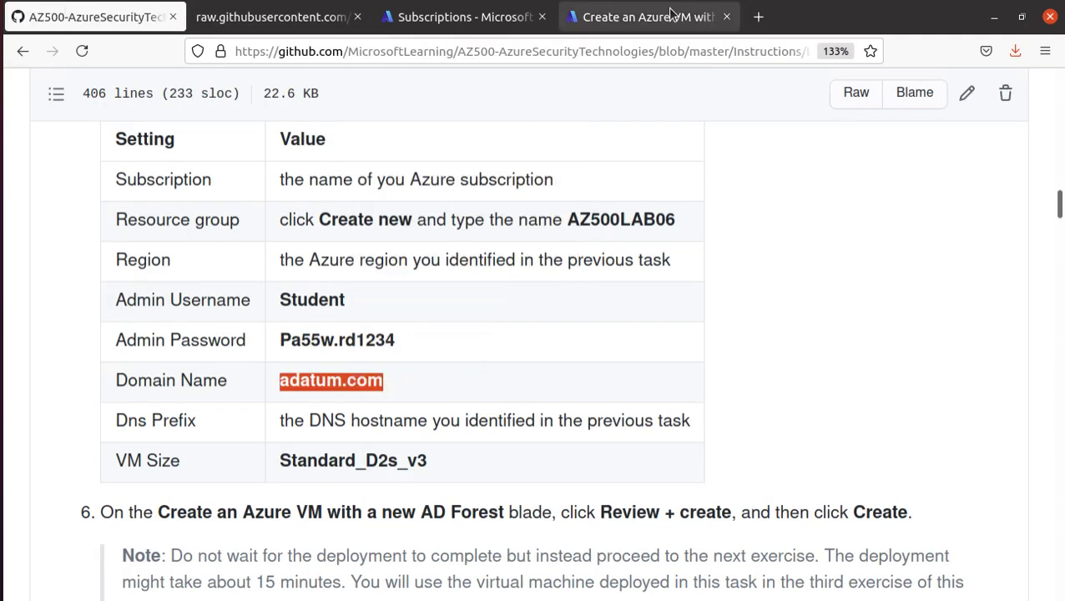
{"action": "left_click", "coordinate": [643, 17]}
{"action": "left_click", "coordinate": [319, 486]}
{"action": "key", "text": "ctrl+v"}
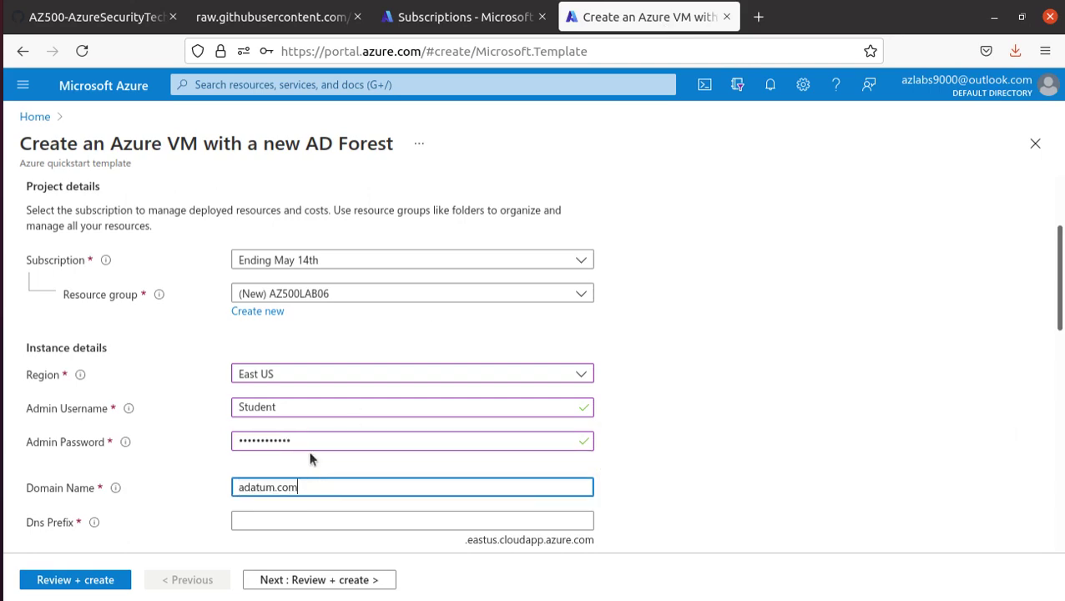
- Enter cloudsecuritylab as the Dns Prefix, copied from the text editor
{"action": "scroll", "coordinate": [280, 409], "scroll_direction": "down", "scroll_amount": 3}
{"action": "left_click", "coordinate": [281, 379]}
{"action": "left_click", "coordinate": [93, 20]}
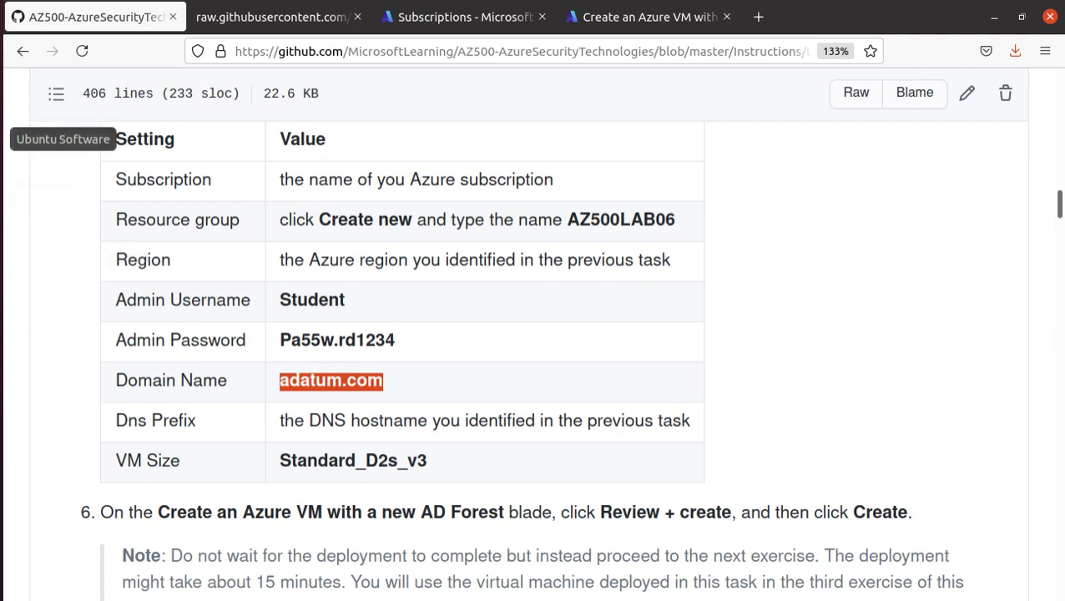
{"action": "left_click", "coordinate": [7, 361]}
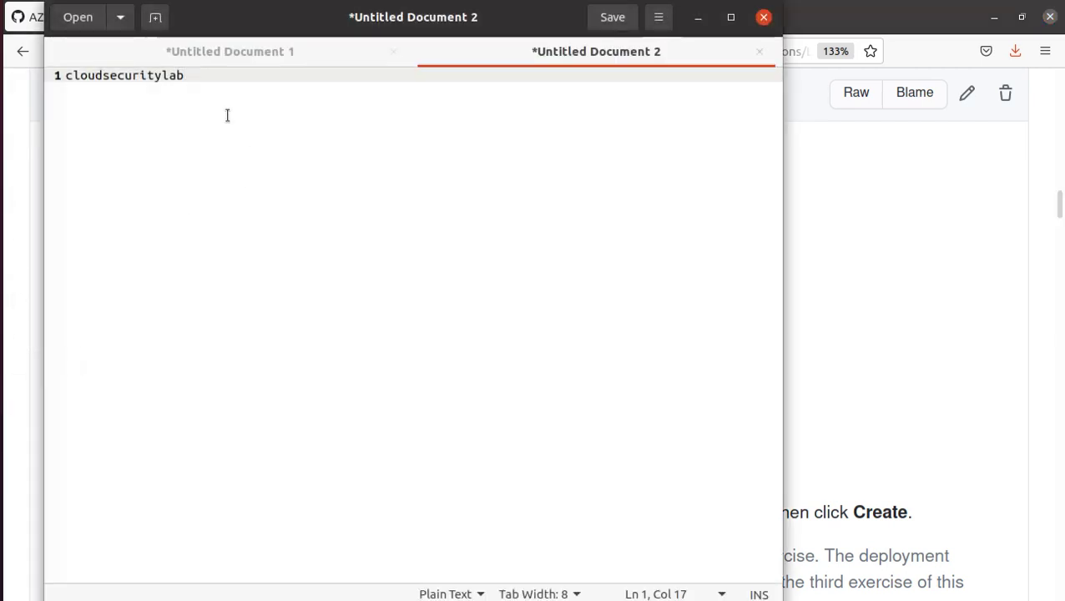
{"action": "left_click", "coordinate": [152, 76]}
{"action": "double_click", "coordinate": [152, 76]}
{"action": "right_click", "coordinate": [152, 76]}
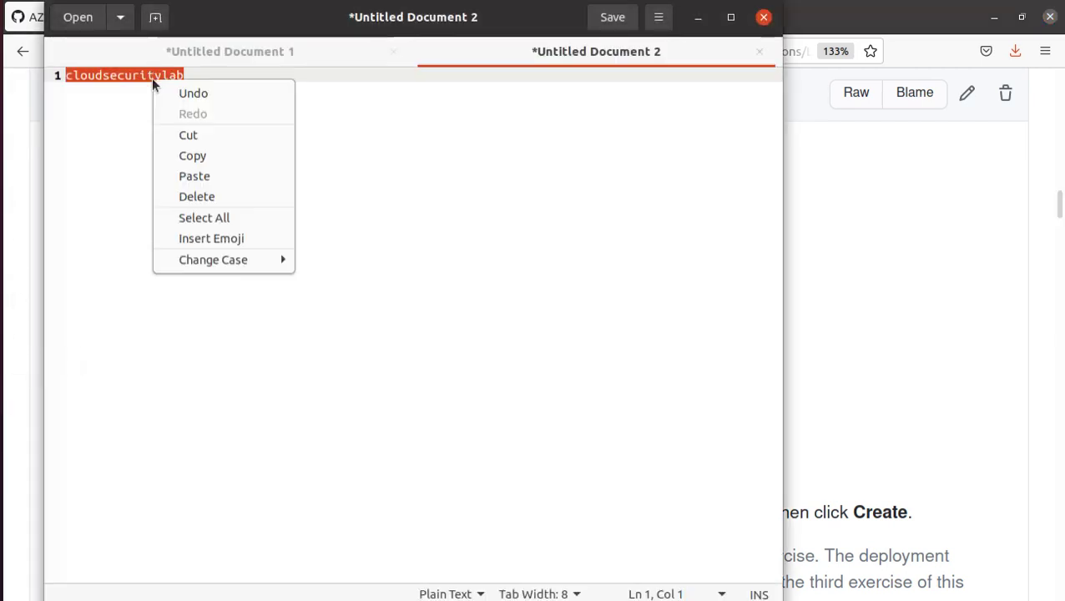
{"action": "left_click", "coordinate": [216, 155]}
{"action": "left_click", "coordinate": [971, 251]}
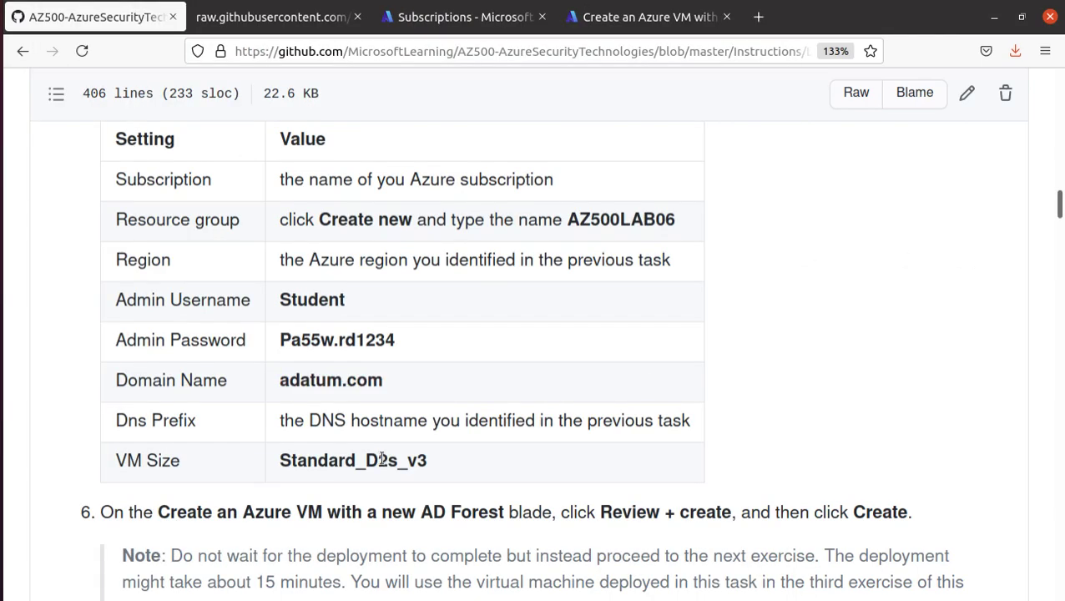
{"action": "key", "text": "alt+Tab"}
{"action": "key", "text": "alt+Tab"}
{"action": "left_click", "coordinate": [643, 16]}
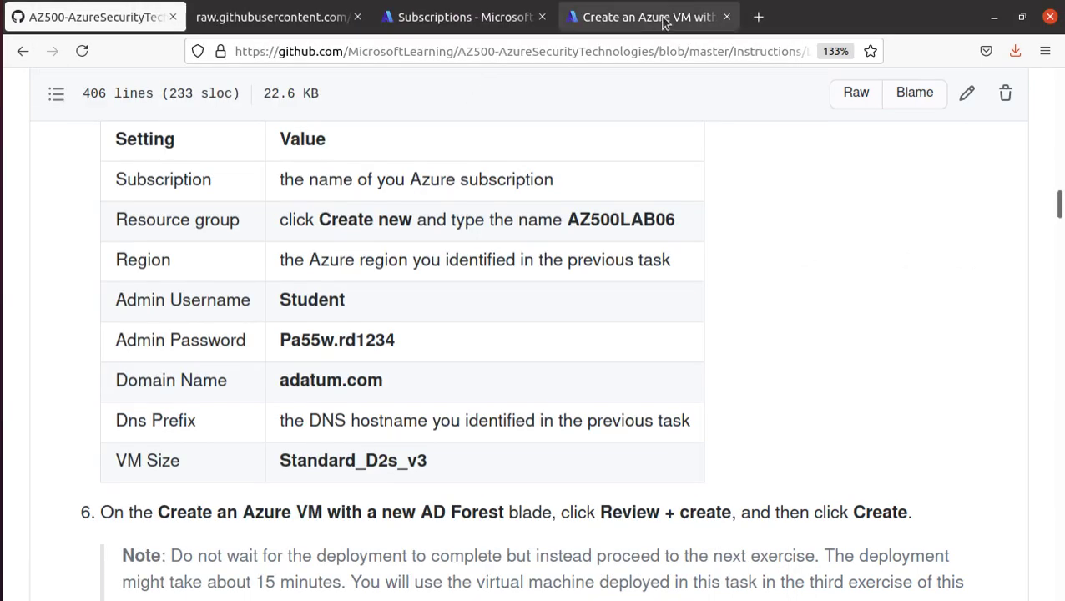
{"action": "key", "text": "ctrl+v"}
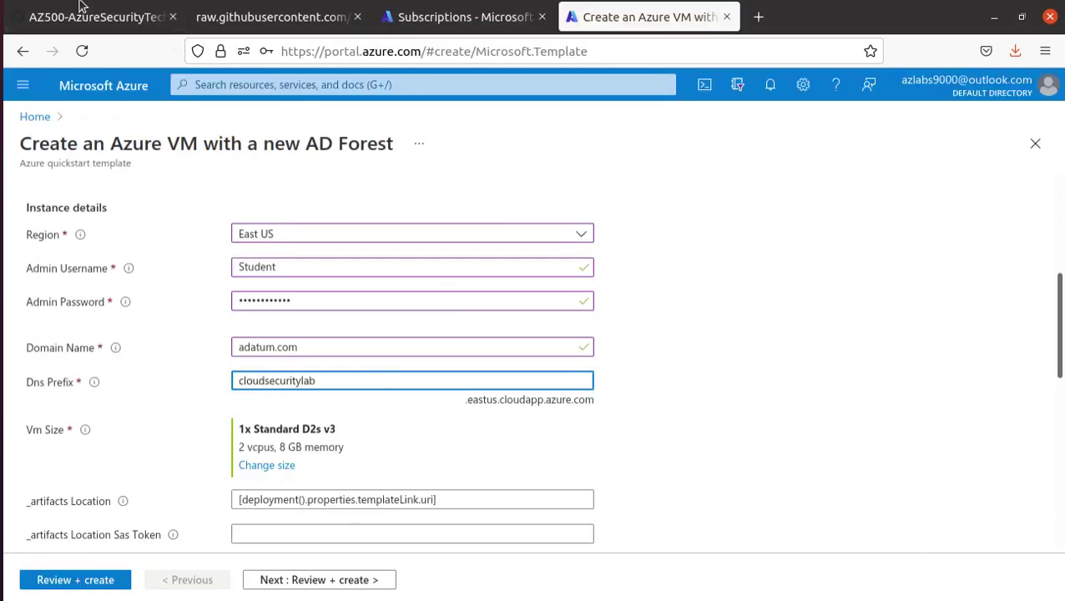
- Compare the form against the next instruction steps and scroll to the form's bottom
{"action": "left_click", "coordinate": [81, 8]}
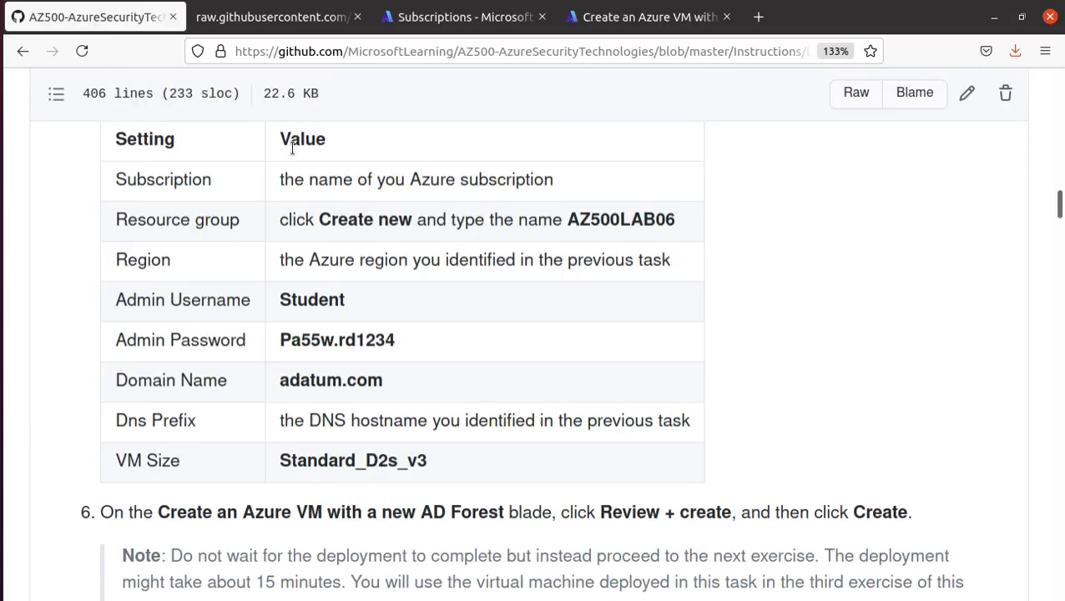
{"action": "left_click", "coordinate": [641, 19]}
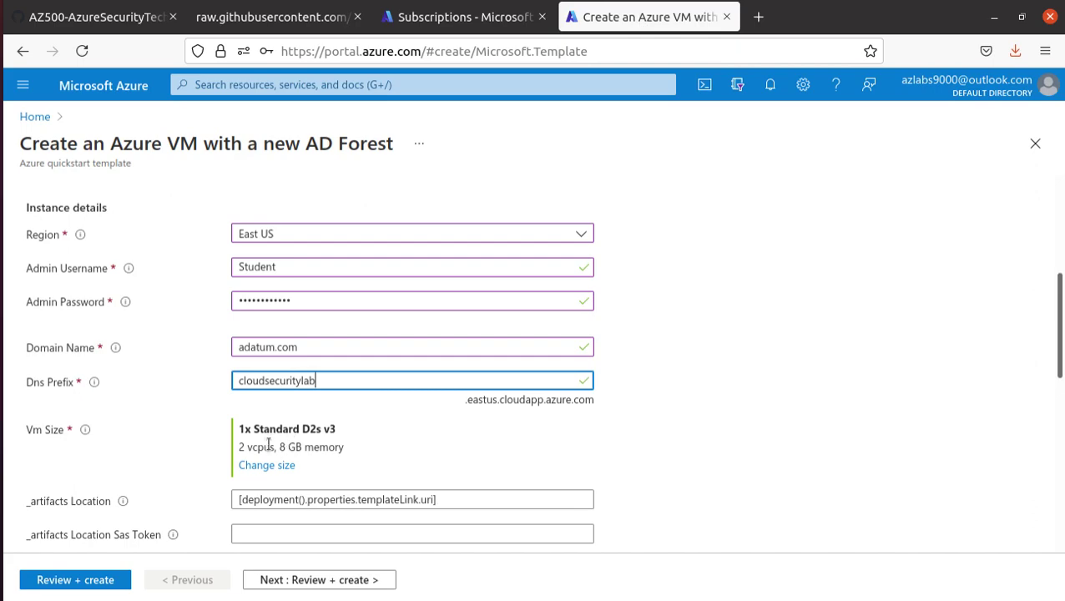
{"action": "scroll", "coordinate": [361, 433], "scroll_direction": "down", "scroll_amount": 3}
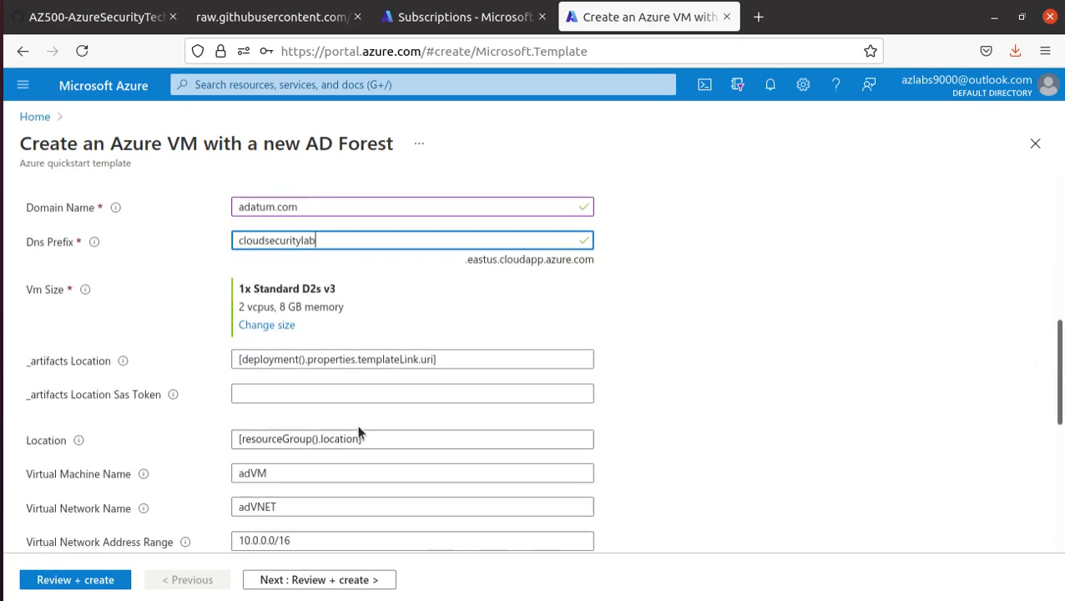
{"action": "left_click", "coordinate": [101, 20]}
{"action": "scroll", "coordinate": [421, 301], "scroll_direction": "down", "scroll_amount": 3}
{"action": "scroll", "coordinate": [422, 300], "scroll_direction": "down", "scroll_amount": 1}
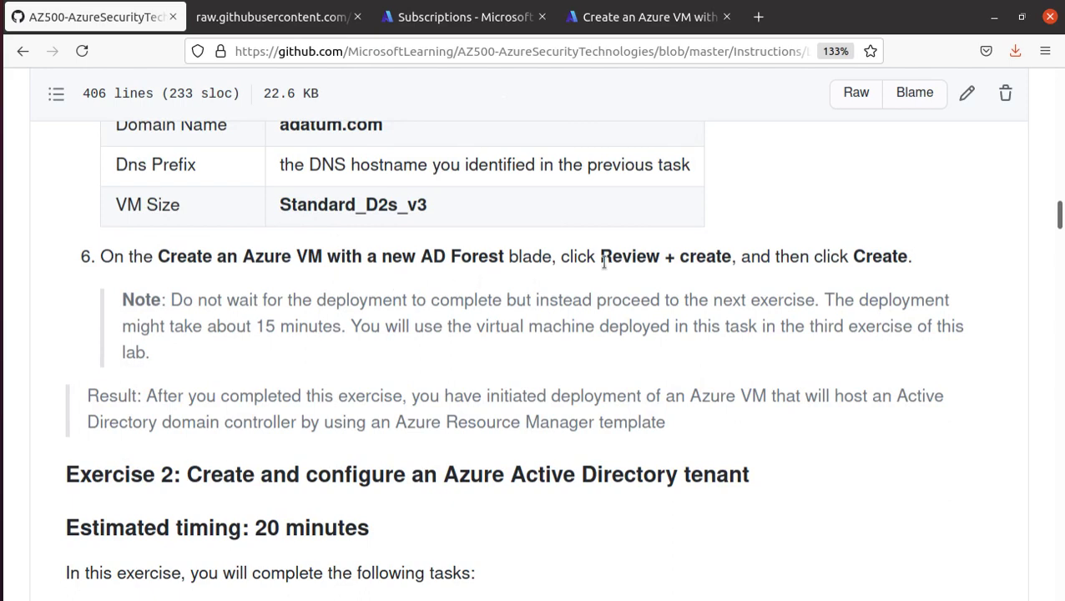
{"action": "left_click", "coordinate": [641, 20]}
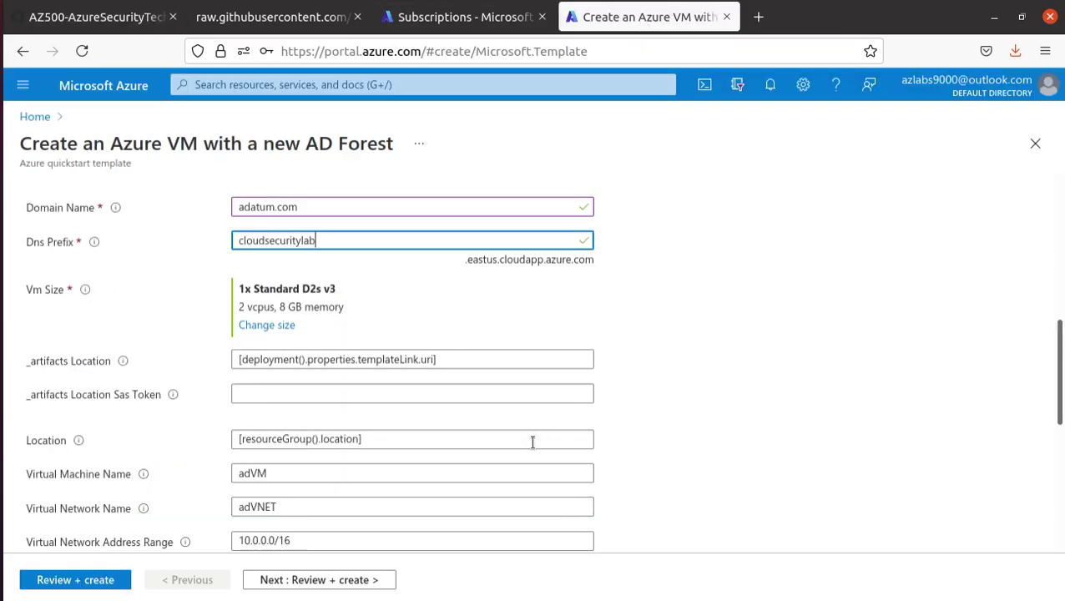
{"action": "scroll", "coordinate": [517, 435], "scroll_direction": "down", "scroll_amount": 5}
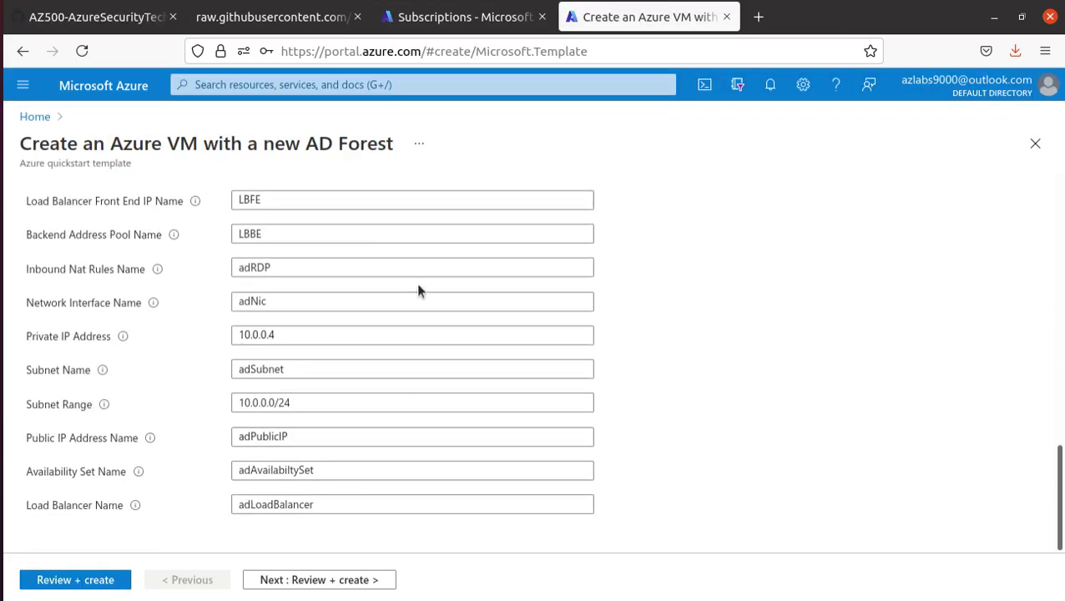
- Validate and create the template deployment, declining the browser's offer to save the login
{"action": "left_click", "coordinate": [78, 579]}
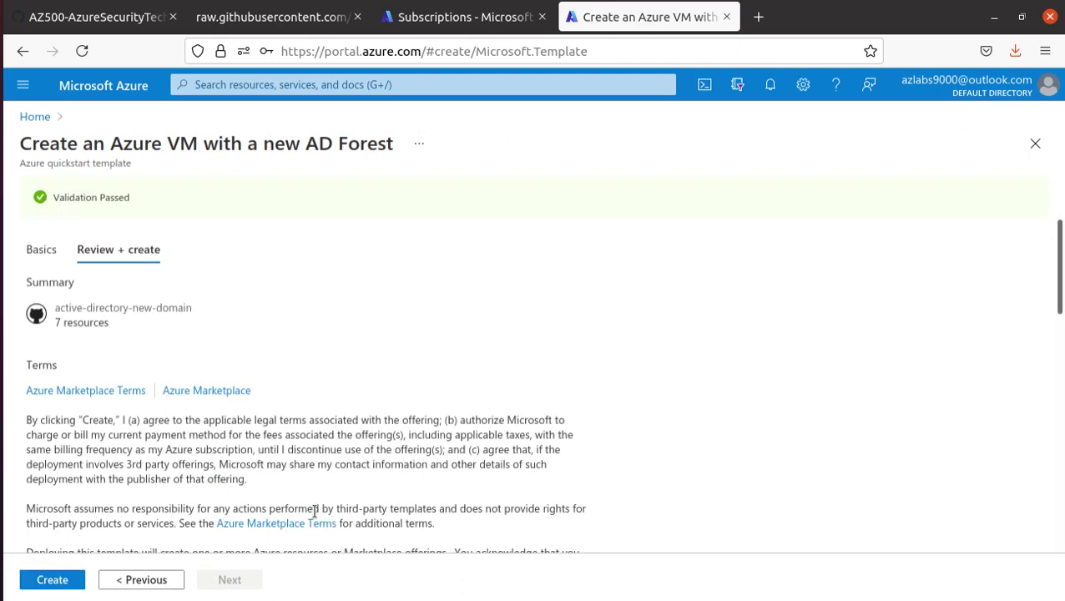
{"action": "scroll", "coordinate": [99, 203], "scroll_direction": "down", "scroll_amount": 5}
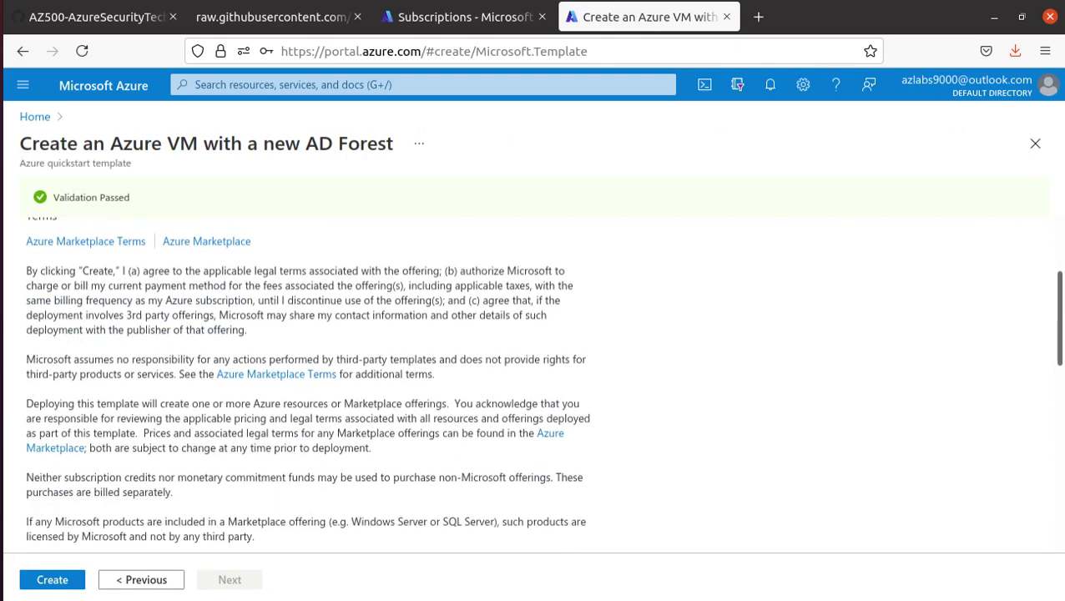
{"action": "left_click", "coordinate": [50, 578]}
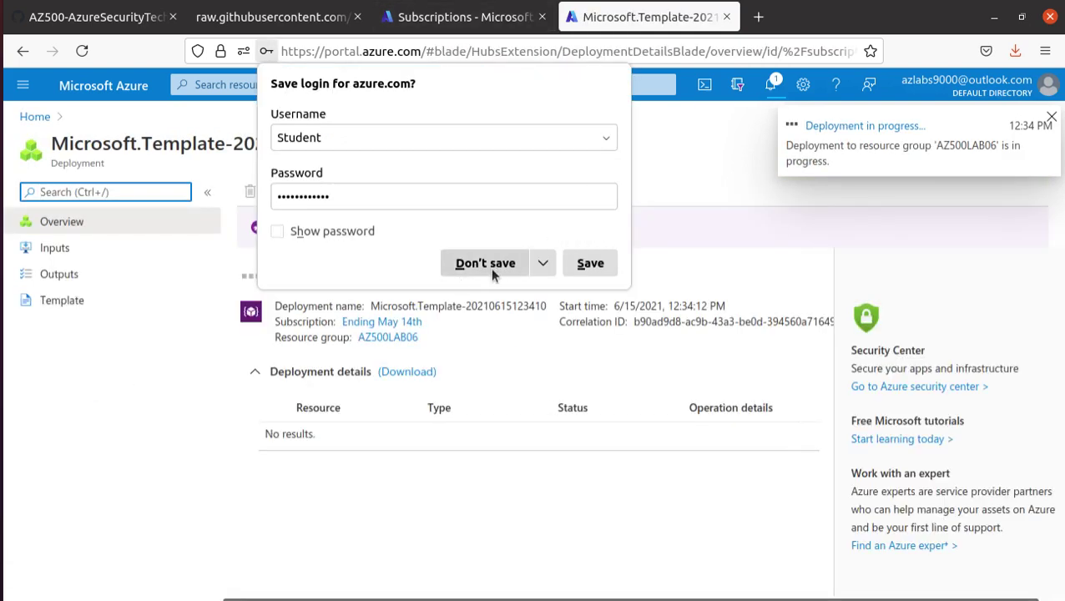
{"action": "left_click", "coordinate": [501, 264]}
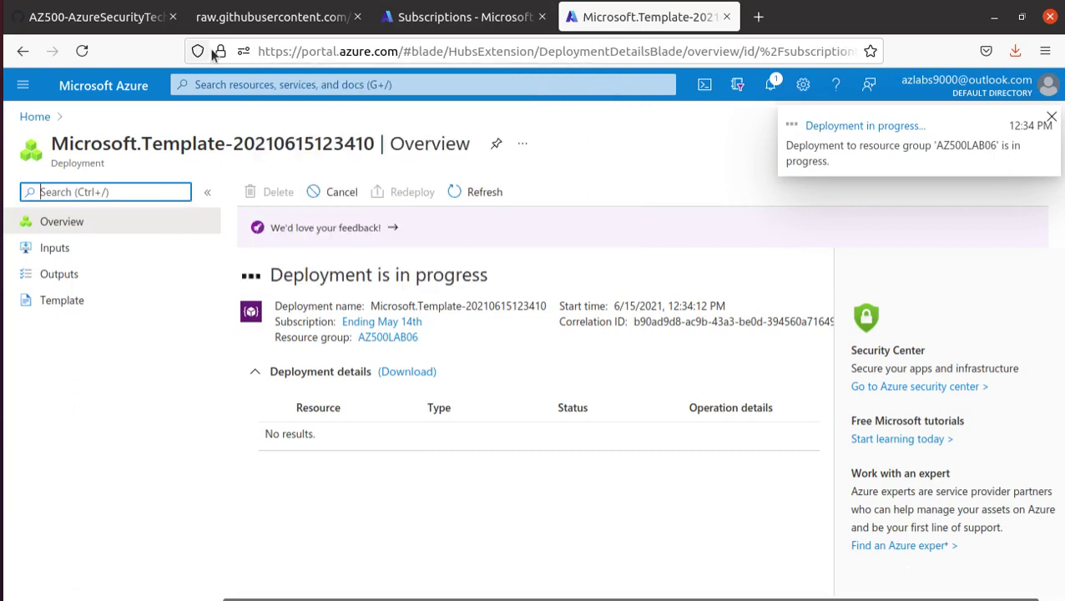
{"action": "left_click", "coordinate": [399, 16]}
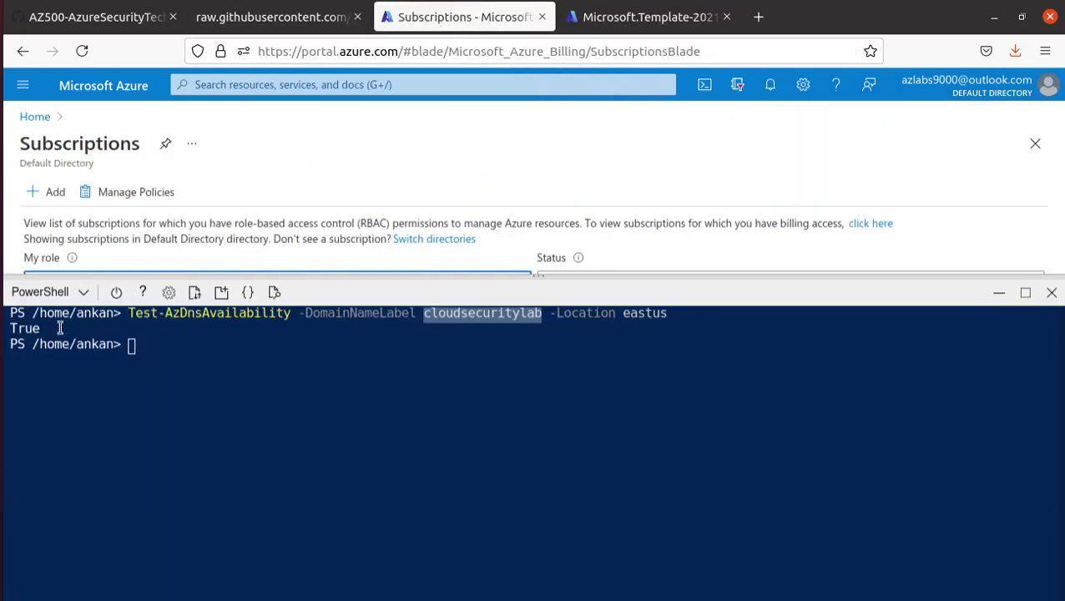
- Open the Virtual machines list with Cloud Shell minimized and check the deployment progress
{"action": "left_click", "coordinate": [35, 118]}
{"action": "left_click", "coordinate": [330, 204]}
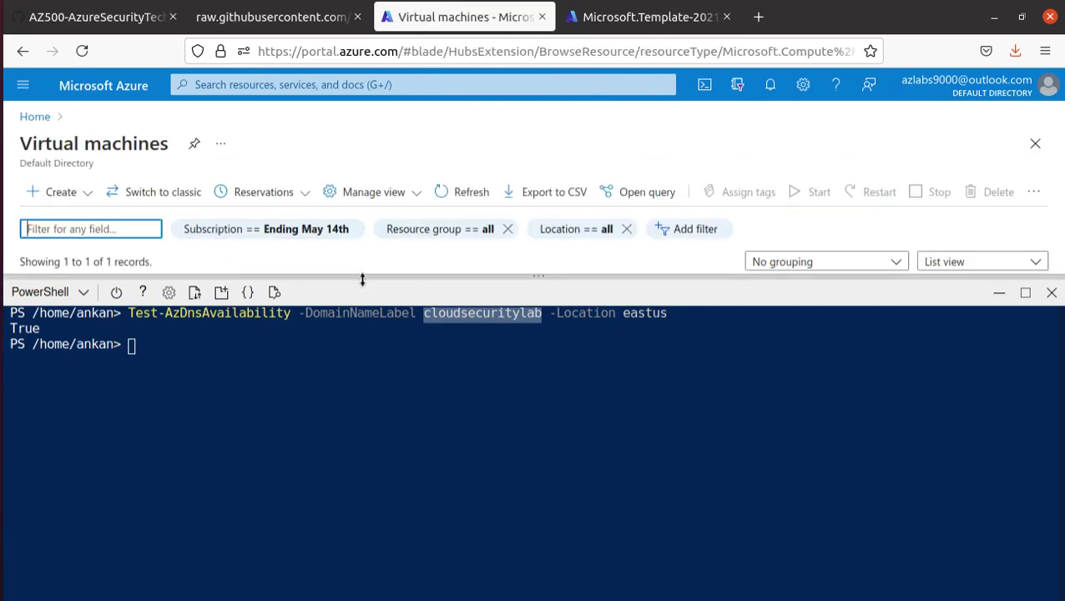
{"action": "left_click", "coordinate": [999, 293]}
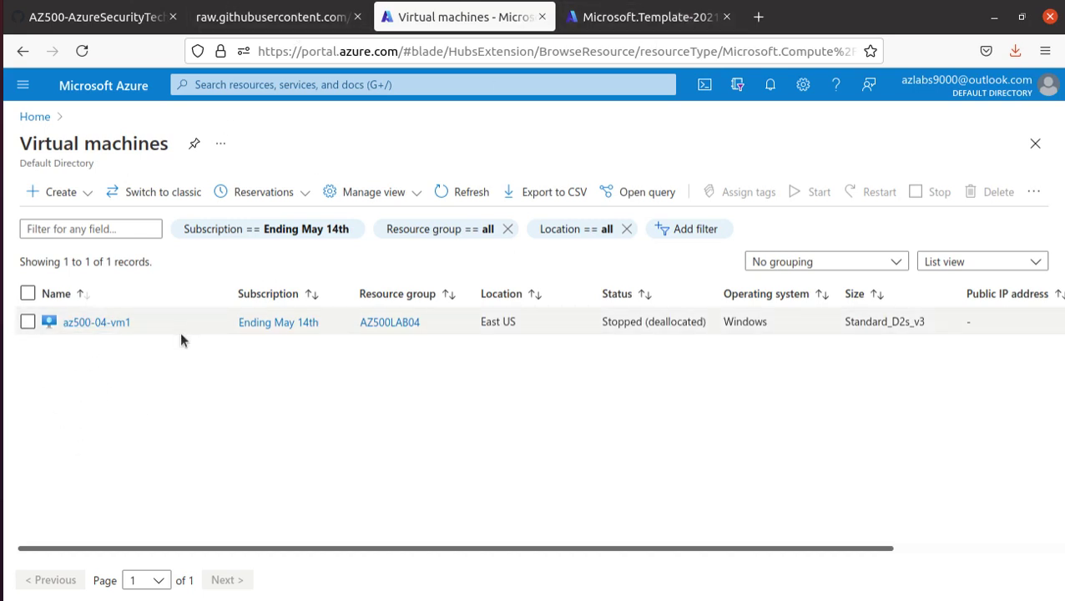
{"action": "left_click", "coordinate": [622, 25]}
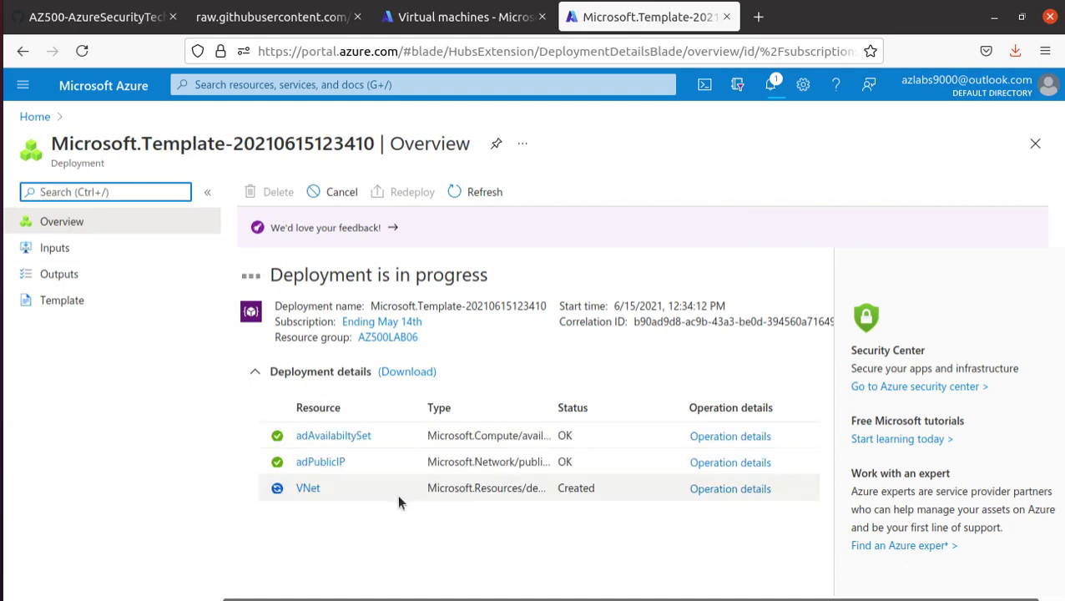
{"action": "left_click", "coordinate": [245, 20]}
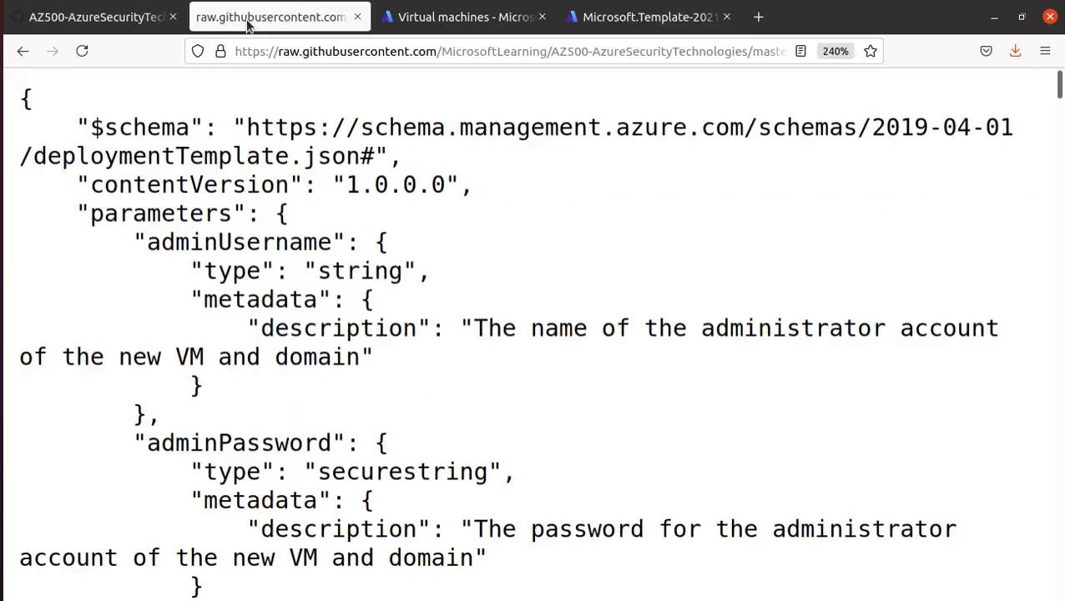
- Highlight the note about not waiting for the deployment in the lab instructions
{"action": "left_click", "coordinate": [91, 18]}
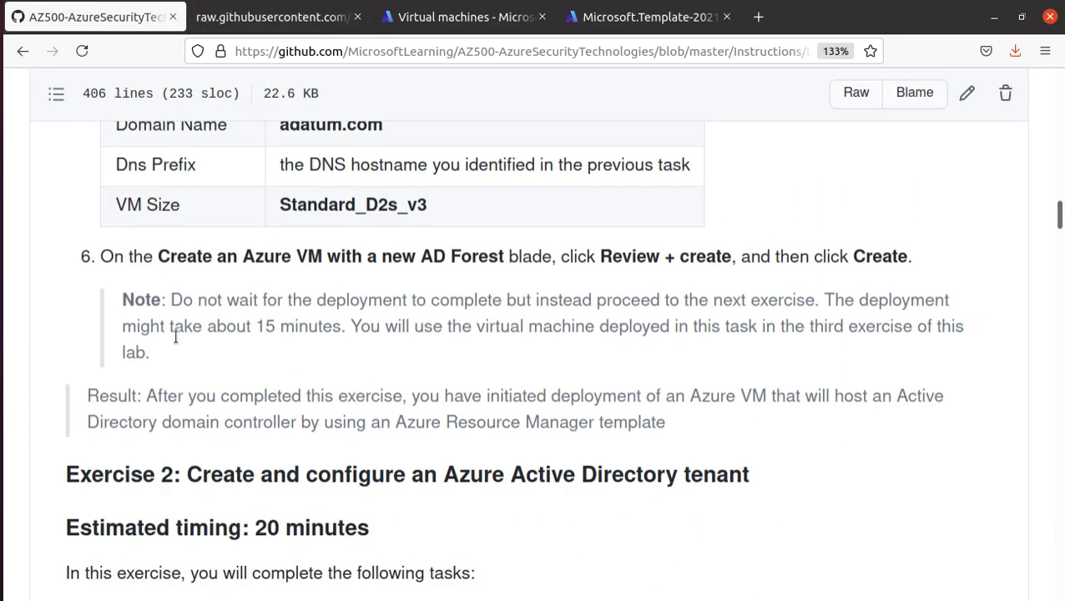
{"action": "scroll", "coordinate": [175, 337], "scroll_direction": "down", "scroll_amount": 3}
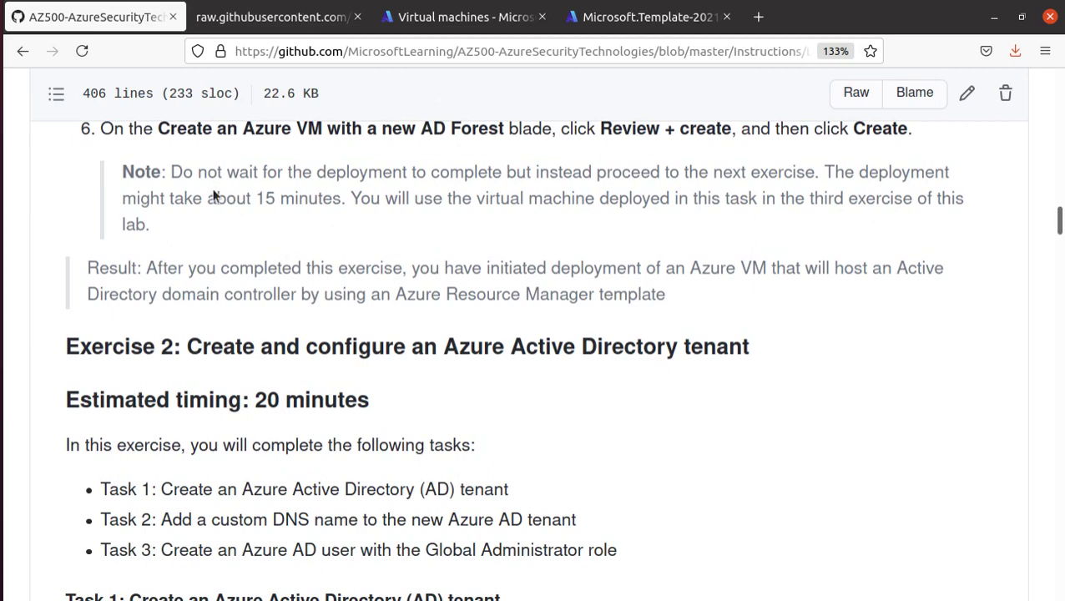
{"action": "left_click_drag", "start_coordinate": [175, 171], "coordinate": [643, 181]}
{"action": "left_click_drag", "start_coordinate": [778, 187], "coordinate": [814, 175]}
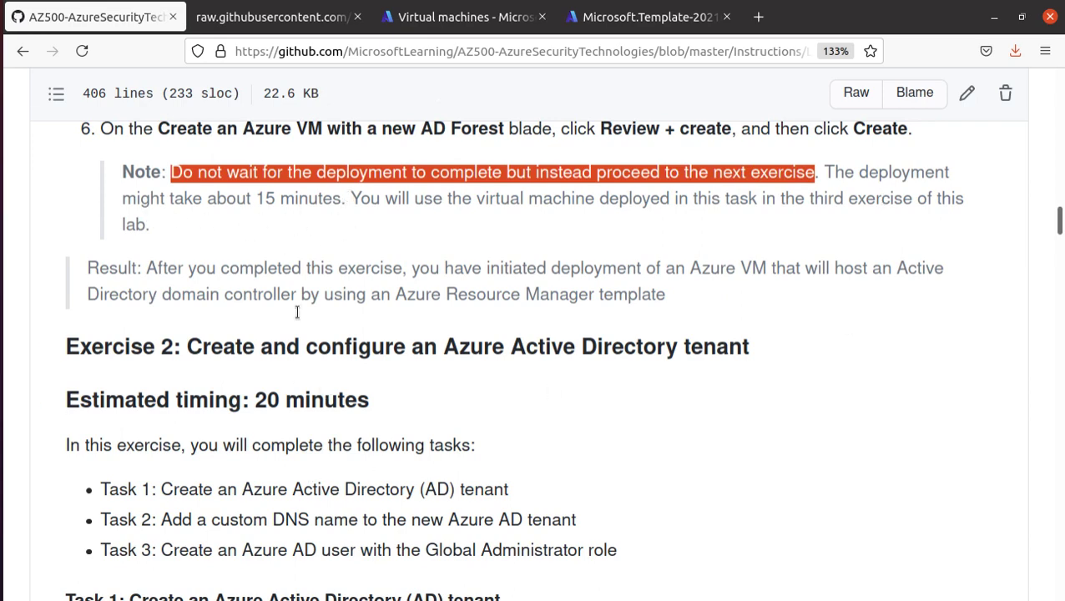
- Read through the Exercise 2 heading and its task list in the instructions
{"action": "scroll", "coordinate": [250, 417], "scroll_direction": "down", "scroll_amount": 3}
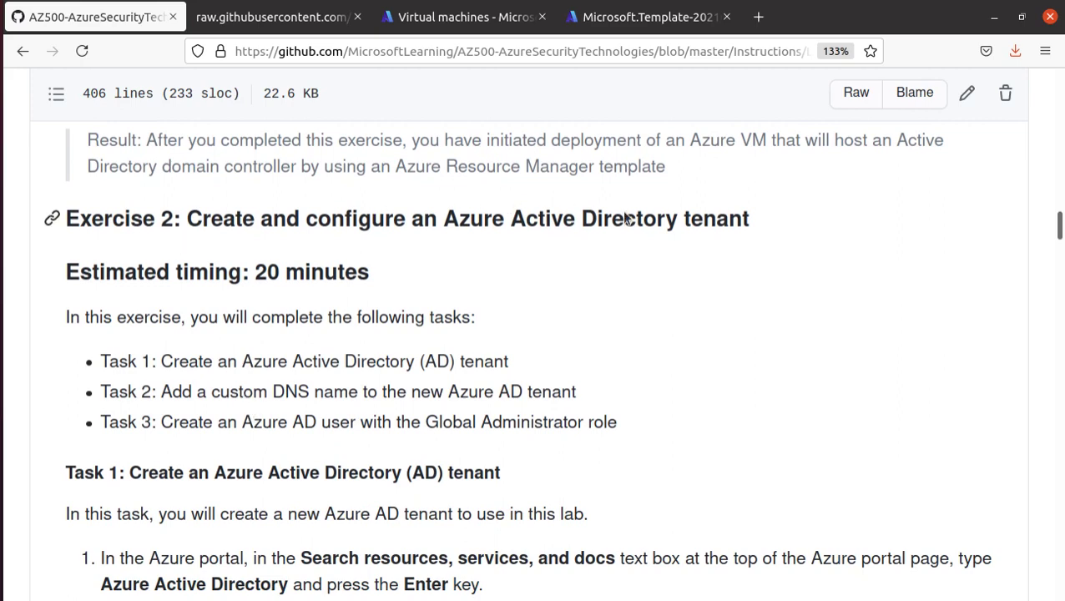
{"action": "left_click_drag", "start_coordinate": [763, 220], "coordinate": [173, 219]}
{"action": "scroll", "coordinate": [87, 400], "scroll_direction": "down", "scroll_amount": 3}
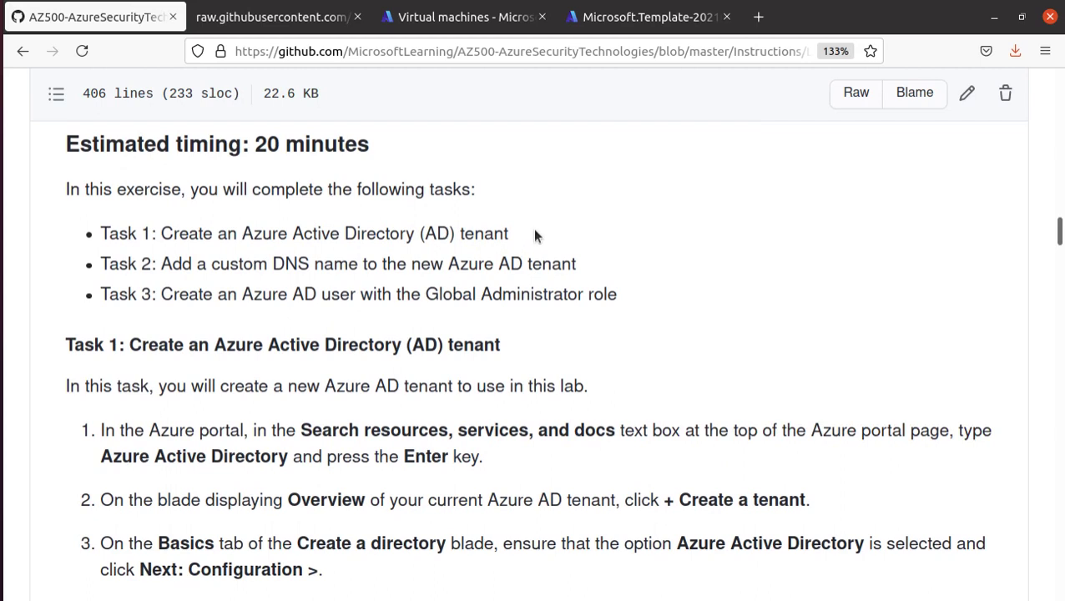
{"action": "left_click_drag", "start_coordinate": [161, 263], "coordinate": [585, 263]}
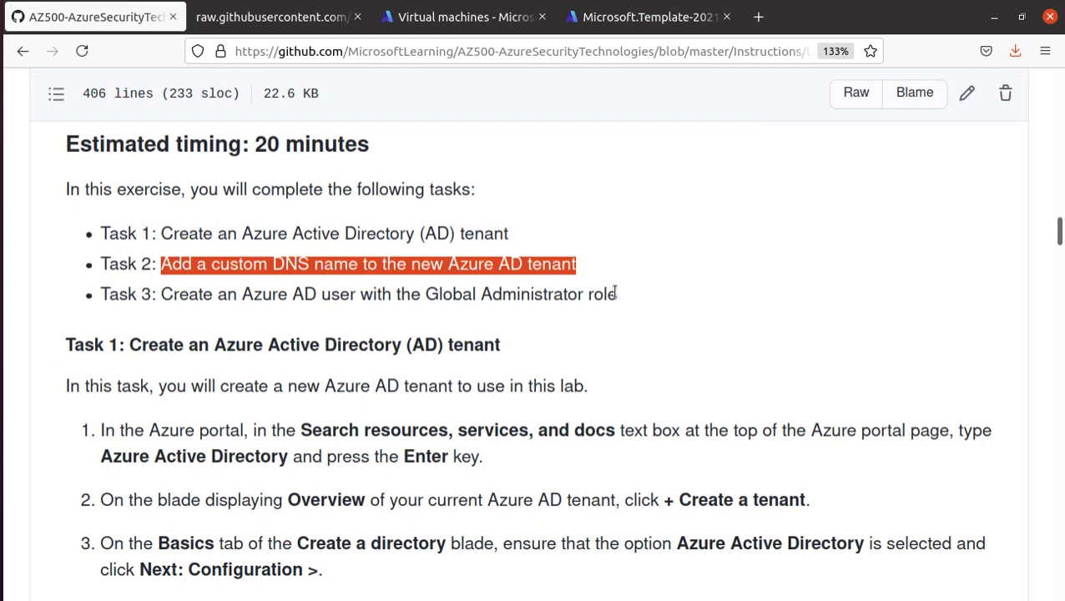
{"action": "left_click_drag", "start_coordinate": [615, 292], "coordinate": [62, 206]}
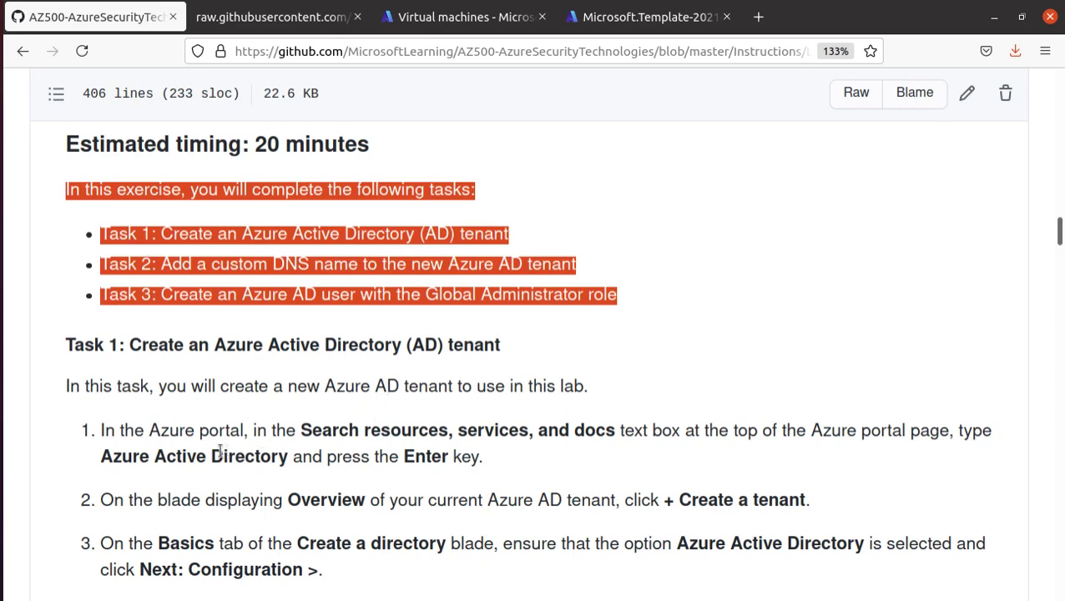
{"action": "scroll", "coordinate": [220, 451], "scroll_direction": "down", "scroll_amount": 1}
{"action": "scroll", "coordinate": [175, 474], "scroll_direction": "down", "scroll_amount": 1}
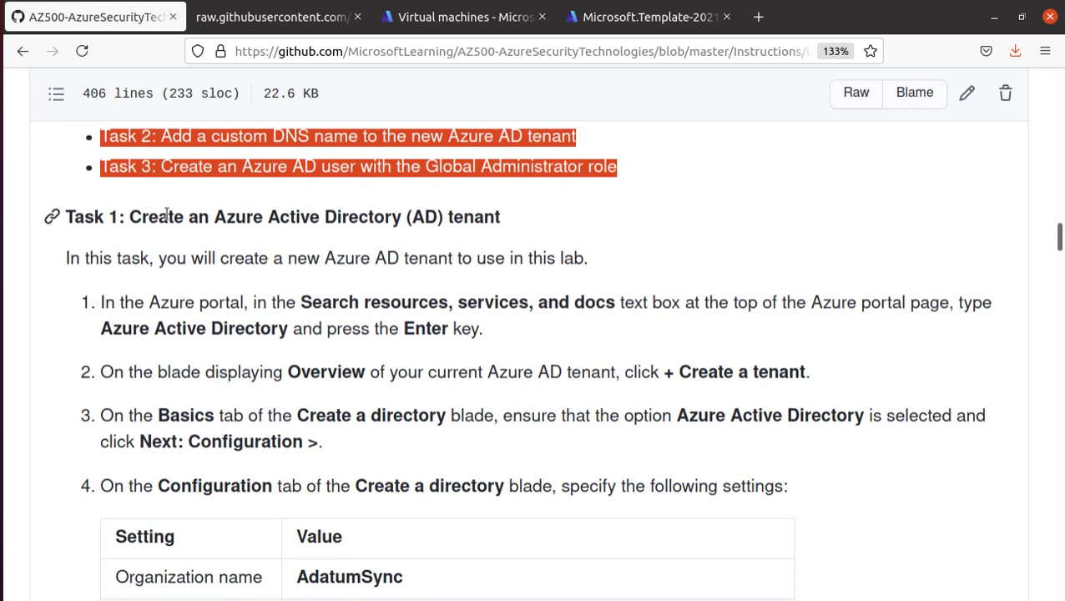
- Copy 'Azure Active Directory' from the Task 1 steps and go back to the Virtual machines page
{"action": "left_click_drag", "start_coordinate": [130, 217], "coordinate": [561, 221]}
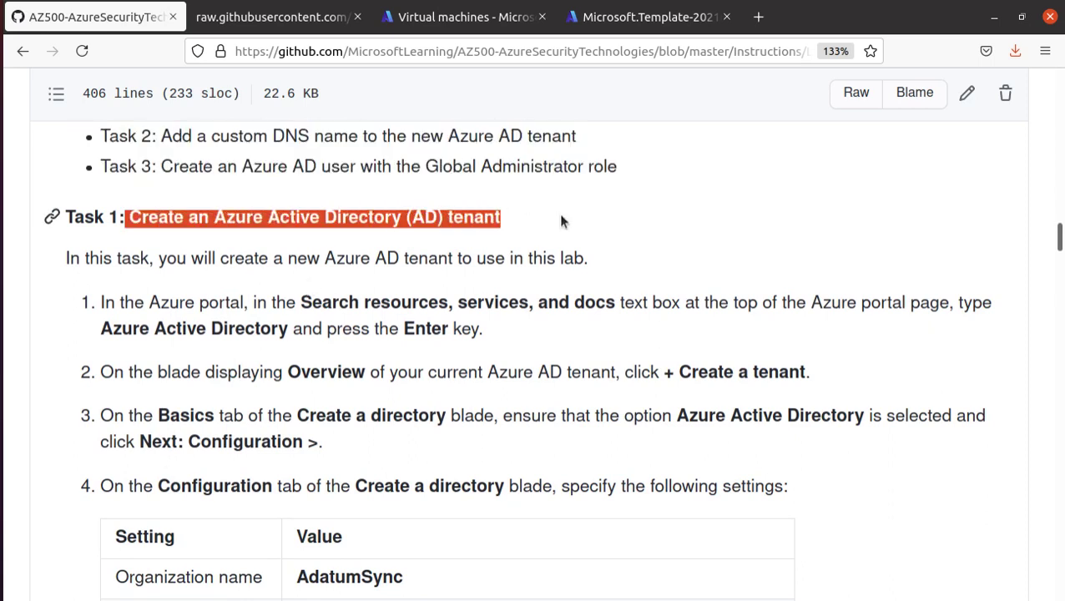
{"action": "scroll", "coordinate": [629, 404], "scroll_direction": "down", "scroll_amount": 1}
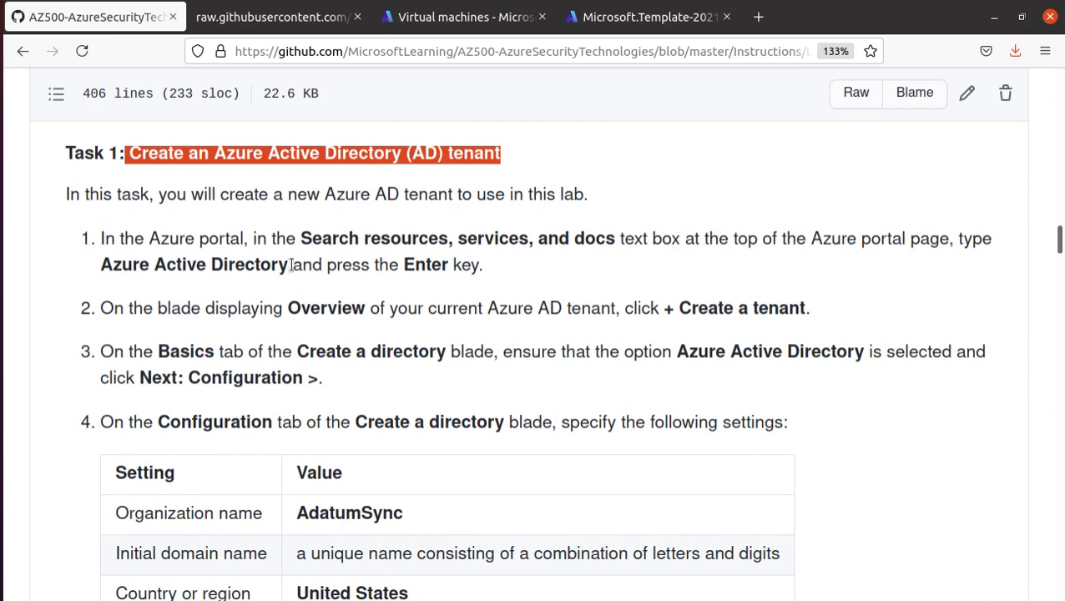
{"action": "left_click_drag", "start_coordinate": [292, 265], "coordinate": [99, 265]}
{"action": "right_click", "coordinate": [125, 263]}
{"action": "left_click", "coordinate": [150, 274]}
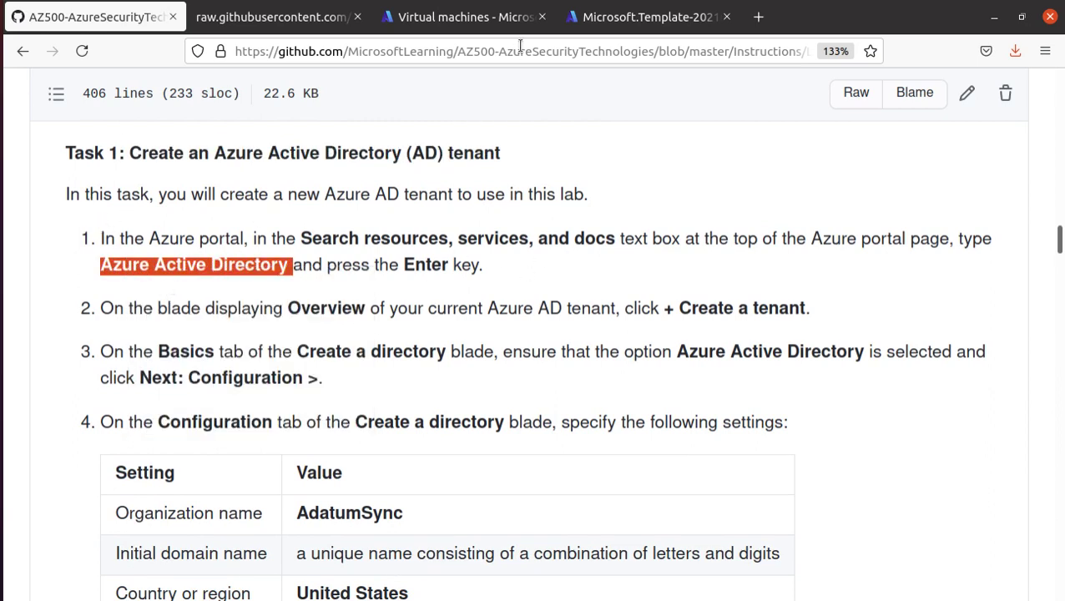
{"action": "left_click", "coordinate": [468, 16]}
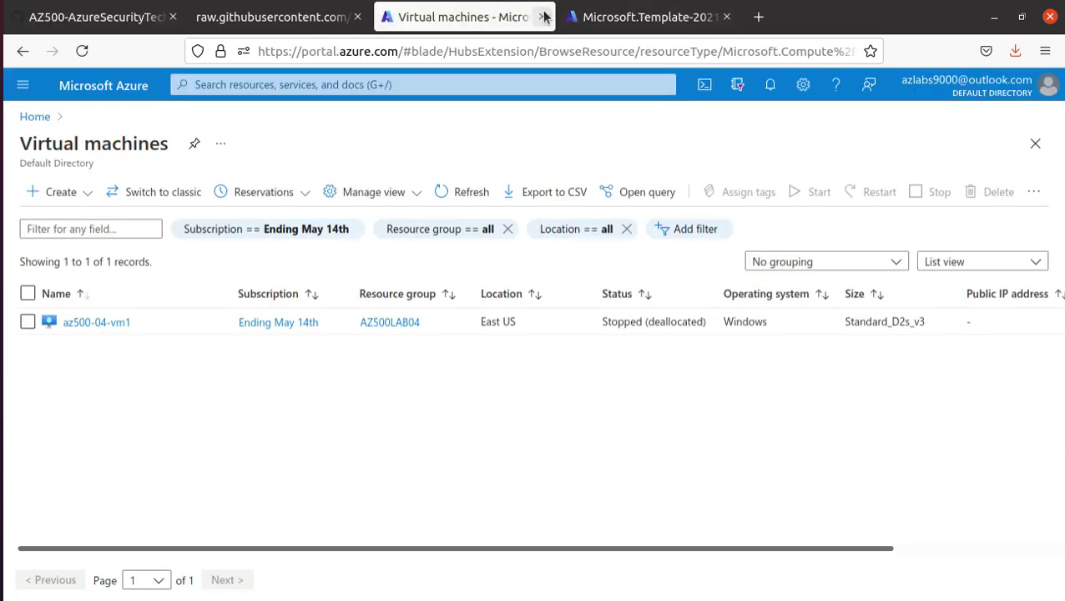
- Search the portal for Azure Active Directory and choose Create a tenant on its overview
{"action": "left_click", "coordinate": [216, 84]}
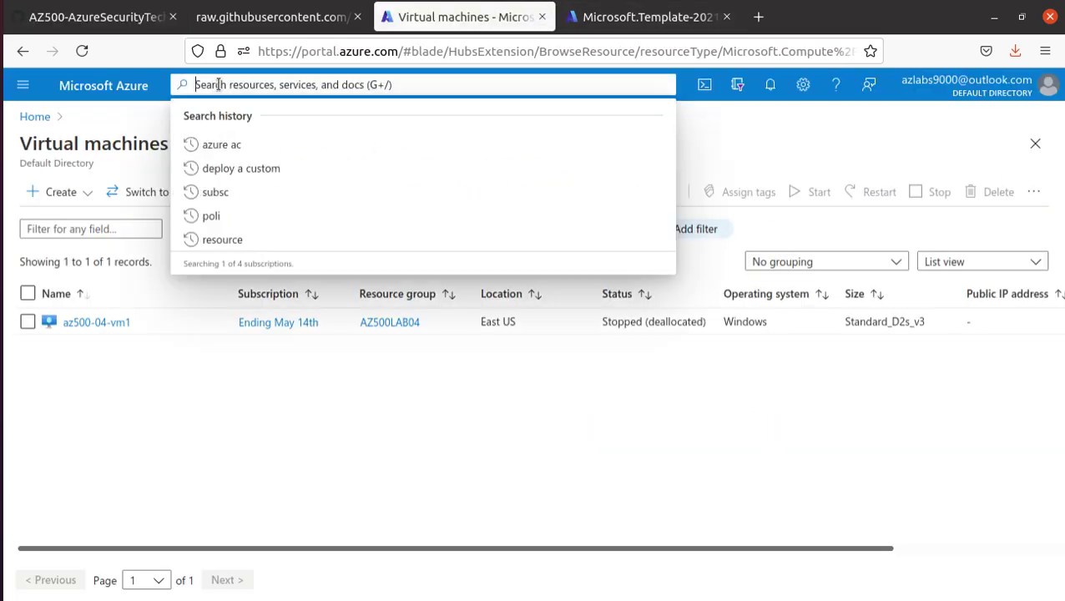
{"action": "key", "text": "ctrl+v"}
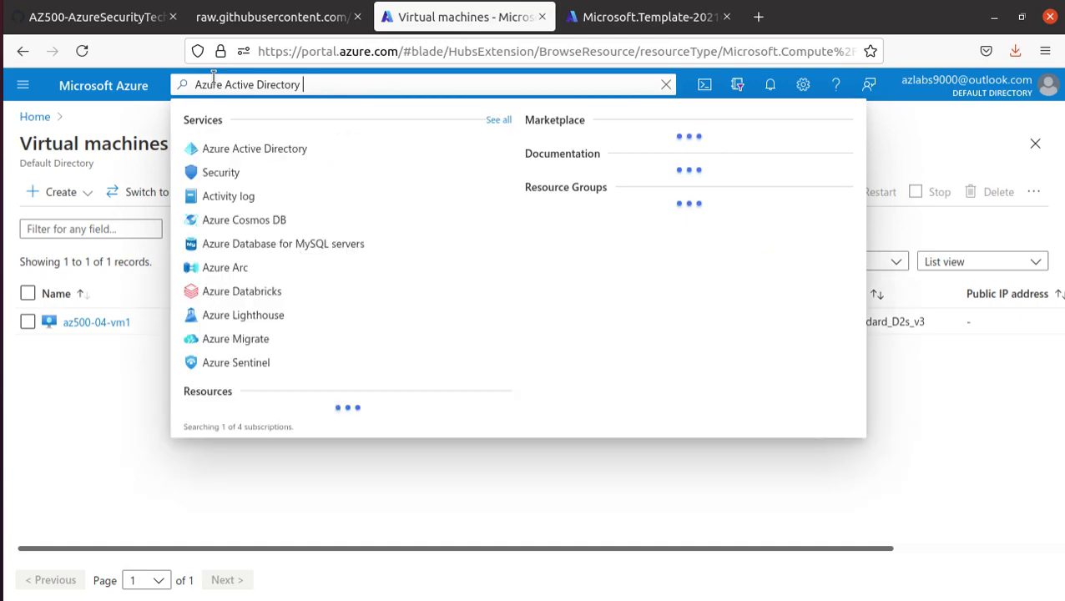
{"action": "key", "text": "Return"}
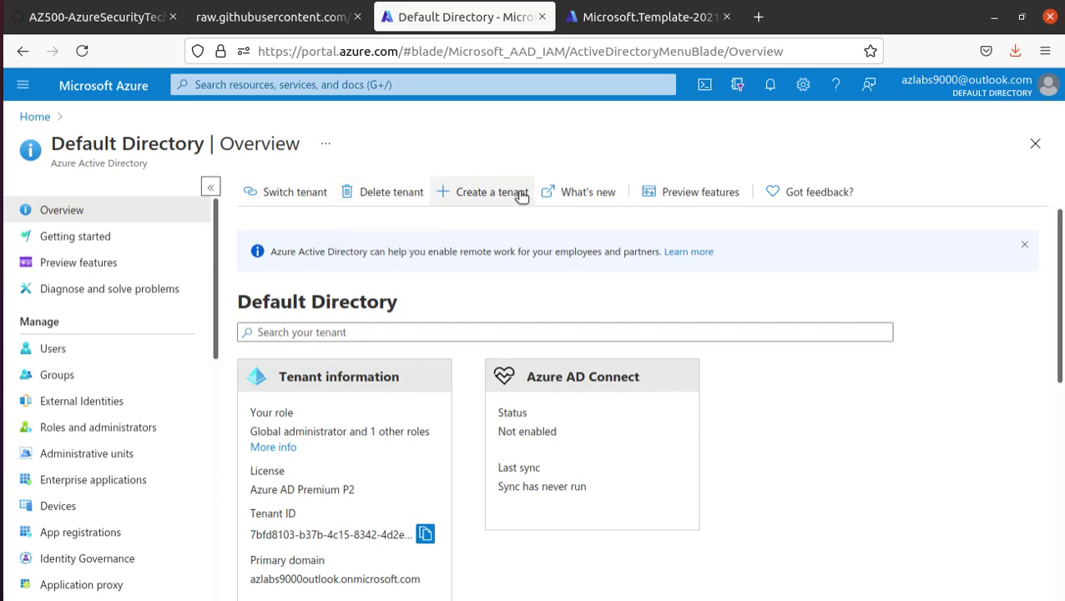
{"action": "left_click", "coordinate": [495, 194]}
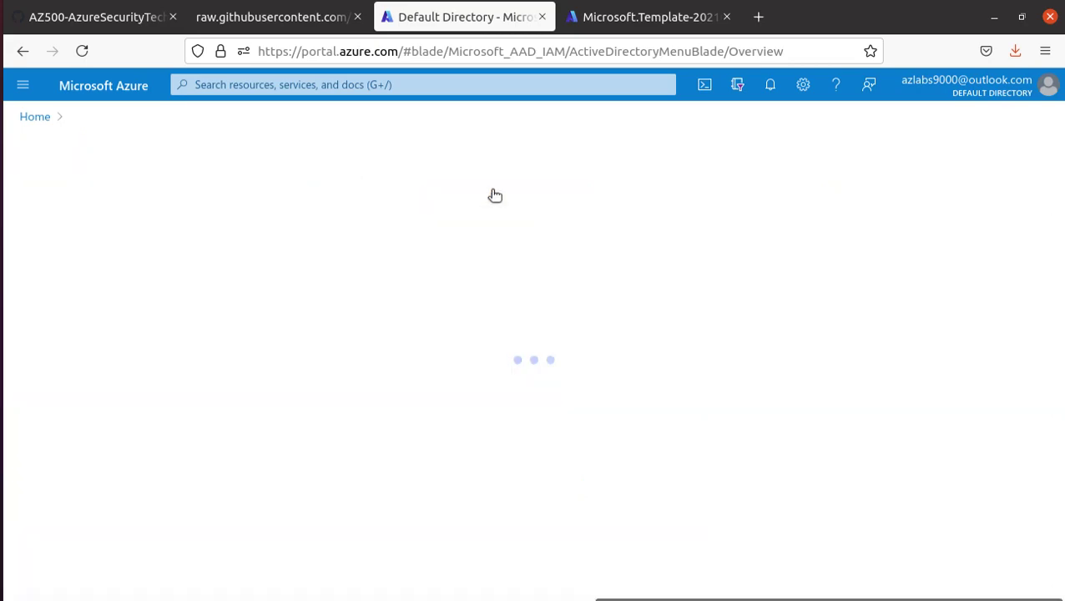
- Copy the organization name AdatumSync from the instructions and return to the tenant form
{"action": "left_click", "coordinate": [104, 18]}
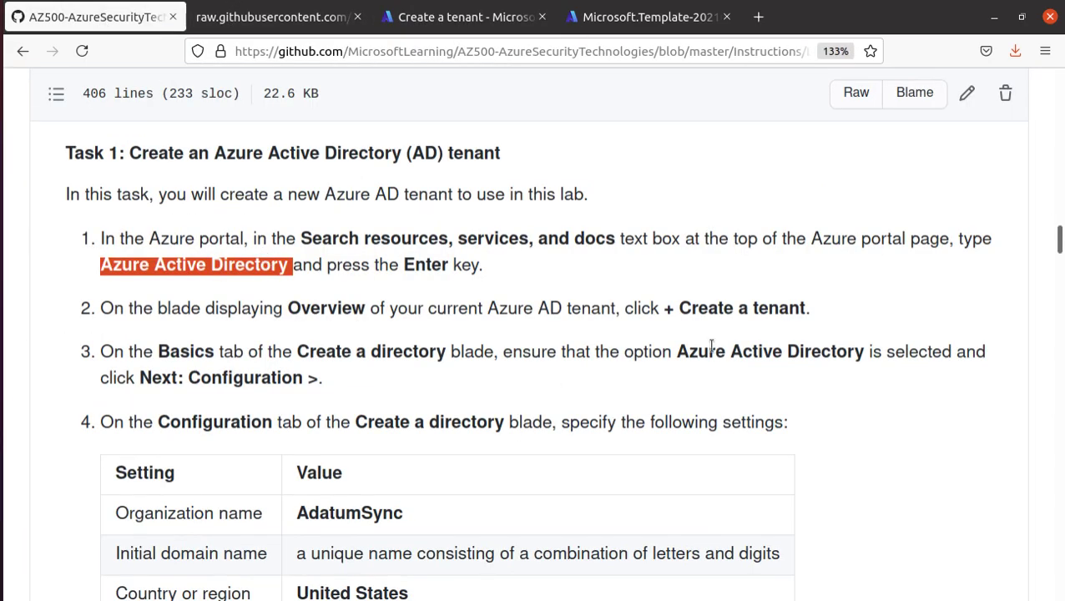
{"action": "scroll", "coordinate": [735, 334], "scroll_direction": "down", "scroll_amount": 4}
{"action": "double_click", "coordinate": [353, 321]}
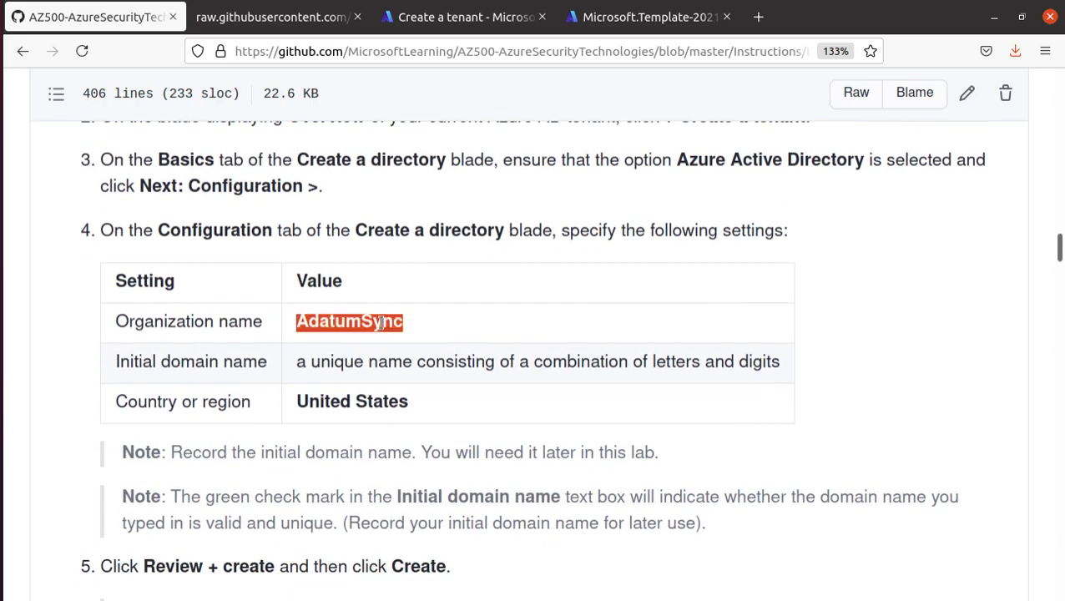
{"action": "right_click", "coordinate": [380, 322]}
{"action": "left_click", "coordinate": [392, 338]}
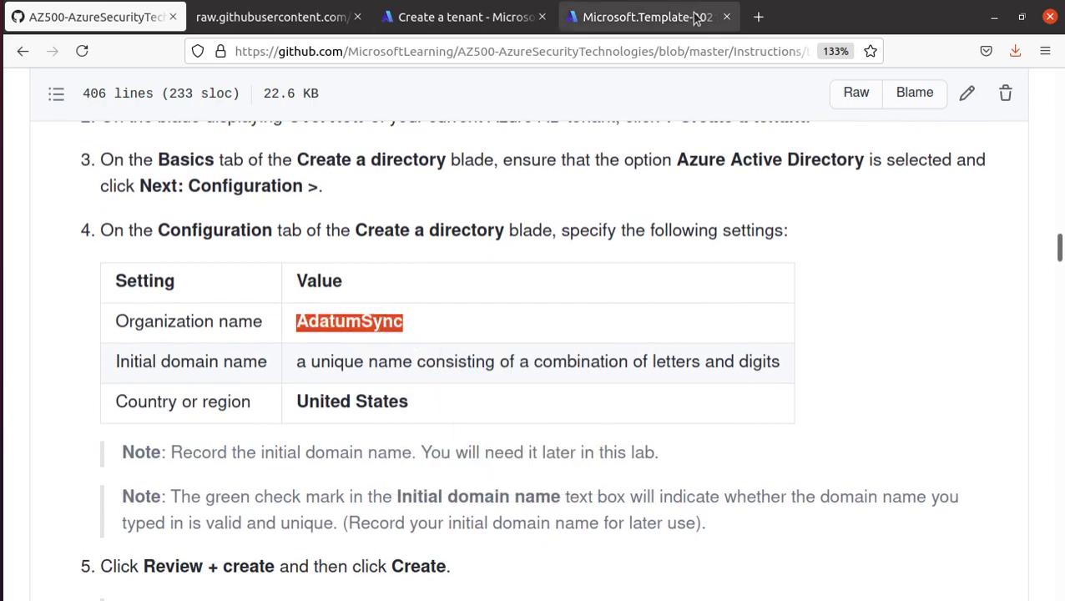
{"action": "left_click", "coordinate": [634, 19]}
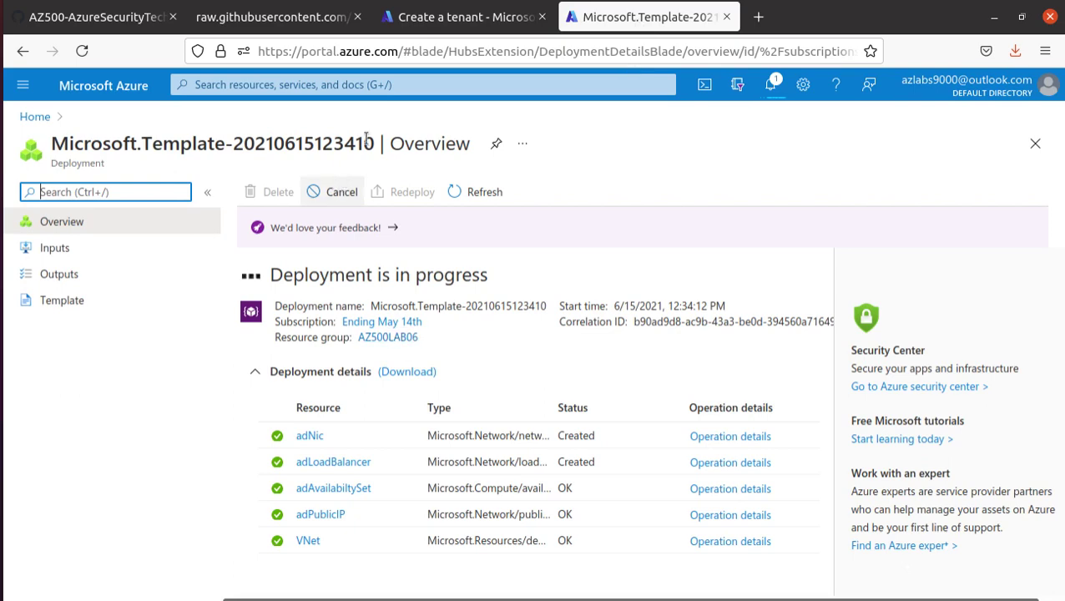
{"action": "left_click", "coordinate": [466, 18]}
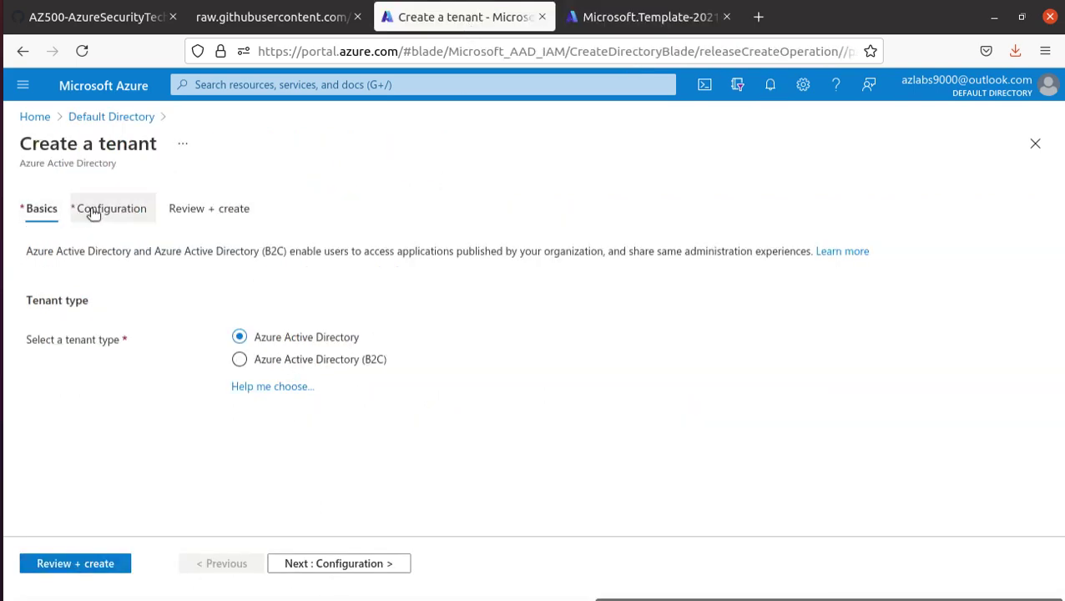
- Paste AdatumSync as the organization name on the tenant Configuration tab
{"action": "left_click", "coordinate": [95, 212]}
{"action": "left_click", "coordinate": [296, 316]}
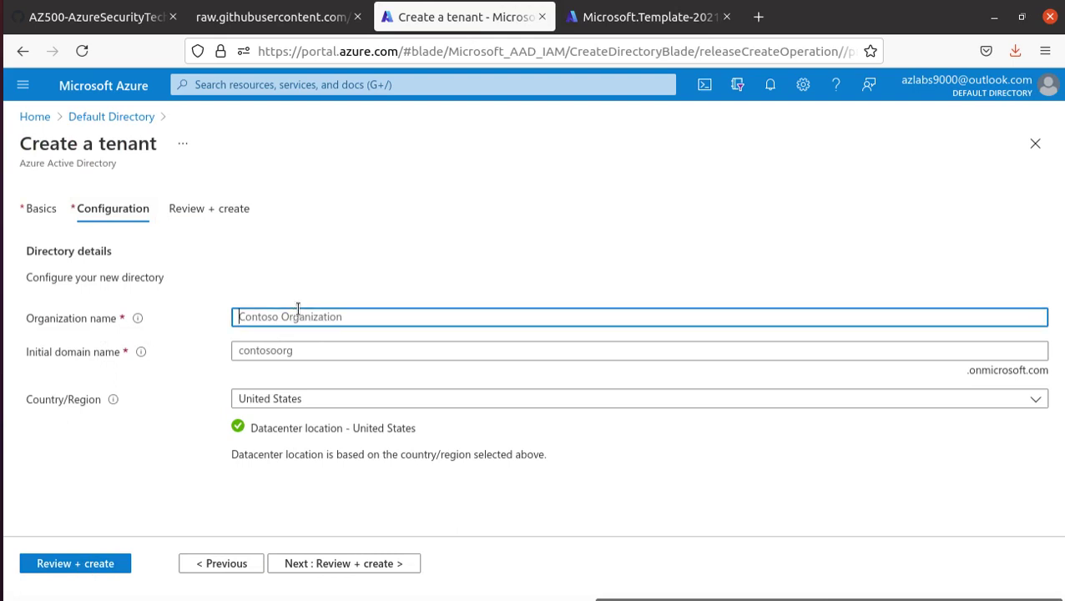
{"action": "key", "text": "ctrl+v"}
- Check the lab's initial domain requirement and copy cloudsecuritylab from the notes
{"action": "left_click", "coordinate": [123, 18]}
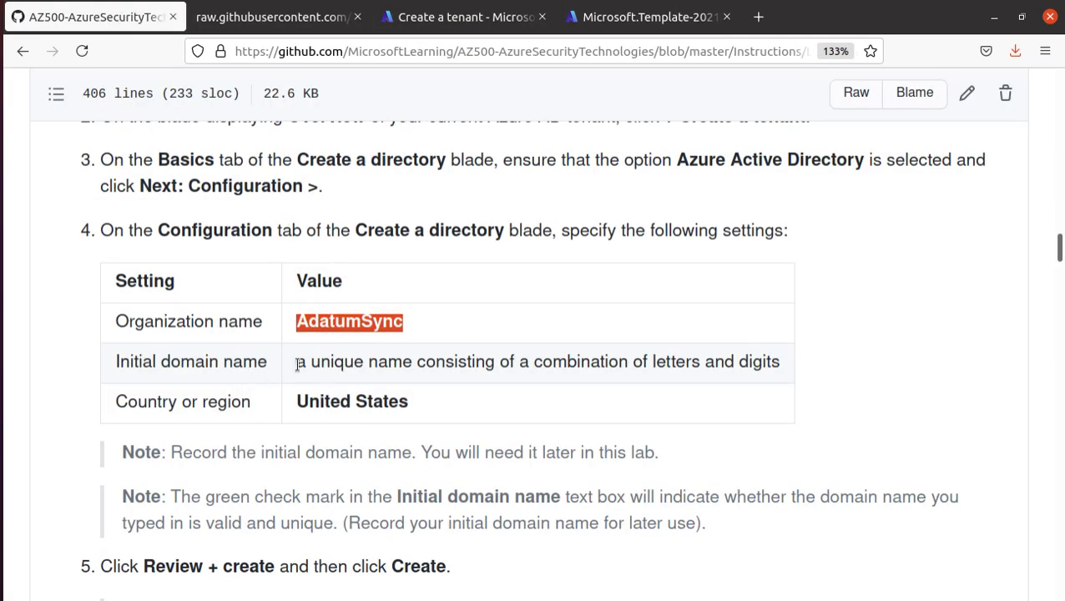
{"action": "left_click_drag", "start_coordinate": [298, 362], "coordinate": [784, 367]}
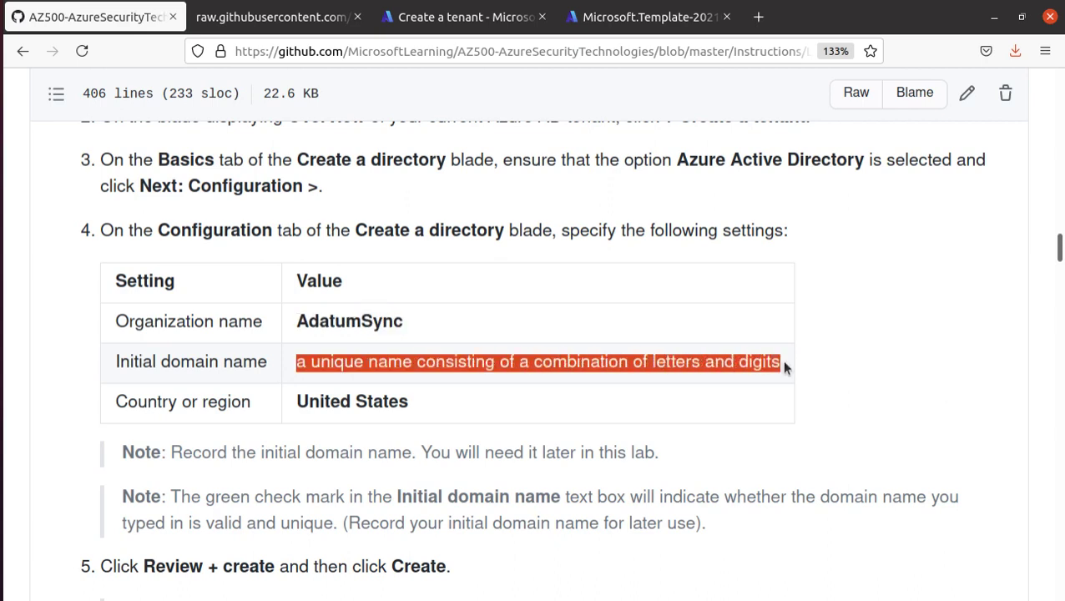
{"action": "key", "text": "alt+Tab"}
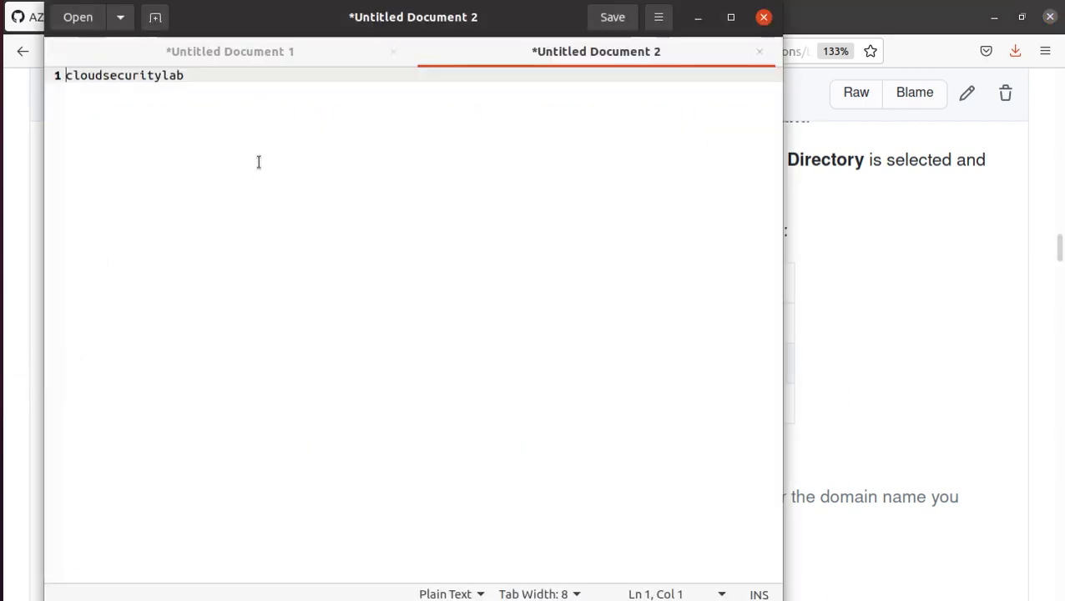
{"action": "left_click", "coordinate": [157, 76]}
{"action": "double_click", "coordinate": [157, 76]}
{"action": "right_click", "coordinate": [155, 77]}
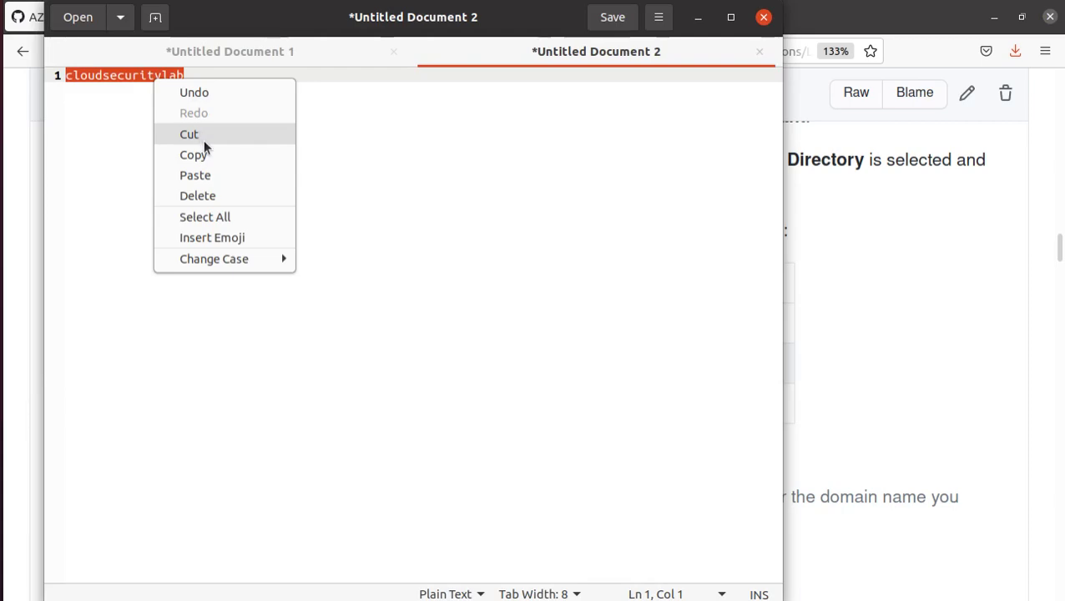
{"action": "left_click", "coordinate": [193, 155]}
{"action": "left_click", "coordinate": [860, 309]}
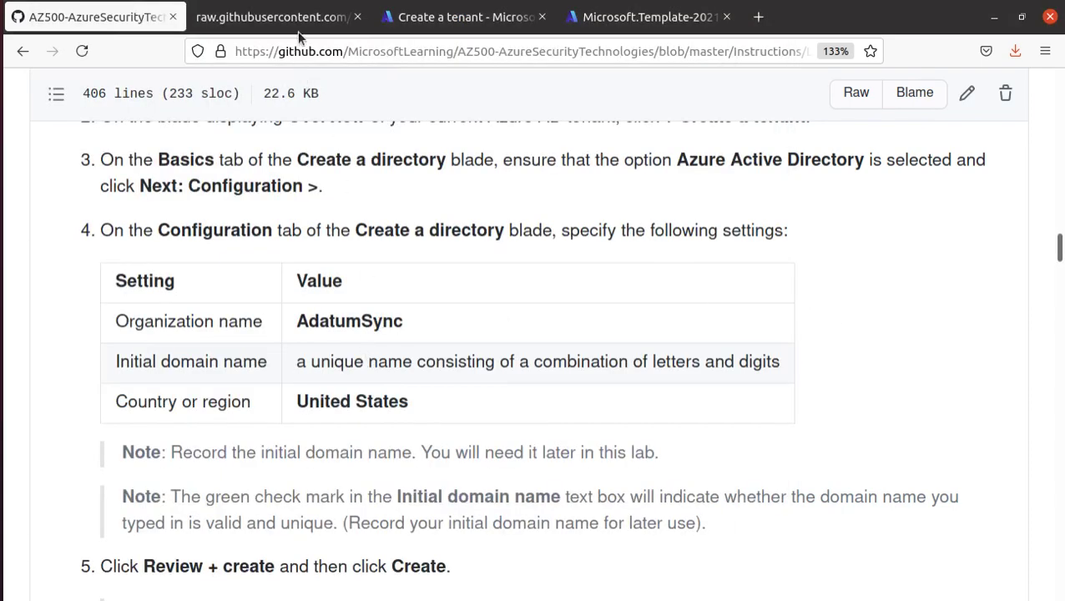
{"action": "left_click", "coordinate": [597, 18]}
{"action": "left_click", "coordinate": [389, 17]}
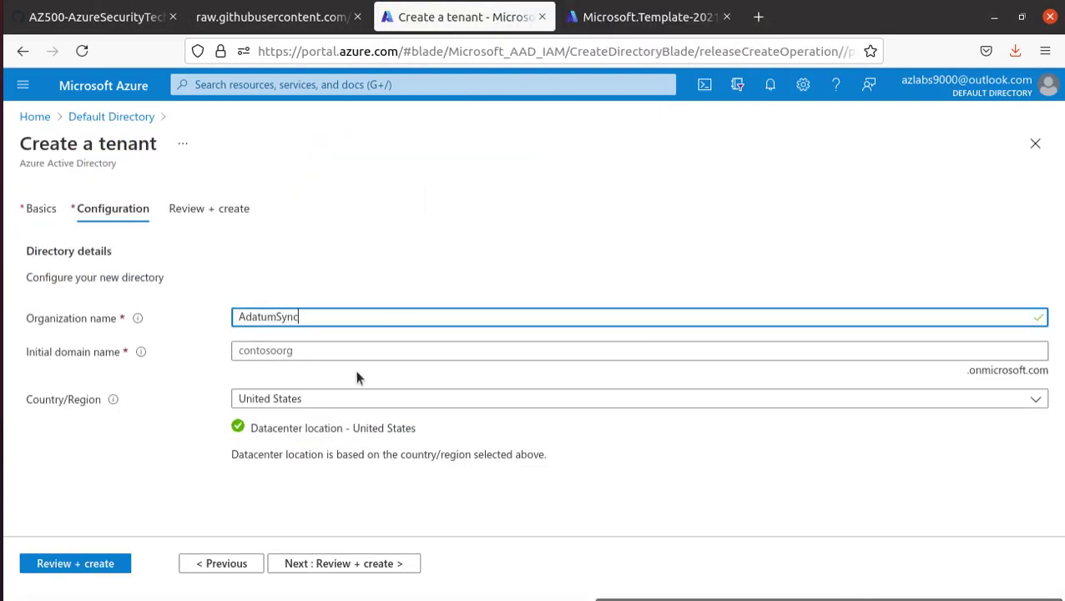
- Enter cloudsecuritylab as the initial domain name, then amend it to the available cloudsecuritylab500
{"action": "left_click", "coordinate": [305, 351]}
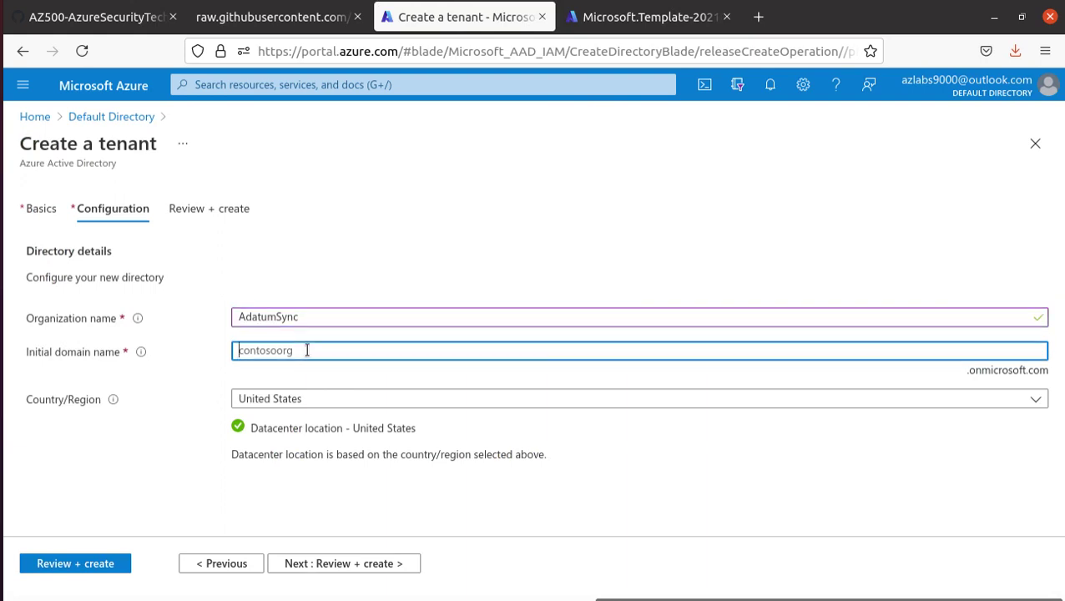
{"action": "key", "text": "ctrl+v"}
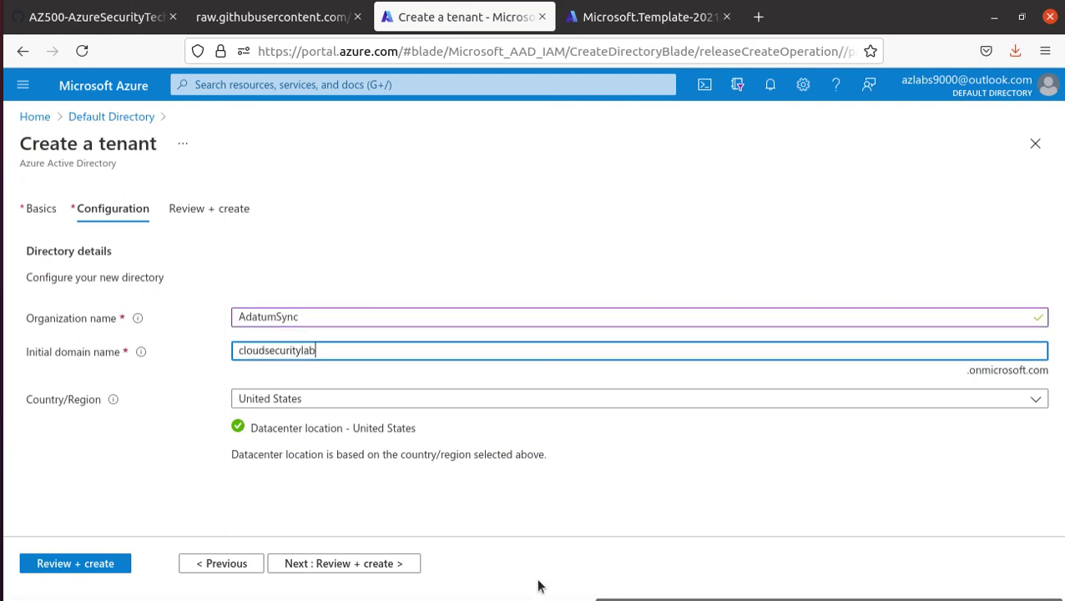
{"action": "key", "text": "Tab"}
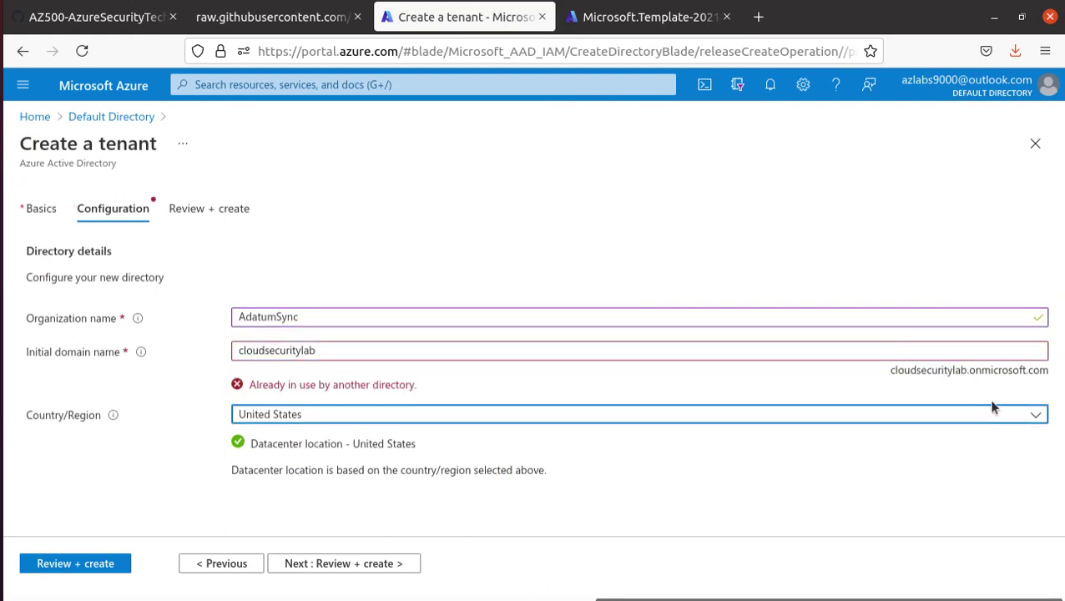
{"action": "left_click", "coordinate": [343, 349]}
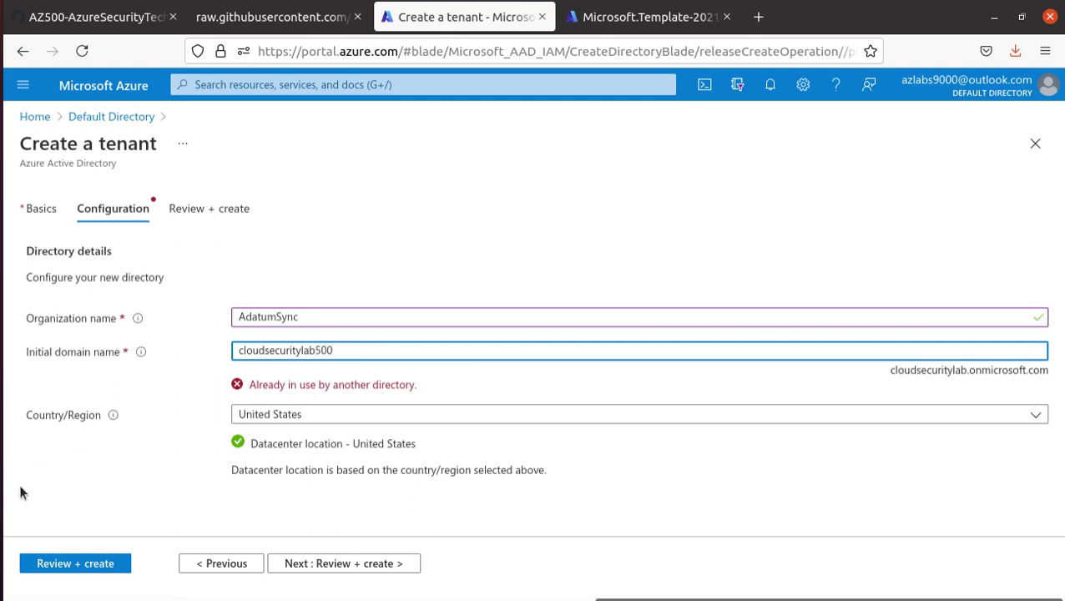
{"action": "key", "text": "Tab"}
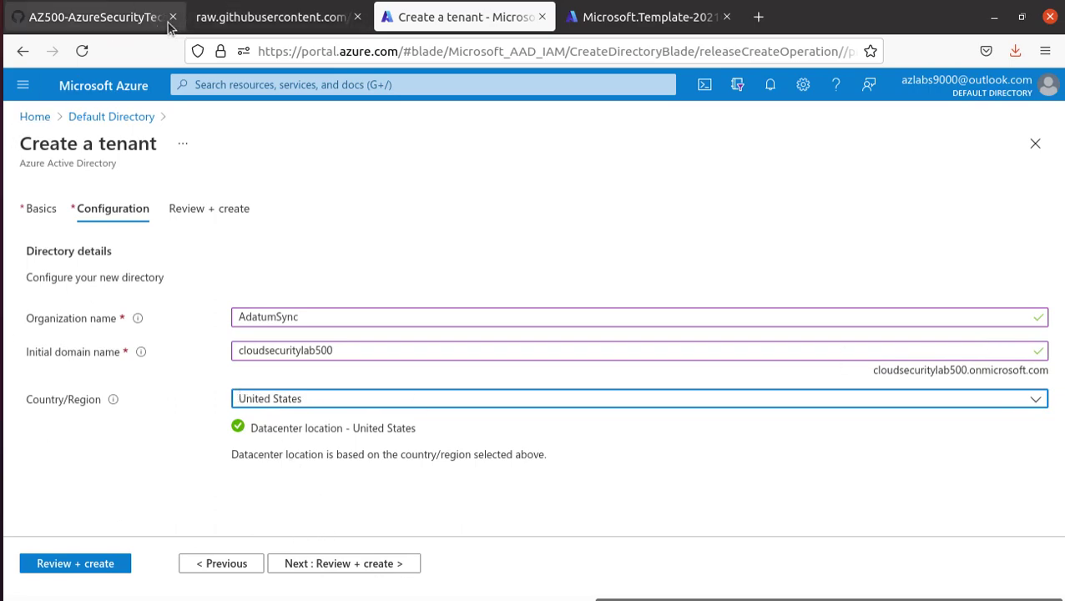
- Glance at the lab instructions, template JSON and deployment progress, then return to the tenant form
{"action": "left_click", "coordinate": [117, 18]}
{"action": "scroll", "coordinate": [400, 382], "scroll_direction": "down", "scroll_amount": 1}
{"action": "scroll", "coordinate": [399, 382], "scroll_direction": "down", "scroll_amount": 3}
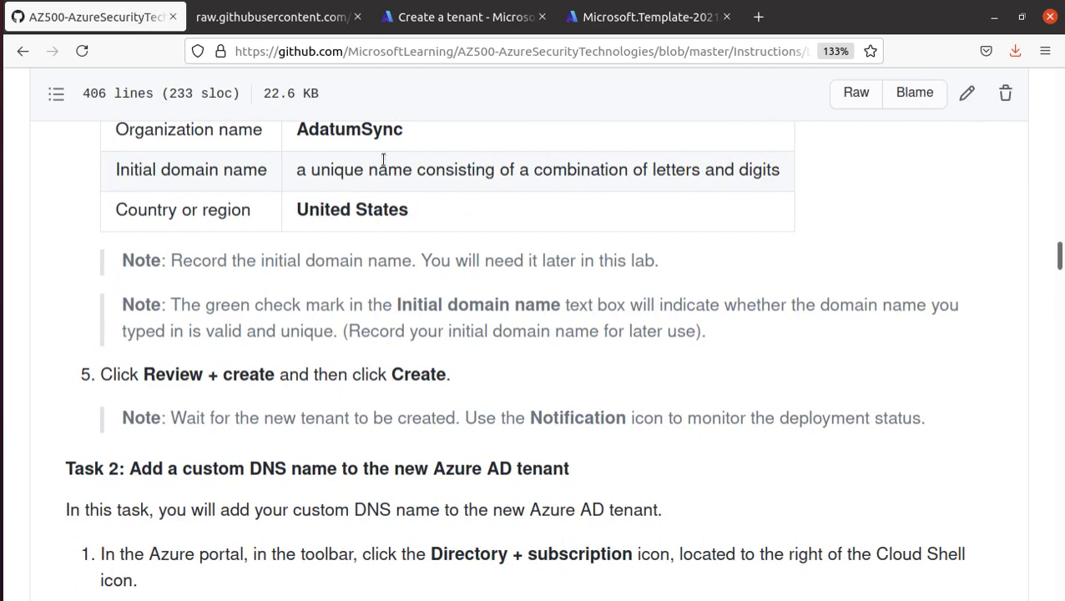
{"action": "left_click", "coordinate": [288, 20]}
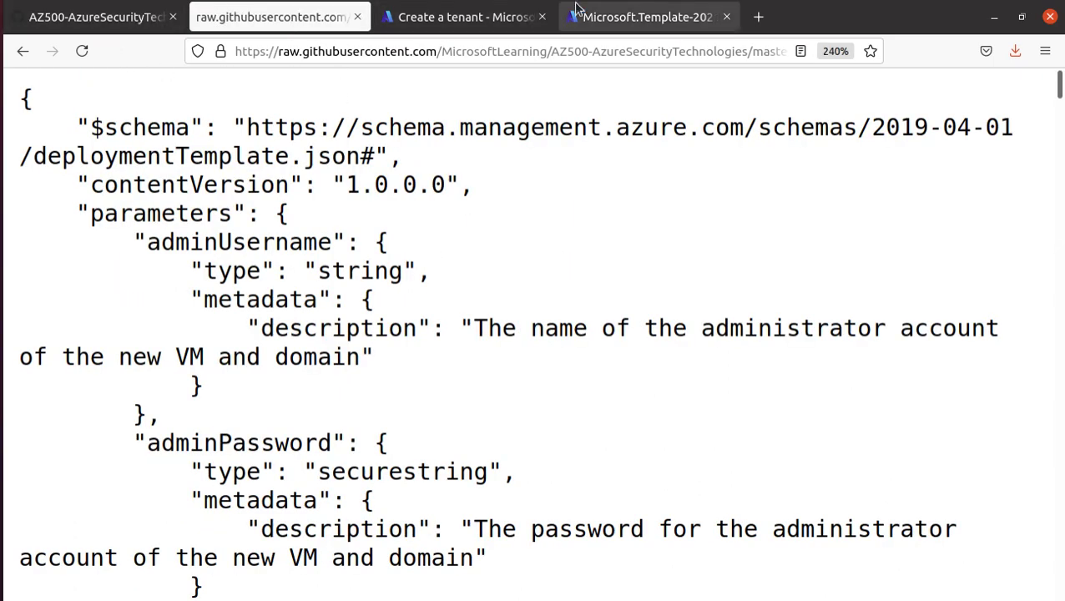
{"action": "left_click", "coordinate": [643, 17]}
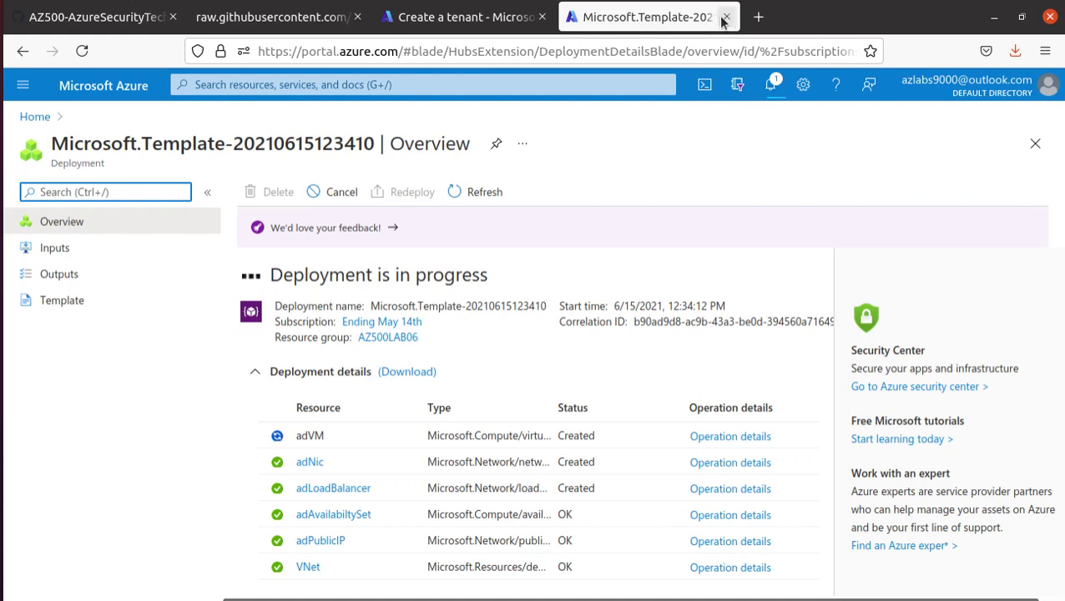
{"action": "left_click", "coordinate": [505, 19]}
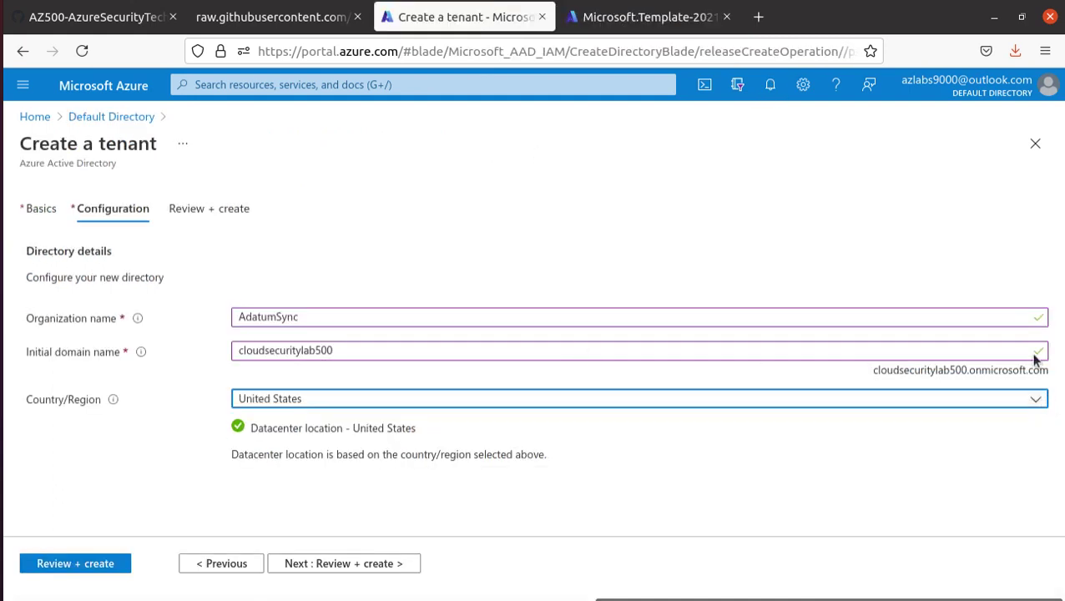
- Copy the initial domain name cloudsecuritylab500 into the notes on a new line
{"action": "left_click_drag", "start_coordinate": [337, 350], "coordinate": [216, 346]}
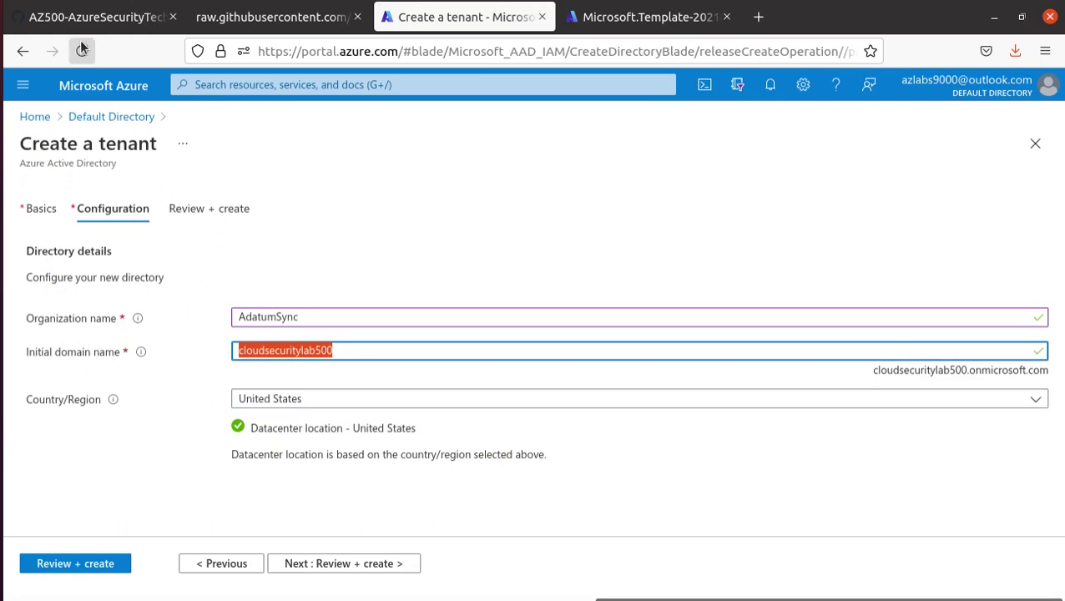
{"action": "left_click", "coordinate": [4, 362]}
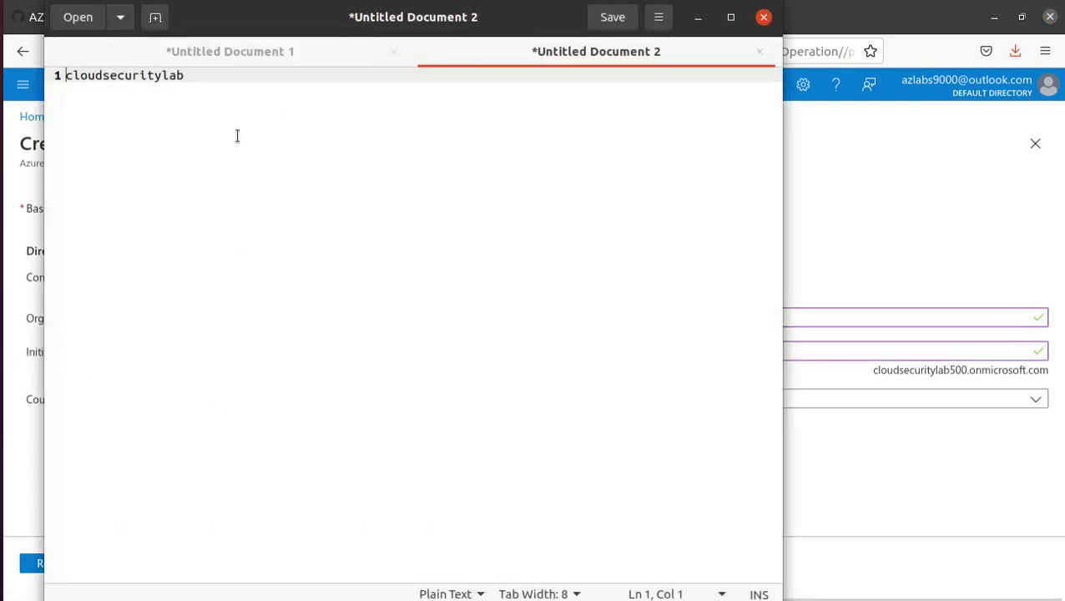
{"action": "left_click", "coordinate": [198, 75]}
{"action": "key", "text": "Return"}
{"action": "key", "text": "Return"}
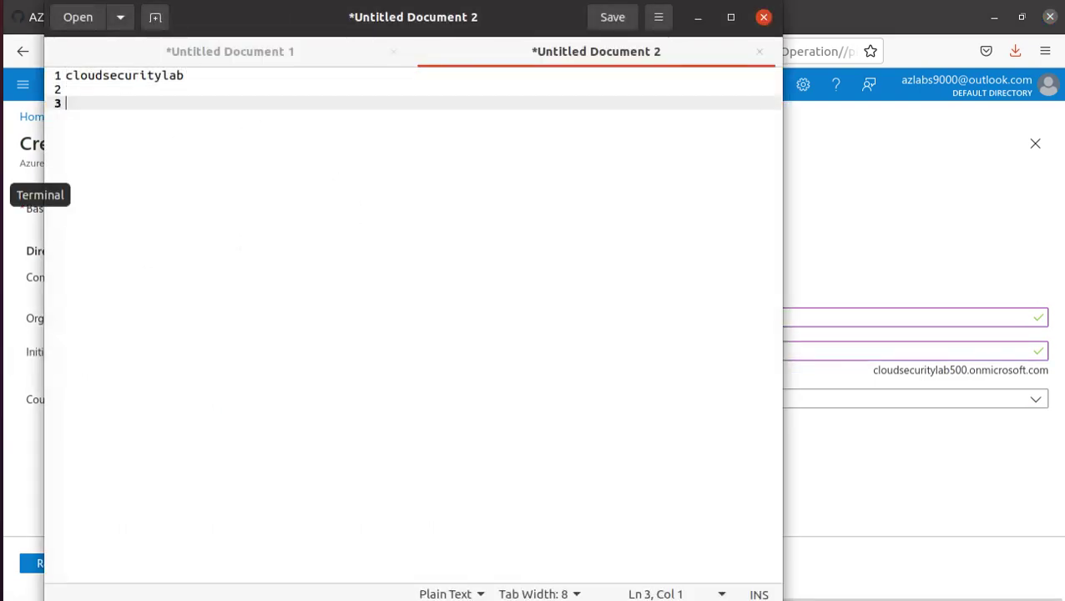
{"action": "key", "text": "ctrl+v"}
{"action": "key", "text": "alt+Tab"}
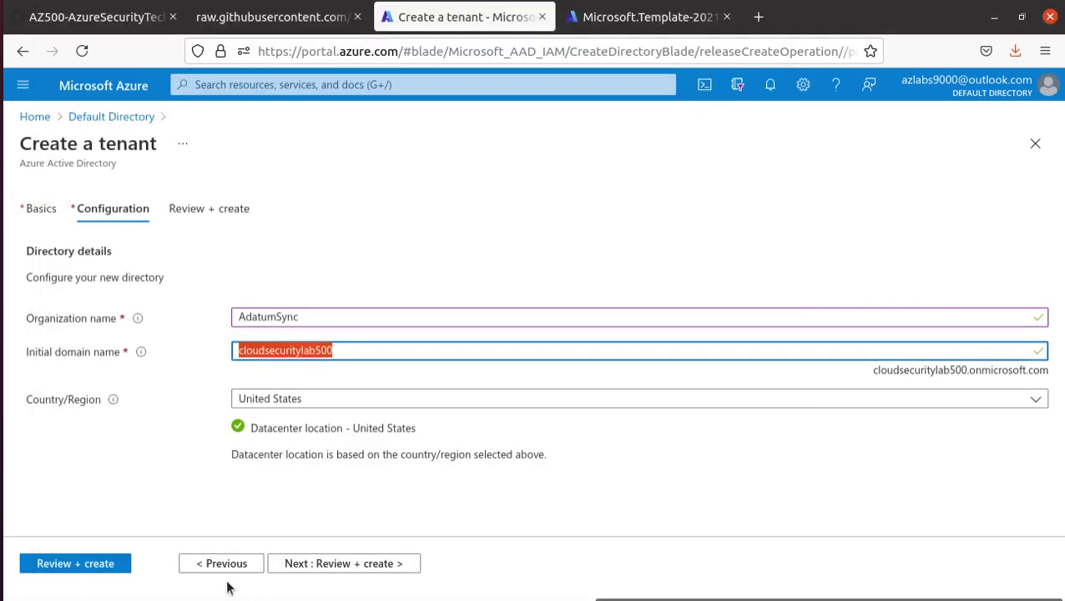
- Review and create the AdatumSync tenant, solving the verification challenge and submitting it
{"action": "left_click", "coordinate": [55, 564]}
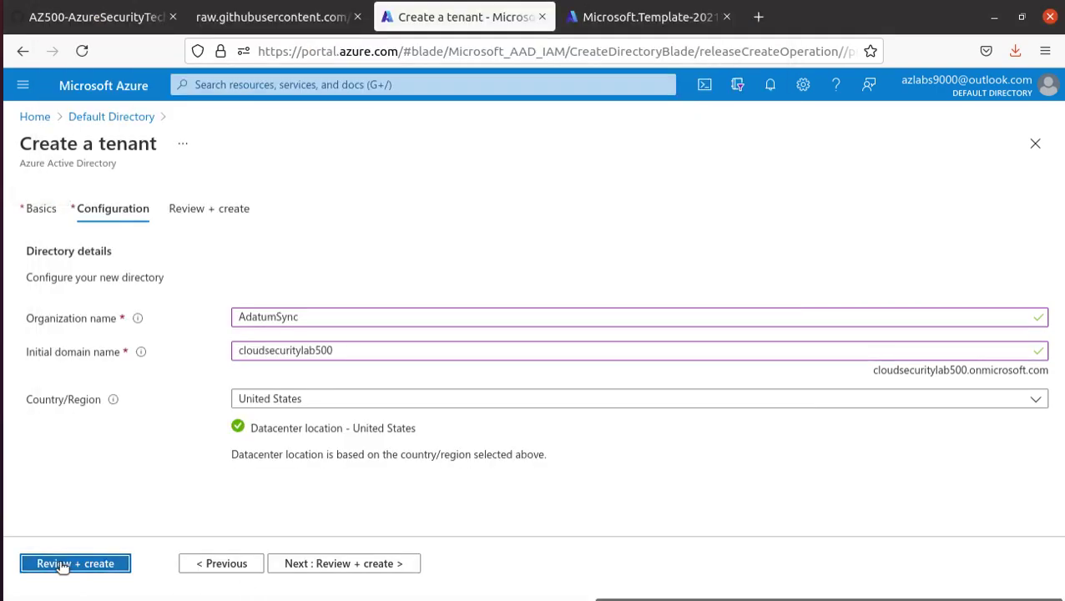
{"action": "left_click", "coordinate": [113, 17]}
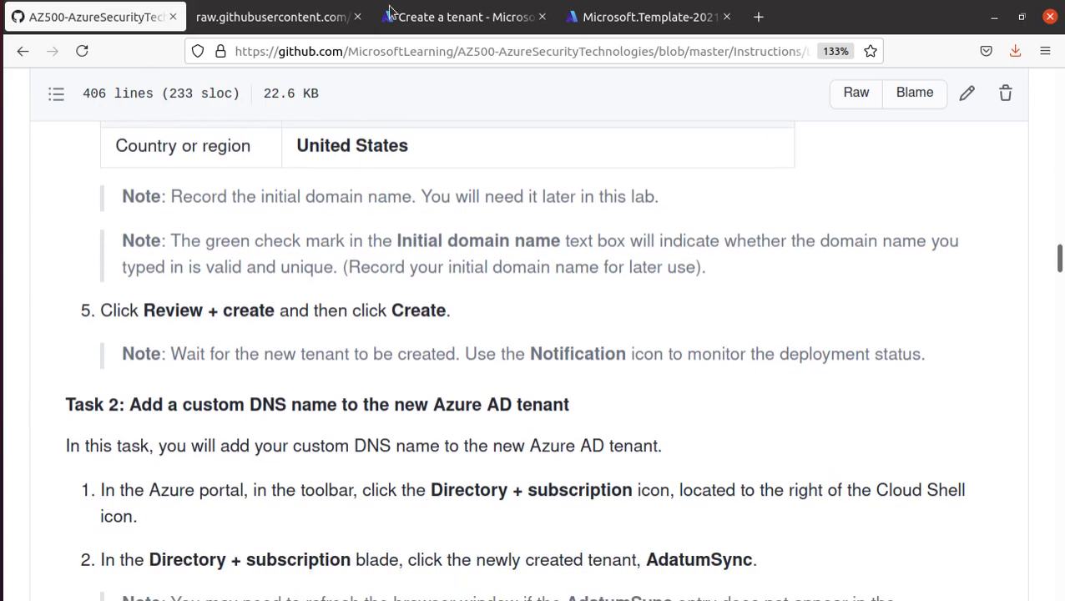
{"action": "left_click", "coordinate": [390, 12]}
{"action": "left_click", "coordinate": [62, 566]}
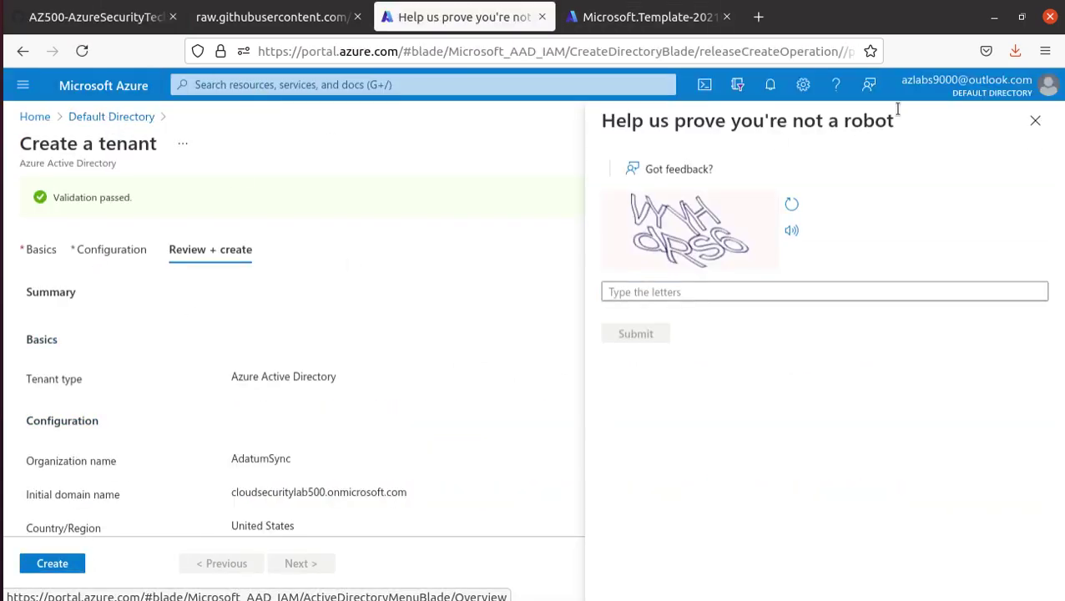
{"action": "left_click", "coordinate": [640, 290]}
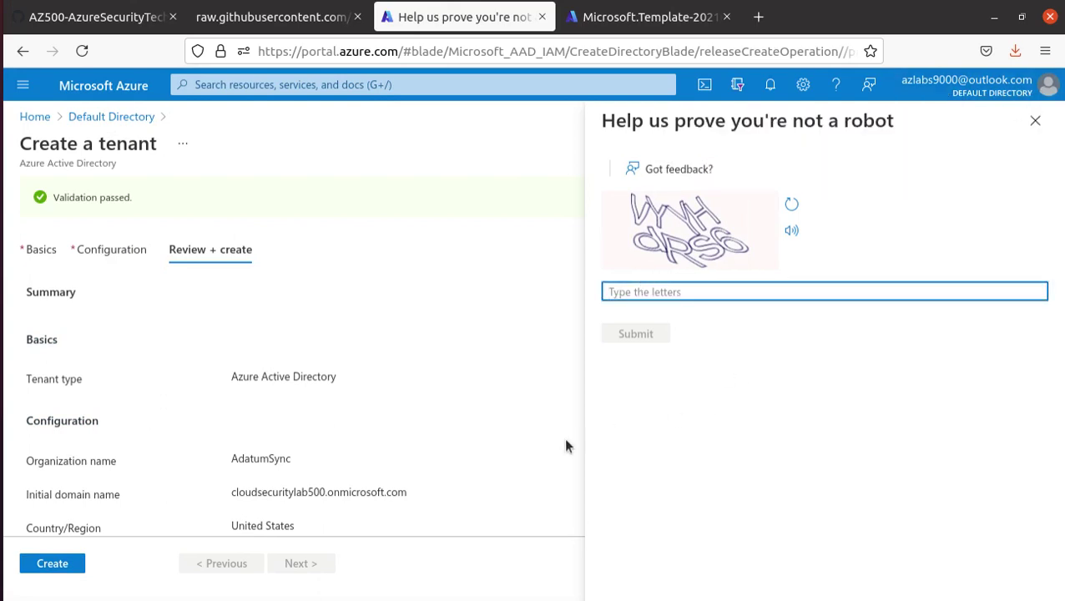
{"action": "type", "text": "V"}
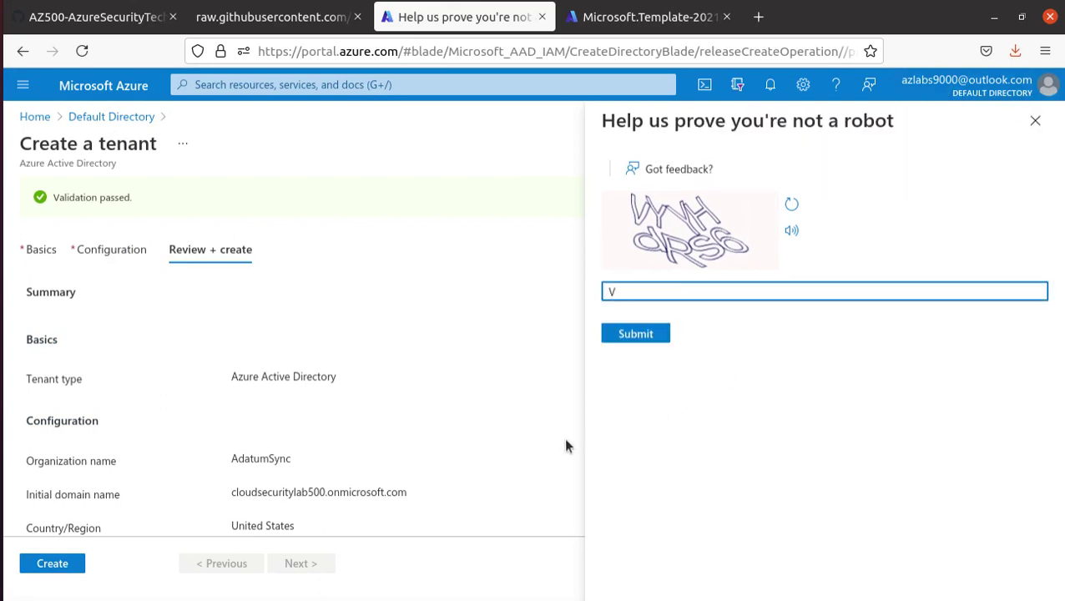
{"action": "type", "text": "YYHdRS6"}
{"action": "left_click", "coordinate": [638, 330]}
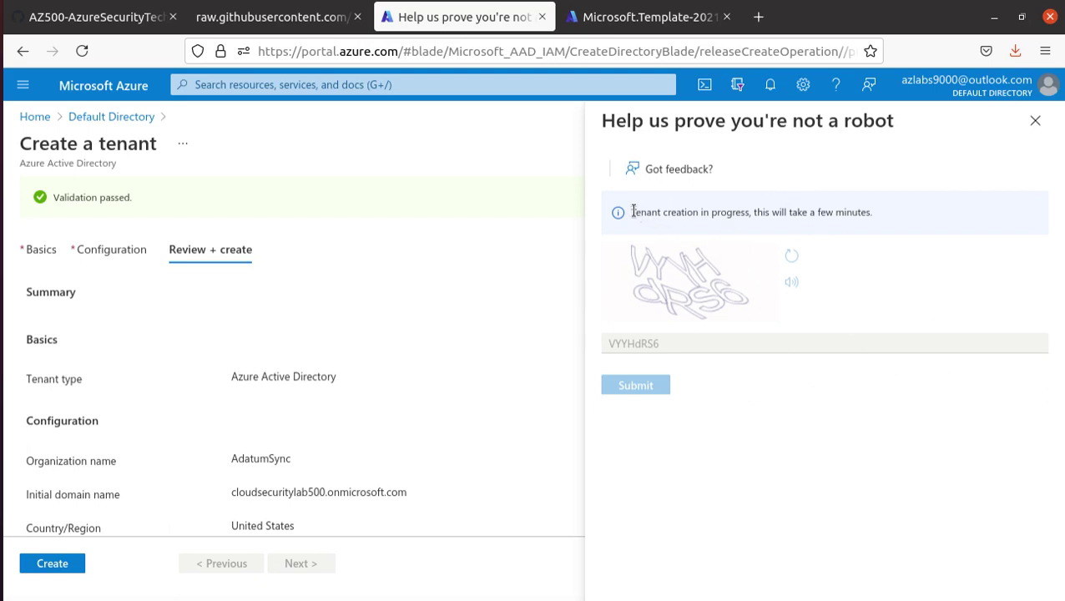
{"action": "left_click_drag", "start_coordinate": [632, 212], "coordinate": [887, 227]}
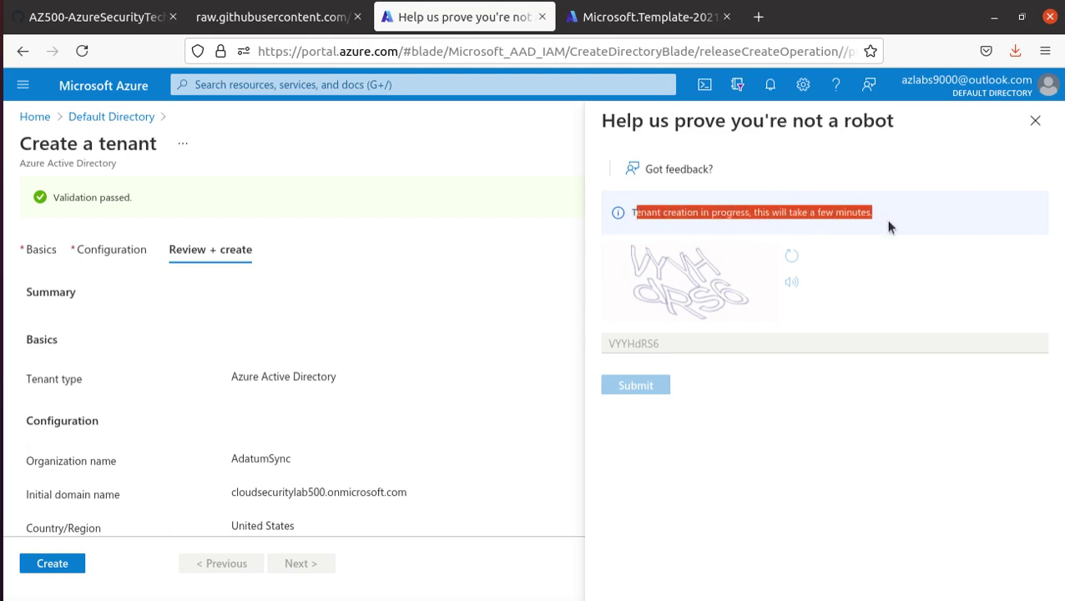
{"action": "left_click", "coordinate": [62, 18]}
{"action": "scroll", "coordinate": [192, 399], "scroll_direction": "down", "scroll_amount": 4}
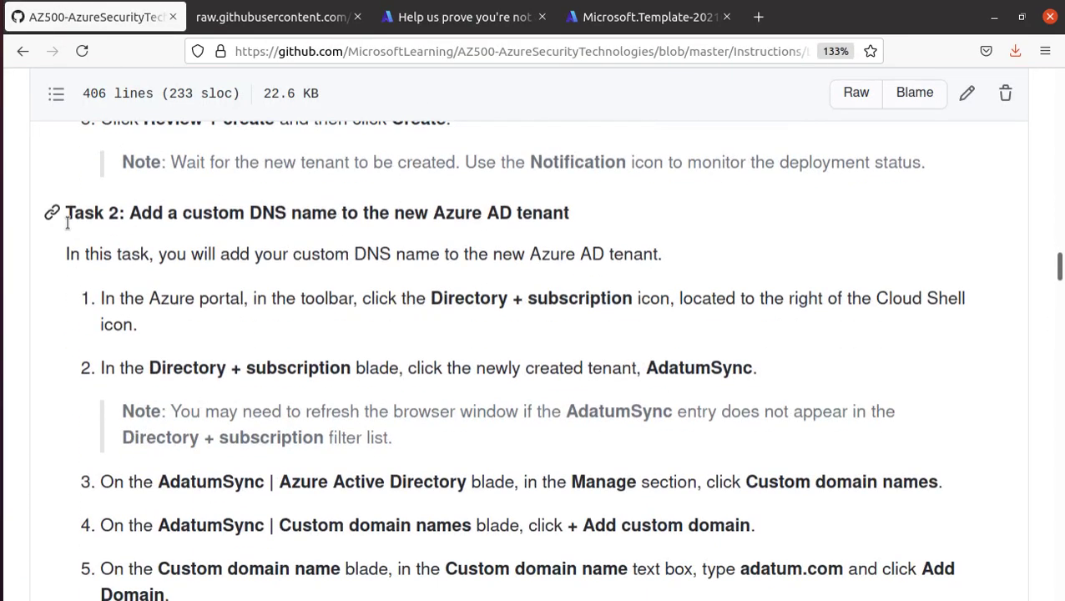
{"action": "left_click_drag", "start_coordinate": [66, 212], "coordinate": [637, 215]}
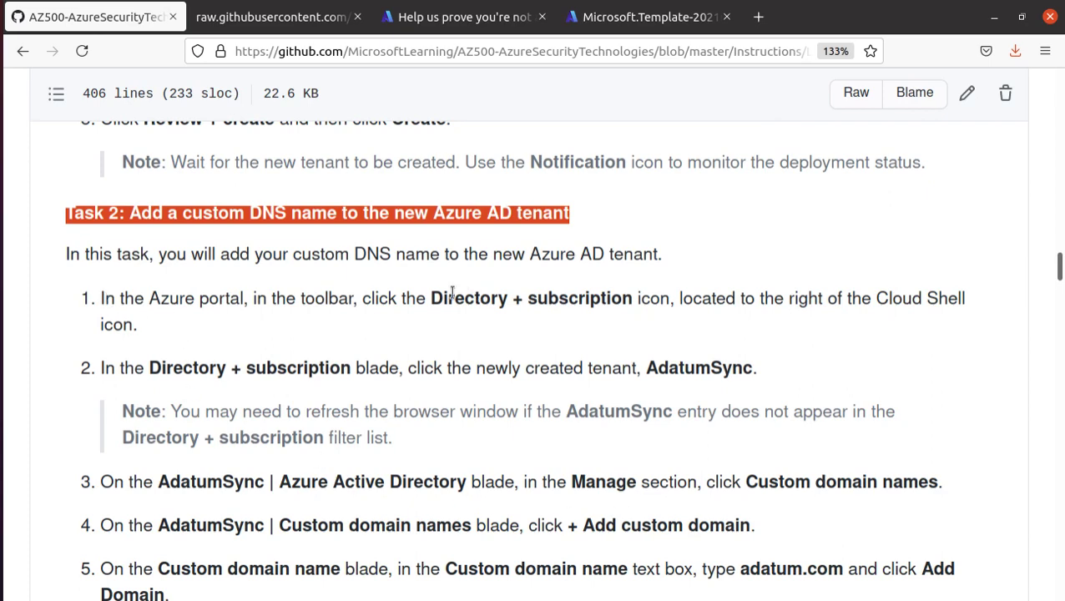
{"action": "left_click_drag", "start_coordinate": [448, 298], "coordinate": [642, 298]}
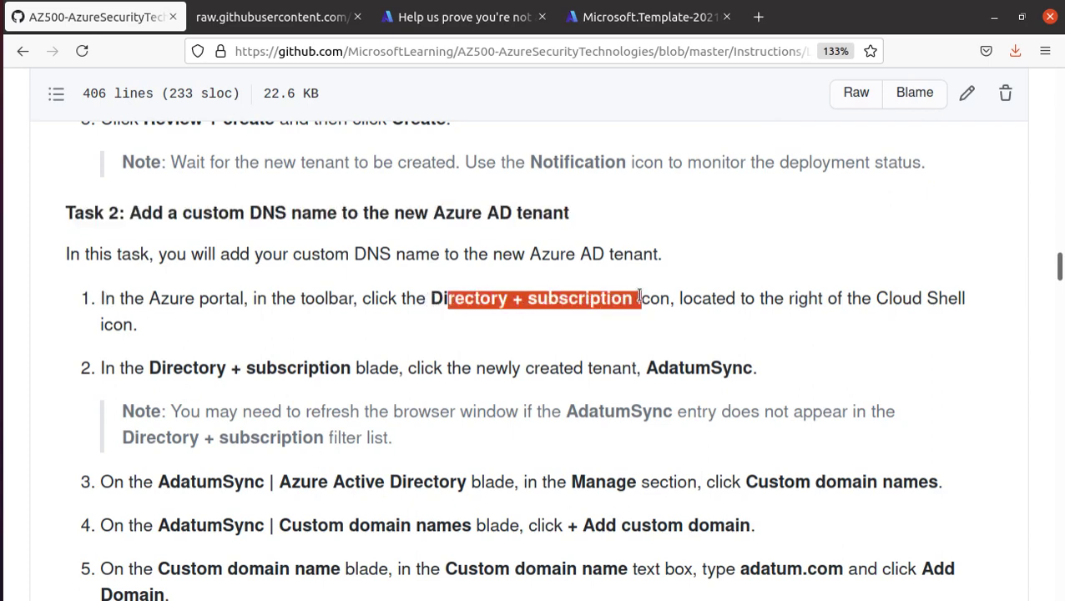
{"action": "left_click_drag", "start_coordinate": [645, 368], "coordinate": [745, 370]}
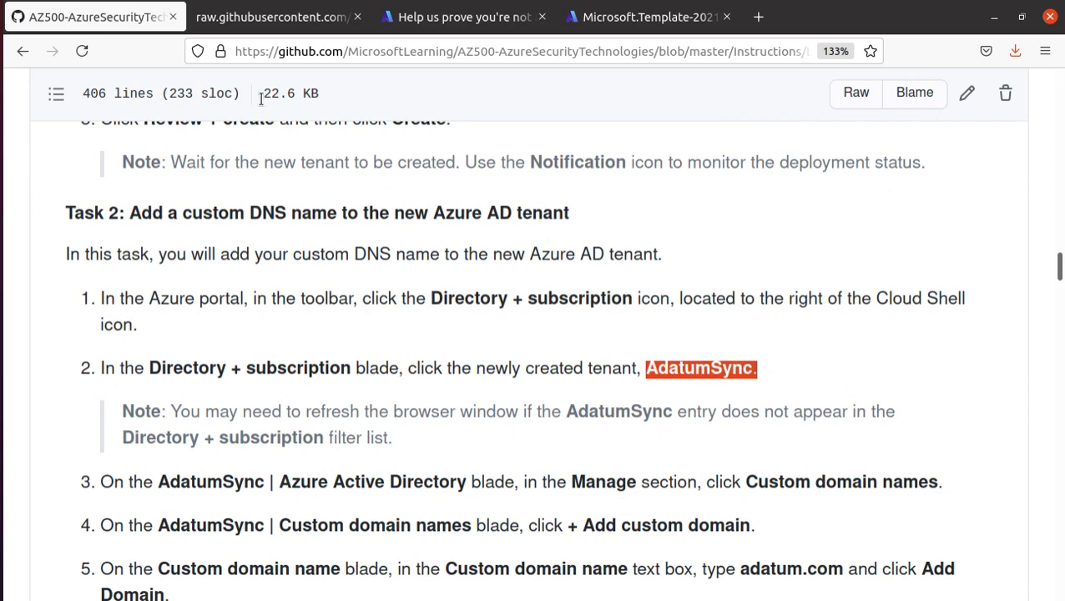
{"action": "left_click", "coordinate": [464, 17]}
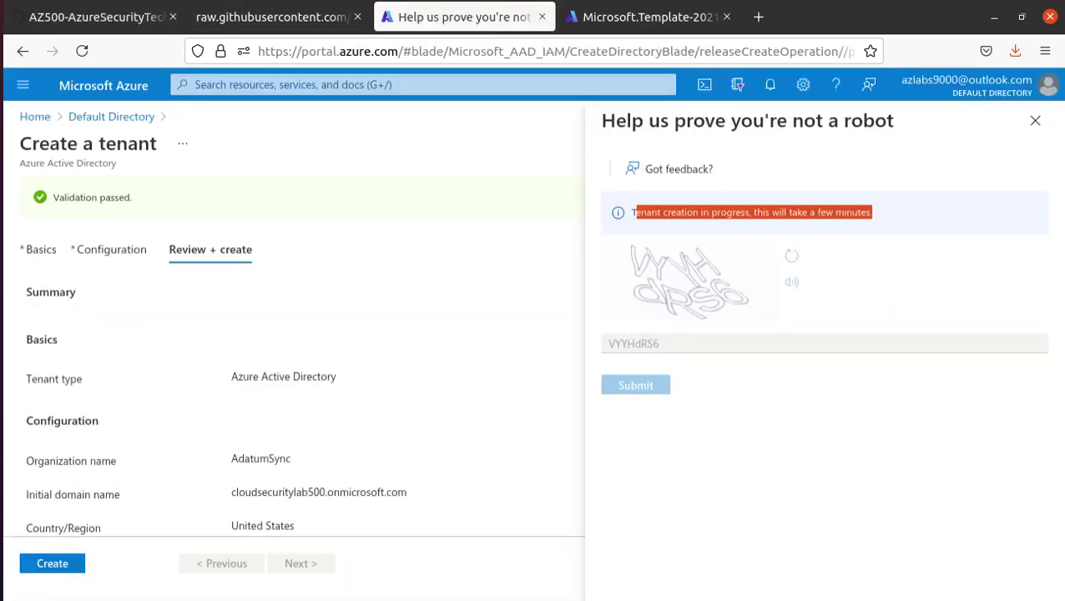
- From the account menu's directory list, favourite Default Directory and switch to AdatumSync
{"action": "left_click", "coordinate": [1, 251]}
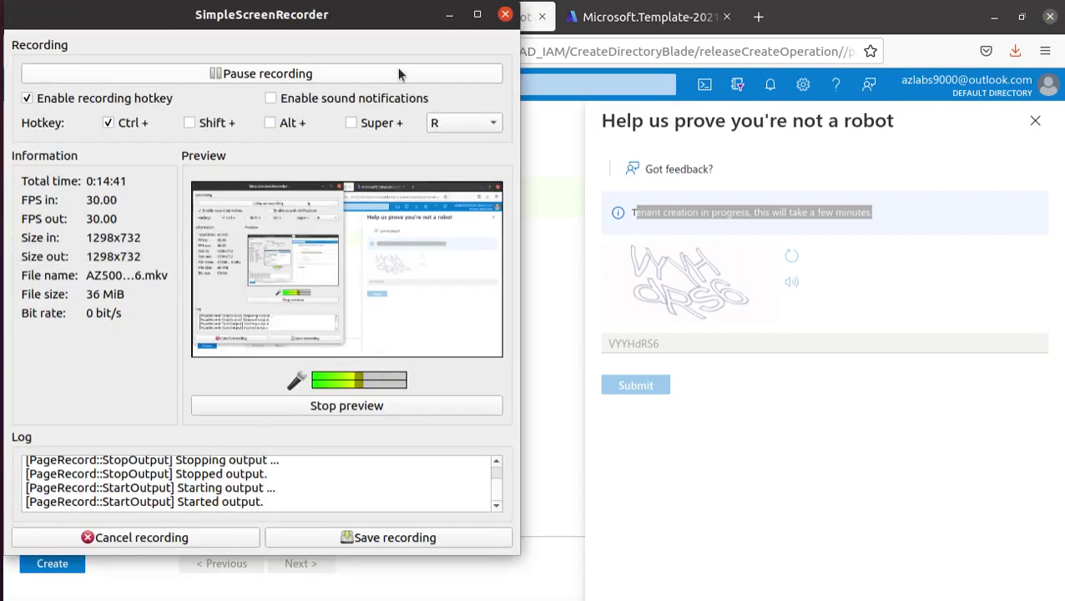
{"action": "left_click", "coordinate": [400, 74]}
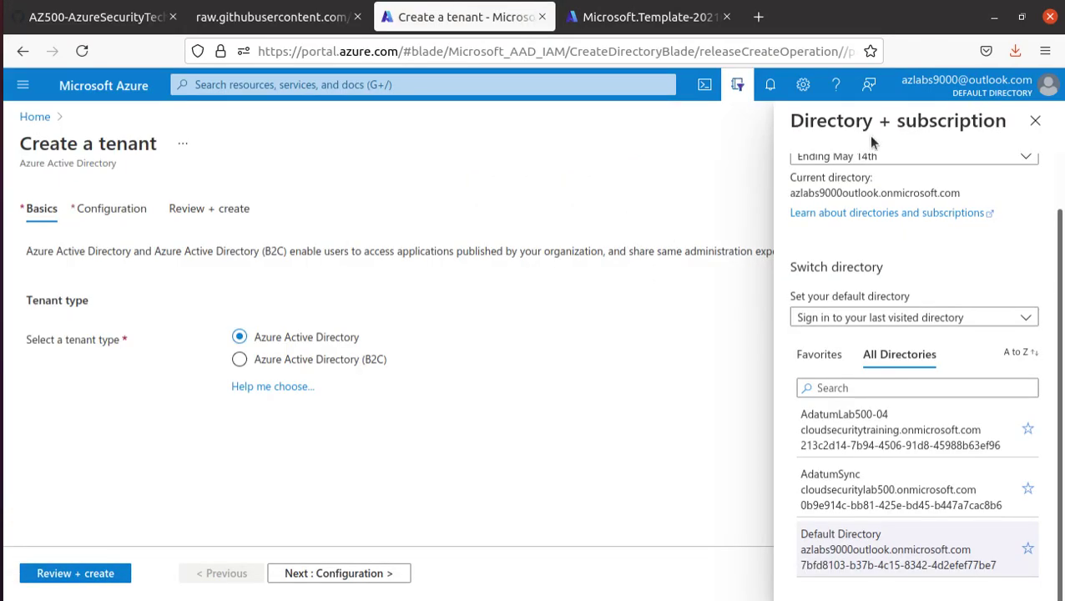
{"action": "left_click", "coordinate": [1035, 120]}
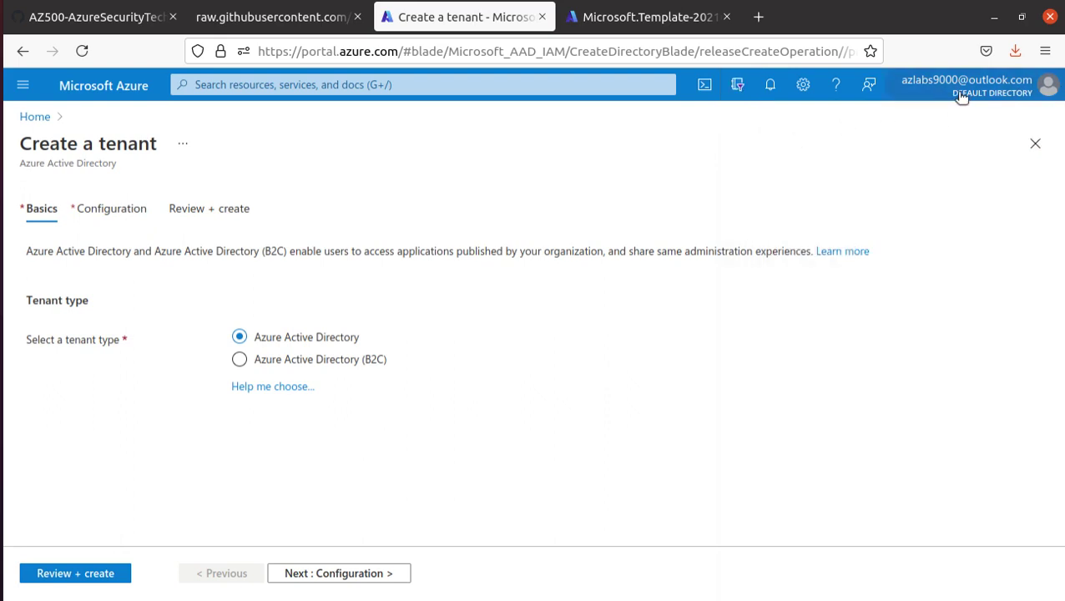
{"action": "left_click", "coordinate": [1018, 91]}
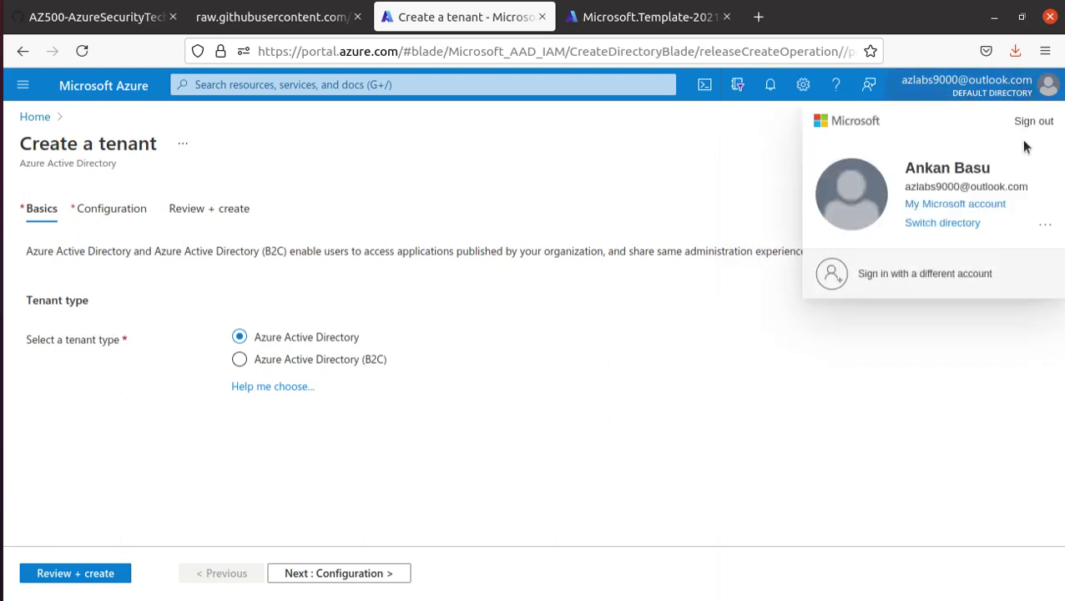
{"action": "left_click", "coordinate": [951, 224]}
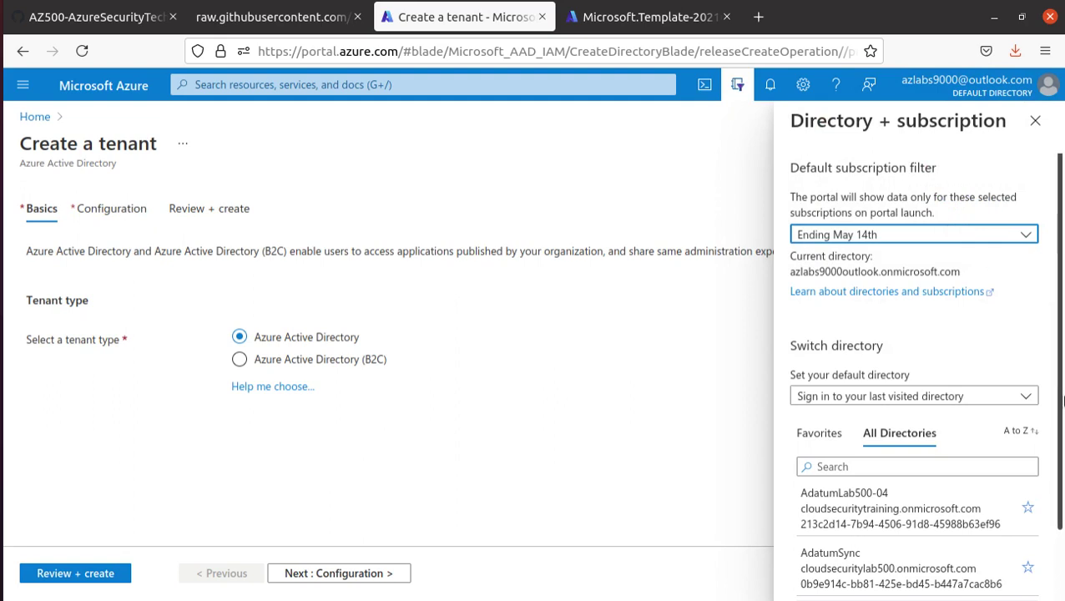
{"action": "scroll", "coordinate": [991, 458], "scroll_direction": "down", "scroll_amount": 2}
{"action": "scroll", "coordinate": [990, 459], "scroll_direction": "down", "scroll_amount": 1}
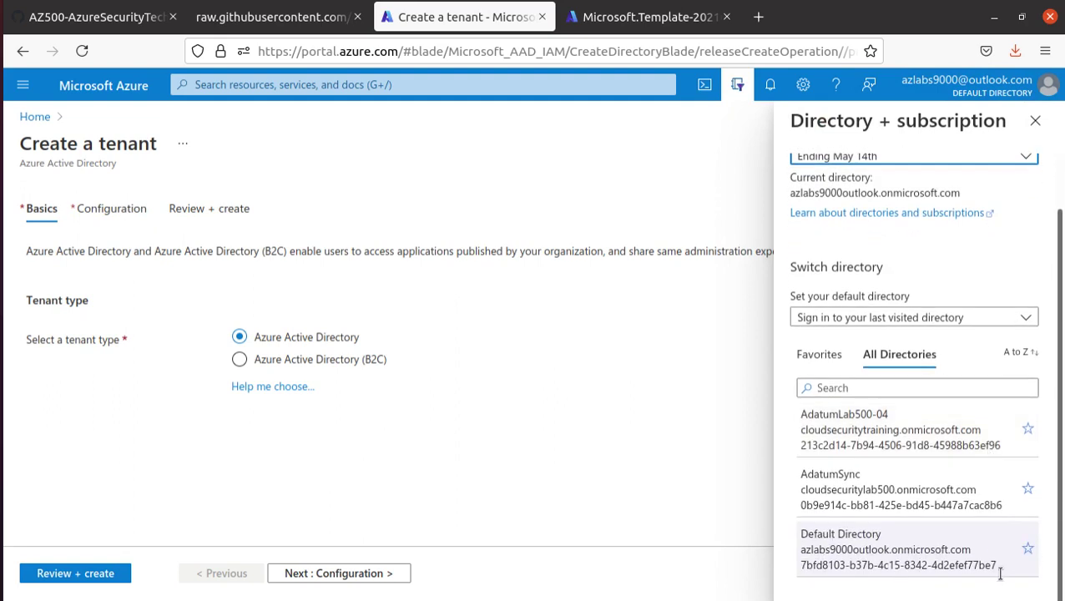
{"action": "left_click", "coordinate": [1027, 548]}
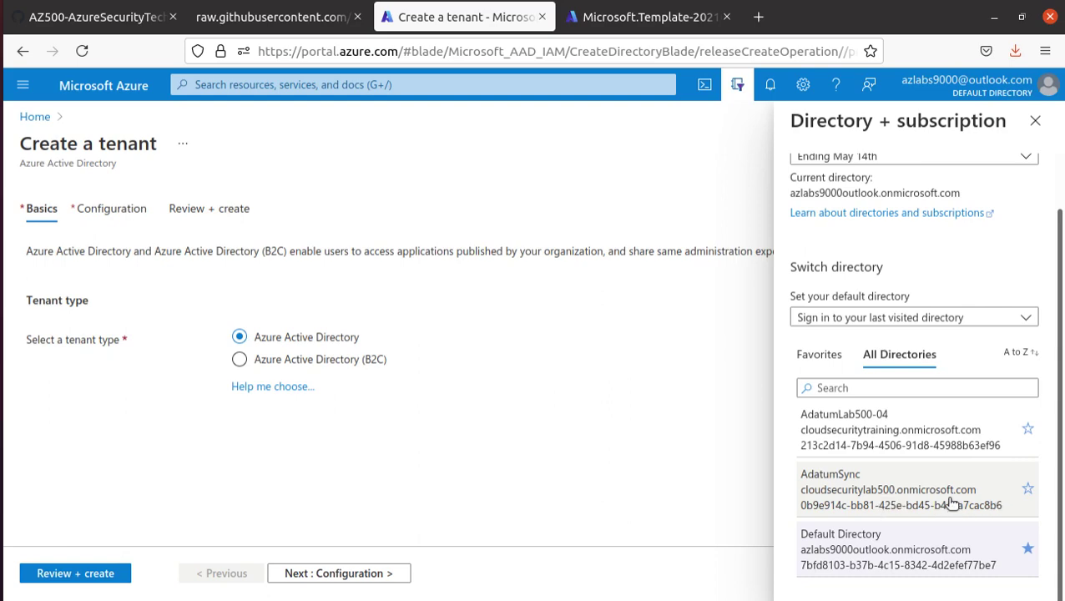
{"action": "left_click", "coordinate": [948, 499]}
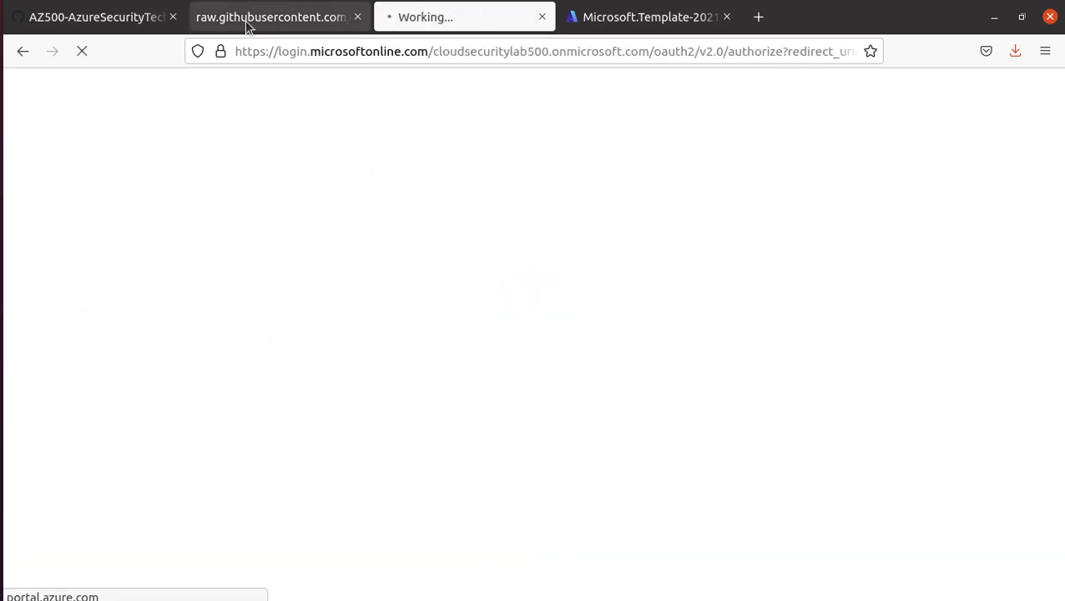
- Close the raw template tab, review Task 2 in the lab instructions, and return to Create a tenant
{"action": "left_click", "coordinate": [288, 25]}
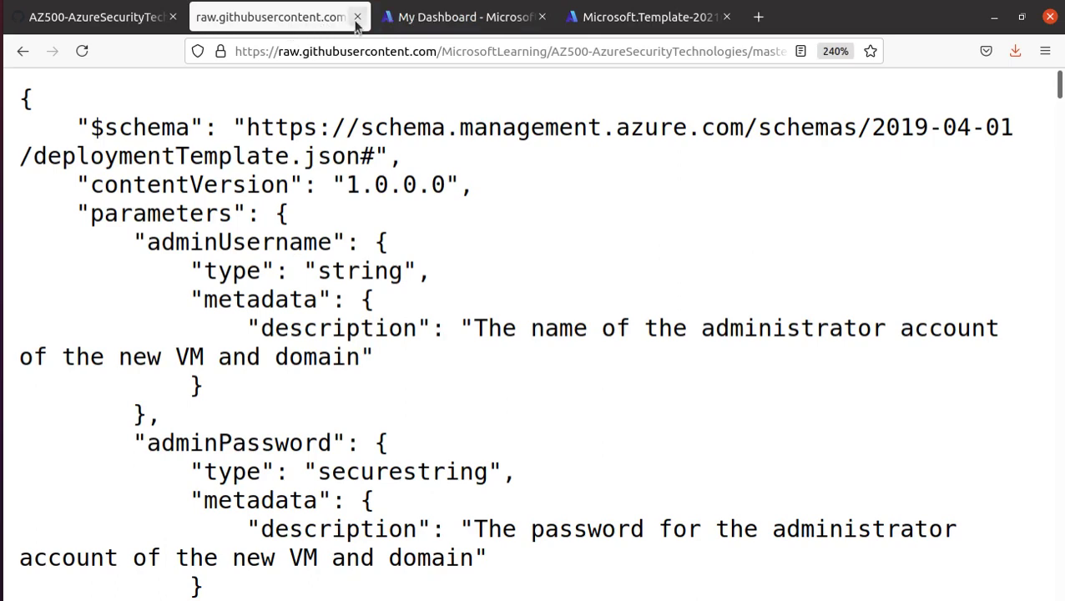
{"action": "left_click", "coordinate": [356, 17]}
{"action": "left_click", "coordinate": [467, 19]}
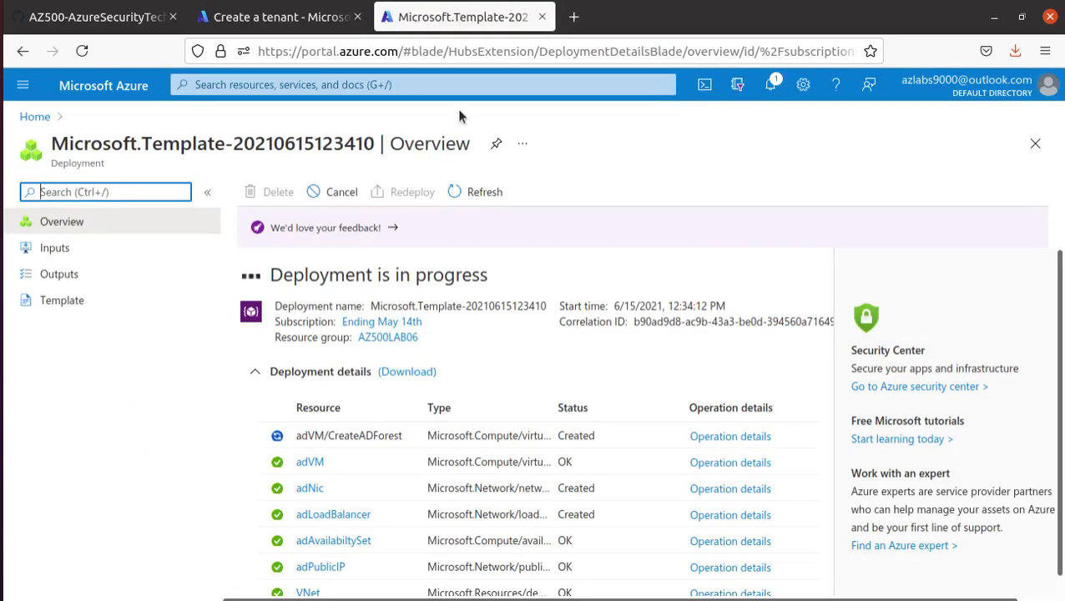
{"action": "scroll", "coordinate": [498, 319], "scroll_direction": "down", "scroll_amount": 1}
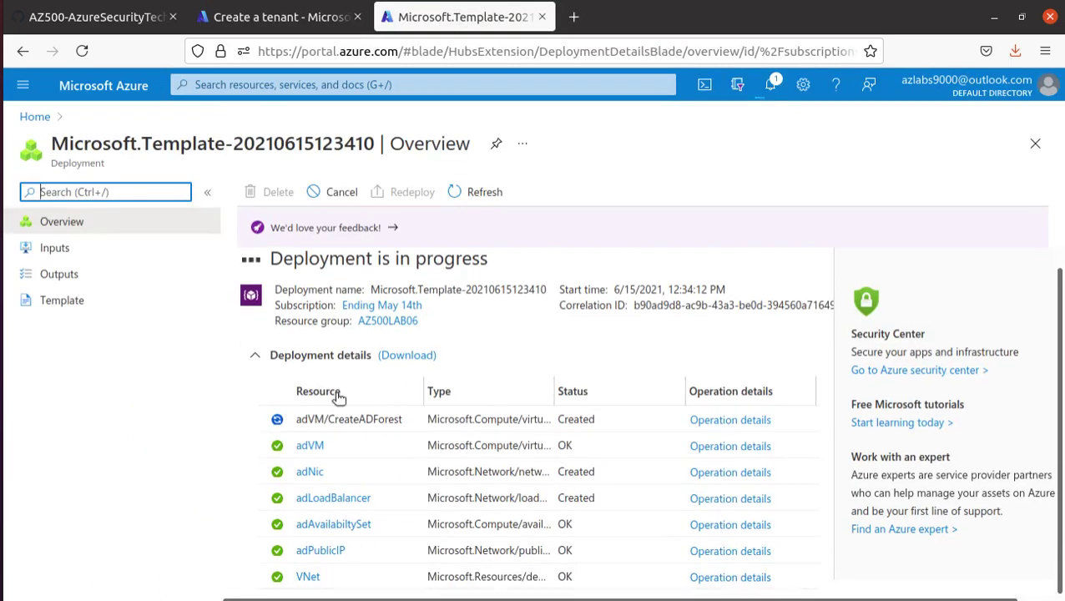
{"action": "left_click", "coordinate": [98, 18]}
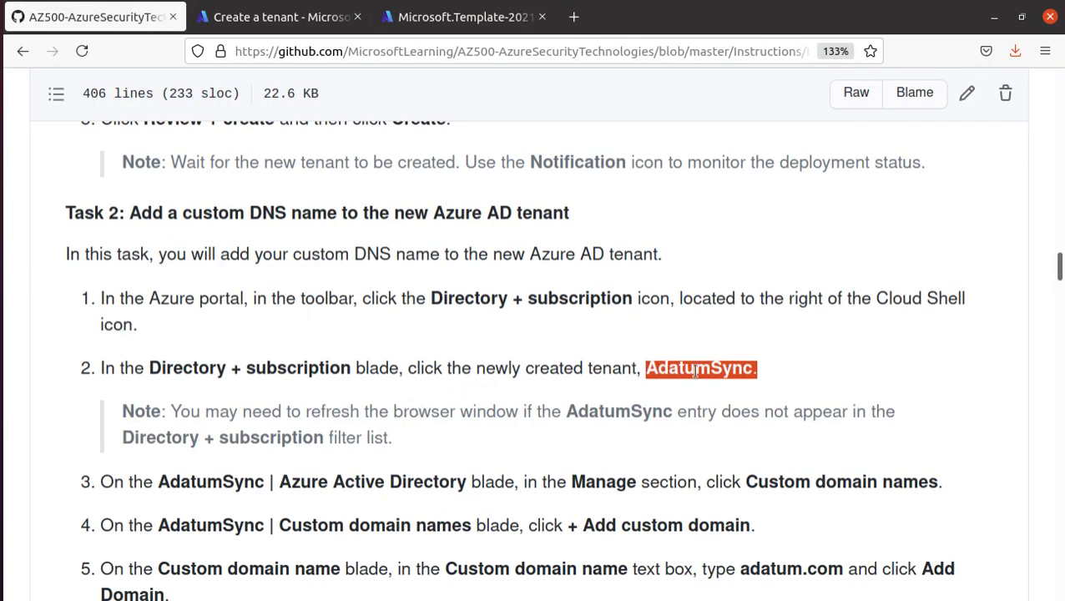
{"action": "scroll", "coordinate": [697, 370], "scroll_direction": "down", "scroll_amount": 5}
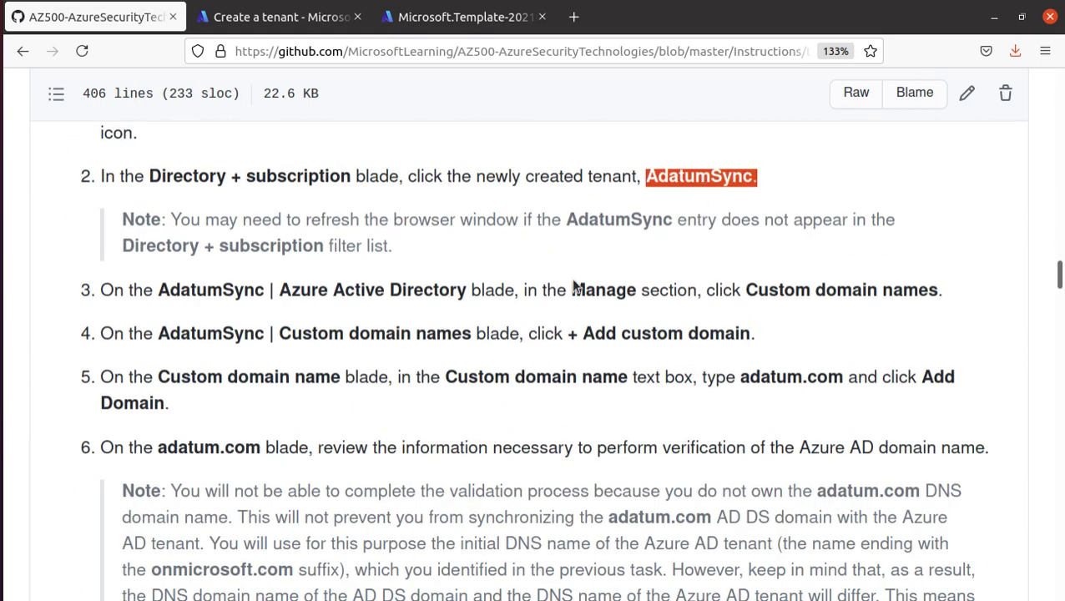
{"action": "left_click_drag", "start_coordinate": [571, 288], "coordinate": [641, 288]}
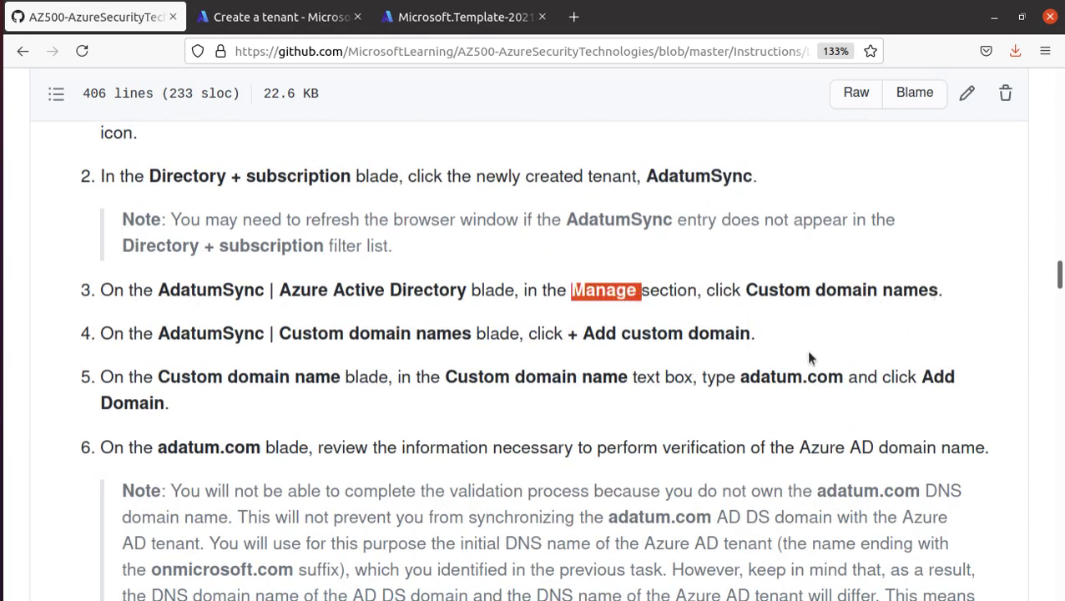
{"action": "left_click", "coordinate": [292, 24]}
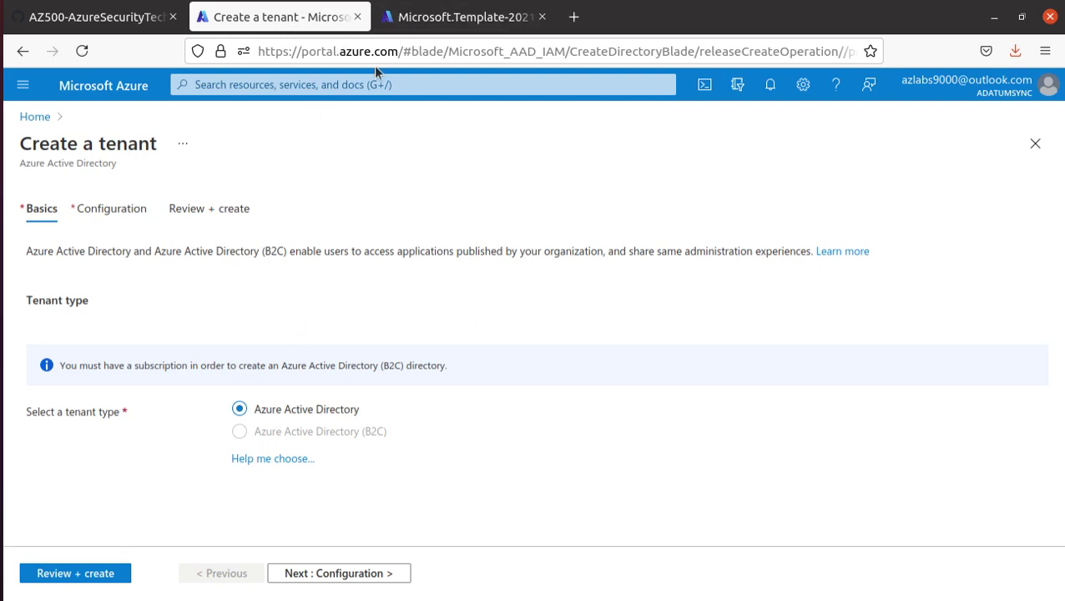
- From Home, search 'acti' to open Azure Active Directory, then open Custom domain names
{"action": "left_click", "coordinate": [37, 118]}
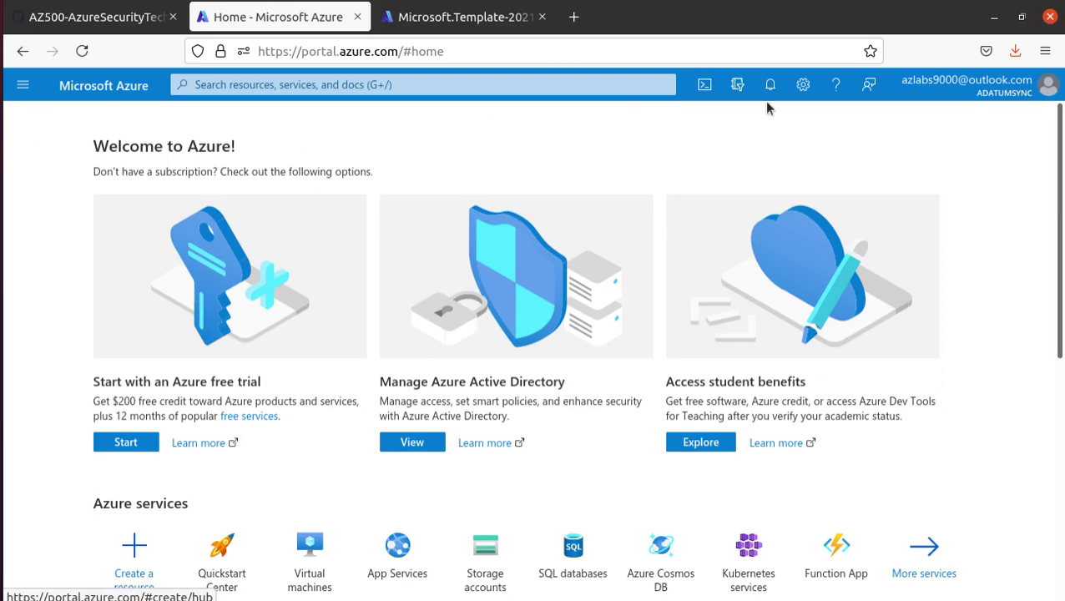
{"action": "scroll", "coordinate": [342, 184], "scroll_direction": "down", "scroll_amount": 5}
{"action": "scroll", "coordinate": [342, 359], "scroll_direction": "up", "scroll_amount": 3}
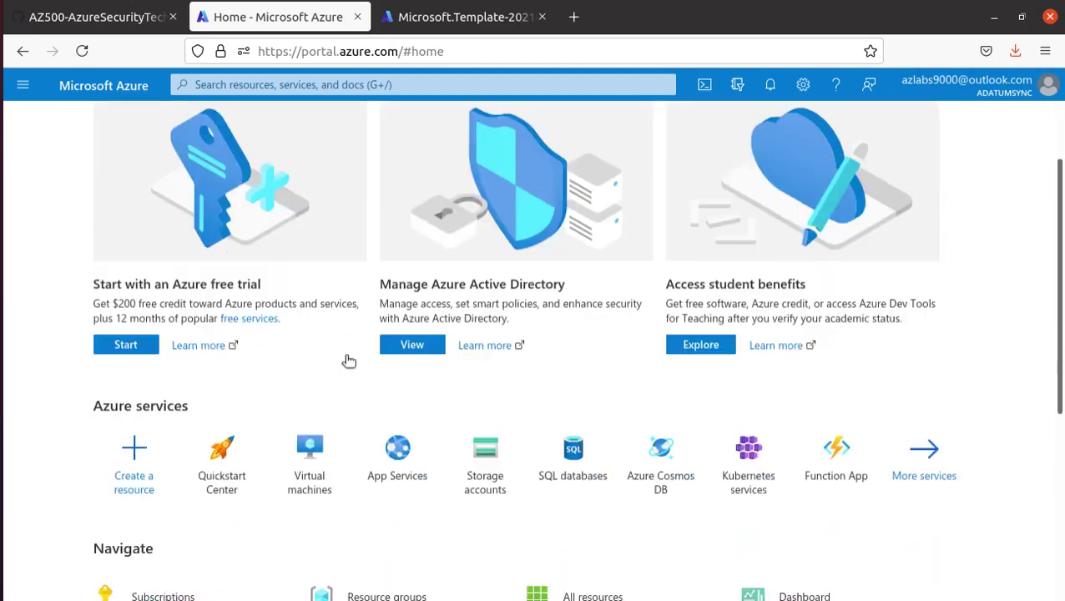
{"action": "scroll", "coordinate": [343, 357], "scroll_direction": "down", "scroll_amount": 4}
{"action": "scroll", "coordinate": [344, 356], "scroll_direction": "up", "scroll_amount": 5}
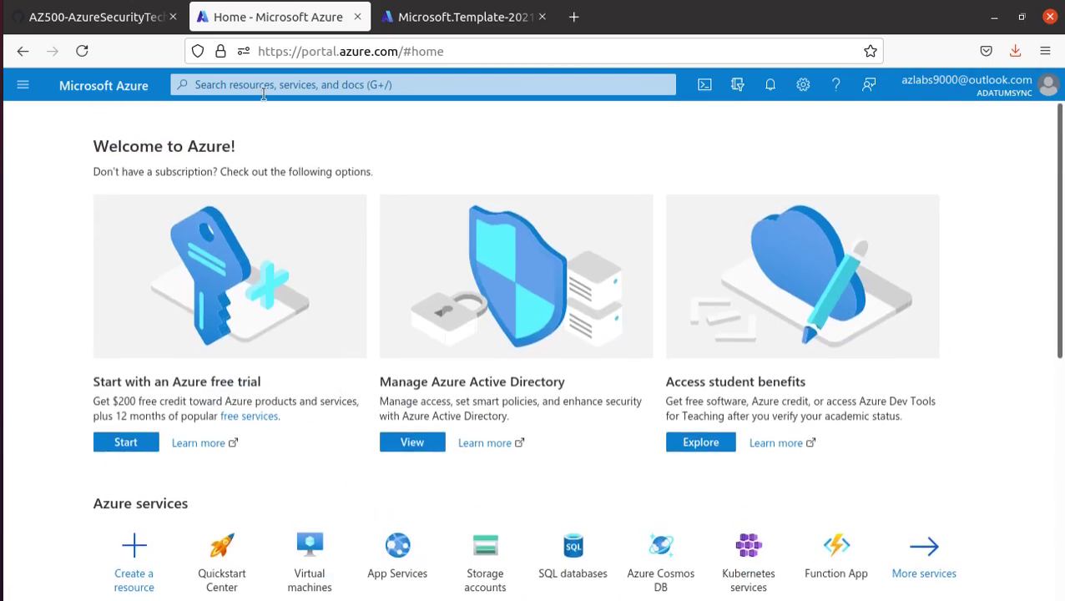
{"action": "left_click", "coordinate": [268, 83]}
{"action": "type", "text": "acti"}
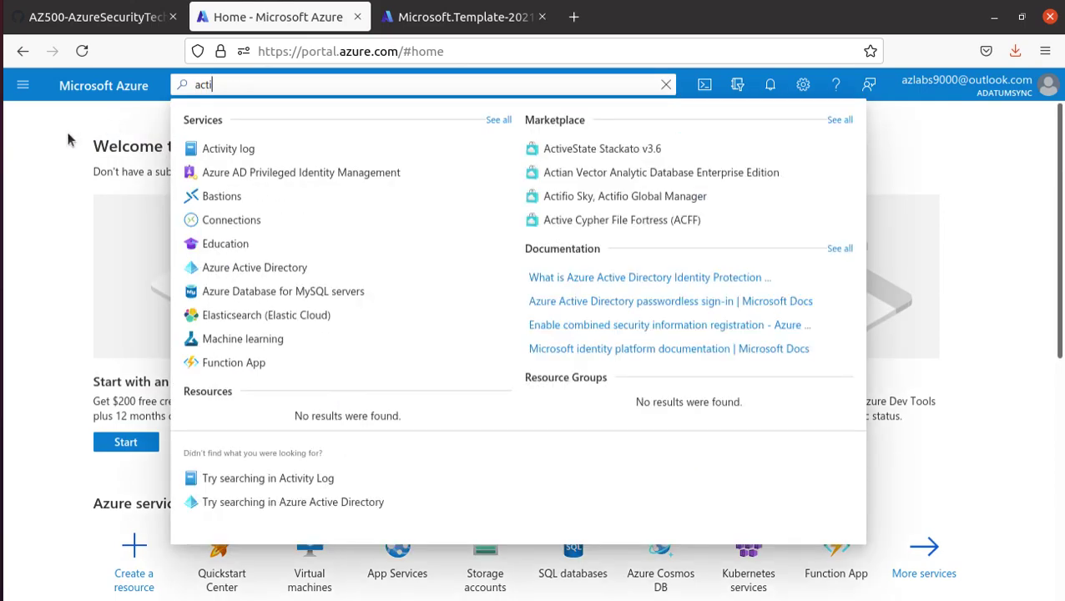
{"action": "left_click", "coordinate": [291, 267]}
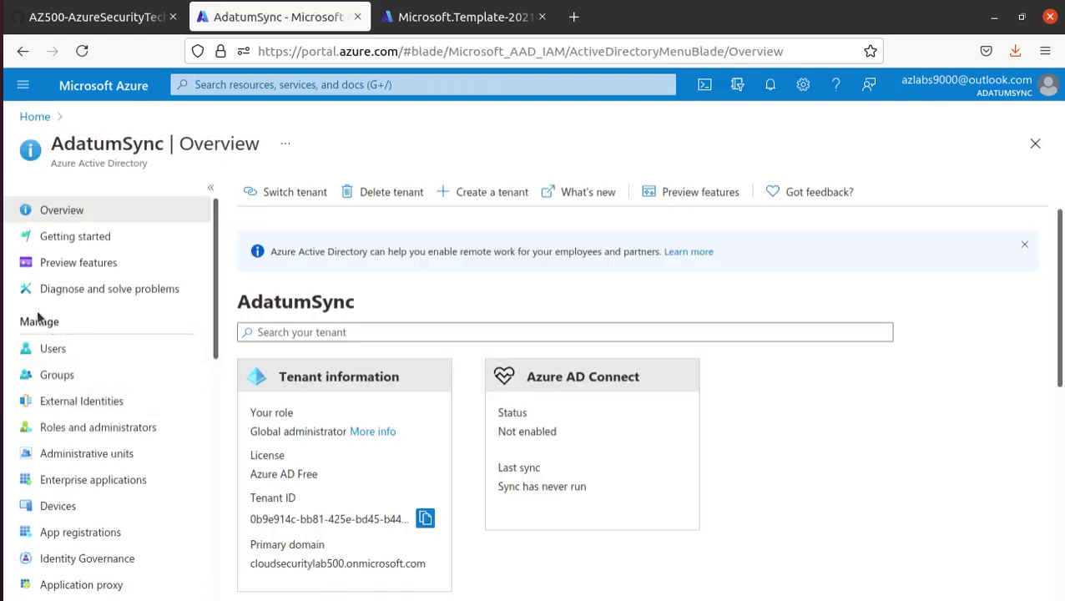
{"action": "scroll", "coordinate": [131, 422], "scroll_direction": "down", "scroll_amount": 2}
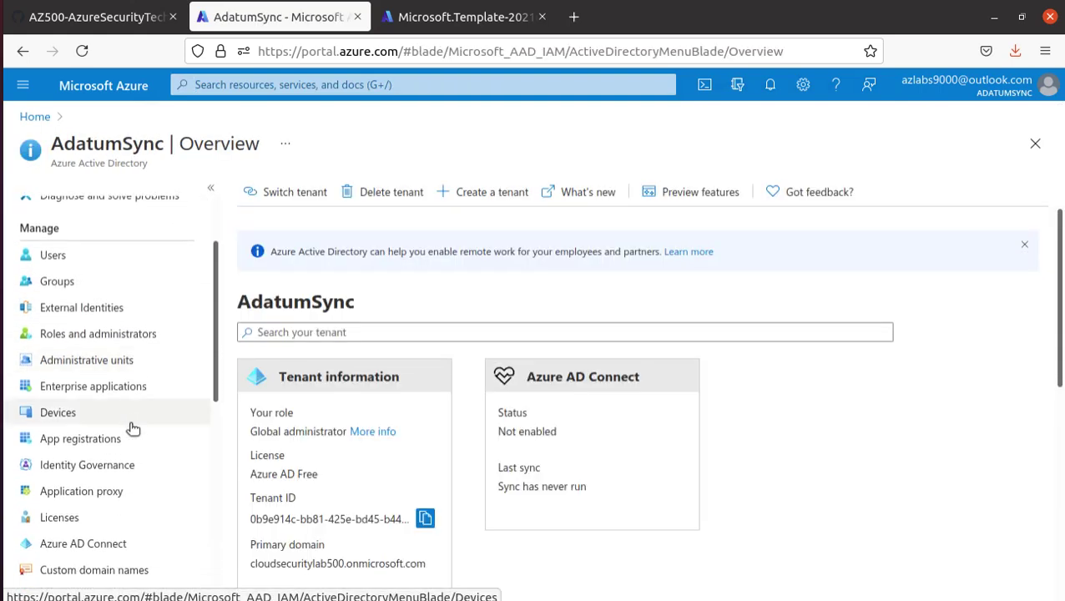
{"action": "scroll", "coordinate": [131, 422], "scroll_direction": "down", "scroll_amount": 2}
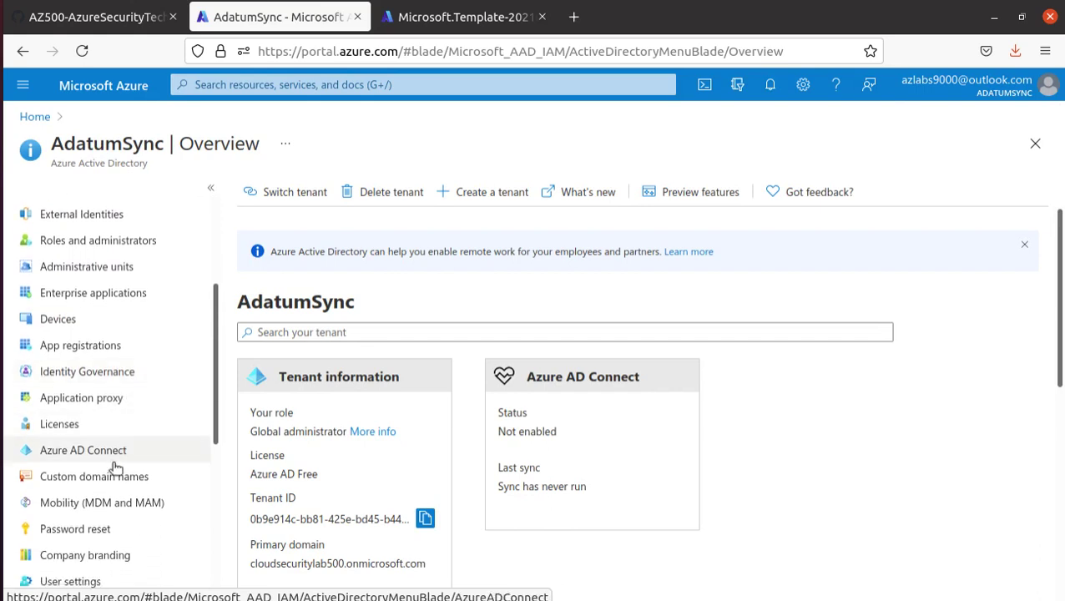
{"action": "left_click", "coordinate": [112, 477]}
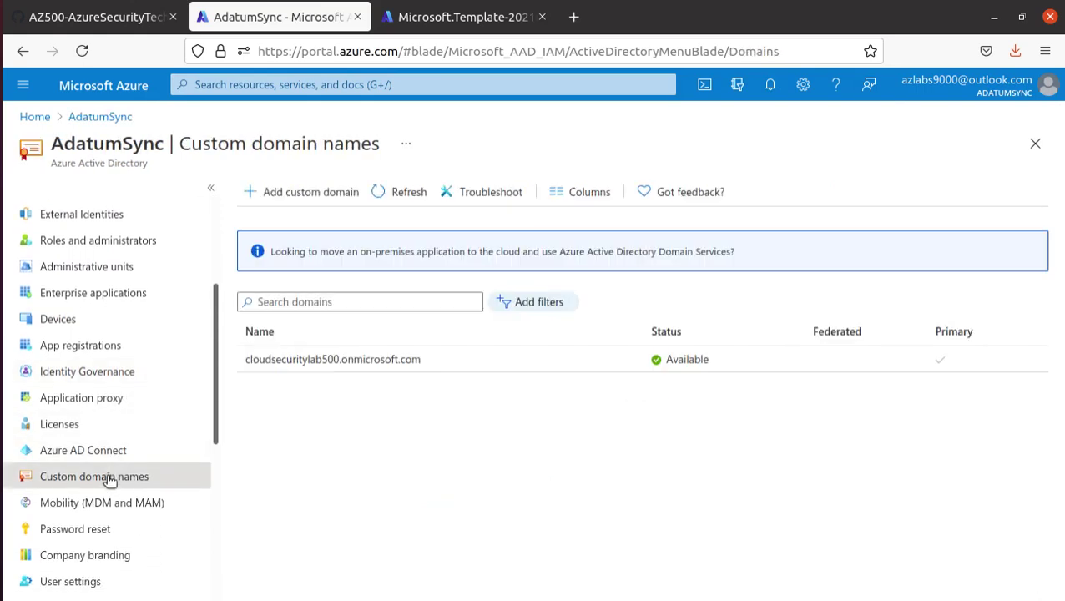
- Copy adatum.com from lab step 5 and add it as a new custom domain name
{"action": "left_click", "coordinate": [319, 197]}
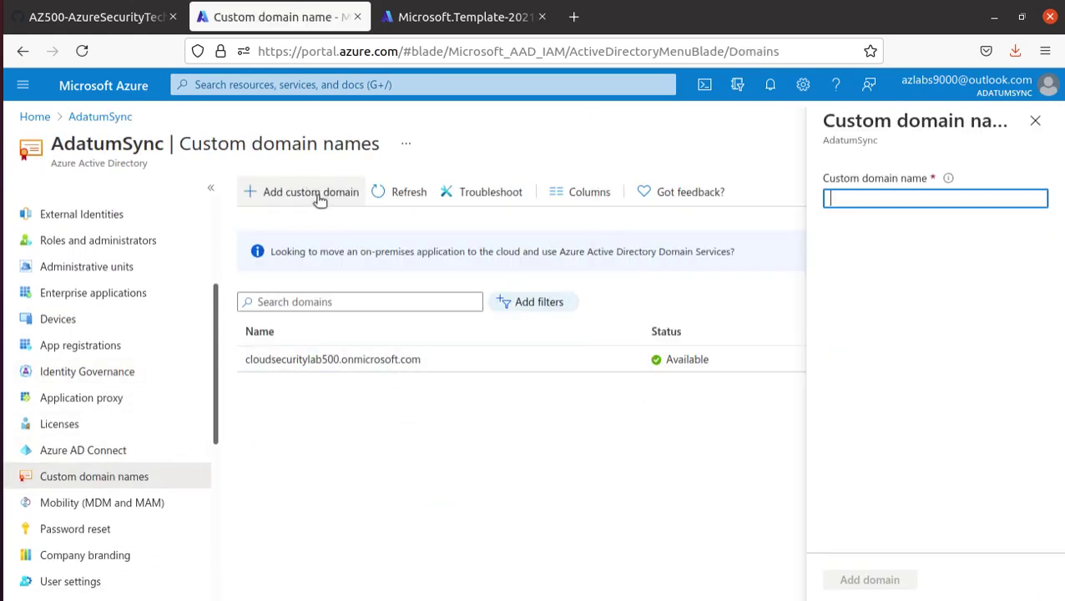
{"action": "left_click", "coordinate": [121, 17]}
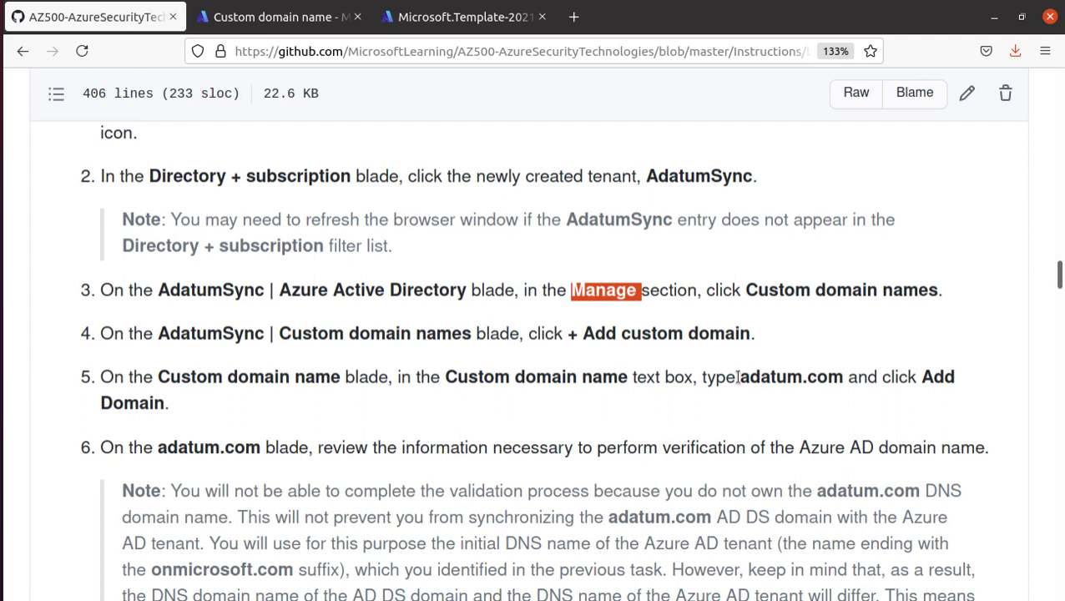
{"action": "left_click_drag", "start_coordinate": [739, 376], "coordinate": [843, 376]}
{"action": "right_click", "coordinate": [824, 379]}
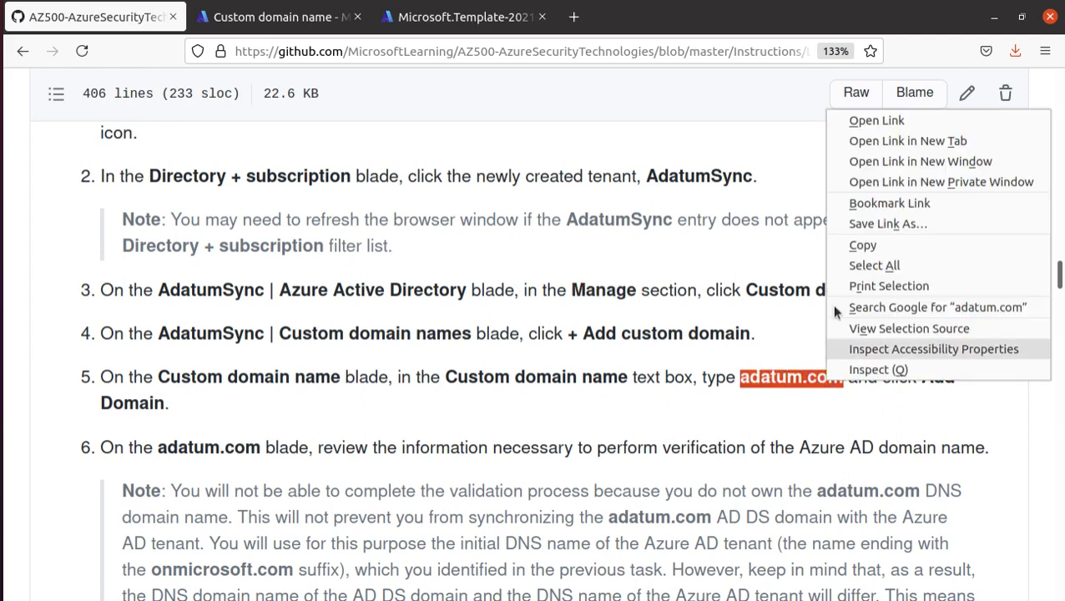
{"action": "left_click", "coordinate": [918, 244]}
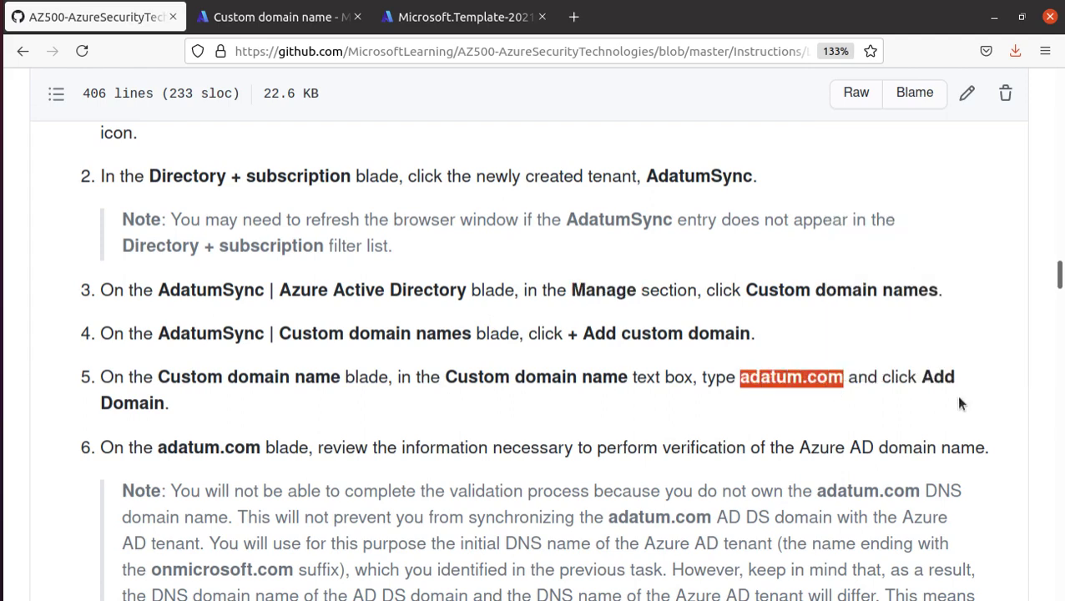
{"action": "left_click", "coordinate": [269, 18]}
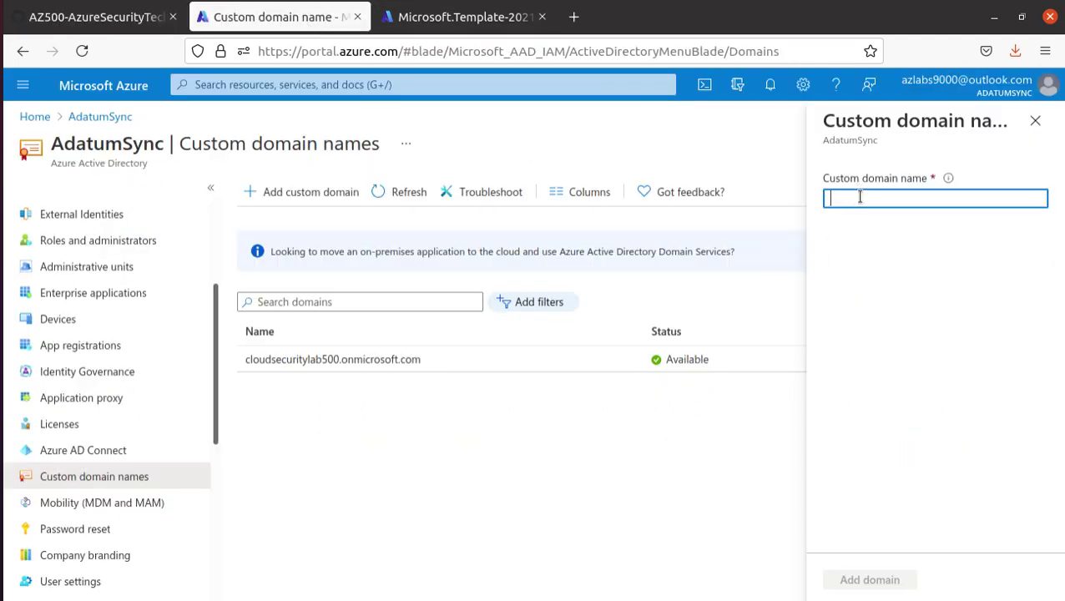
{"action": "right_click", "coordinate": [860, 197]}
{"action": "left_click", "coordinate": [943, 291]}
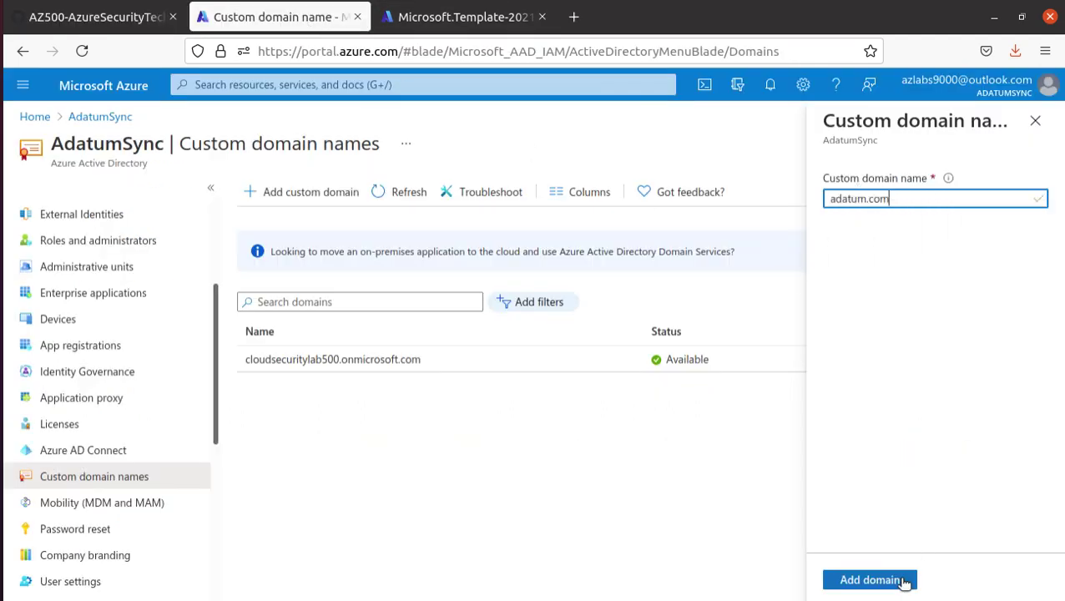
{"action": "left_click", "coordinate": [904, 580]}
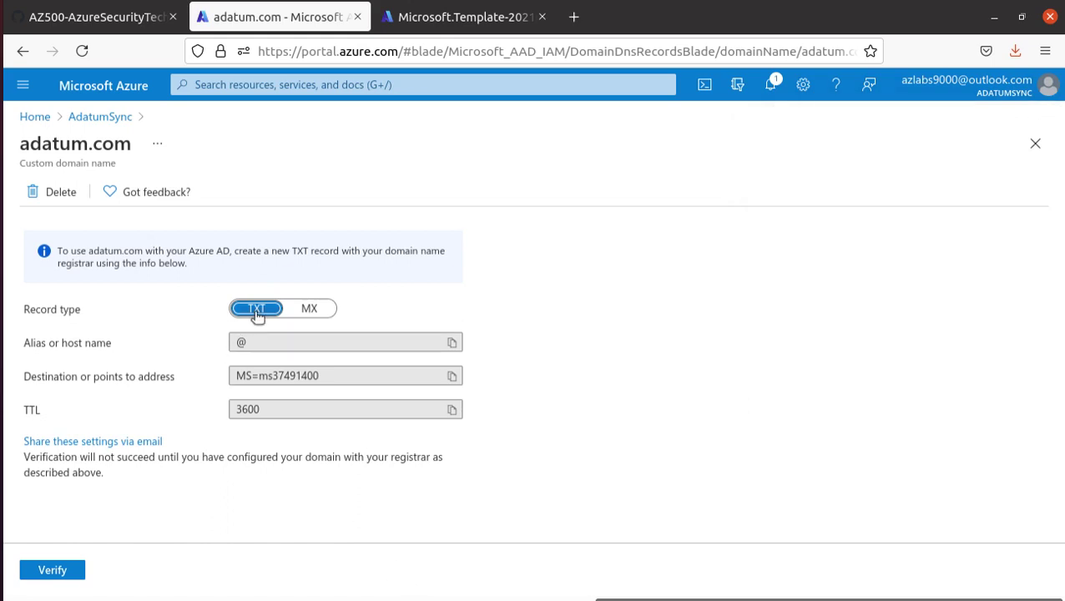
- Compare adatum.com's MX and TXT verification records, then highlight the lab's step 6 validation note
{"action": "left_click", "coordinate": [307, 310]}
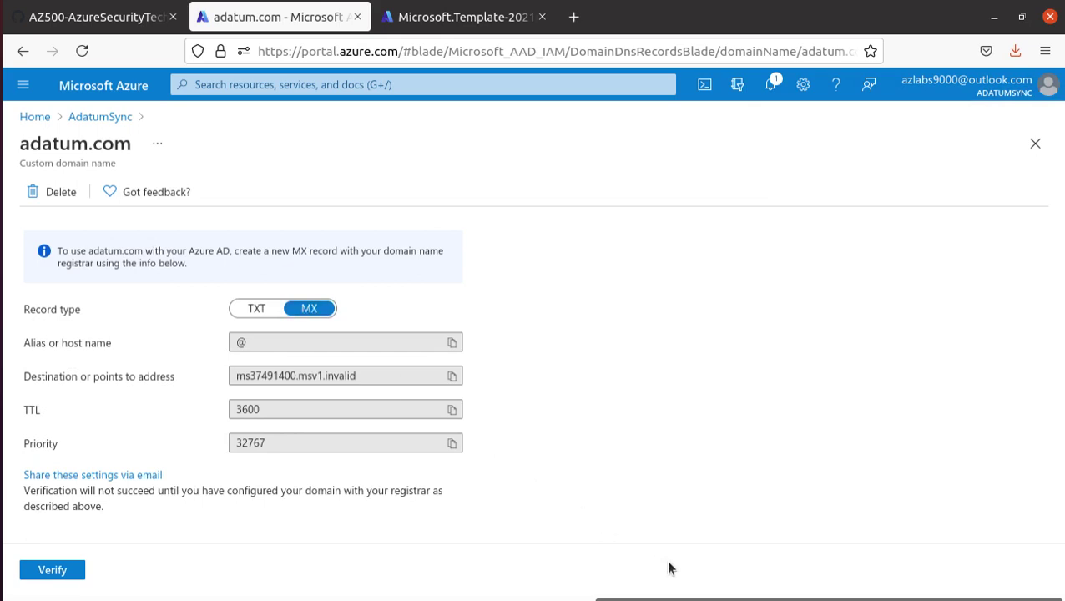
{"action": "left_click", "coordinate": [258, 311]}
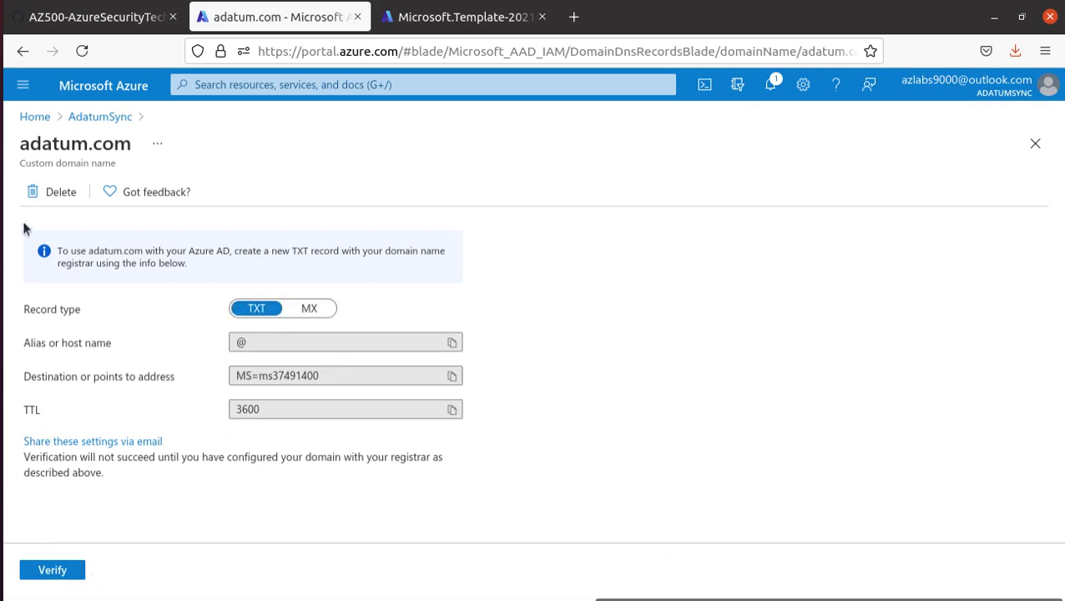
{"action": "left_click", "coordinate": [99, 17]}
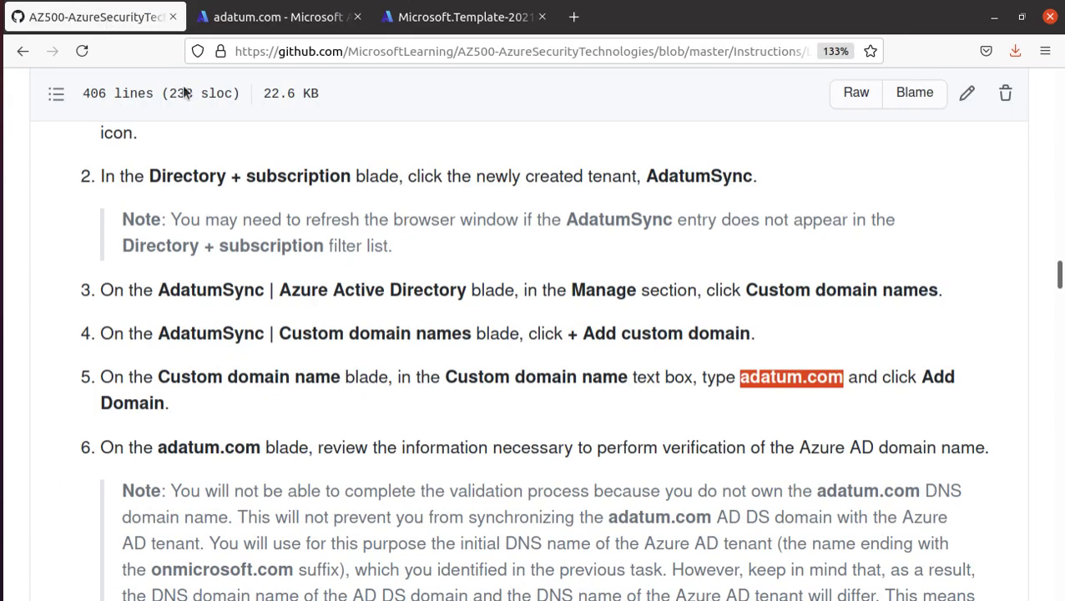
{"action": "scroll", "coordinate": [433, 370], "scroll_direction": "down", "scroll_amount": 5}
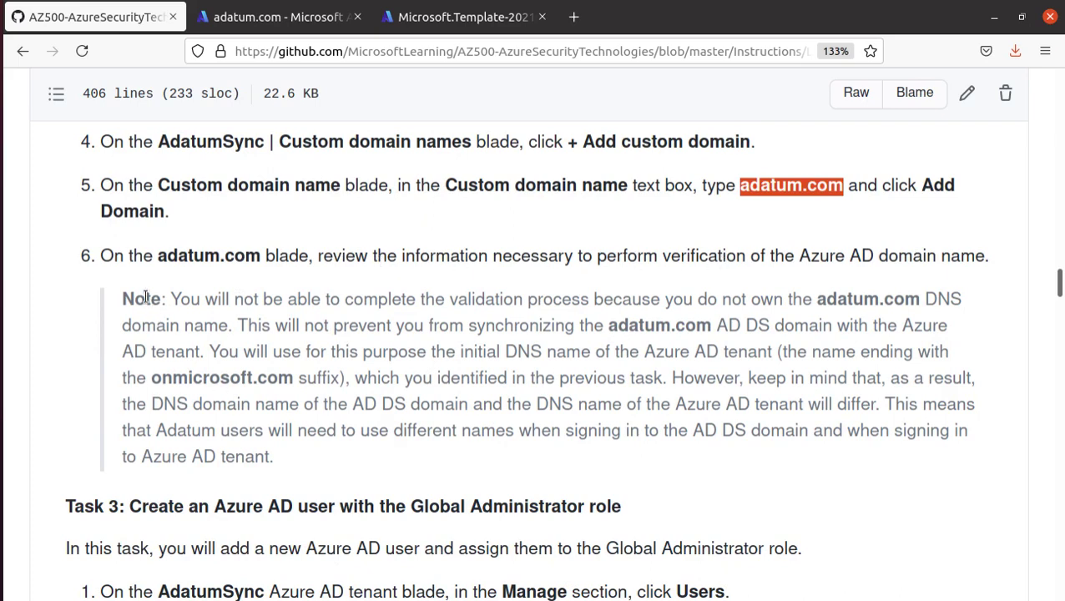
{"action": "left_click_drag", "start_coordinate": [164, 299], "coordinate": [920, 299]}
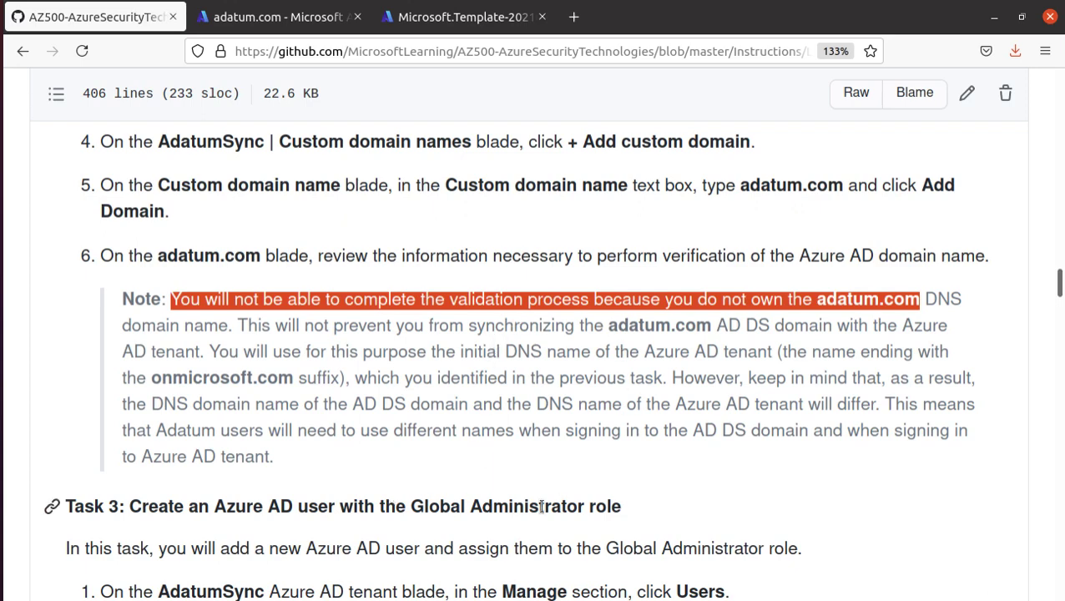
- Highlight the lab's Task 3 heading on creating a Global Administrator user, then return to the adatum.com domain page
{"action": "scroll", "coordinate": [317, 507], "scroll_direction": "down", "scroll_amount": 4}
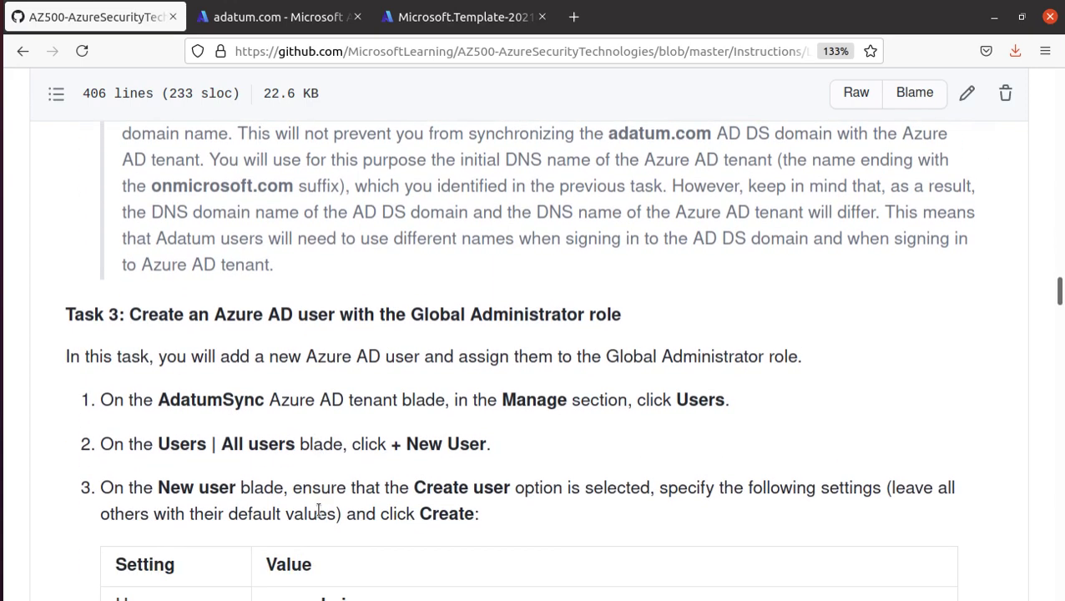
{"action": "left_click_drag", "start_coordinate": [131, 315], "coordinate": [702, 331]}
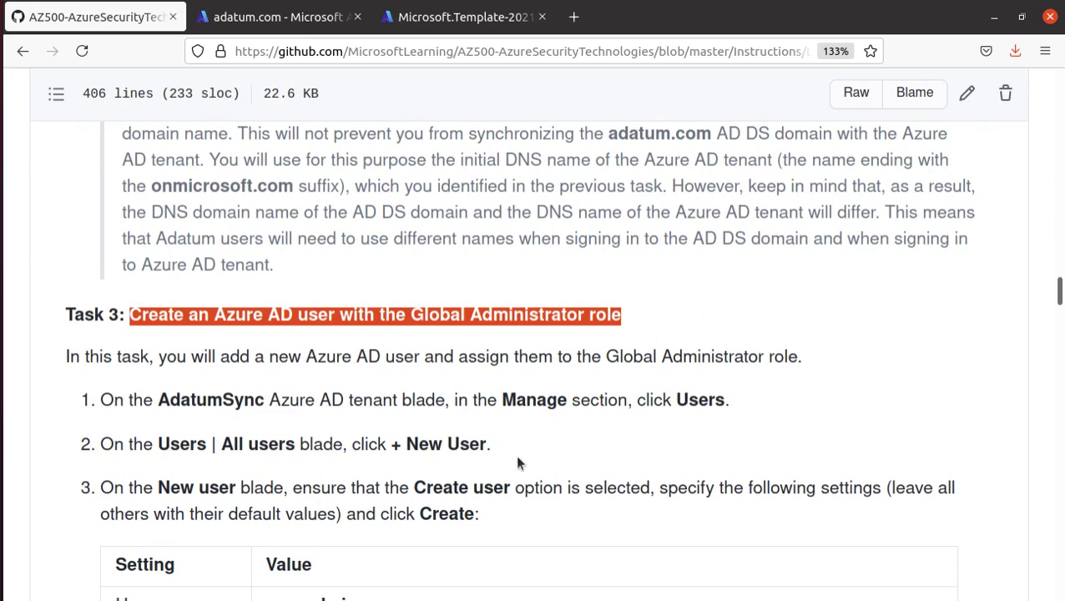
{"action": "left_click", "coordinate": [280, 17]}
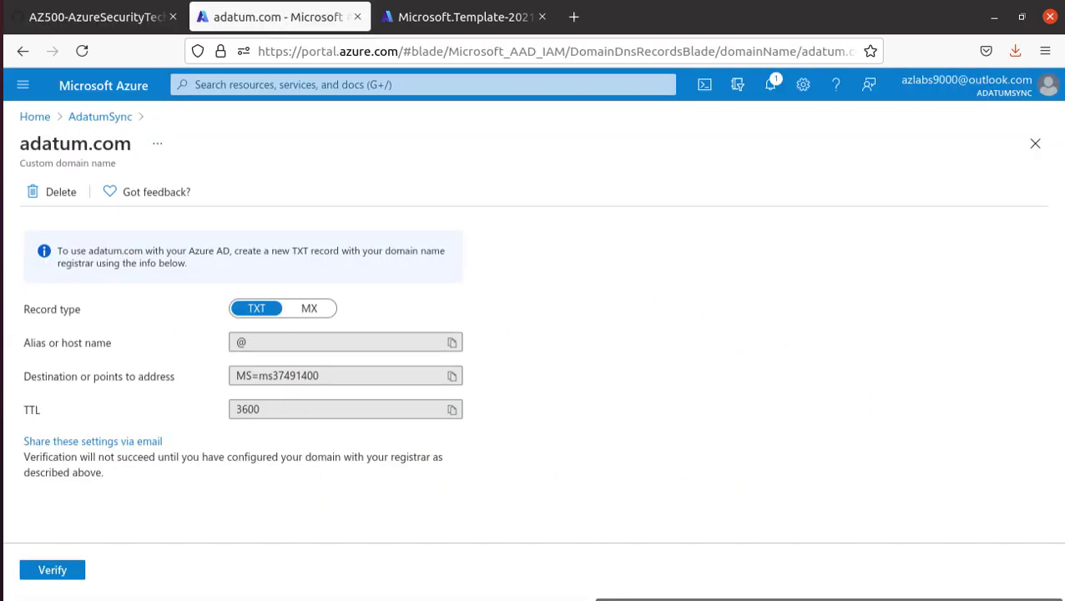
- Go back to the AdatumSync tenant and open its Users list
{"action": "left_click", "coordinate": [101, 121]}
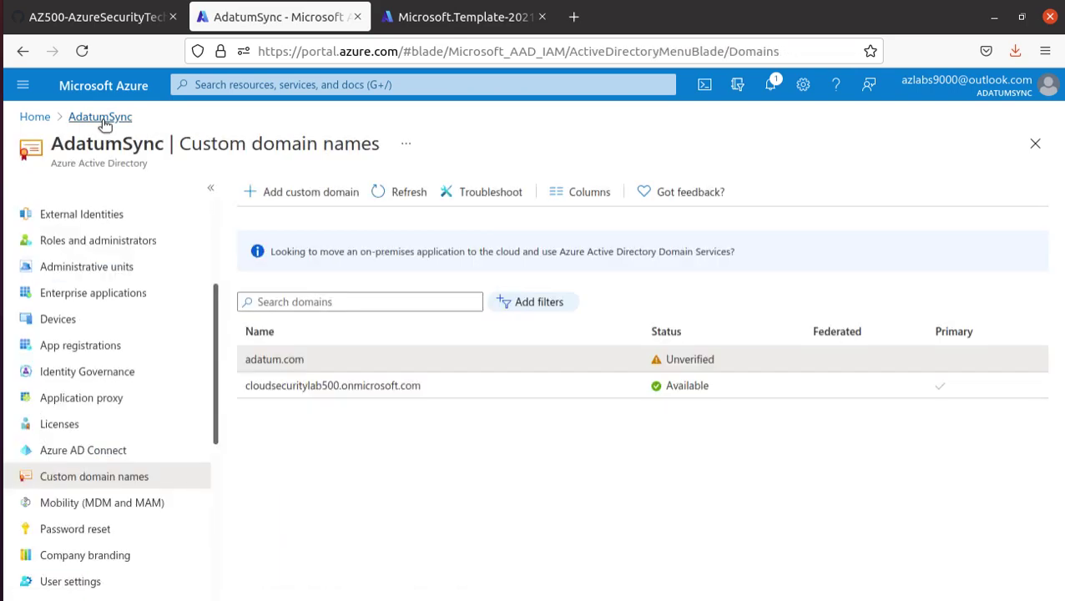
{"action": "scroll", "coordinate": [123, 373], "scroll_direction": "down", "scroll_amount": 2}
{"action": "scroll", "coordinate": [118, 404], "scroll_direction": "up", "scroll_amount": 5}
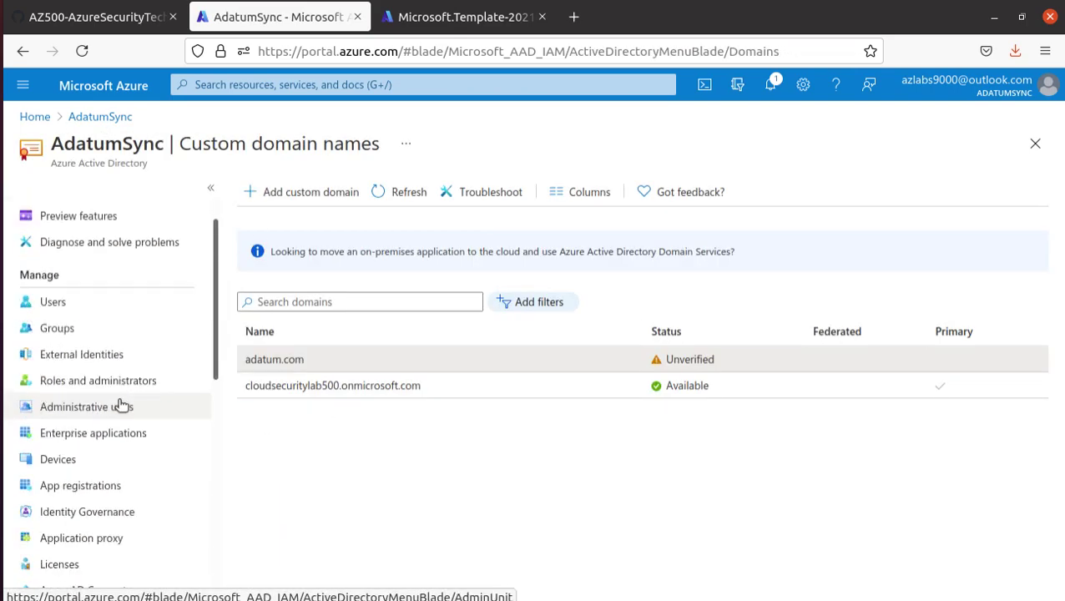
{"action": "left_click", "coordinate": [71, 351]}
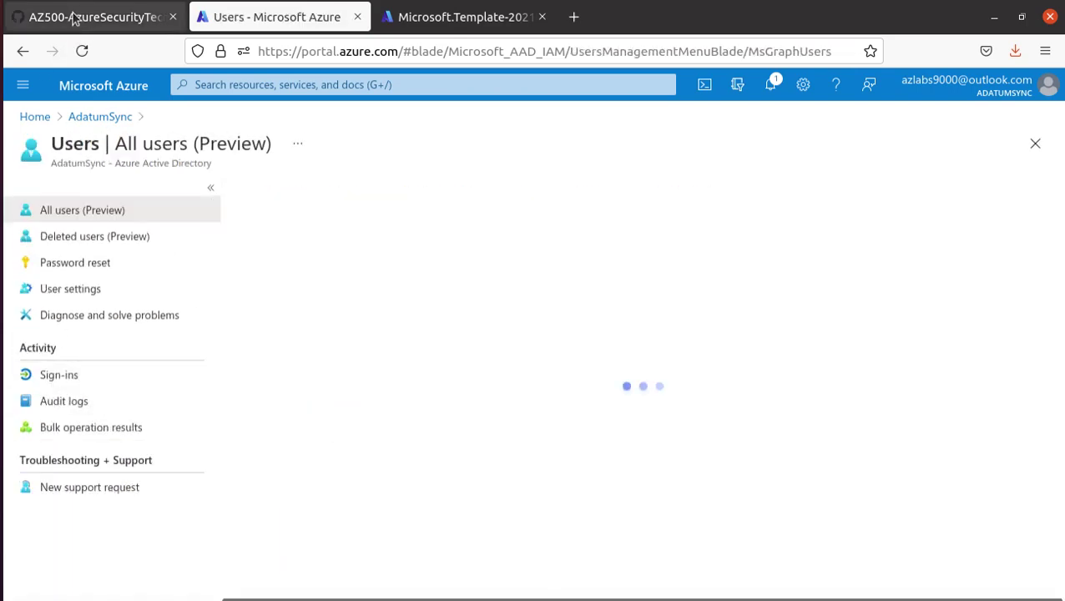
- Copy the user name 'syncadmin' from the lab's table and start a new user in Azure
{"action": "left_click", "coordinate": [71, 14]}
{"action": "scroll", "coordinate": [387, 392], "scroll_direction": "down", "scroll_amount": 3}
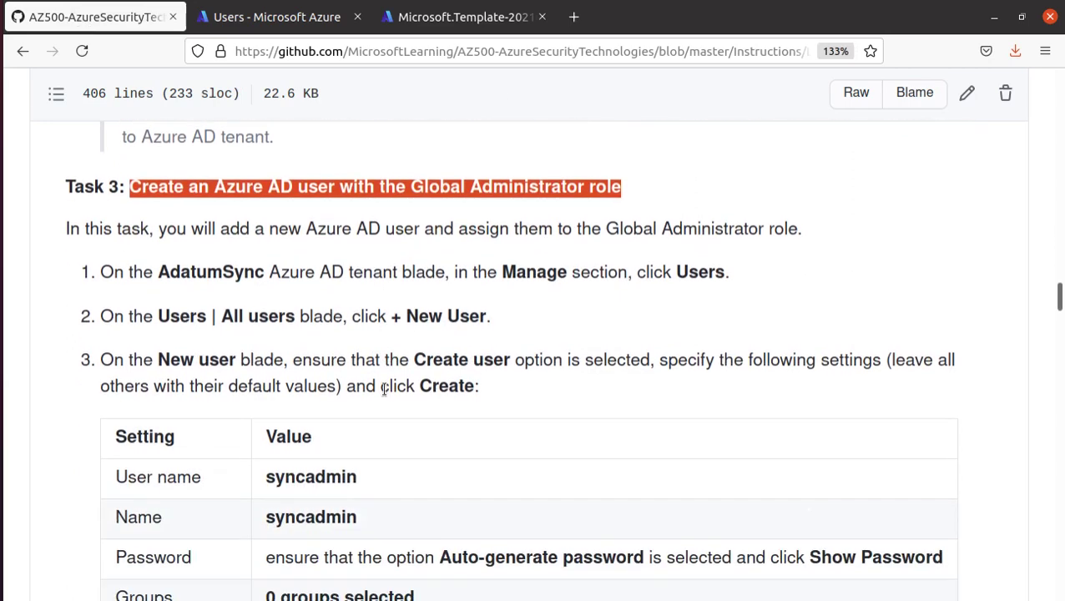
{"action": "left_click", "coordinate": [430, 316]}
{"action": "double_click", "coordinate": [329, 475]}
{"action": "right_click", "coordinate": [331, 477]}
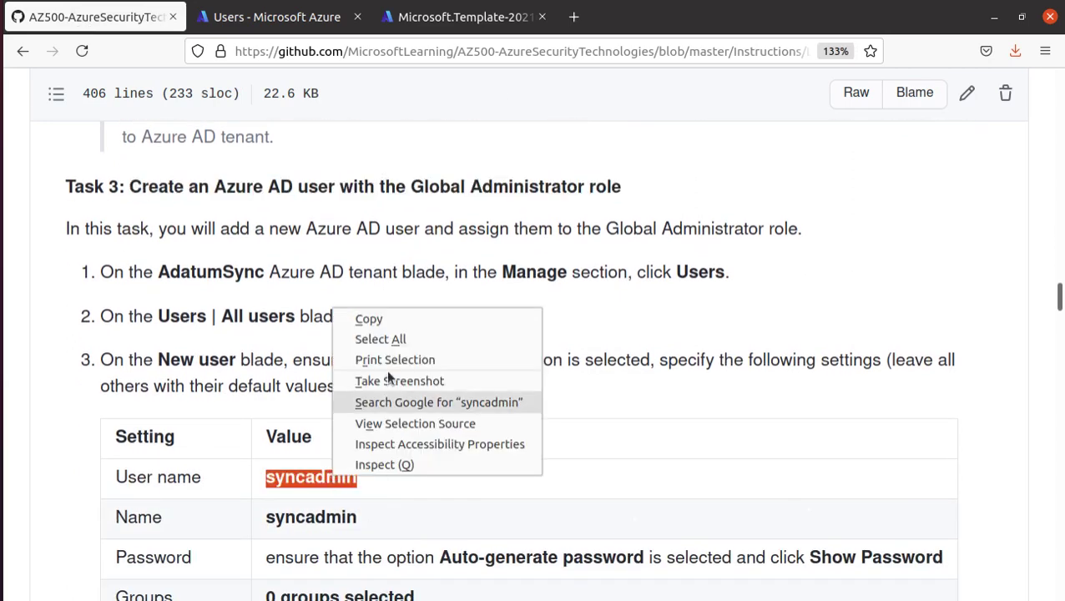
{"action": "left_click", "coordinate": [369, 319]}
{"action": "left_click", "coordinate": [276, 17]}
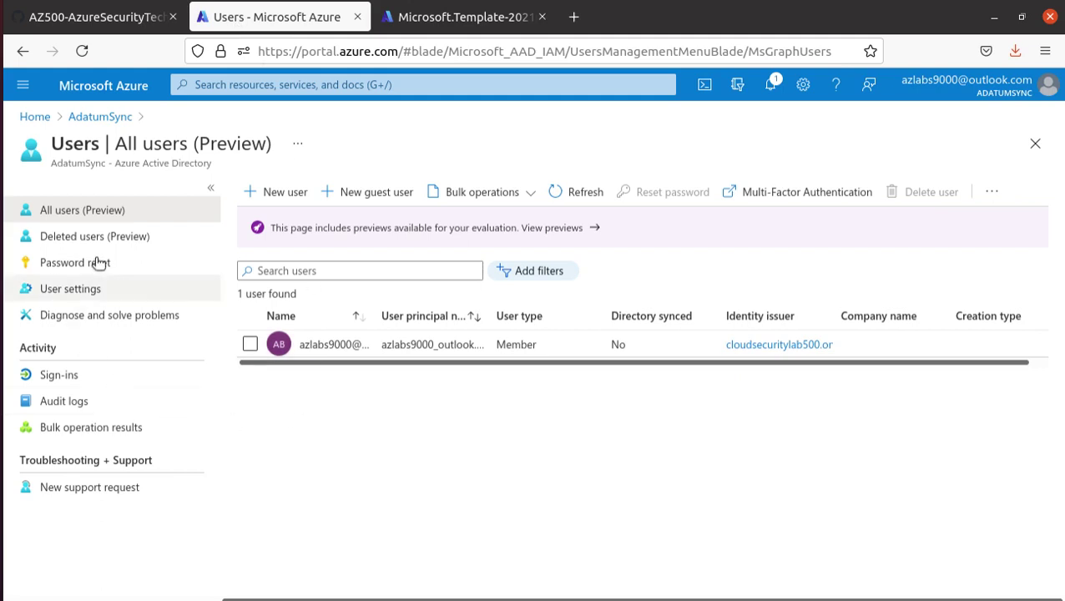
{"action": "left_click", "coordinate": [279, 194]}
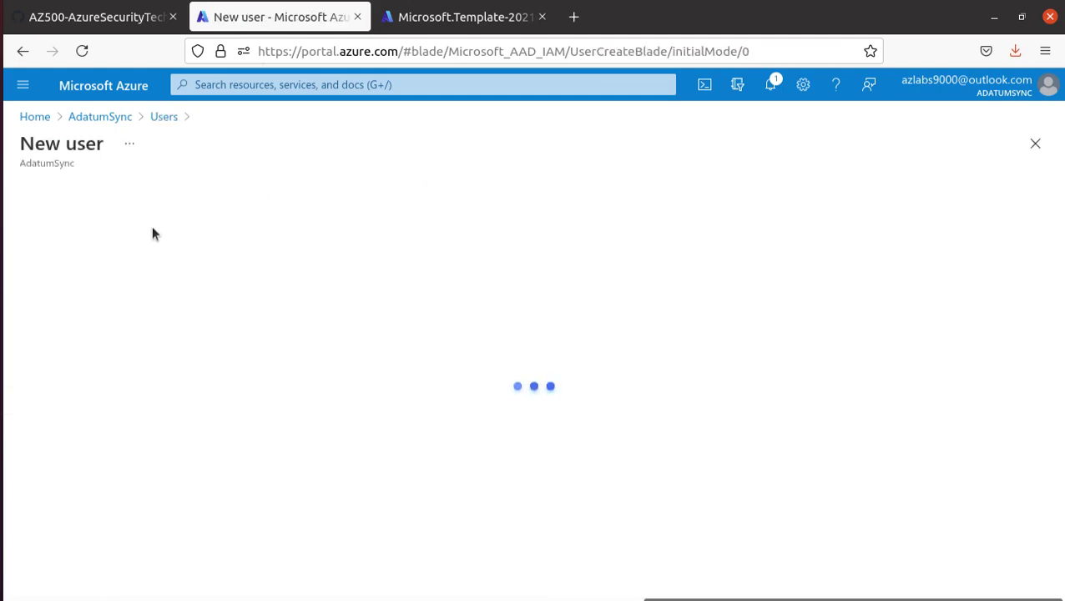
- Paste 'syncadmin' as both the new user's User name and Name
{"action": "right_click", "coordinate": [302, 500]}
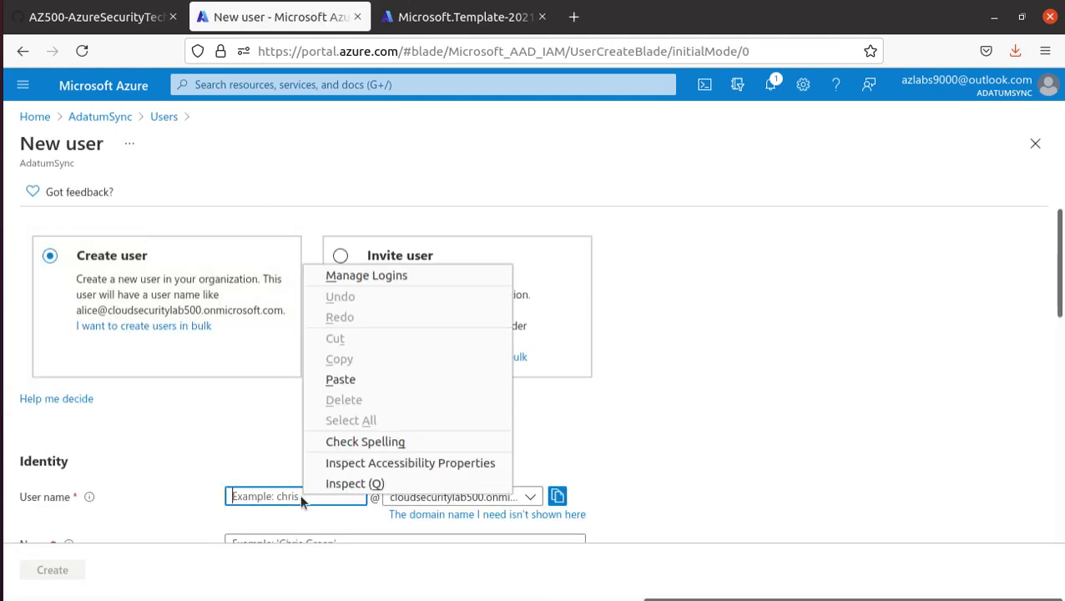
{"action": "left_click", "coordinate": [358, 379]}
{"action": "scroll", "coordinate": [197, 368], "scroll_direction": "down", "scroll_amount": 3}
{"action": "left_click", "coordinate": [241, 354]}
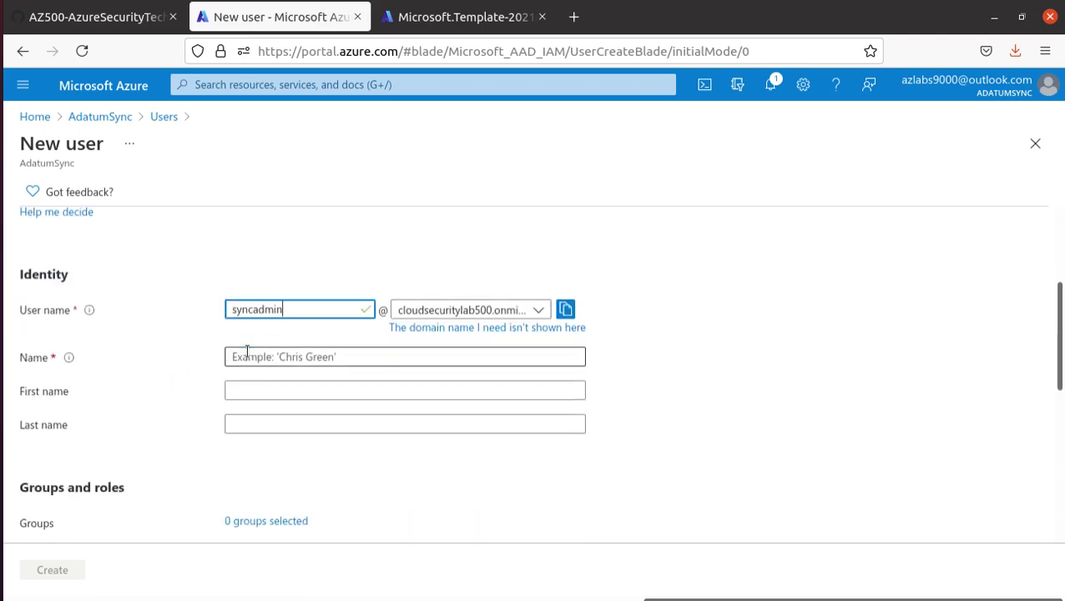
{"action": "right_click", "coordinate": [249, 355]}
{"action": "left_click", "coordinate": [337, 469]}
{"action": "scroll", "coordinate": [131, 381], "scroll_direction": "down", "scroll_amount": 3}
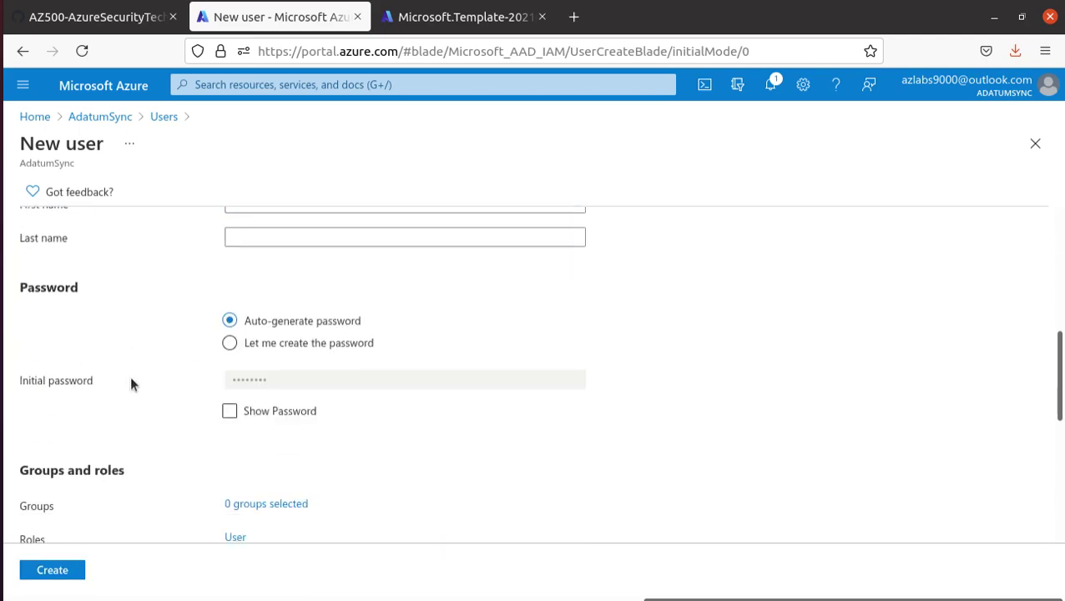
- Check the lab's Roles row, marking 'Global administrator', then return to the New user form
{"action": "left_click", "coordinate": [117, 12]}
{"action": "scroll", "coordinate": [411, 406], "scroll_direction": "down", "scroll_amount": 3}
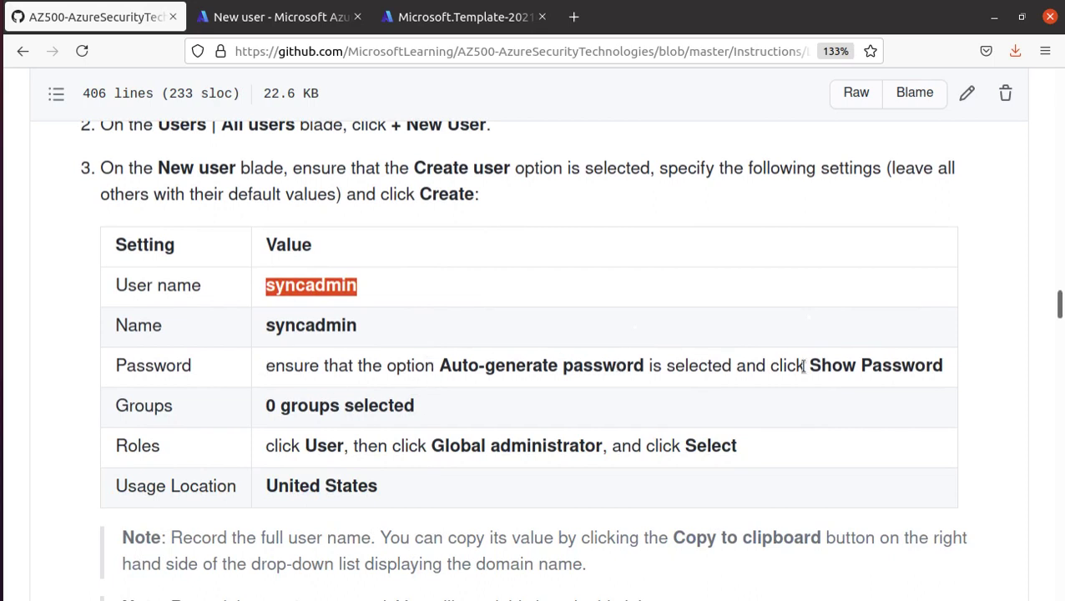
{"action": "double_click", "coordinate": [473, 448]}
{"action": "double_click", "coordinate": [534, 448]}
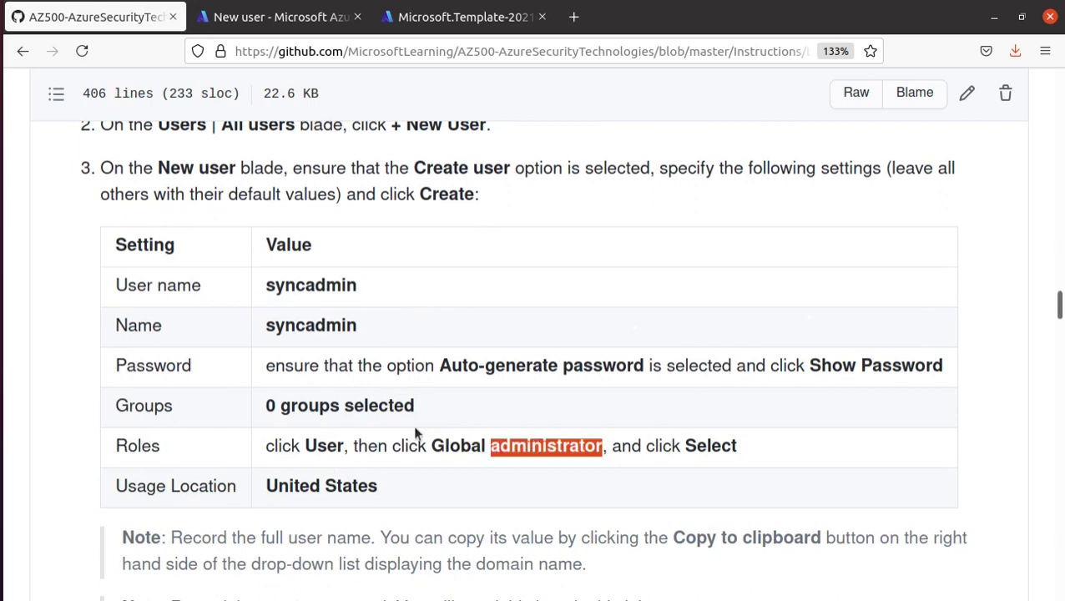
{"action": "left_click", "coordinate": [256, 29]}
- Set usage location to United States, filtering with 'uni', and open the directory roles list
{"action": "scroll", "coordinate": [408, 397], "scroll_direction": "down", "scroll_amount": 5}
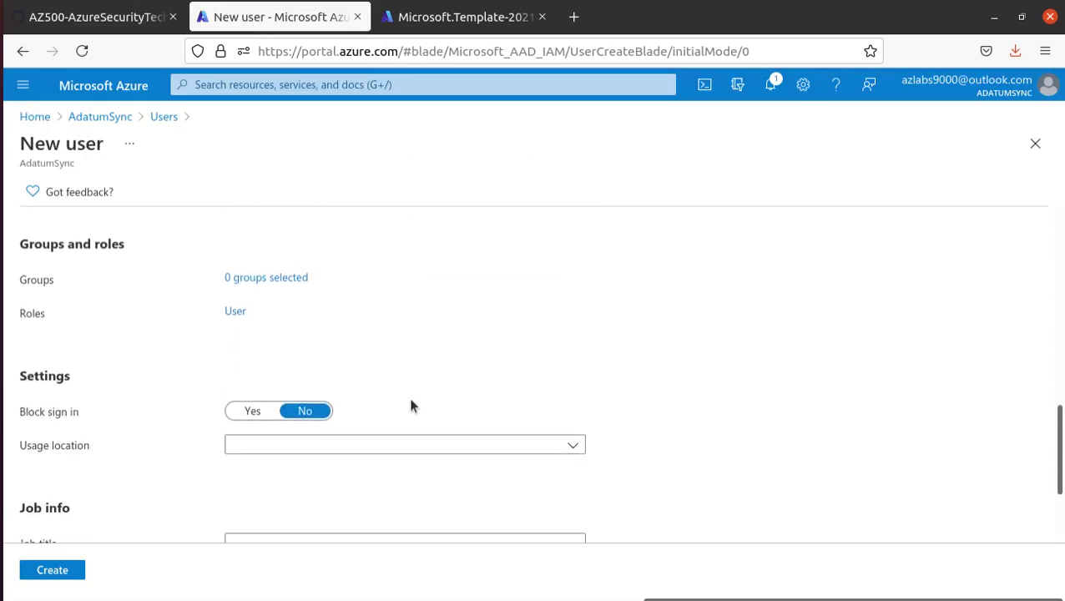
{"action": "left_click", "coordinate": [340, 392]}
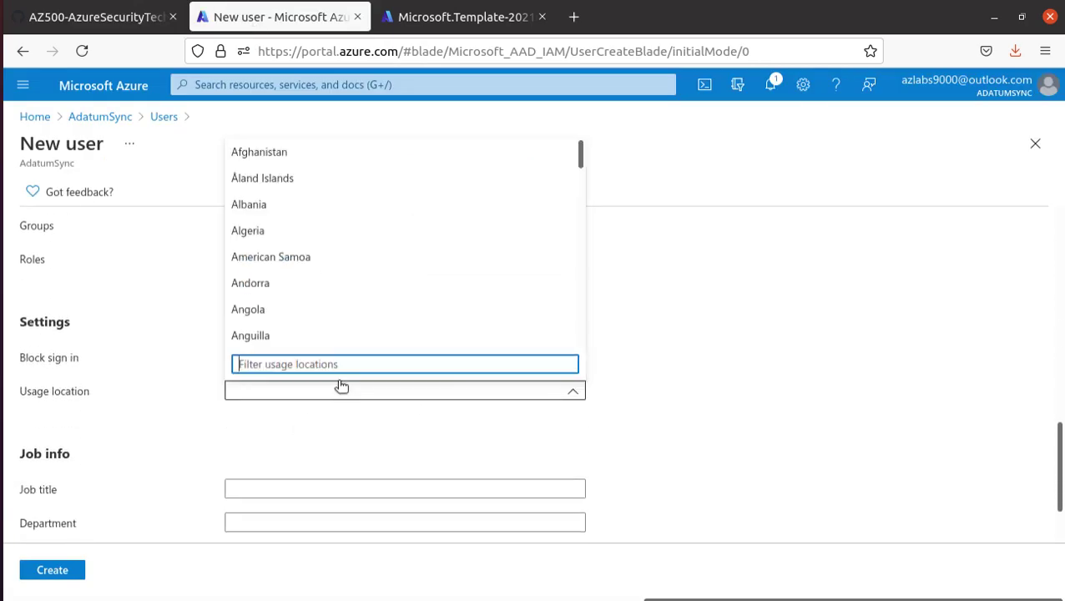
{"action": "type", "text": "uni"}
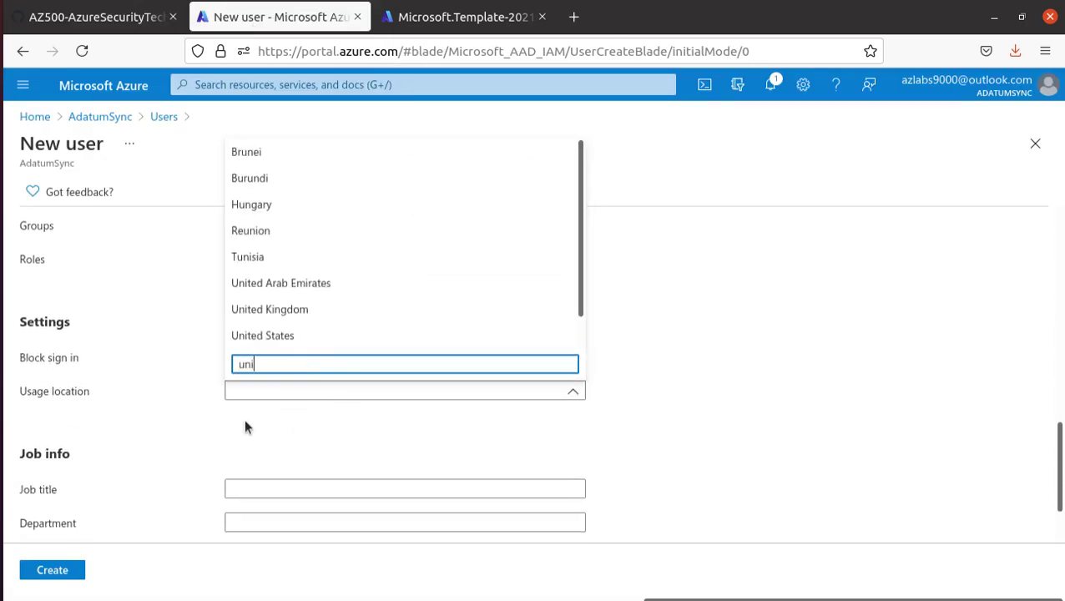
{"action": "left_click", "coordinate": [332, 336]}
{"action": "scroll", "coordinate": [160, 452], "scroll_direction": "up", "scroll_amount": 1}
{"action": "scroll", "coordinate": [159, 451], "scroll_direction": "down", "scroll_amount": 1}
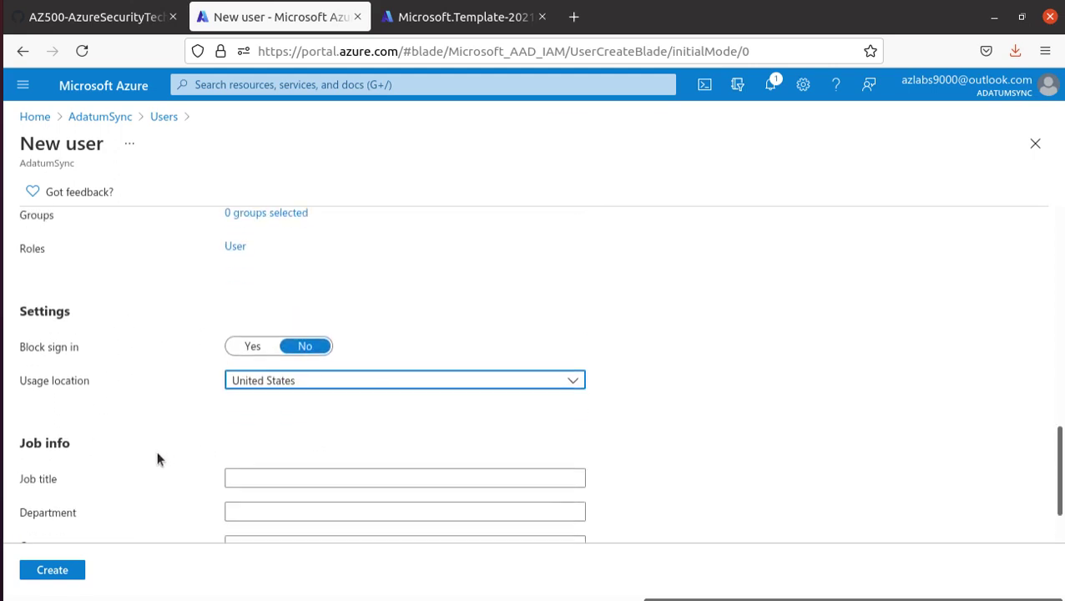
{"action": "scroll", "coordinate": [159, 450], "scroll_direction": "up", "scroll_amount": 3}
{"action": "left_click", "coordinate": [234, 398]}
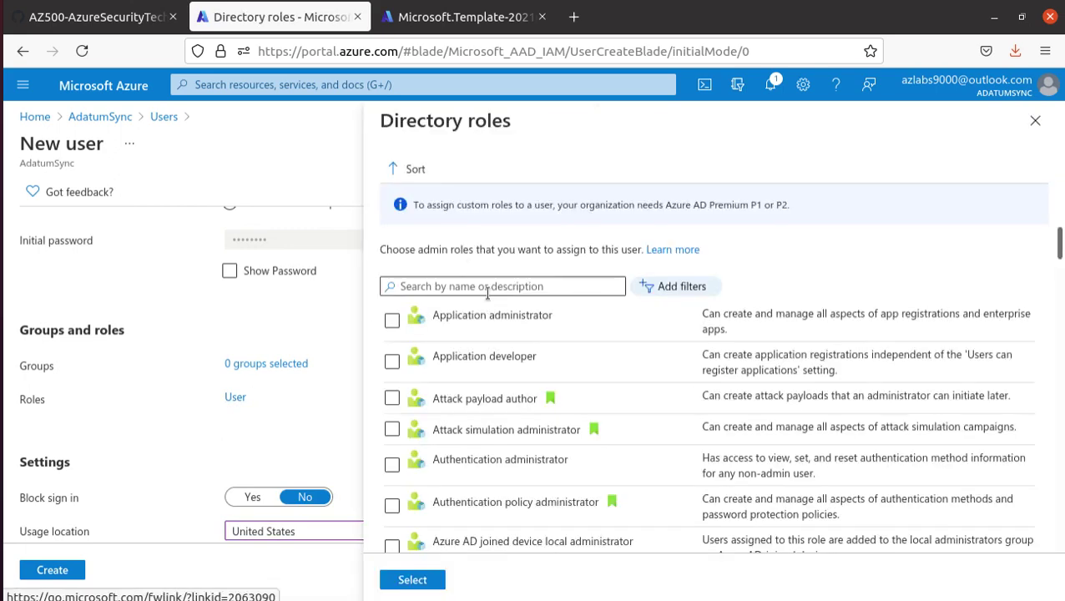
- Search 'glo' in Directory roles and select the Global administrator role
{"action": "left_click", "coordinate": [459, 287]}
{"action": "type", "text": "glo"}
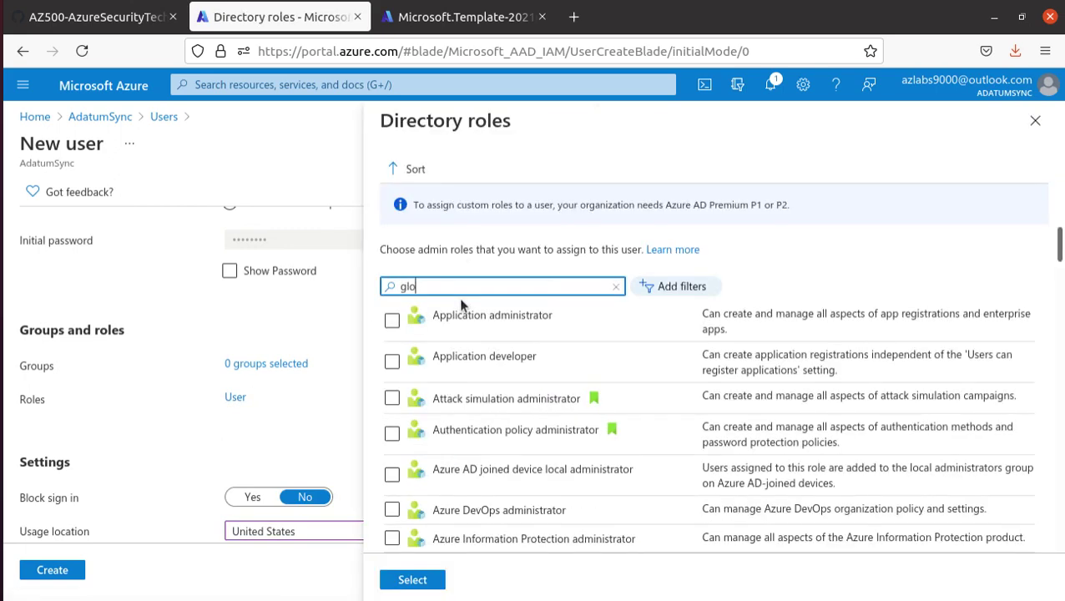
{"action": "left_click", "coordinate": [554, 318]}
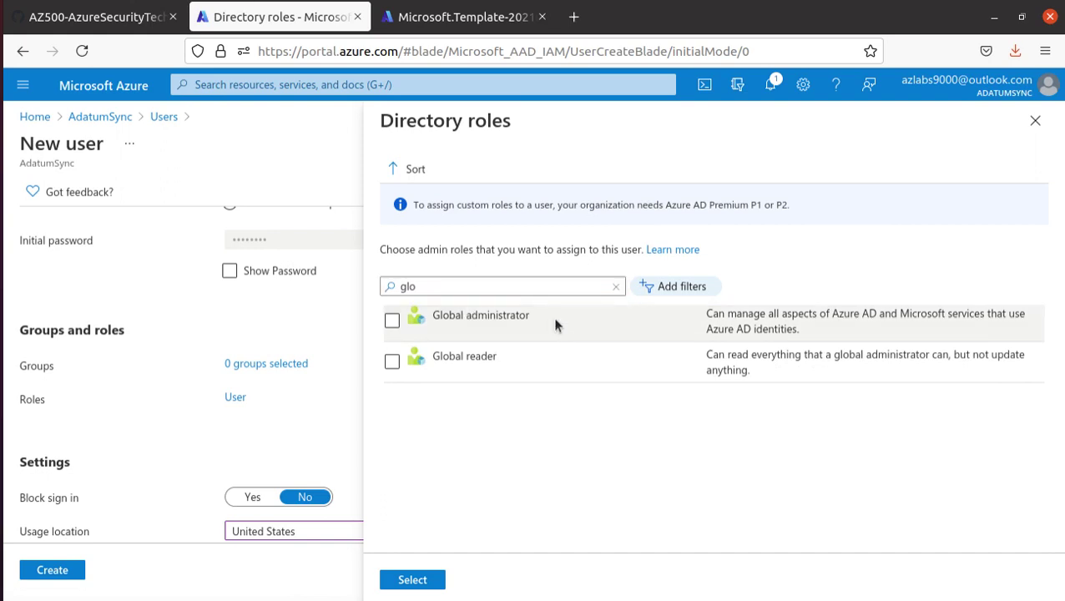
{"action": "left_click", "coordinate": [392, 321]}
{"action": "left_click", "coordinate": [425, 585]}
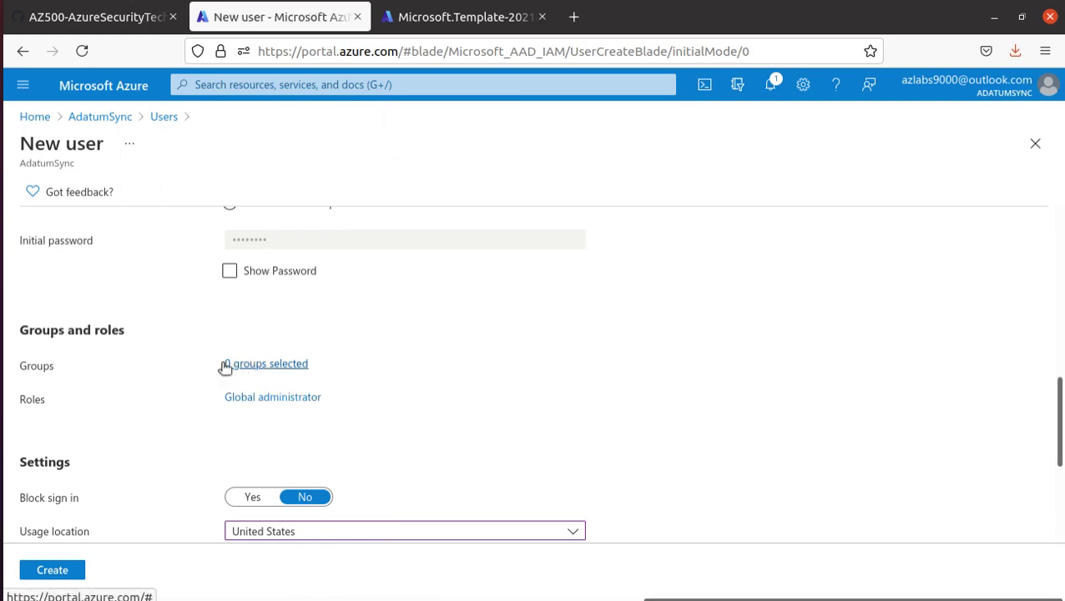
- Review the next lab steps in GitHub, then return to the New user form
{"action": "scroll", "coordinate": [349, 374], "scroll_direction": "down", "scroll_amount": 1}
{"action": "left_click", "coordinate": [96, 16]}
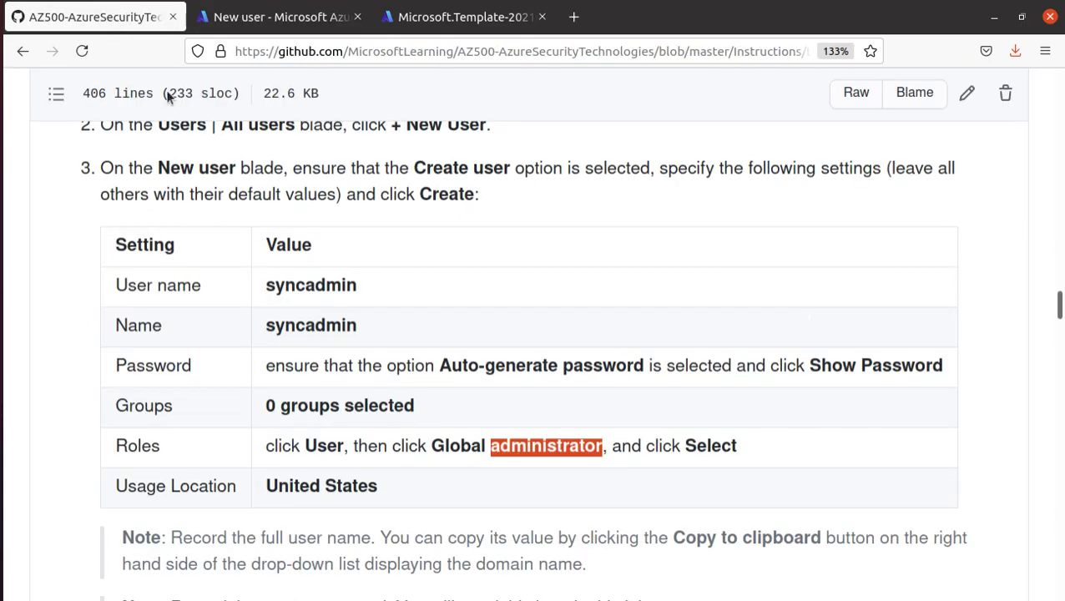
{"action": "scroll", "coordinate": [495, 451], "scroll_direction": "down", "scroll_amount": 3}
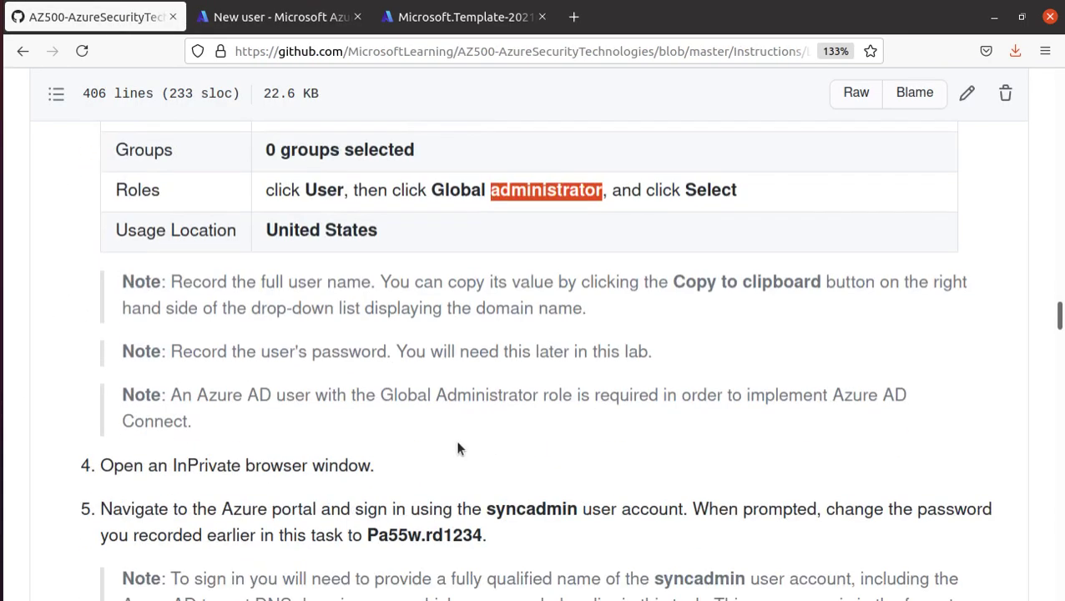
{"action": "left_click", "coordinate": [275, 17]}
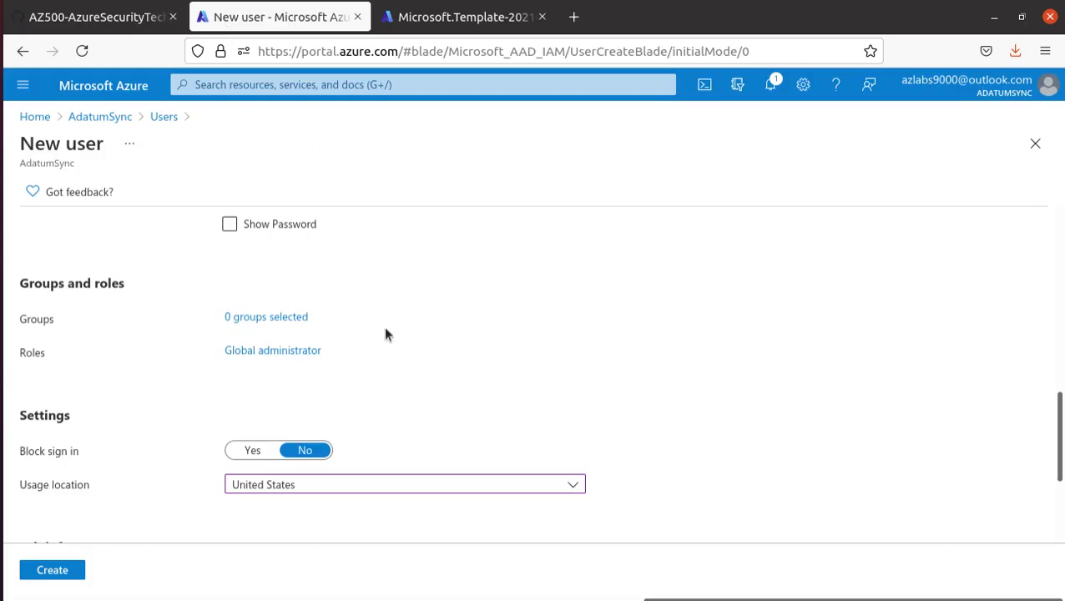
{"action": "scroll", "coordinate": [417, 376], "scroll_direction": "up", "scroll_amount": 5}
- Reveal the generated initial password and paste it into the notes editor
{"action": "scroll", "coordinate": [421, 382], "scroll_direction": "up", "scroll_amount": 3}
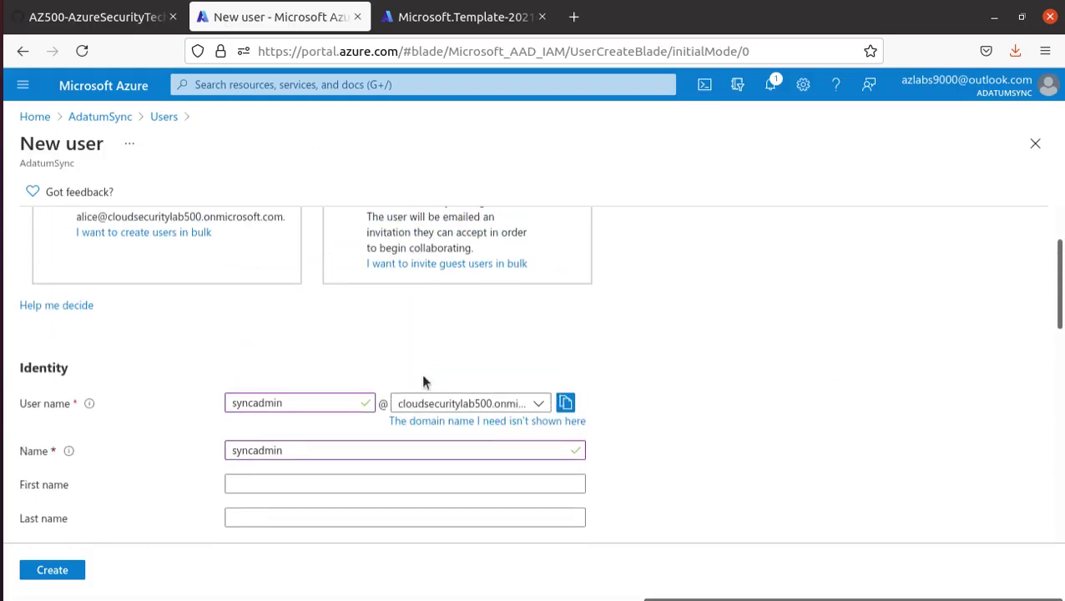
{"action": "scroll", "coordinate": [421, 381], "scroll_direction": "up", "scroll_amount": 2}
{"action": "scroll", "coordinate": [431, 376], "scroll_direction": "down", "scroll_amount": 8}
{"action": "scroll", "coordinate": [431, 376], "scroll_direction": "up", "scroll_amount": 2}
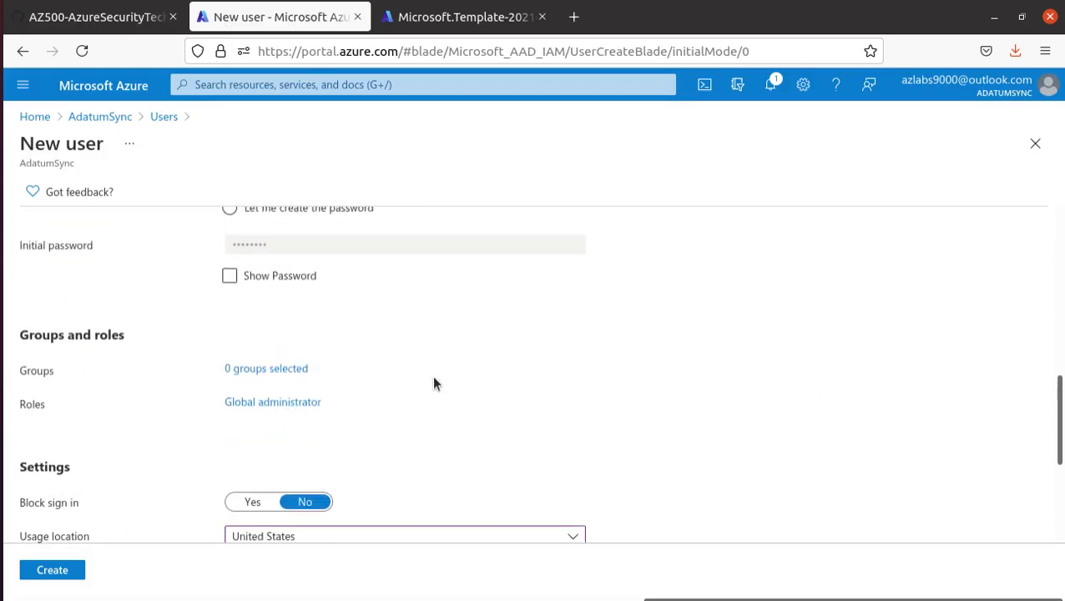
{"action": "left_click", "coordinate": [231, 364]}
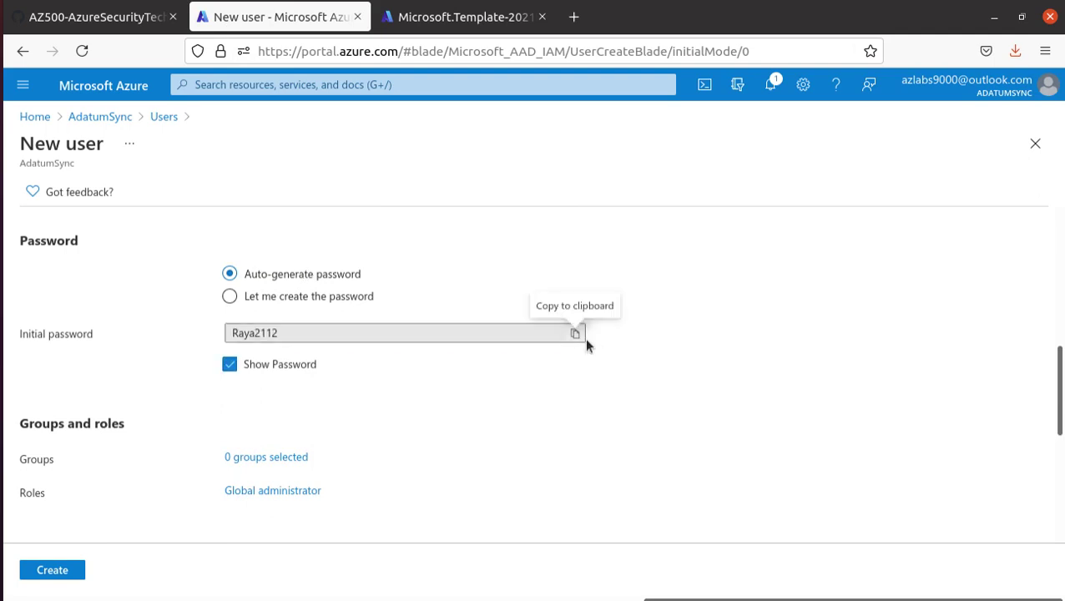
{"action": "left_click", "coordinate": [576, 334]}
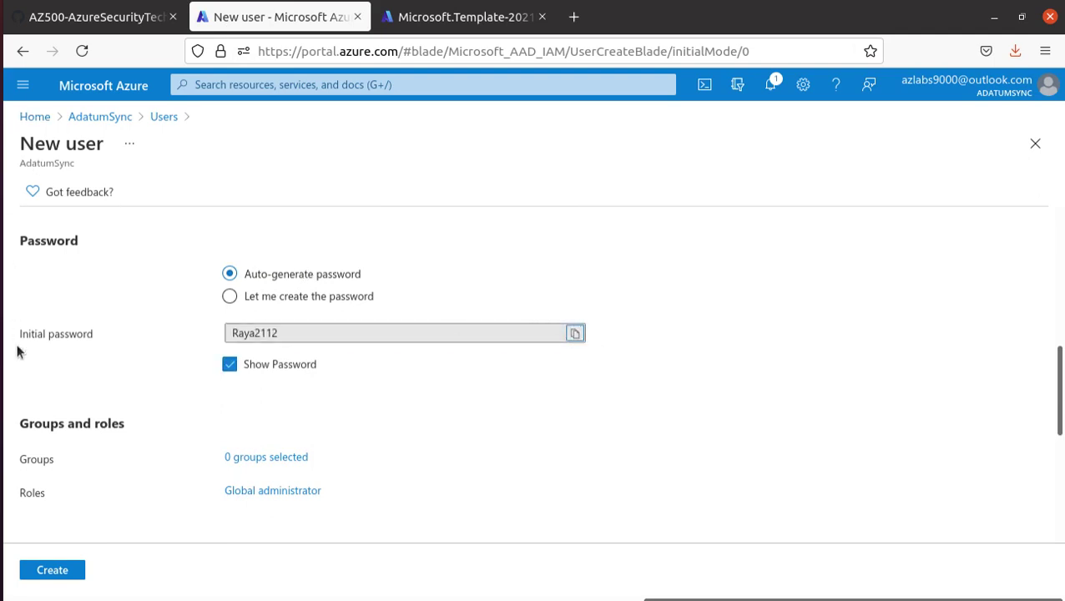
{"action": "left_click", "coordinate": [17, 352]}
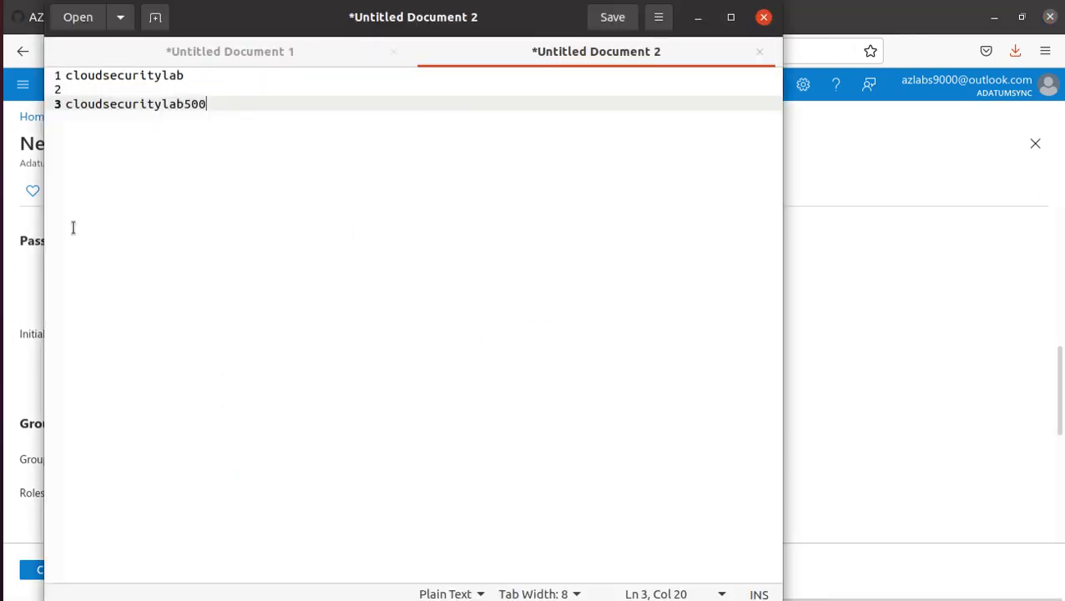
{"action": "key", "text": "Return"}
{"action": "key", "text": "Return"}
{"action": "key", "text": "Return"}
{"action": "key", "text": "ctrl+v"}
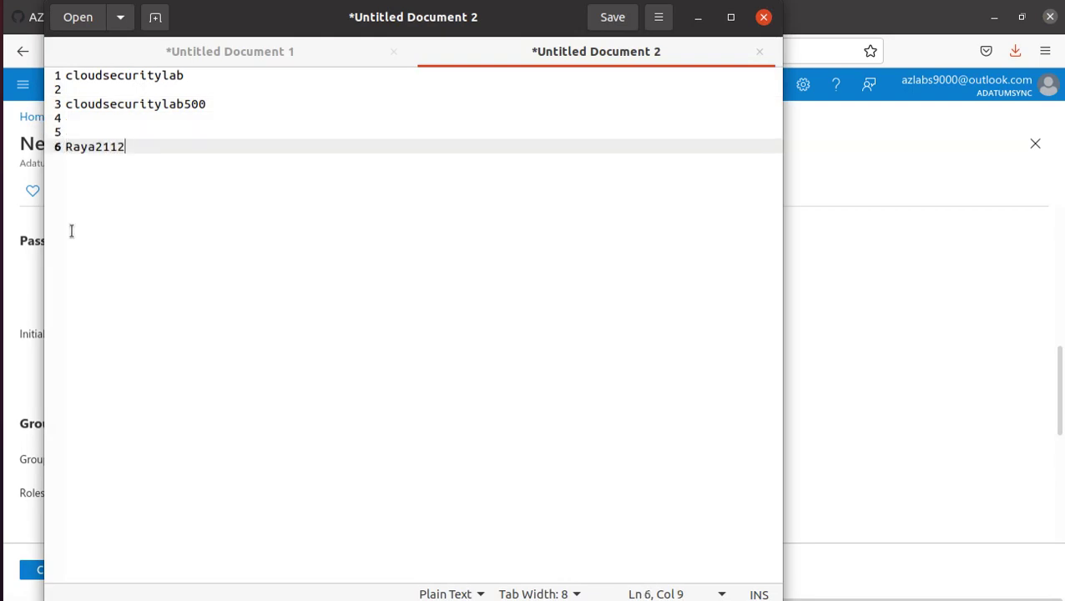
{"action": "key", "text": "alt+Tab"}
- Copy syncadmin's full domain user name onto line 5 of the notes
{"action": "scroll", "coordinate": [357, 354], "scroll_direction": "up", "scroll_amount": 3}
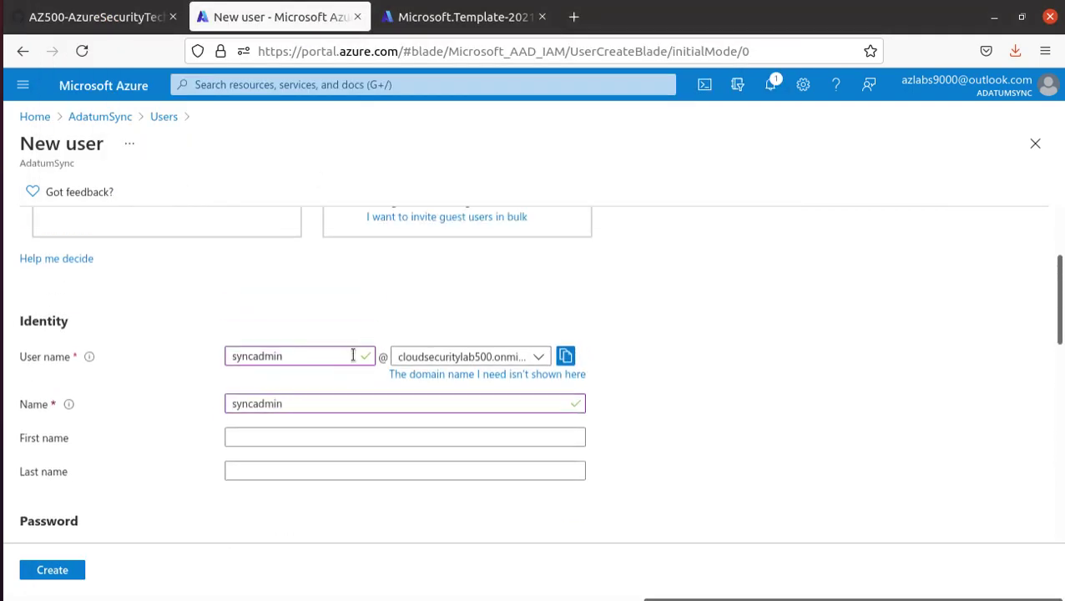
{"action": "left_click", "coordinate": [565, 356]}
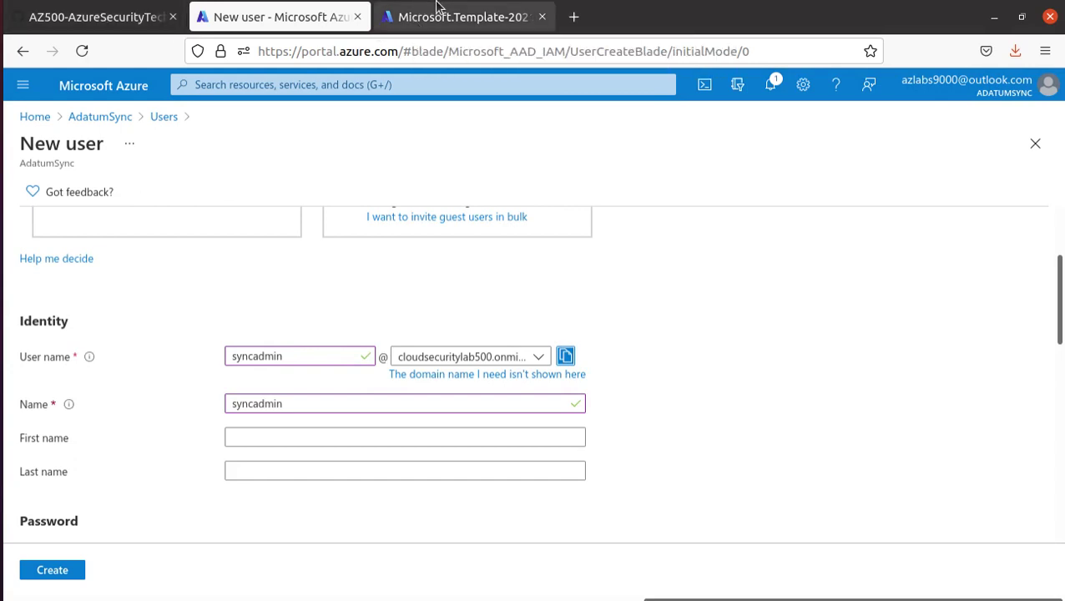
{"action": "key", "text": "alt+Tab"}
{"action": "left_click", "coordinate": [115, 131]}
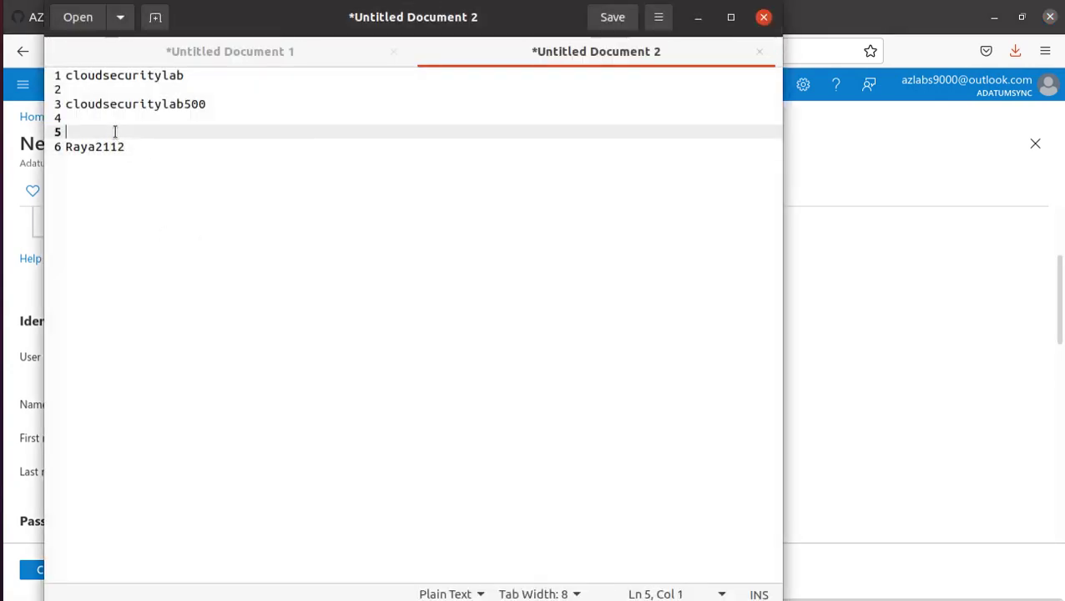
{"action": "key", "text": "ctrl+v"}
- Create the syncadmin user from the completed New user form
{"action": "left_click", "coordinate": [874, 394]}
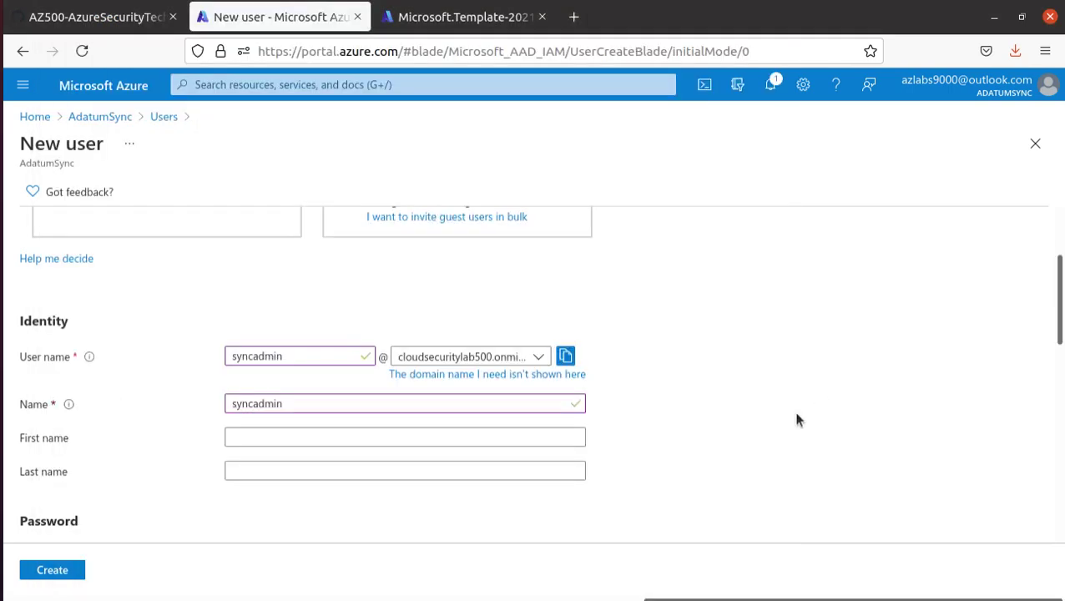
{"action": "scroll", "coordinate": [672, 430], "scroll_direction": "down", "scroll_amount": 6}
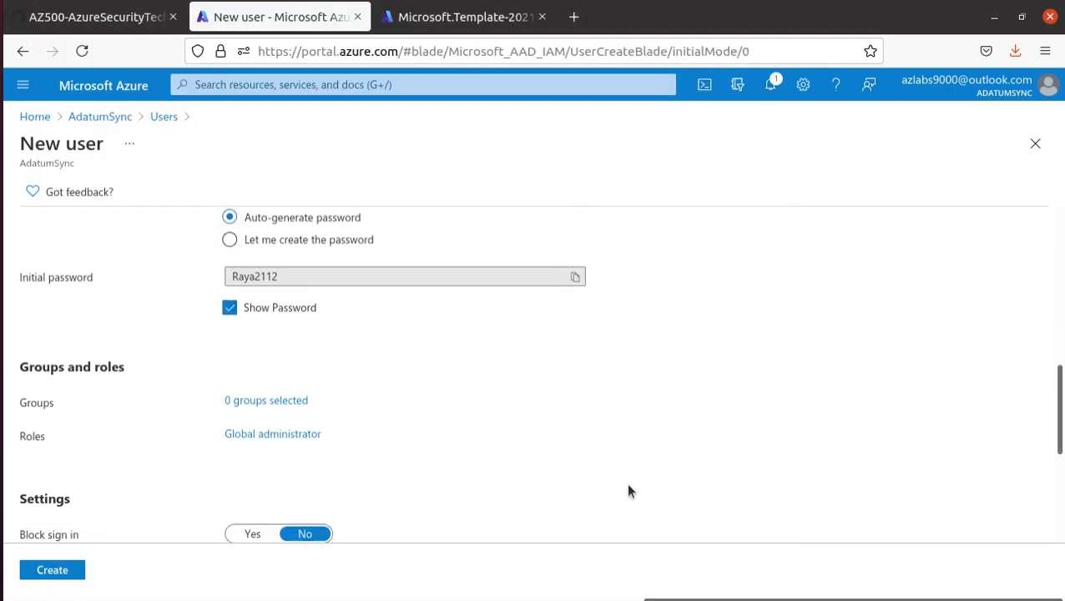
{"action": "scroll", "coordinate": [474, 438], "scroll_direction": "down", "scroll_amount": 1}
{"action": "left_click", "coordinate": [55, 574]}
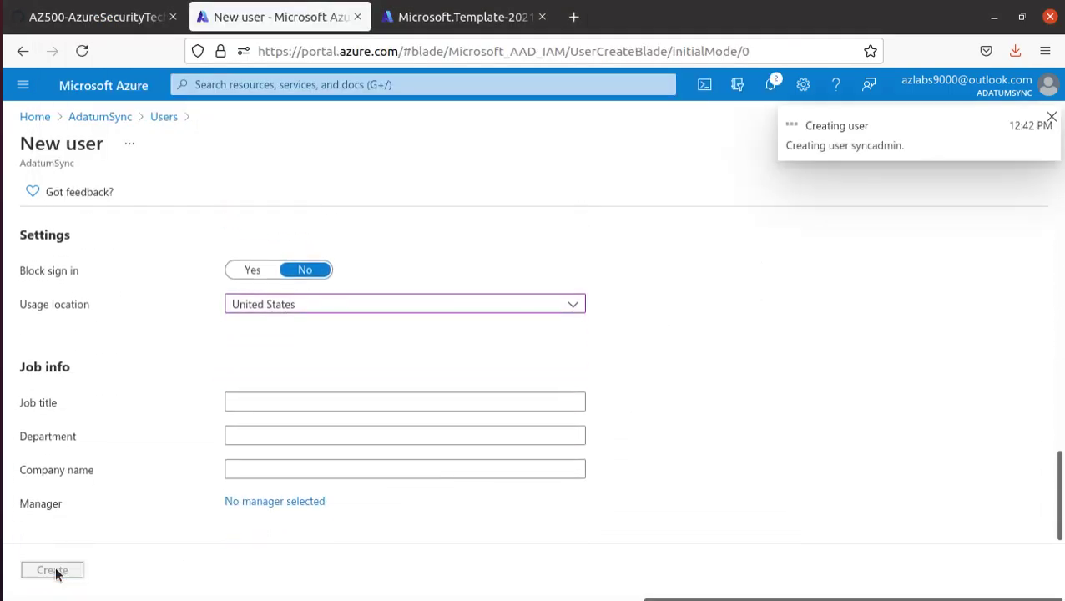
- Scroll the lab to steps 4–6 on opening a private window and signing in as syncadmin
{"action": "left_click", "coordinate": [125, 21]}
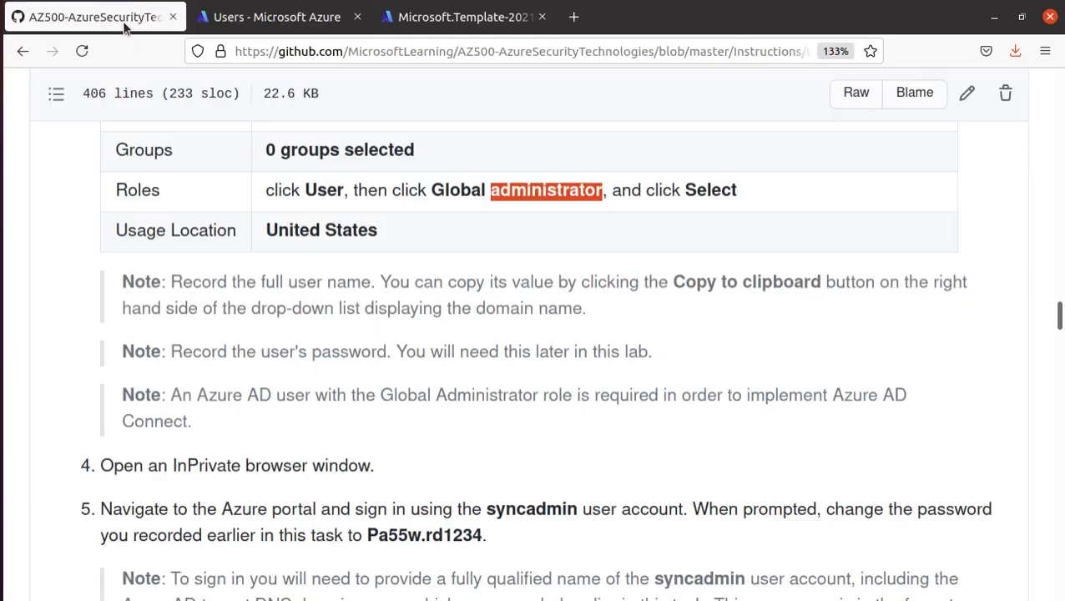
{"action": "scroll", "coordinate": [361, 430], "scroll_direction": "down", "scroll_amount": 4}
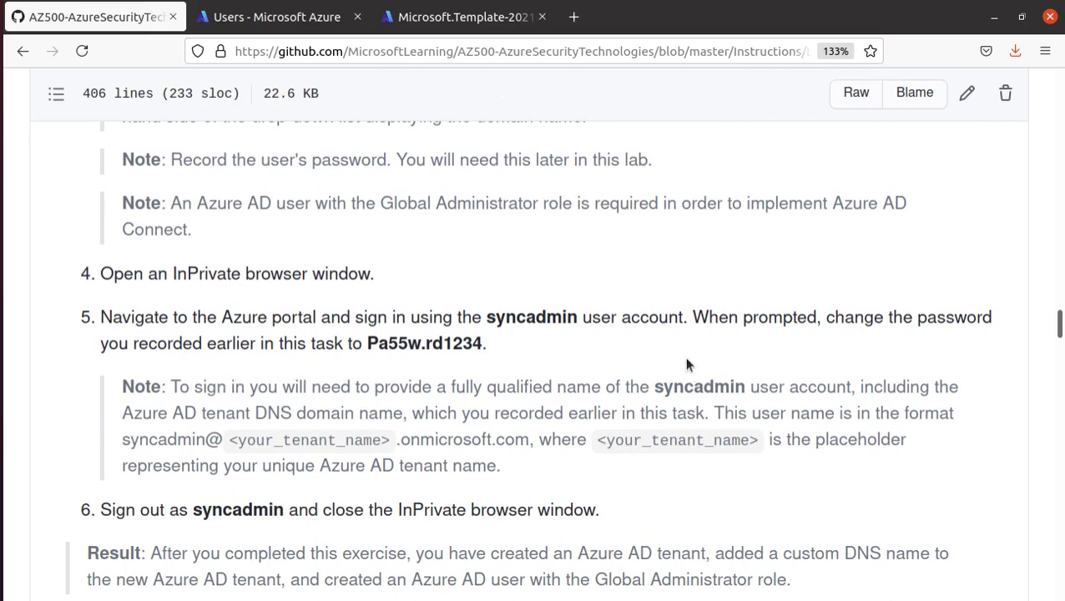
{"action": "left_click", "coordinate": [1045, 51]}
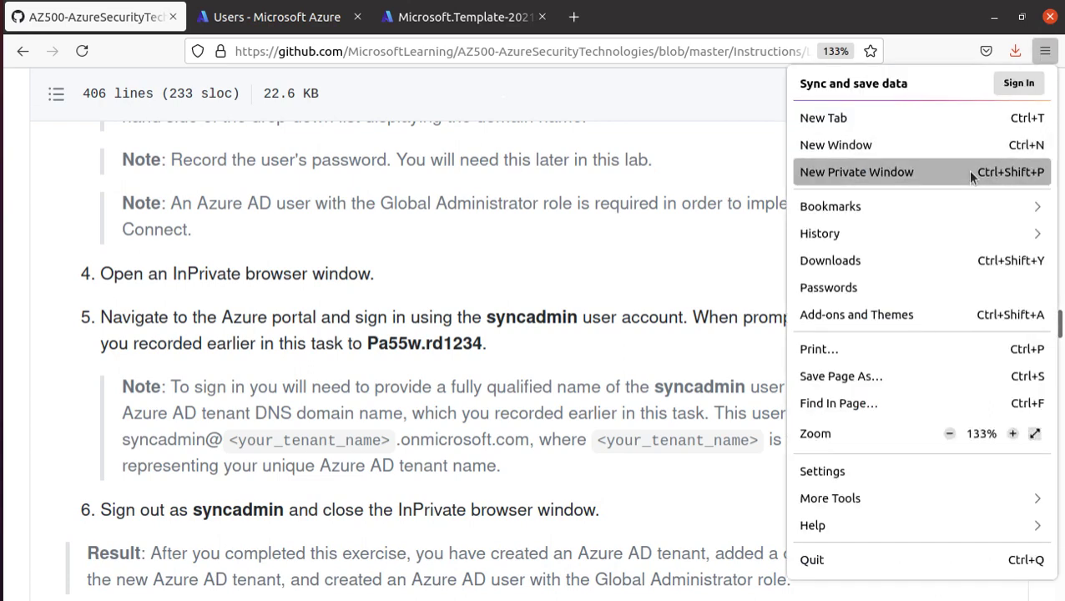
- Open a new private window and load portal.azure.com
{"action": "left_click", "coordinate": [876, 170]}
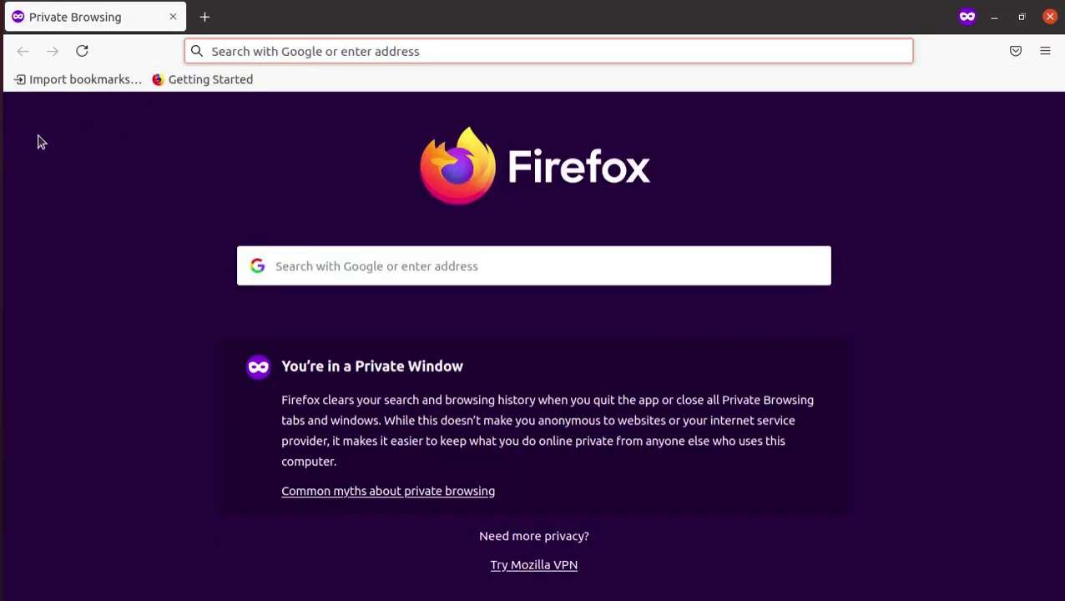
{"action": "type", "text": "por"}
{"action": "key", "text": "Return"}
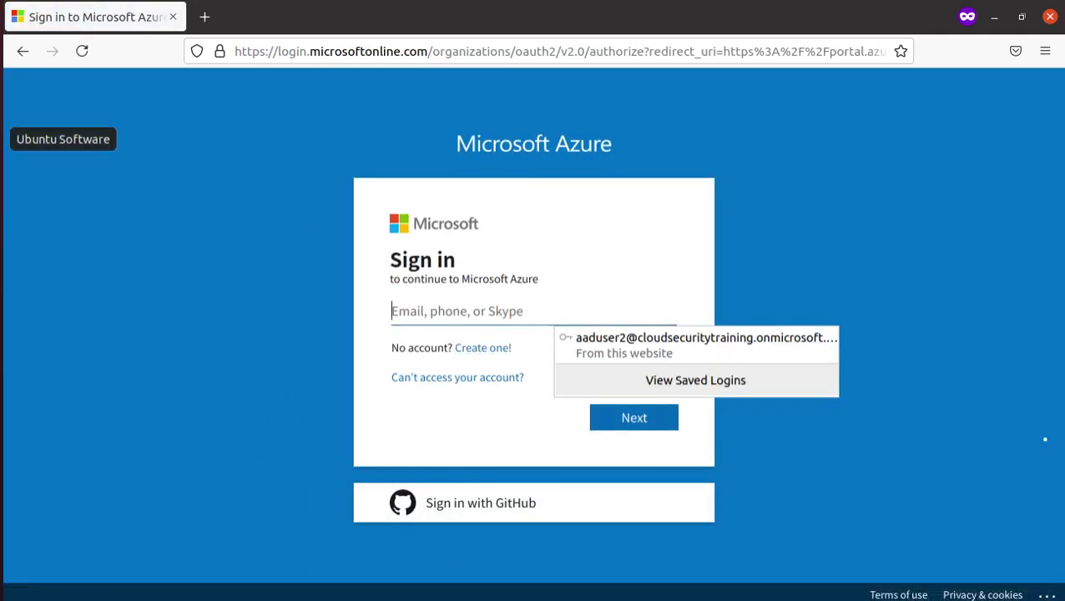
{"action": "left_click", "coordinate": [2, 363]}
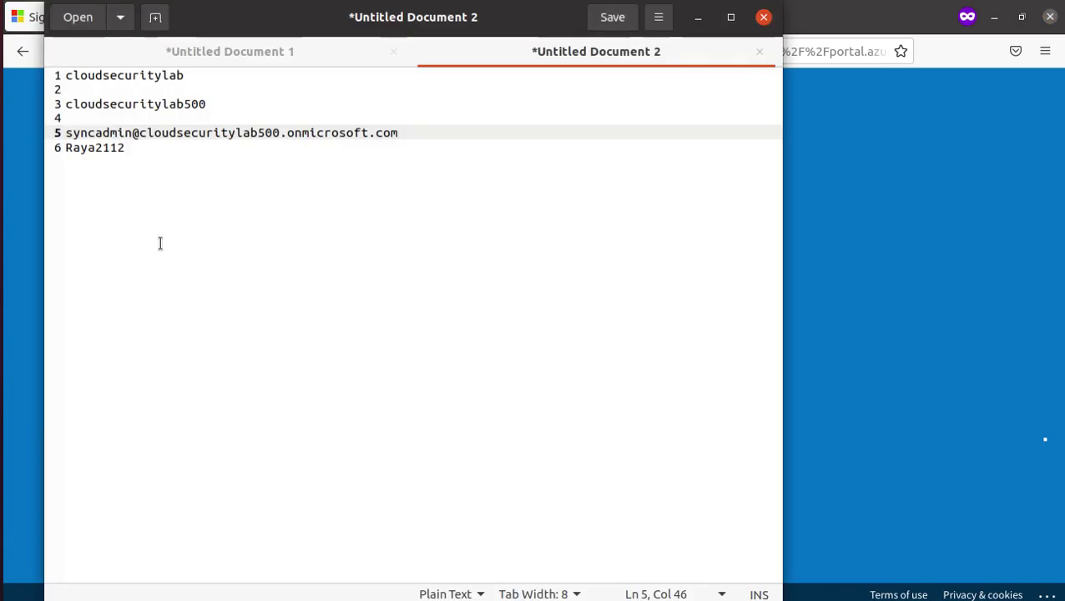
- Enter syncadmin's full user name from the notes on the sign-in page
{"action": "triple_click", "coordinate": [205, 132]}
{"action": "right_click", "coordinate": [199, 137]}
{"action": "left_click", "coordinate": [239, 215]}
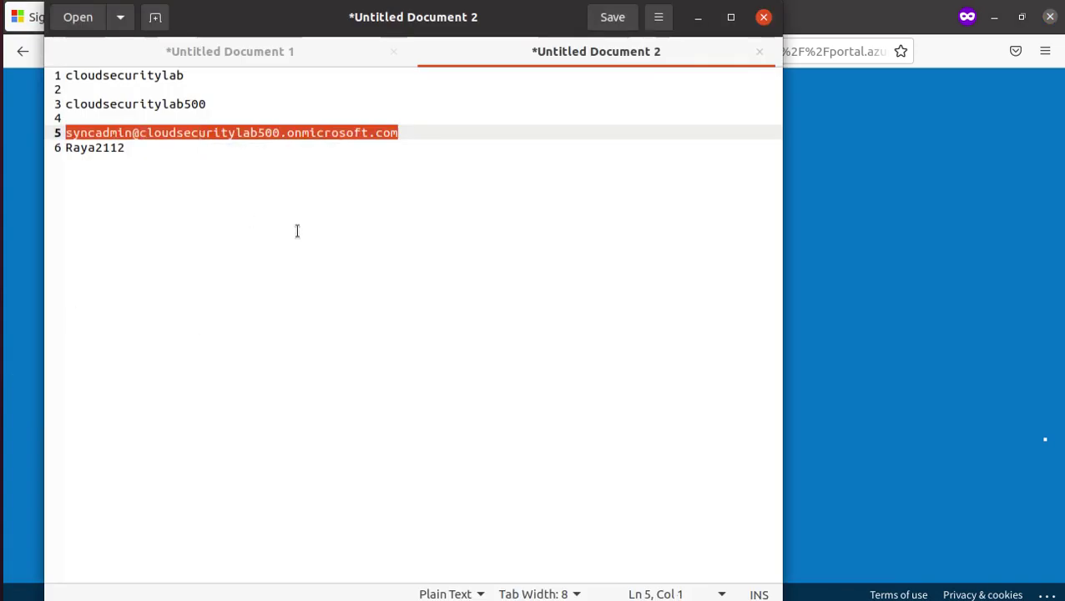
{"action": "left_click", "coordinate": [993, 332]}
{"action": "left_click", "coordinate": [494, 310]}
{"action": "key", "text": "ctrl+v"}
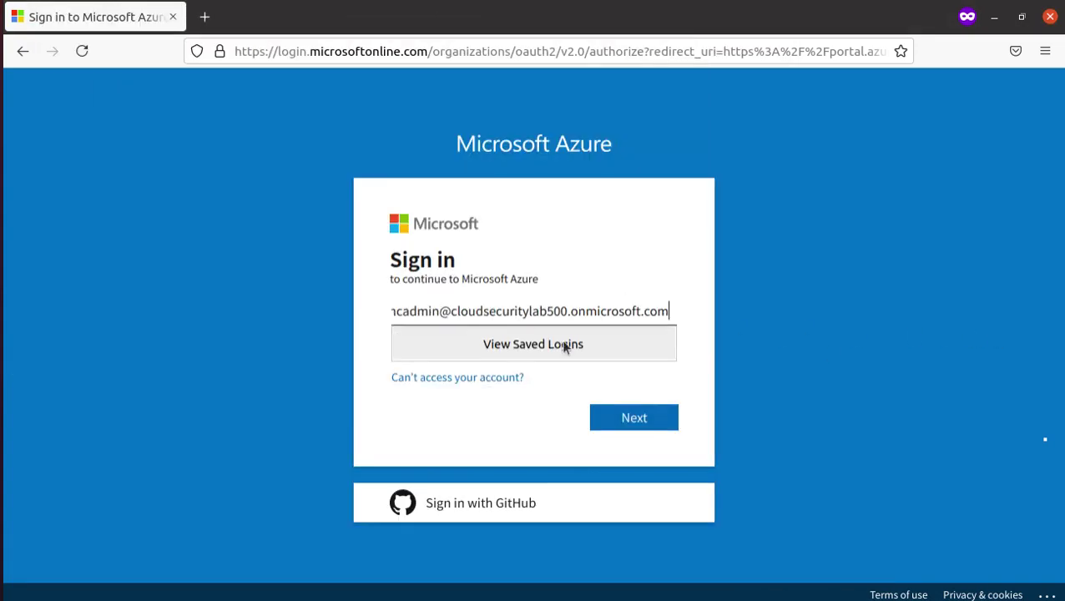
{"action": "left_click", "coordinate": [641, 423]}
- Sign in with the initial password copied from the notes
{"action": "key", "text": "alt+Tab"}
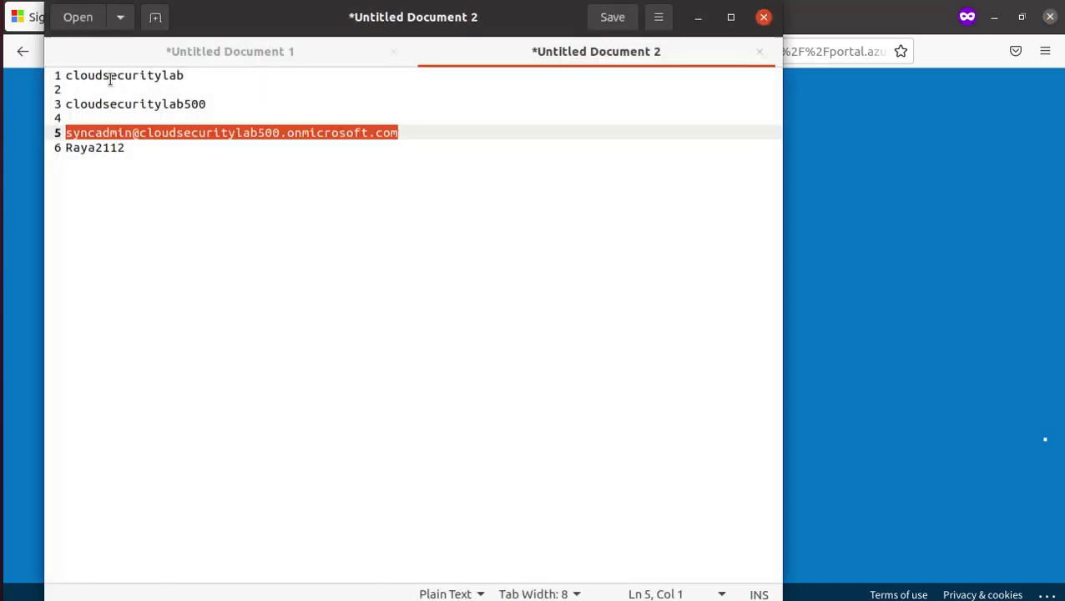
{"action": "triple_click", "coordinate": [94, 147]}
{"action": "right_click", "coordinate": [91, 149]}
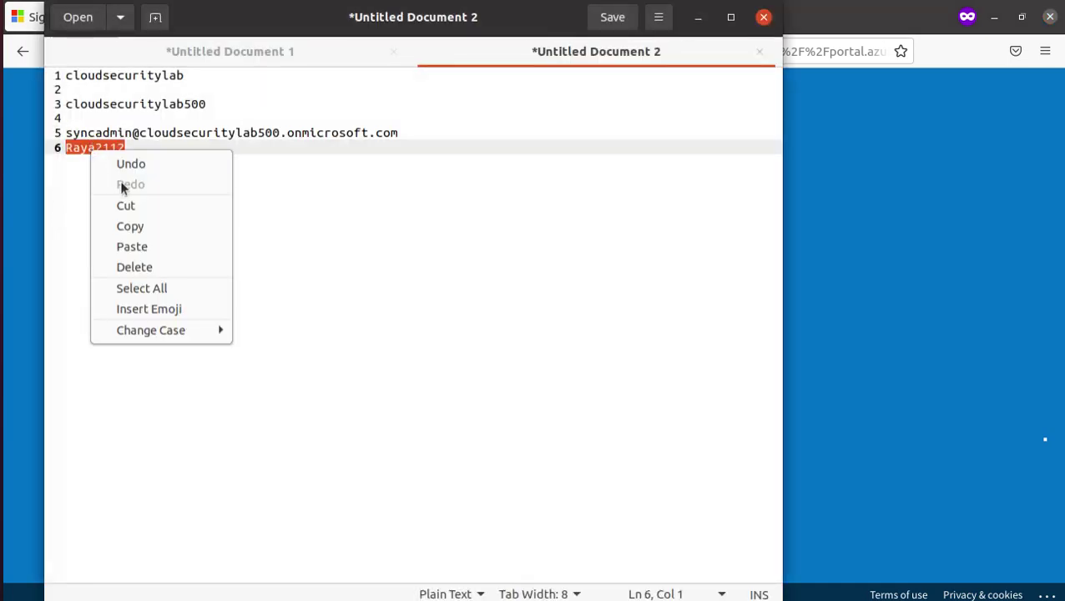
{"action": "left_click", "coordinate": [142, 227]}
{"action": "key", "text": "alt+Tab"}
{"action": "left_click", "coordinate": [483, 365]}
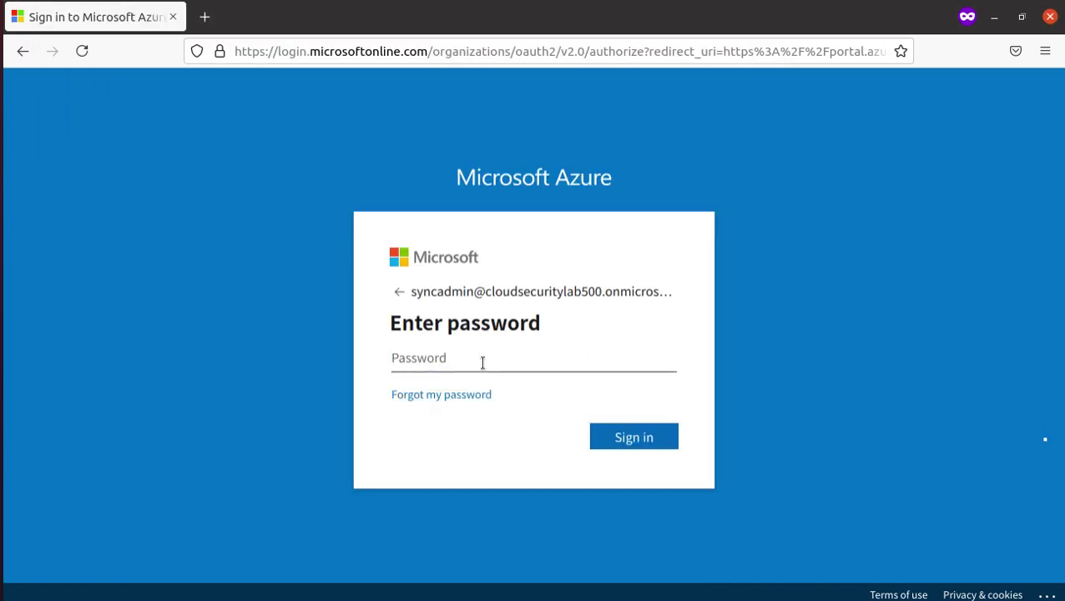
{"action": "key", "text": "ctrl+v"}
{"action": "left_click", "coordinate": [655, 437]}
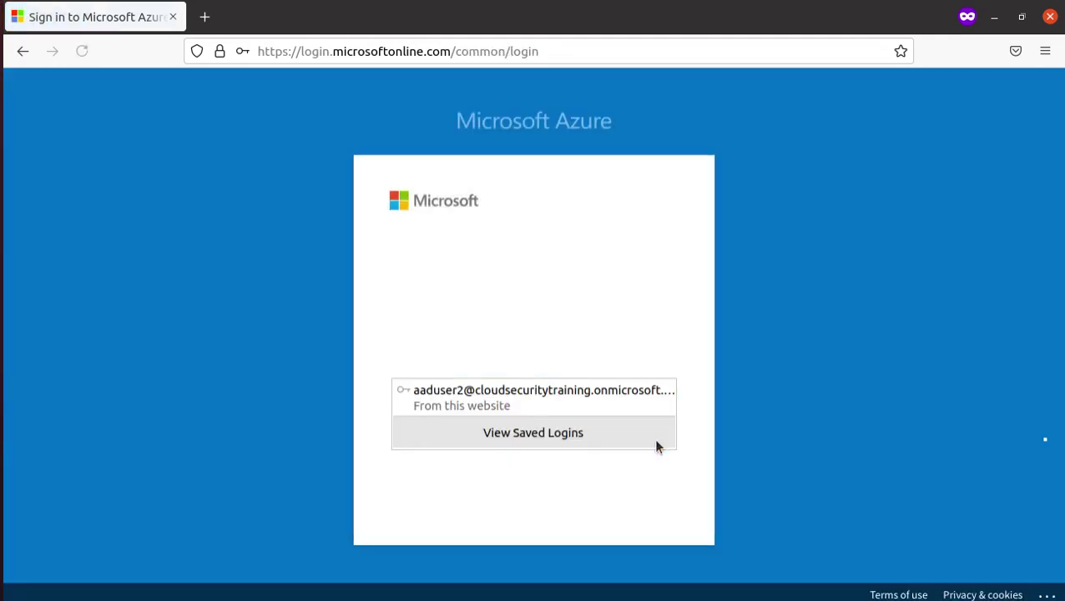
- Enter the current password and the new password twice, then submit the update
{"action": "left_click", "coordinate": [474, 357]}
{"action": "key", "text": "ctrl+v"}
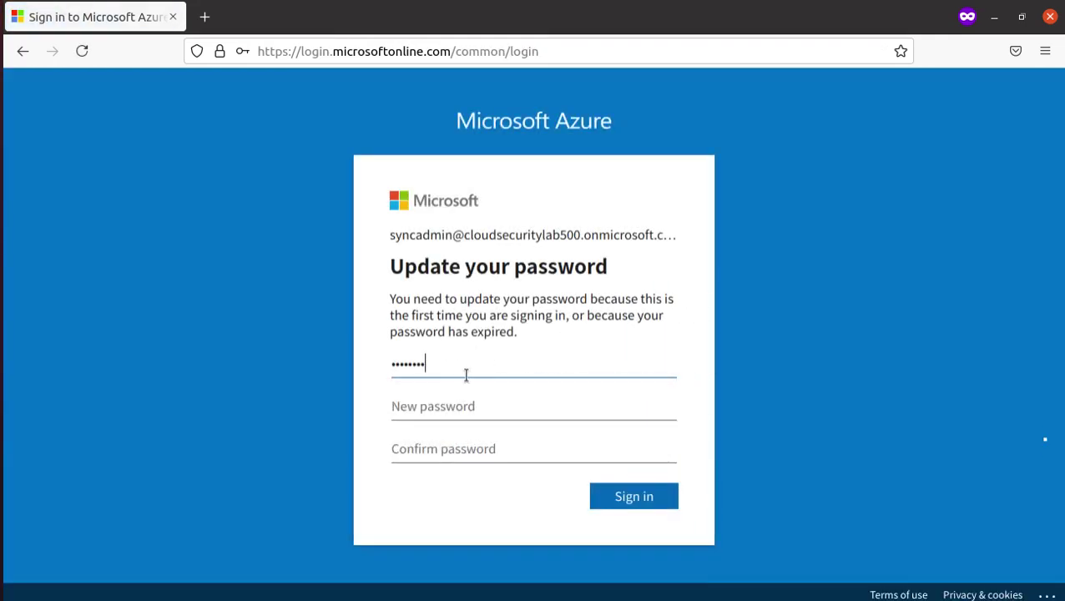
{"action": "left_click", "coordinate": [459, 407]}
{"action": "key", "text": "ctrl+v"}
{"action": "left_click", "coordinate": [460, 449]}
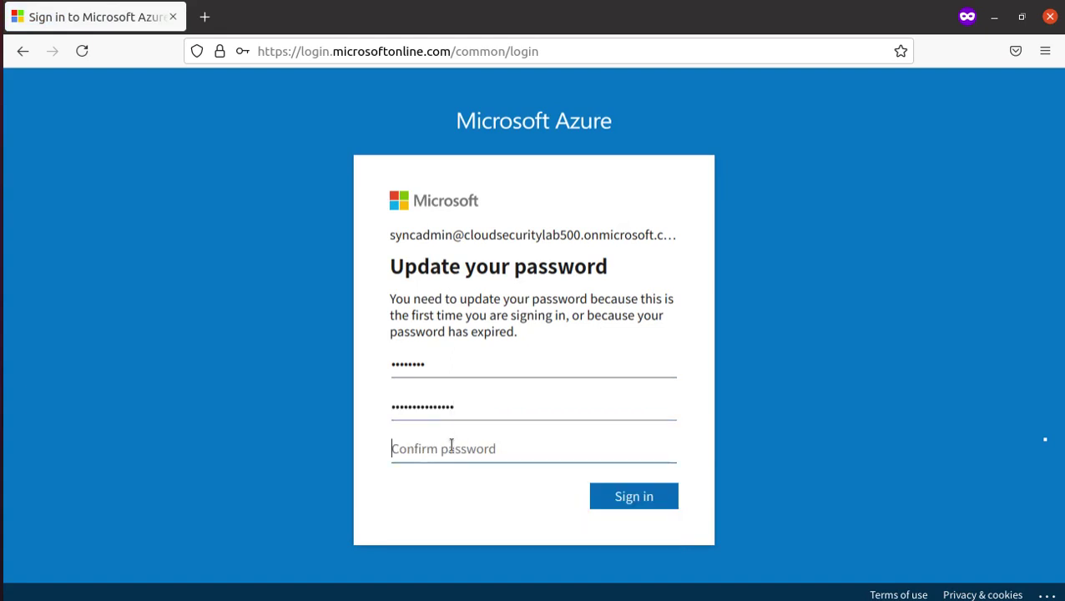
{"action": "key", "text": "ctrl+v"}
{"action": "left_click", "coordinate": [655, 500]}
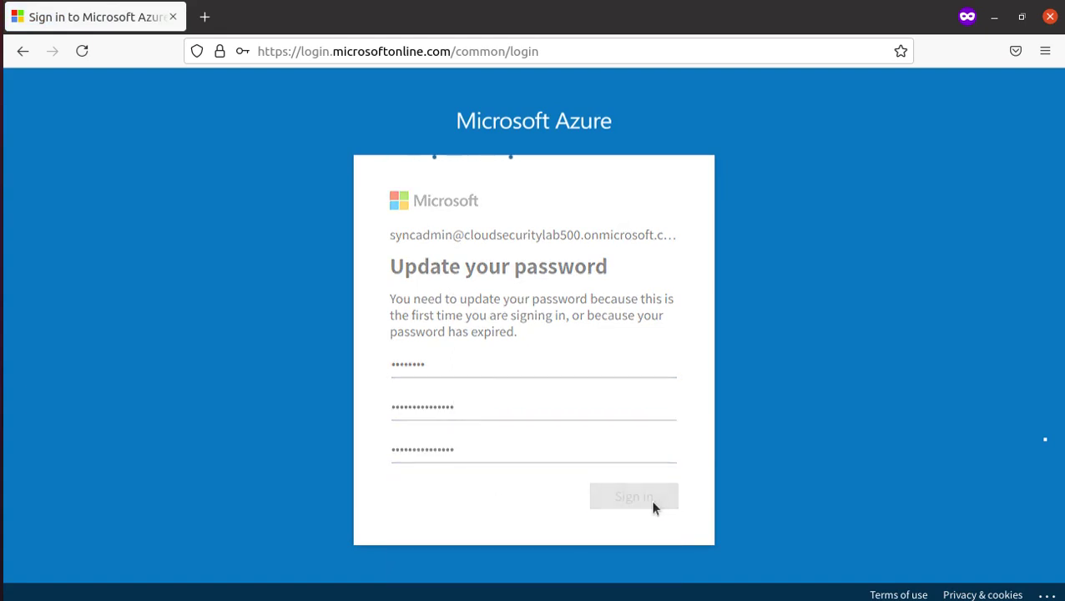
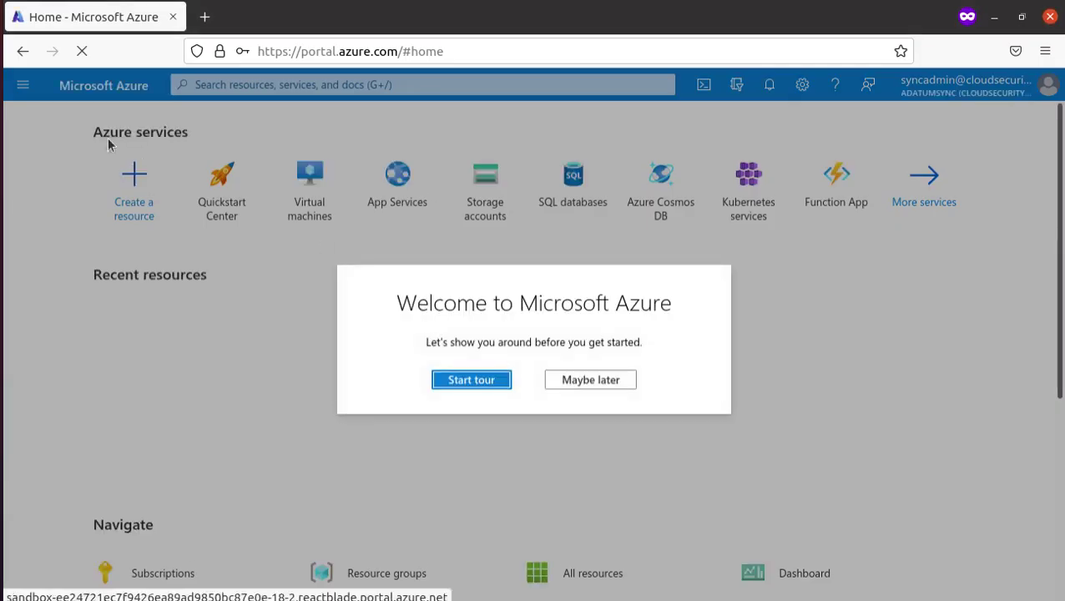
{"action": "key", "text": "alt+Tab"}
- Check the new password given in step 5 of the lab instructions
{"action": "key", "text": "Tab"}
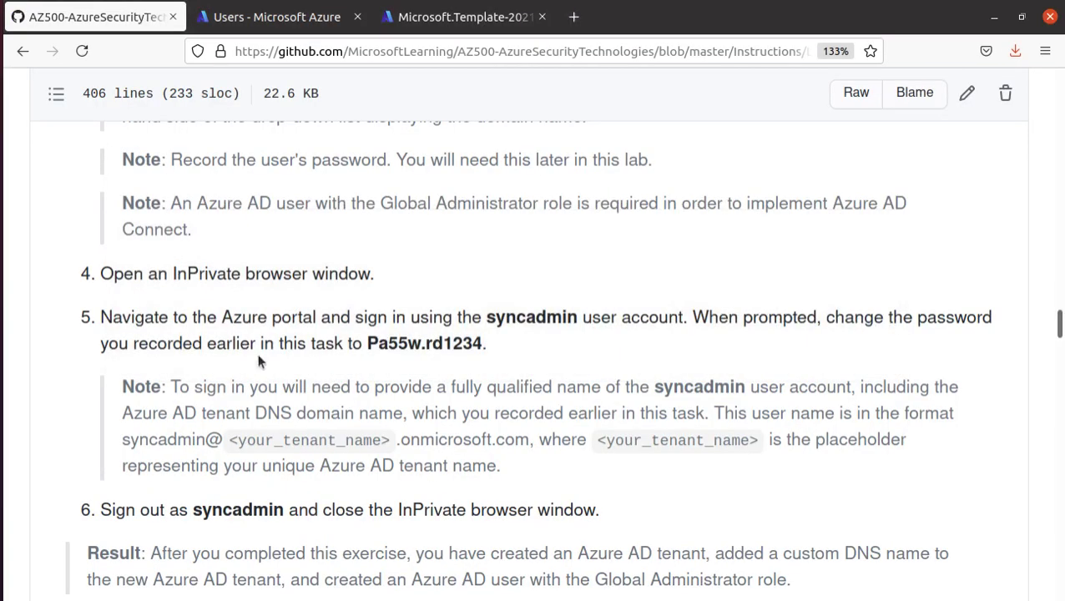
{"action": "scroll", "coordinate": [426, 380], "scroll_direction": "down", "scroll_amount": 3}
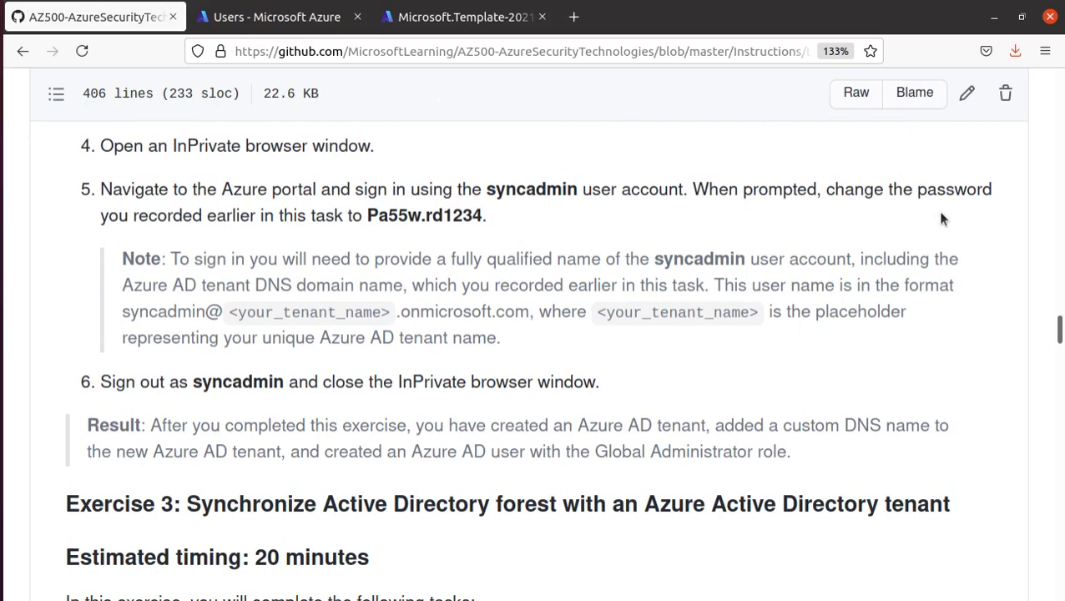
{"action": "scroll", "coordinate": [636, 377], "scroll_direction": "down", "scroll_amount": 3}
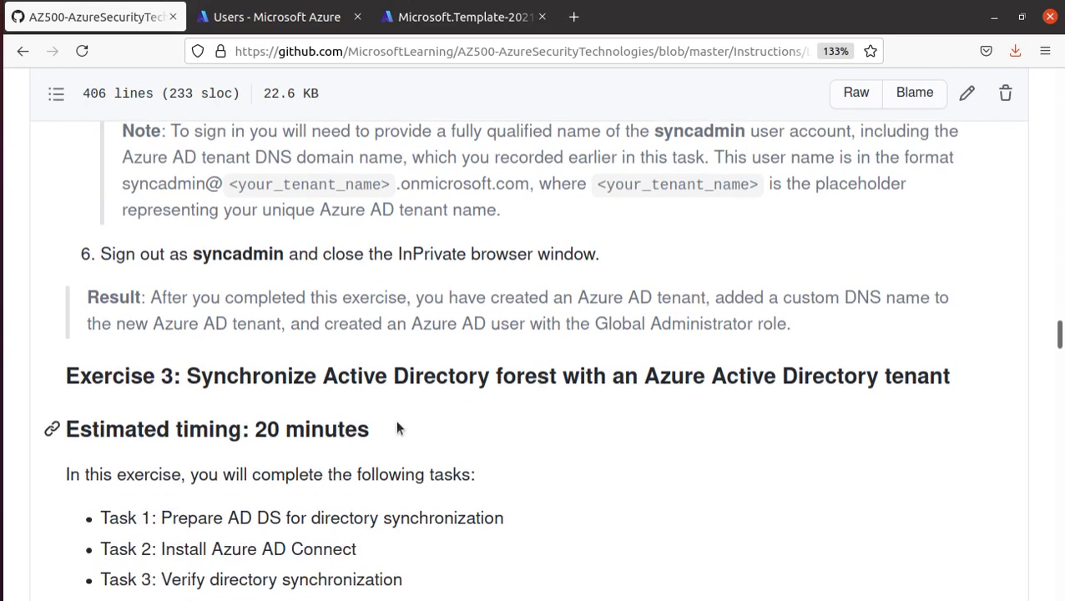
{"action": "scroll", "coordinate": [401, 401], "scroll_direction": "up", "scroll_amount": 3}
{"action": "left_click_drag", "start_coordinate": [483, 214], "coordinate": [365, 216]}
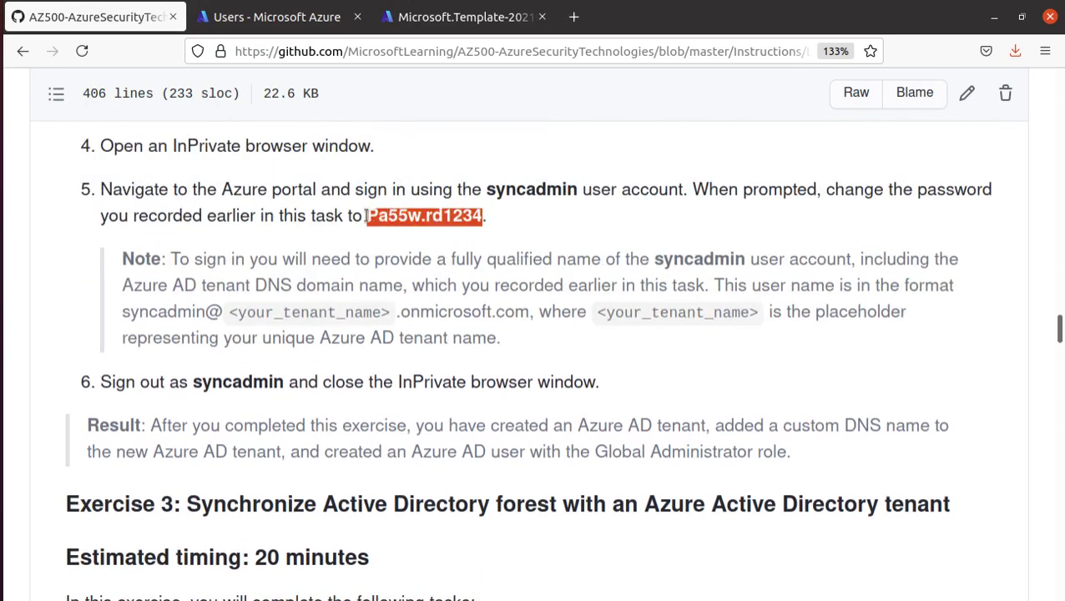
{"action": "scroll", "coordinate": [426, 343], "scroll_direction": "down", "scroll_amount": 5}
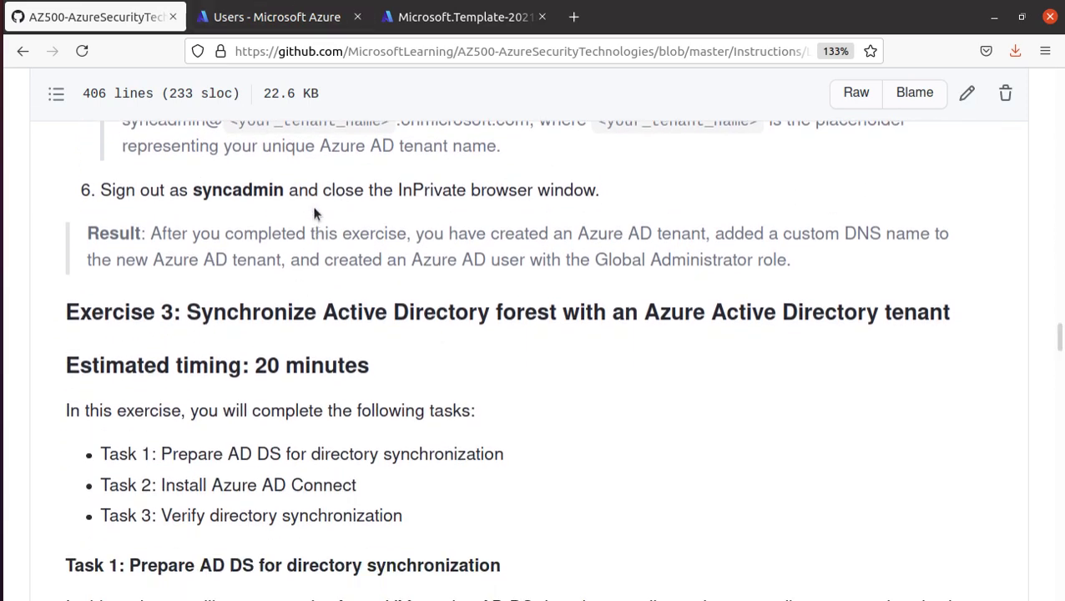
- Skip the welcome tour, sign out of the Azure portal and close the InPrivate window
{"action": "key", "text": "alt+Tab"}
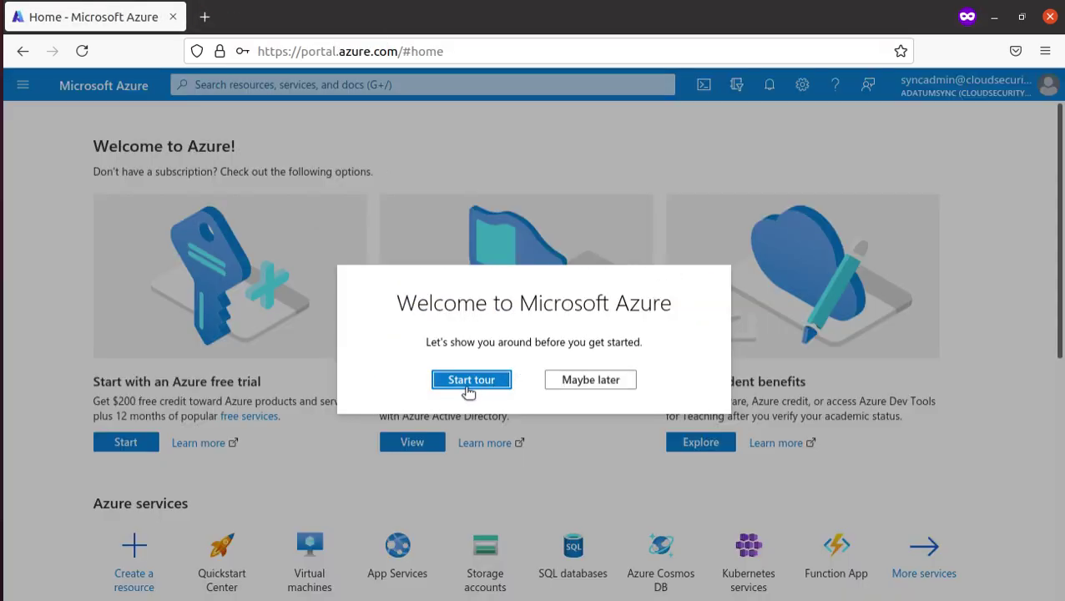
{"action": "left_click", "coordinate": [577, 381]}
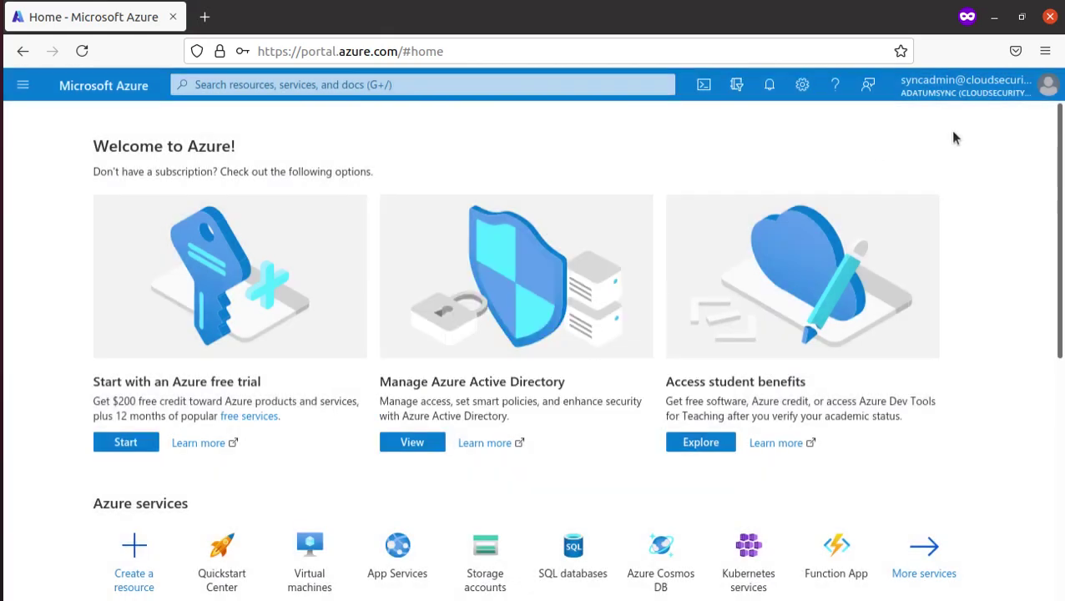
{"action": "left_click", "coordinate": [1045, 89]}
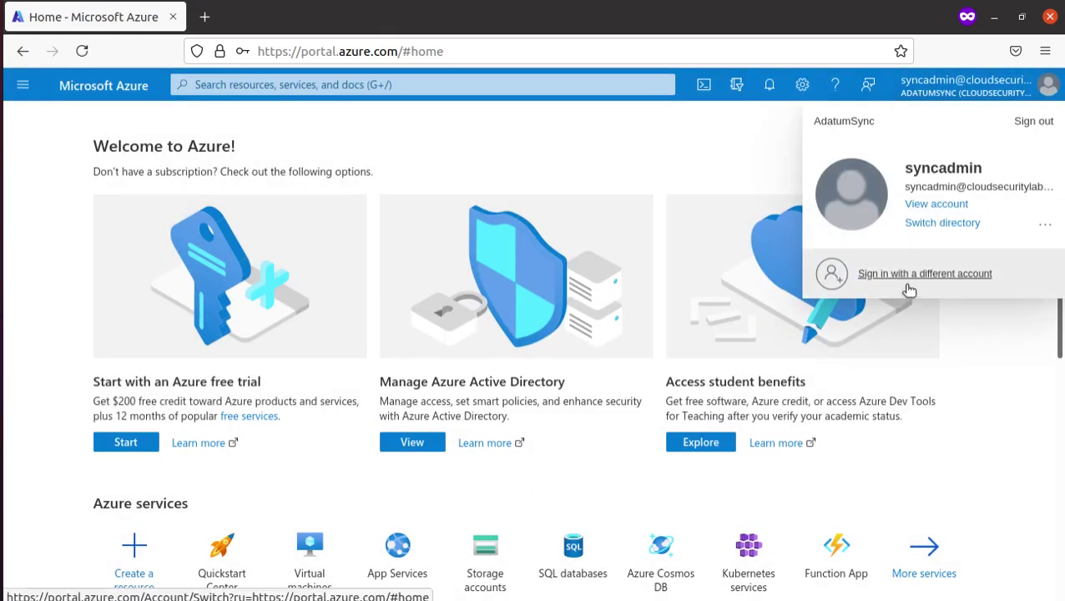
{"action": "left_click", "coordinate": [1034, 122]}
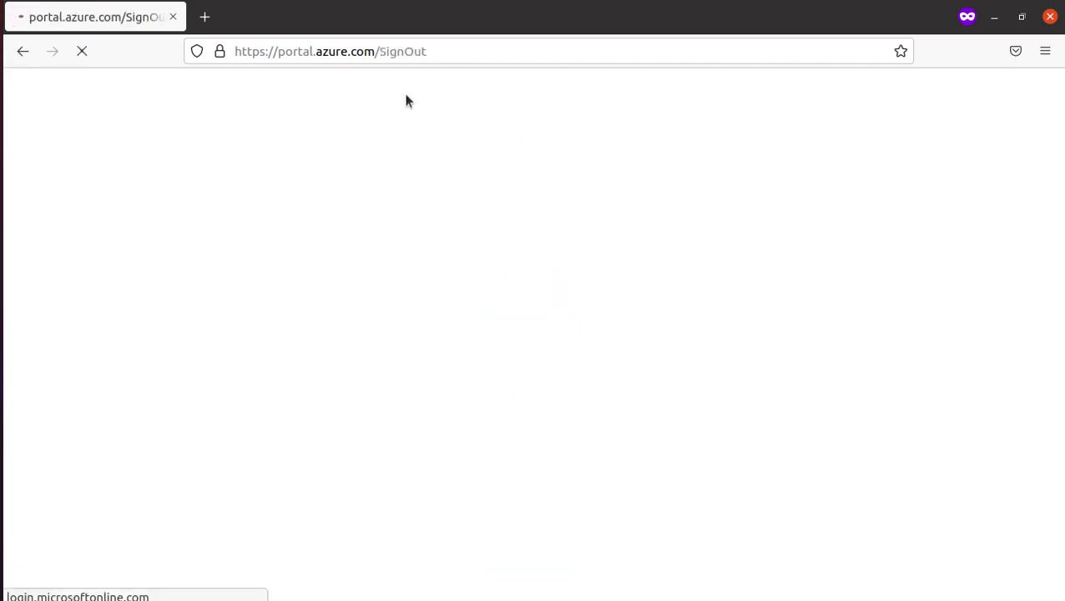
{"action": "left_click", "coordinate": [173, 17]}
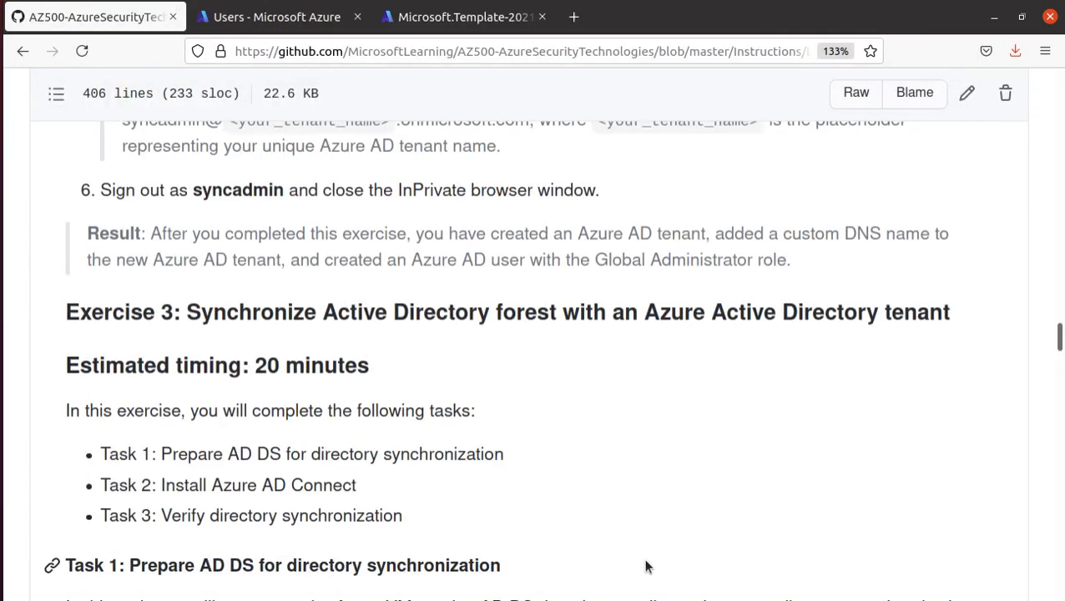
{"action": "scroll", "coordinate": [452, 450], "scroll_direction": "down", "scroll_amount": 1}
{"action": "scroll", "coordinate": [452, 451], "scroll_direction": "down", "scroll_amount": 1}
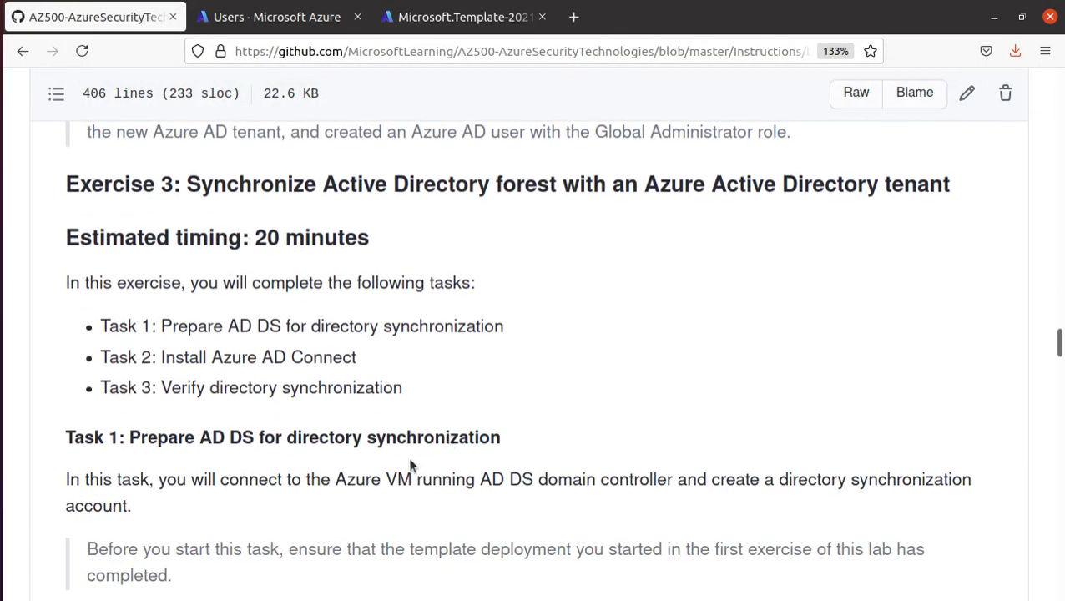
{"action": "left_click_drag", "start_coordinate": [185, 183], "coordinate": [970, 199]}
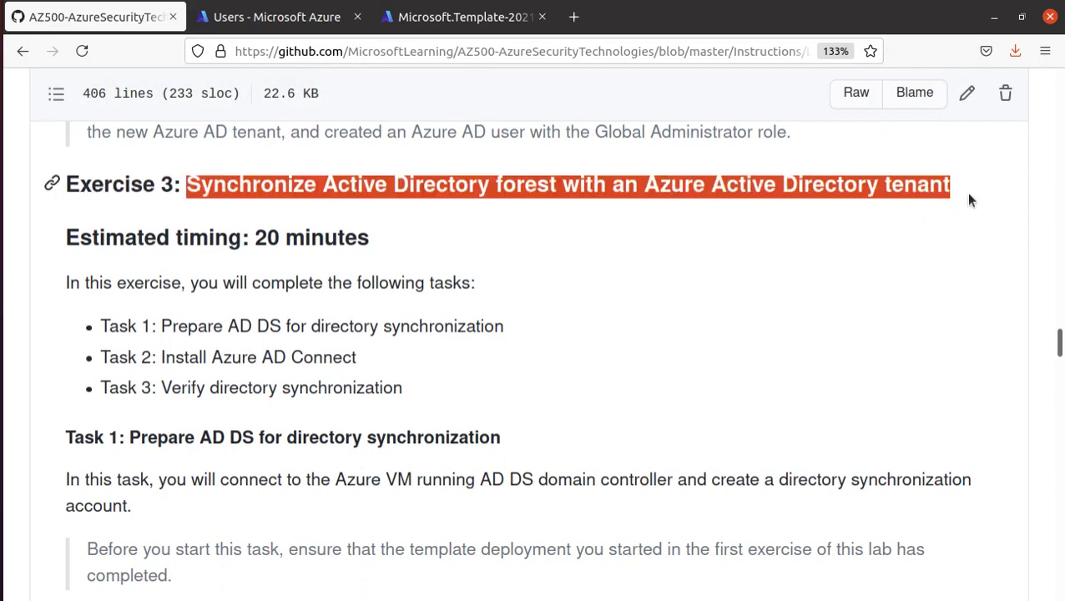
{"action": "scroll", "coordinate": [272, 358], "scroll_direction": "down", "scroll_amount": 2}
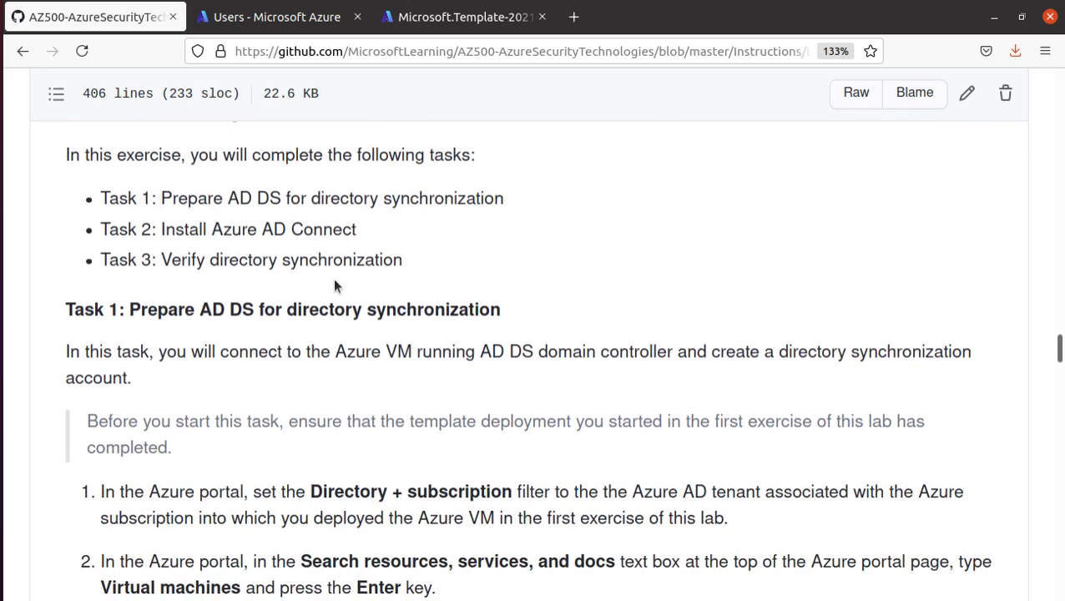
{"action": "left_click_drag", "start_coordinate": [156, 197], "coordinate": [342, 197]}
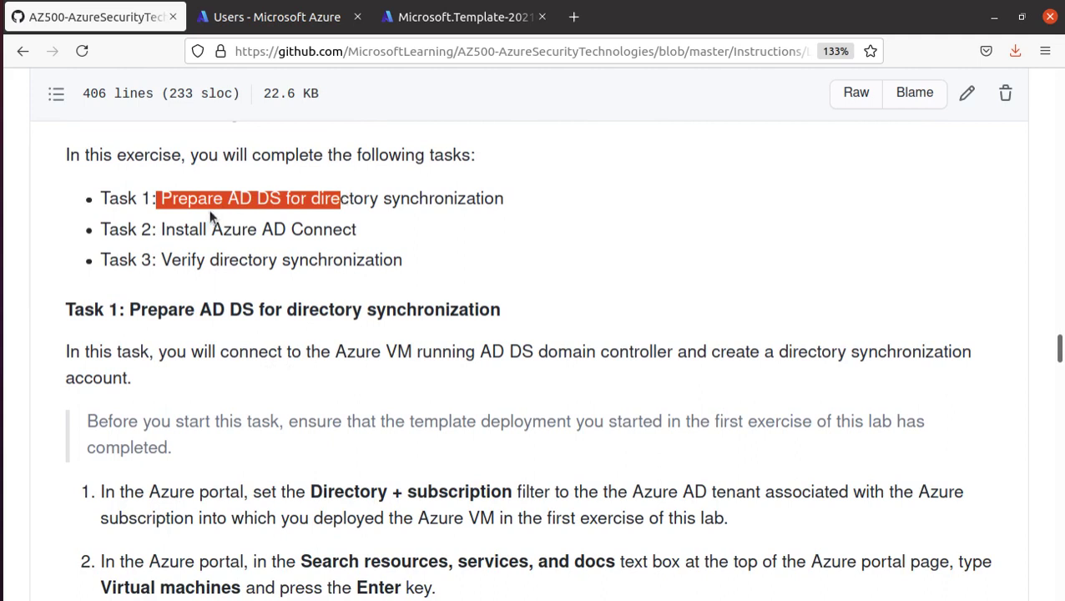
{"action": "left_click_drag", "start_coordinate": [521, 197], "coordinate": [162, 209]}
{"action": "left_click_drag", "start_coordinate": [358, 231], "coordinate": [452, 265]}
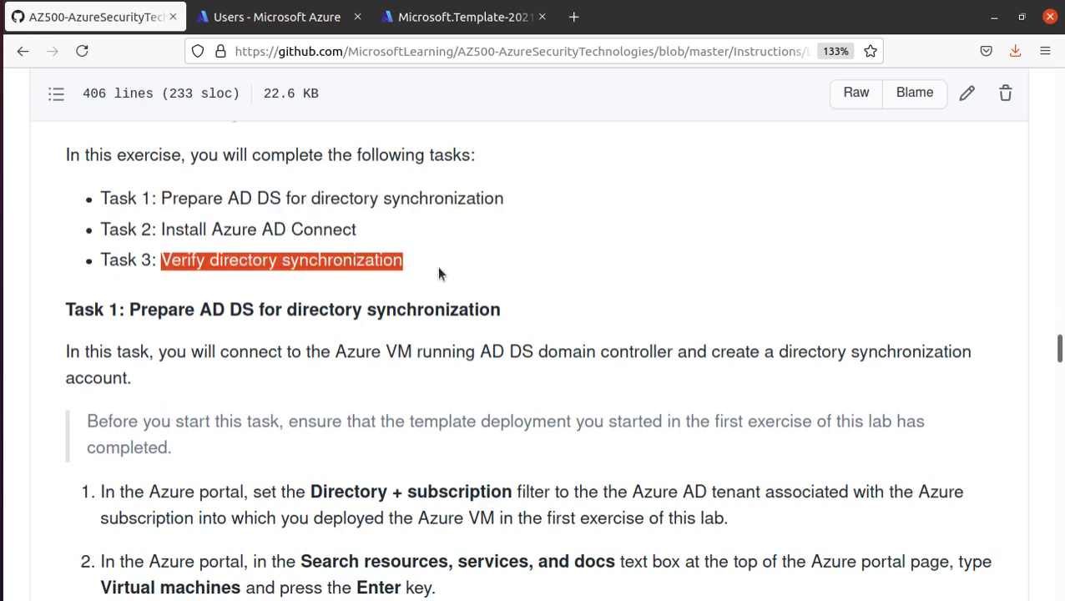
{"action": "scroll", "coordinate": [438, 274], "scroll_direction": "down", "scroll_amount": 1}
{"action": "scroll", "coordinate": [413, 297], "scroll_direction": "down", "scroll_amount": 1}
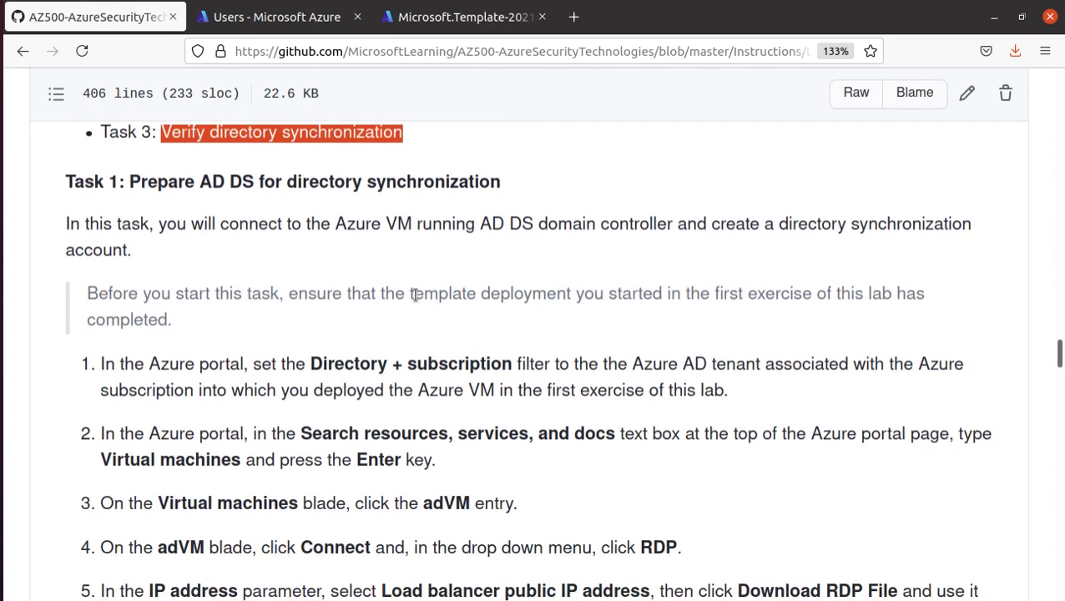
{"action": "scroll", "coordinate": [413, 297], "scroll_direction": "down", "scroll_amount": 1}
{"action": "scroll", "coordinate": [408, 406], "scroll_direction": "up", "scroll_amount": 1}
{"action": "left_click_drag", "start_coordinate": [307, 364], "coordinate": [511, 365]}
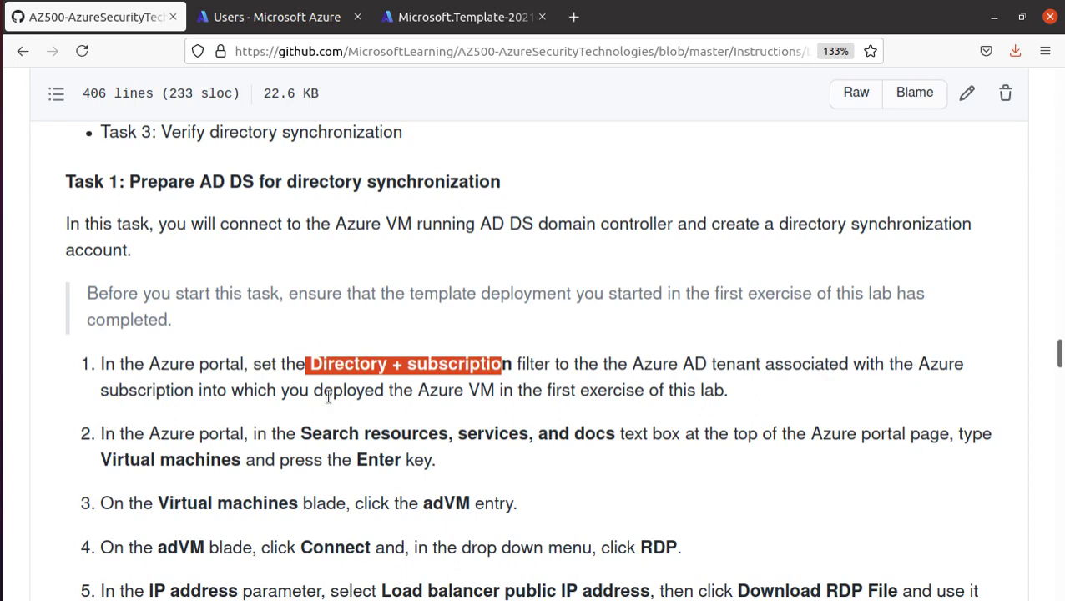
{"action": "left_click_drag", "start_coordinate": [420, 392], "coordinate": [797, 393]}
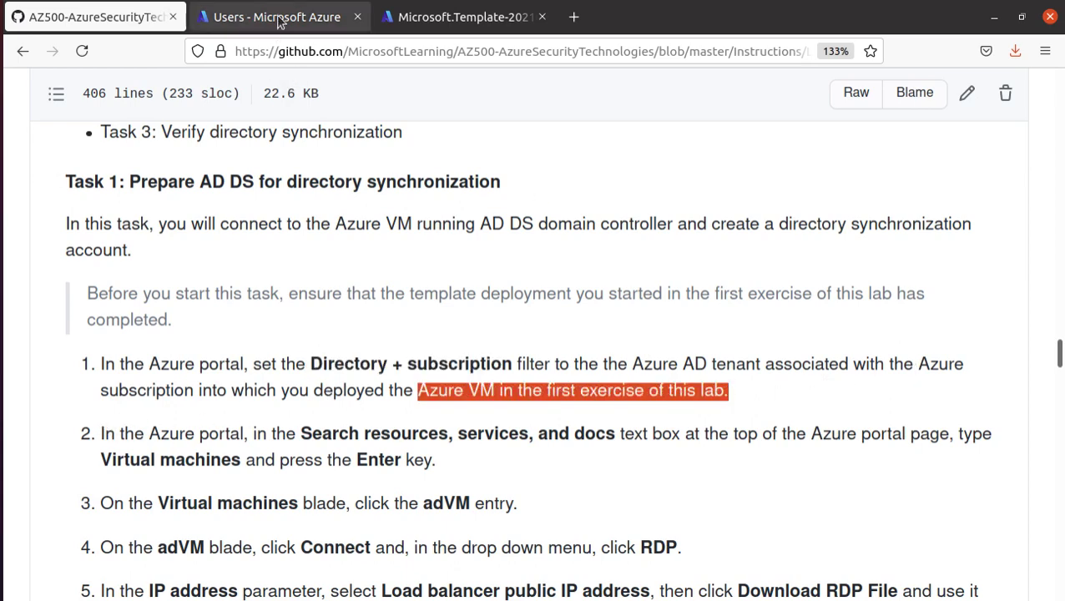
- Refresh the Microsoft.Template deployment status, which still shows CreateADForest in progress
{"action": "left_click", "coordinate": [285, 16]}
{"action": "left_click", "coordinate": [431, 18]}
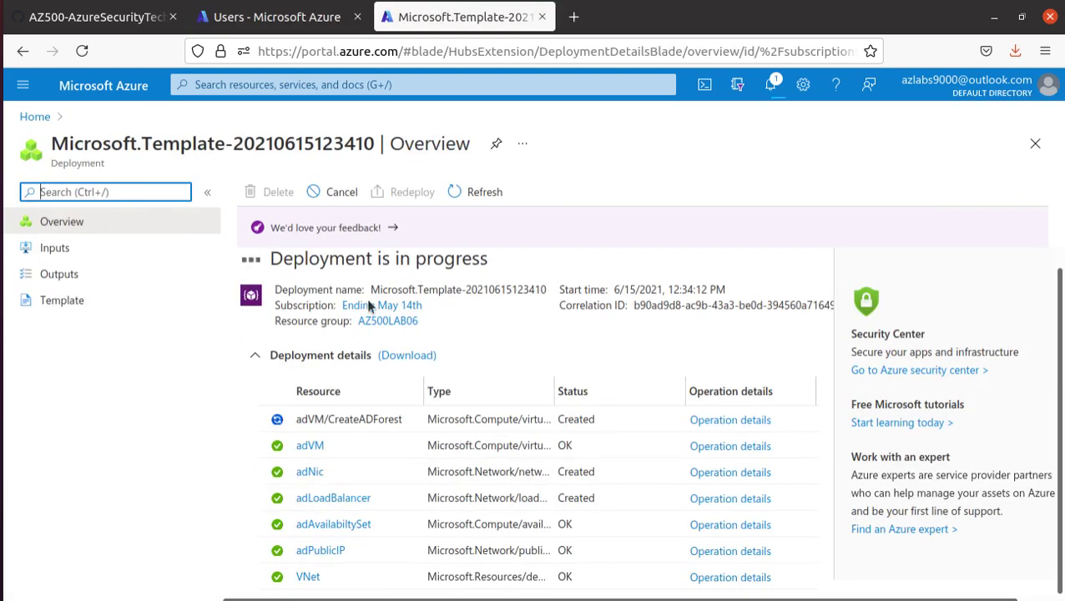
{"action": "left_click", "coordinate": [471, 206]}
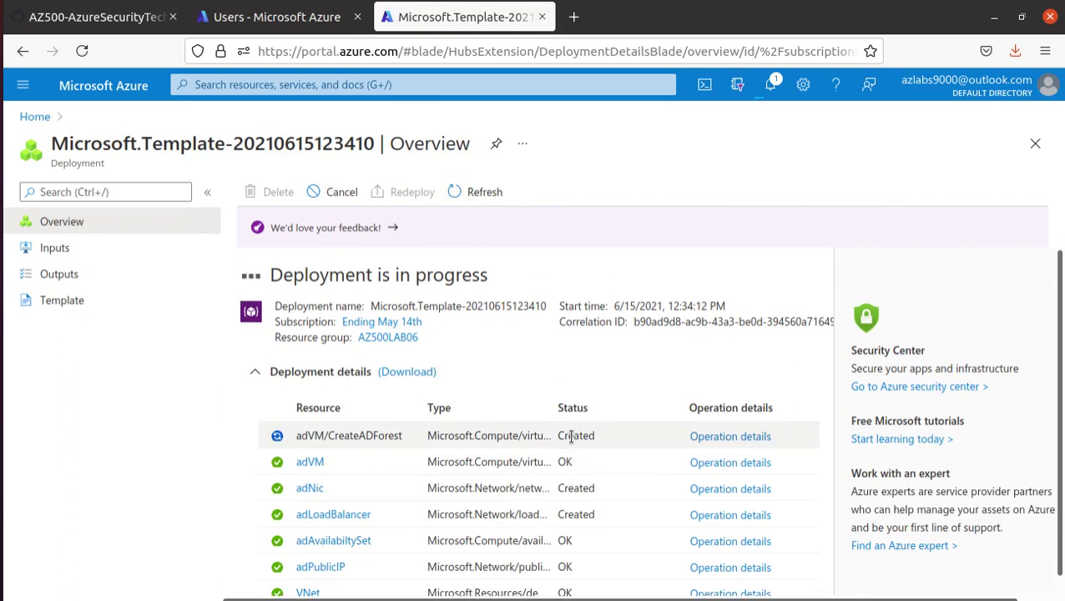
{"action": "scroll", "coordinate": [459, 467], "scroll_direction": "down", "scroll_amount": 2}
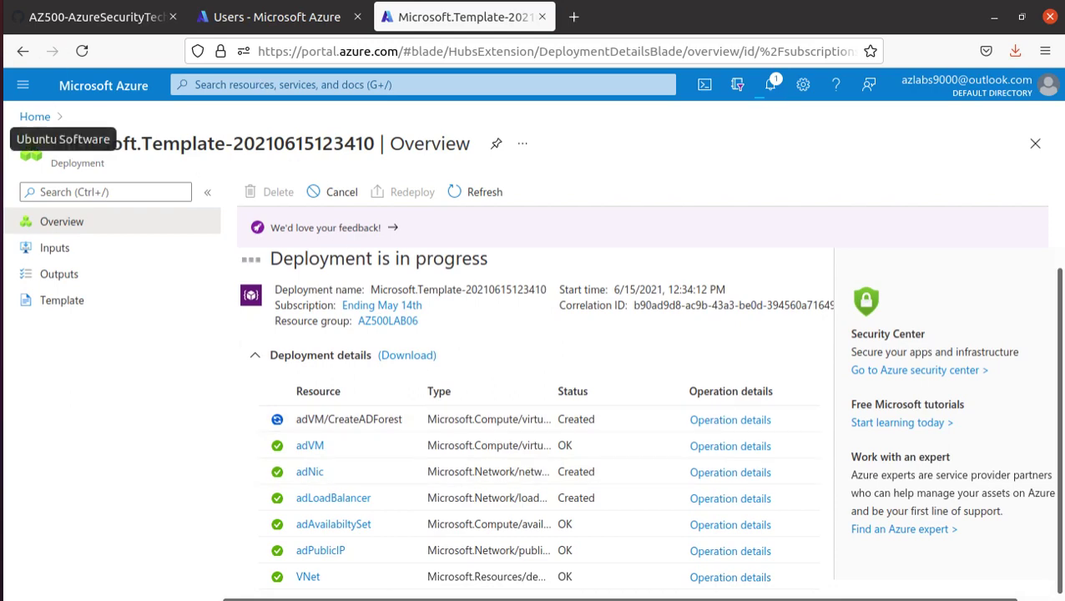
{"action": "left_click", "coordinate": [9, 250]}
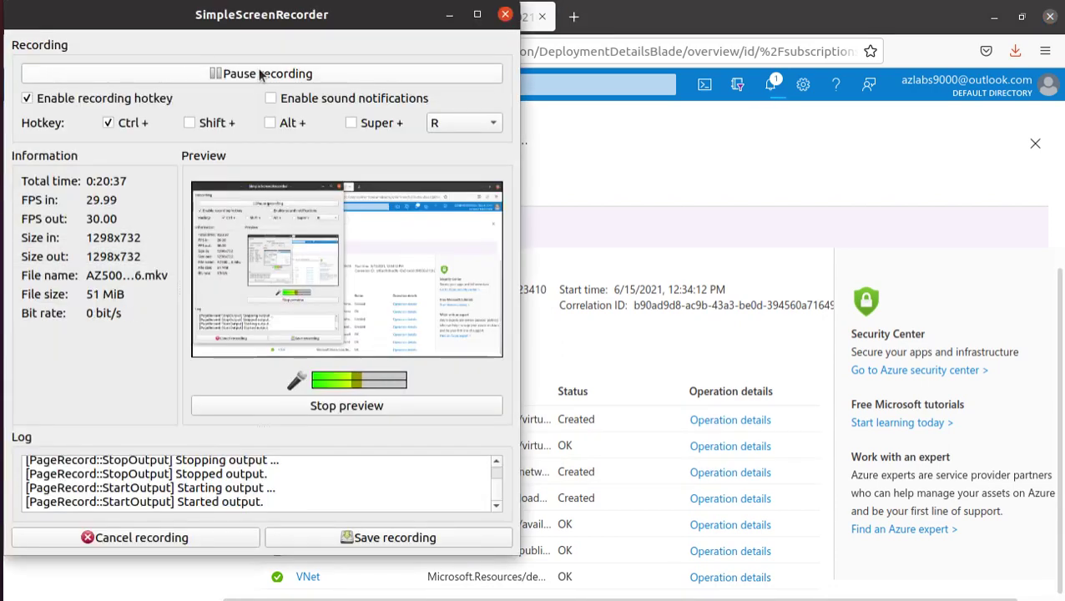
{"action": "key", "text": "ctrl+1"}
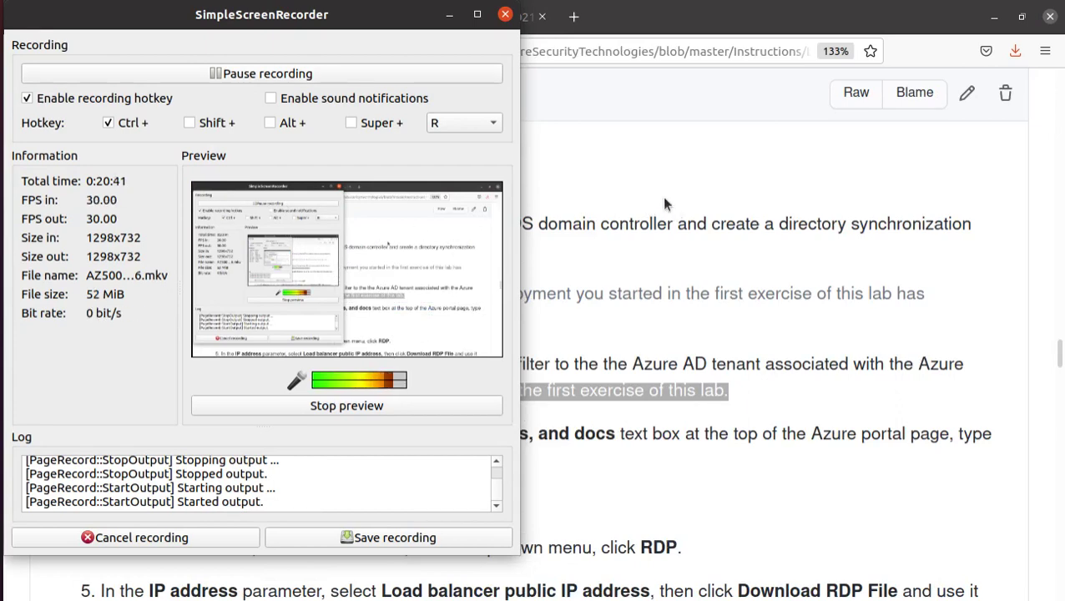
{"action": "left_click", "coordinate": [662, 197]}
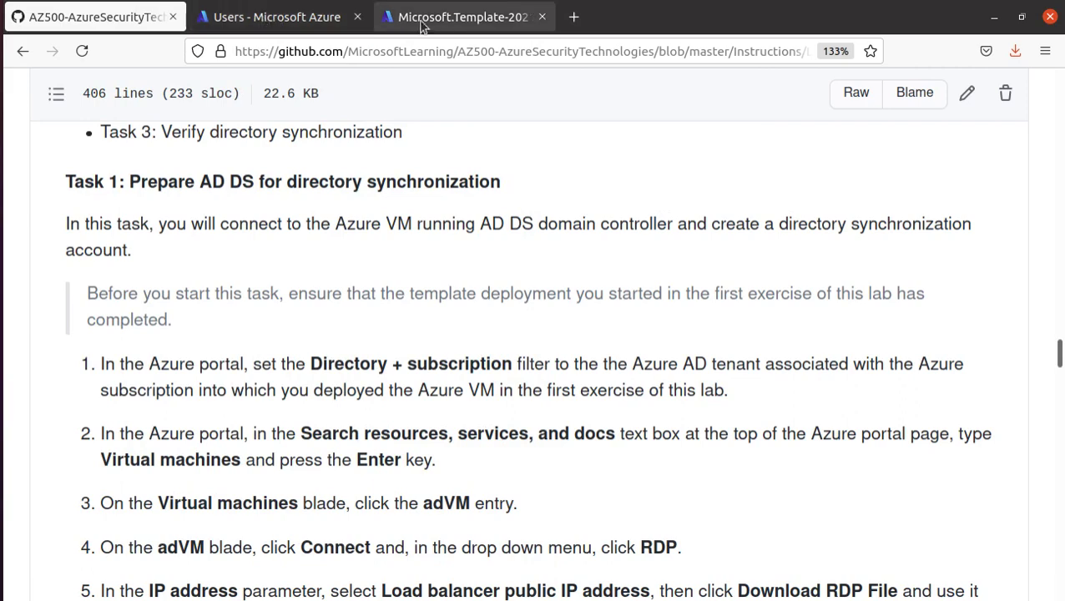
{"action": "left_click", "coordinate": [432, 20]}
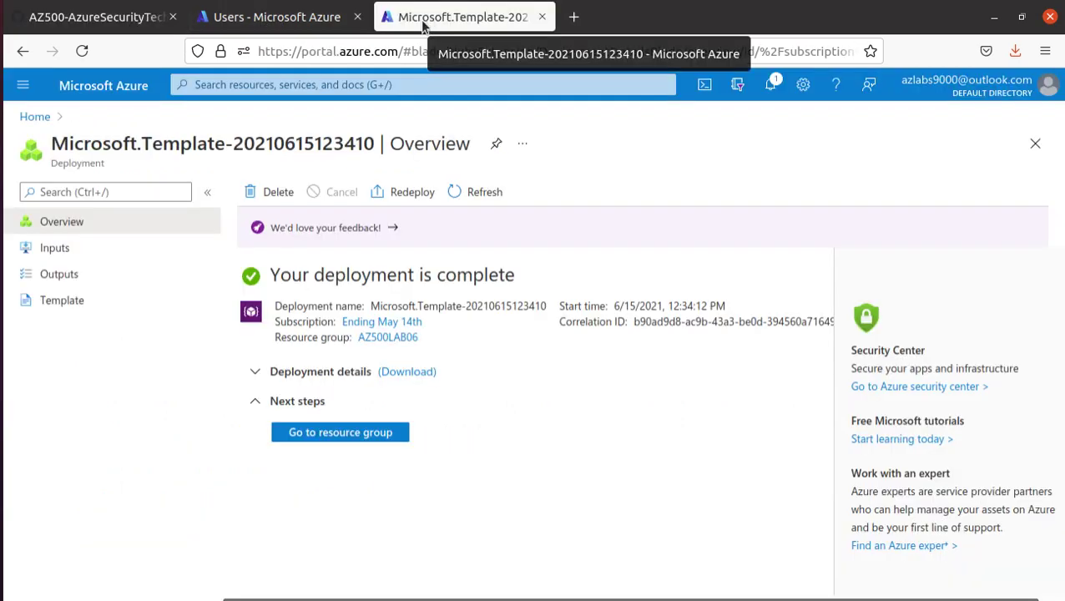
- Read Task 1 in the lab guide, including the Directory + subscription step
{"action": "left_click", "coordinate": [121, 19]}
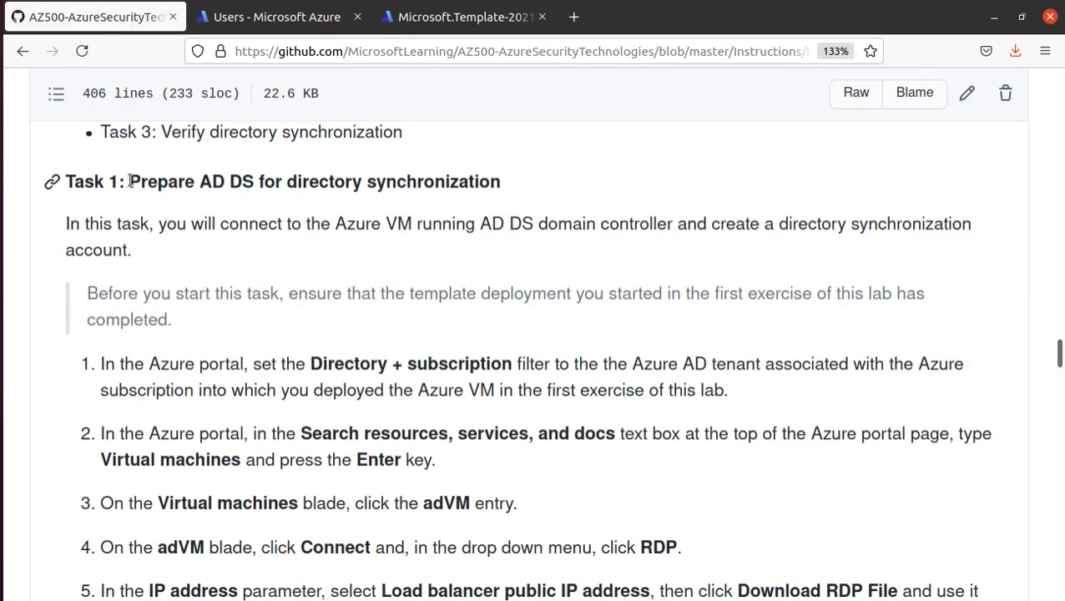
{"action": "left_click_drag", "start_coordinate": [129, 181], "coordinate": [531, 188]}
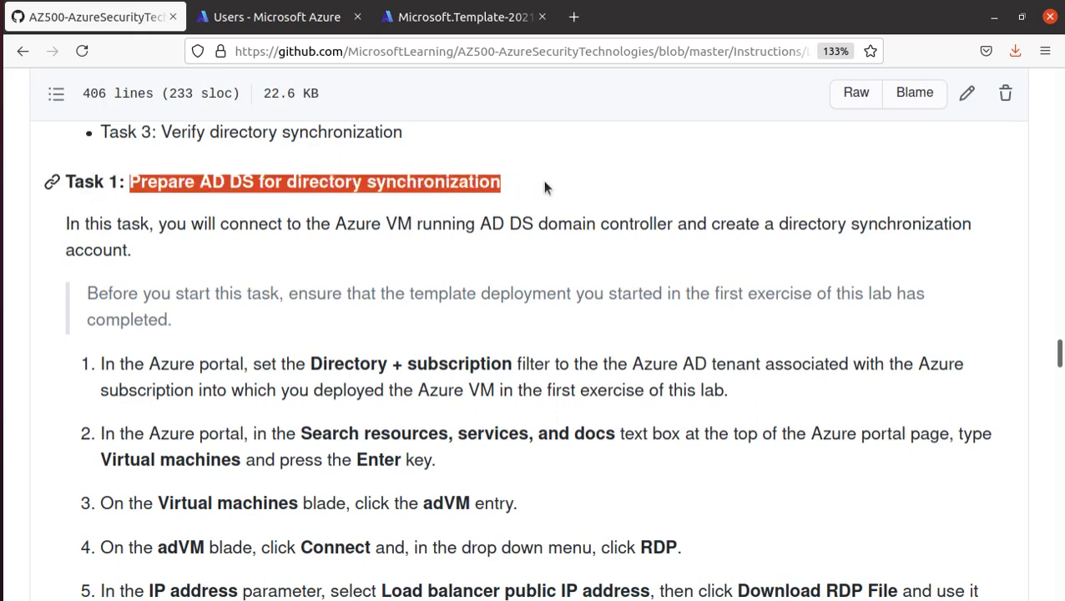
{"action": "scroll", "coordinate": [396, 476], "scroll_direction": "down", "scroll_amount": 2}
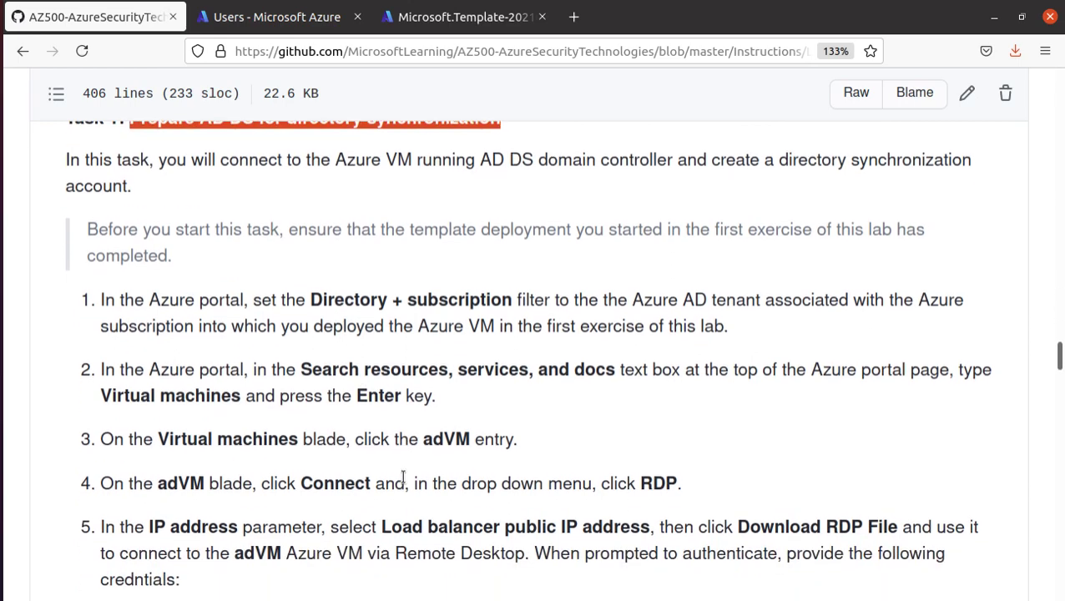
{"action": "scroll", "coordinate": [395, 472], "scroll_direction": "down", "scroll_amount": 4}
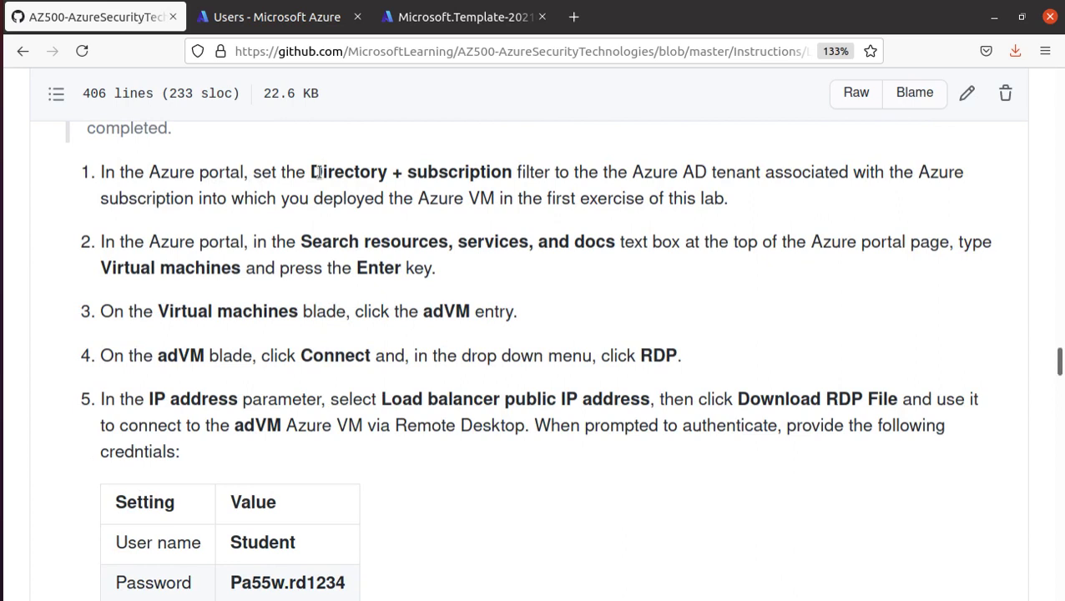
{"action": "left_click_drag", "start_coordinate": [511, 171], "coordinate": [310, 169]}
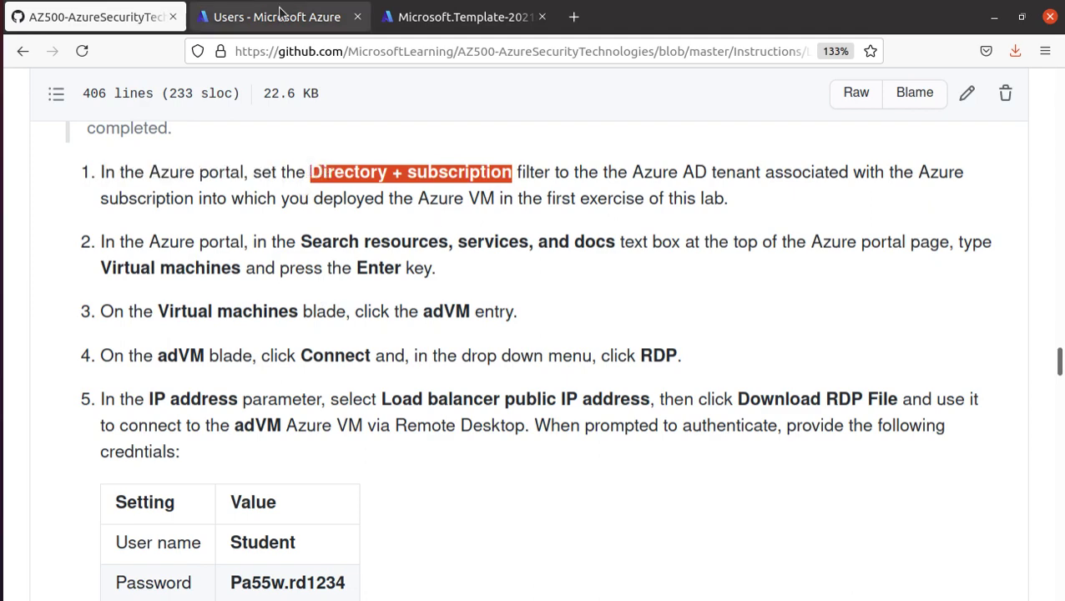
- Close the Users tab and return to the completed AZ500LAB06 deployment overview
{"action": "left_click", "coordinate": [275, 17]}
{"action": "left_click", "coordinate": [465, 17]}
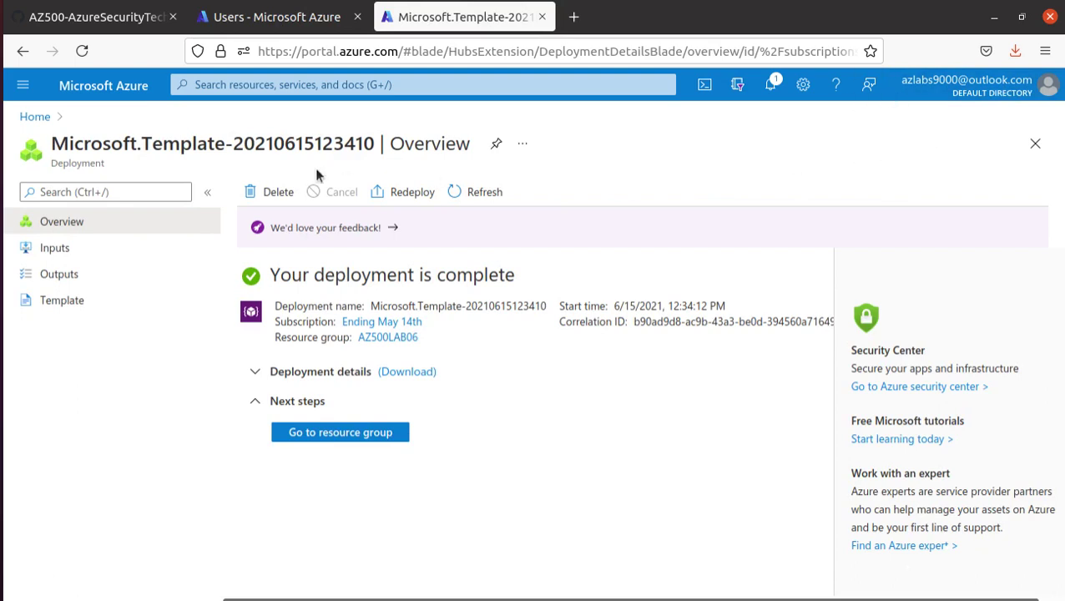
{"action": "left_click", "coordinate": [322, 17]}
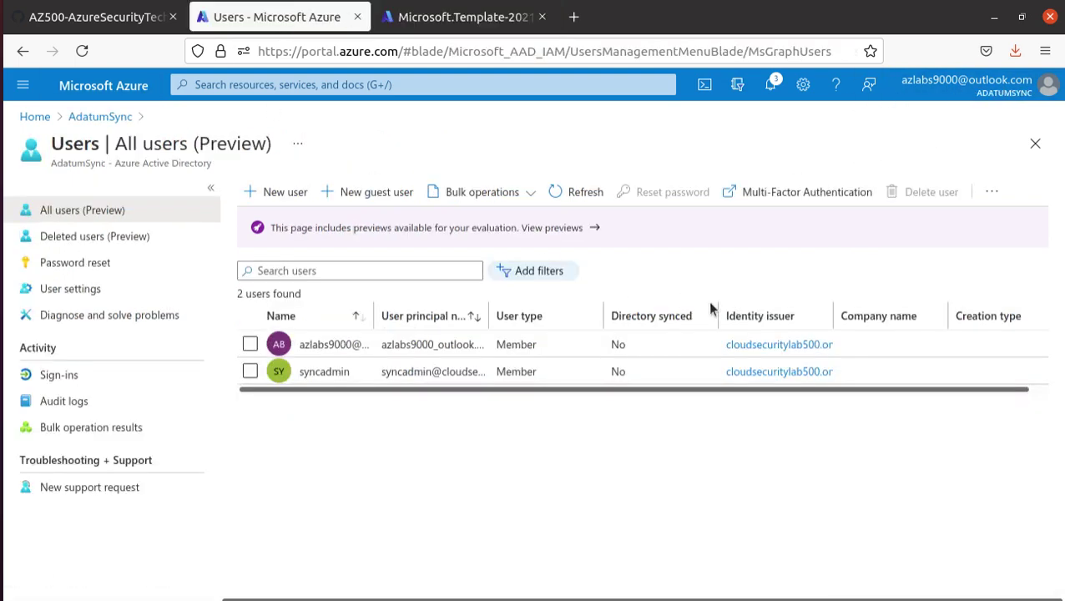
{"action": "mouse_move", "coordinate": [1006, 97]}
{"action": "left_click", "coordinate": [357, 17]}
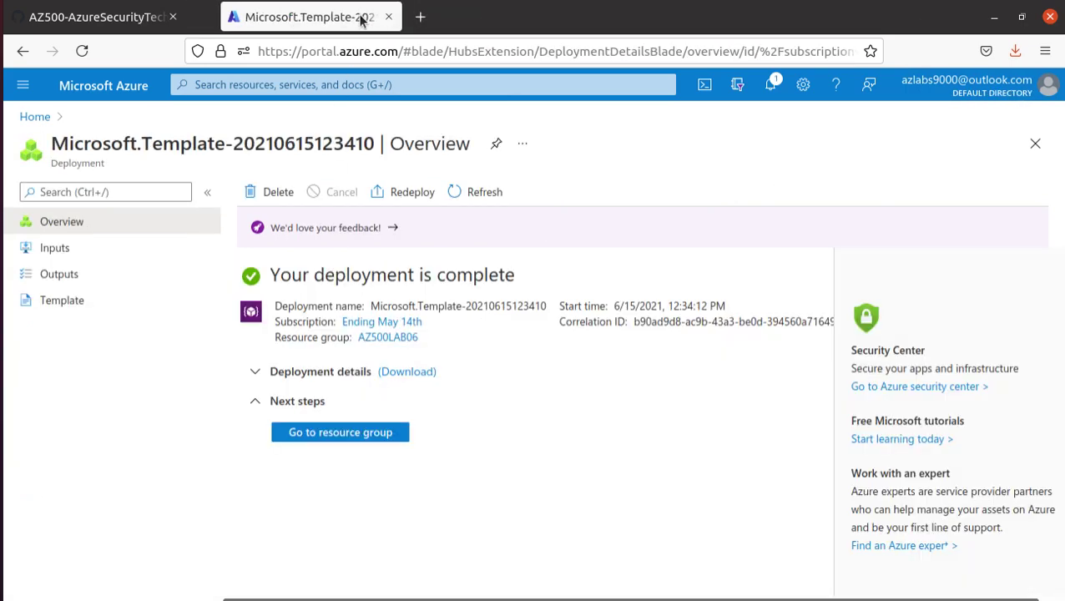
{"action": "left_click", "coordinate": [143, 18]}
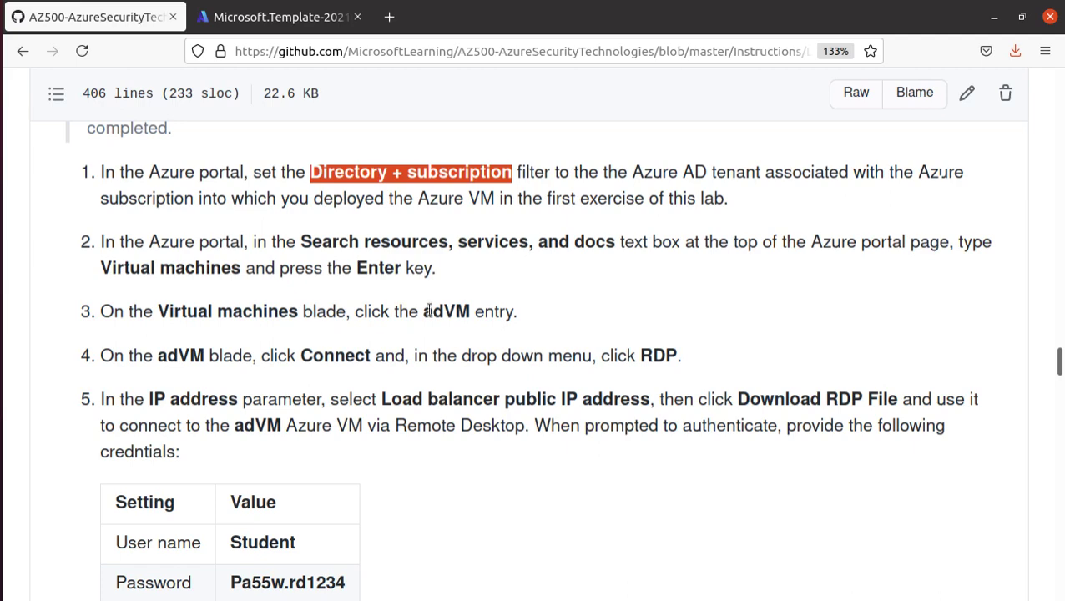
{"action": "left_click_drag", "start_coordinate": [422, 310], "coordinate": [471, 311]}
{"action": "left_click", "coordinate": [266, 25]}
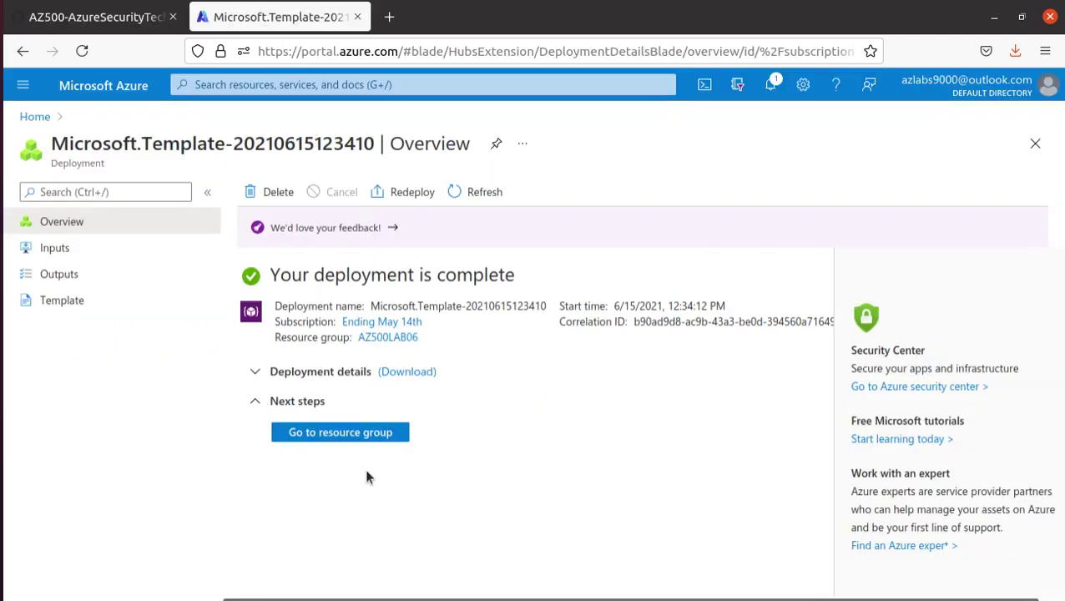
- Open adVM from the AZ500LAB06 resource group and read the guide's RDP connection steps
{"action": "left_click", "coordinate": [360, 437]}
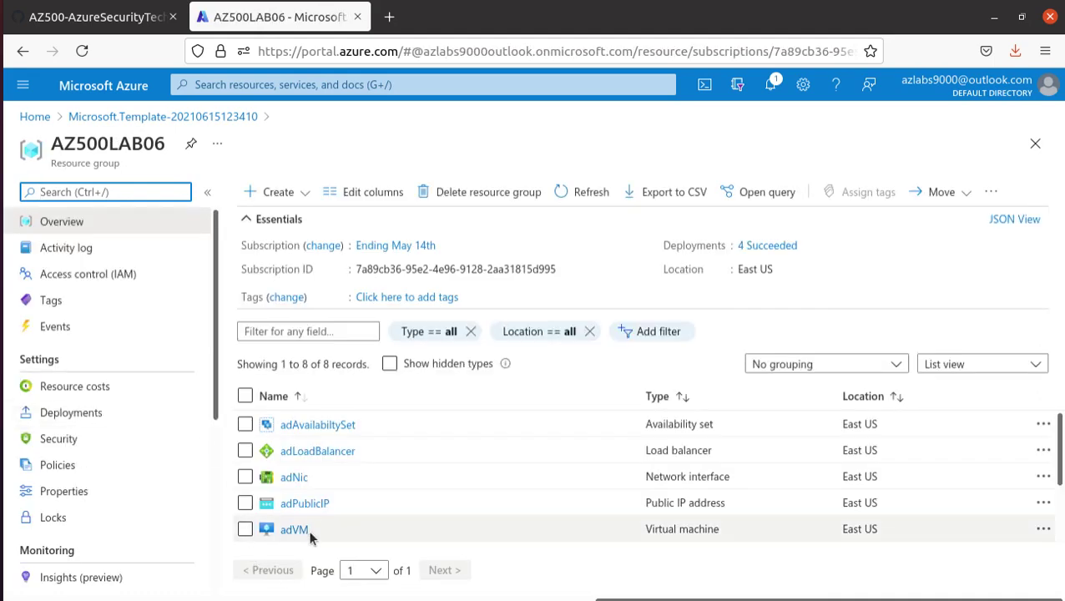
{"action": "left_click", "coordinate": [299, 531]}
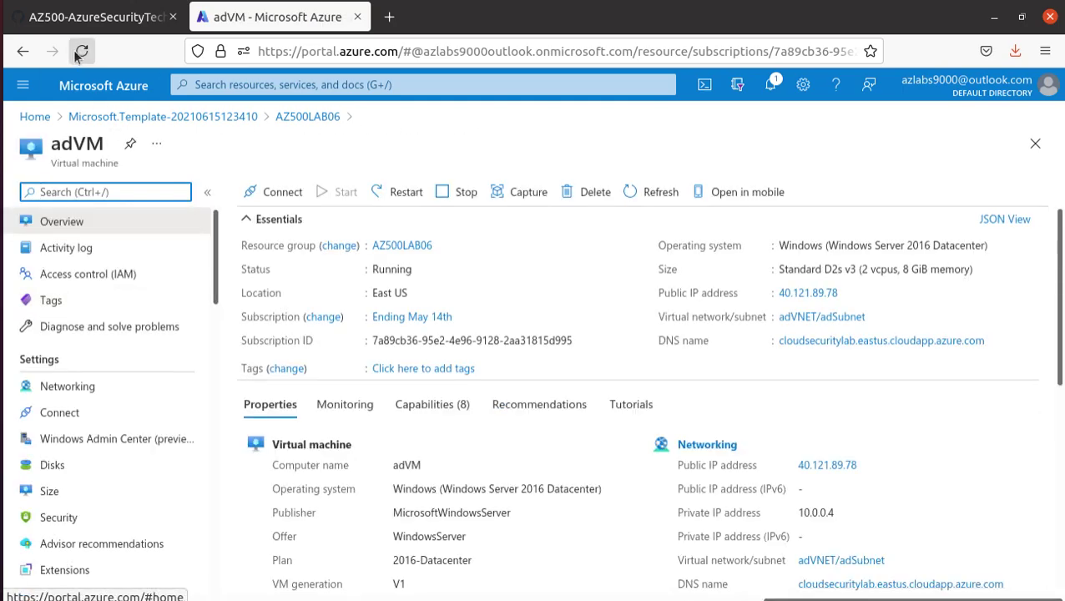
{"action": "left_click", "coordinate": [67, 18]}
{"action": "scroll", "coordinate": [488, 315], "scroll_direction": "down", "scroll_amount": 3}
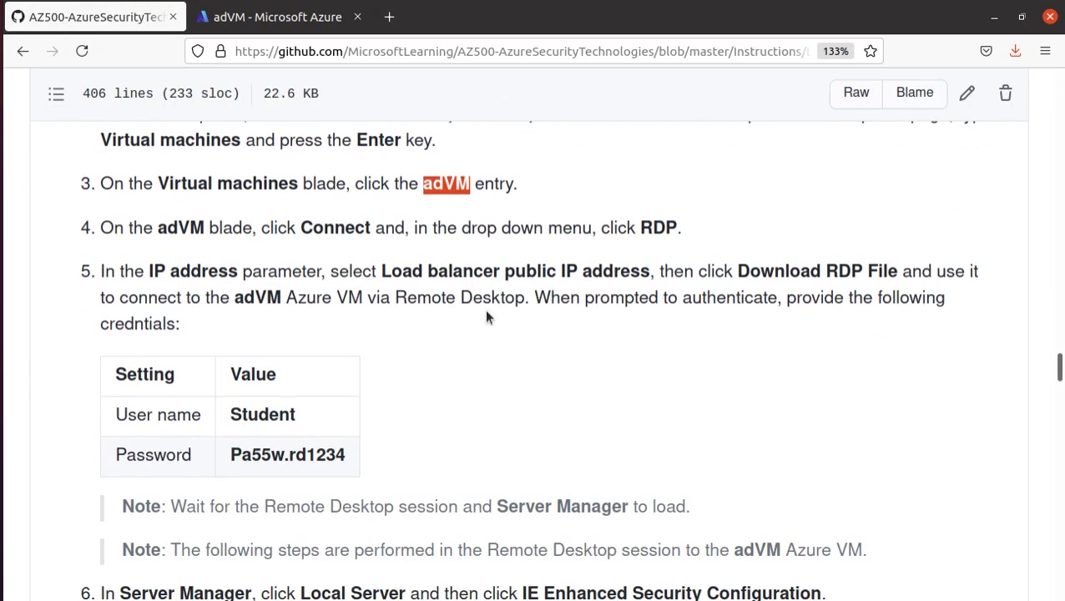
{"action": "double_click", "coordinate": [663, 227]}
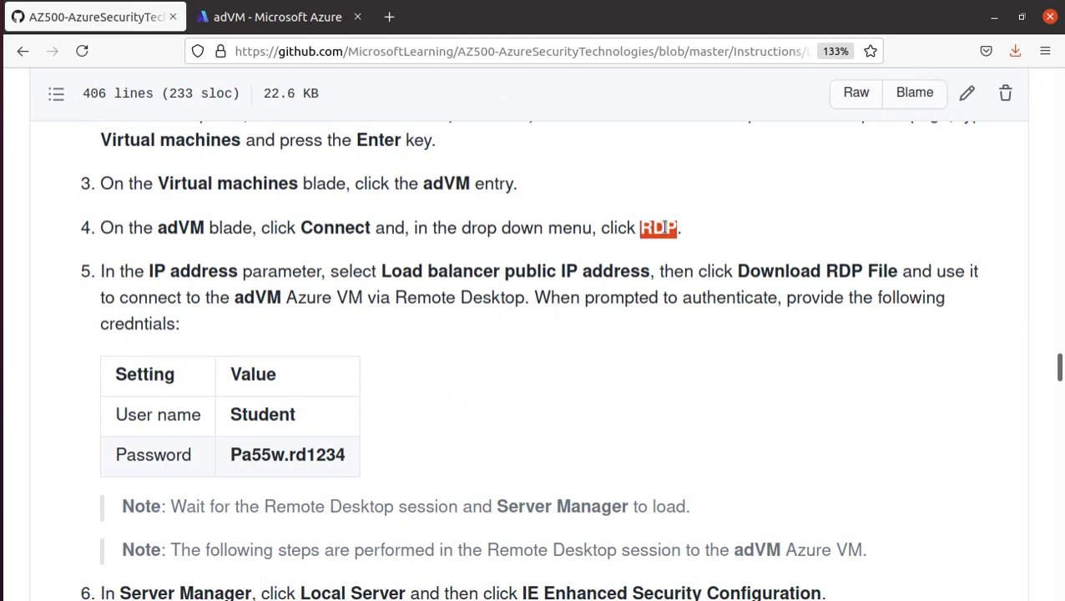
{"action": "scroll", "coordinate": [657, 225], "scroll_direction": "down", "scroll_amount": 3}
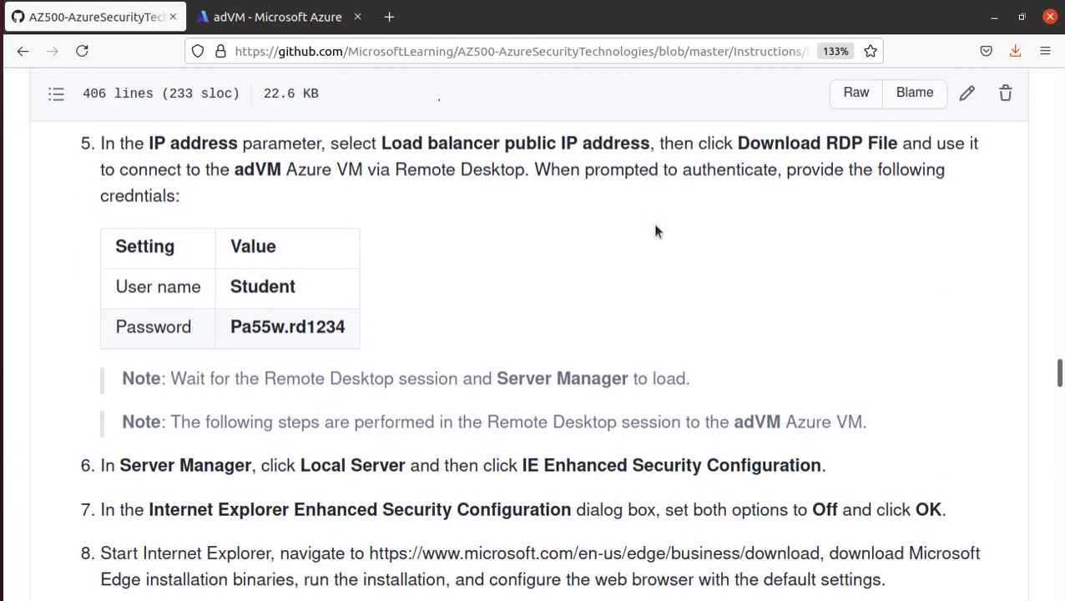
- Connect Remmina over RDP to adVM's public IP 40.121.89.78 and accept its certificate
{"action": "scroll", "coordinate": [428, 415], "scroll_direction": "up", "scroll_amount": 1}
{"action": "left_click", "coordinate": [238, 17]}
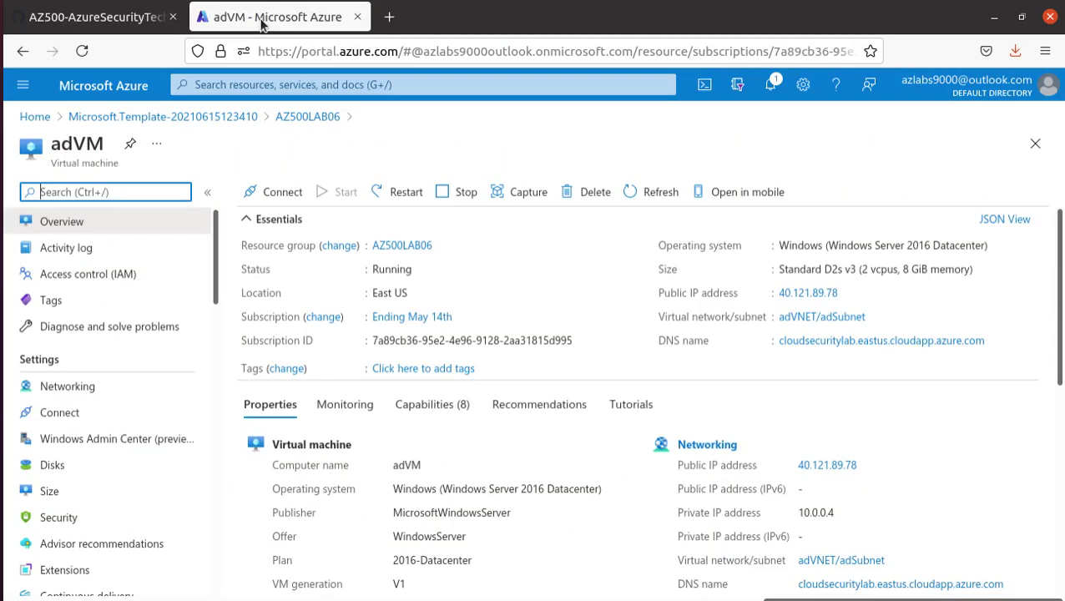
{"action": "left_click", "coordinate": [847, 293]}
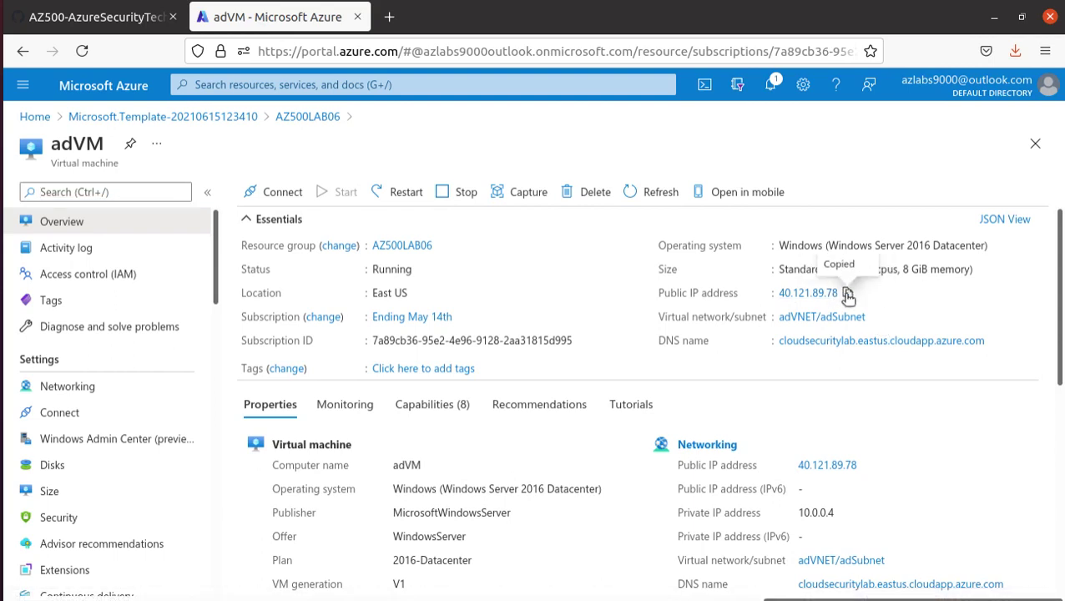
{"action": "left_click", "coordinate": [2, 295]}
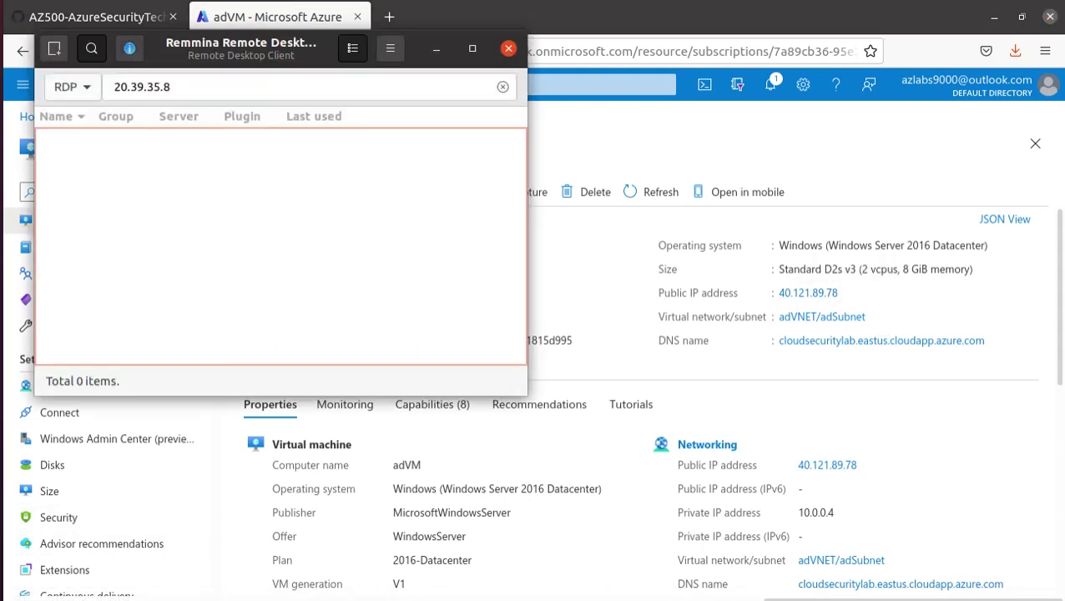
{"action": "left_click_drag", "start_coordinate": [173, 87], "coordinate": [89, 76]}
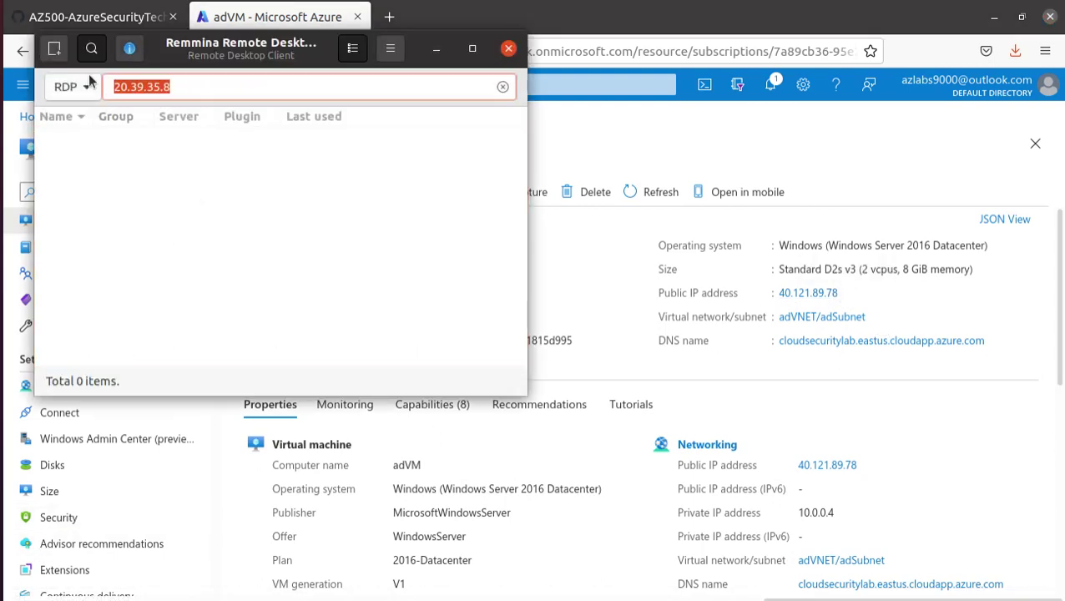
{"action": "key", "text": "ctrl+v"}
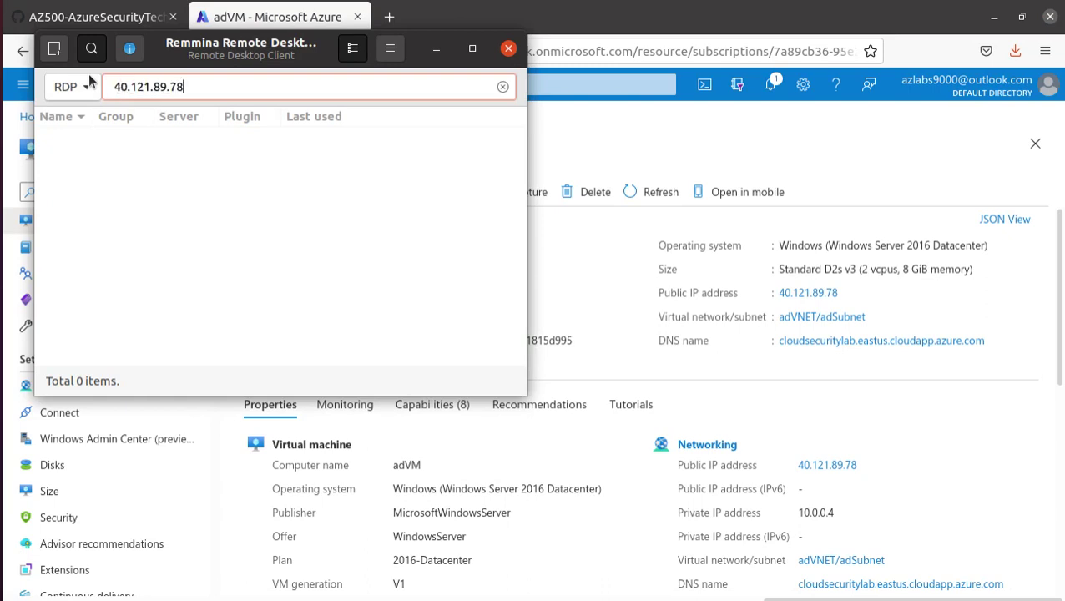
{"action": "key", "text": "Return"}
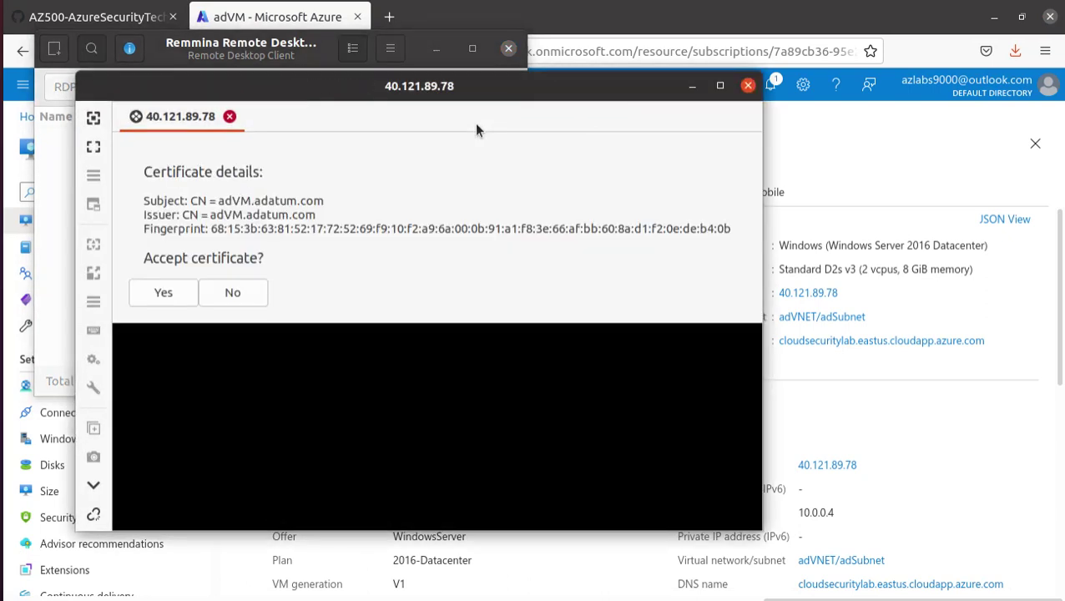
{"action": "left_click", "coordinate": [170, 300]}
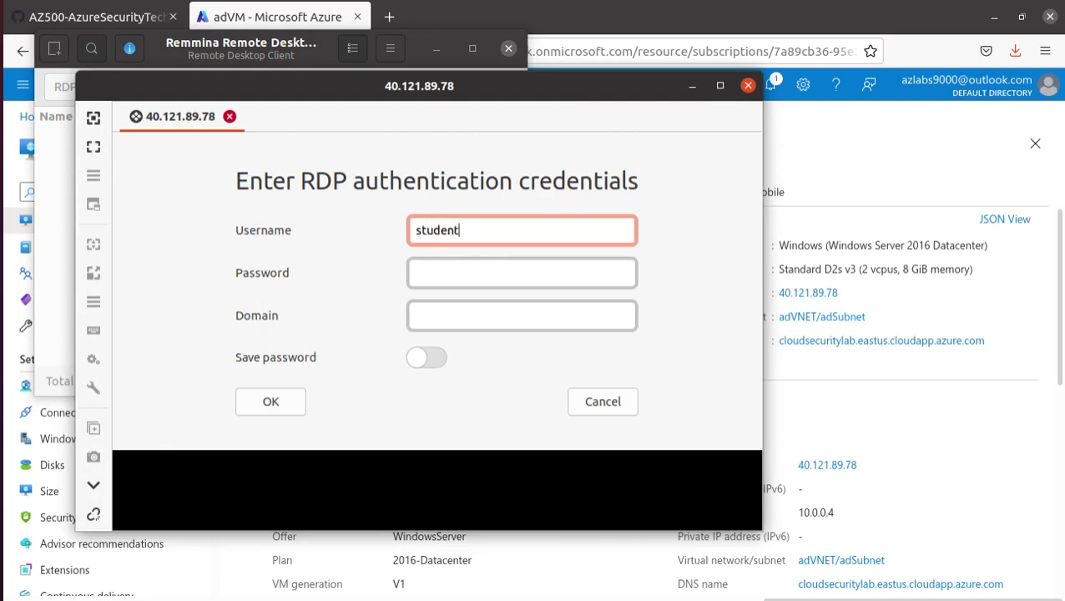
{"action": "key", "text": "alt+Tab"}
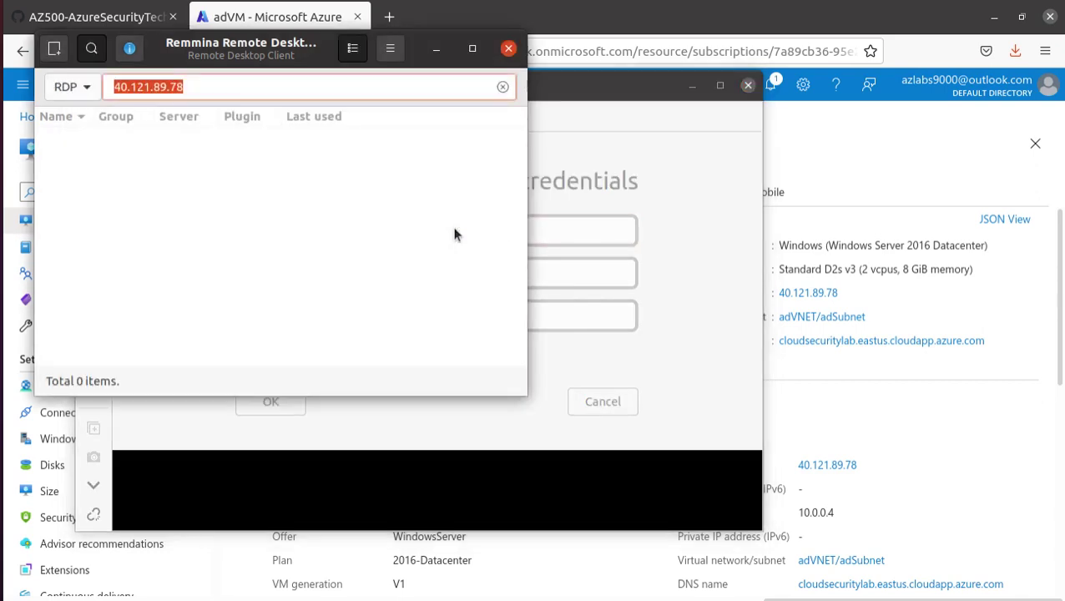
{"action": "left_click", "coordinate": [896, 155]}
{"action": "left_click", "coordinate": [67, 23]}
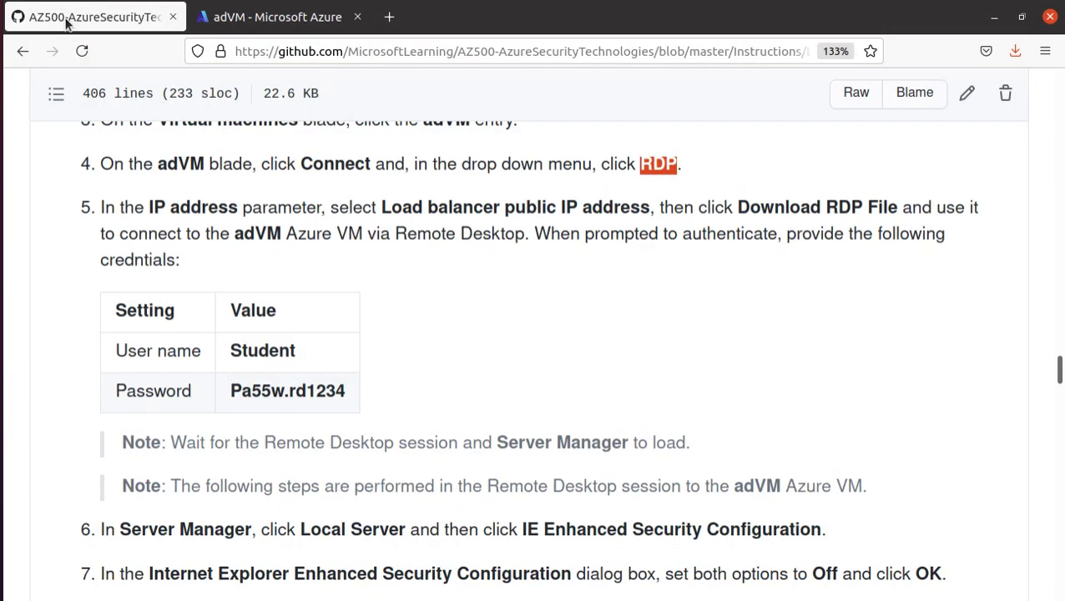
- Copy the lab password from the instructions and bring up Remmina's credentials window
{"action": "triple_click", "coordinate": [291, 391]}
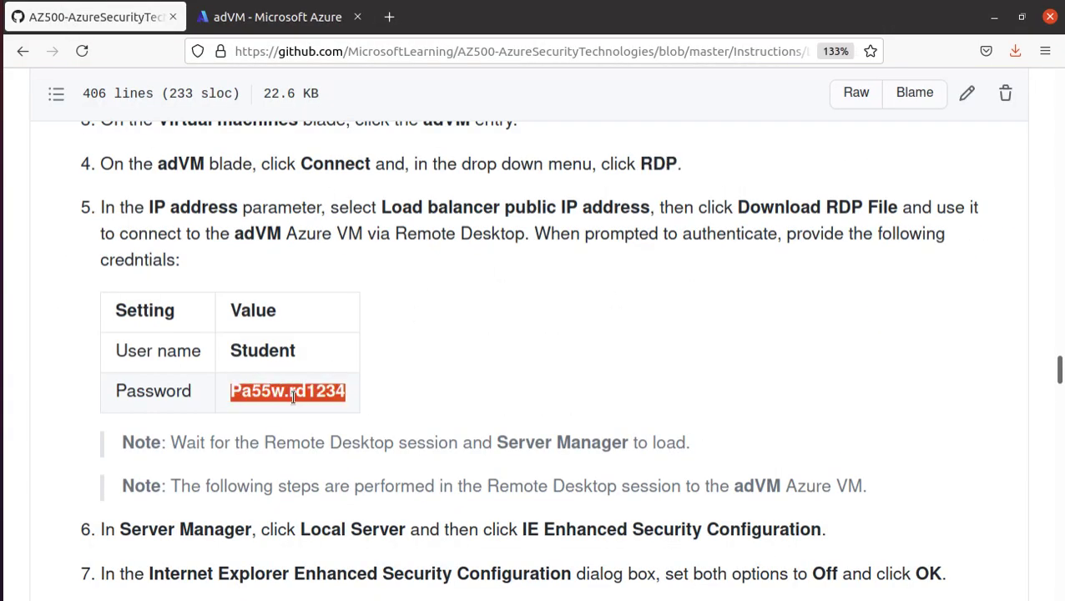
{"action": "right_click", "coordinate": [295, 395]}
{"action": "left_click", "coordinate": [311, 408]}
{"action": "left_click", "coordinate": [267, 17]}
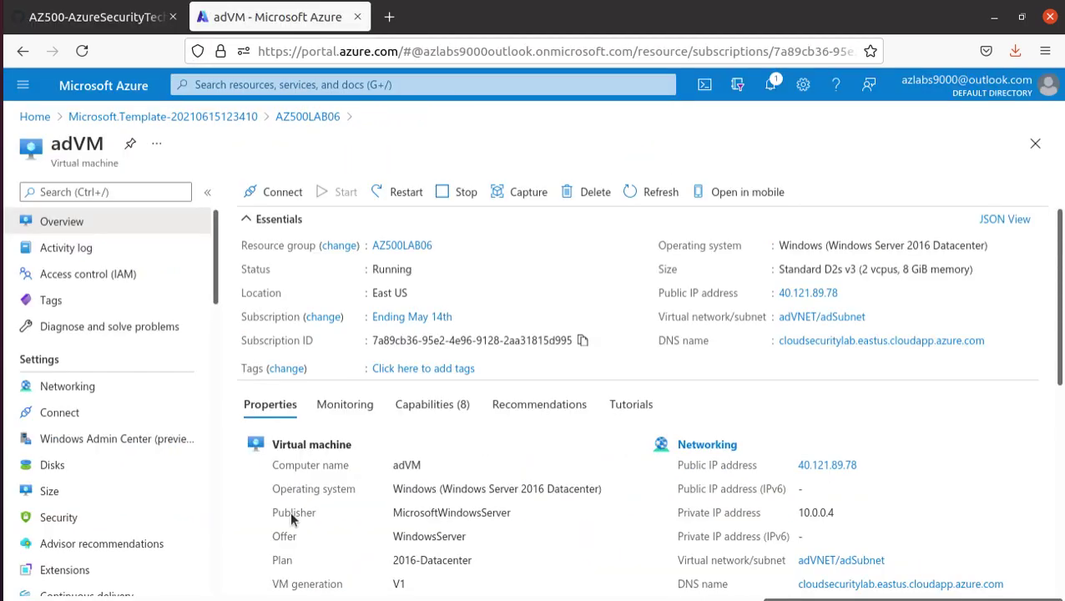
{"action": "left_click", "coordinate": [4, 414]}
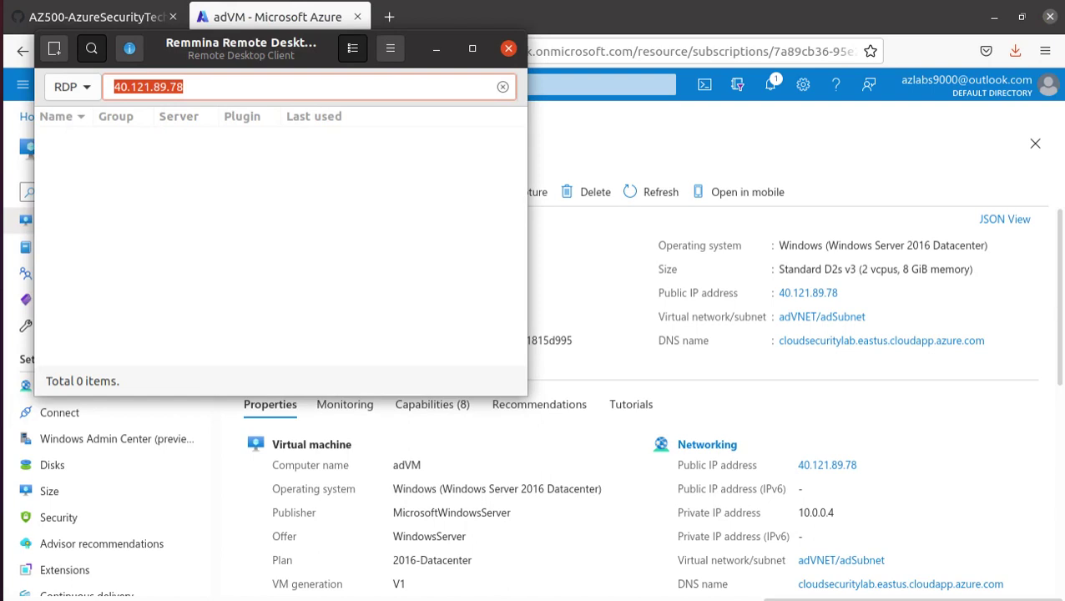
{"action": "left_click", "coordinate": [7, 414]}
{"action": "left_click", "coordinate": [173, 491]}
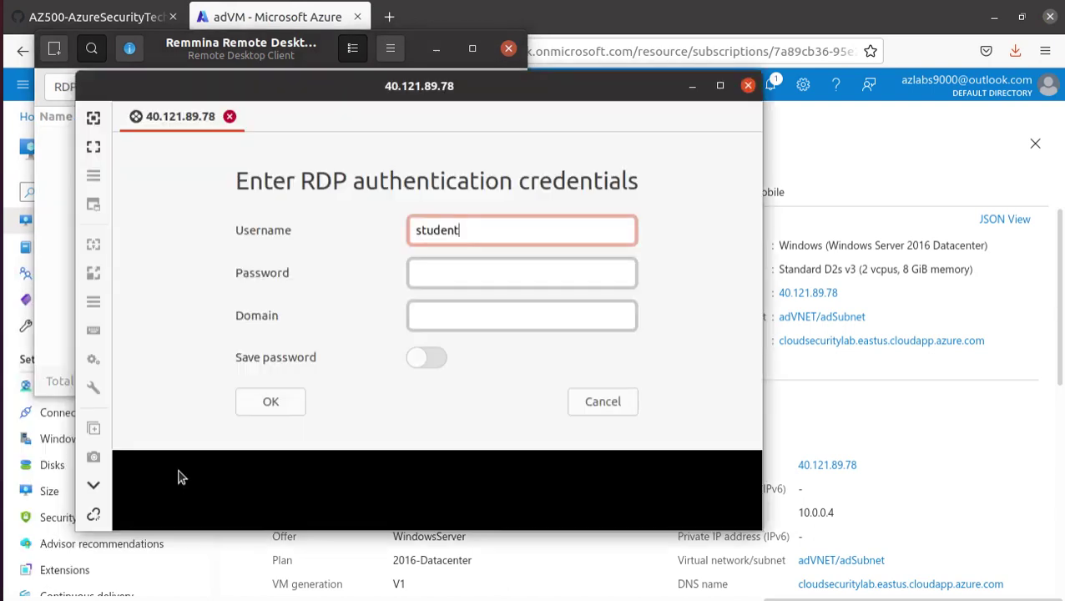
- Paste the password into the Password field and submit to connect to adVM
{"action": "left_click", "coordinate": [516, 272]}
{"action": "right_click", "coordinate": [510, 276]}
{"action": "left_click", "coordinate": [576, 326]}
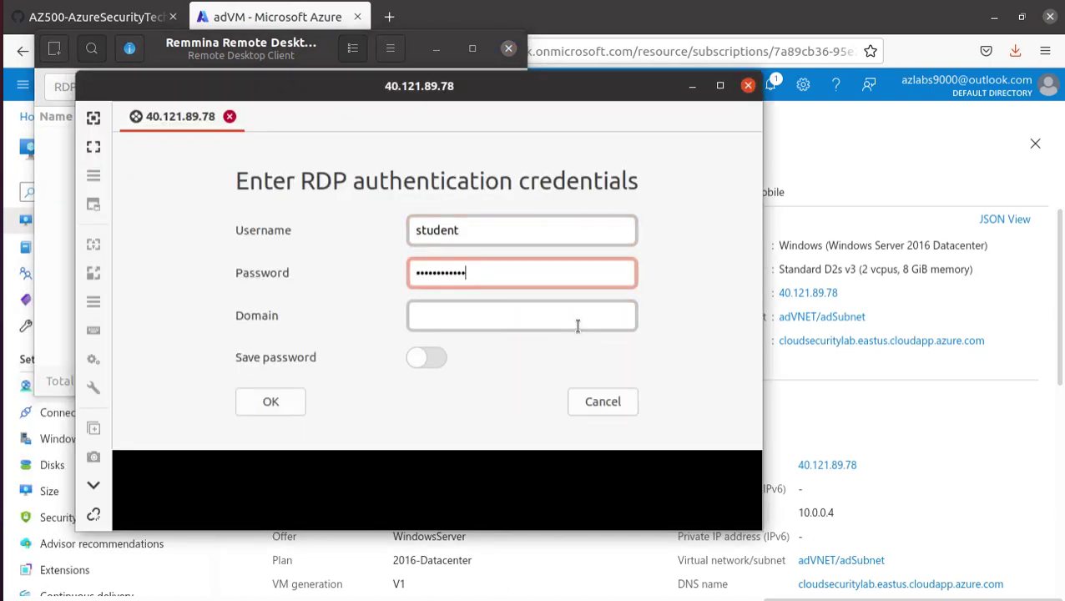
{"action": "left_click", "coordinate": [275, 404]}
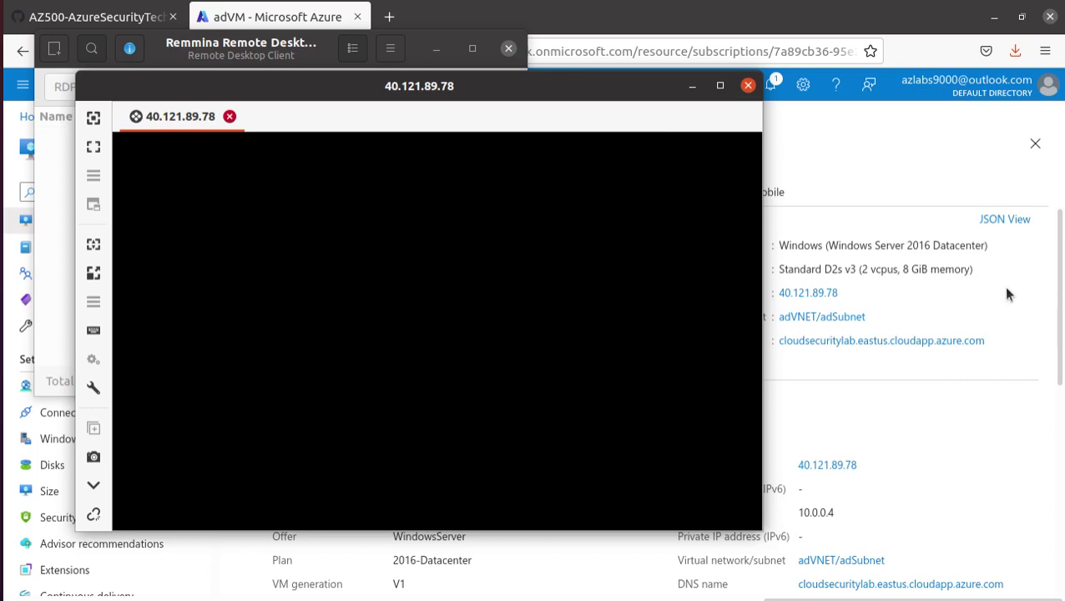
{"action": "left_click", "coordinate": [917, 145]}
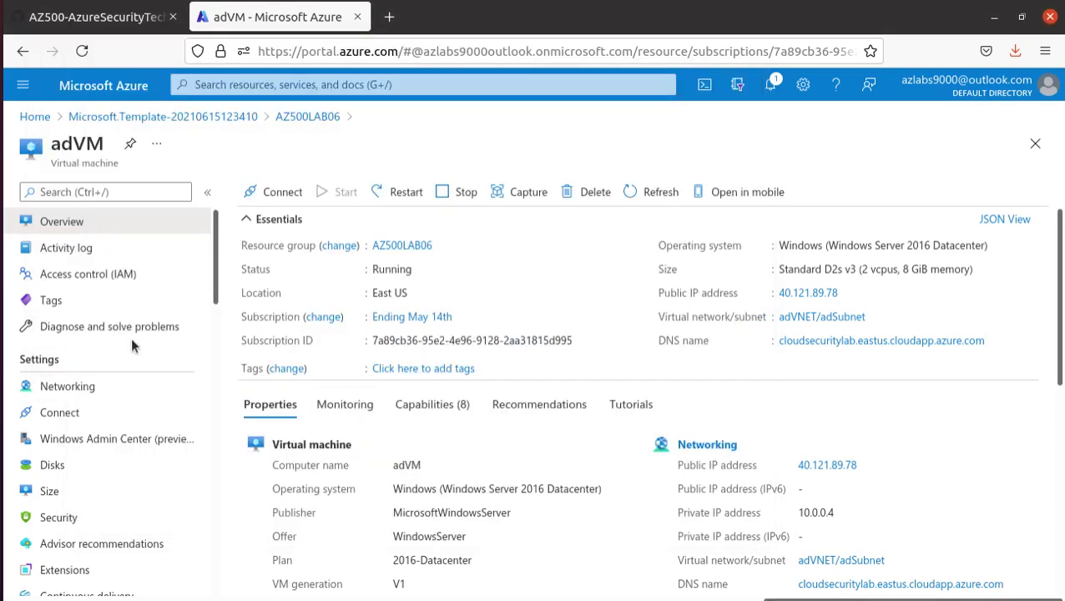
{"action": "left_click", "coordinate": [92, 16]}
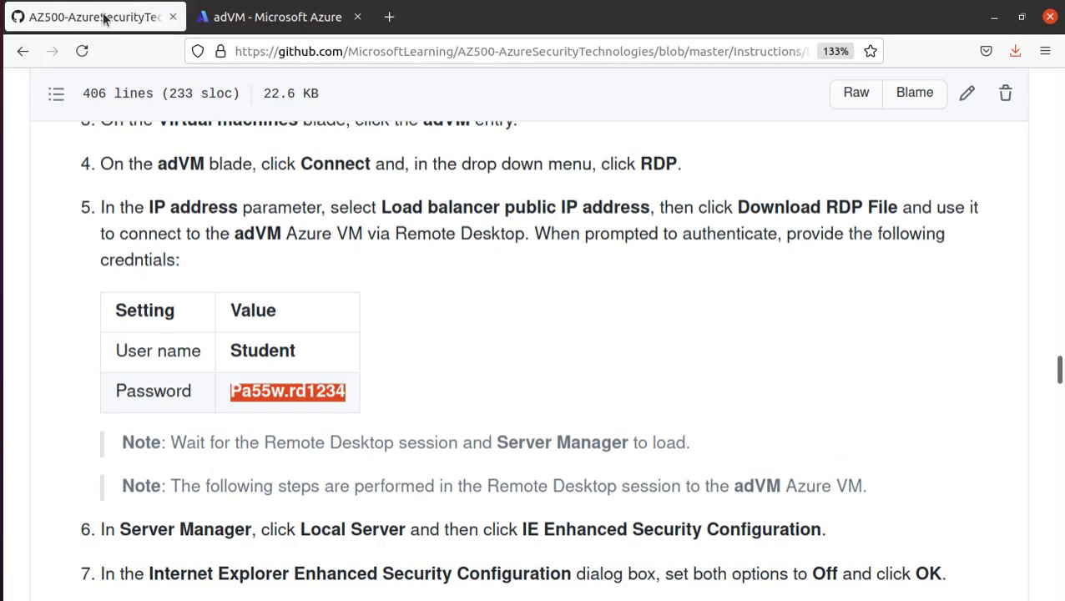
- Read the notes on waiting for Server Manager and working inside the adVM session
{"action": "scroll", "coordinate": [263, 332], "scroll_direction": "down", "scroll_amount": 3}
{"action": "scroll", "coordinate": [263, 332], "scroll_direction": "down", "scroll_amount": 1}
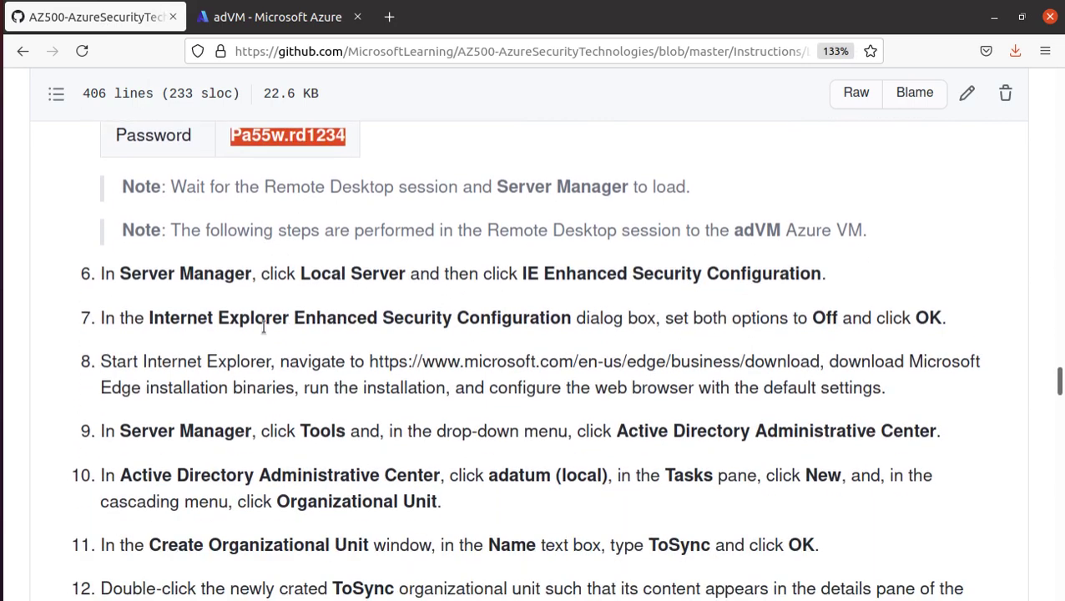
{"action": "left_click_drag", "start_coordinate": [170, 184], "coordinate": [726, 187]}
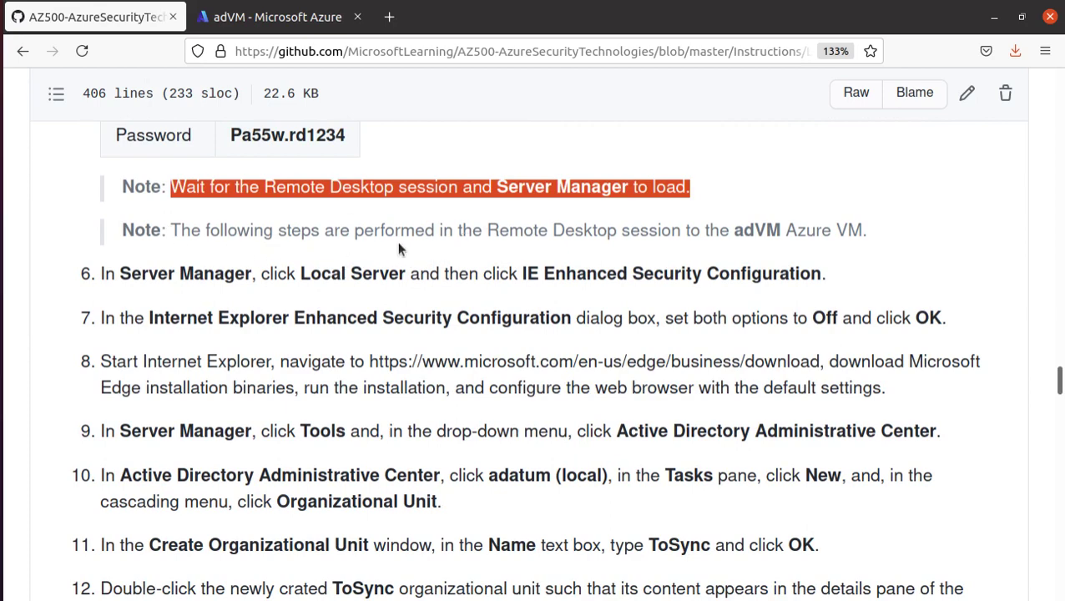
{"action": "left_click_drag", "start_coordinate": [489, 230], "coordinate": [876, 227]}
- Read steps 7–8 on setting IE Enhanced Security Configuration Off, then return to adVM
{"action": "scroll", "coordinate": [464, 324], "scroll_direction": "down", "scroll_amount": 1}
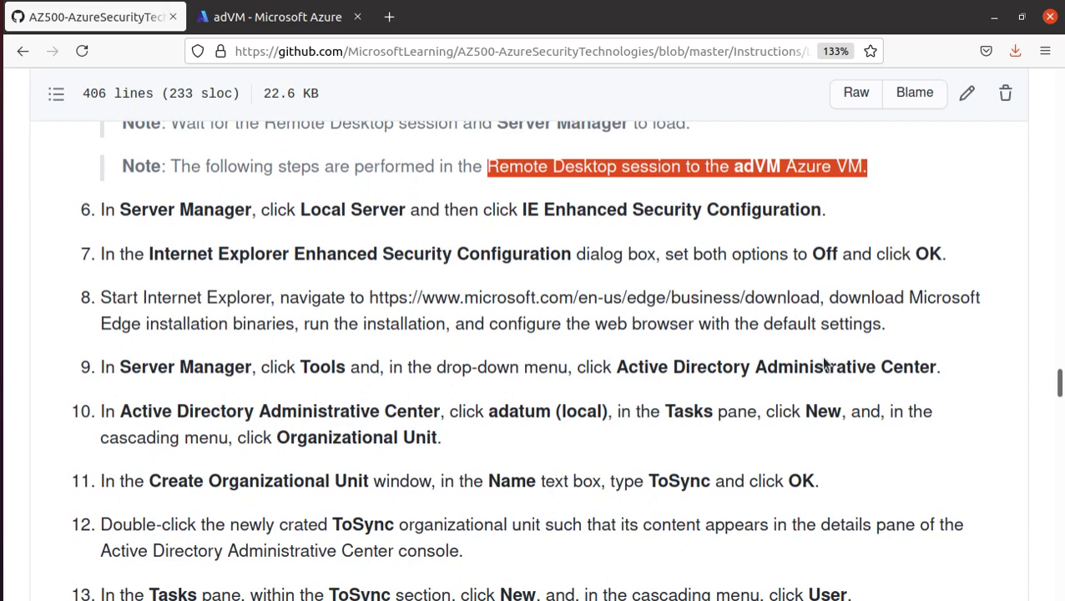
{"action": "scroll", "coordinate": [816, 359], "scroll_direction": "down", "scroll_amount": 1}
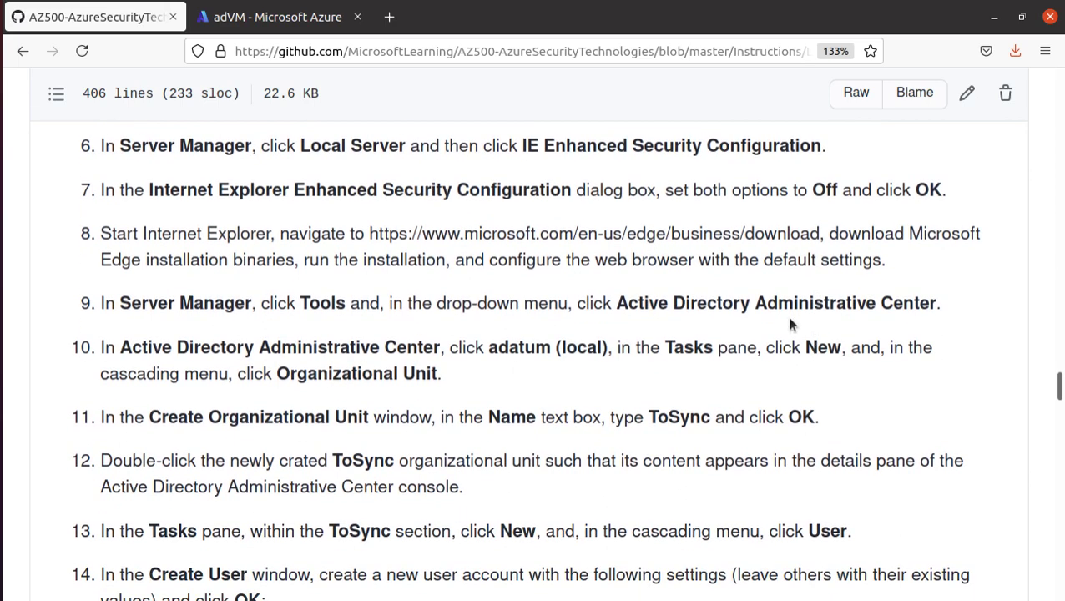
{"action": "left_click_drag", "start_coordinate": [526, 145], "coordinate": [900, 149]}
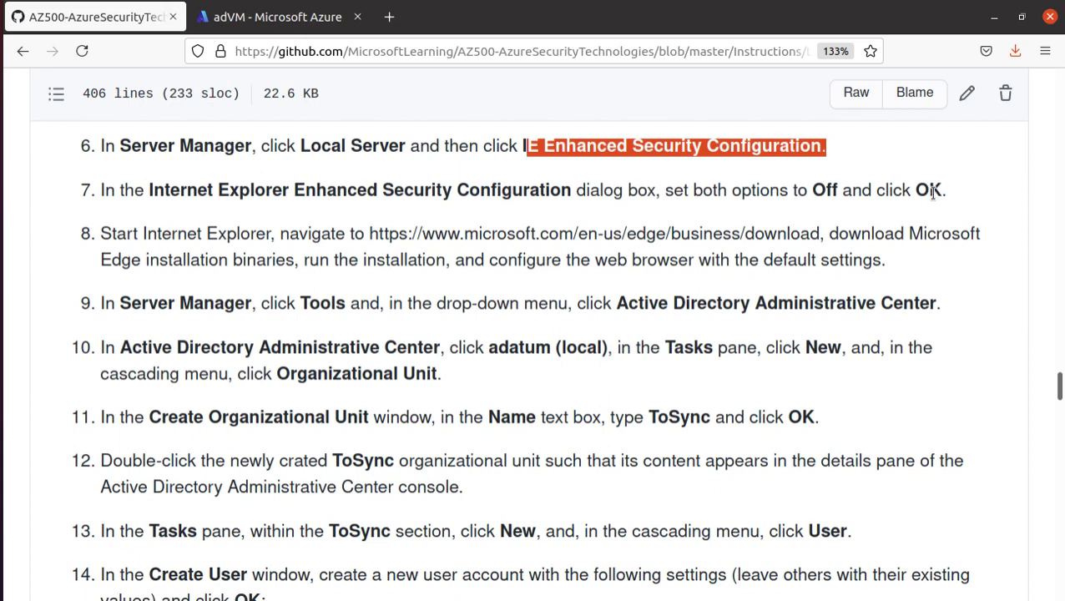
{"action": "left_click_drag", "start_coordinate": [806, 190], "coordinate": [945, 190]}
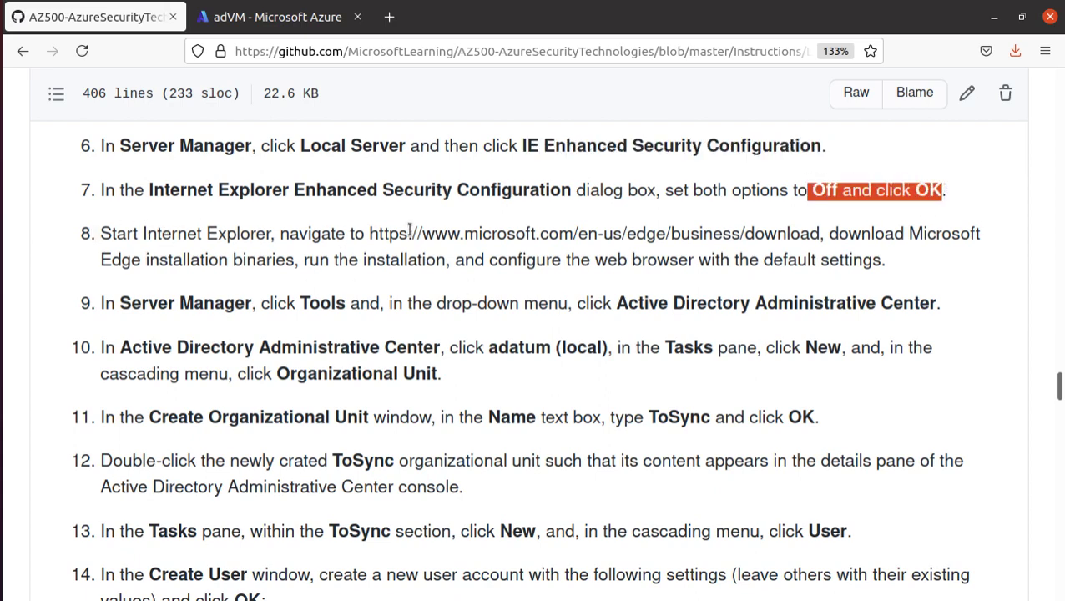
{"action": "scroll", "coordinate": [439, 230], "scroll_direction": "down", "scroll_amount": 1}
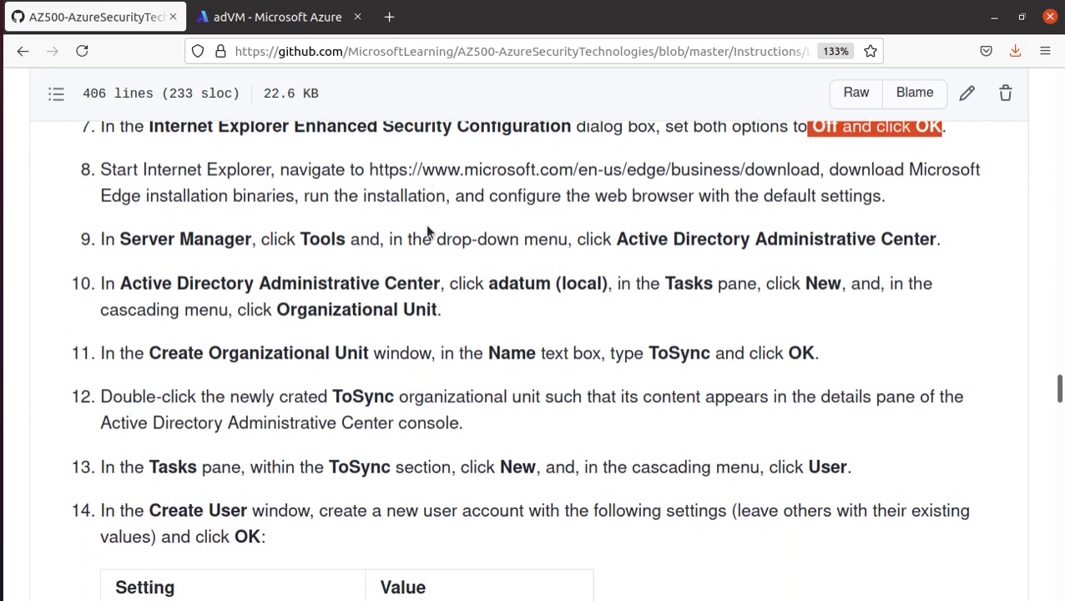
{"action": "left_click_drag", "start_coordinate": [596, 198], "coordinate": [890, 200]}
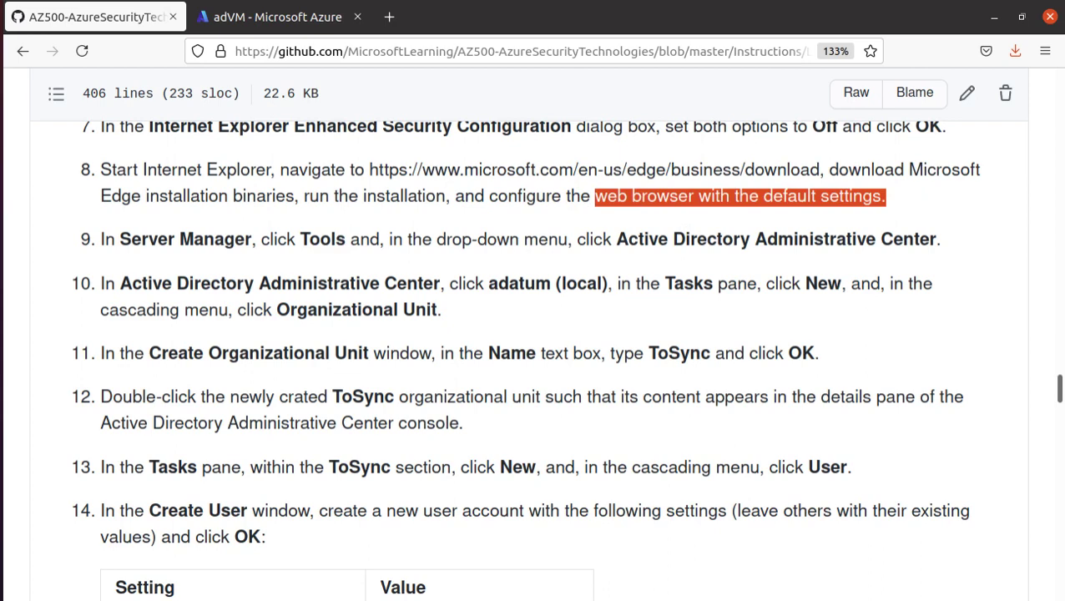
{"action": "left_click", "coordinate": [42, 415]}
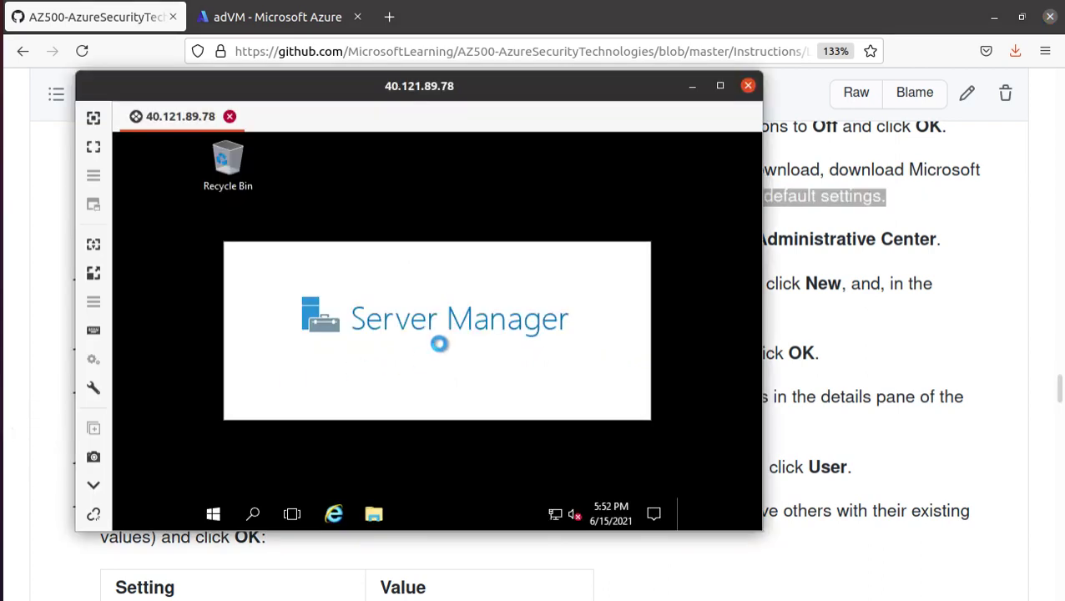
- Close the extra Remmina client window, view Local Server properties, and maximize the session
{"action": "left_click_drag", "start_coordinate": [463, 86], "coordinate": [636, 114]}
{"action": "left_click", "coordinate": [2, 417]}
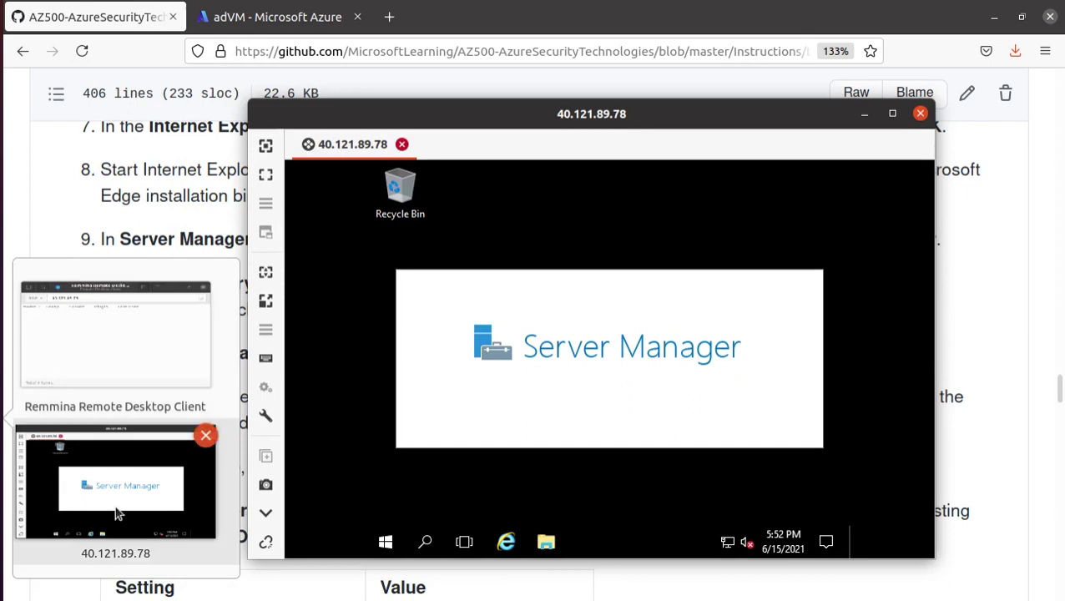
{"action": "left_click", "coordinate": [79, 284]}
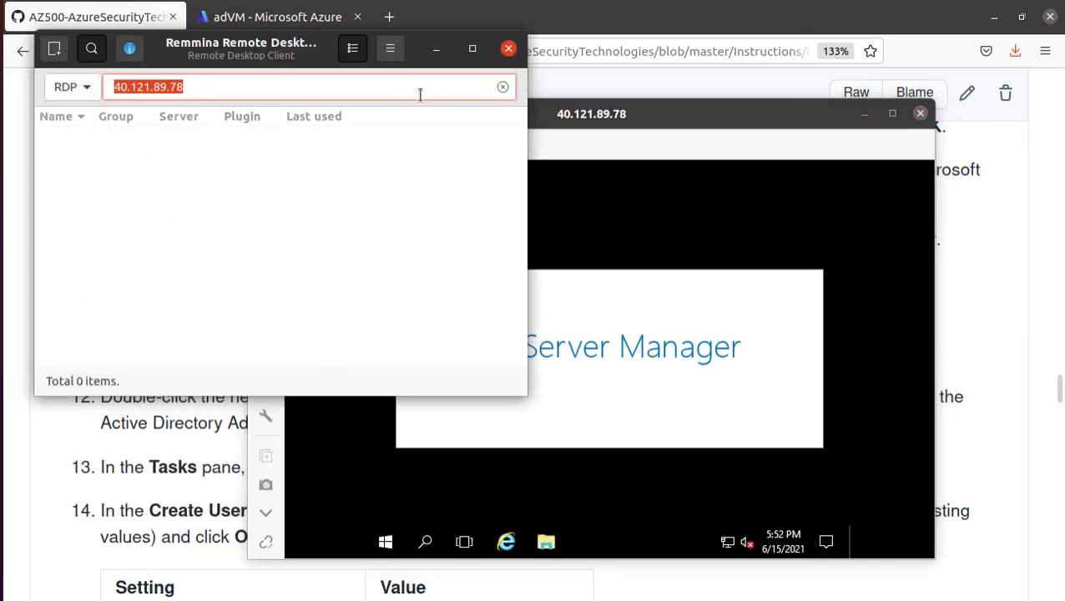
{"action": "left_click", "coordinate": [508, 48]}
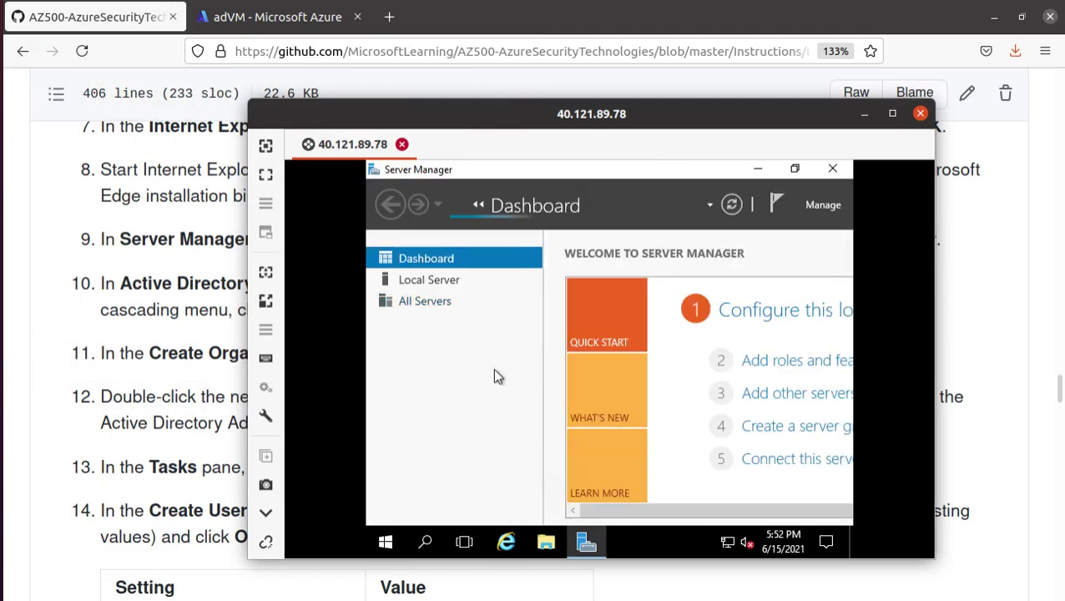
{"action": "left_click", "coordinate": [440, 285]}
{"action": "left_click", "coordinate": [892, 113]}
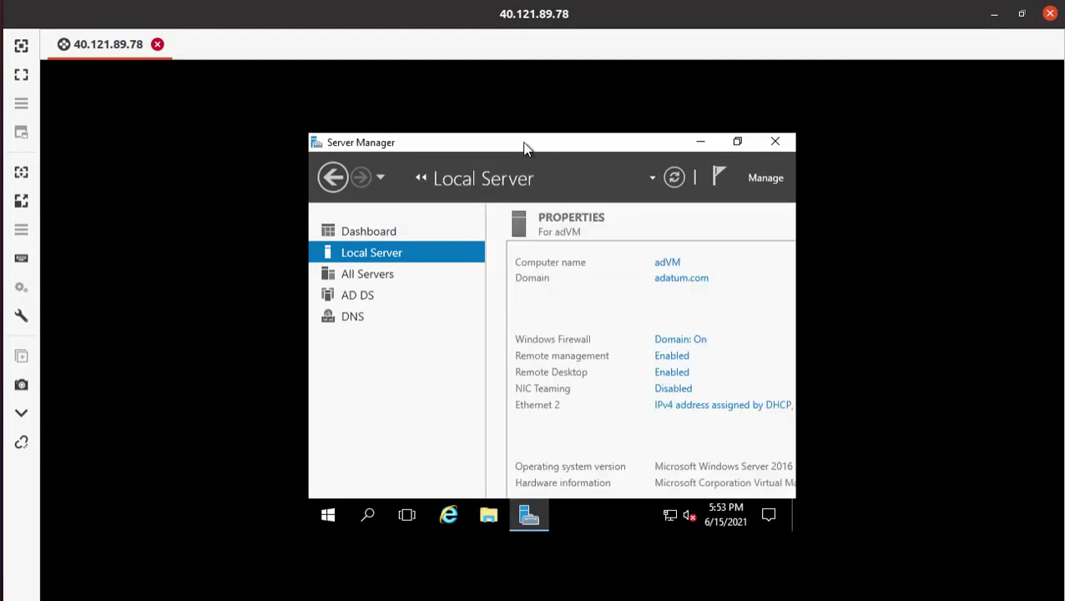
{"action": "left_click_drag", "start_coordinate": [525, 148], "coordinate": [491, 181]}
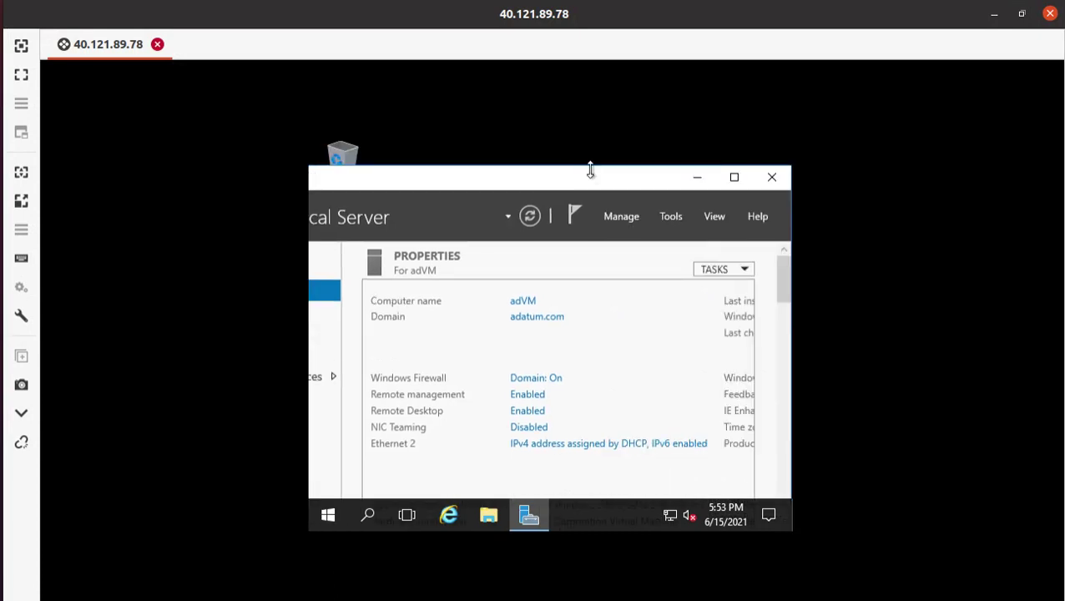
{"action": "left_click_drag", "start_coordinate": [590, 169], "coordinate": [587, 155]}
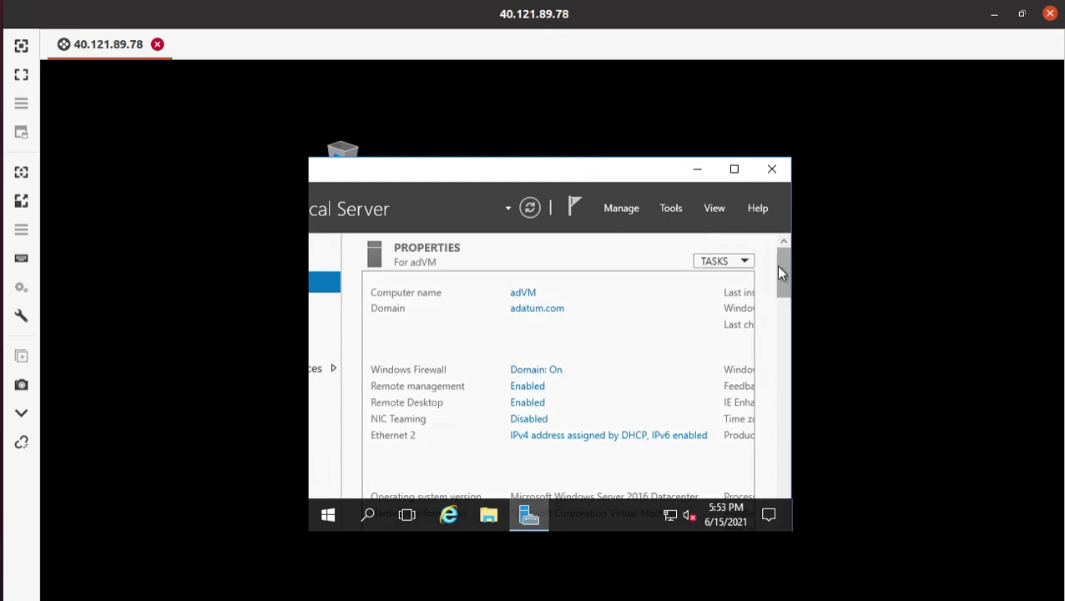
{"action": "mouse_move", "coordinate": [777, 265]}
{"action": "left_mouse_down"}
{"action": "mouse_move", "coordinate": [783, 300]}
{"action": "mouse_move", "coordinate": [781, 275]}
{"action": "left_mouse_up"}
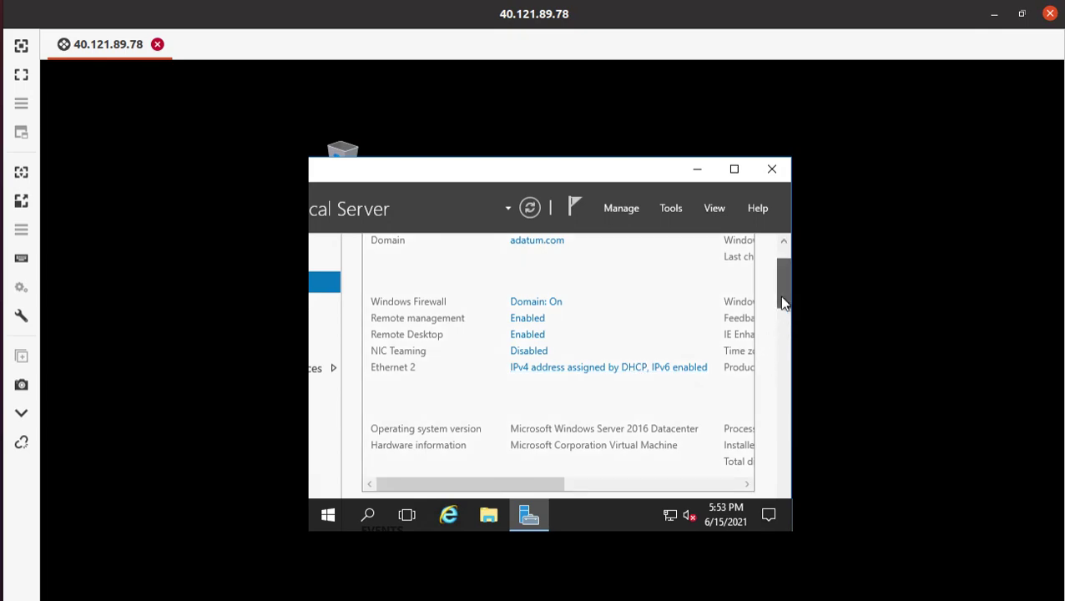
{"action": "mouse_move", "coordinate": [783, 302]}
{"action": "left_mouse_down"}
{"action": "mouse_move", "coordinate": [779, 286]}
{"action": "mouse_move", "coordinate": [799, 393]}
{"action": "mouse_move", "coordinate": [789, 297]}
{"action": "left_mouse_up"}
{"action": "scroll", "coordinate": [529, 457], "scroll_direction": "up", "scroll_amount": 2}
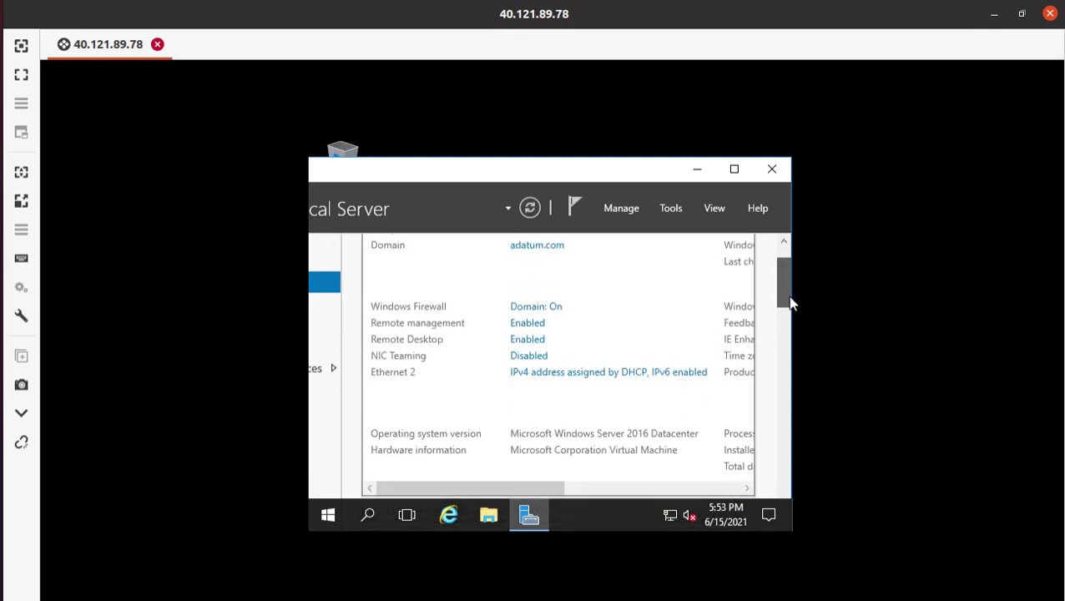
{"action": "scroll", "coordinate": [790, 303], "scroll_direction": "down", "scroll_amount": 3}
{"action": "left_click_drag", "start_coordinate": [516, 368], "coordinate": [645, 361]}
{"action": "mouse_move", "coordinate": [784, 316]}
{"action": "left_mouse_down"}
{"action": "mouse_move", "coordinate": [778, 283]}
{"action": "mouse_move", "coordinate": [783, 302]}
{"action": "left_mouse_up"}
{"action": "left_click_drag", "start_coordinate": [673, 435], "coordinate": [726, 426]}
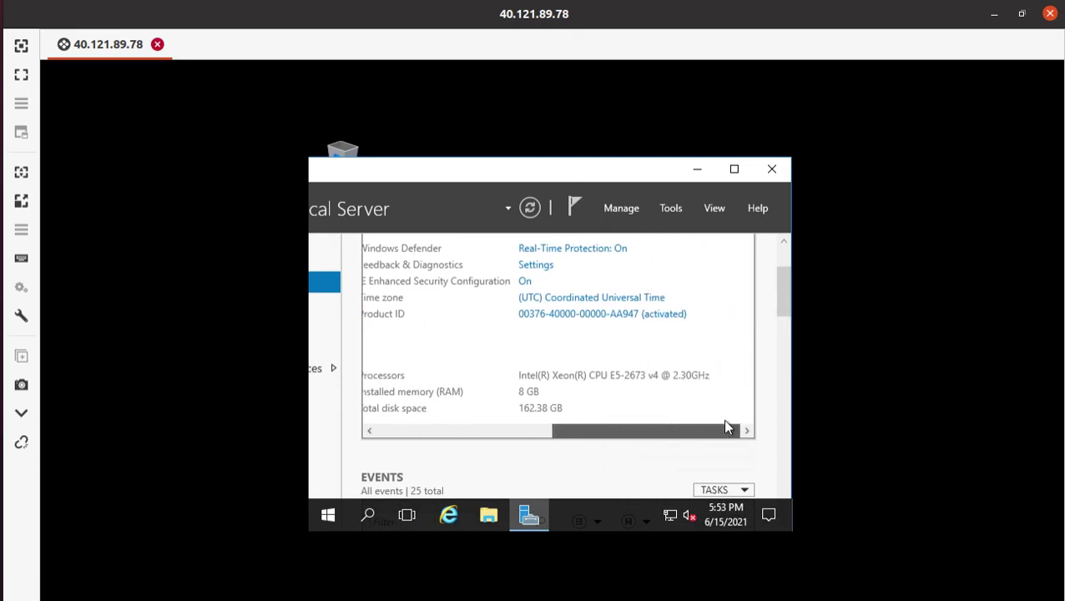
{"action": "left_click_drag", "start_coordinate": [618, 434], "coordinate": [411, 433]}
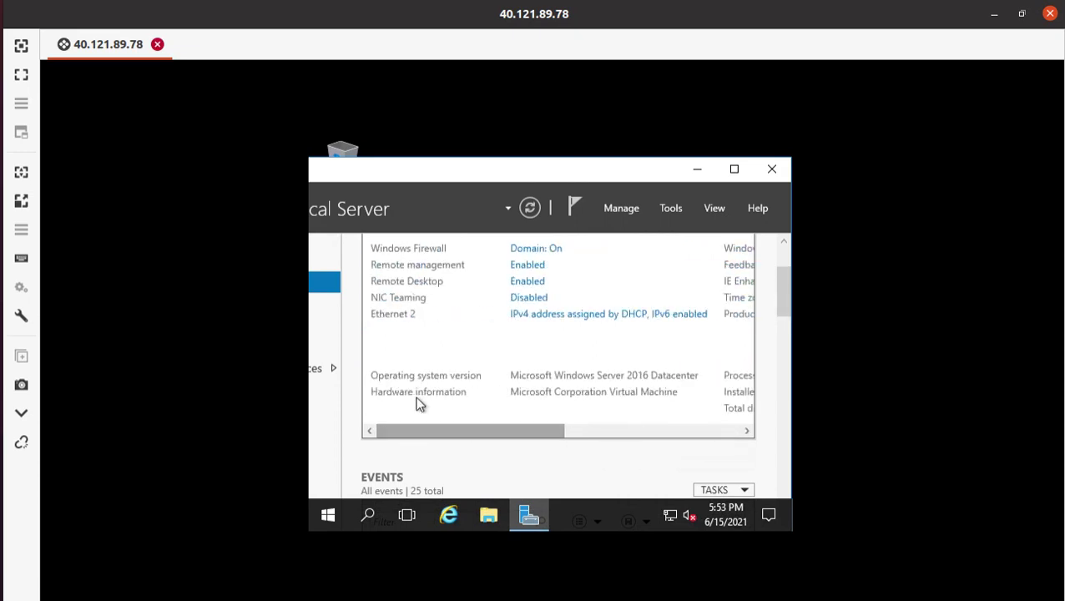
{"action": "left_click_drag", "start_coordinate": [773, 308], "coordinate": [765, 239]}
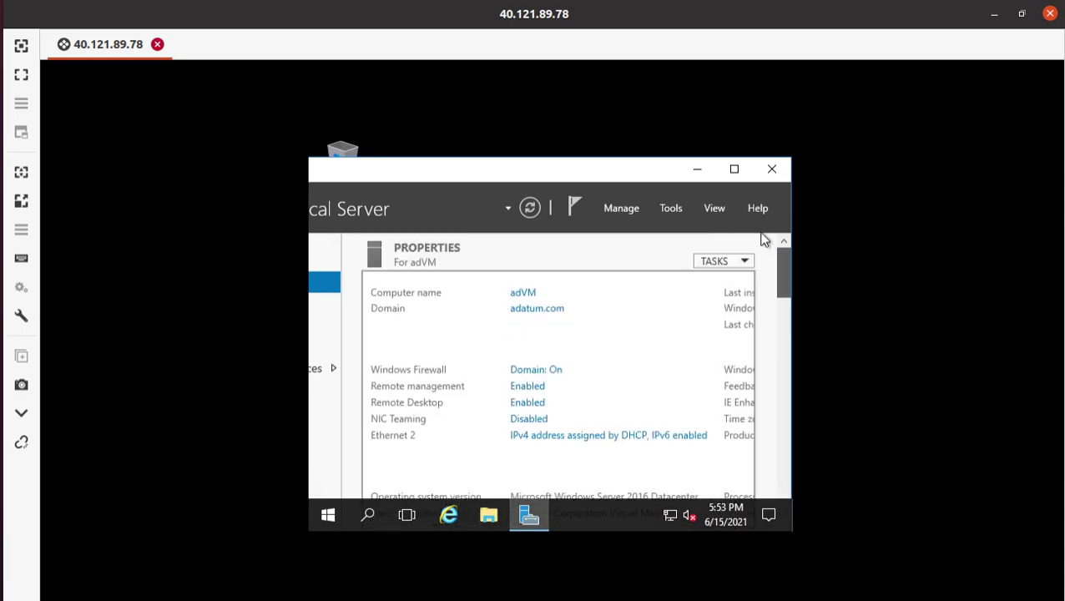
{"action": "double_click", "coordinate": [487, 174]}
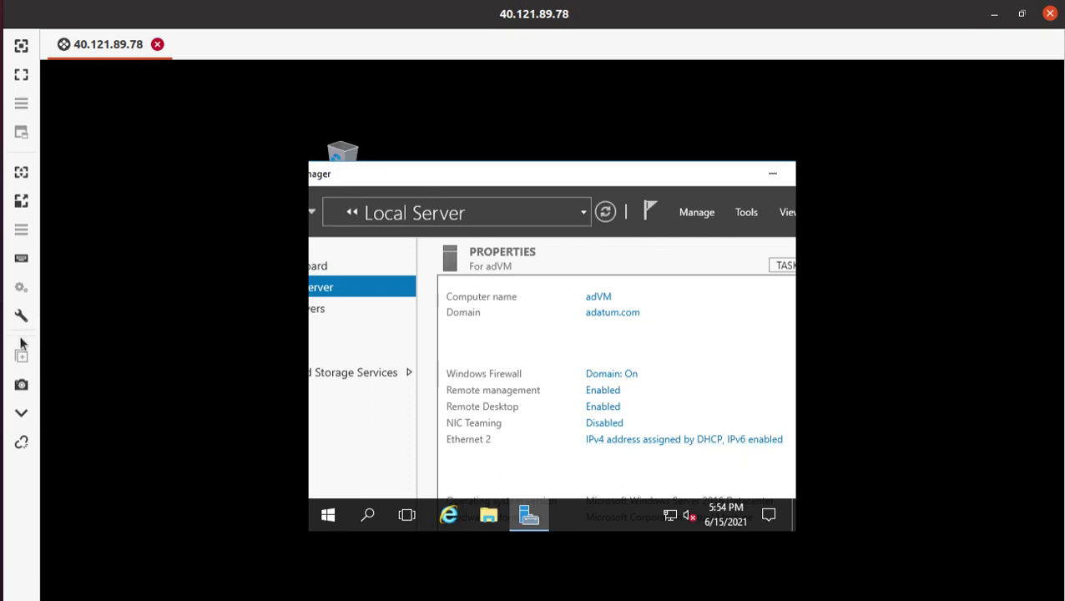
{"action": "key", "text": "alt+Tab"}
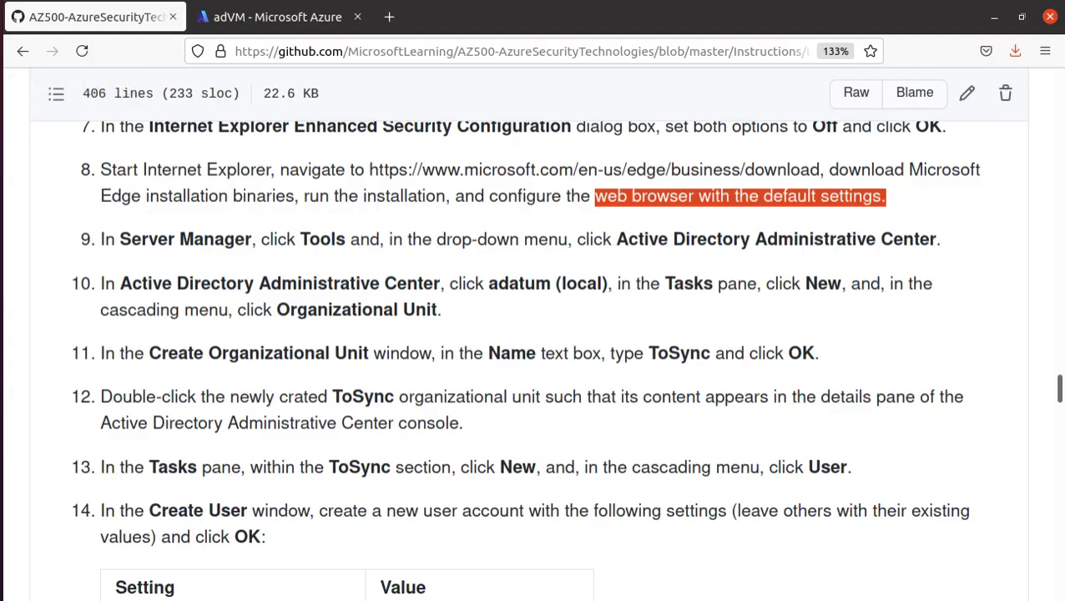
{"action": "scroll", "coordinate": [563, 227], "scroll_direction": "up", "scroll_amount": 3}
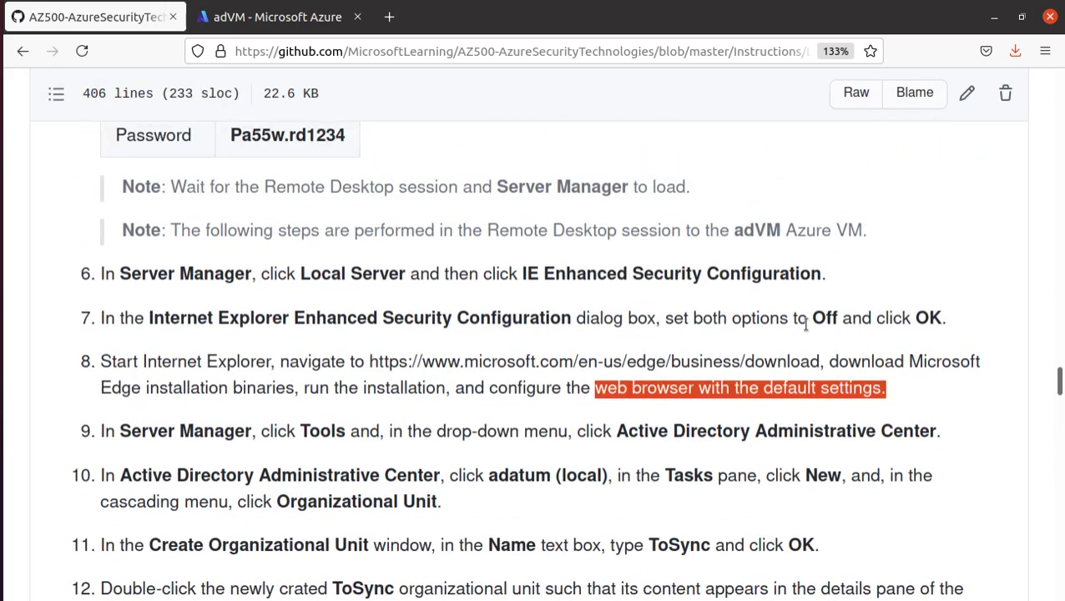
{"action": "double_click", "coordinate": [310, 273]}
{"action": "left_click_drag", "start_coordinate": [151, 319], "coordinate": [575, 311]}
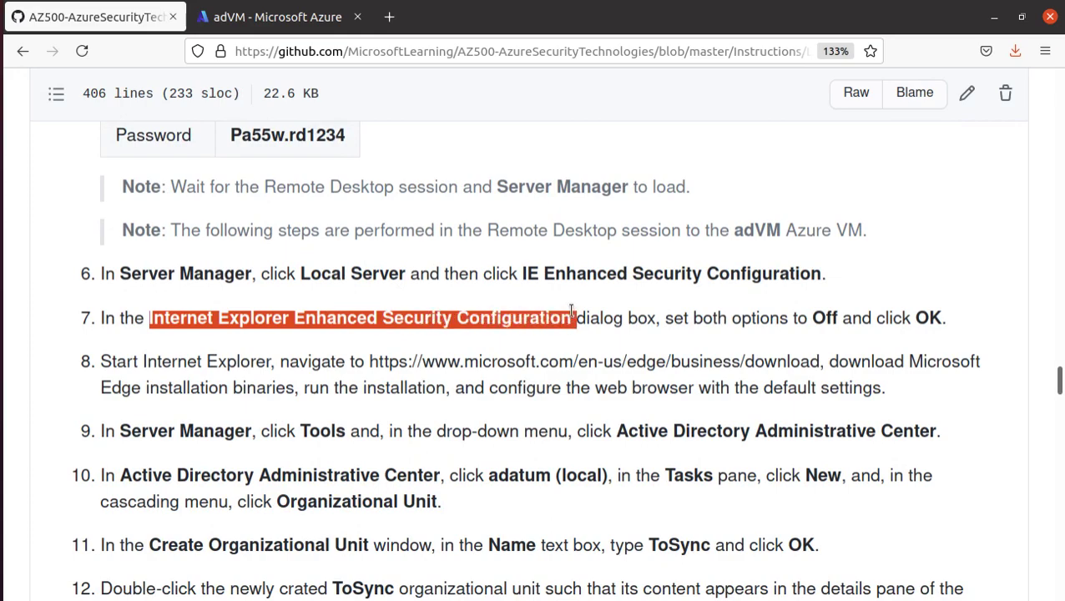
{"action": "key", "text": "alt+Tab"}
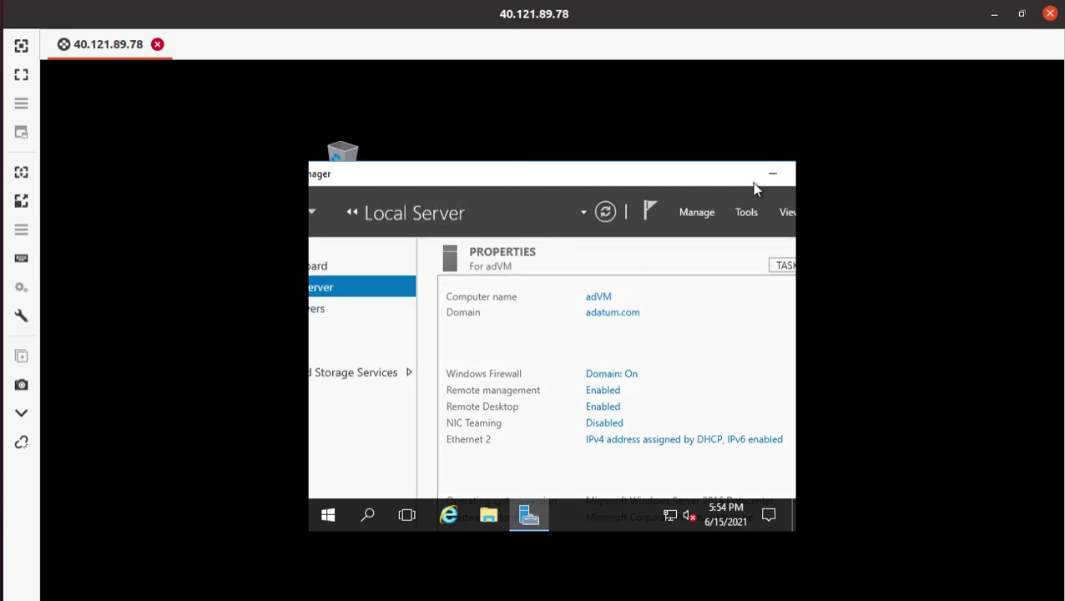
- Set IE Enhanced Security Configuration to Off for both Administrators and Users
{"action": "left_click_drag", "start_coordinate": [669, 175], "coordinate": [585, 166]}
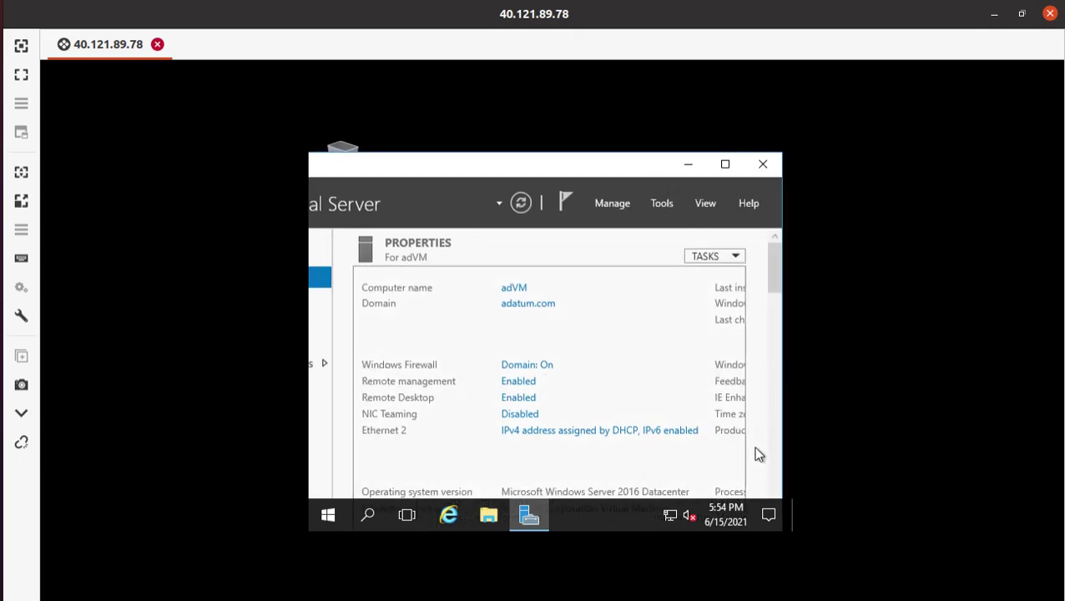
{"action": "scroll", "coordinate": [728, 401], "scroll_direction": "down", "scroll_amount": 1}
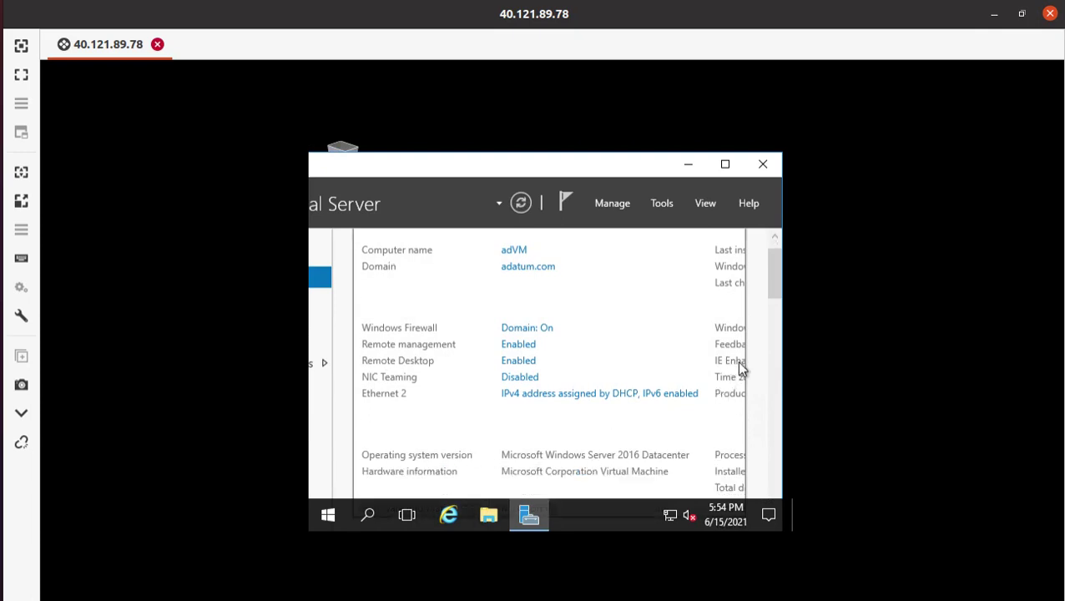
{"action": "left_click_drag", "start_coordinate": [774, 286], "coordinate": [776, 295]}
{"action": "left_click_drag", "start_coordinate": [534, 447], "coordinate": [640, 444]}
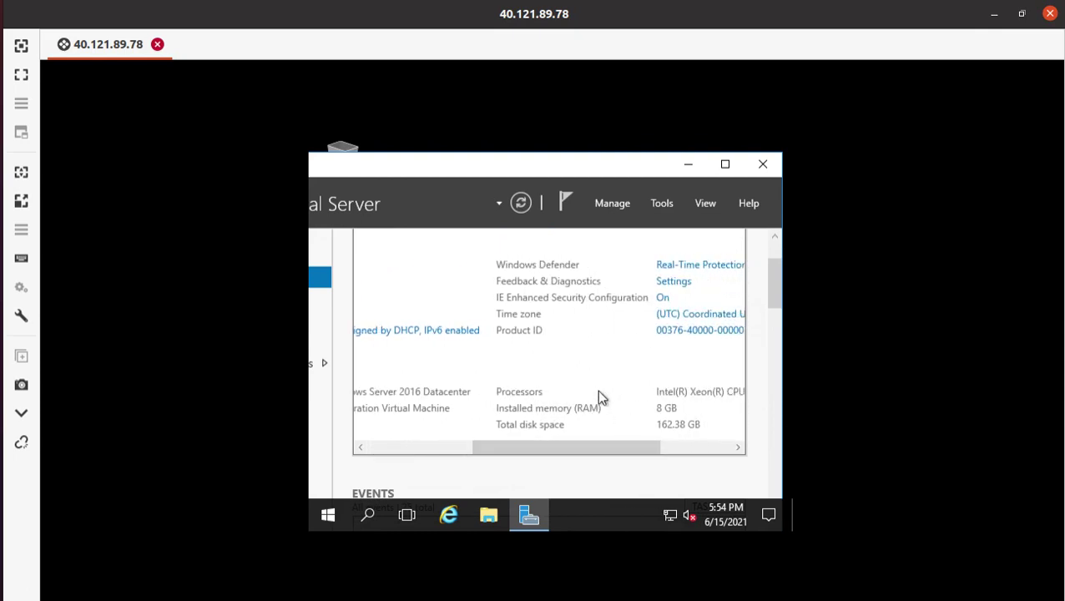
{"action": "left_click", "coordinate": [661, 300]}
{"action": "left_click", "coordinate": [462, 307]}
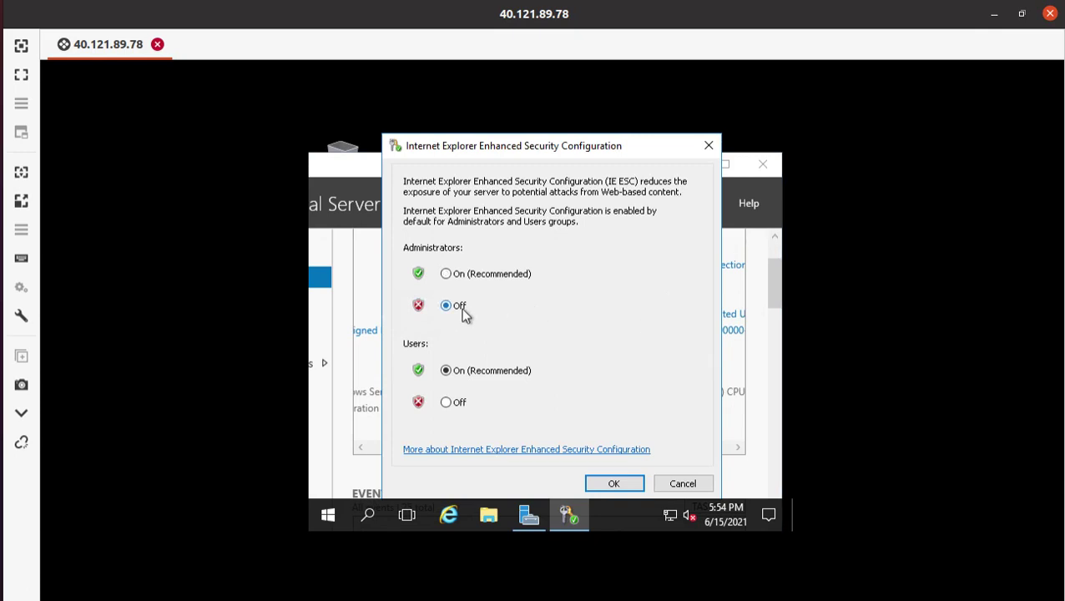
{"action": "left_click", "coordinate": [462, 404]}
{"action": "left_click", "coordinate": [606, 485]}
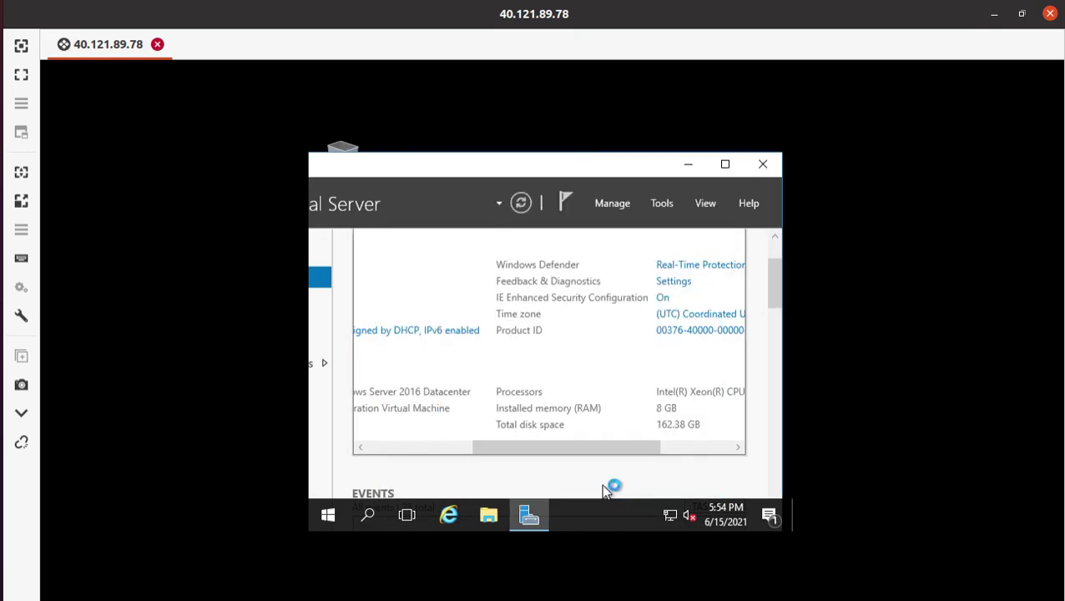
- Launch Internet Explorer on adVM with recommended settings, then go back to the lab guide
{"action": "left_click", "coordinate": [686, 163]}
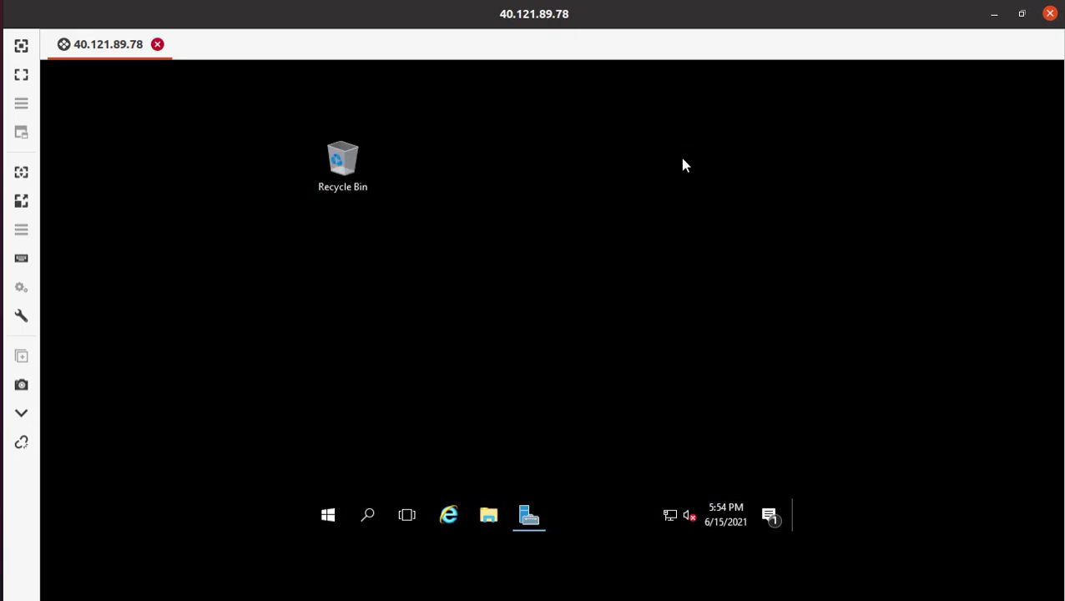
{"action": "left_click", "coordinate": [463, 513]}
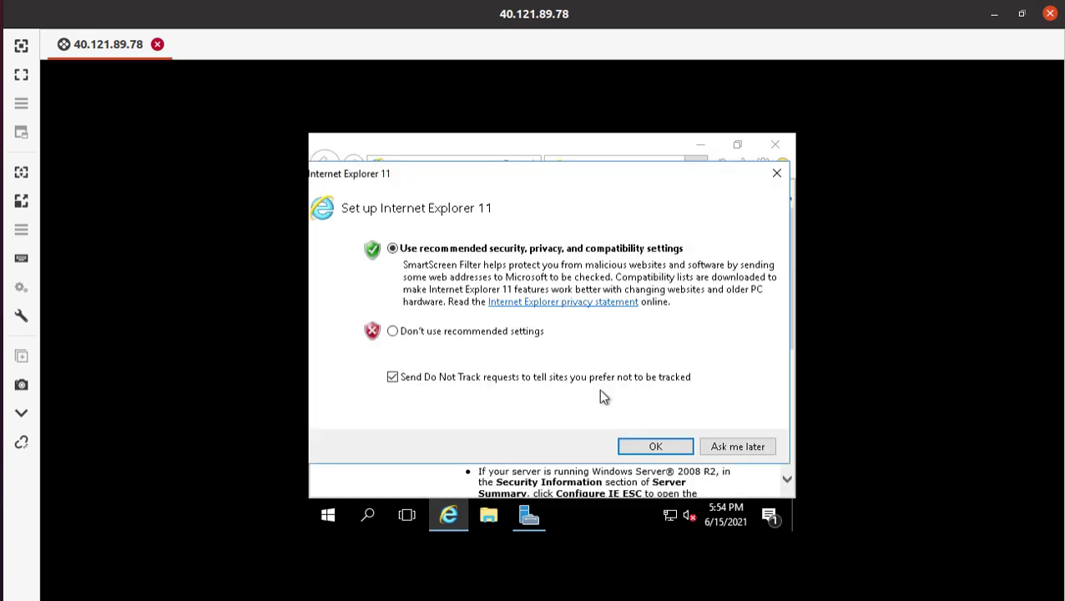
{"action": "left_click", "coordinate": [657, 447]}
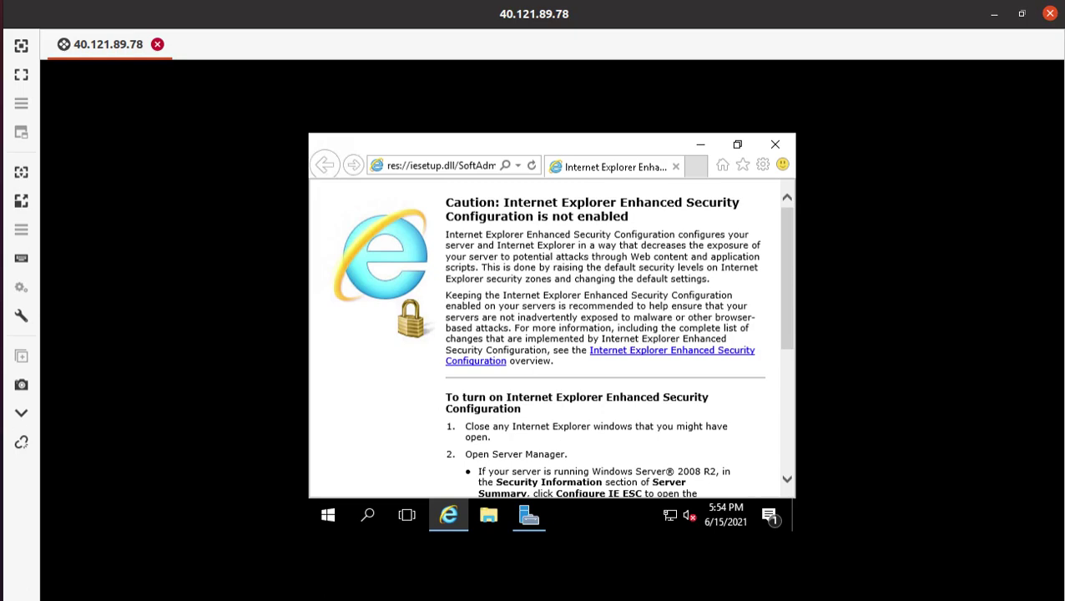
{"action": "left_click", "coordinate": [23, 81]}
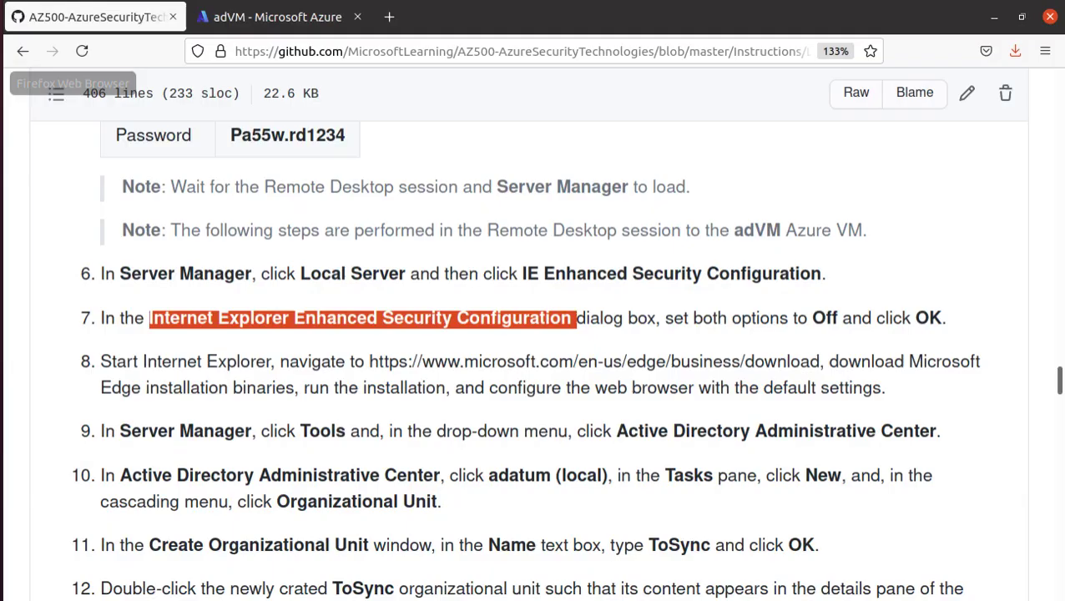
- Copy the Microsoft Edge download URL from step 8 of the lab guide, then return to adVM
{"action": "scroll", "coordinate": [354, 367], "scroll_direction": "down", "scroll_amount": 2}
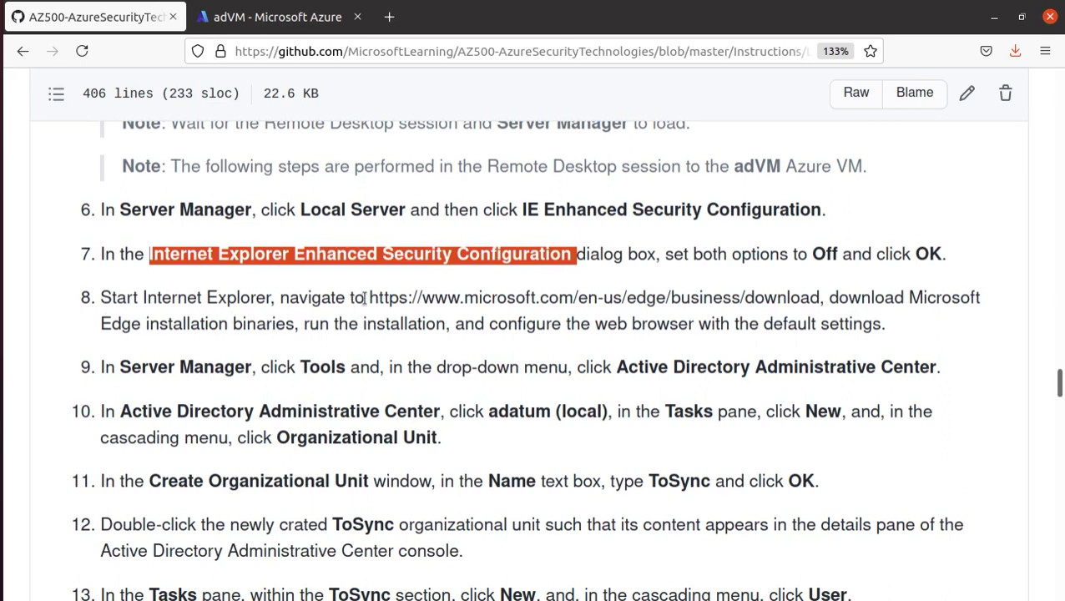
{"action": "left_click_drag", "start_coordinate": [371, 297], "coordinate": [818, 296]}
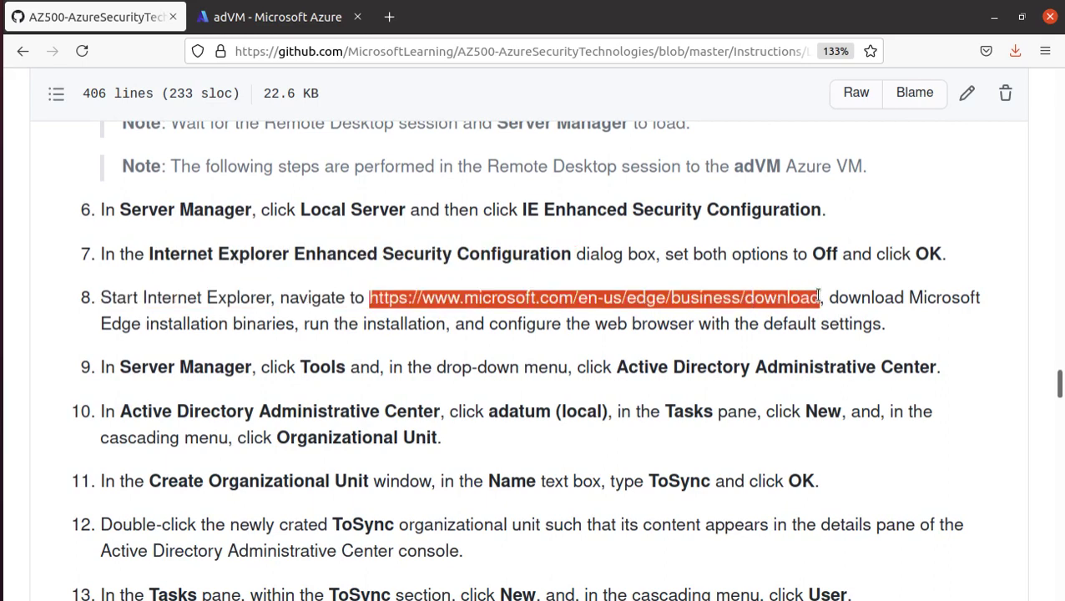
{"action": "right_click", "coordinate": [819, 297]}
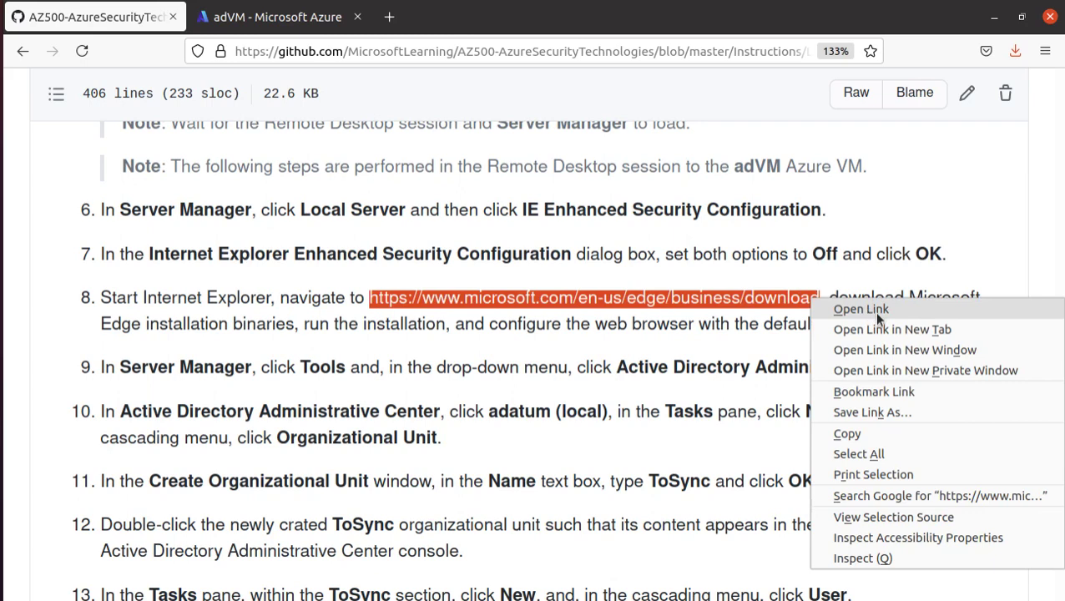
{"action": "left_click", "coordinate": [873, 432]}
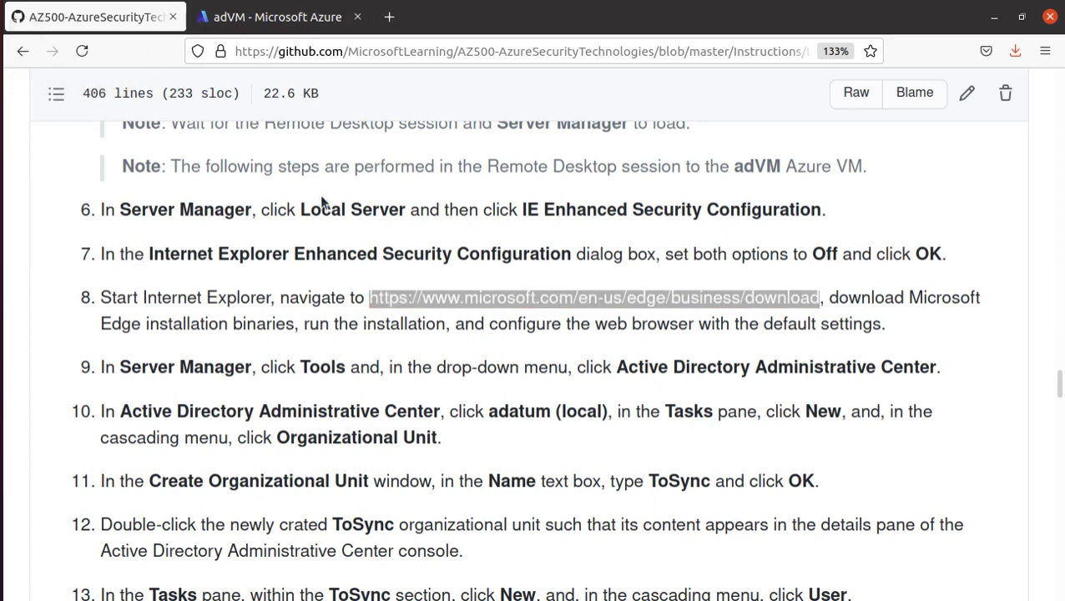
{"action": "key", "text": "alt+Tab"}
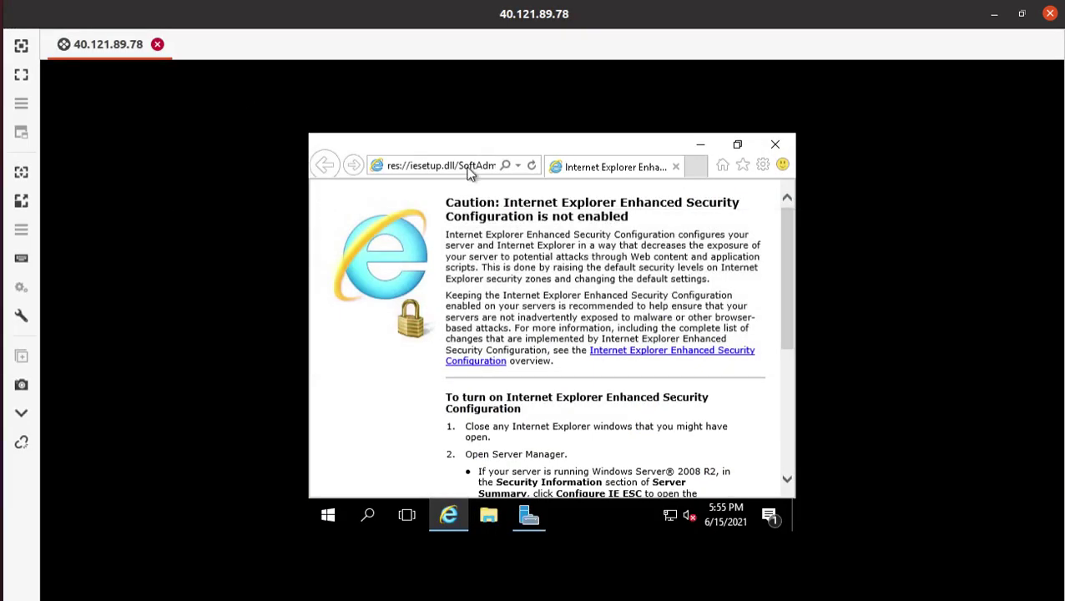
- Load the Edge for Business download page in Internet Explorer from the copied URL
{"action": "left_click", "coordinate": [451, 165]}
{"action": "right_click", "coordinate": [448, 163]}
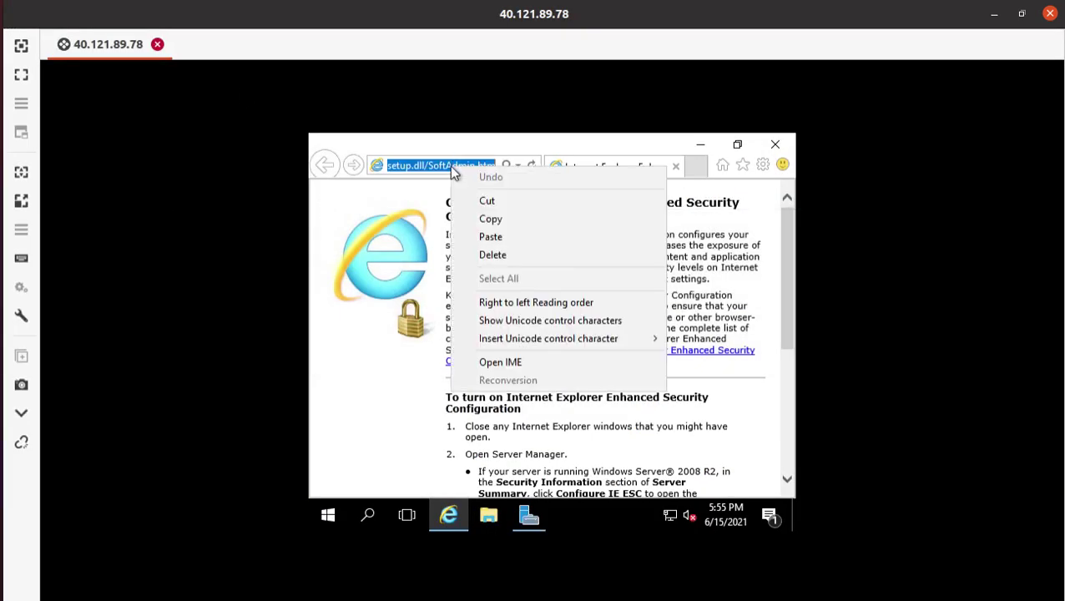
{"action": "left_click", "coordinate": [509, 239]}
{"action": "key", "text": "Return"}
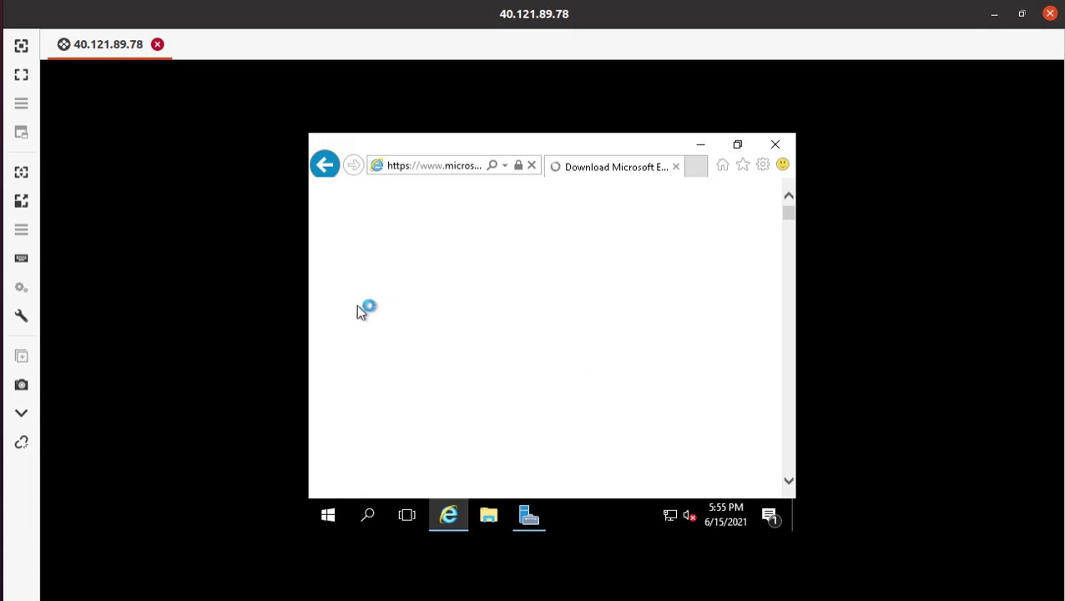
{"action": "scroll", "coordinate": [375, 317], "scroll_direction": "down", "scroll_amount": 5}
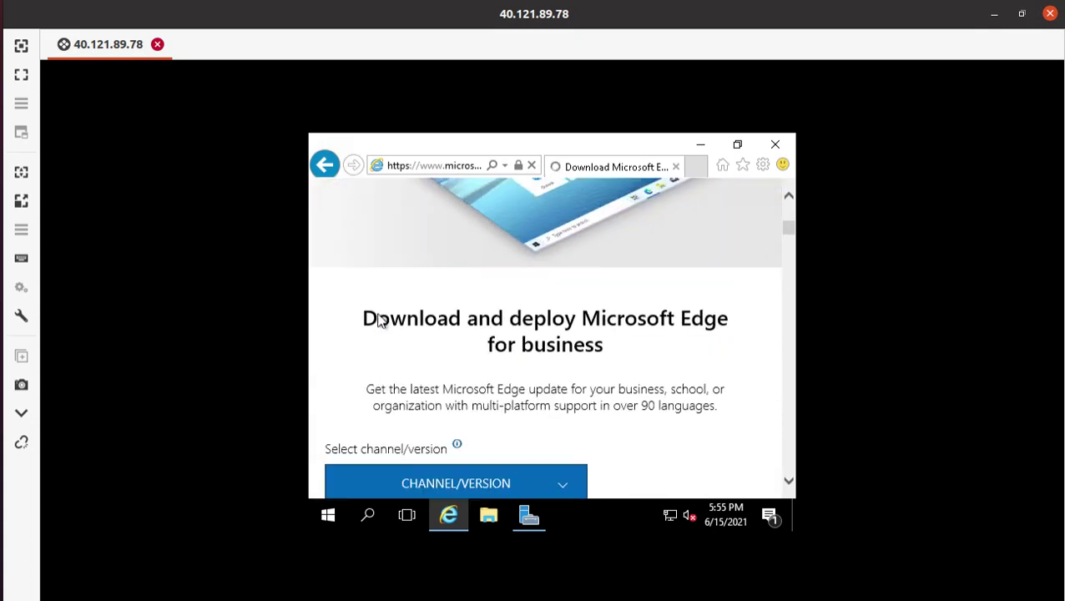
{"action": "scroll", "coordinate": [376, 321], "scroll_direction": "down", "scroll_amount": 3}
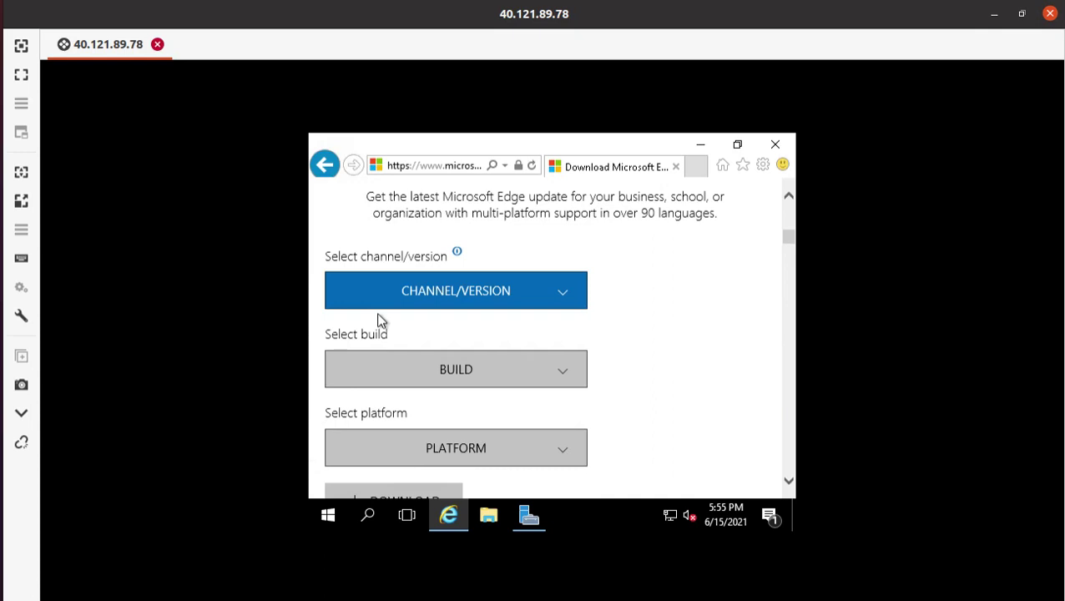
{"action": "scroll", "coordinate": [380, 322], "scroll_direction": "down", "scroll_amount": 1}
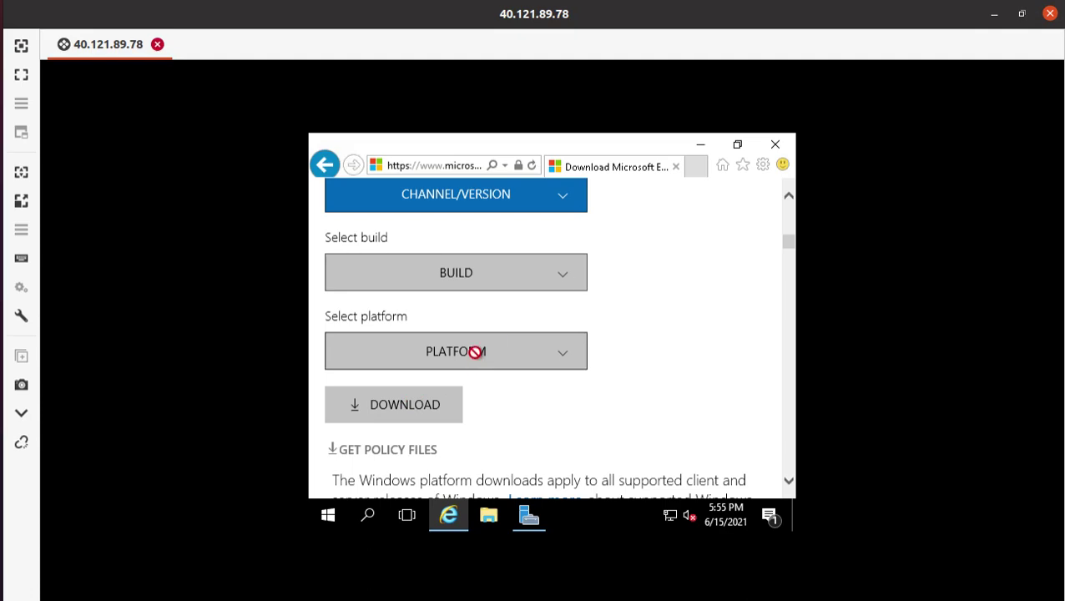
{"action": "scroll", "coordinate": [479, 347], "scroll_direction": "up", "scroll_amount": 5}
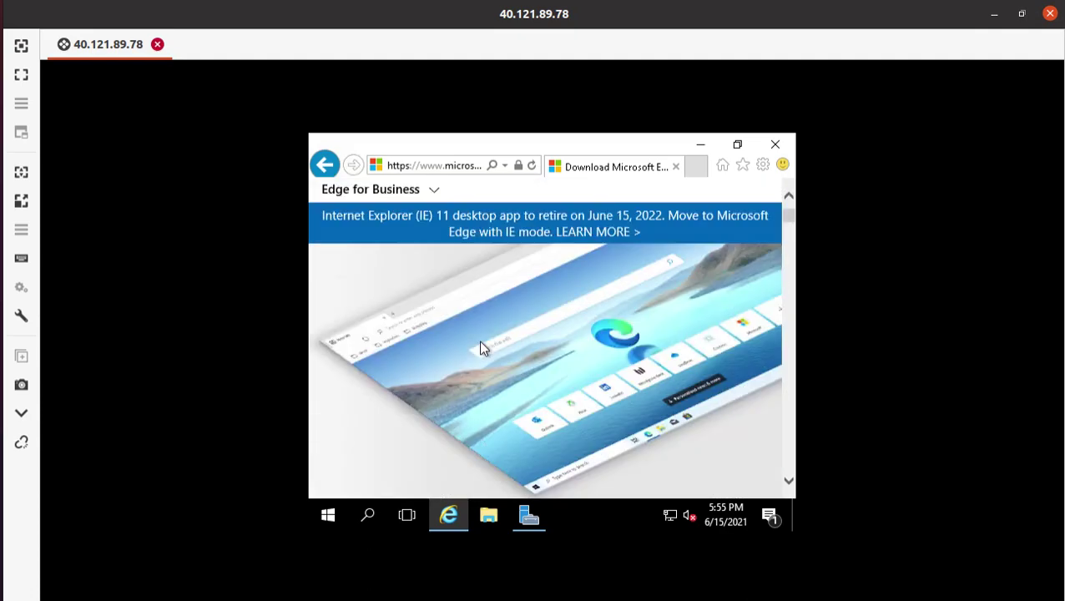
{"action": "scroll", "coordinate": [480, 347], "scroll_direction": "up", "scroll_amount": 1}
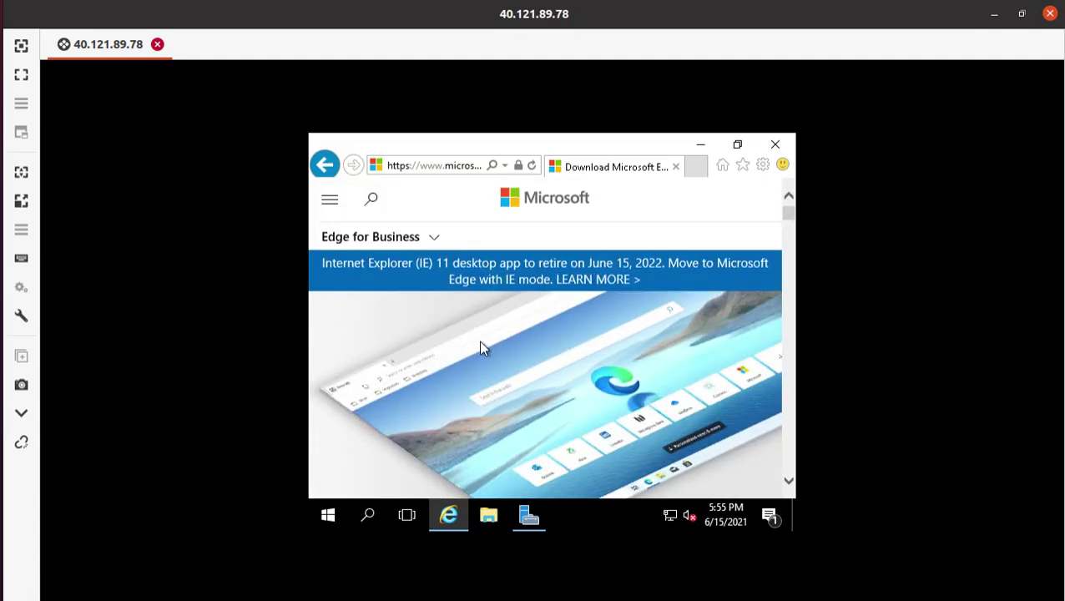
{"action": "scroll", "coordinate": [480, 347], "scroll_direction": "down", "scroll_amount": 6}
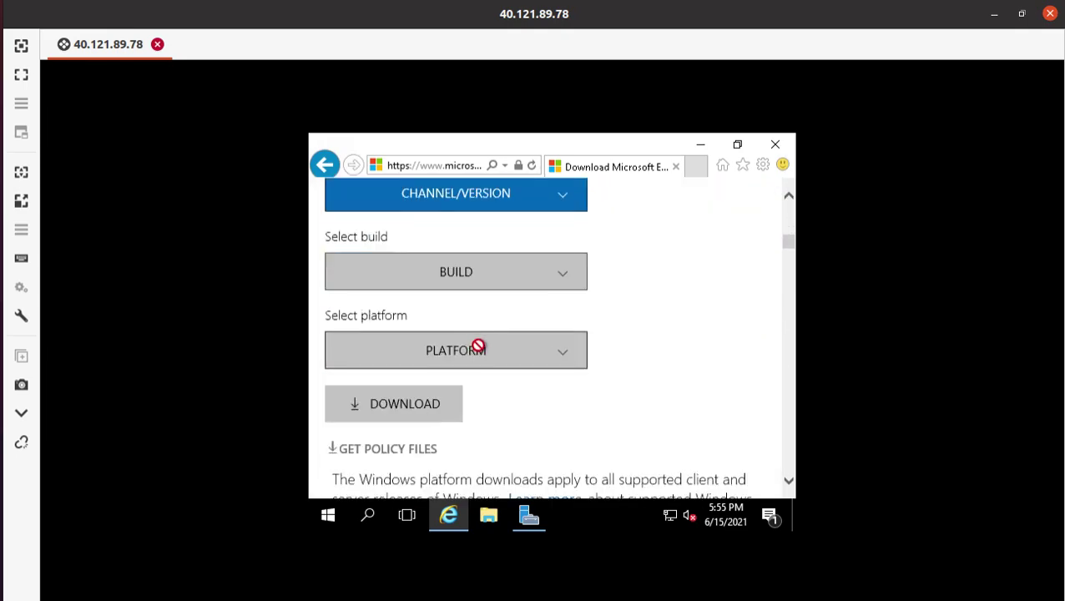
- Choose channel Stable 91, build 91.0.864.48 and platform Windows 64-bit, then start the download
{"action": "left_click", "coordinate": [472, 197]}
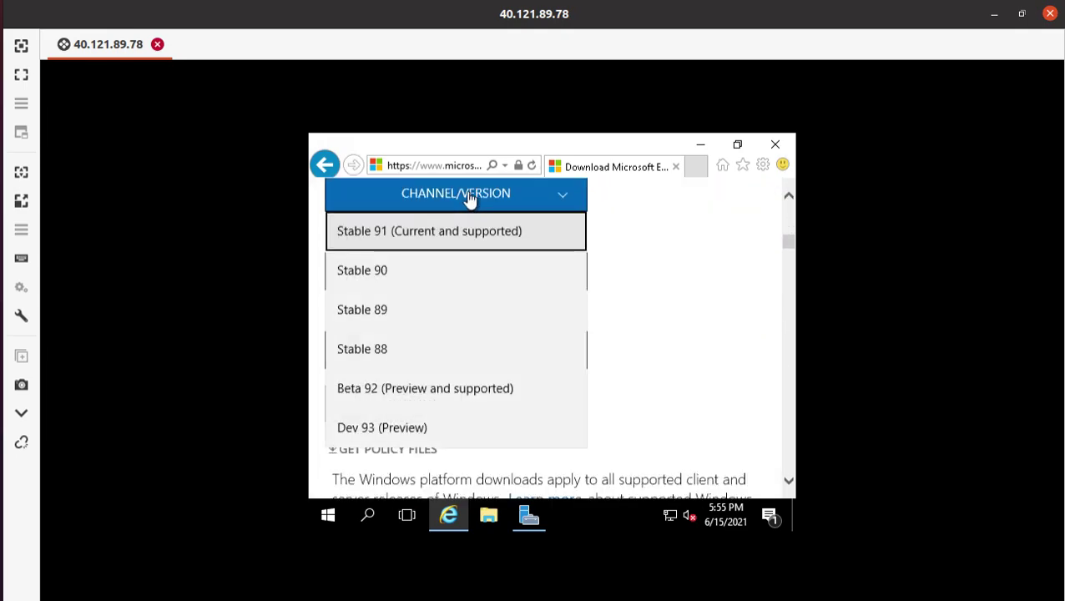
{"action": "left_click", "coordinate": [472, 236]}
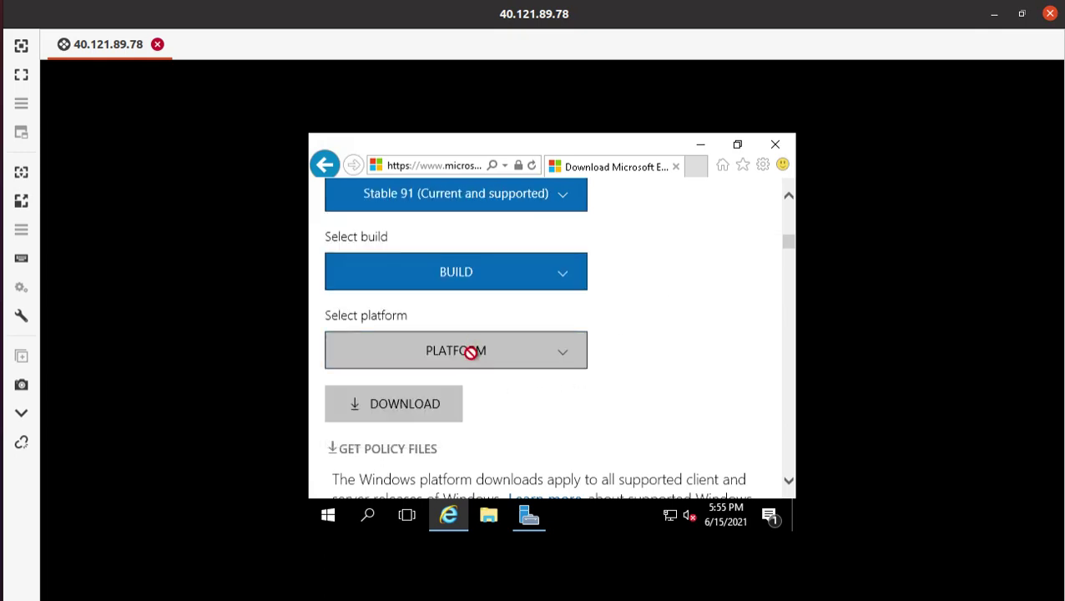
{"action": "left_click", "coordinate": [484, 266]}
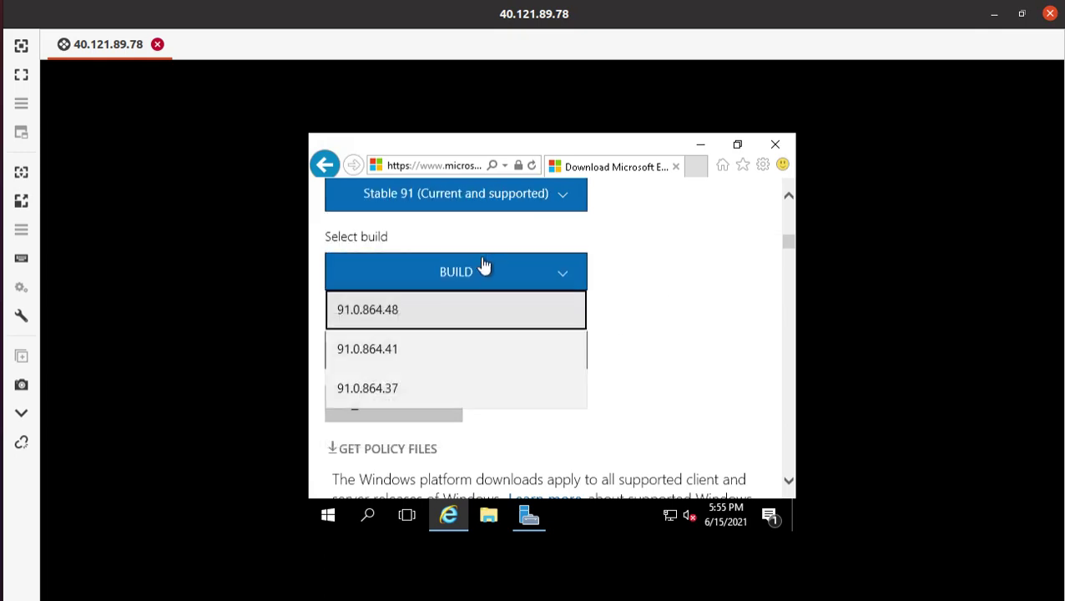
{"action": "left_click", "coordinate": [415, 310]}
{"action": "scroll", "coordinate": [676, 317], "scroll_direction": "down", "scroll_amount": 2}
{"action": "scroll", "coordinate": [676, 319], "scroll_direction": "up", "scroll_amount": 8}
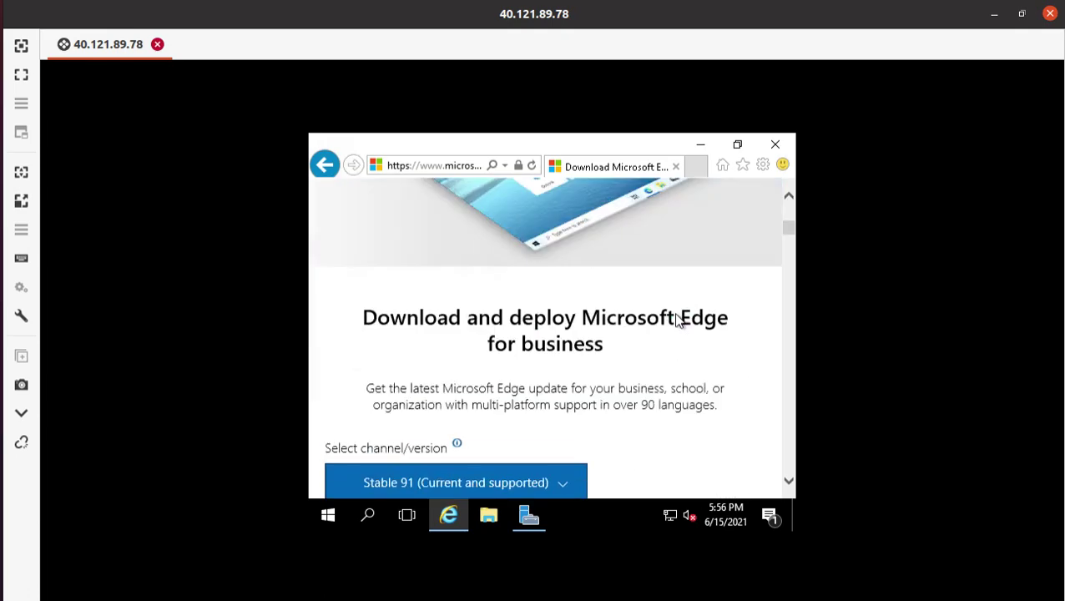
{"action": "scroll", "coordinate": [676, 318], "scroll_direction": "down", "scroll_amount": 2}
{"action": "scroll", "coordinate": [676, 317], "scroll_direction": "down", "scroll_amount": 3}
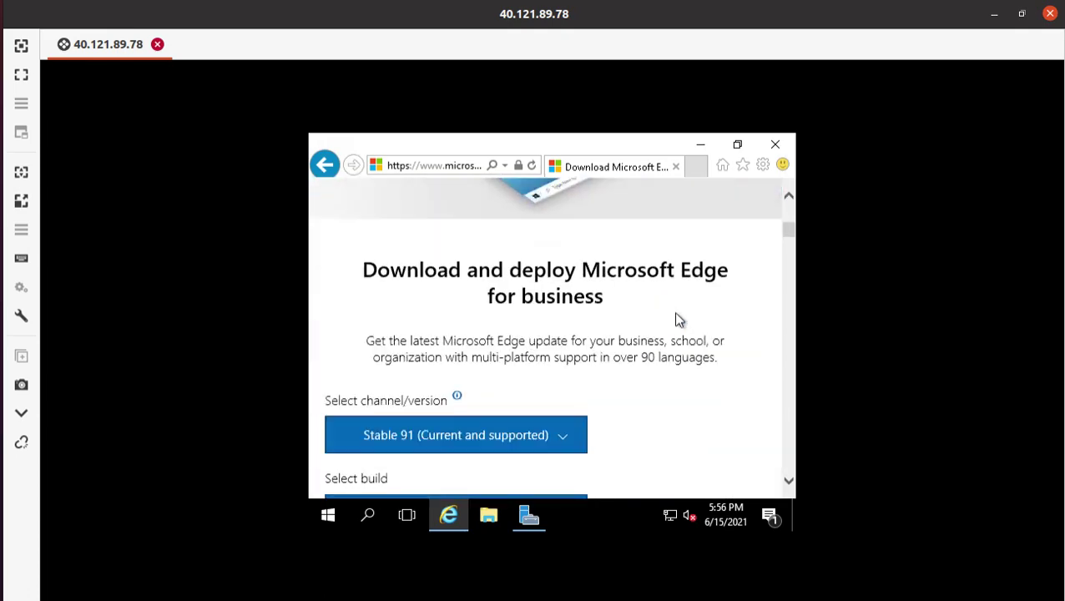
{"action": "scroll", "coordinate": [675, 314], "scroll_direction": "down", "scroll_amount": 1}
{"action": "scroll", "coordinate": [675, 314], "scroll_direction": "down", "scroll_amount": 2}
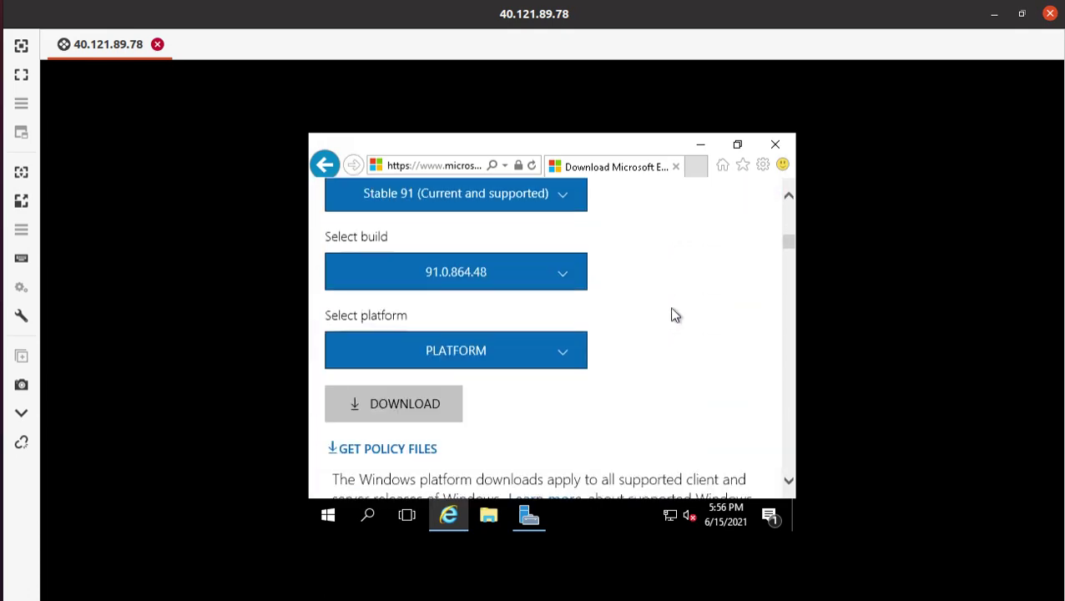
{"action": "left_click", "coordinate": [449, 350]}
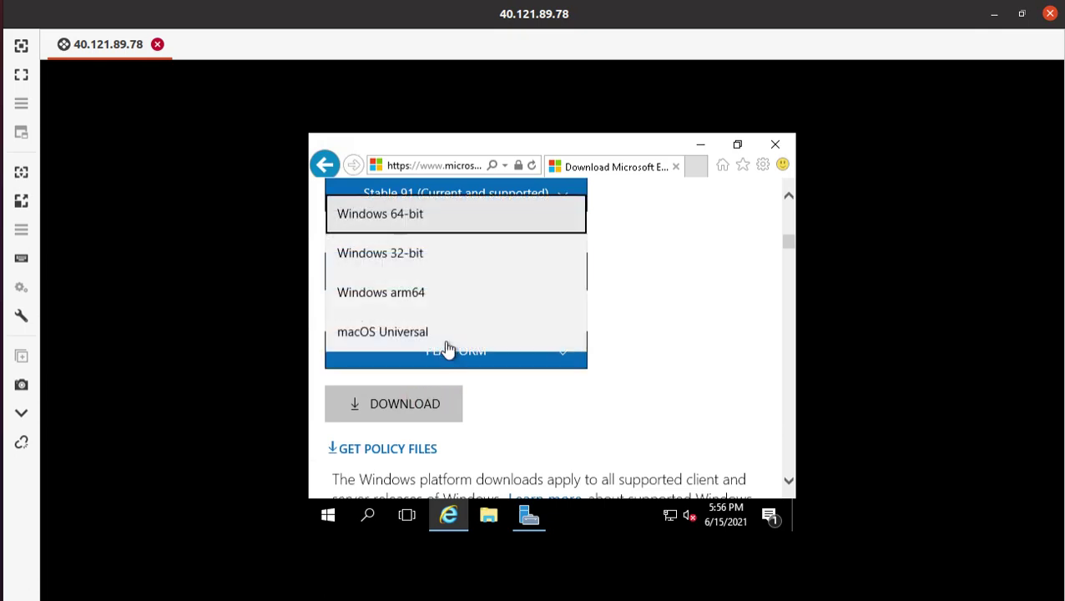
{"action": "left_click", "coordinate": [459, 225]}
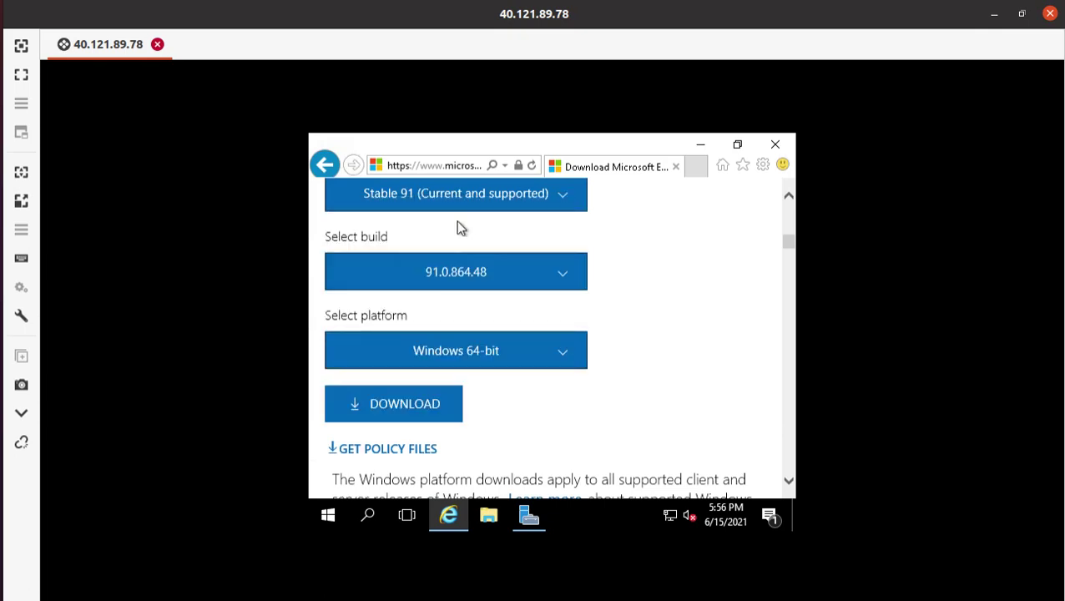
{"action": "left_click", "coordinate": [395, 415]}
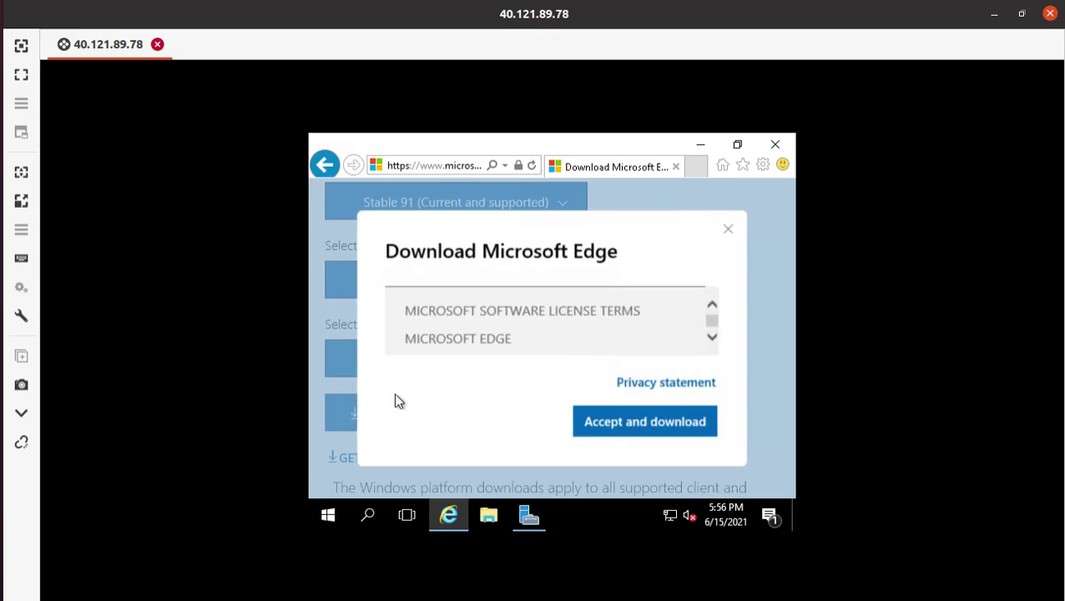
- Accept the Edge license terms, run the downloaded installer, and return to the lab guide
{"action": "left_click", "coordinate": [693, 430]}
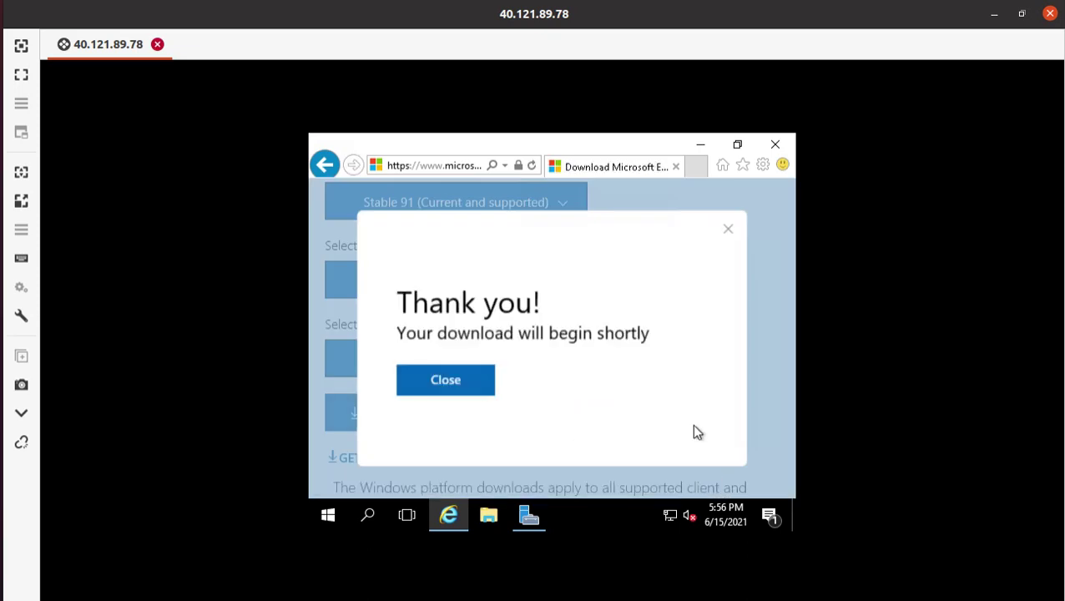
{"action": "left_click", "coordinate": [585, 481]}
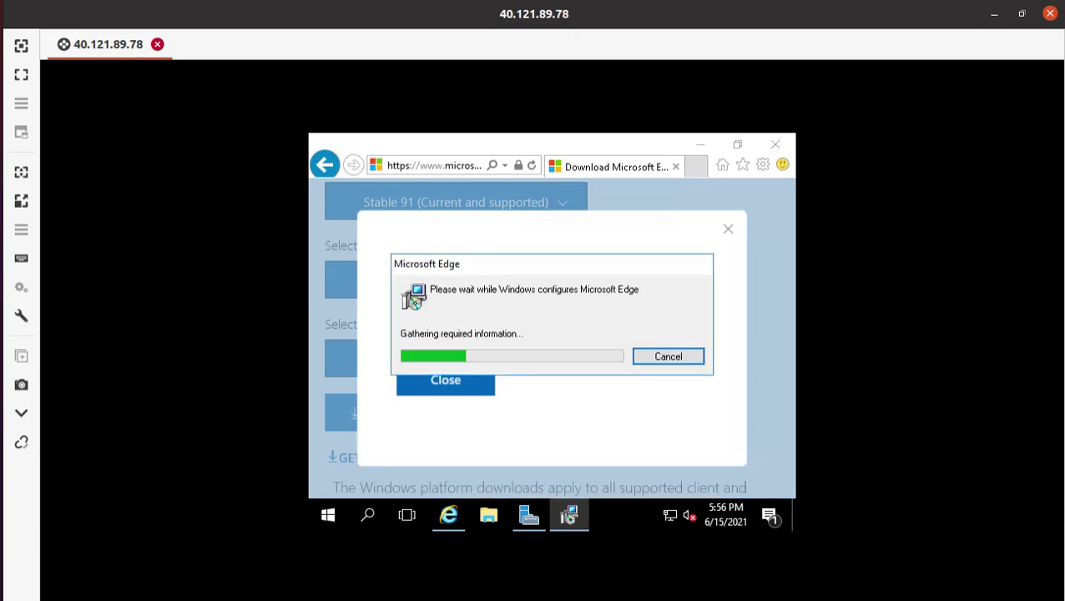
{"action": "left_click", "coordinate": [1, 81]}
{"action": "scroll", "coordinate": [505, 371], "scroll_direction": "down", "scroll_amount": 3}
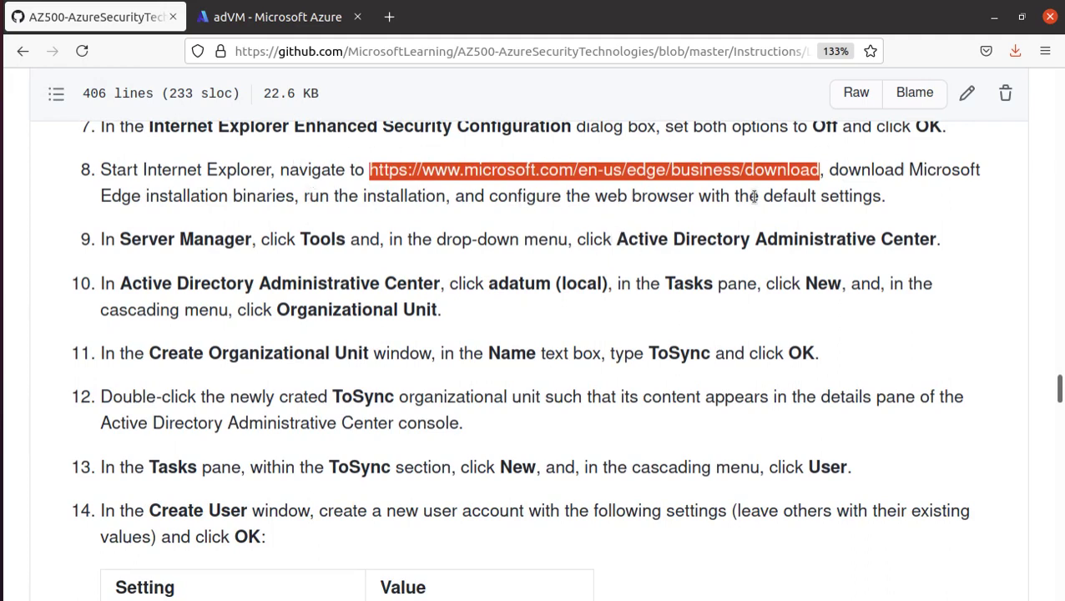
{"action": "left_click_drag", "start_coordinate": [887, 200], "coordinate": [81, 180]}
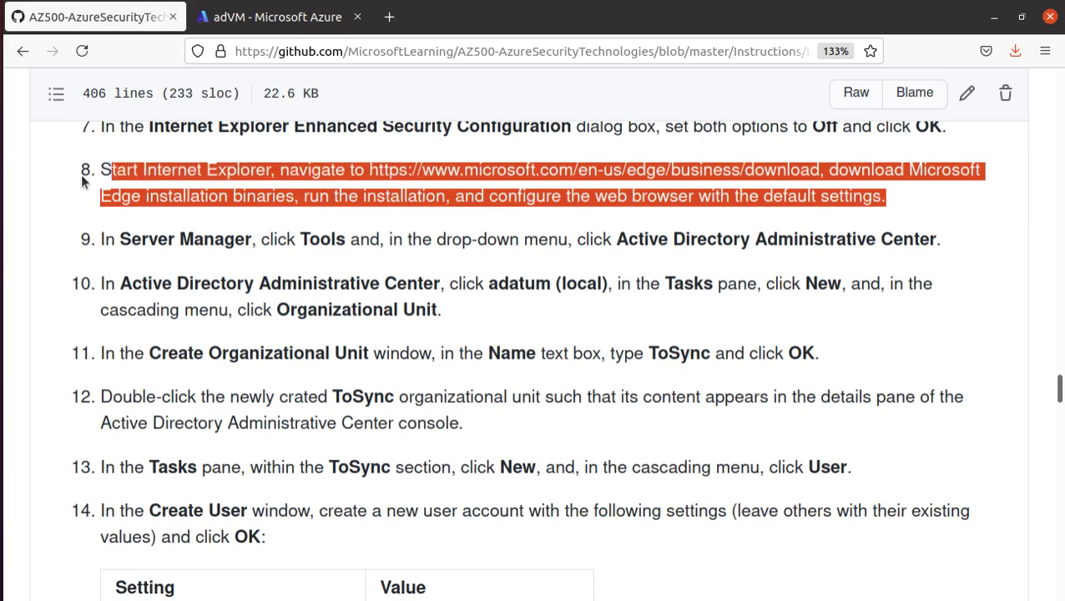
{"action": "scroll", "coordinate": [167, 303], "scroll_direction": "down", "scroll_amount": 1}
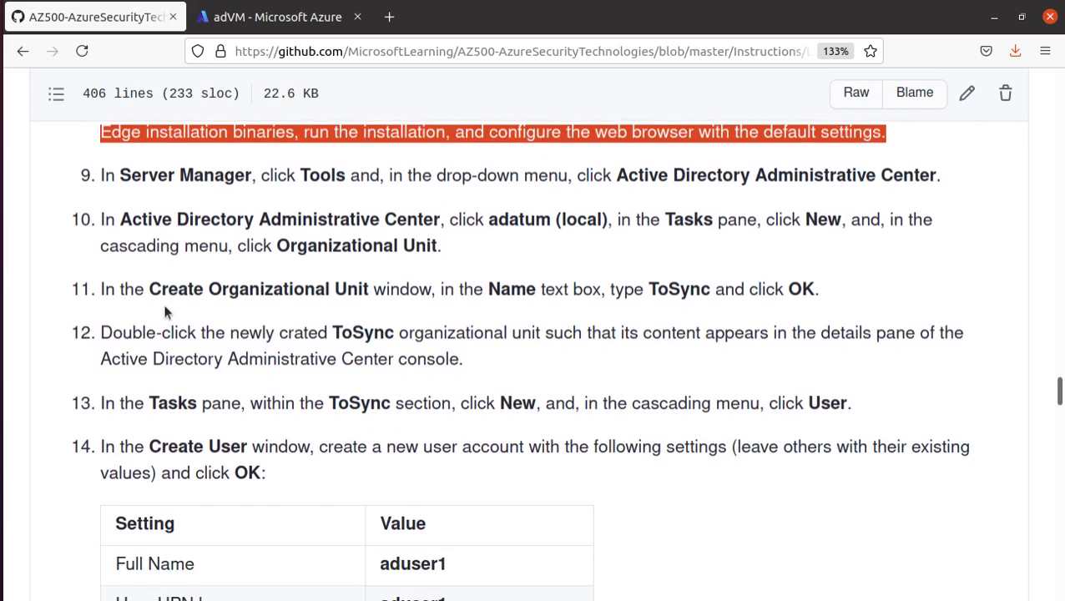
{"action": "left_click", "coordinate": [130, 171]}
{"action": "left_click_drag", "start_coordinate": [121, 175], "coordinate": [256, 175]}
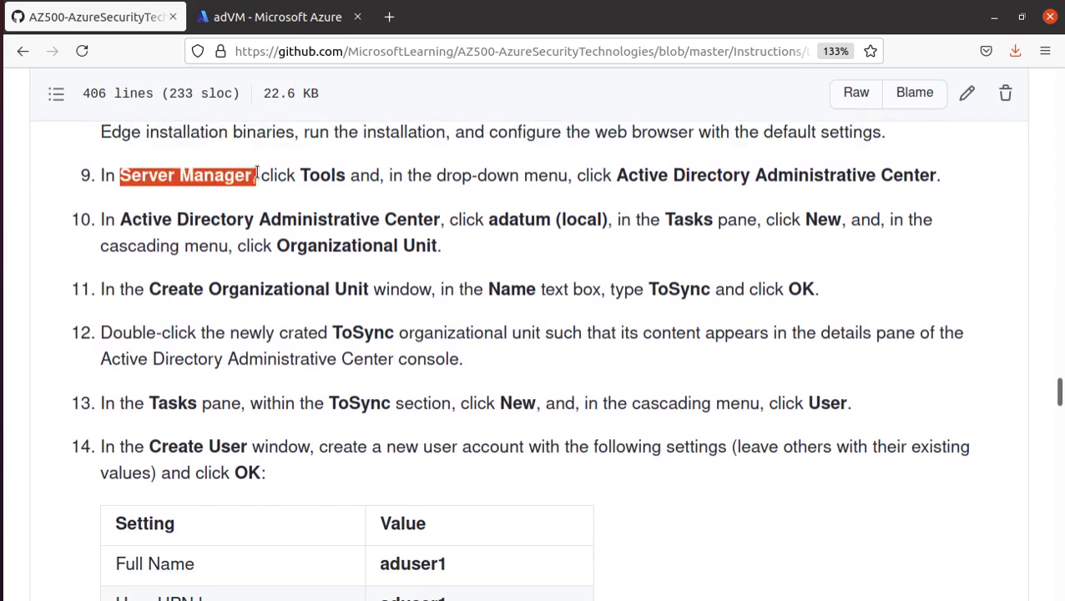
{"action": "left_click", "coordinate": [324, 178]}
{"action": "double_click", "coordinate": [324, 178]}
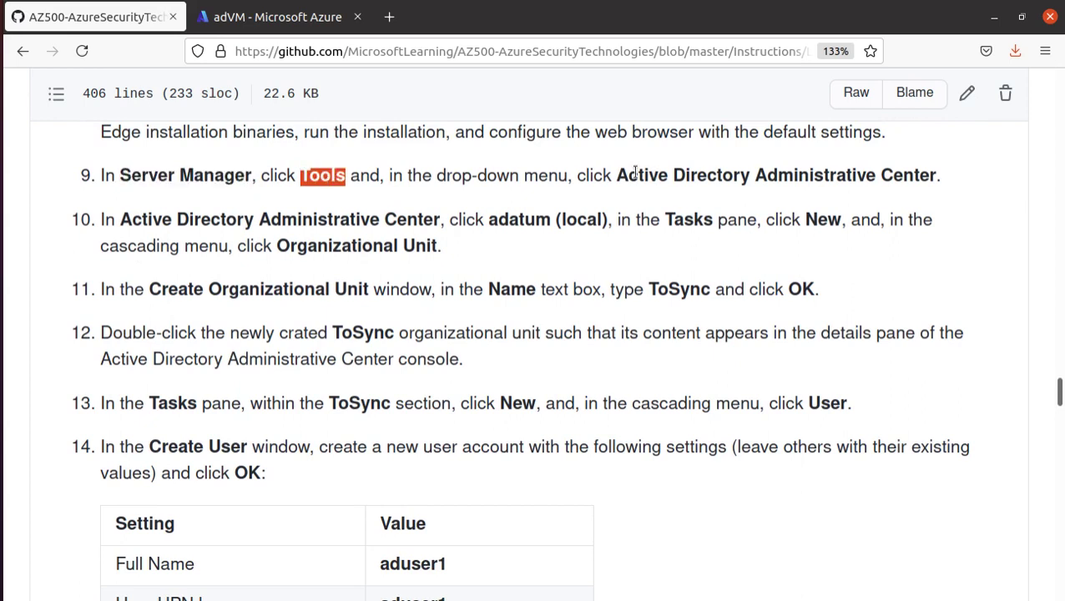
{"action": "left_click_drag", "start_coordinate": [616, 175], "coordinate": [939, 175]}
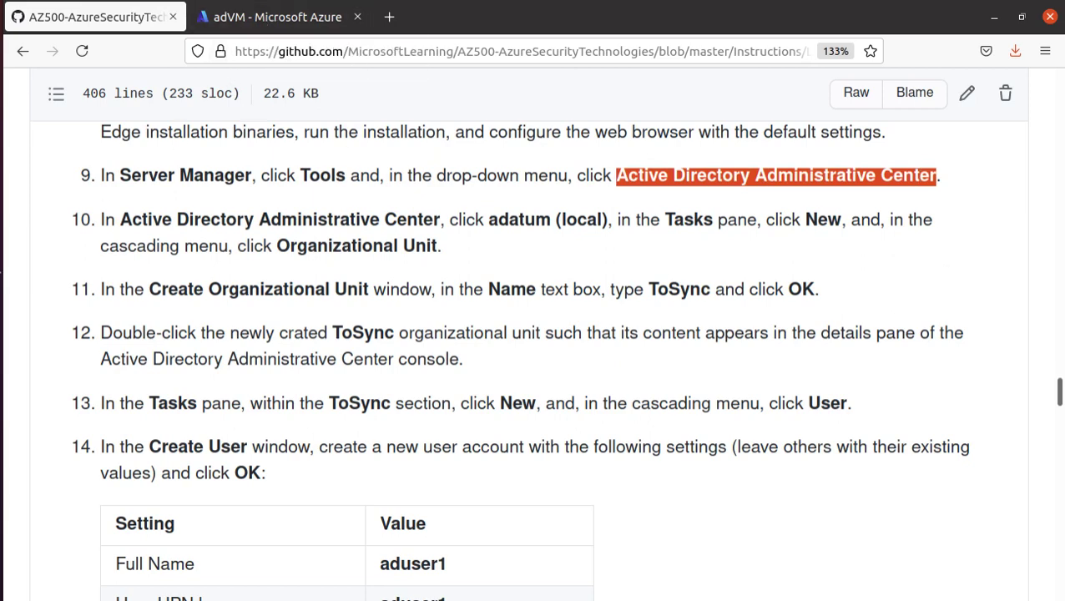
- Launch Active Directory Administrative Center from Server Manager's Tools menu on adVM
{"action": "key", "text": "alt+Tab"}
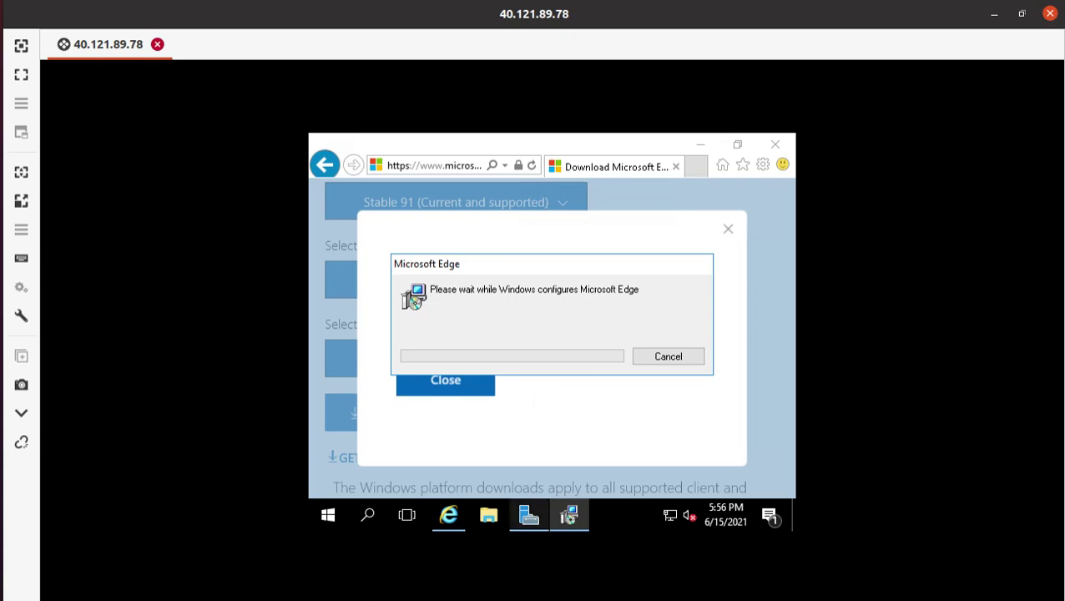
{"action": "mouse_move", "coordinate": [570, 522]}
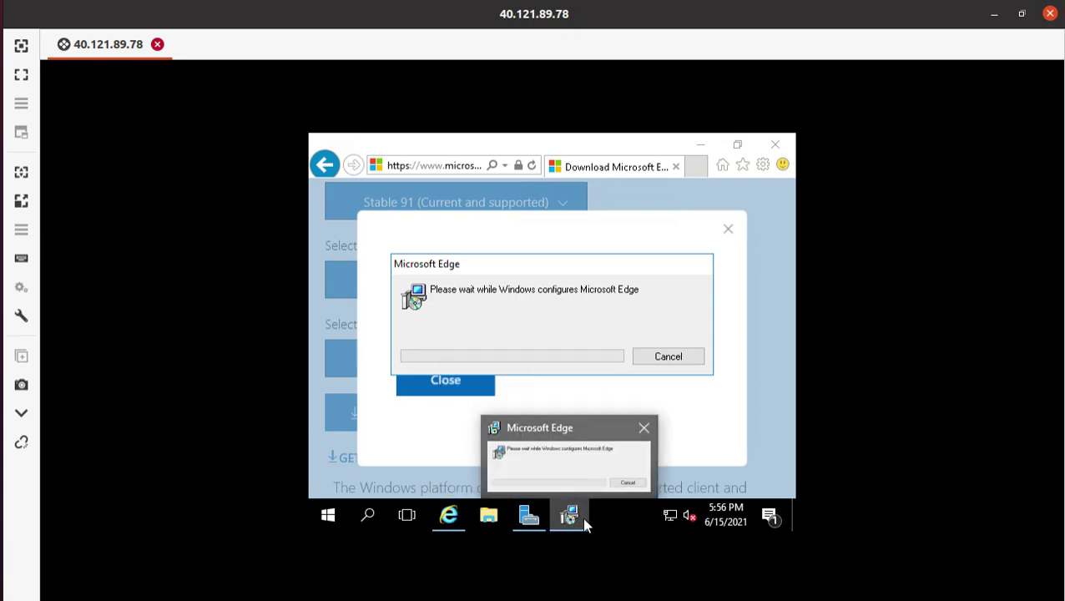
{"action": "left_click", "coordinate": [529, 516]}
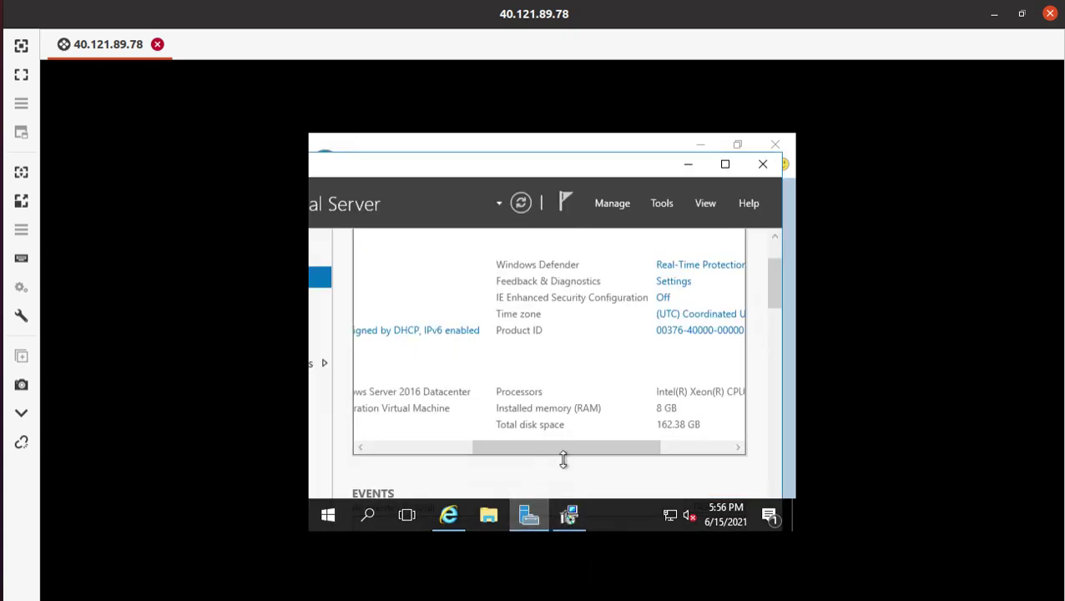
{"action": "left_click", "coordinate": [663, 206]}
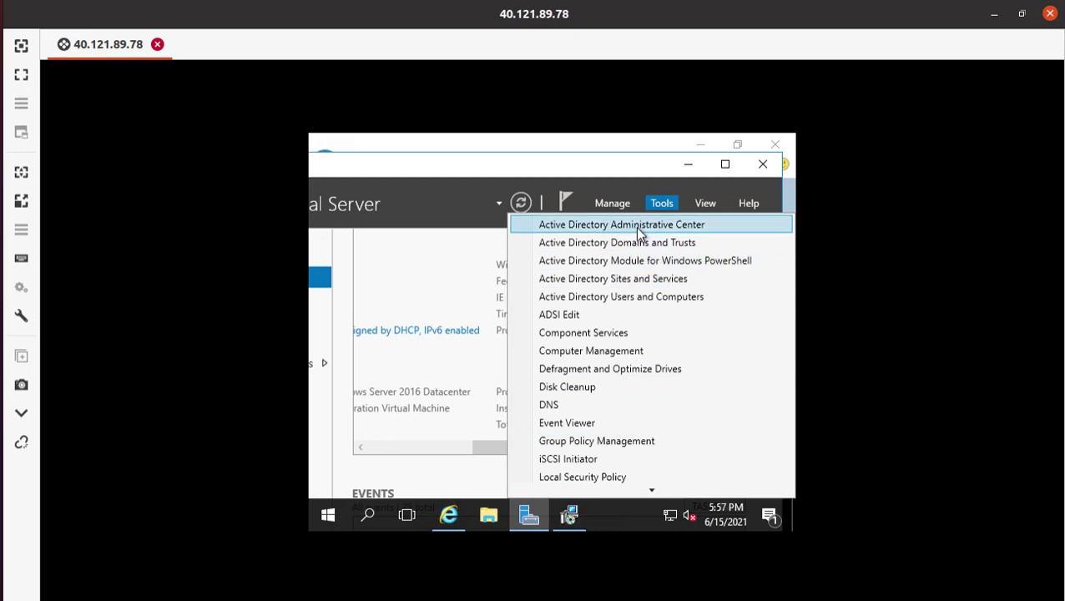
{"action": "left_click", "coordinate": [680, 226]}
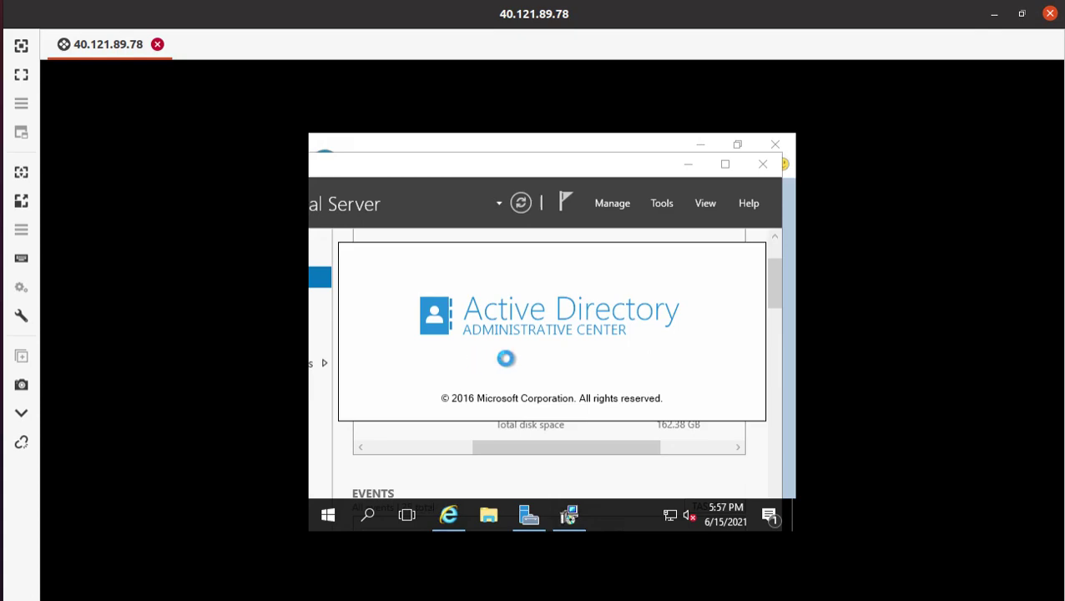
{"action": "key", "text": "alt+Tab"}
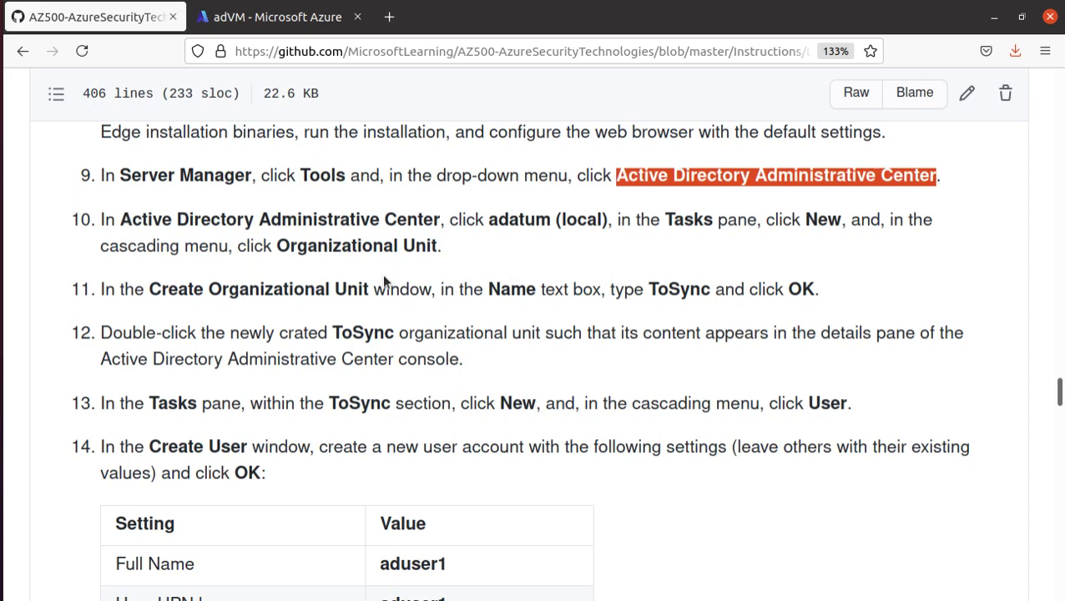
- Review step 10, then begin a new Organizational Unit under adatum (local) in maximized ADAC
{"action": "left_click_drag", "start_coordinate": [488, 219], "coordinate": [609, 218]}
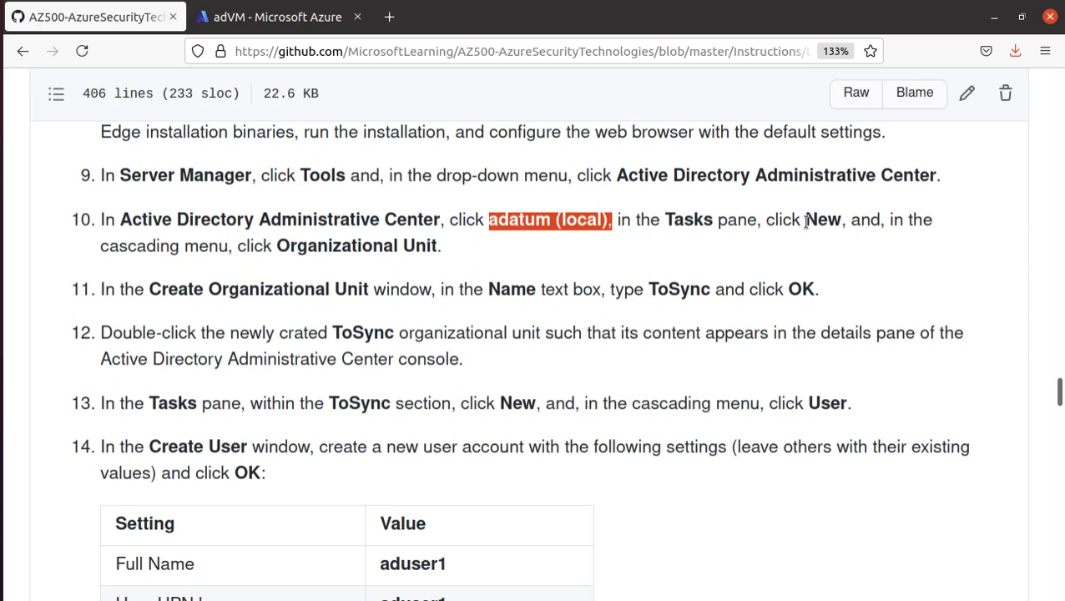
{"action": "left_click_drag", "start_coordinate": [275, 245], "coordinate": [436, 244]}
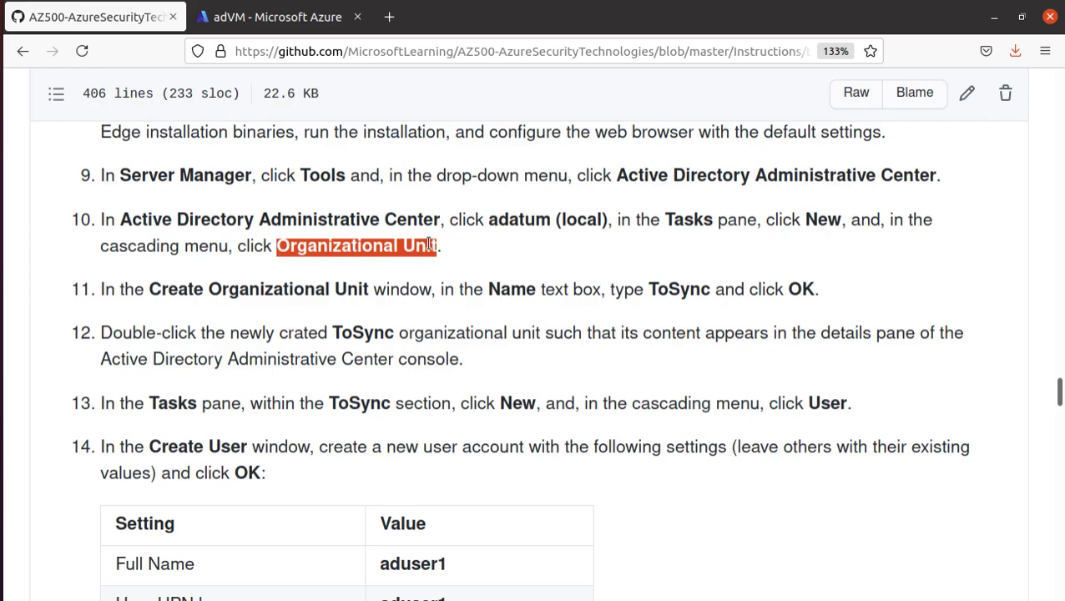
{"action": "key", "text": "alt+Tab"}
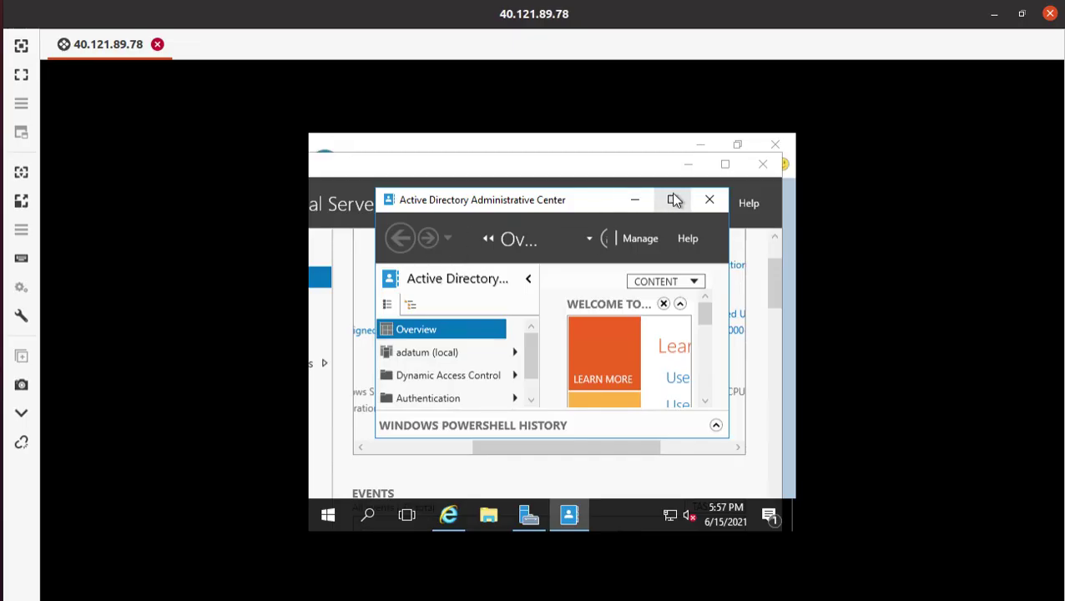
{"action": "left_click", "coordinate": [675, 200]}
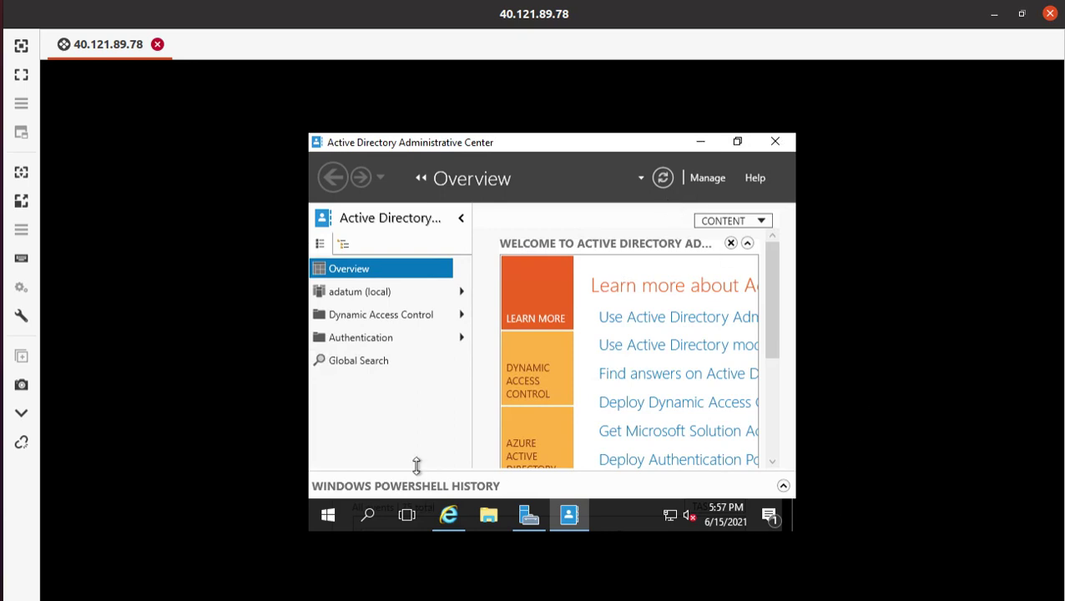
{"action": "left_click", "coordinate": [377, 299]}
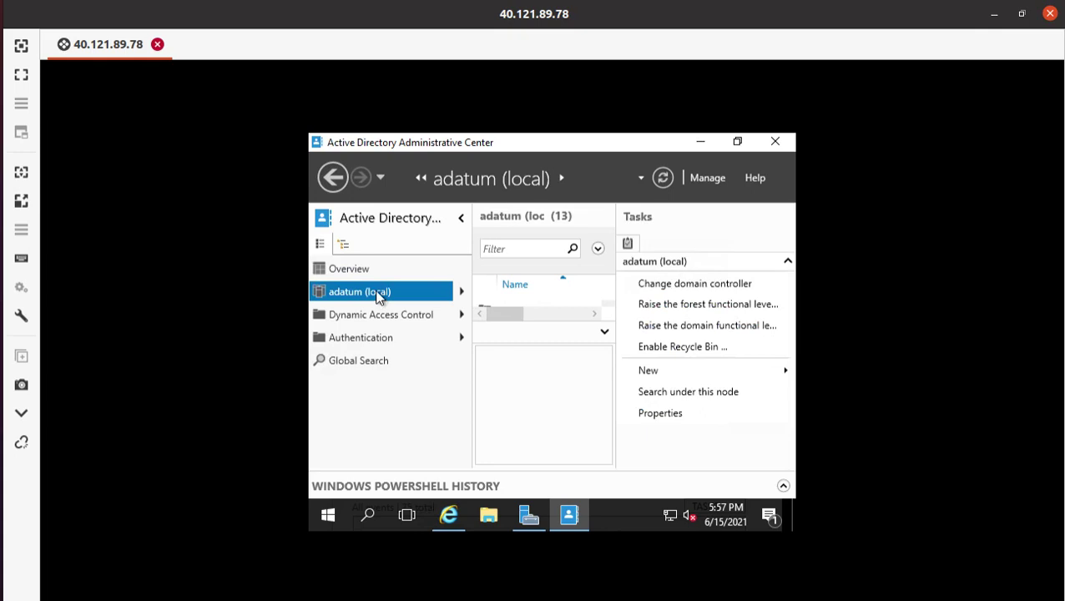
{"action": "left_click", "coordinate": [698, 374]}
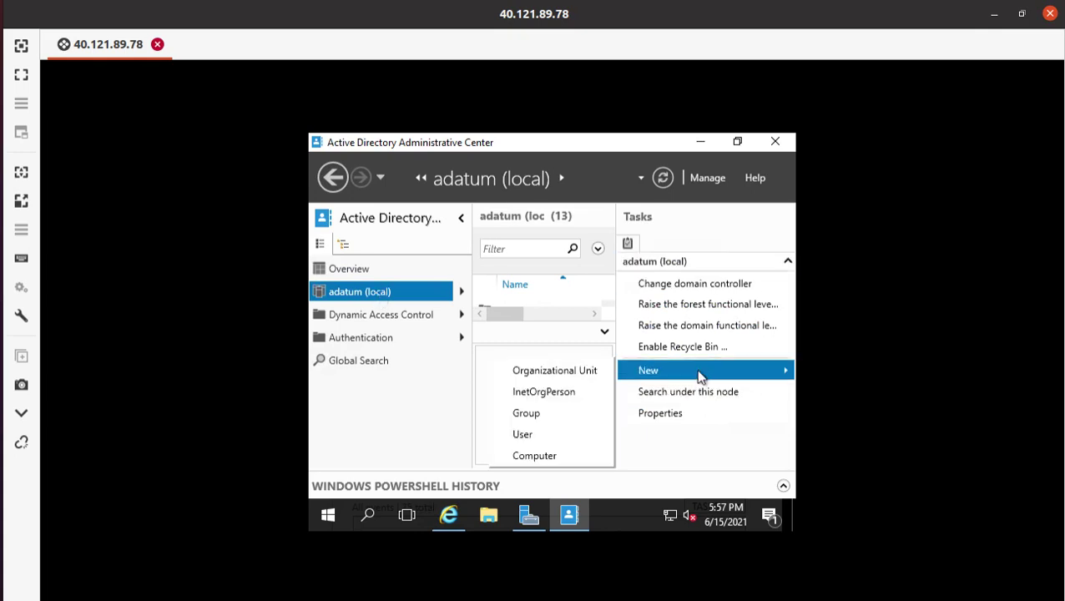
{"action": "left_click", "coordinate": [573, 371]}
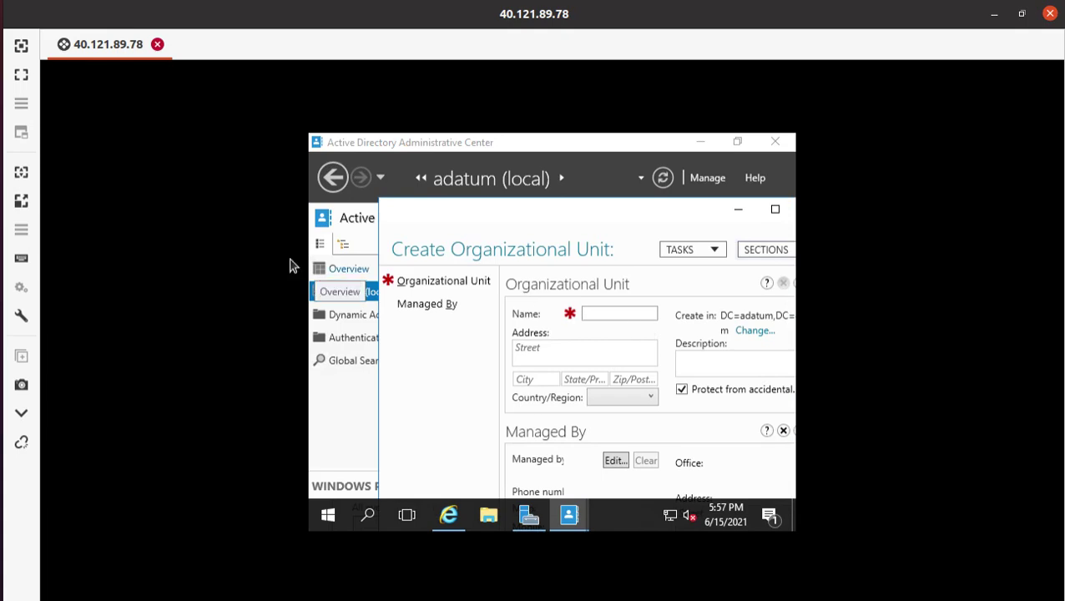
- Copy 'ToSync' from step 11, paste it as the new OU's name, and confirm
{"action": "key", "text": "alt+Tab"}
{"action": "scroll", "coordinate": [292, 260], "scroll_direction": "down", "scroll_amount": 1}
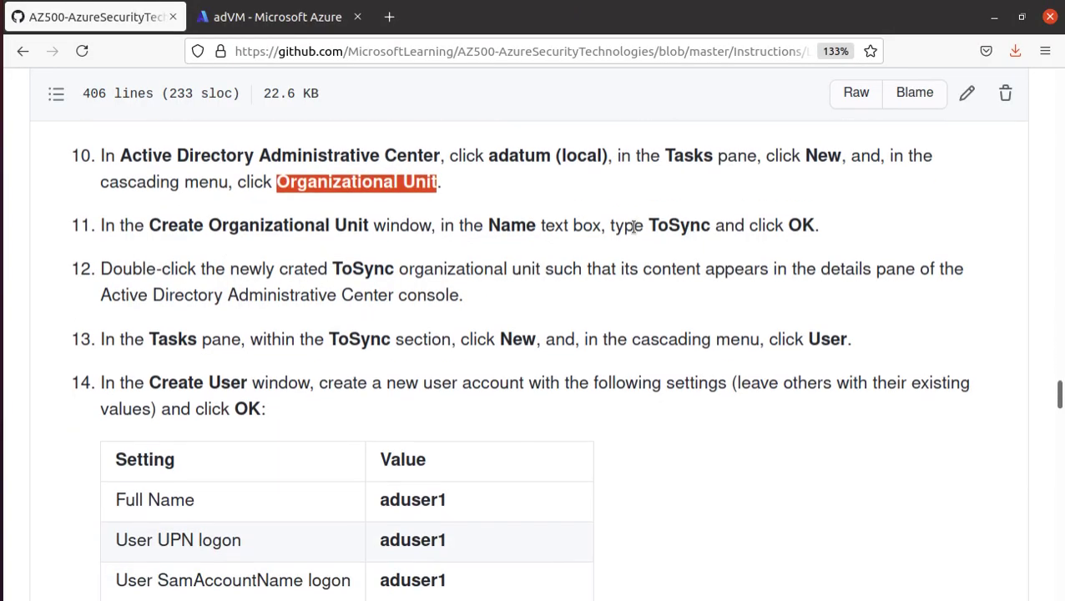
{"action": "left_click_drag", "start_coordinate": [648, 226], "coordinate": [708, 226]}
{"action": "right_click", "coordinate": [707, 227]}
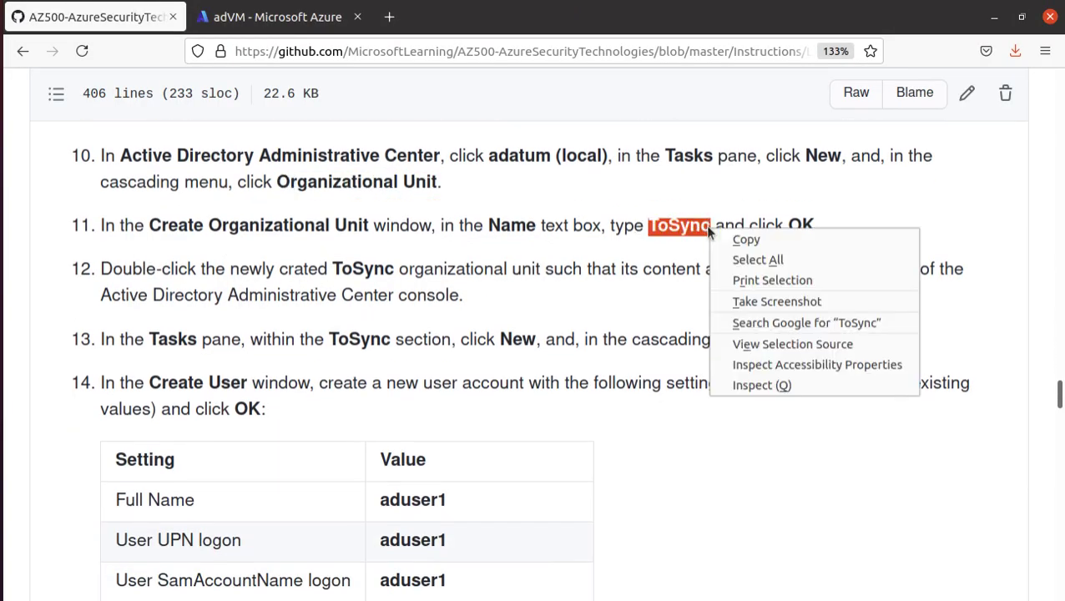
{"action": "left_click", "coordinate": [762, 239]}
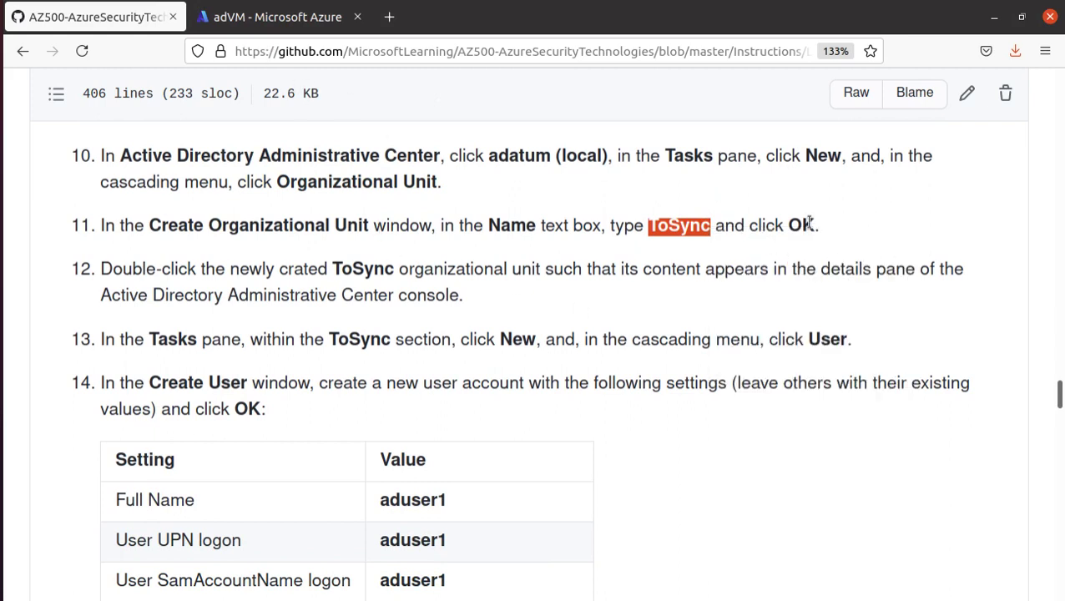
{"action": "key", "text": "alt+Tab"}
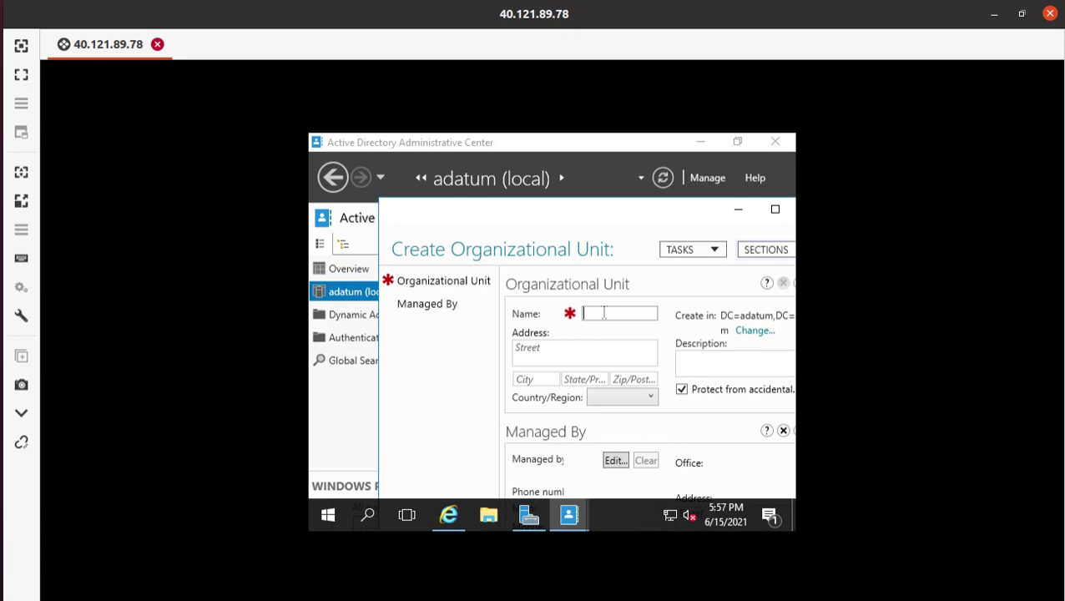
{"action": "right_click", "coordinate": [603, 313]}
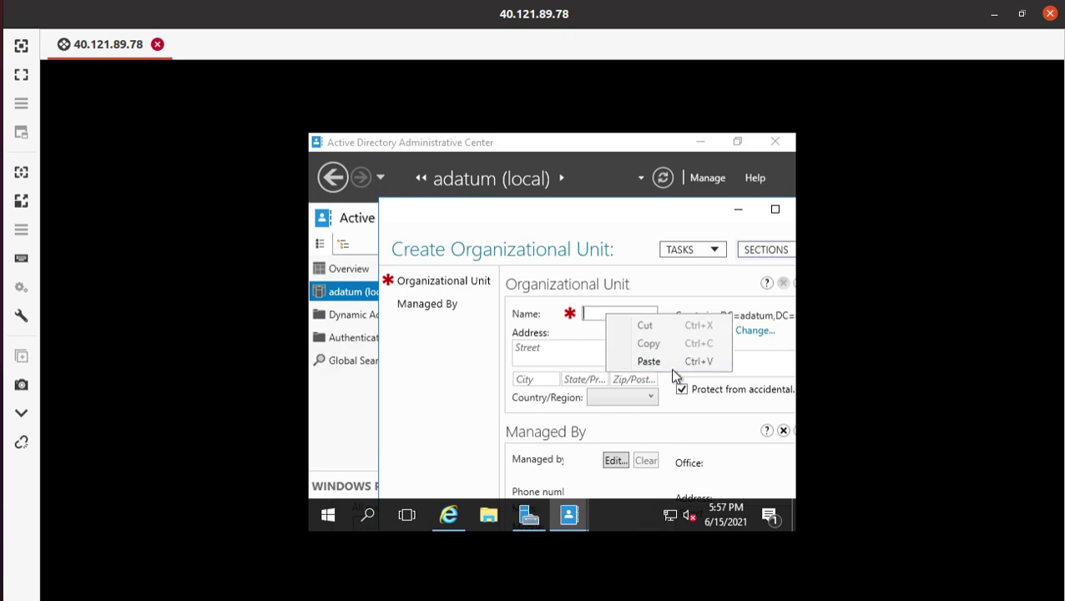
{"action": "left_click", "coordinate": [669, 365]}
{"action": "scroll", "coordinate": [690, 351], "scroll_direction": "down", "scroll_amount": 1}
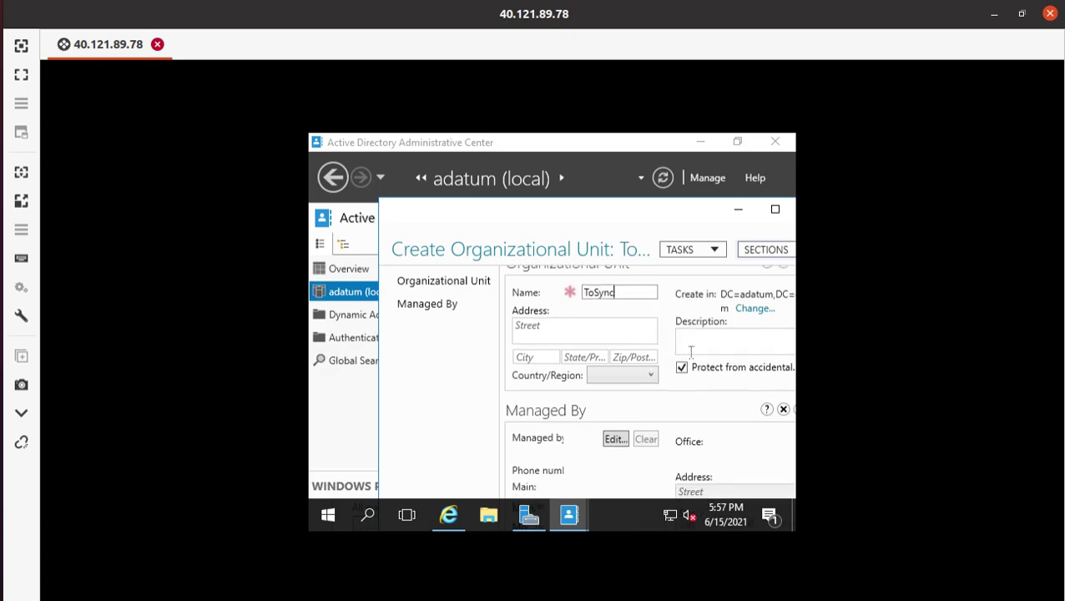
{"action": "scroll", "coordinate": [694, 357], "scroll_direction": "up", "scroll_amount": 1}
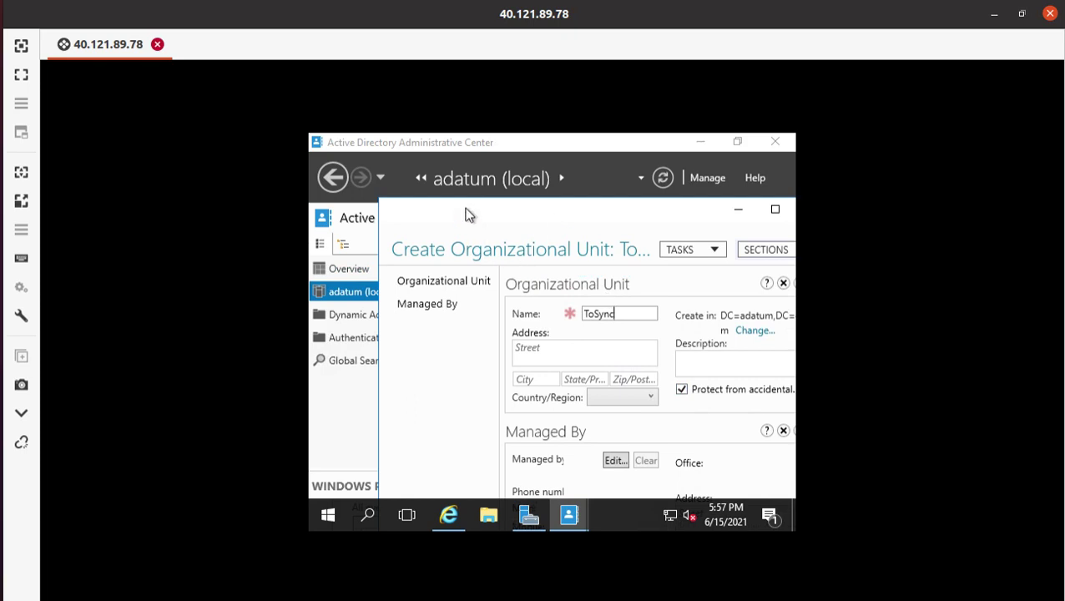
{"action": "left_click_drag", "start_coordinate": [469, 207], "coordinate": [410, 147]}
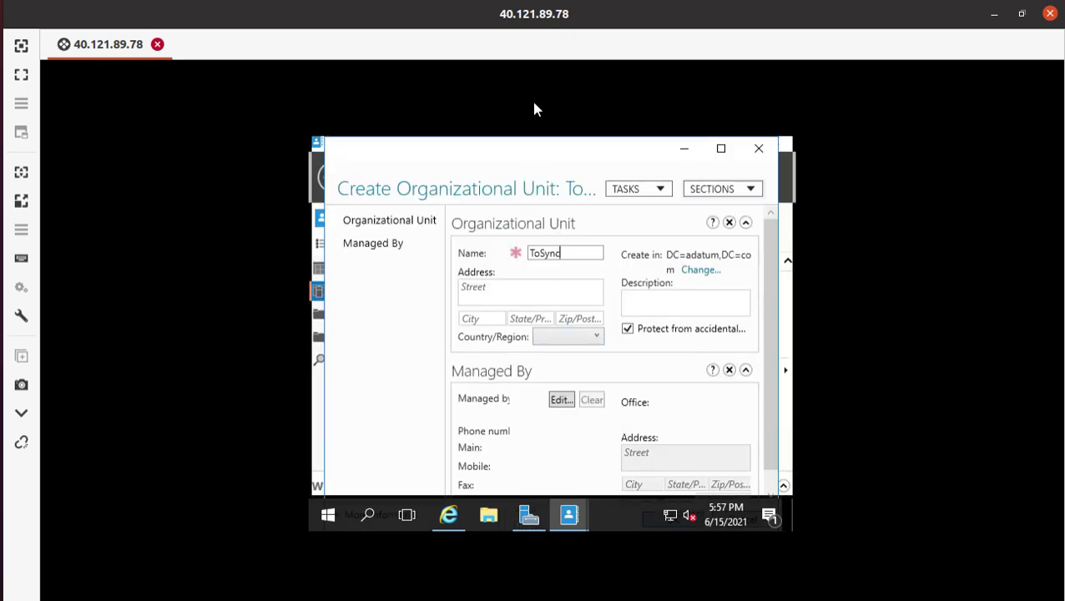
{"action": "left_click", "coordinate": [692, 487]}
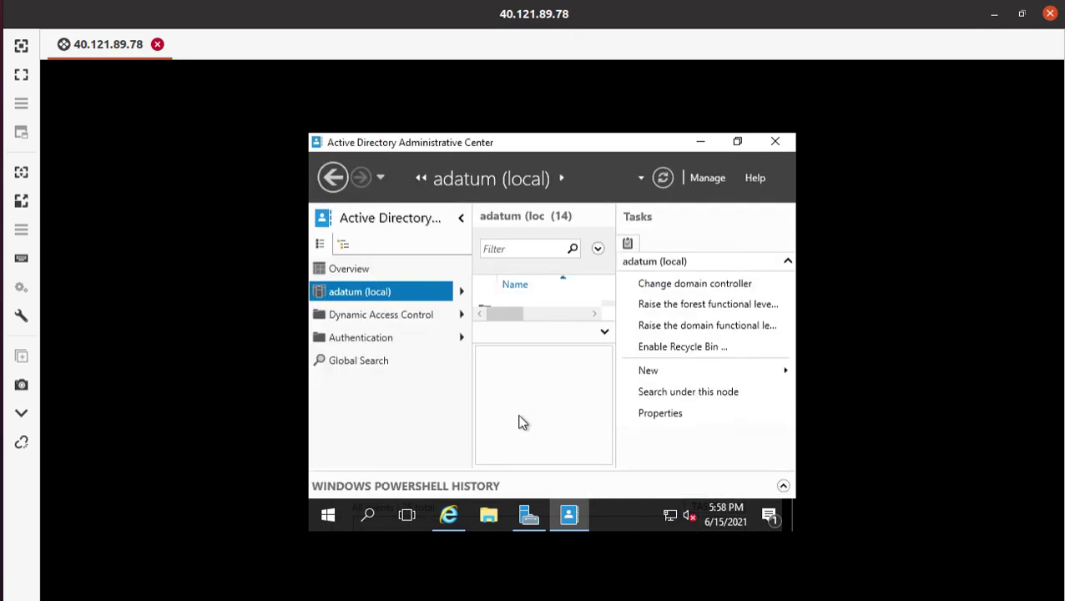
- Browse the adatum (local) containers and review lab steps 12 and 13 about ToSync
{"action": "left_click", "coordinate": [460, 293]}
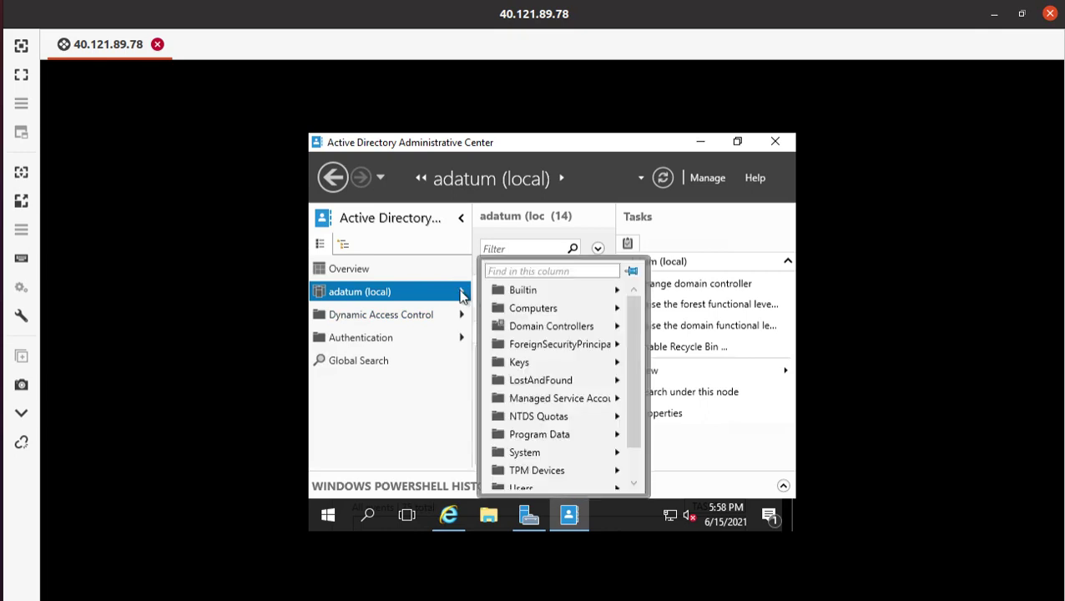
{"action": "scroll", "coordinate": [544, 349], "scroll_direction": "down", "scroll_amount": 1}
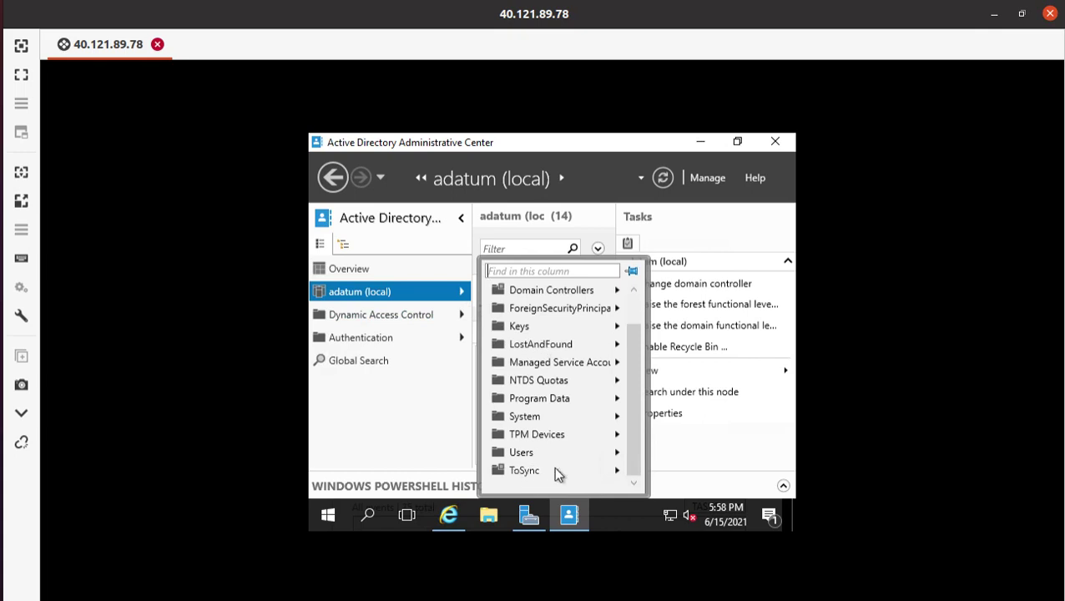
{"action": "left_click", "coordinate": [363, 424]}
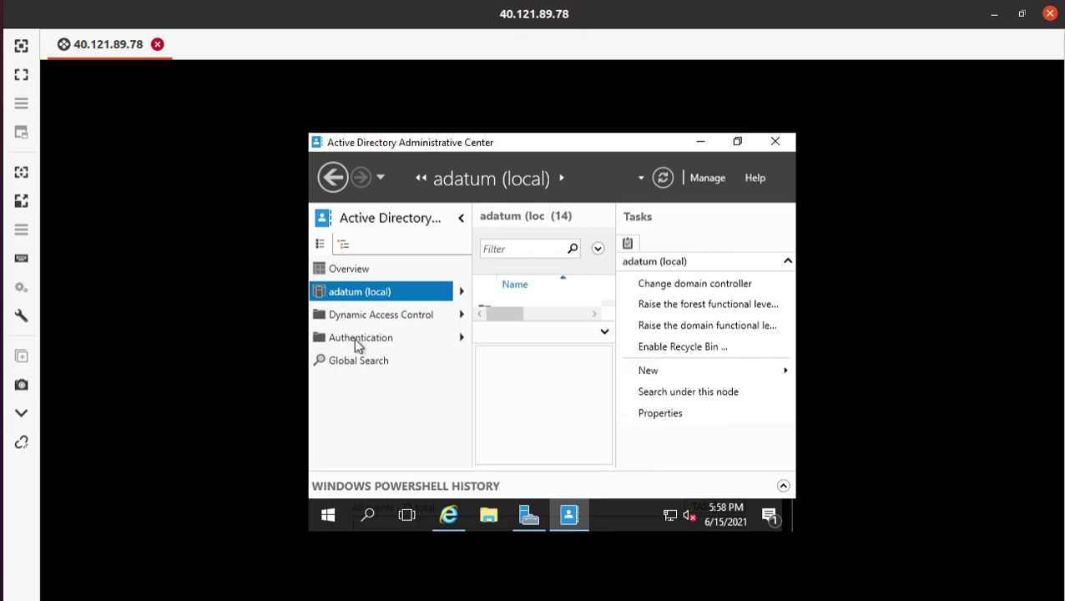
{"action": "left_click", "coordinate": [21, 74]}
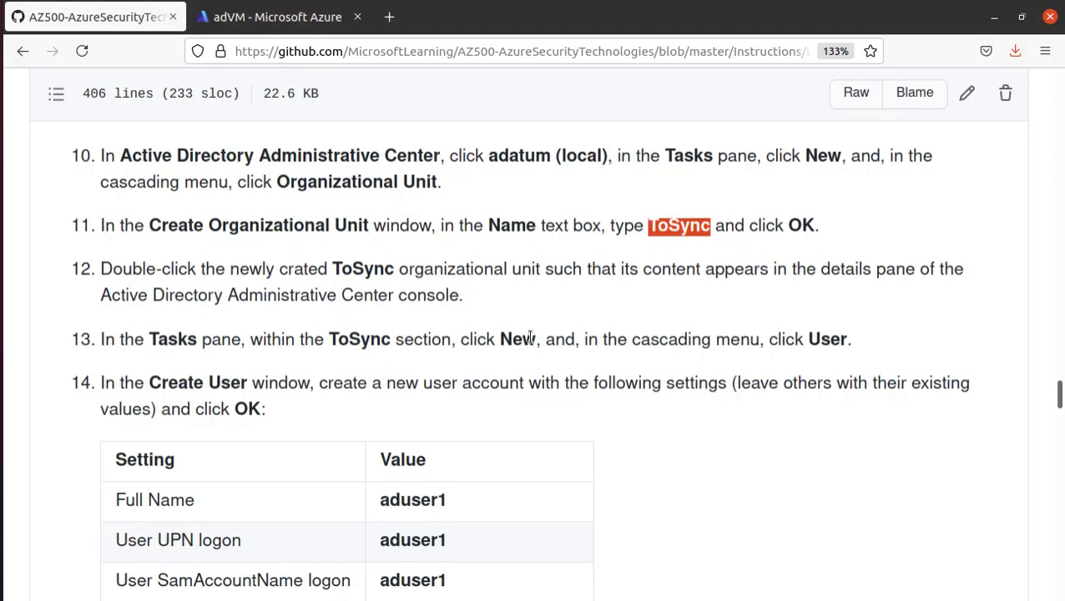
{"action": "left_click_drag", "start_coordinate": [107, 269], "coordinate": [390, 269]}
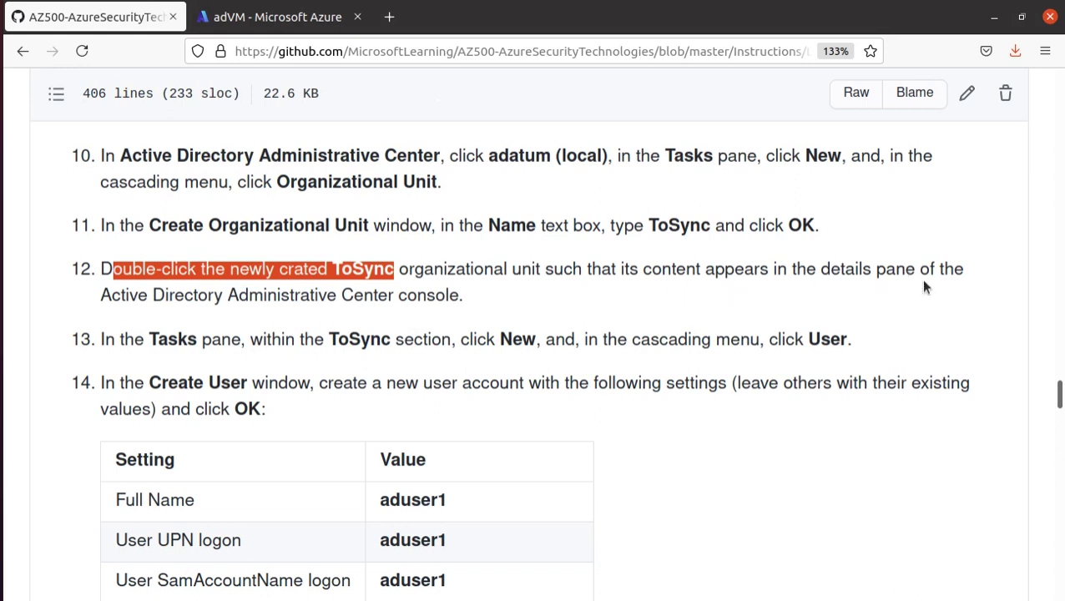
{"action": "scroll", "coordinate": [428, 301], "scroll_direction": "down", "scroll_amount": 3}
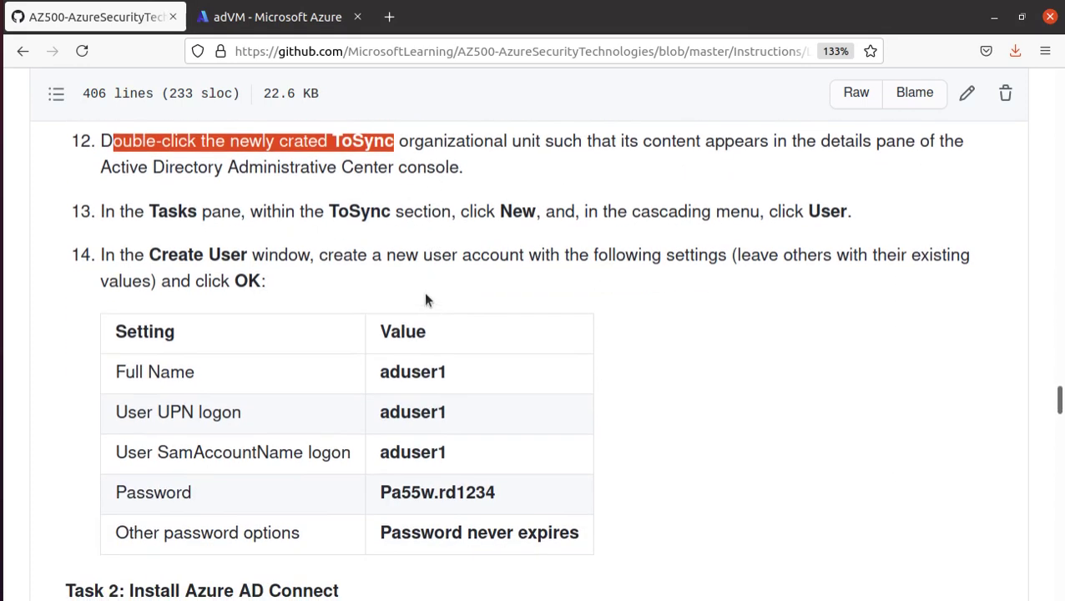
{"action": "triple_click", "coordinate": [171, 211]}
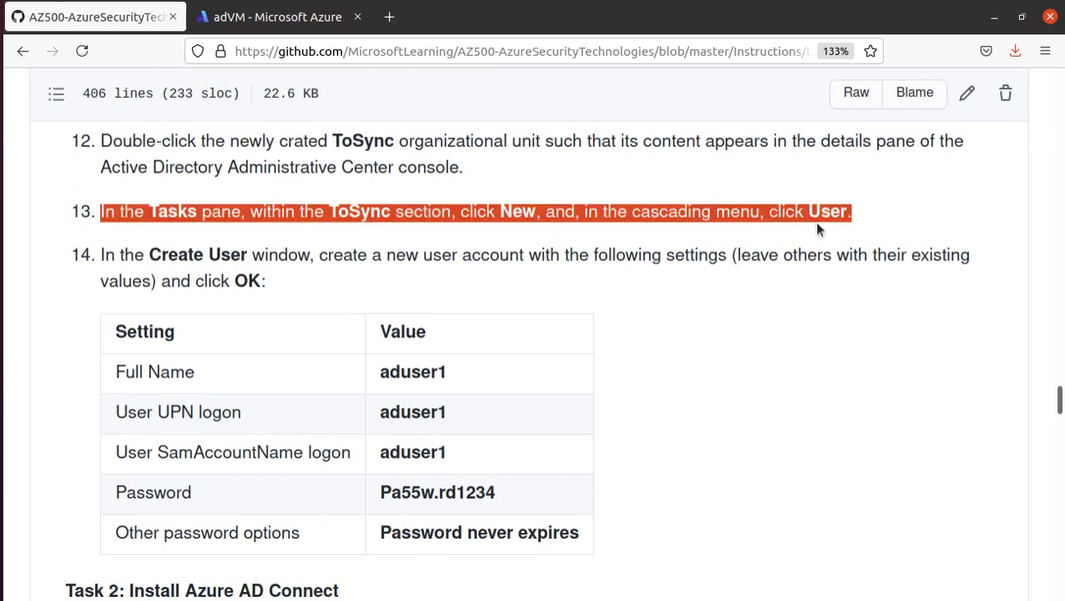
{"action": "left_click", "coordinate": [268, 22]}
{"action": "left_click", "coordinate": [88, 16]}
{"action": "key", "text": "alt+Tab"}
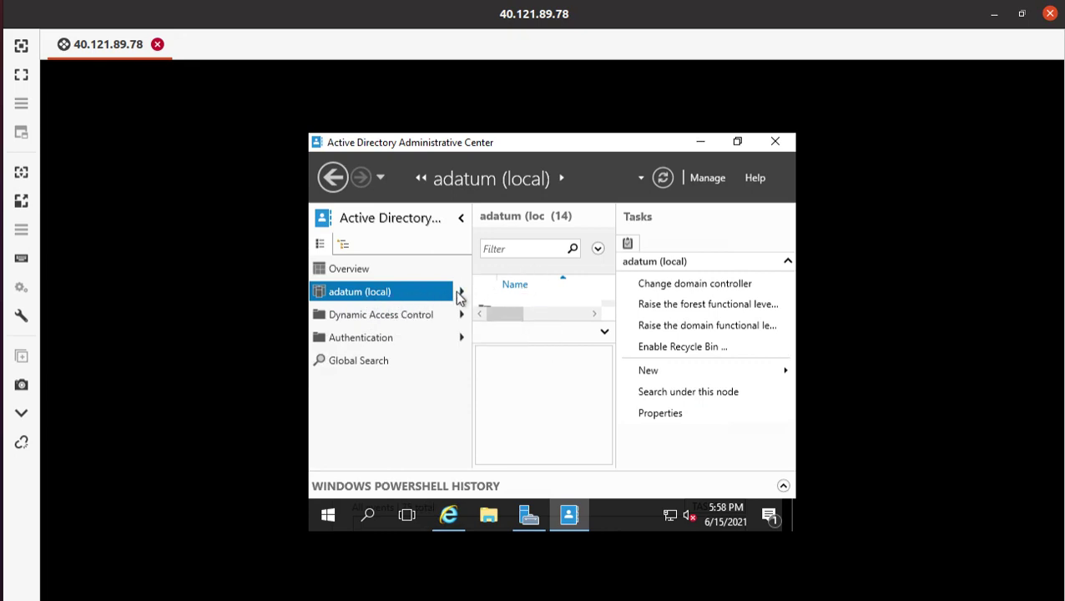
- Open the ToSync OU, pin it under adatum (local), and show its New options
{"action": "left_click", "coordinate": [461, 291]}
{"action": "scroll", "coordinate": [618, 342], "scroll_direction": "down", "scroll_amount": 1}
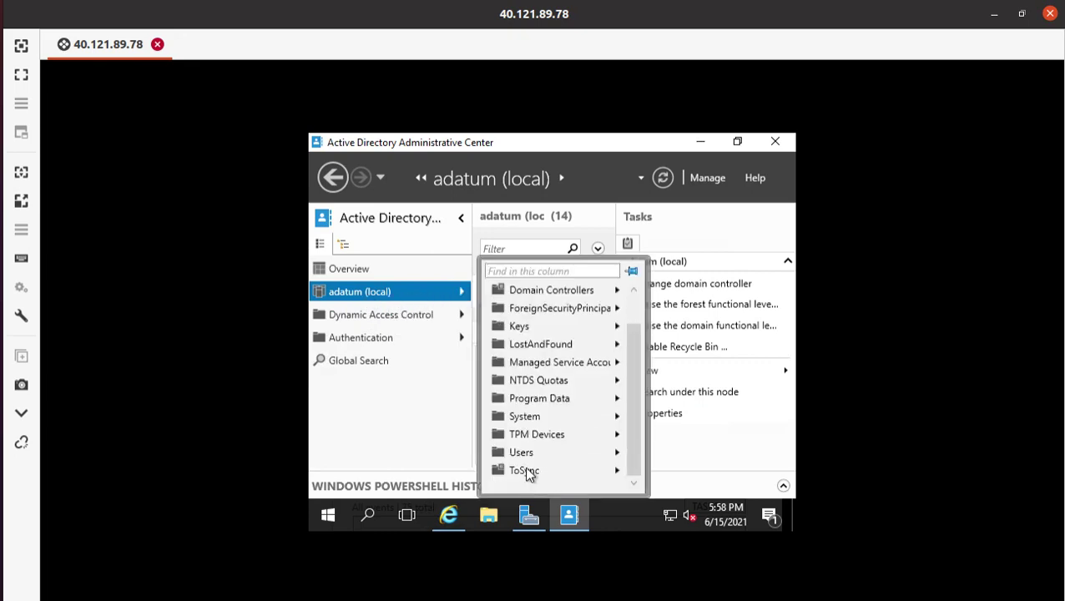
{"action": "left_click", "coordinate": [586, 471]}
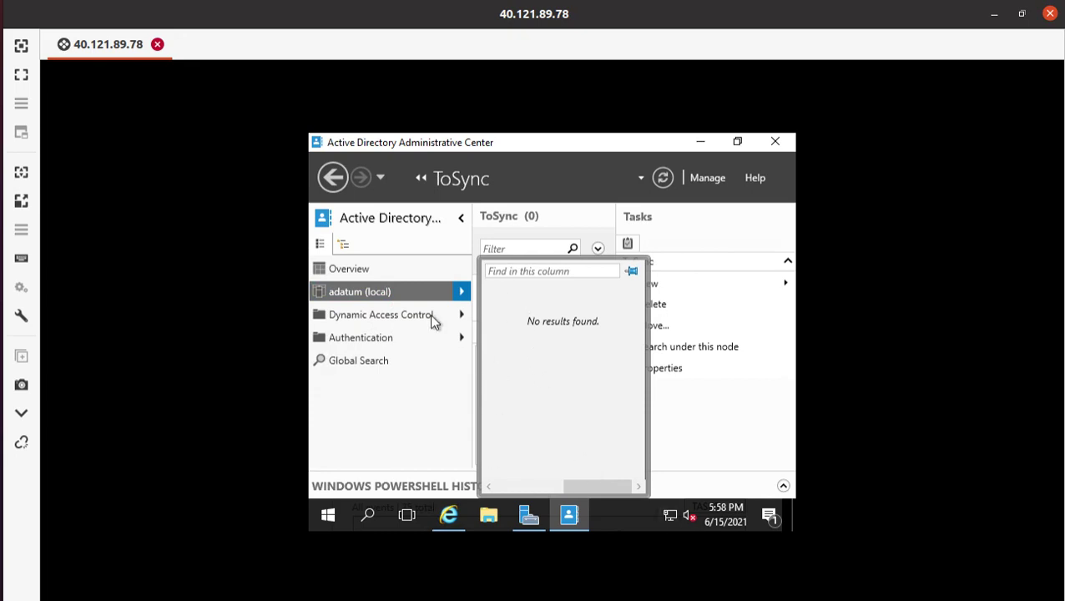
{"action": "left_click", "coordinate": [632, 272]}
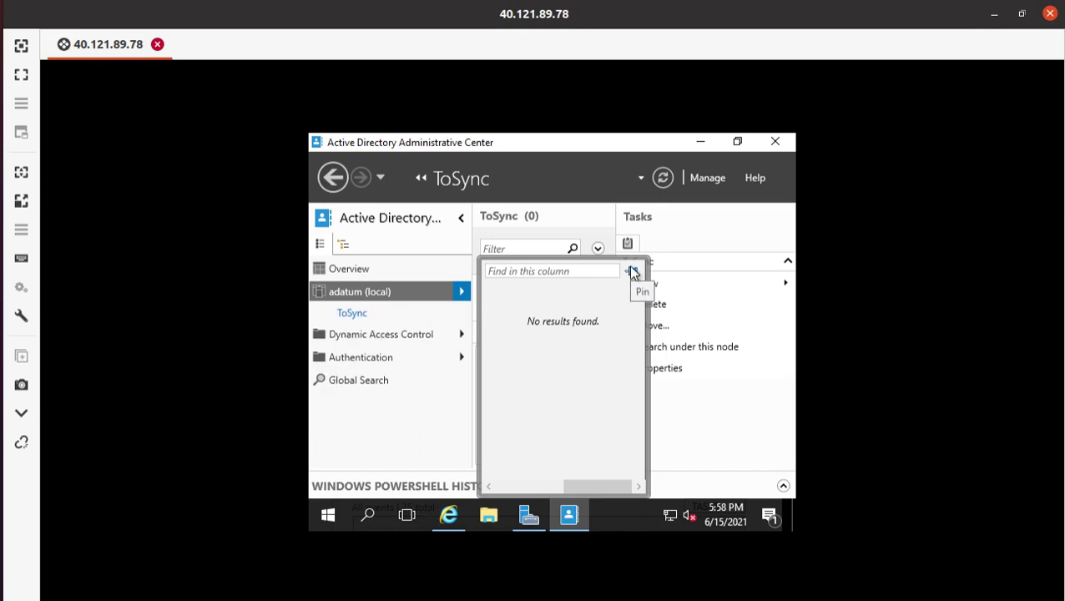
{"action": "left_click", "coordinate": [351, 315]}
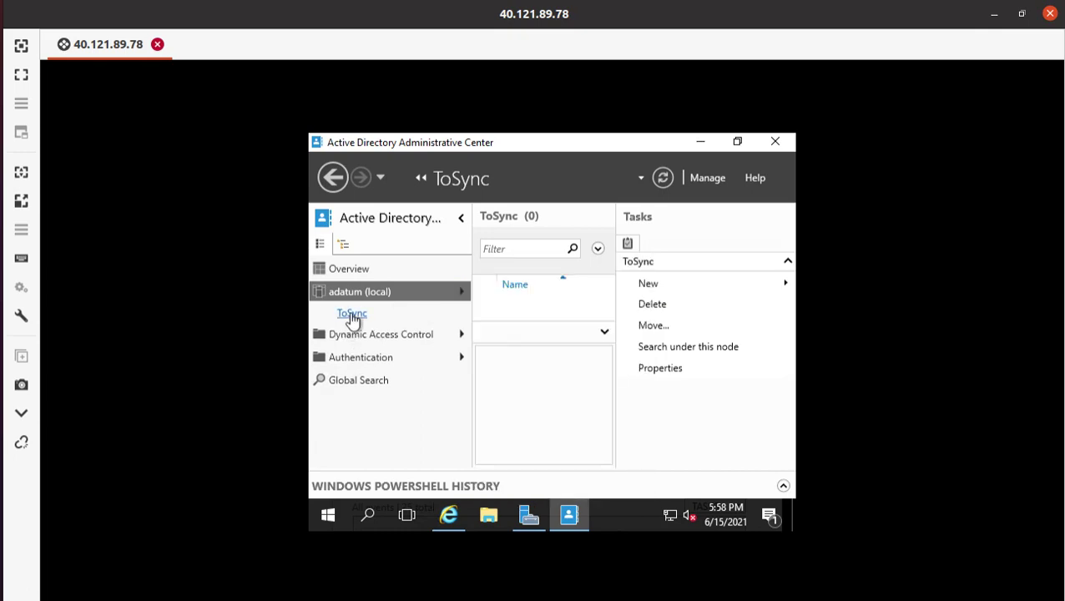
{"action": "left_click", "coordinate": [648, 283]}
- Start a new user in ToSync and paste 'aduser1', copied from the lab guide, as first name
{"action": "left_click", "coordinate": [524, 349]}
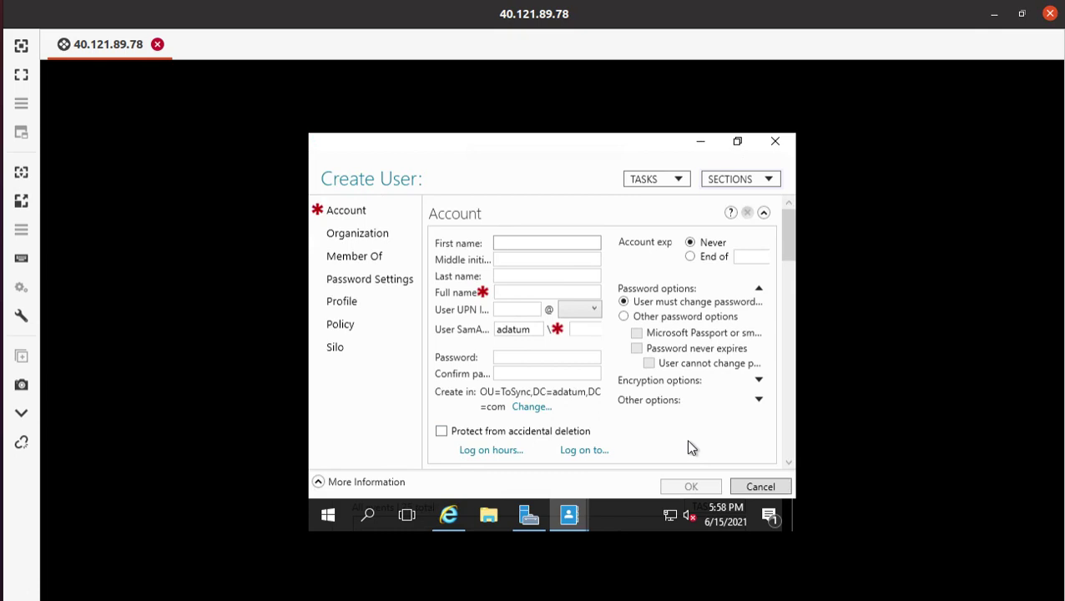
{"action": "left_click", "coordinate": [2, 82]}
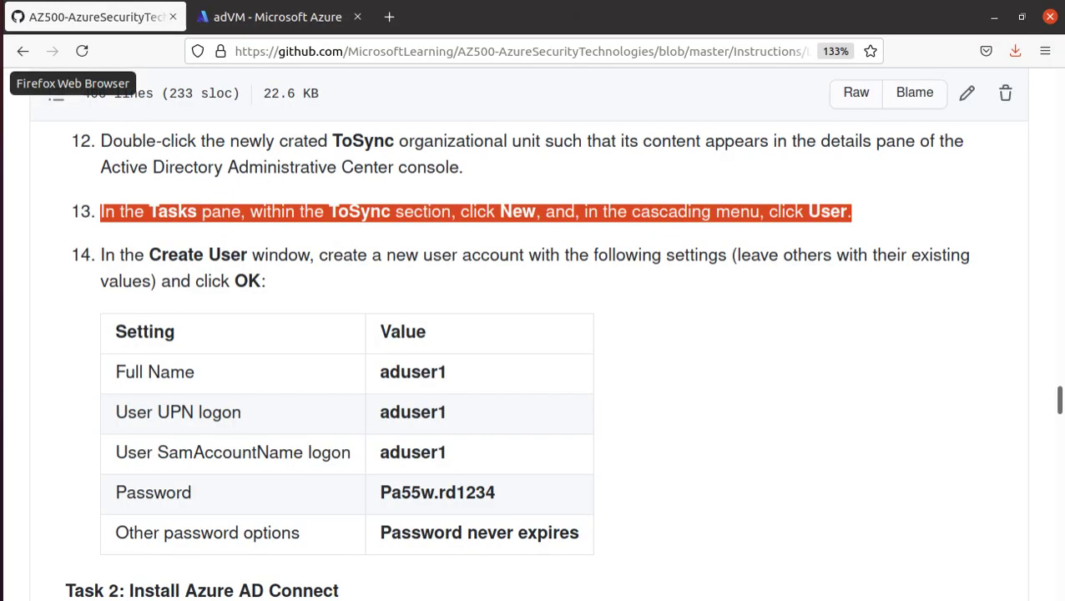
{"action": "scroll", "coordinate": [400, 368], "scroll_direction": "down", "scroll_amount": 1}
{"action": "left_click", "coordinate": [411, 310]}
{"action": "double_click", "coordinate": [411, 310]}
{"action": "right_click", "coordinate": [410, 310]}
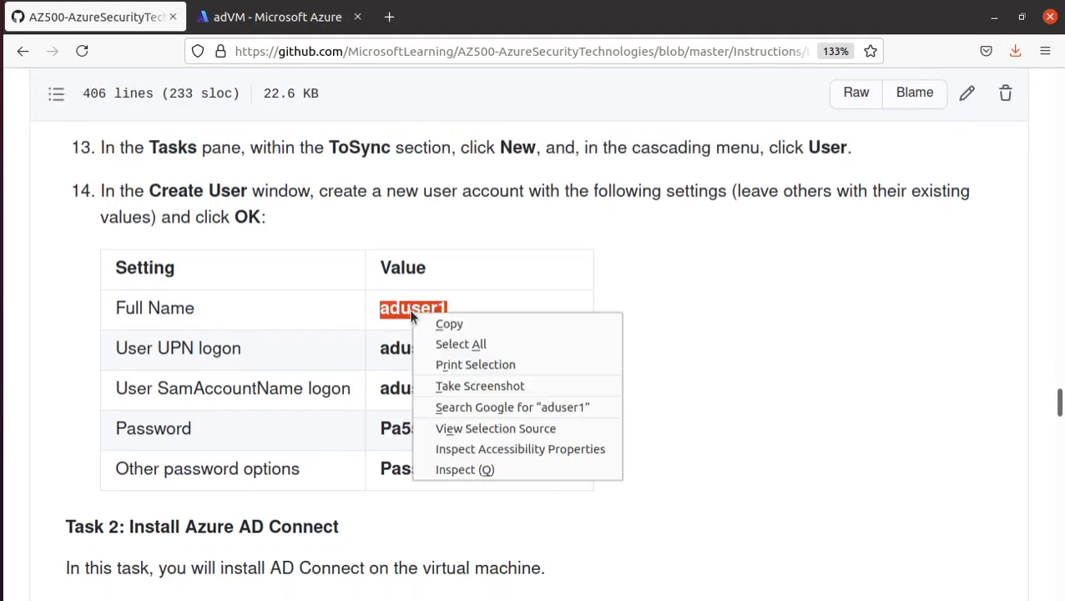
{"action": "left_click", "coordinate": [455, 326]}
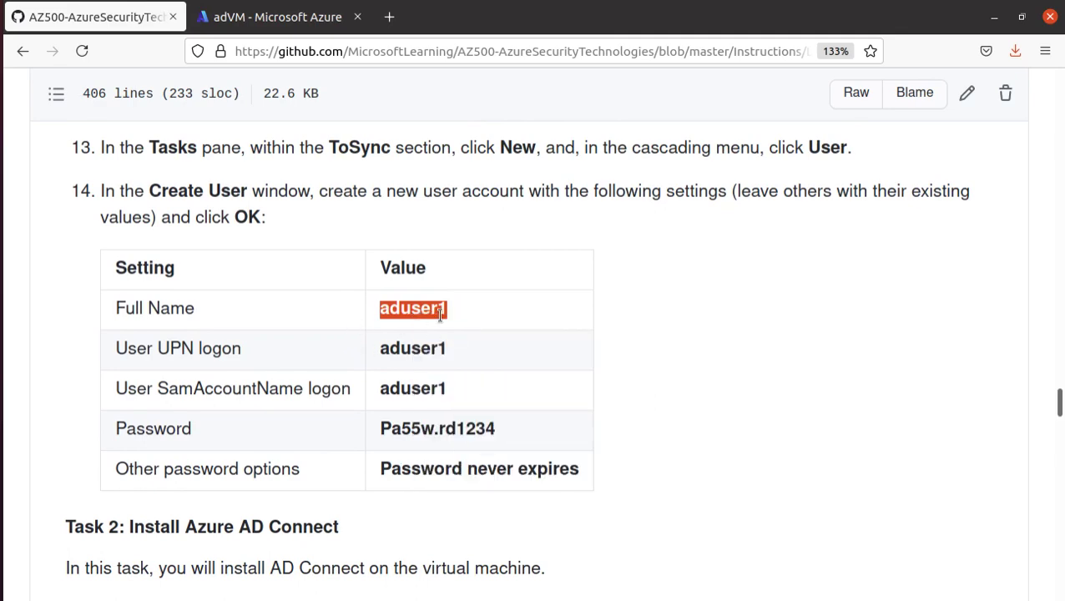
{"action": "left_click", "coordinate": [286, 20]}
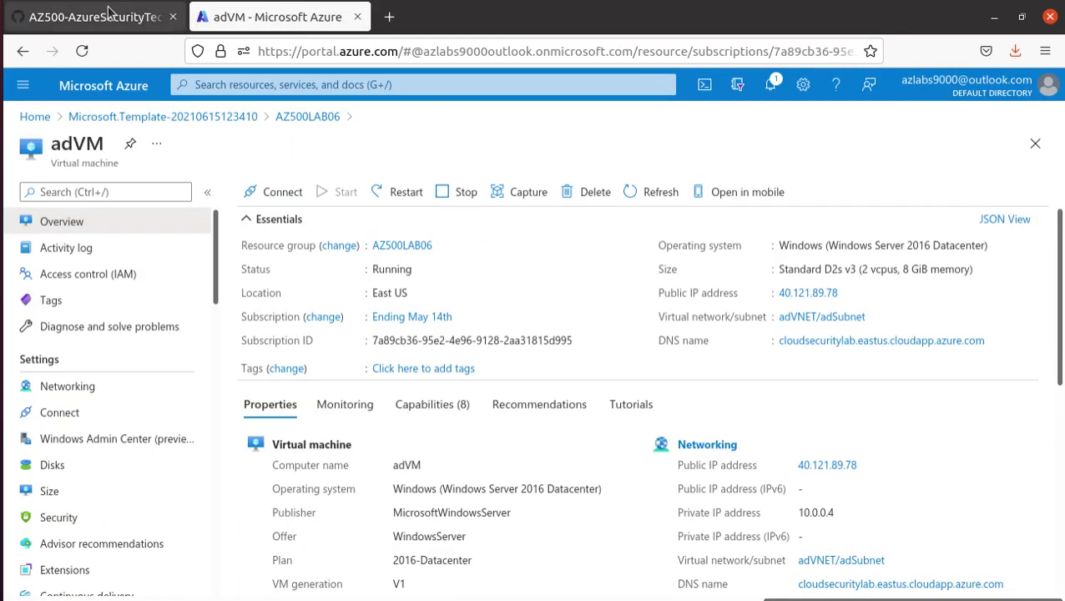
{"action": "left_click", "coordinate": [96, 16]}
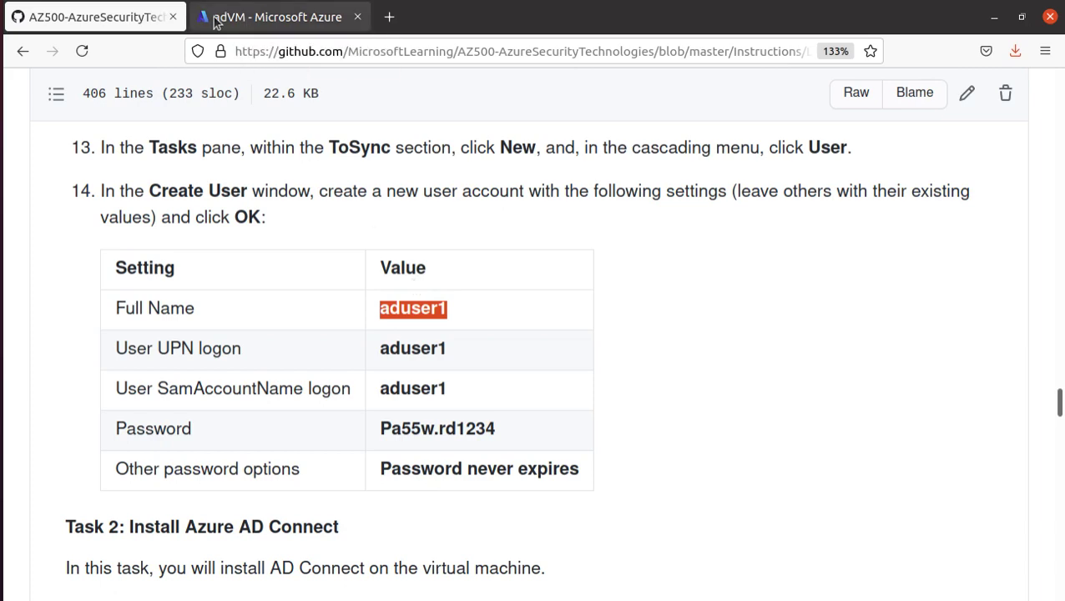
{"action": "key", "text": "alt+Tab"}
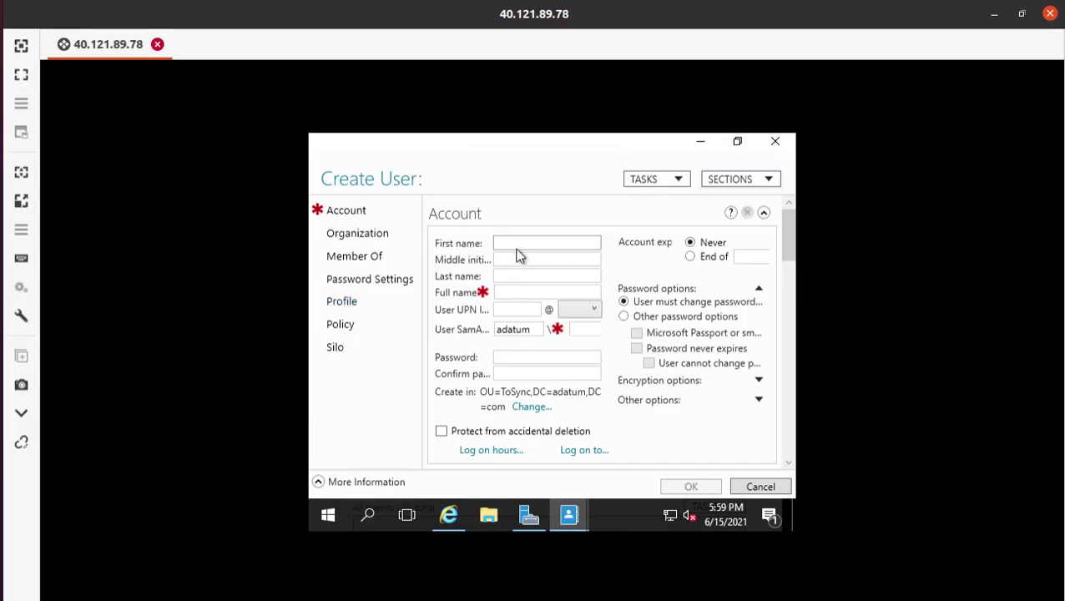
{"action": "right_click", "coordinate": [518, 248]}
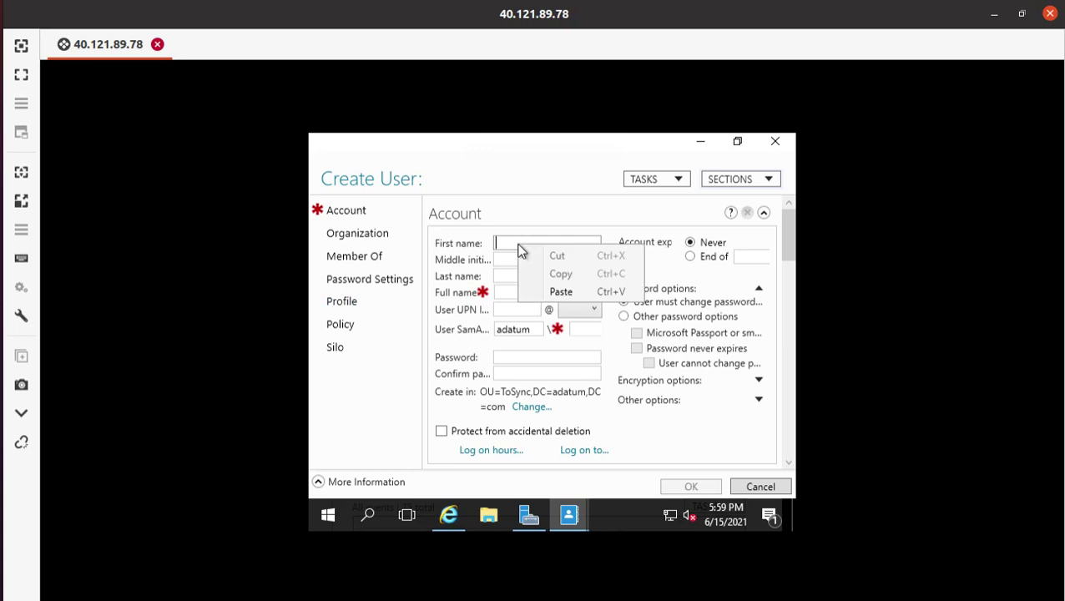
{"action": "left_click", "coordinate": [561, 291]}
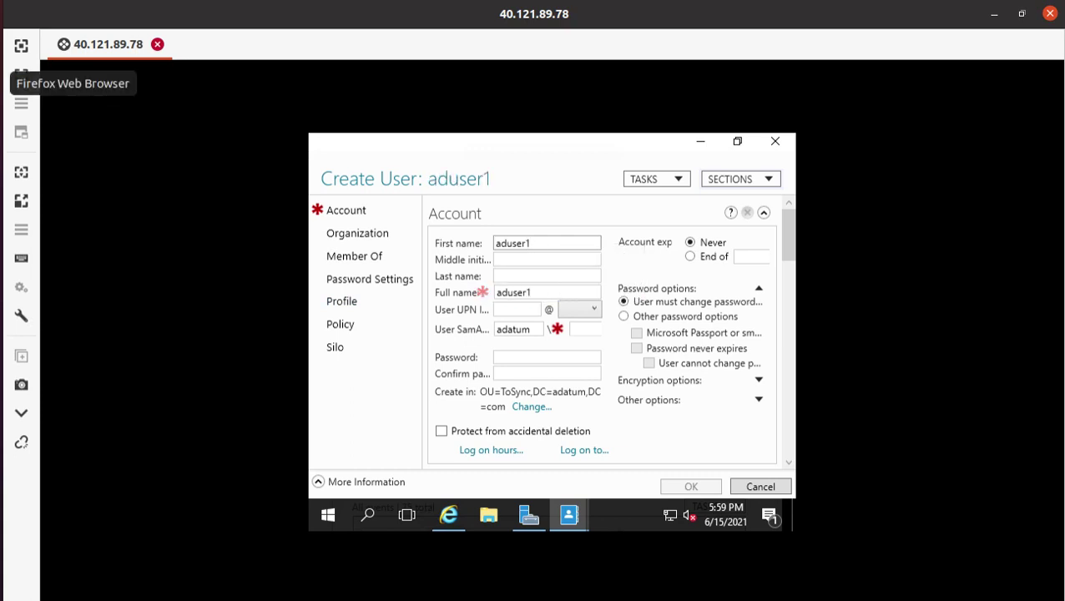
- Paste 'aduser1' into the User UPN logon field and check the auto-filled SamAccountName
{"action": "left_click", "coordinate": [20, 83]}
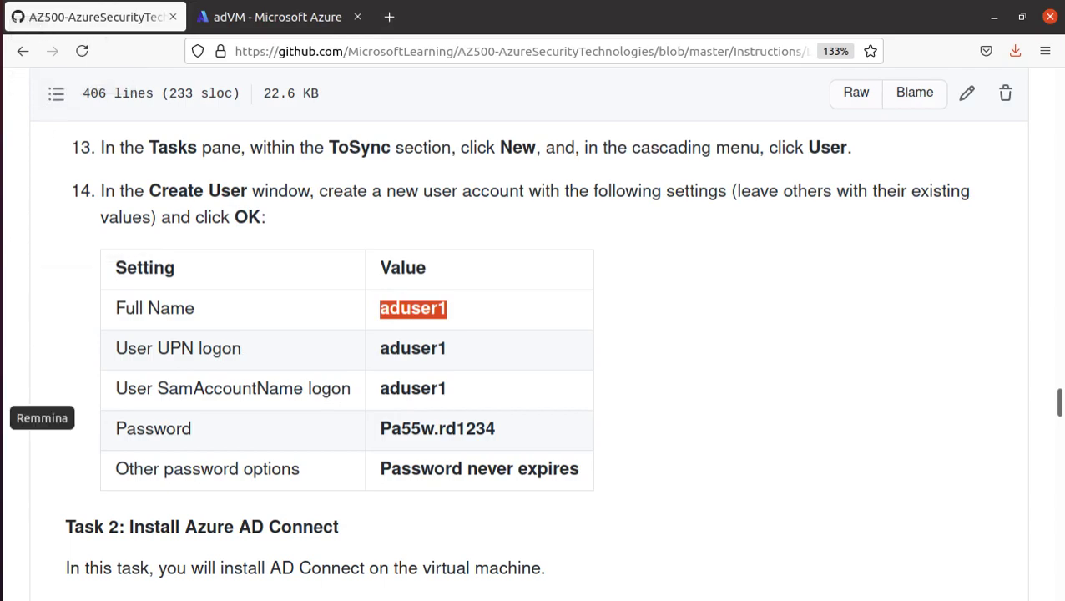
{"action": "left_click", "coordinate": [4, 418]}
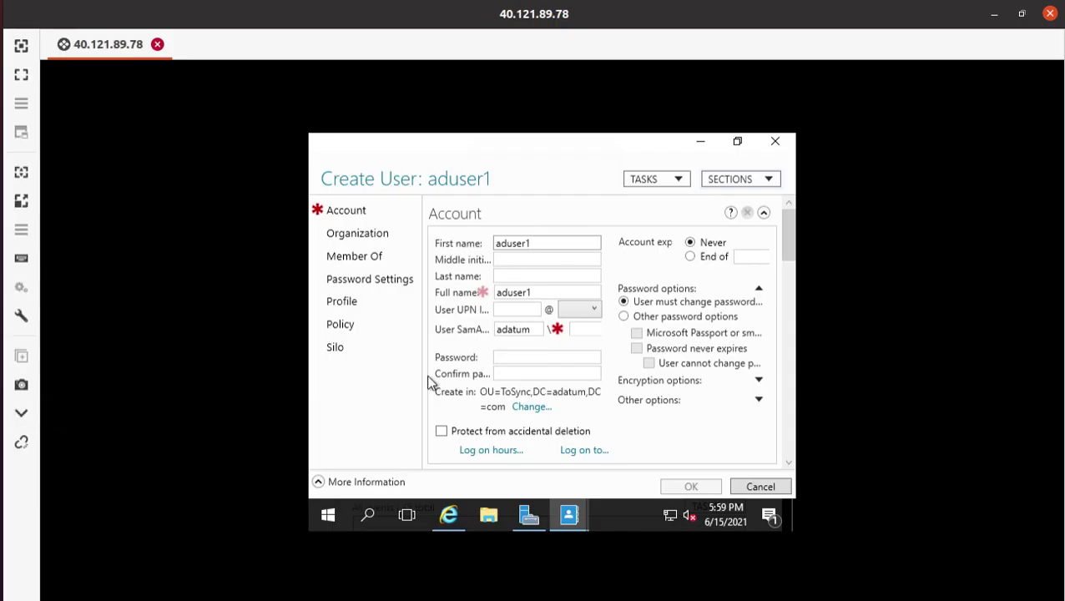
{"action": "left_click", "coordinate": [520, 309]}
{"action": "right_click", "coordinate": [520, 309]}
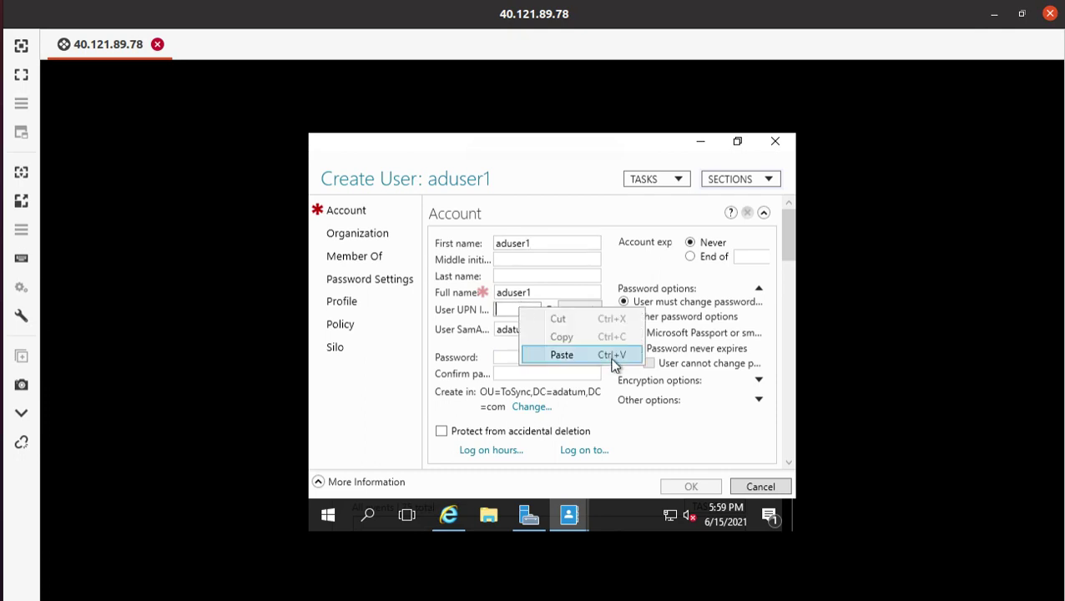
{"action": "left_click", "coordinate": [606, 358]}
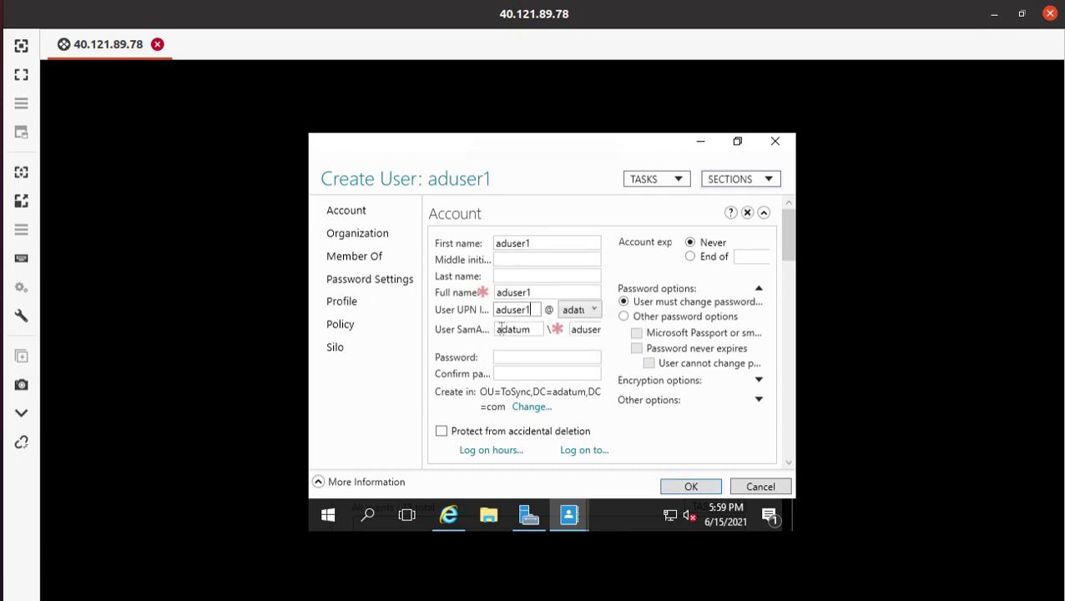
{"action": "key", "text": "Tab"}
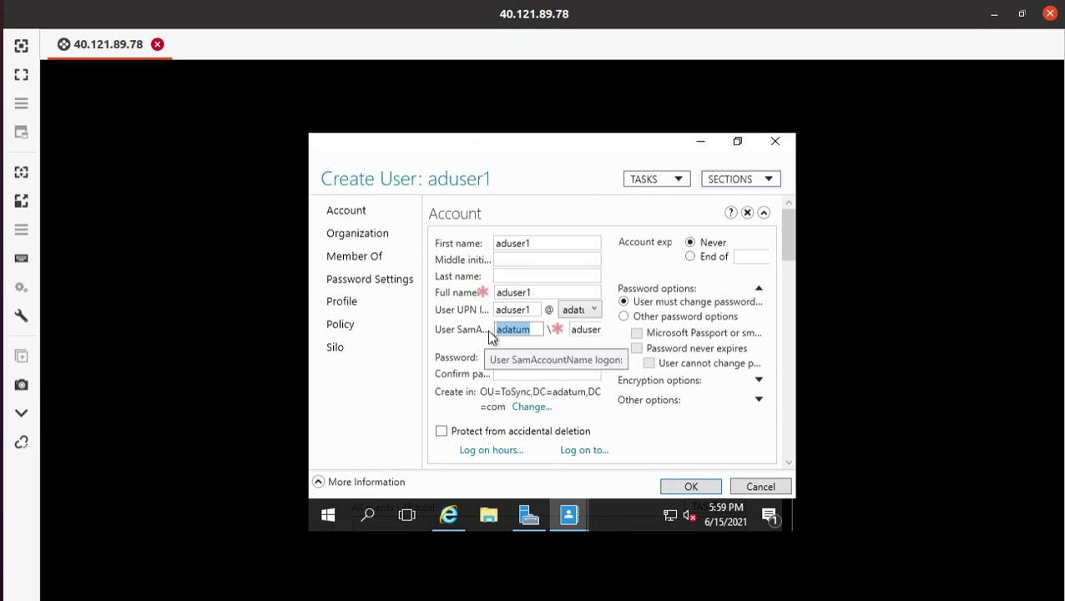
{"action": "double_click", "coordinate": [573, 330]}
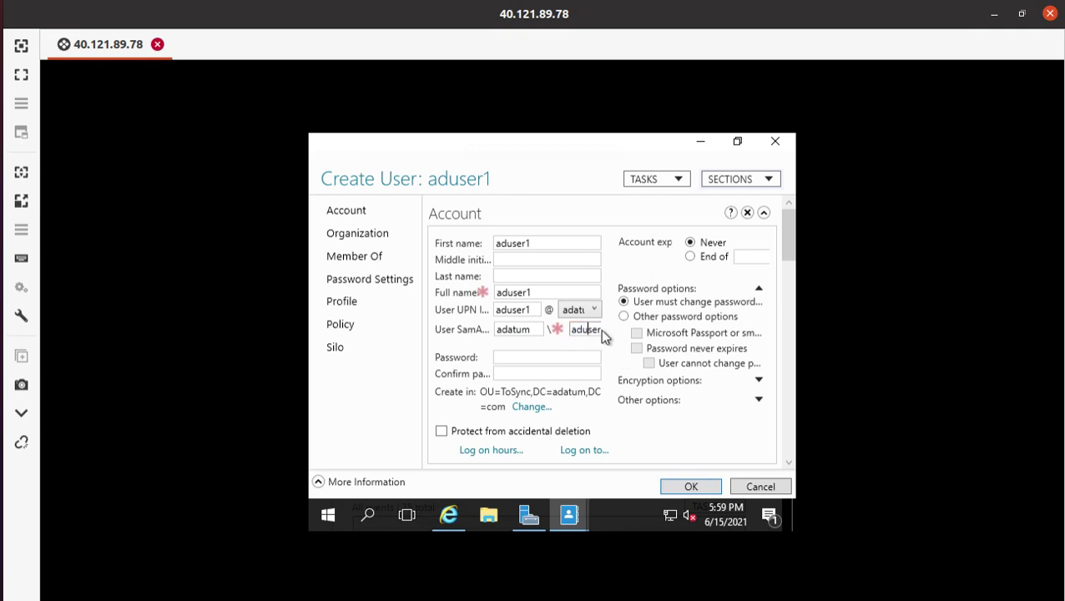
{"action": "left_click", "coordinate": [574, 332]}
{"action": "left_click_drag", "start_coordinate": [574, 332], "coordinate": [665, 333]}
{"action": "left_click", "coordinate": [588, 331]}
{"action": "left_click", "coordinate": [0, 83]}
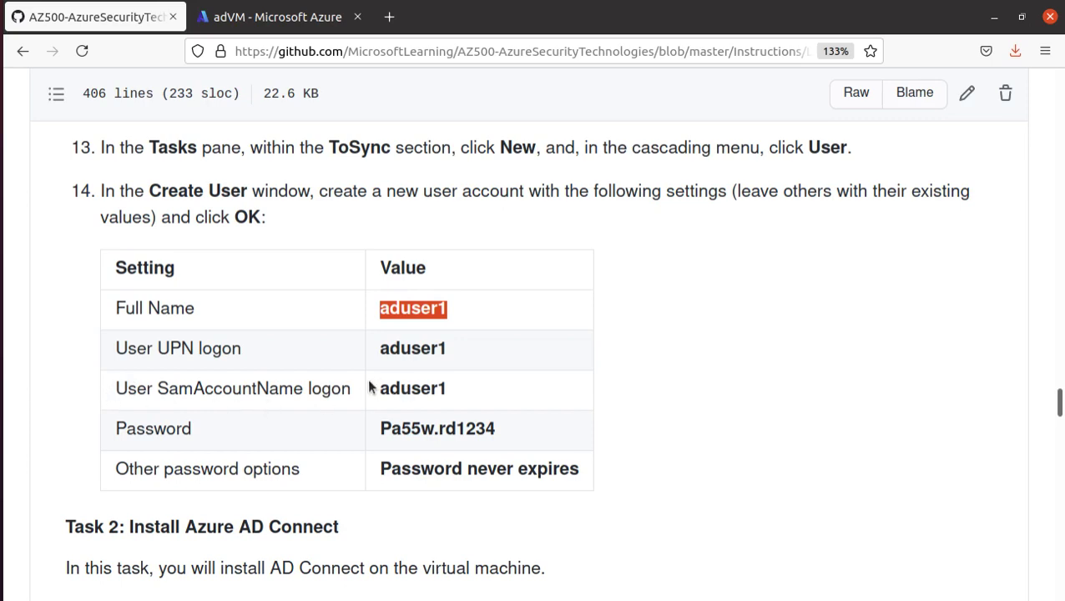
{"action": "left_click", "coordinate": [258, 15]}
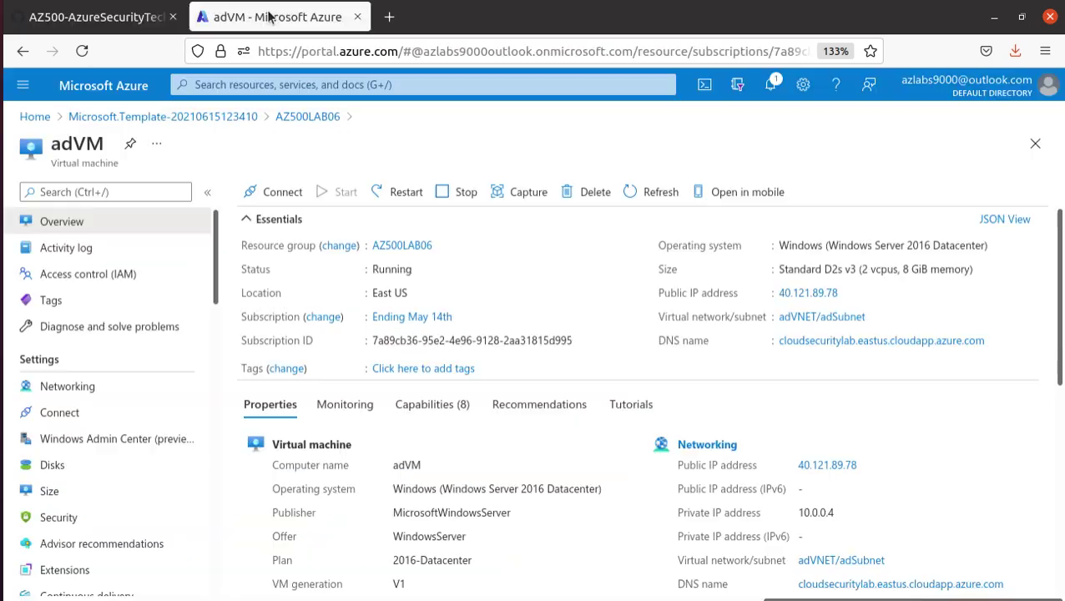
{"action": "left_click", "coordinate": [119, 19]}
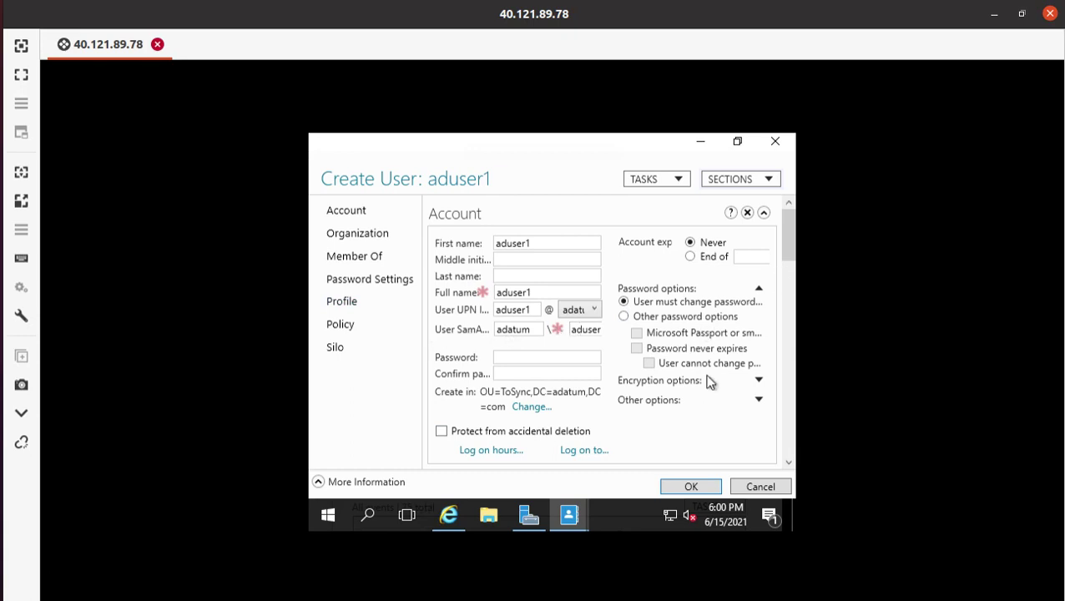
{"action": "scroll", "coordinate": [535, 294], "scroll_direction": "down", "scroll_amount": 1}
{"action": "left_click", "coordinate": [535, 293]}
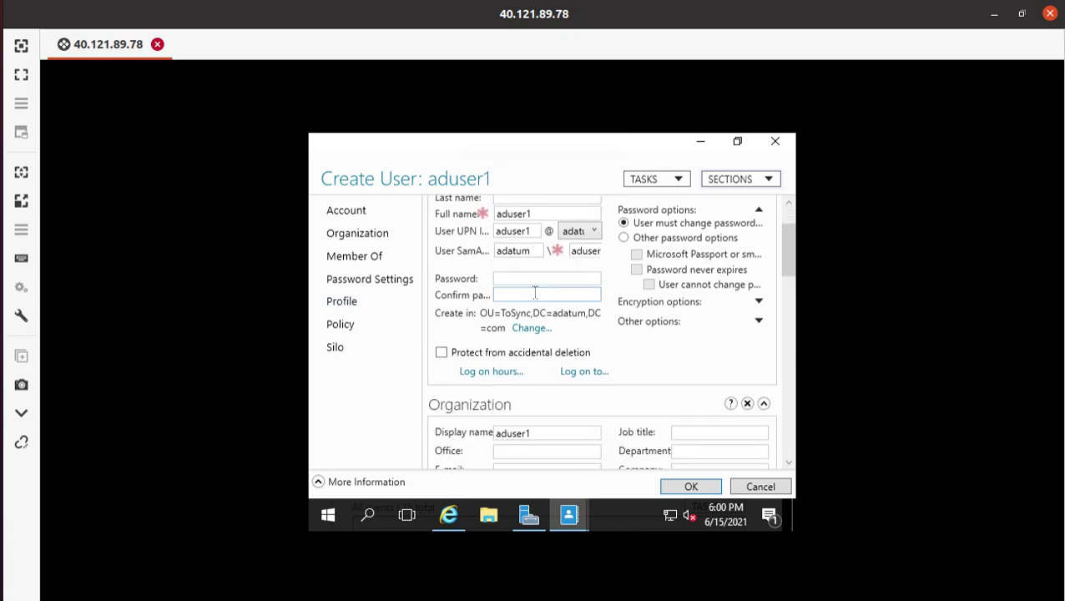
{"action": "scroll", "coordinate": [594, 376], "scroll_direction": "down", "scroll_amount": 3}
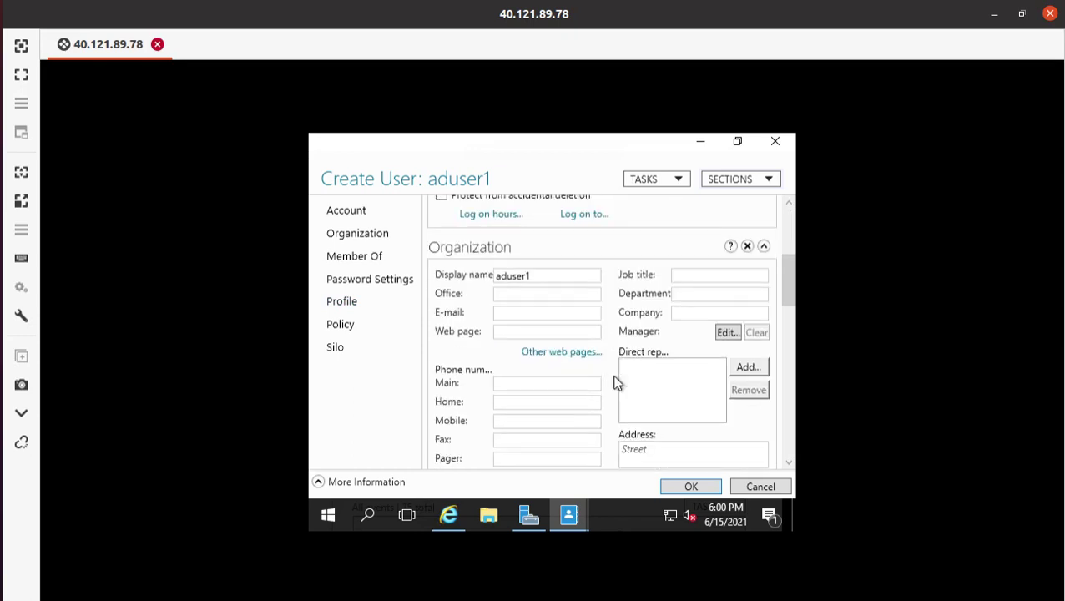
{"action": "scroll", "coordinate": [610, 378], "scroll_direction": "down", "scroll_amount": 2}
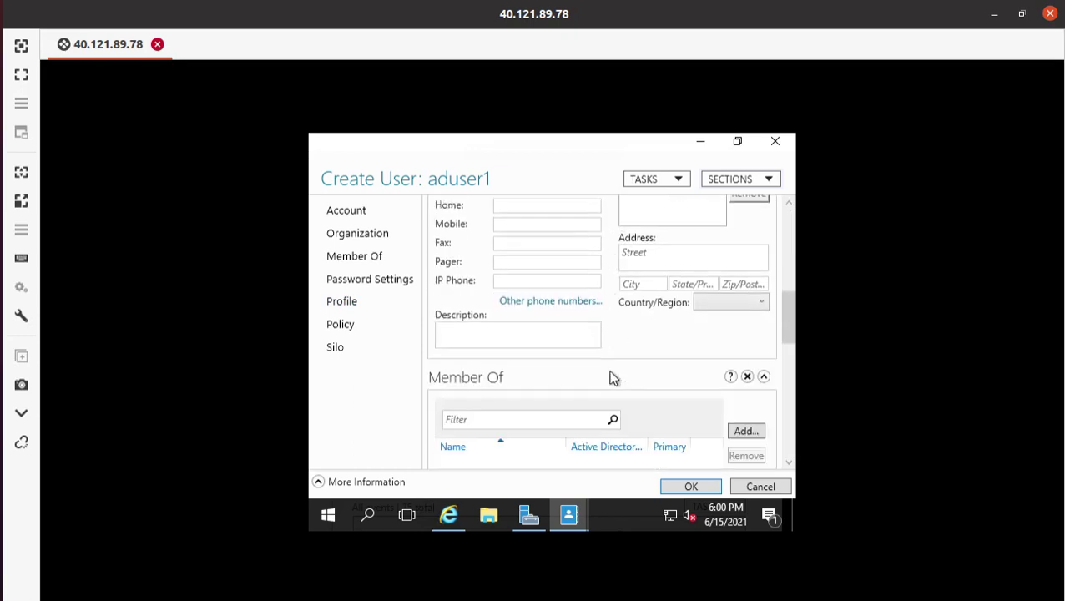
{"action": "scroll", "coordinate": [610, 378], "scroll_direction": "down", "scroll_amount": 1}
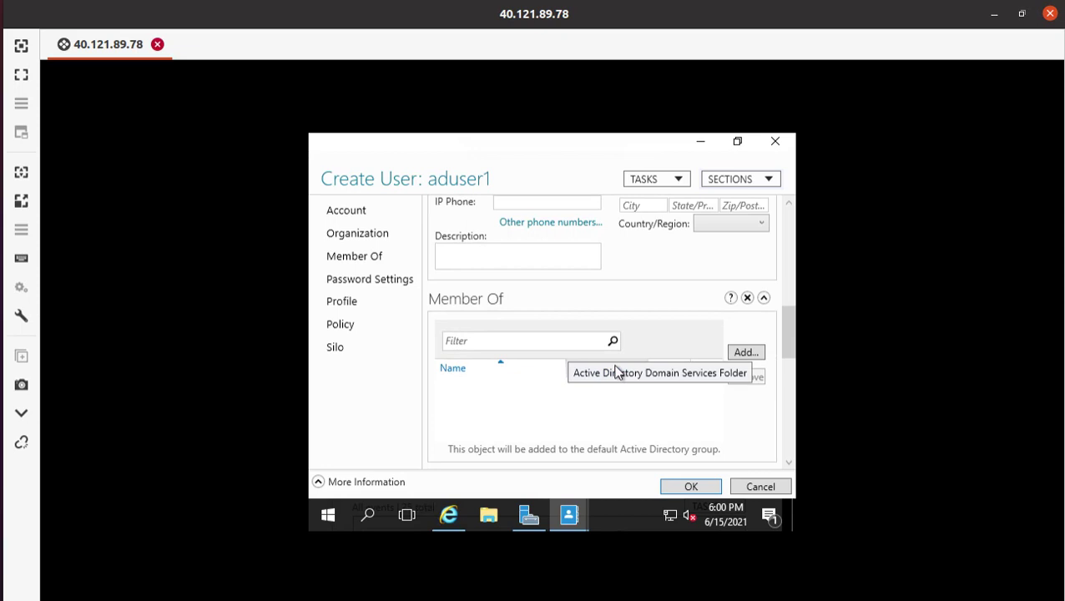
{"action": "scroll", "coordinate": [587, 273], "scroll_direction": "up", "scroll_amount": 7}
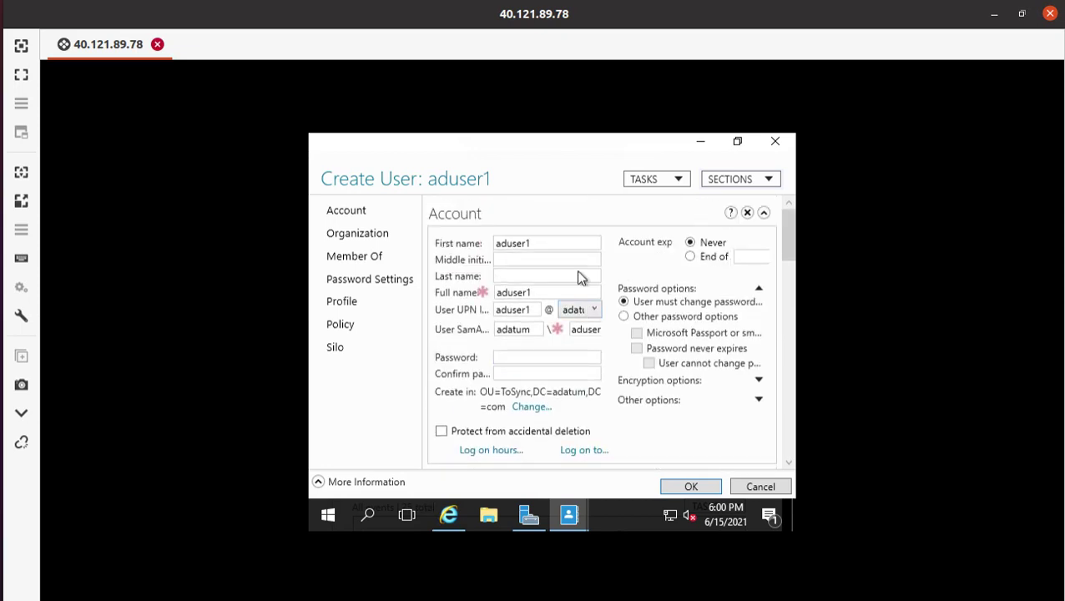
{"action": "scroll", "coordinate": [582, 273], "scroll_direction": "down", "scroll_amount": 6}
{"action": "scroll", "coordinate": [582, 273], "scroll_direction": "down", "scroll_amount": 2}
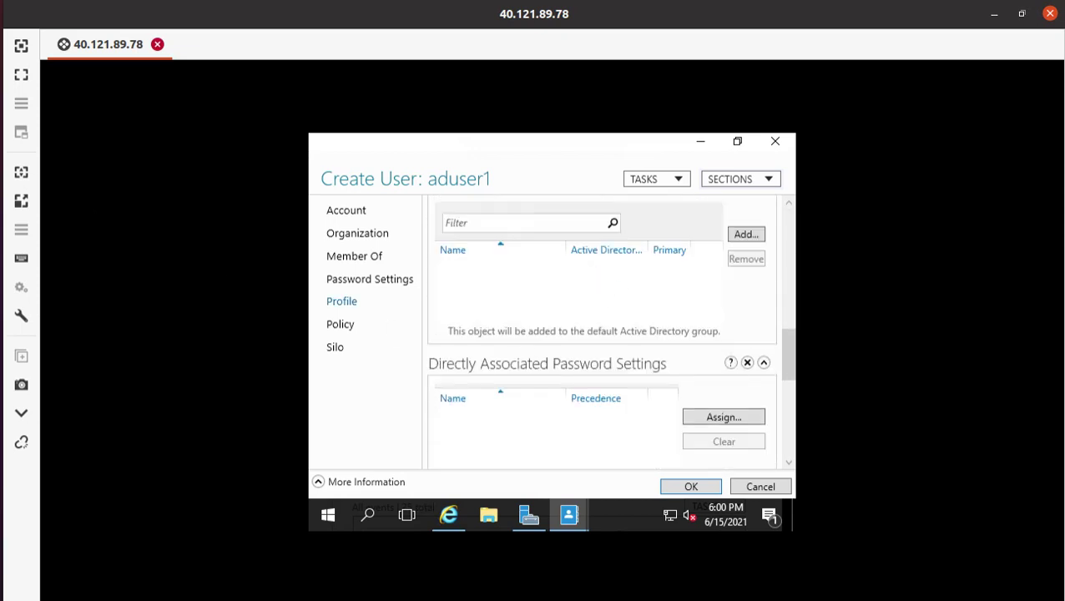
{"action": "left_click", "coordinate": [2, 83]}
{"action": "scroll", "coordinate": [375, 352], "scroll_direction": "down", "scroll_amount": 3}
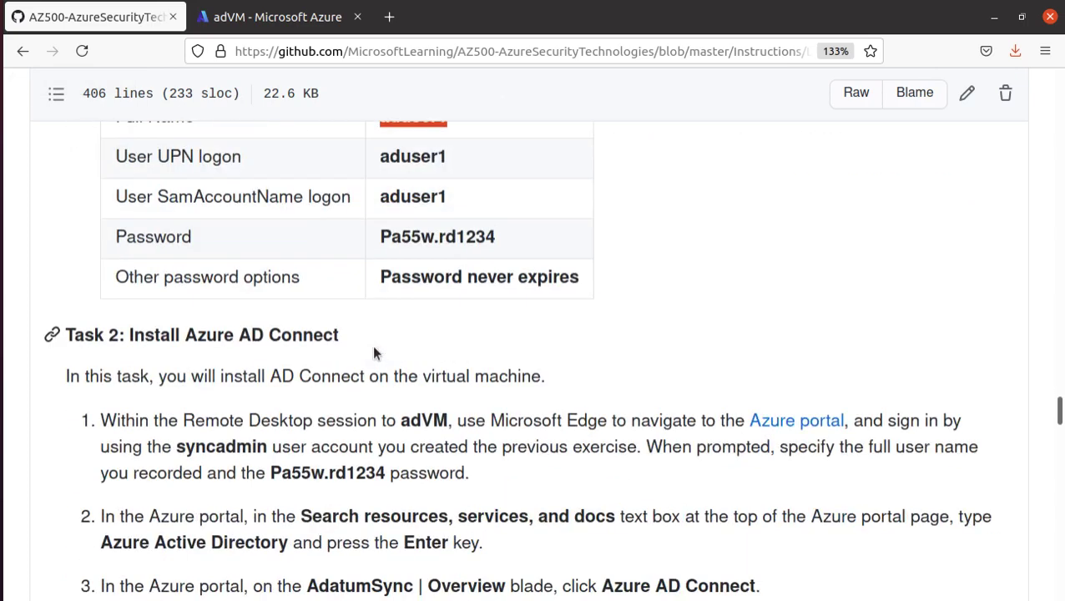
{"action": "triple_click", "coordinate": [432, 238]}
{"action": "right_click", "coordinate": [443, 238]}
{"action": "left_click", "coordinate": [488, 249]}
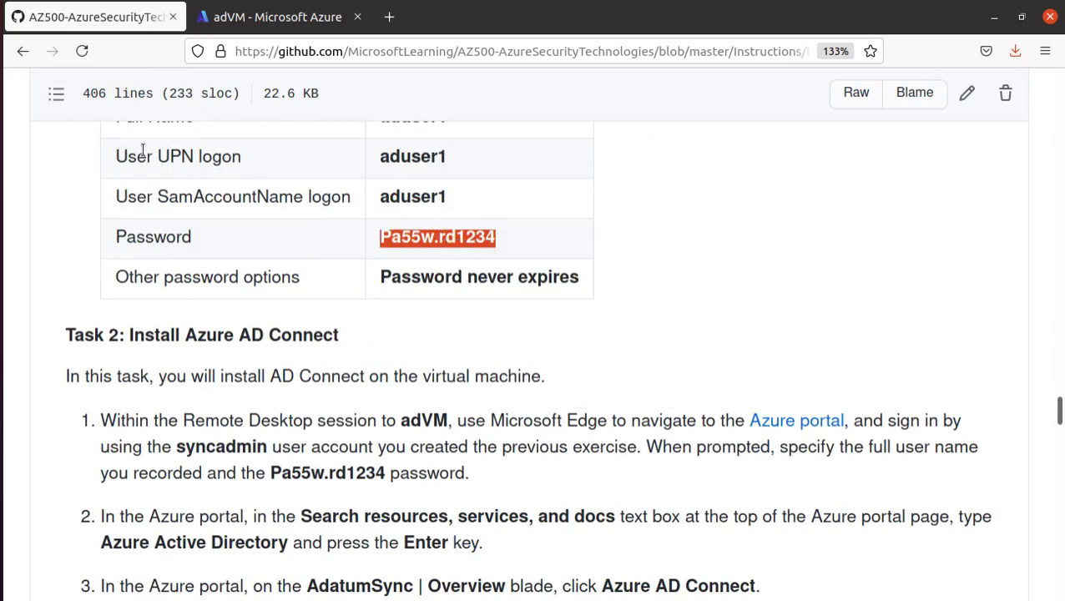
{"action": "left_click", "coordinate": [2, 415]}
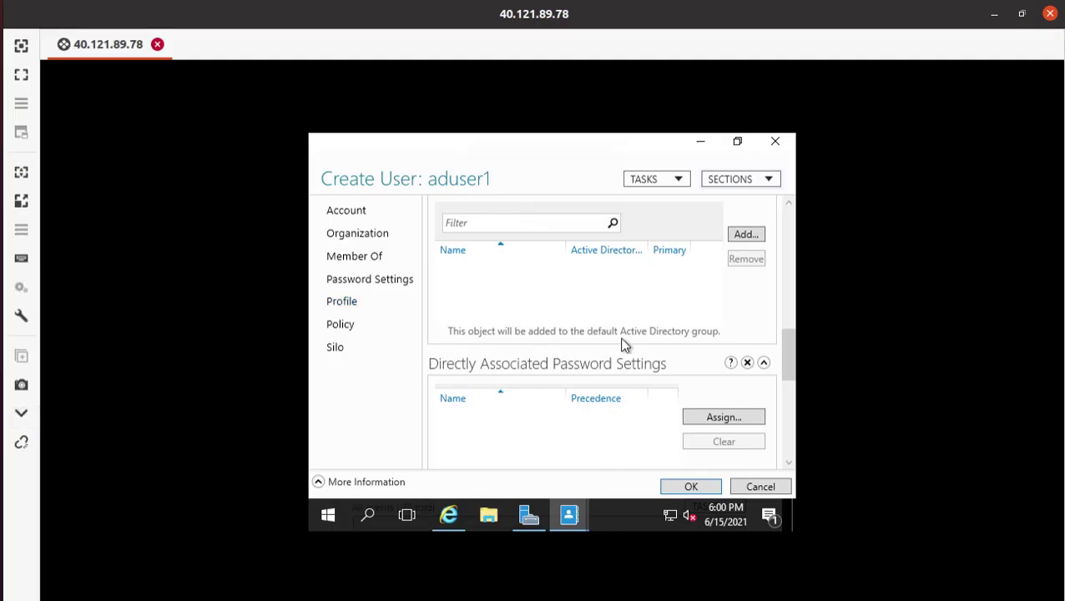
{"action": "scroll", "coordinate": [488, 326], "scroll_direction": "up", "scroll_amount": 1}
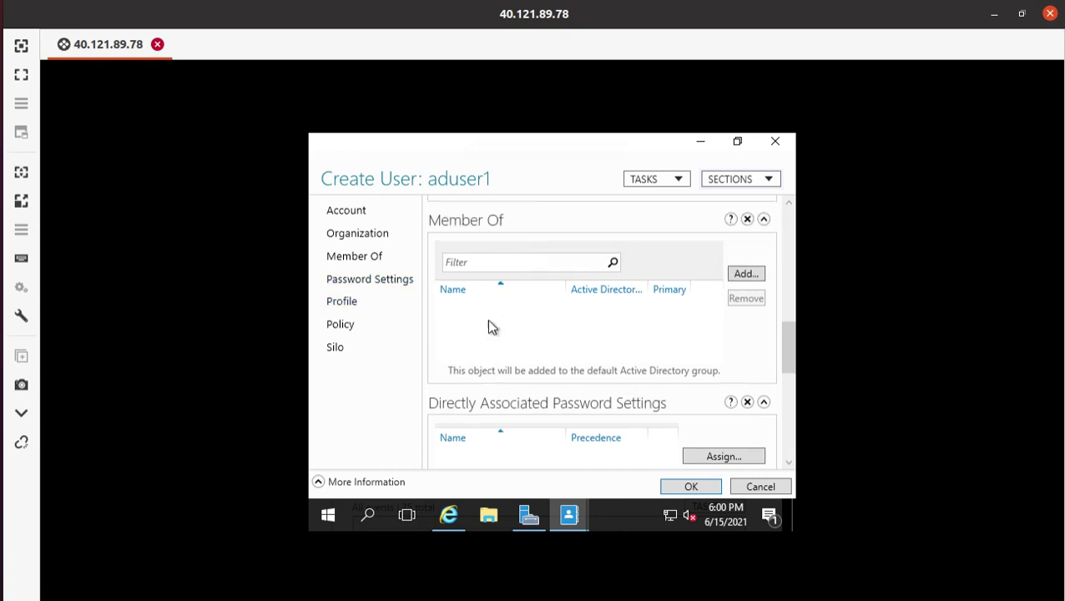
{"action": "left_click_drag", "start_coordinate": [793, 357], "coordinate": [806, 210]}
{"action": "left_click", "coordinate": [511, 358]}
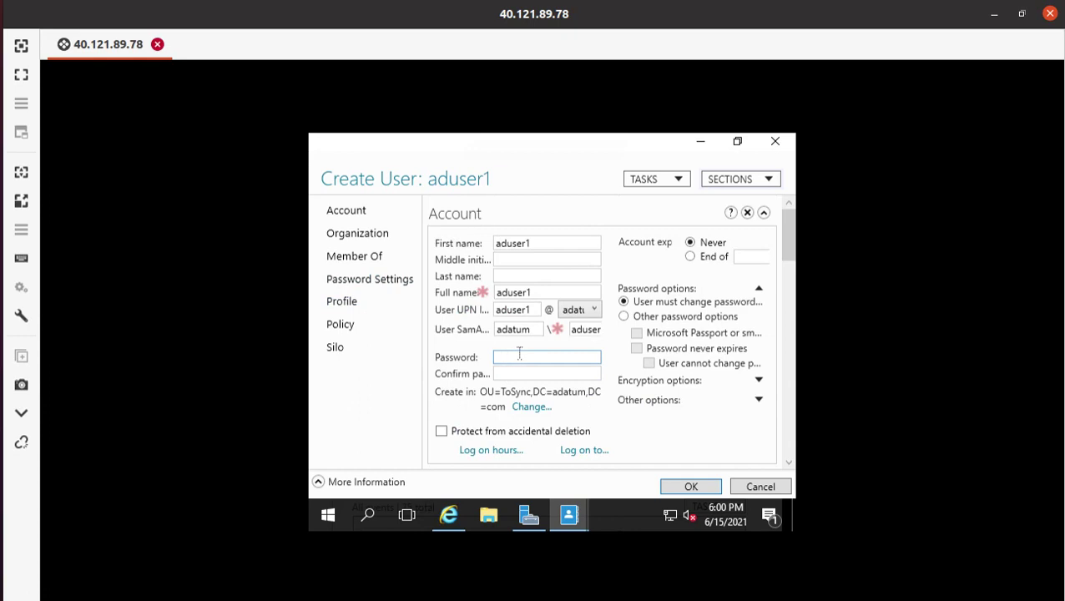
- Paste the password into the Password and Confirm password fields, then create aduser1
{"action": "key", "text": "ctrl+v"}
{"action": "left_click", "coordinate": [522, 373]}
{"action": "key", "text": "ctrl+v"}
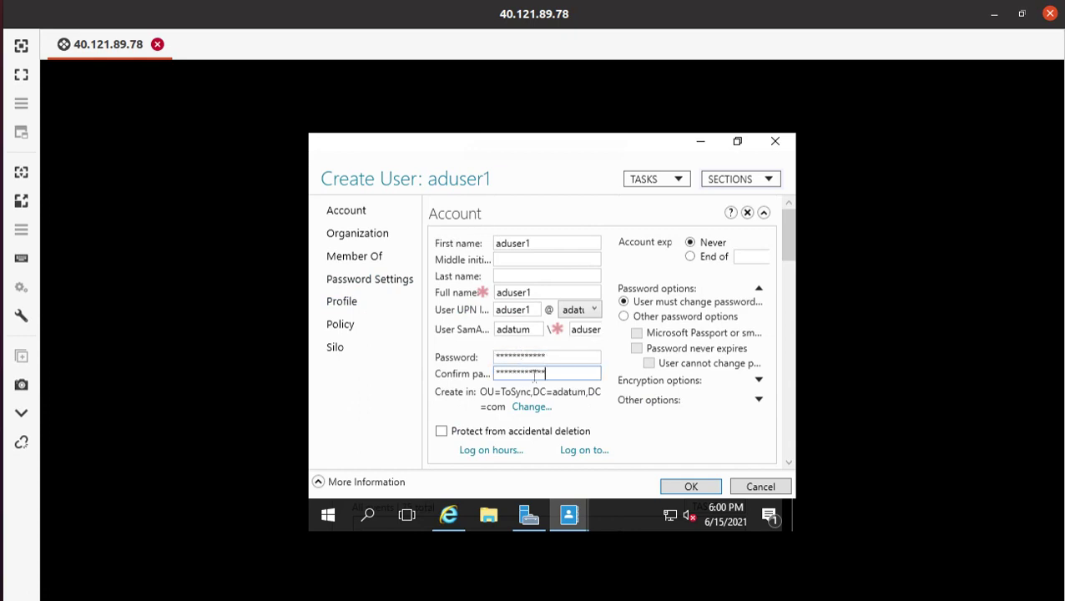
{"action": "scroll", "coordinate": [692, 362], "scroll_direction": "down", "scroll_amount": 2}
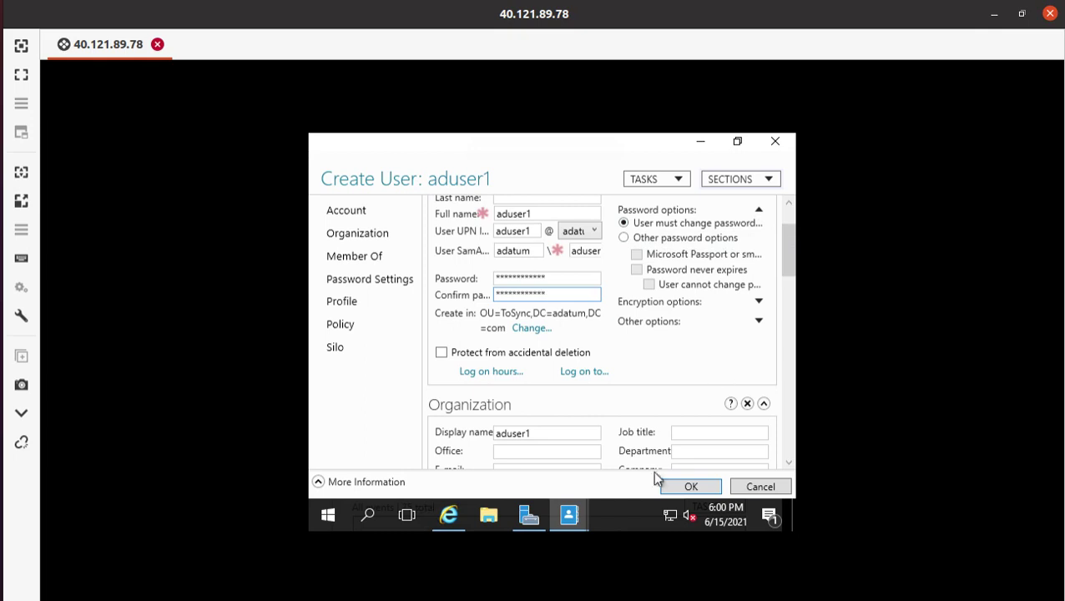
{"action": "left_click", "coordinate": [689, 488]}
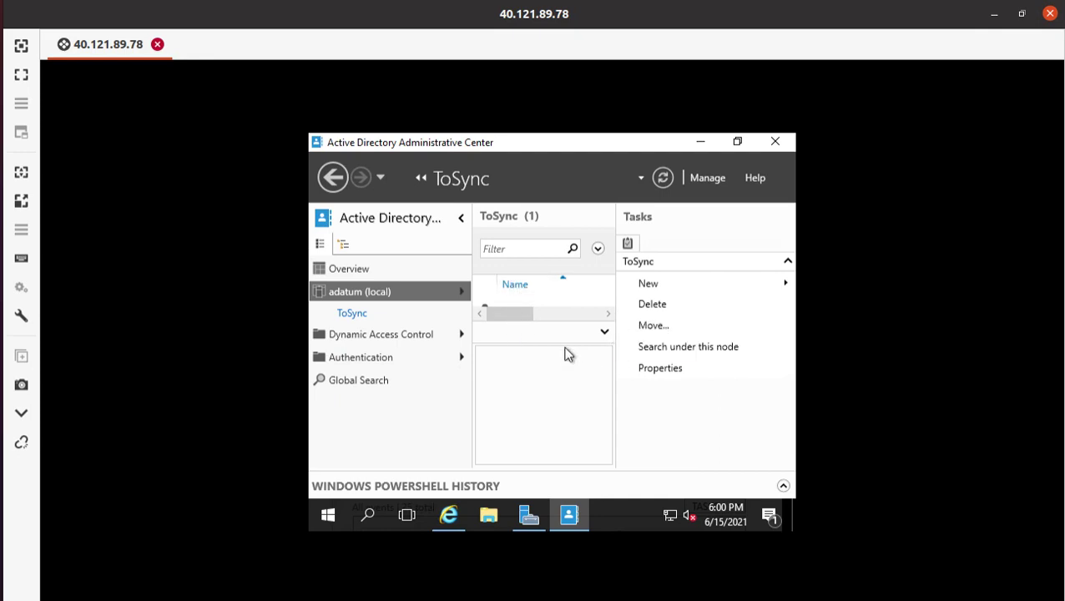
{"action": "left_click", "coordinate": [547, 317]}
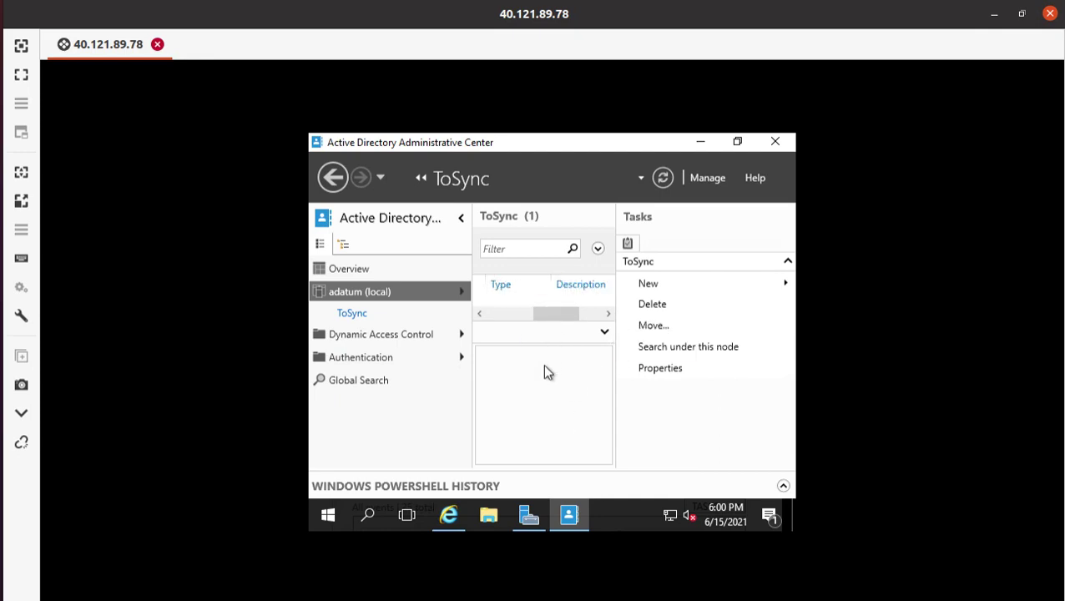
{"action": "left_click", "coordinate": [528, 314]}
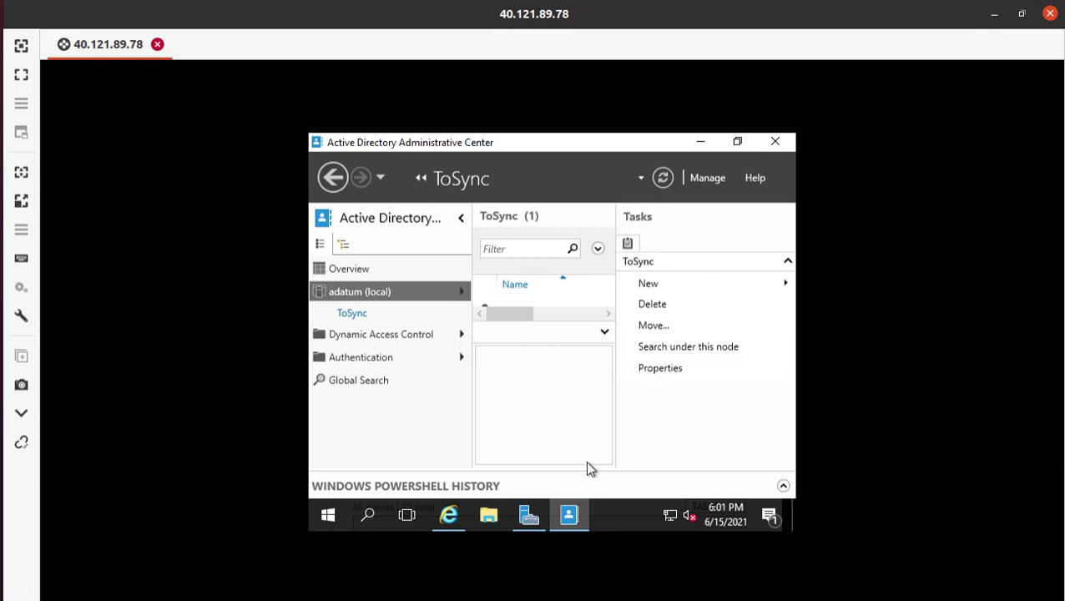
{"action": "left_click", "coordinate": [0, 84]}
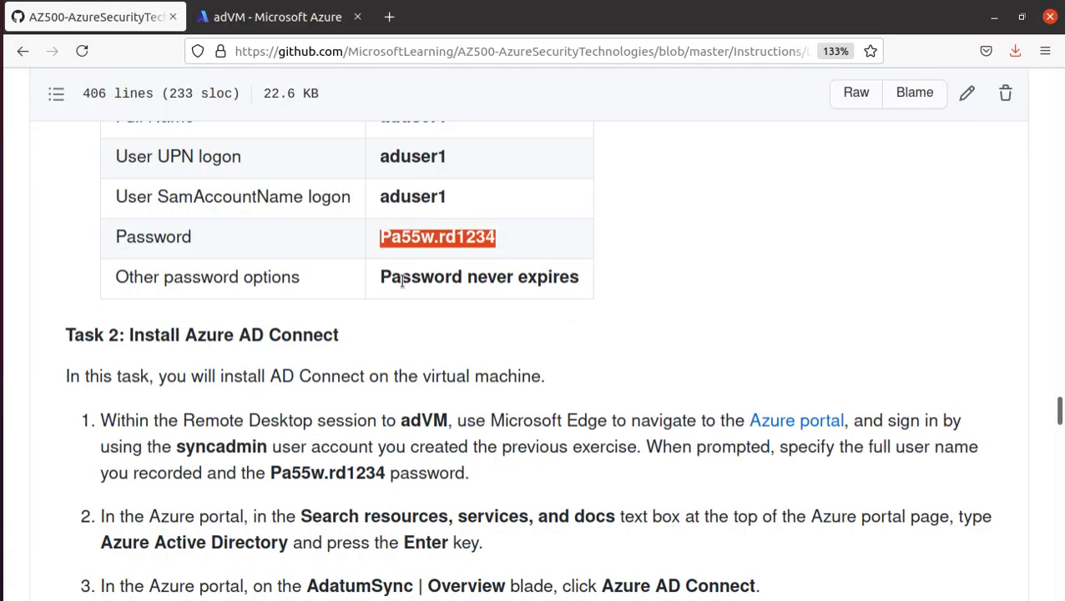
{"action": "left_click_drag", "start_coordinate": [380, 276], "coordinate": [586, 288]}
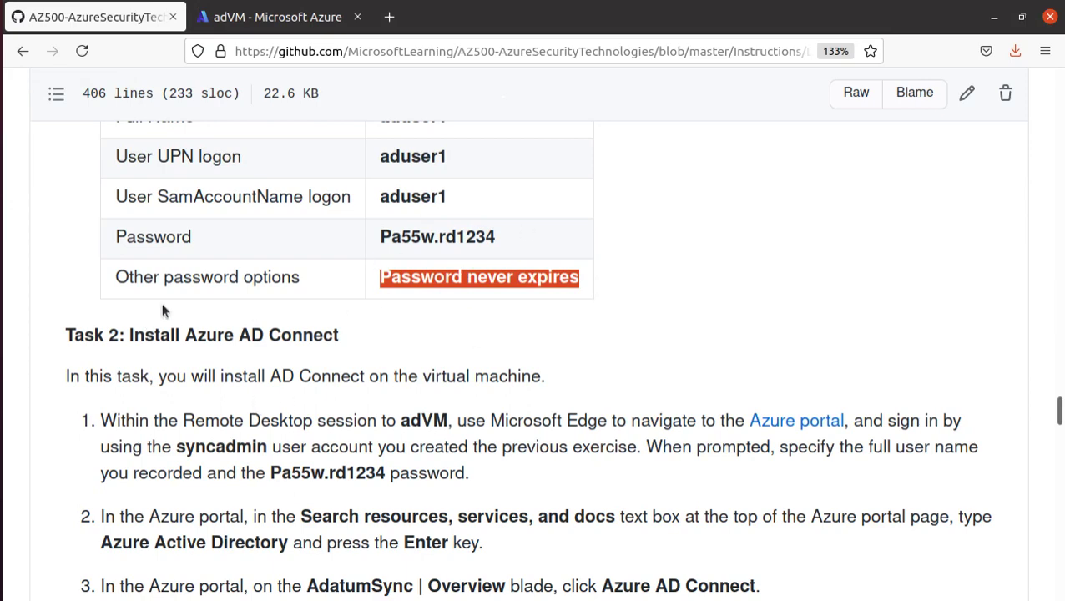
{"action": "key", "text": "alt+Tab"}
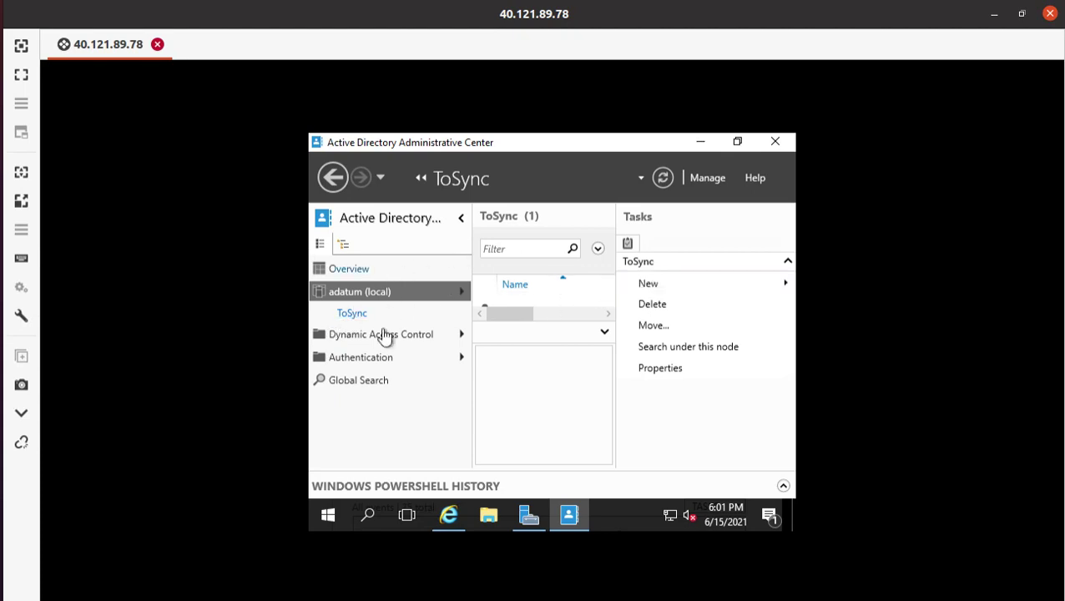
- Open the adatum (local) Users container and sort its 24 users by Name
{"action": "left_click", "coordinate": [461, 292]}
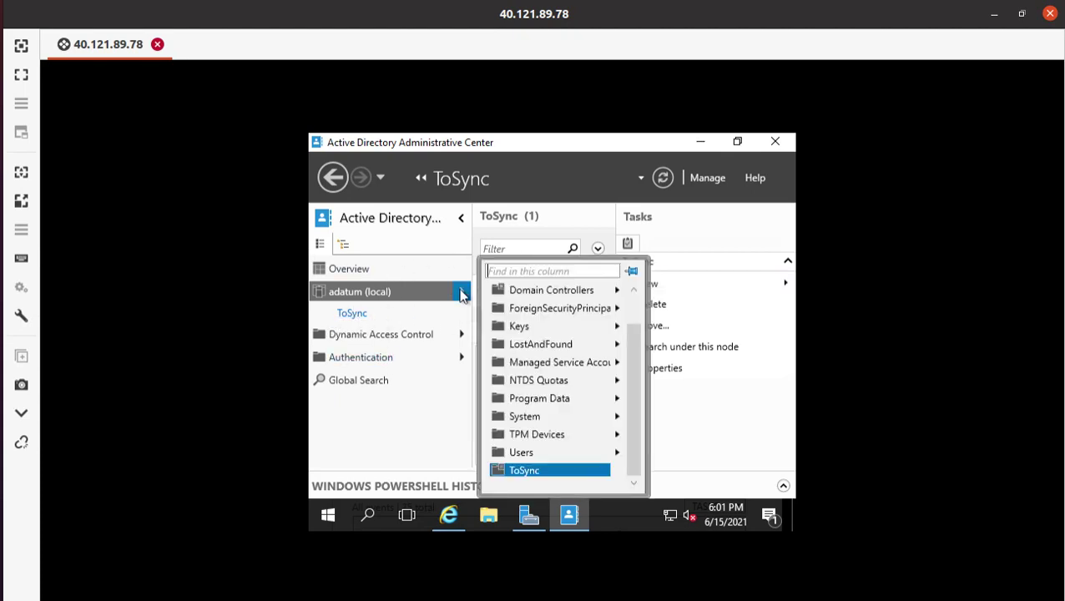
{"action": "left_click", "coordinate": [526, 452]}
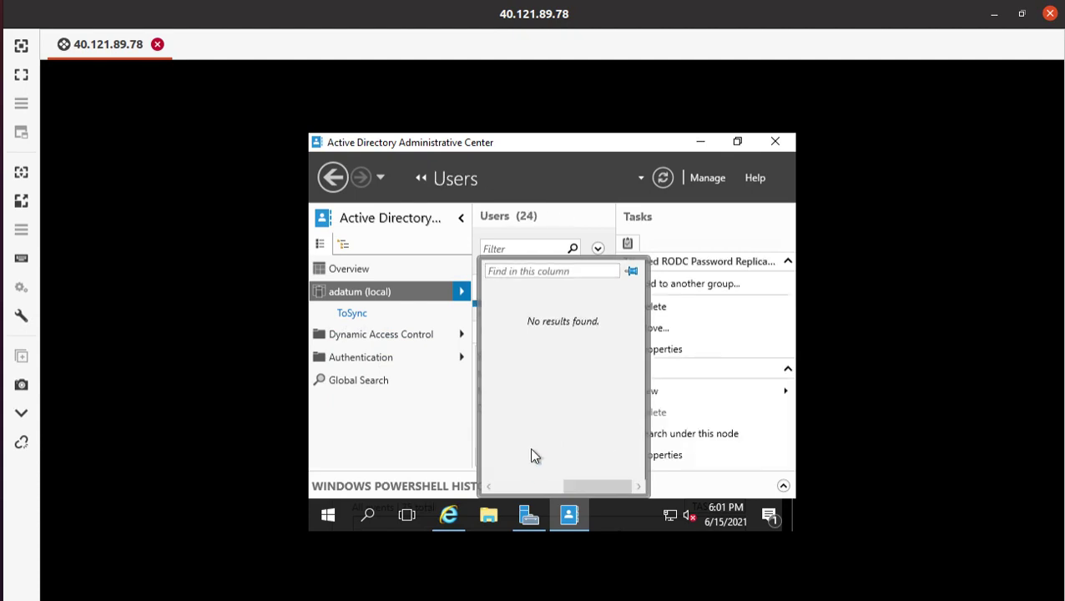
{"action": "left_click", "coordinate": [736, 368]}
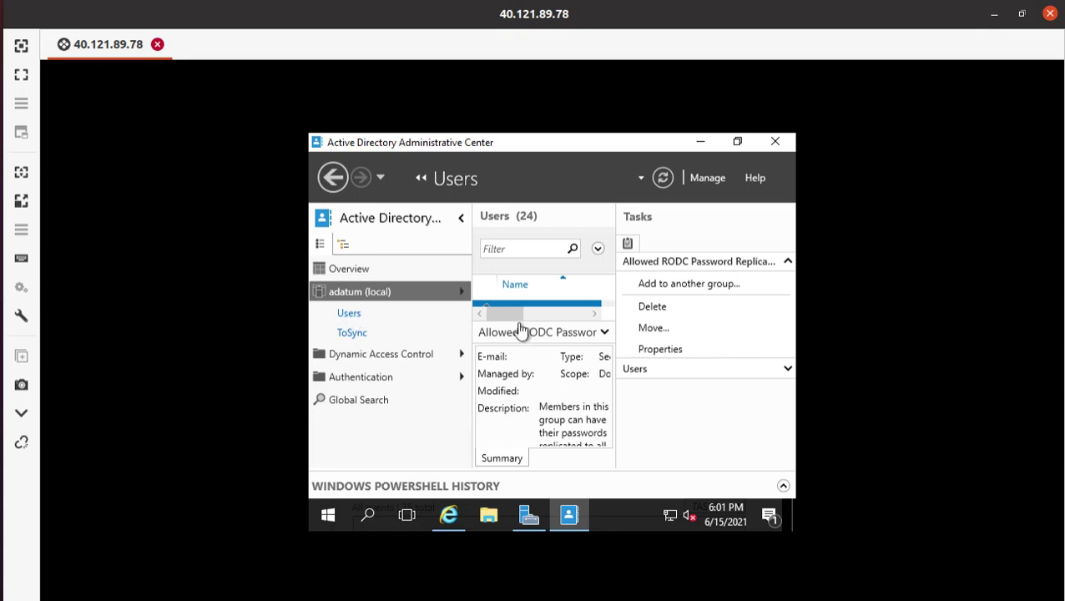
{"action": "left_click", "coordinate": [594, 313]}
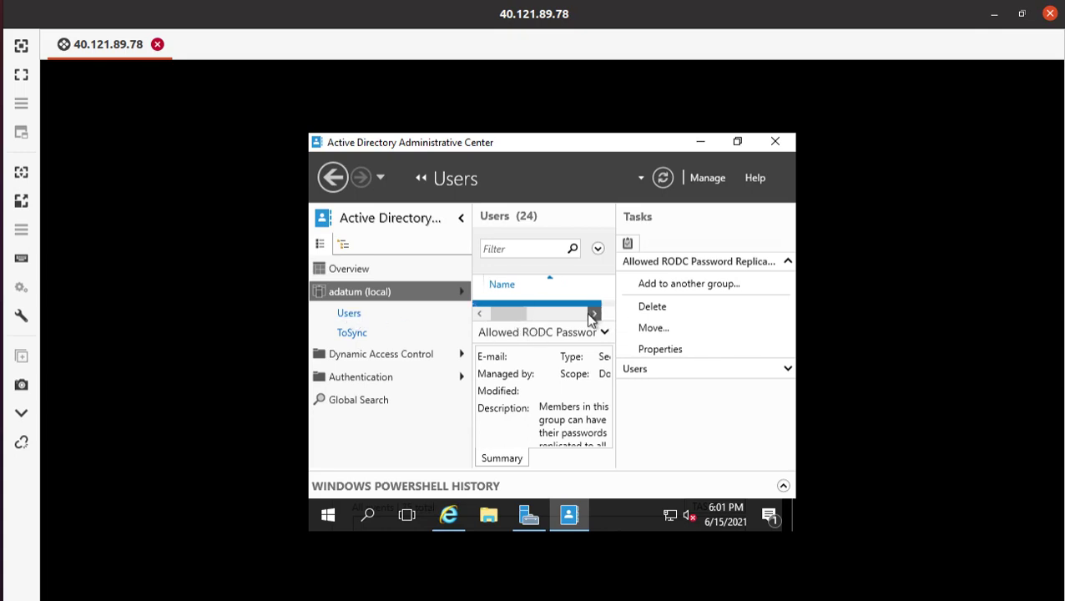
{"action": "left_click", "coordinate": [547, 282]}
{"action": "left_click", "coordinate": [550, 286]}
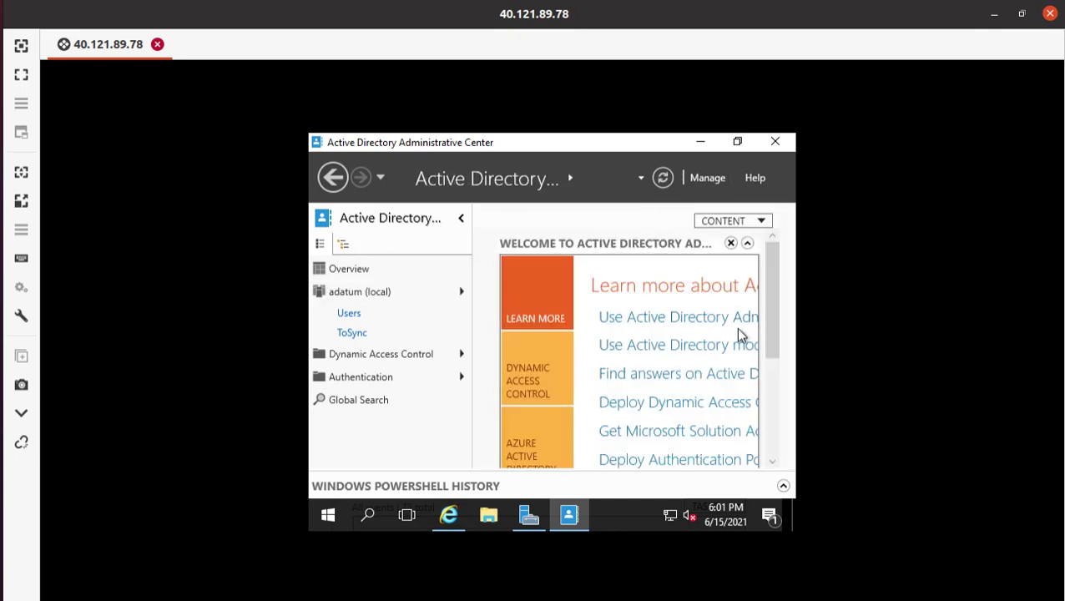
{"action": "left_click", "coordinate": [349, 313]}
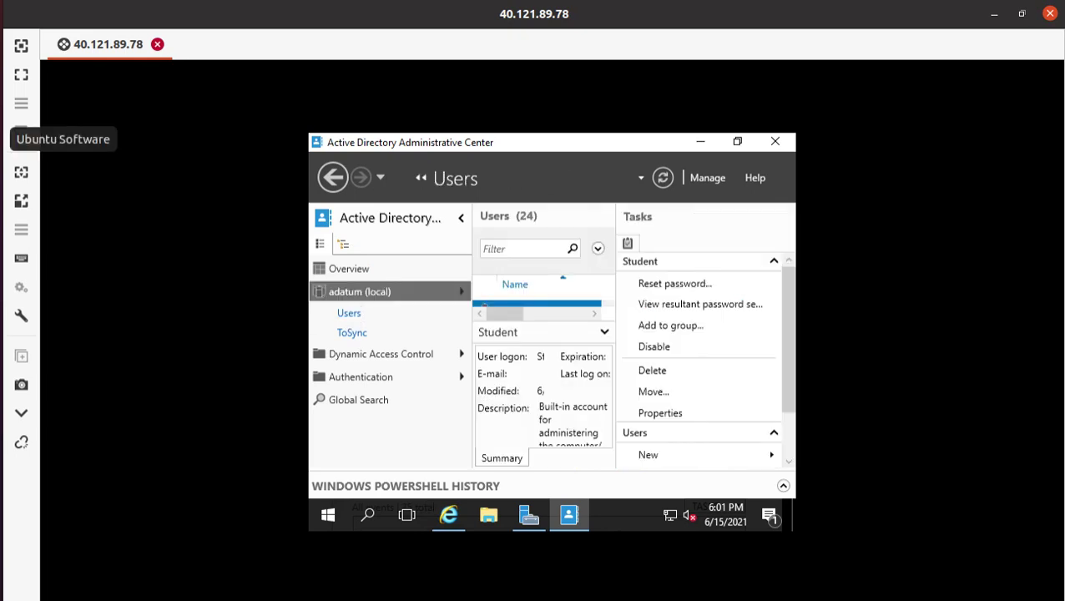
{"action": "left_click", "coordinate": [0, 83]}
- Select the Password value in step 14's Create User table, then return to the Active Directory overview on adVM
{"action": "scroll", "coordinate": [405, 373], "scroll_direction": "down", "scroll_amount": 2}
{"action": "scroll", "coordinate": [404, 377], "scroll_direction": "down", "scroll_amount": 2}
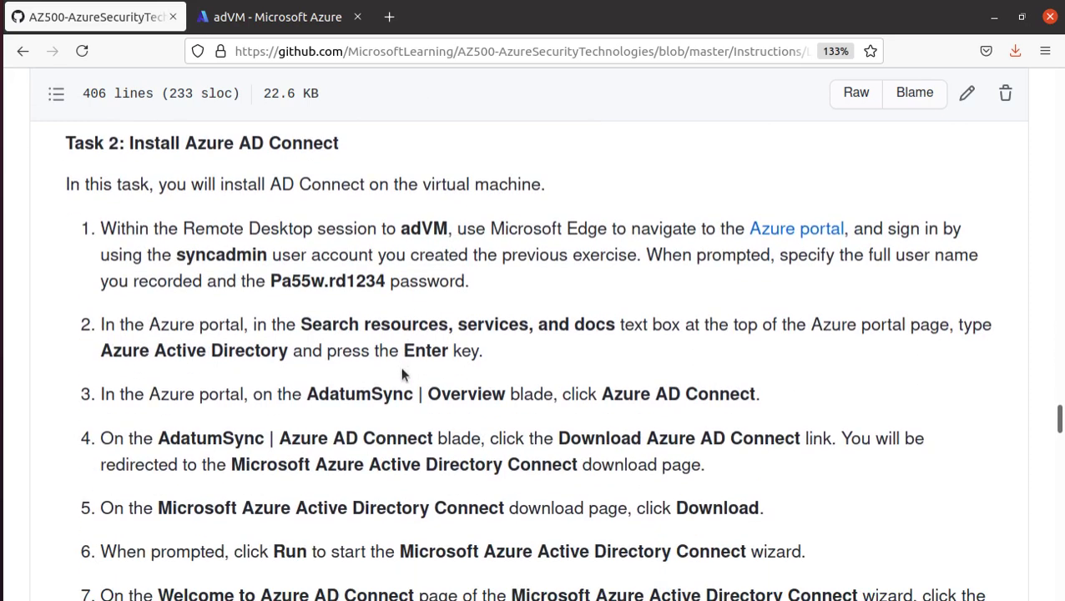
{"action": "scroll", "coordinate": [370, 411], "scroll_direction": "up", "scroll_amount": 8}
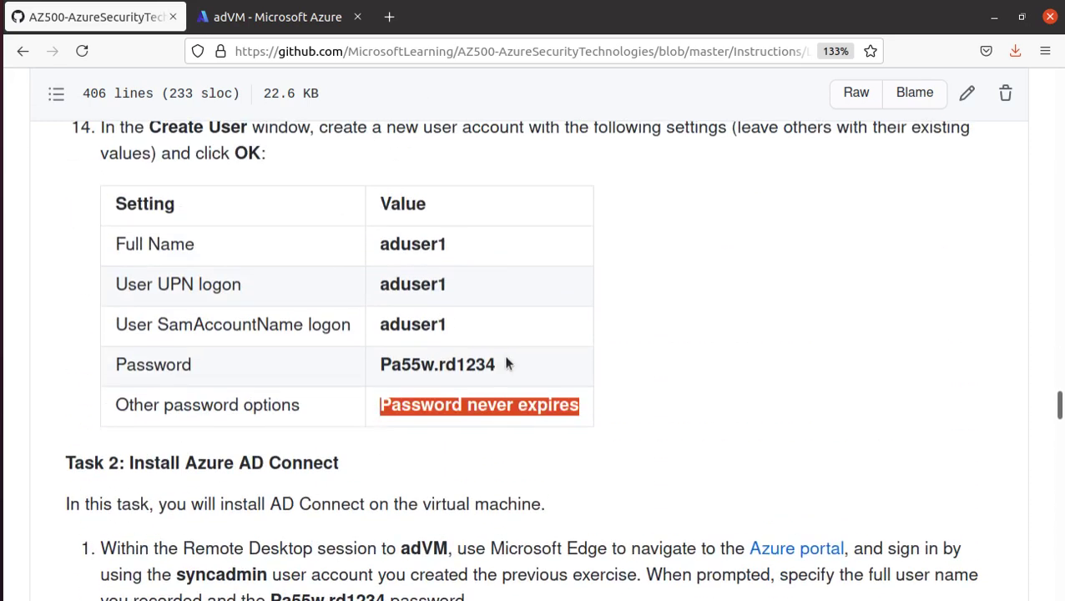
{"action": "left_click_drag", "start_coordinate": [504, 364], "coordinate": [380, 368]}
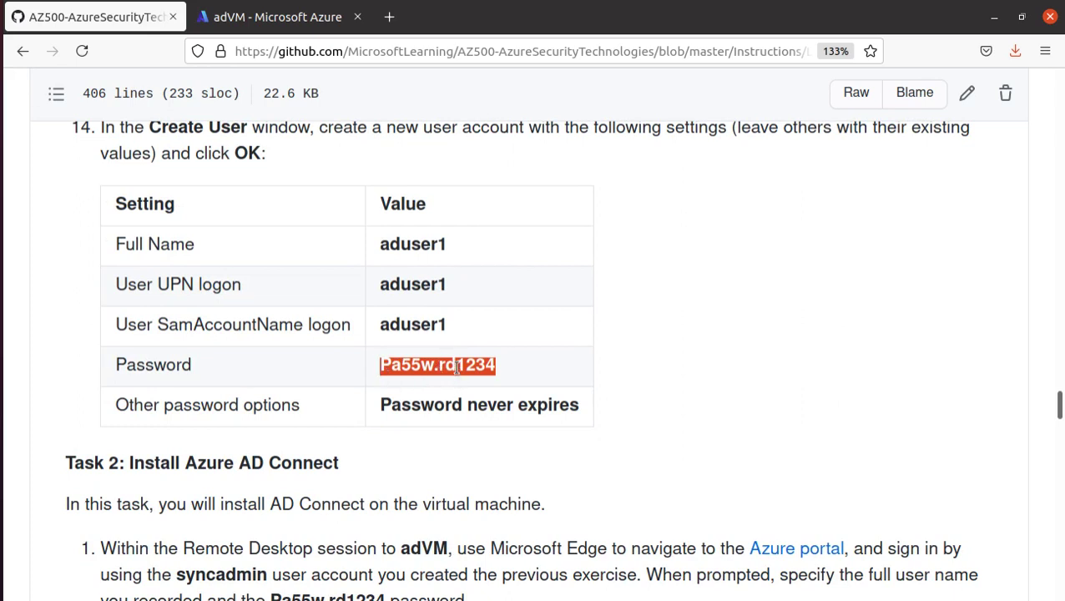
{"action": "key", "text": "alt"}
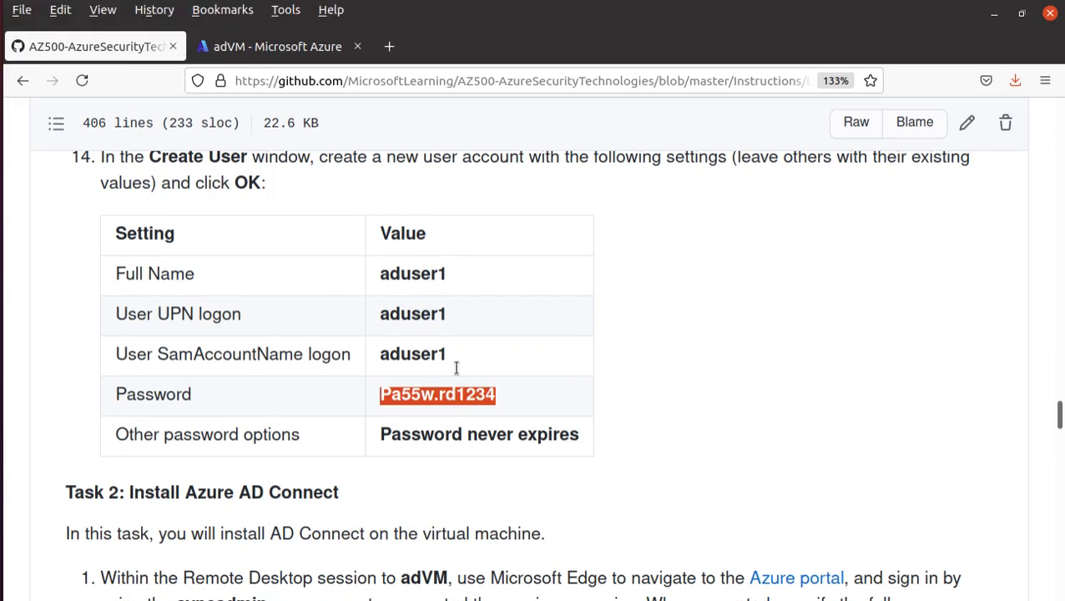
{"action": "key", "text": "alt+Tab"}
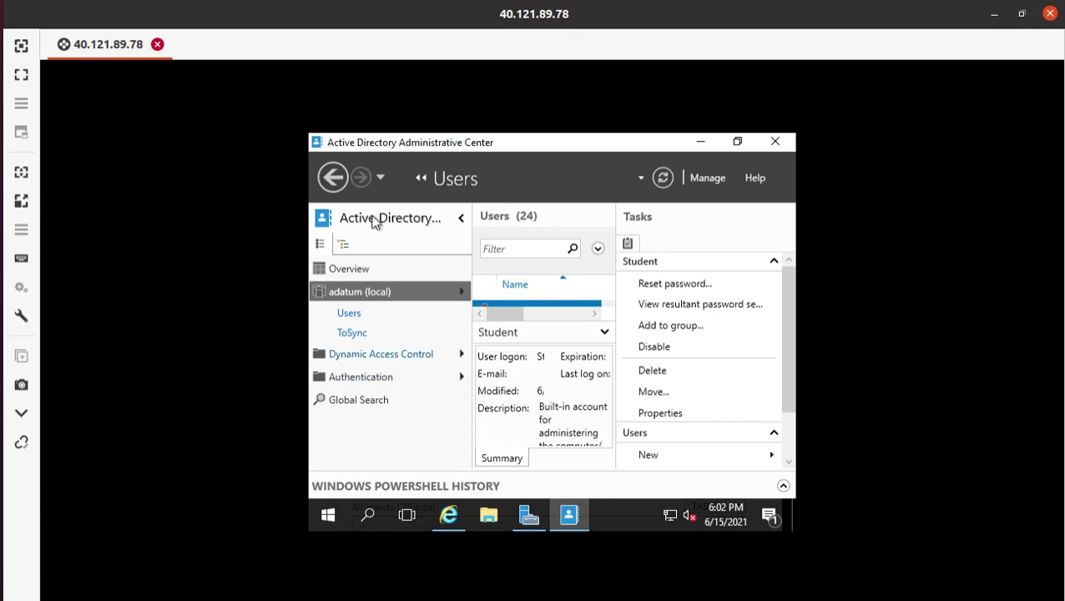
{"action": "left_click", "coordinate": [333, 177]}
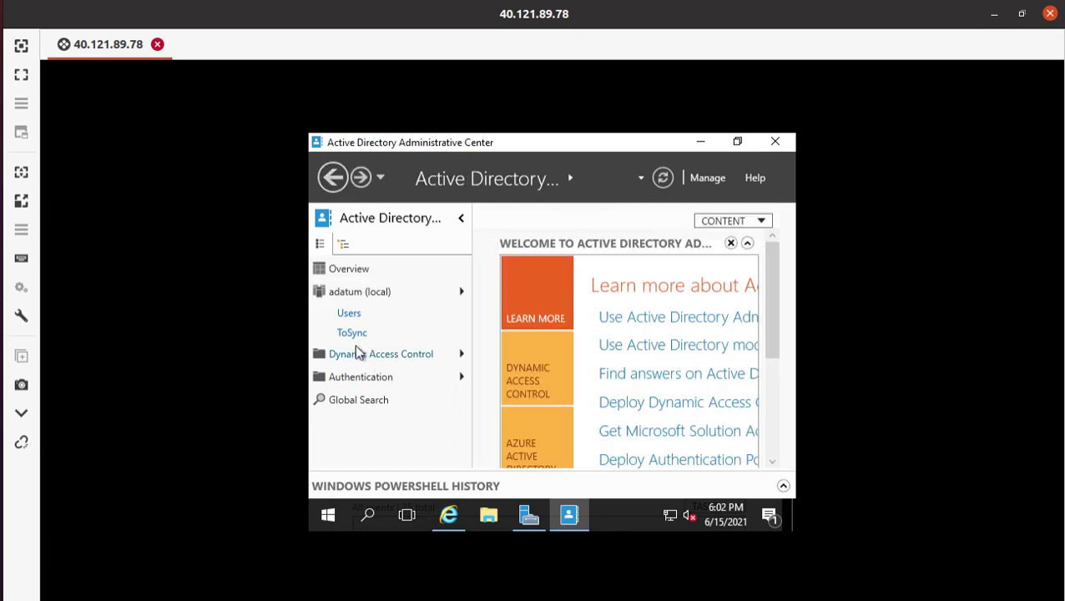
- In ToSync, reset aduser1's password with the pasted value, clearing 'User must change password' at next logon
{"action": "left_click", "coordinate": [351, 333]}
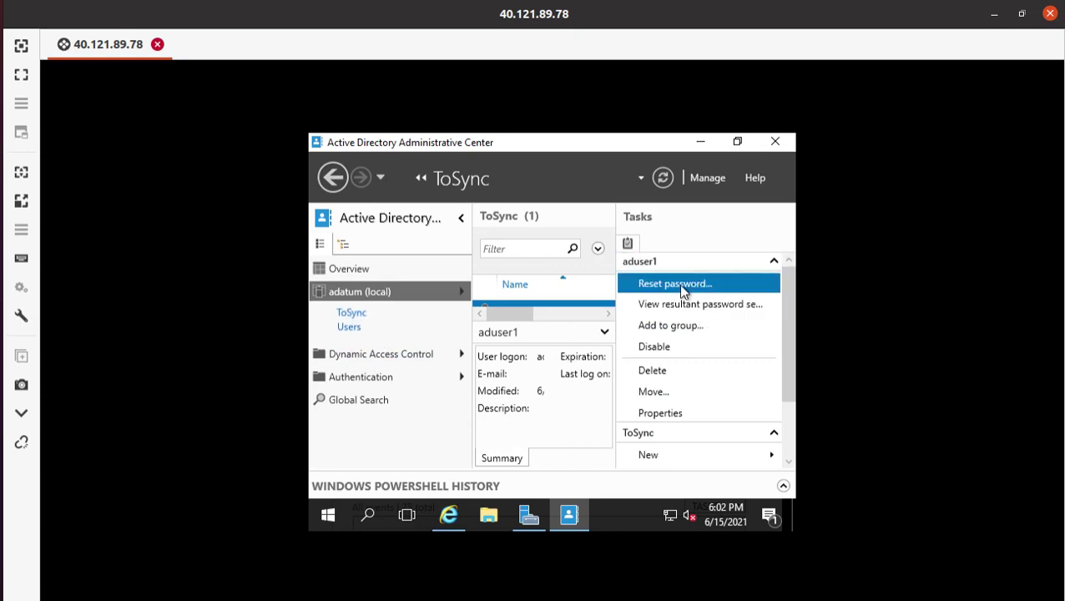
{"action": "scroll", "coordinate": [694, 410], "scroll_direction": "down", "scroll_amount": 2}
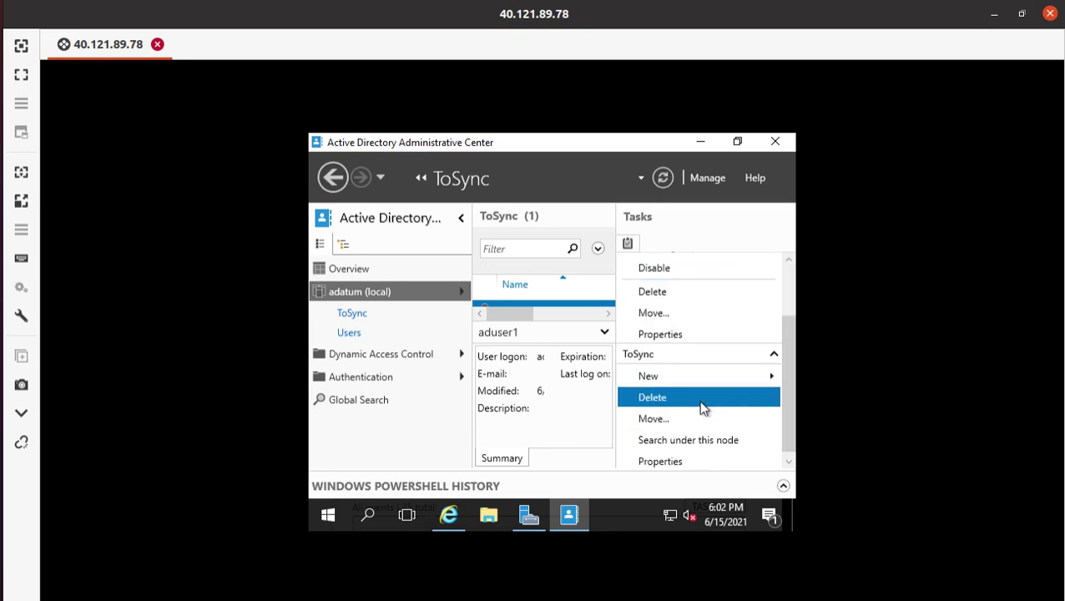
{"action": "scroll", "coordinate": [697, 399], "scroll_direction": "up", "scroll_amount": 2}
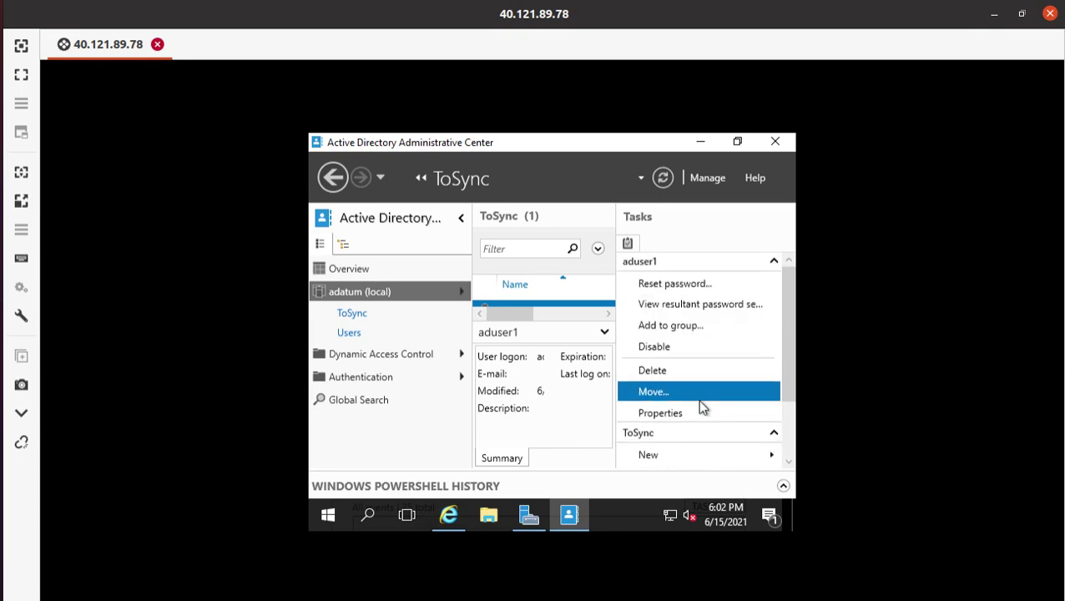
{"action": "left_click", "coordinate": [685, 284]}
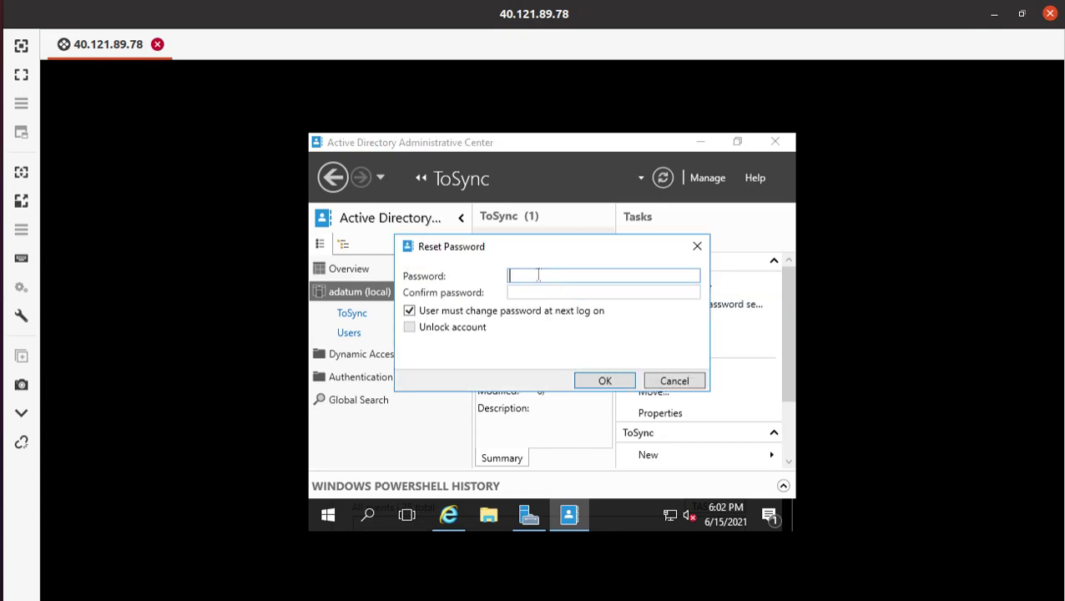
{"action": "key", "text": "ctrl+v"}
{"action": "key", "text": "Tab"}
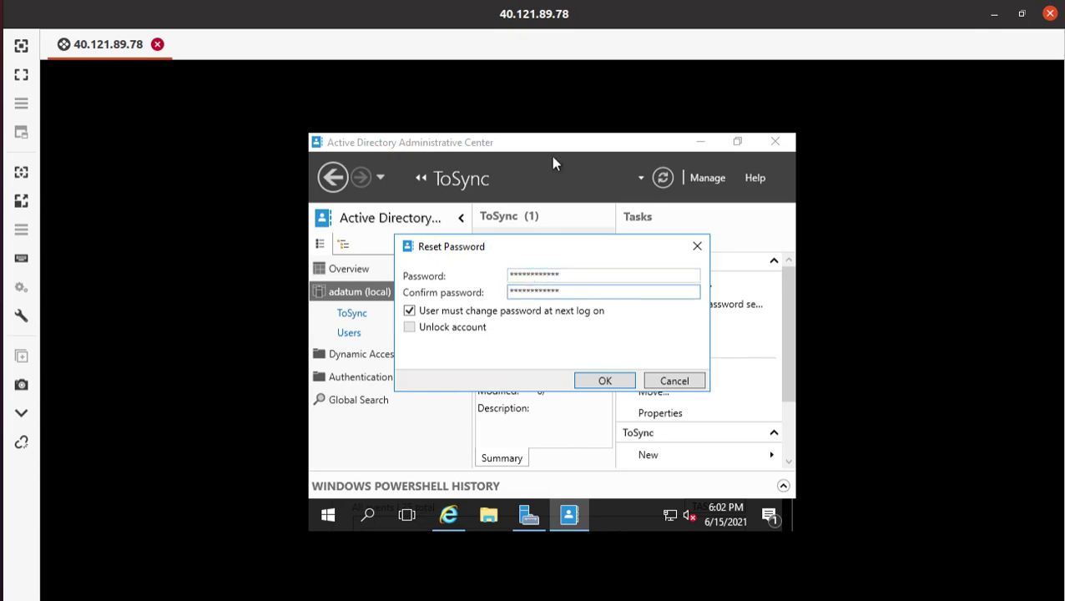
{"action": "left_click", "coordinate": [409, 312]}
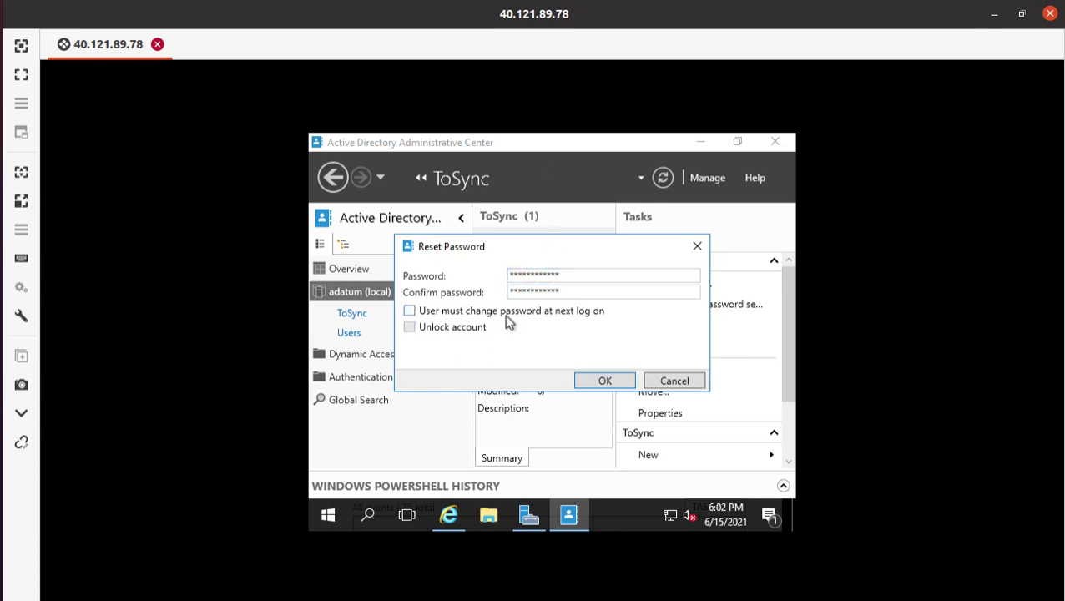
{"action": "left_click", "coordinate": [606, 381]}
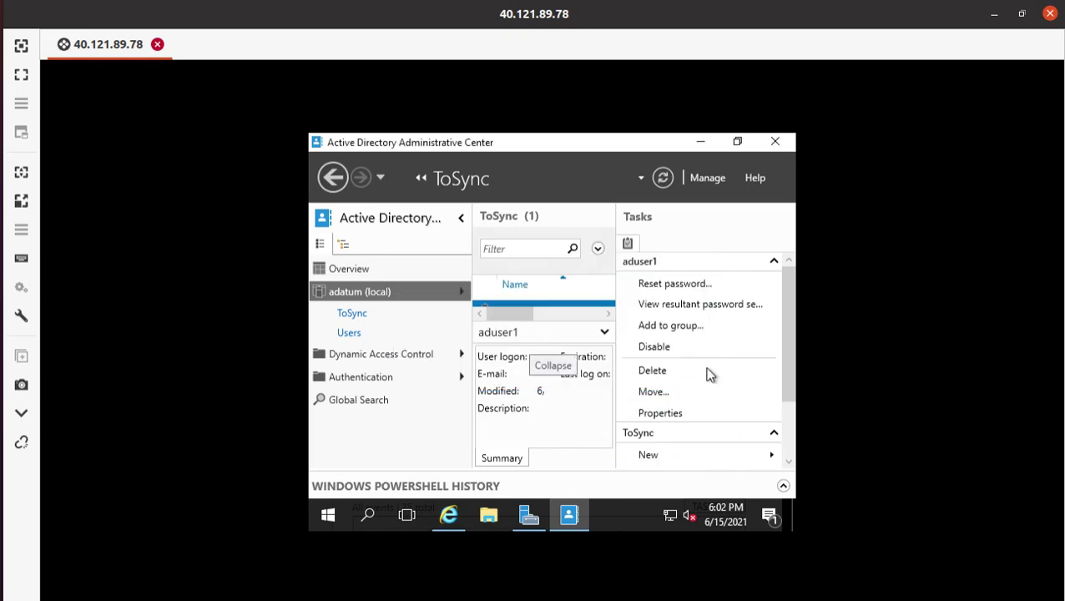
{"action": "left_click_drag", "start_coordinate": [789, 377], "coordinate": [797, 227]}
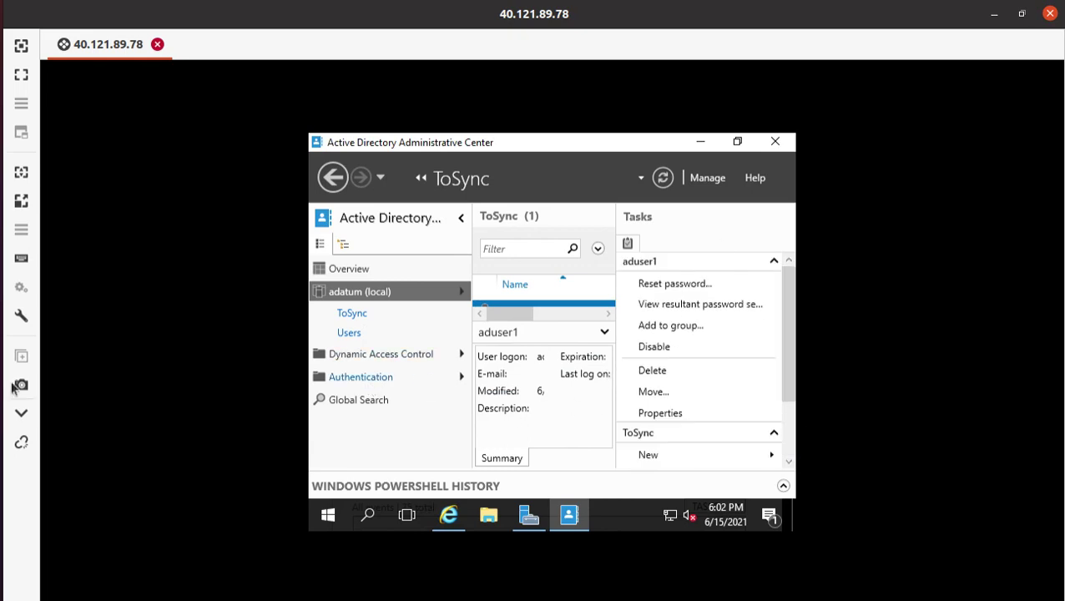
{"action": "key", "text": "alt+Tab"}
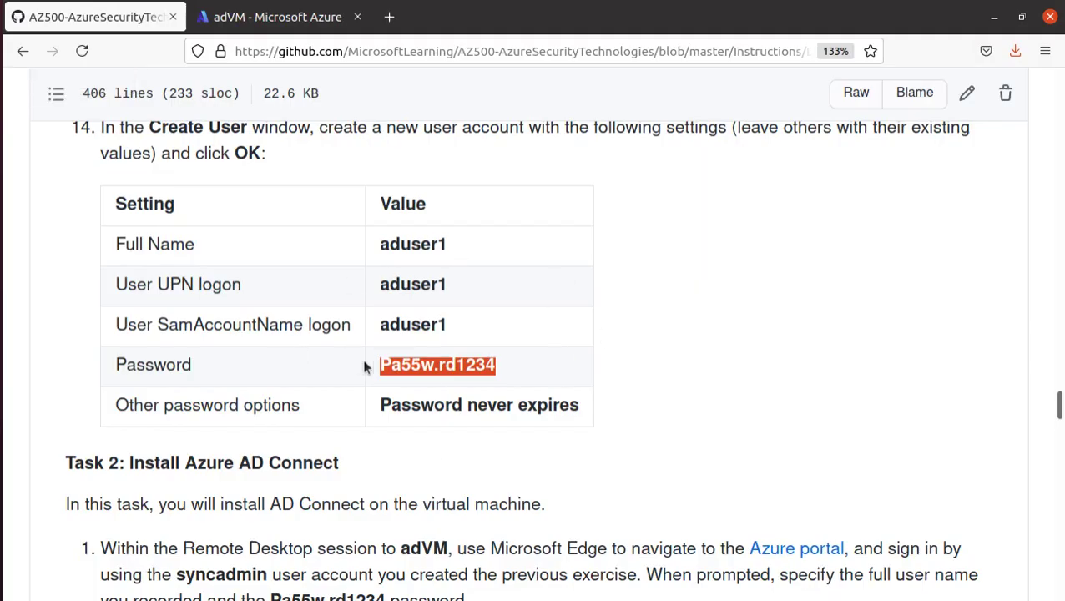
- Copy the syncadmin account name from step 1 of the lab guide, then return to Remmina
{"action": "scroll", "coordinate": [359, 359], "scroll_direction": "down", "scroll_amount": 3}
{"action": "scroll", "coordinate": [325, 323], "scroll_direction": "down", "scroll_amount": 1}
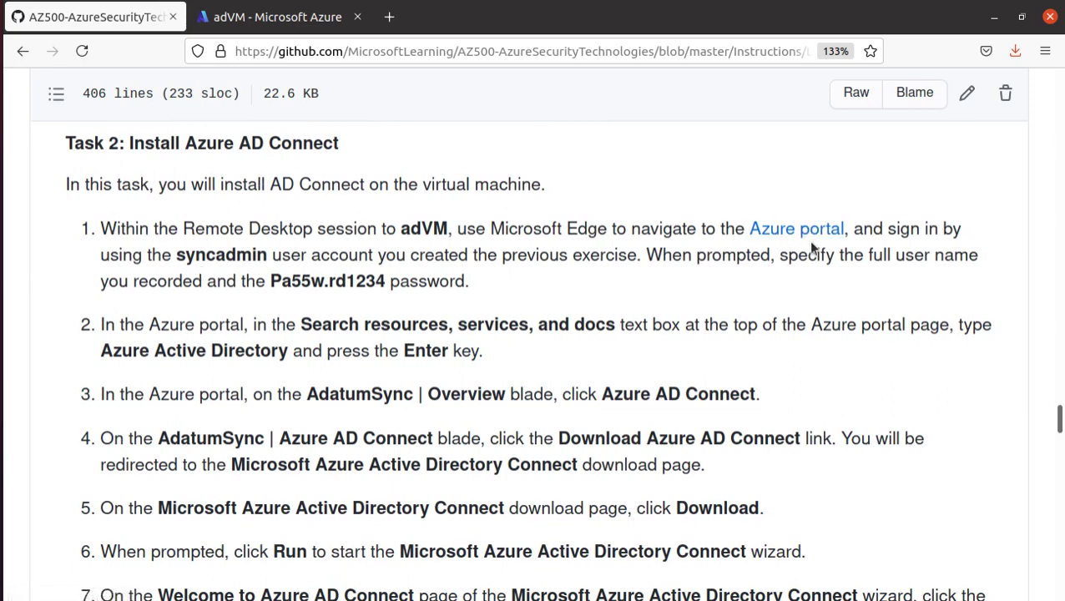
{"action": "double_click", "coordinate": [449, 227]}
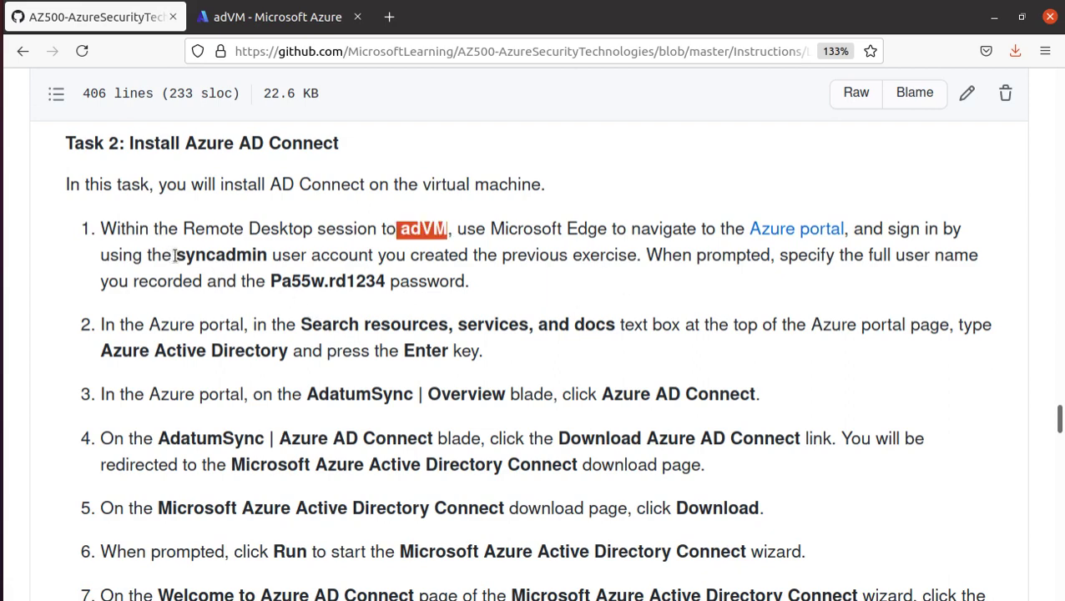
{"action": "left_click_drag", "start_coordinate": [176, 256], "coordinate": [267, 256]}
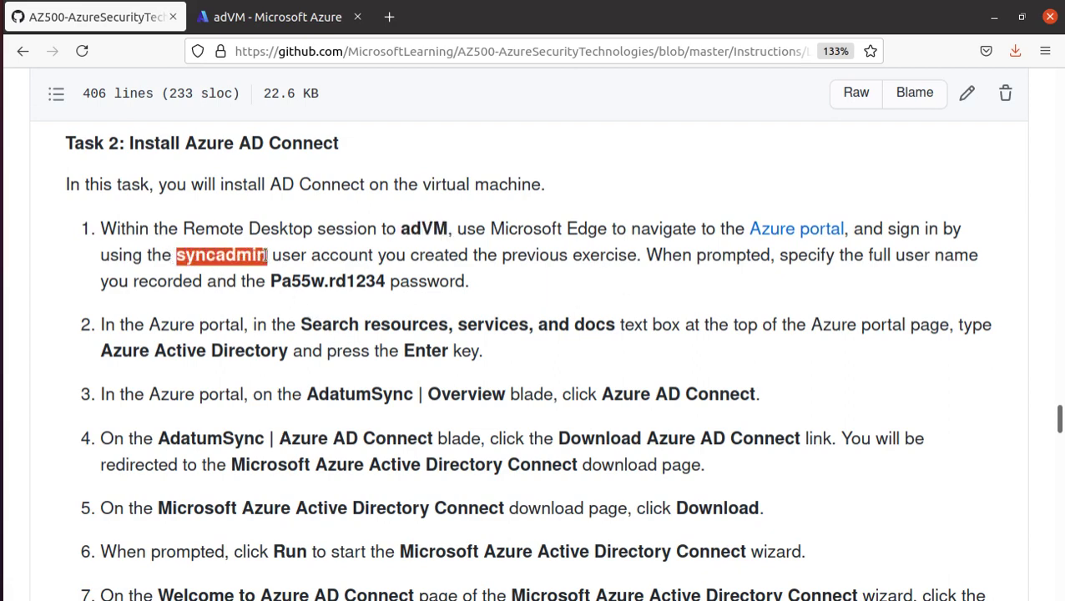
{"action": "right_click", "coordinate": [264, 260]}
{"action": "left_click", "coordinate": [298, 277]}
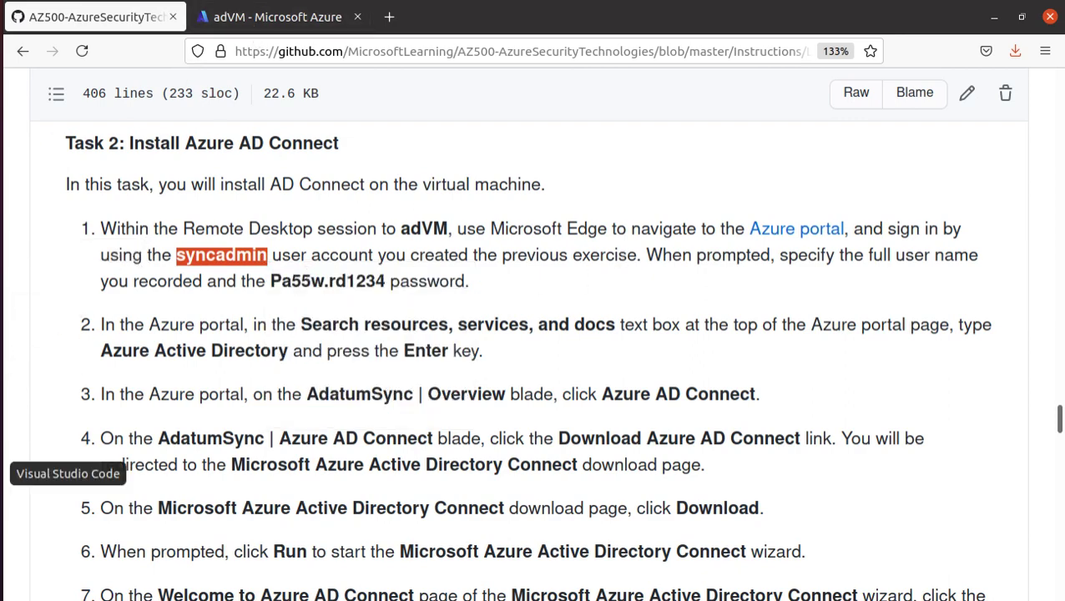
{"action": "left_click", "coordinate": [0, 415]}
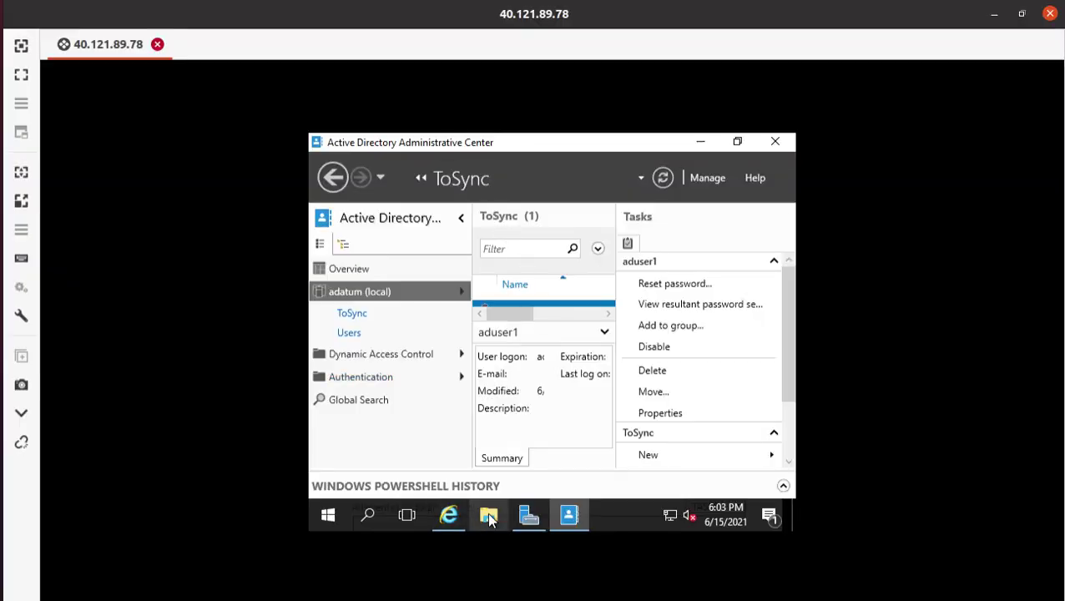
- Search the server for 'edge', which finds no Edge browser, and dismiss the search
{"action": "left_click", "coordinate": [367, 516]}
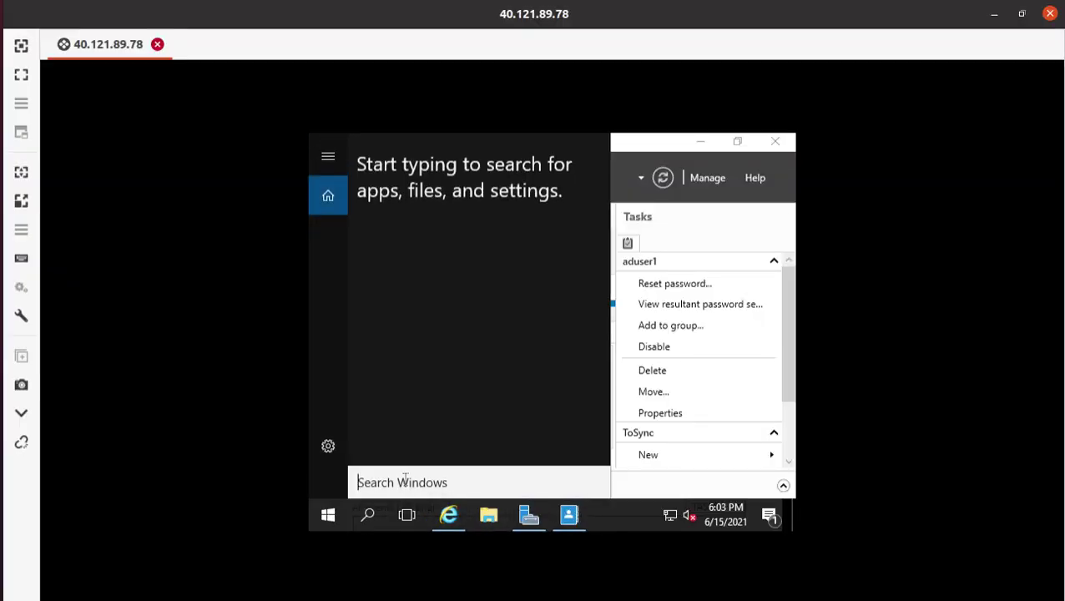
{"action": "type", "text": "e"}
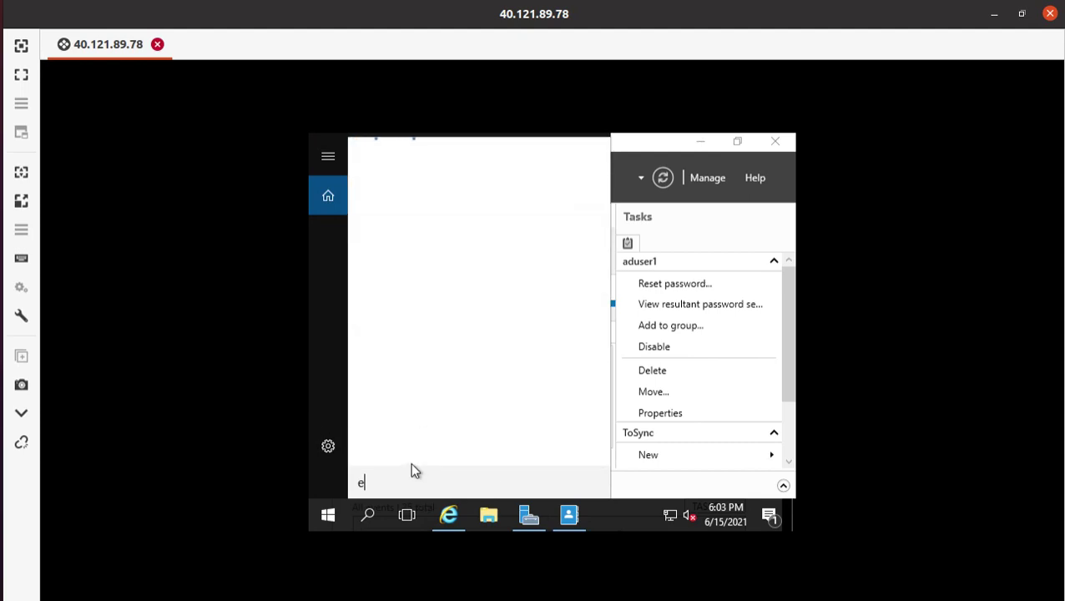
{"action": "type", "text": "dge"}
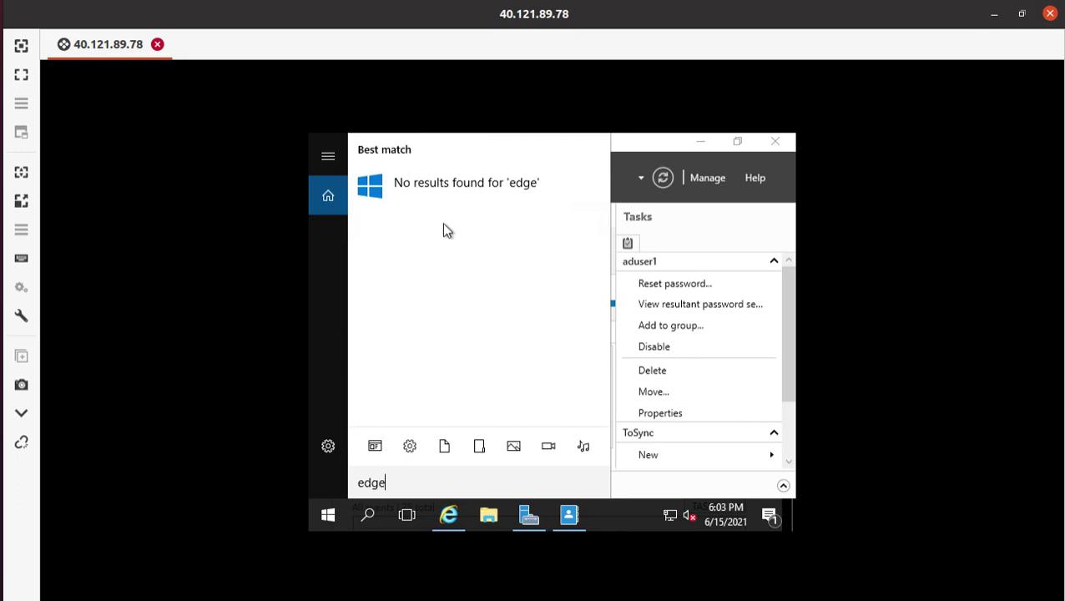
{"action": "left_click", "coordinate": [631, 512]}
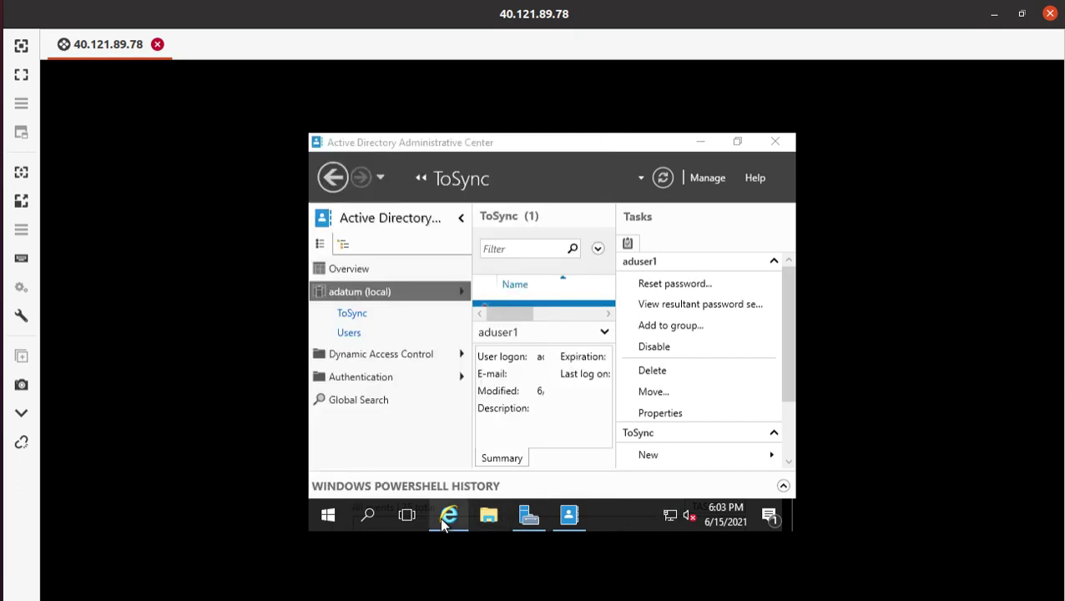
- In Internet Explorer, close the download thank-you dialog and enter the Azure portal address
{"action": "left_click", "coordinate": [447, 517]}
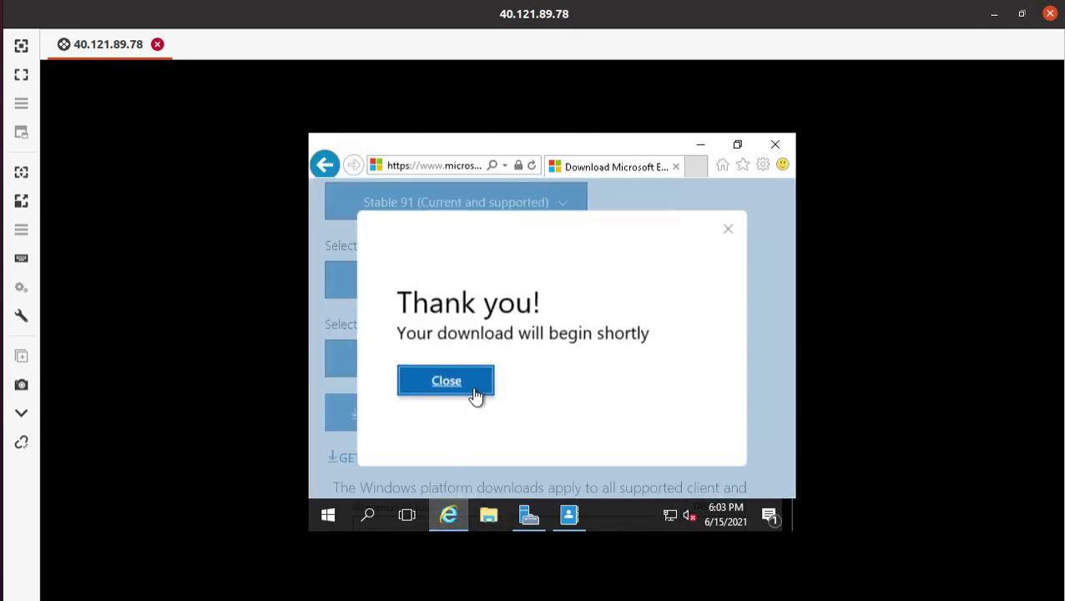
{"action": "left_click", "coordinate": [472, 392]}
{"action": "scroll", "coordinate": [684, 409], "scroll_direction": "up", "scroll_amount": 10}
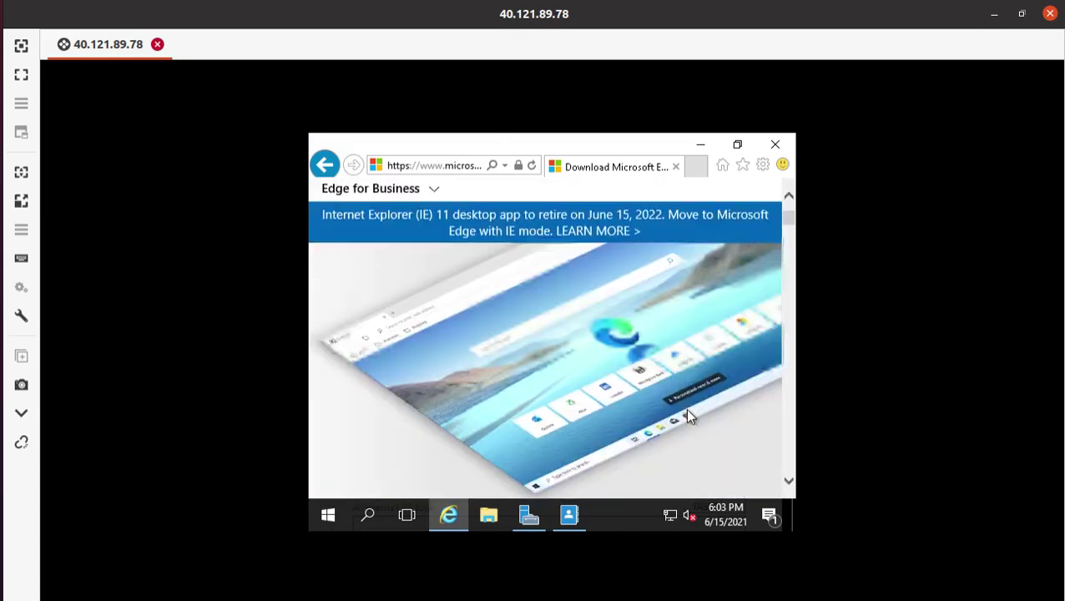
{"action": "left_click", "coordinate": [462, 165]}
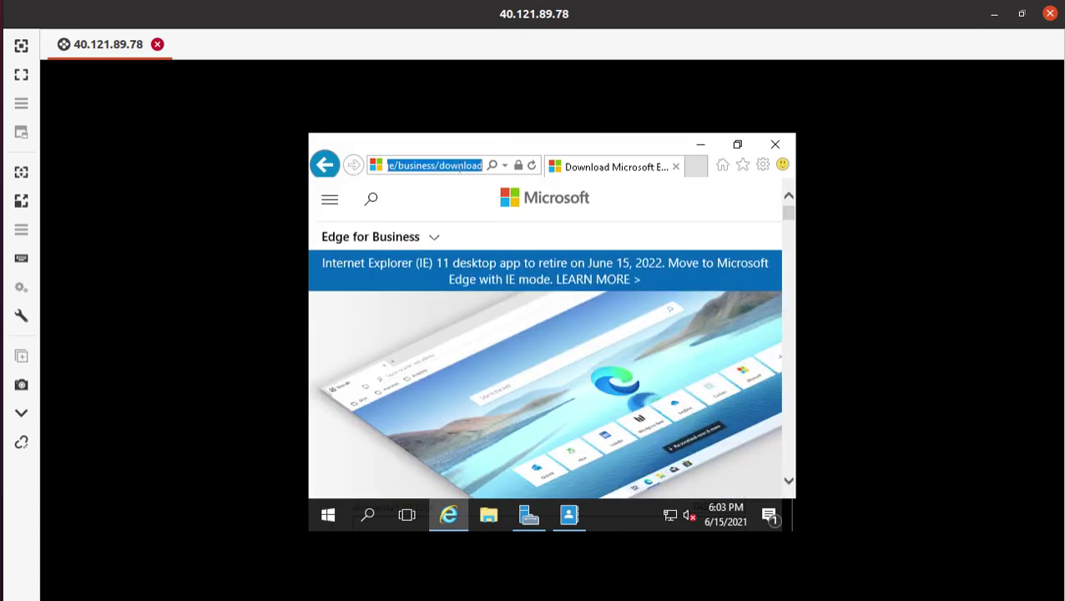
{"action": "type", "text": "poral,azure.c"}
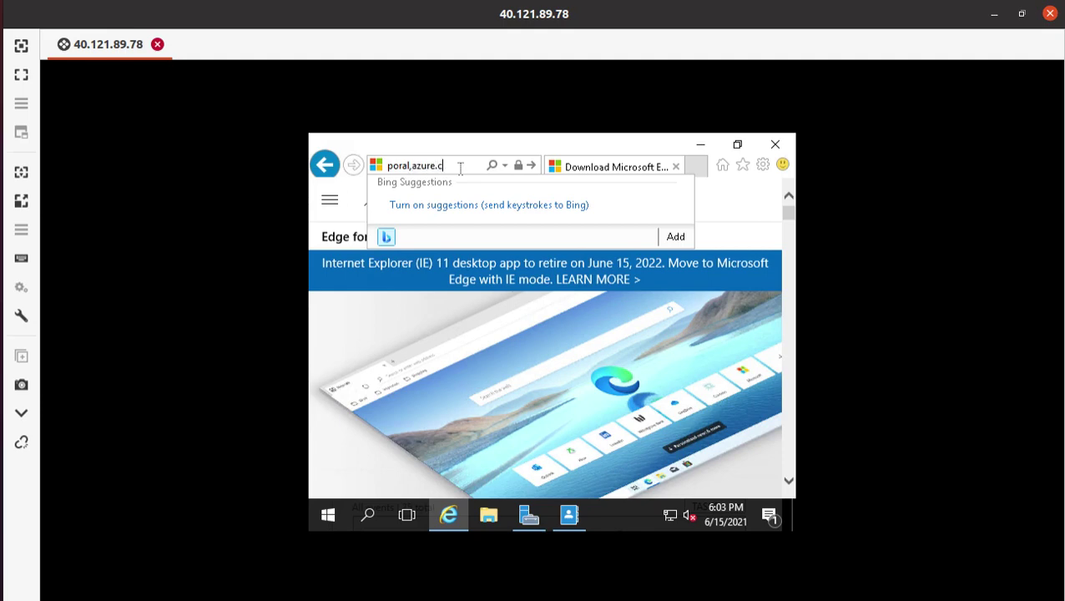
{"action": "type", "text": "om"}
{"action": "key", "text": "Return"}
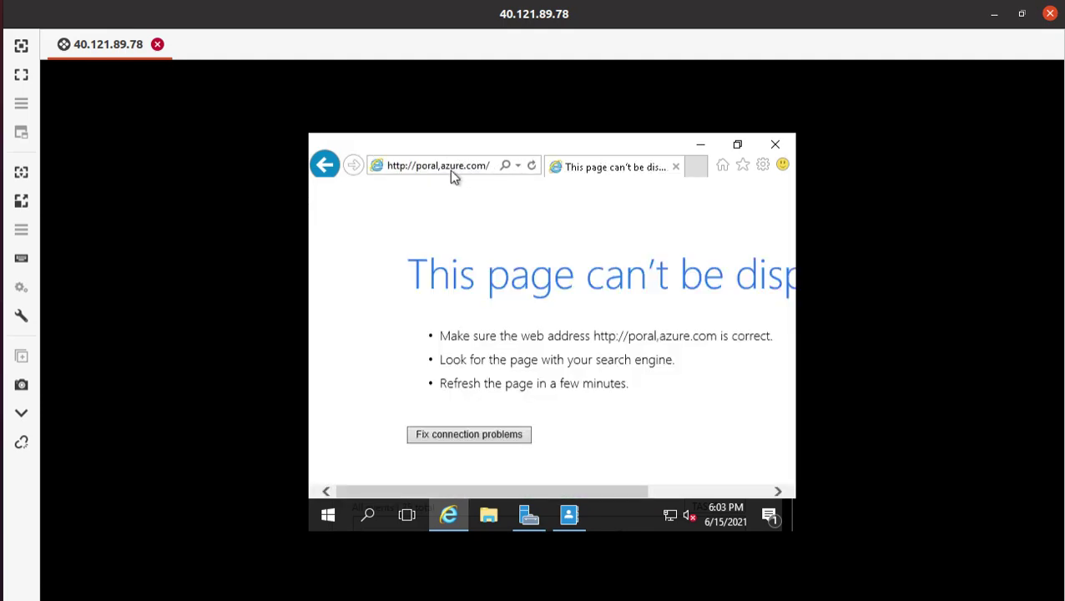
- Replace the comma typo with a period and load poral.azure.com, which fails to display
{"action": "left_click", "coordinate": [443, 168]}
{"action": "left_click", "coordinate": [447, 168]}
{"action": "key", "text": "BackSpace"}
{"action": "type", "text": "."}
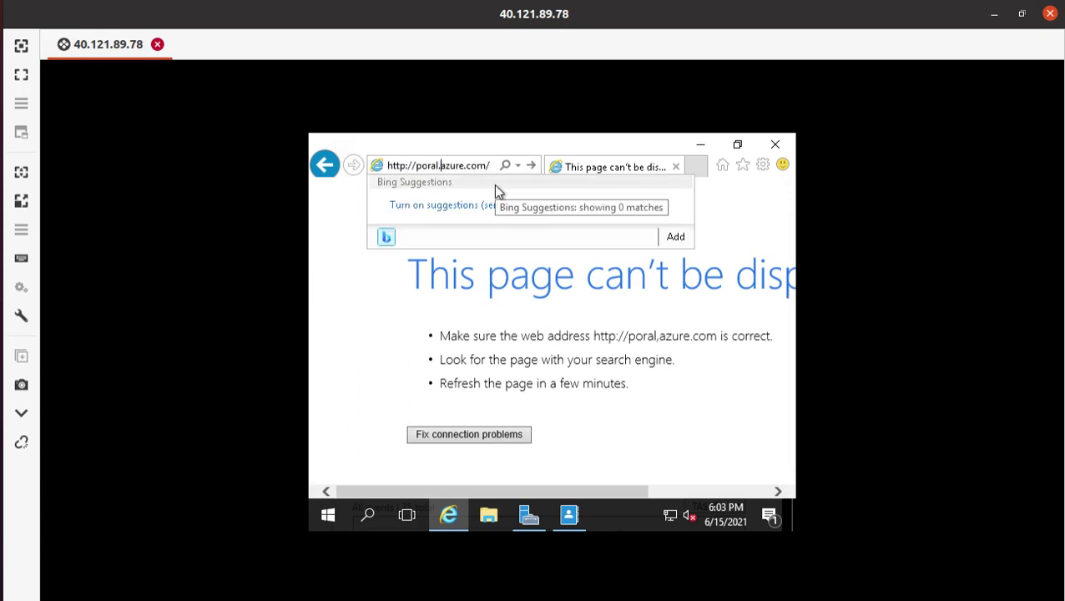
{"action": "key", "text": "Return"}
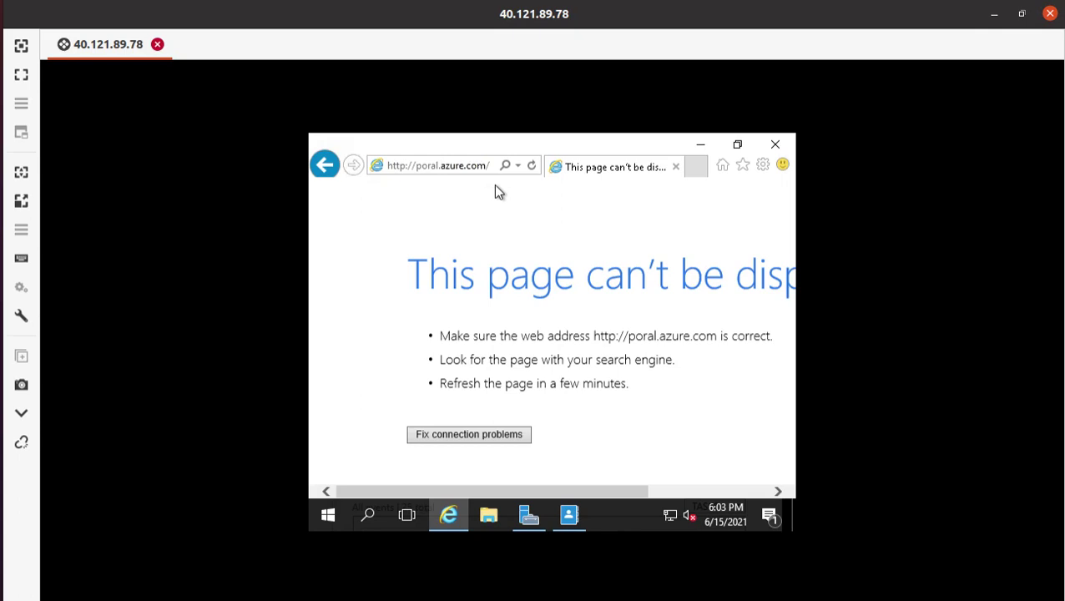
{"action": "left_click", "coordinate": [437, 165]}
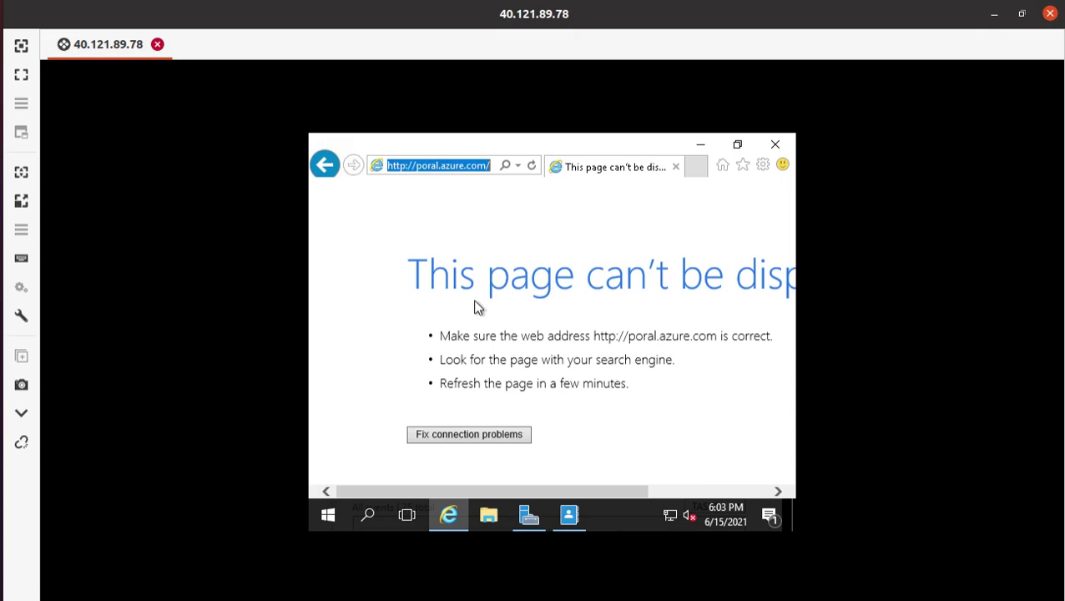
- Search for 'azure', then go to portal.azure.com to reach the Microsoft Azure sign-in page
{"action": "key", "text": "BackSpace"}
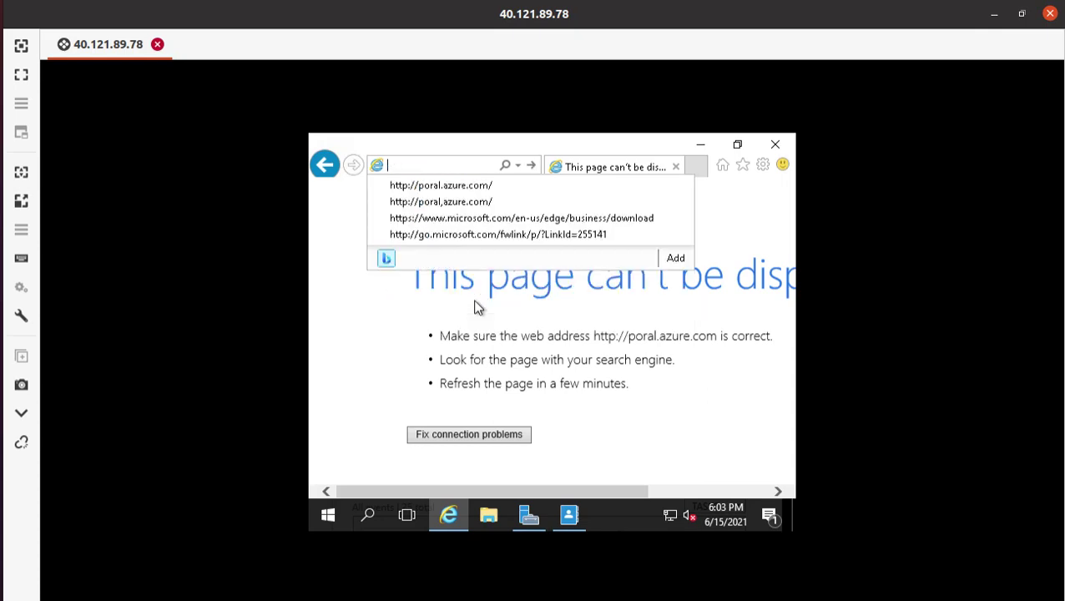
{"action": "type", "text": "azu"}
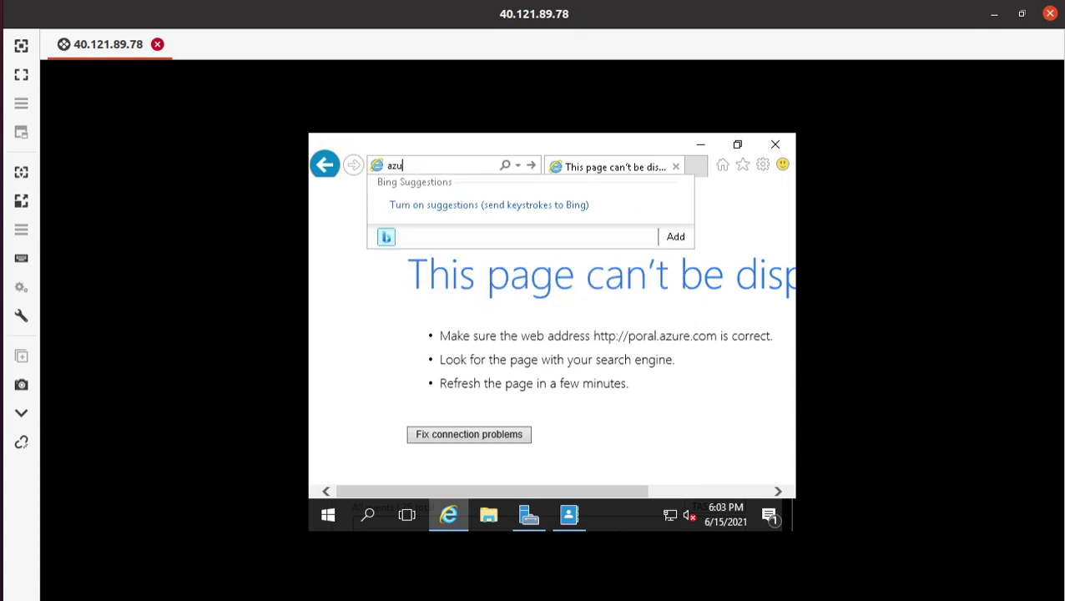
{"action": "type", "text": "re"}
{"action": "key", "text": "Return"}
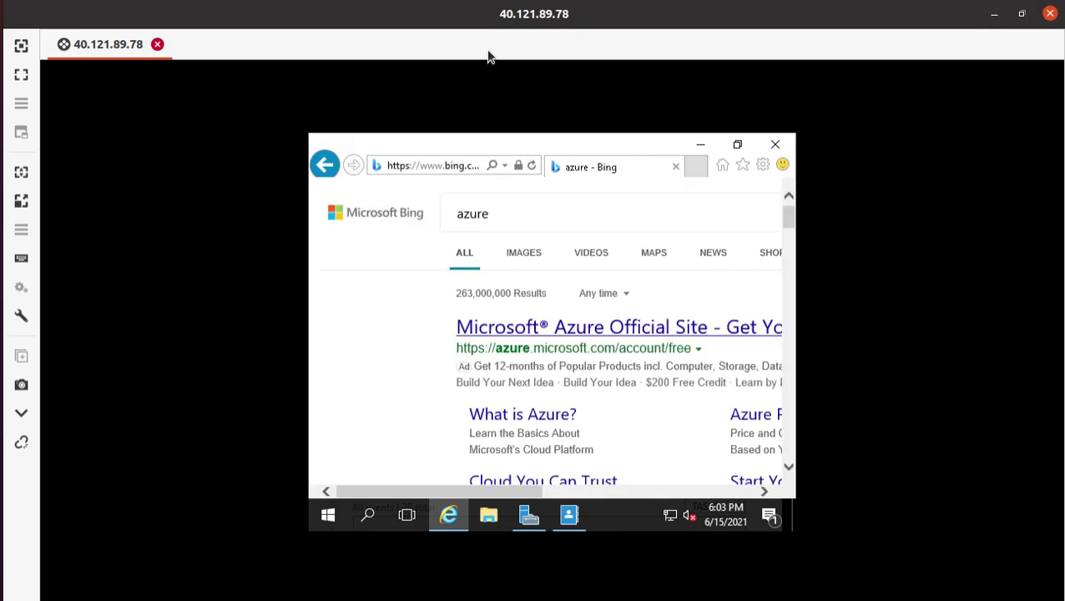
{"action": "scroll", "coordinate": [451, 430], "scroll_direction": "down", "scroll_amount": 2}
{"action": "scroll", "coordinate": [447, 429], "scroll_direction": "down", "scroll_amount": 3}
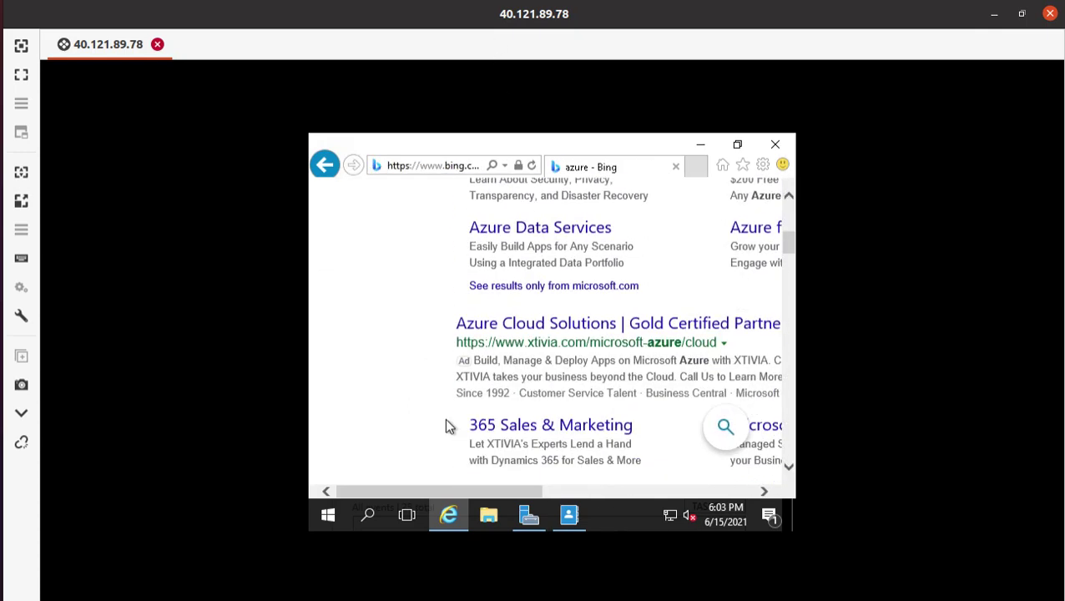
{"action": "left_click", "coordinate": [416, 169]}
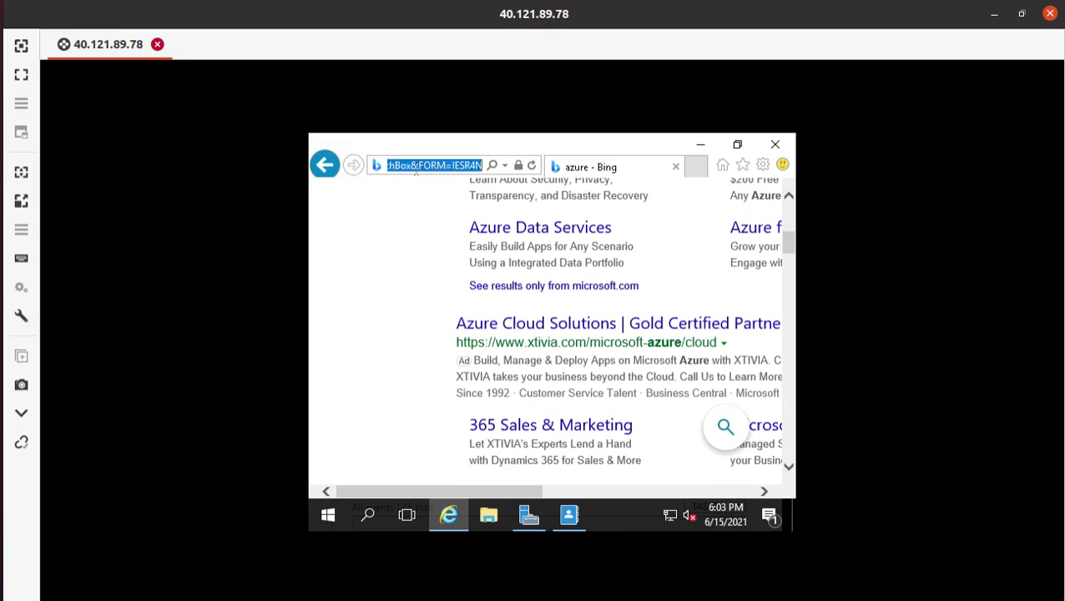
{"action": "type", "text": "porta"}
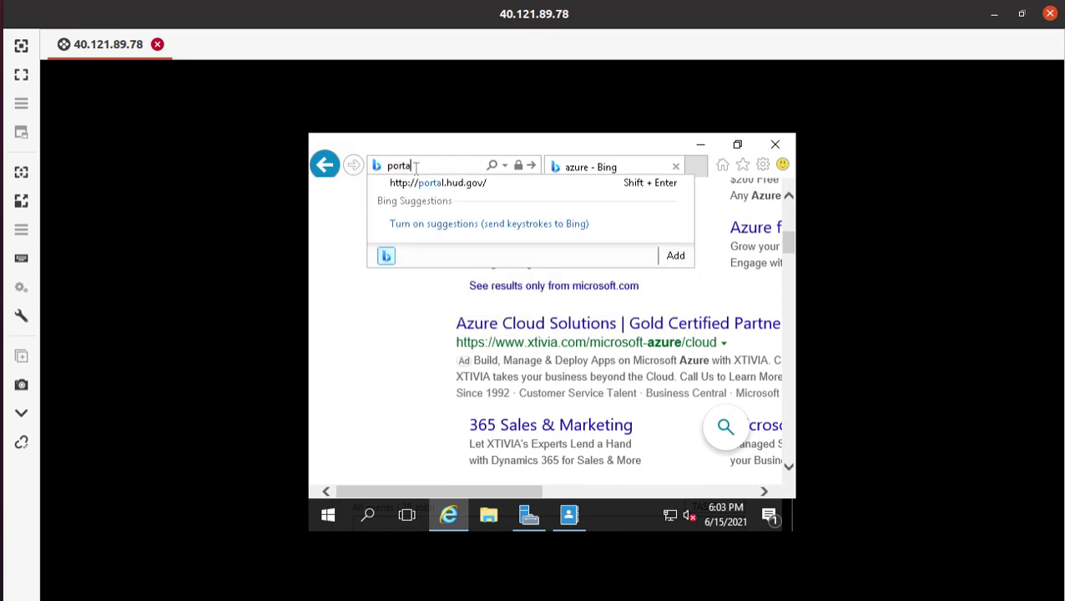
{"action": "type", "text": "l.azure.com"}
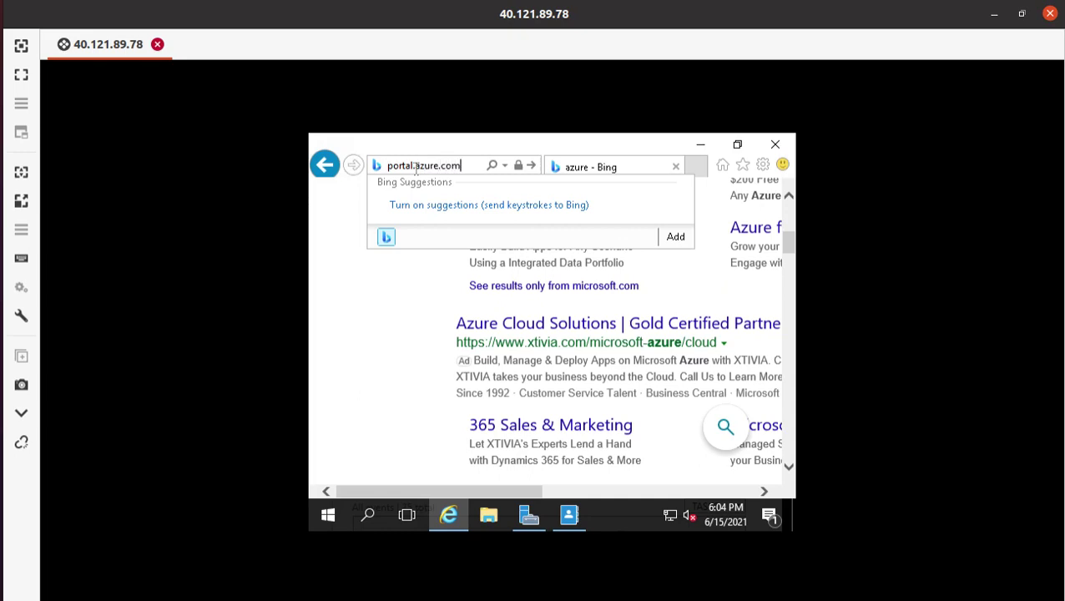
{"action": "key", "text": "Return"}
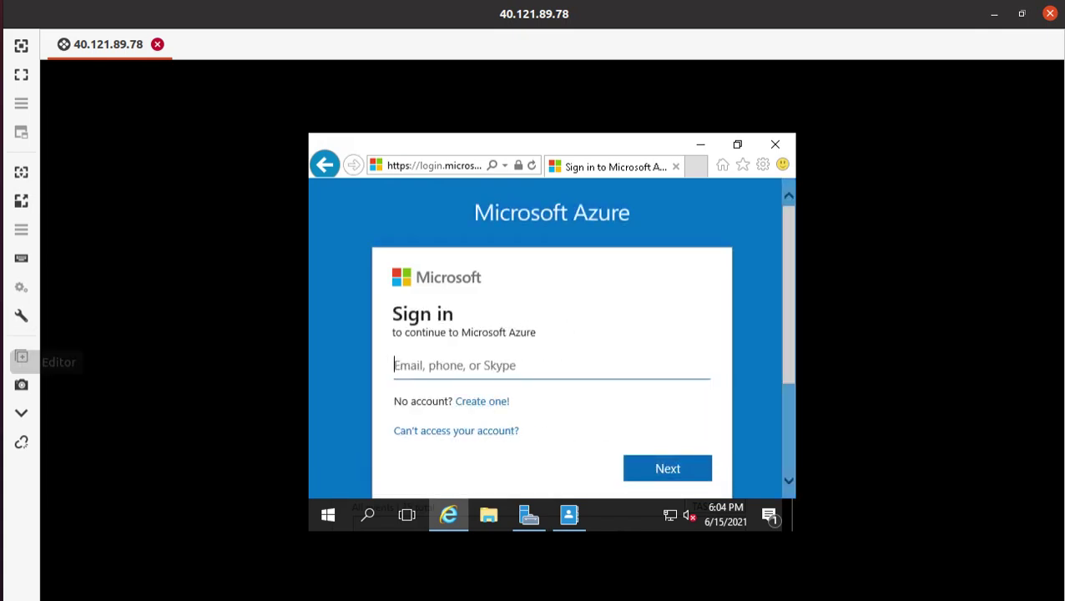
- Copy the full sign-in name from line 5 of the gedit notes and return to the sign-in page
{"action": "key", "text": "alt+Tab"}
{"action": "triple_click", "coordinate": [370, 133]}
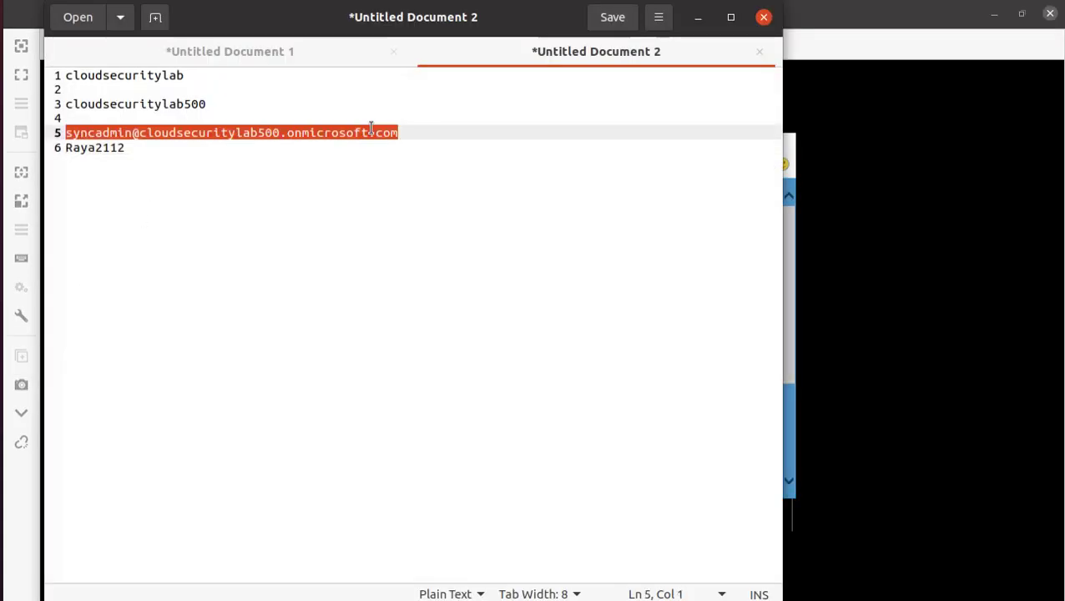
{"action": "right_click", "coordinate": [372, 132]}
{"action": "left_click", "coordinate": [436, 206]}
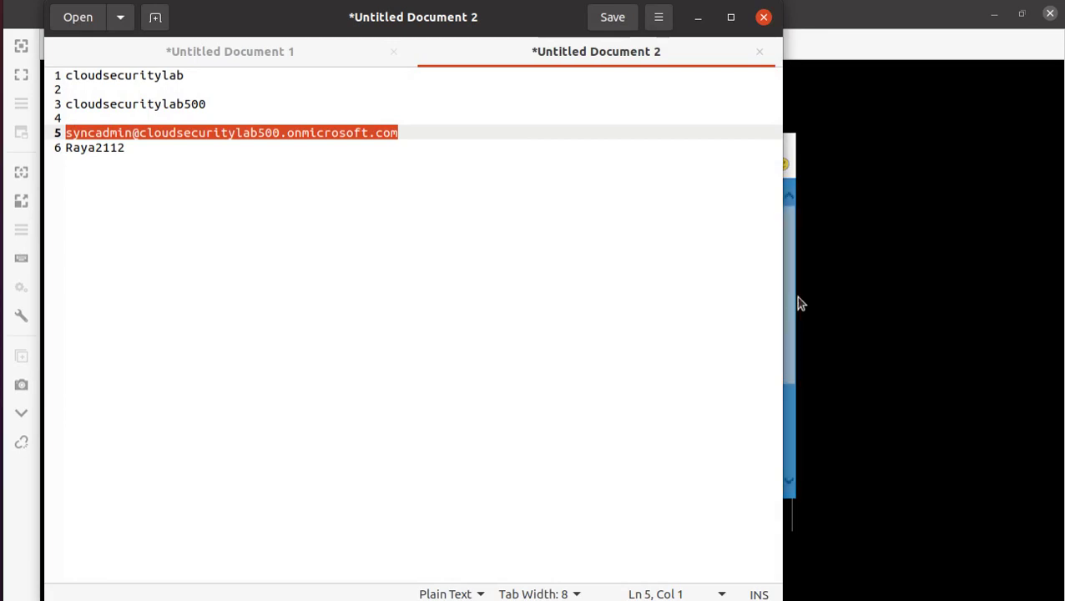
{"action": "left_click", "coordinate": [834, 445]}
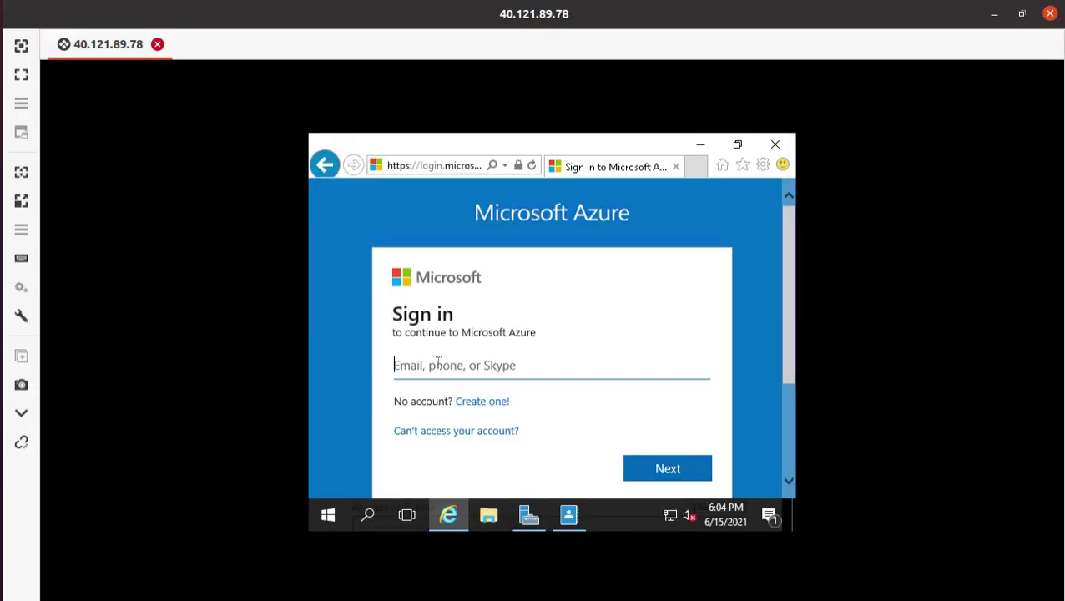
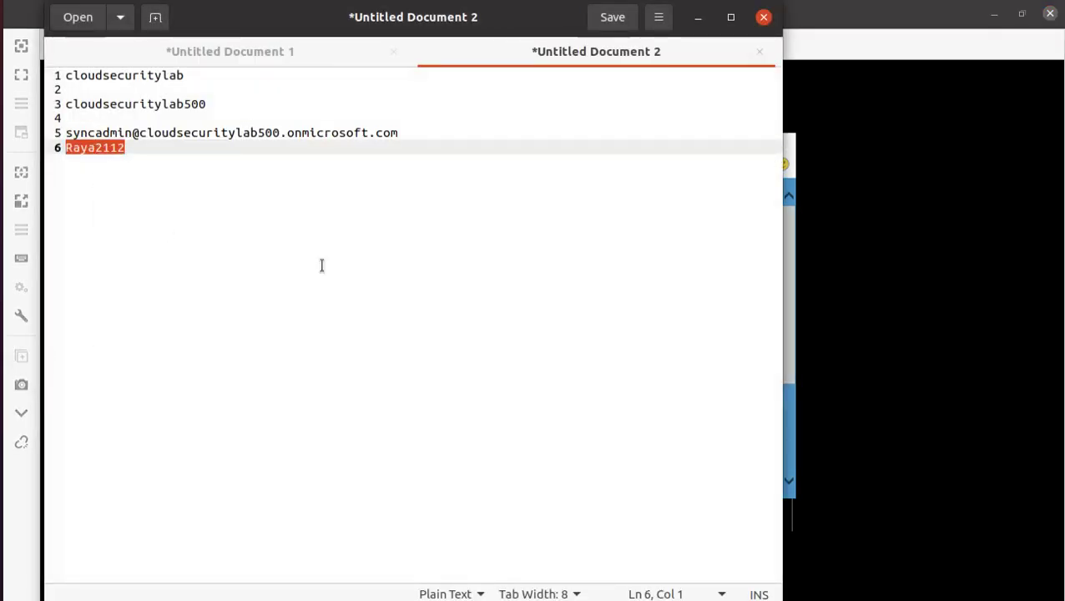
- Copy the admin account's password from the gedit notes and paste it into the remote session's Password field
{"action": "left_click", "coordinate": [917, 340]}
{"action": "left_click", "coordinate": [651, 469]}
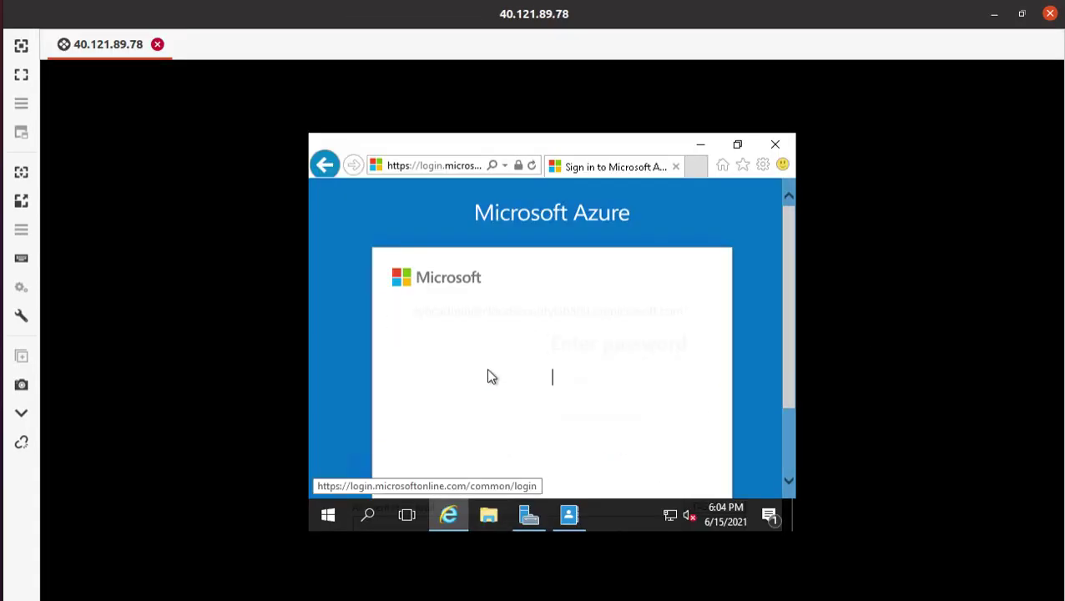
{"action": "key", "text": "ctrl+v"}
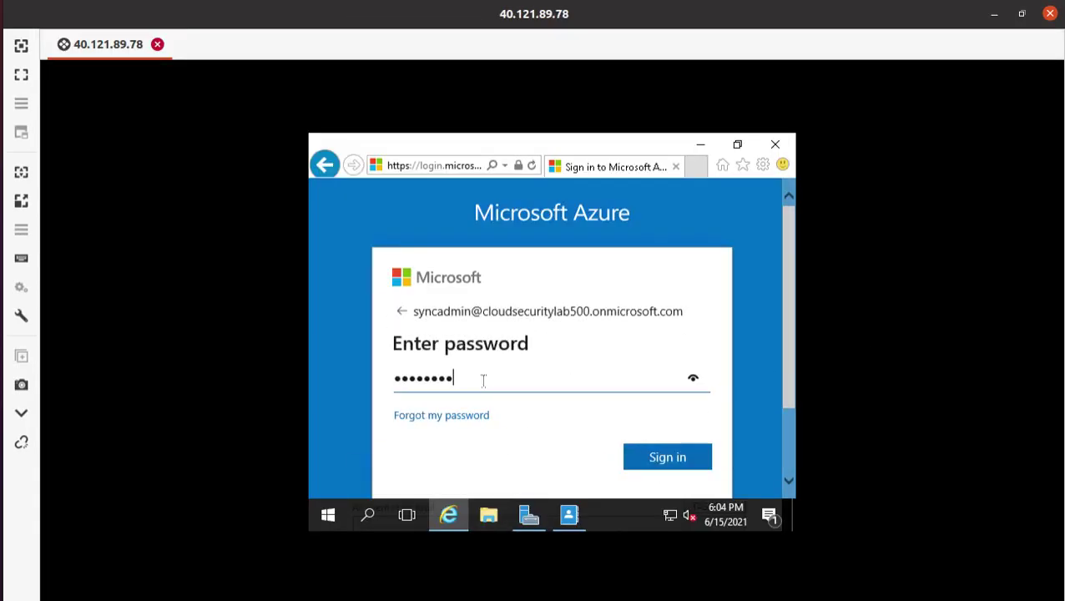
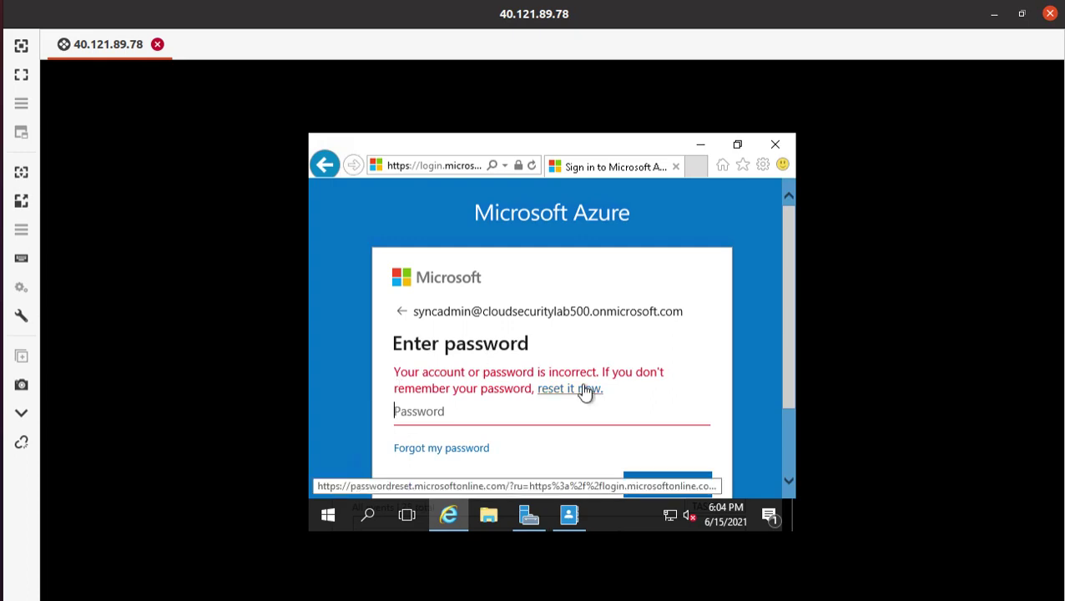
{"action": "scroll", "coordinate": [586, 391], "scroll_direction": "down", "scroll_amount": 2}
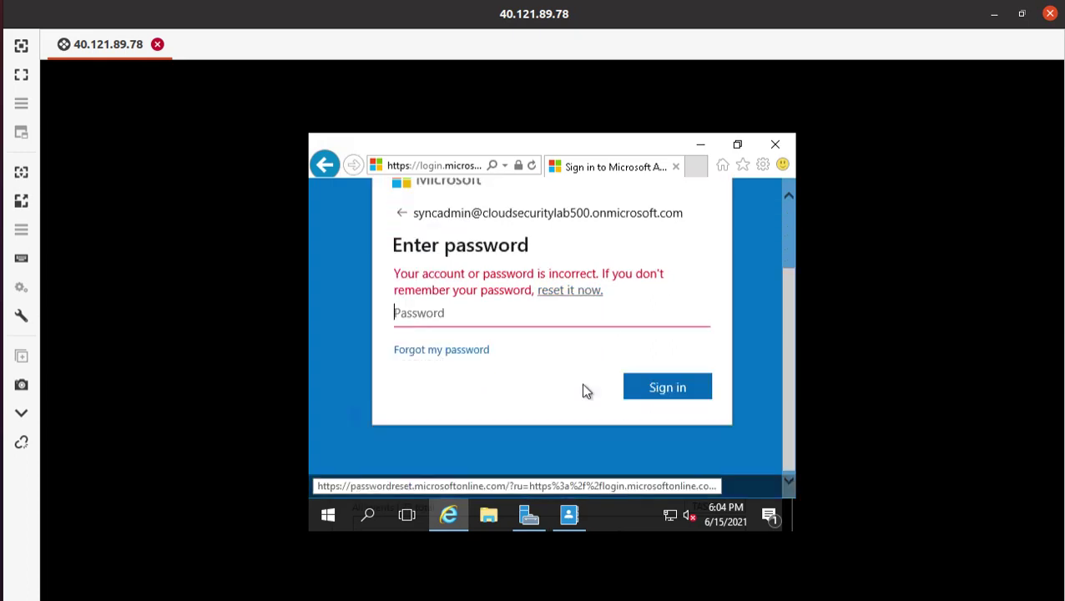
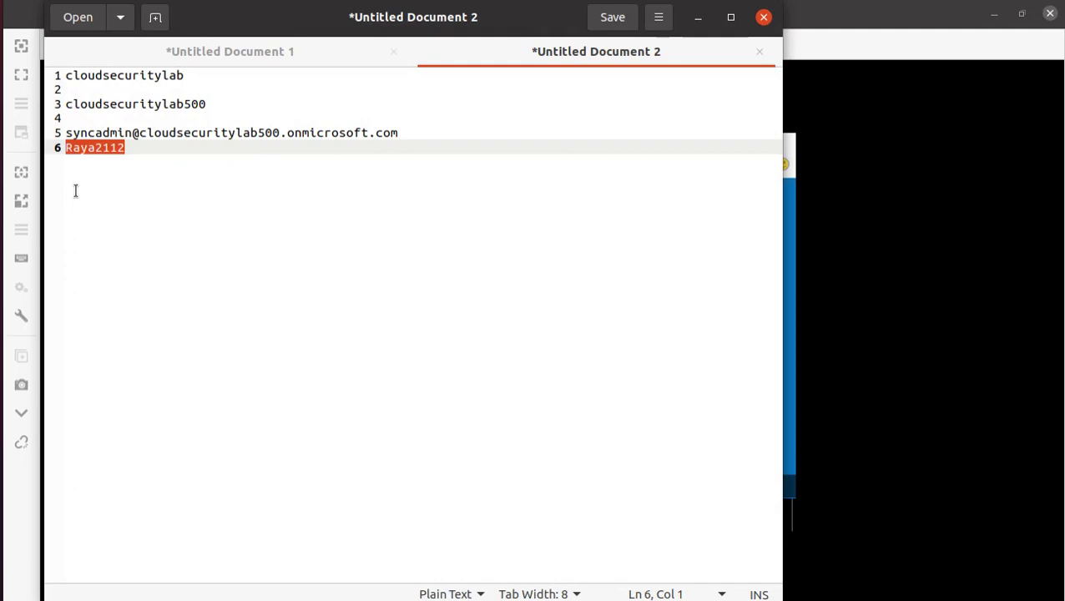
- Leave the gedit password notes and bring the adVM overview in the Azure portal to the front
{"action": "right_click", "coordinate": [91, 153]}
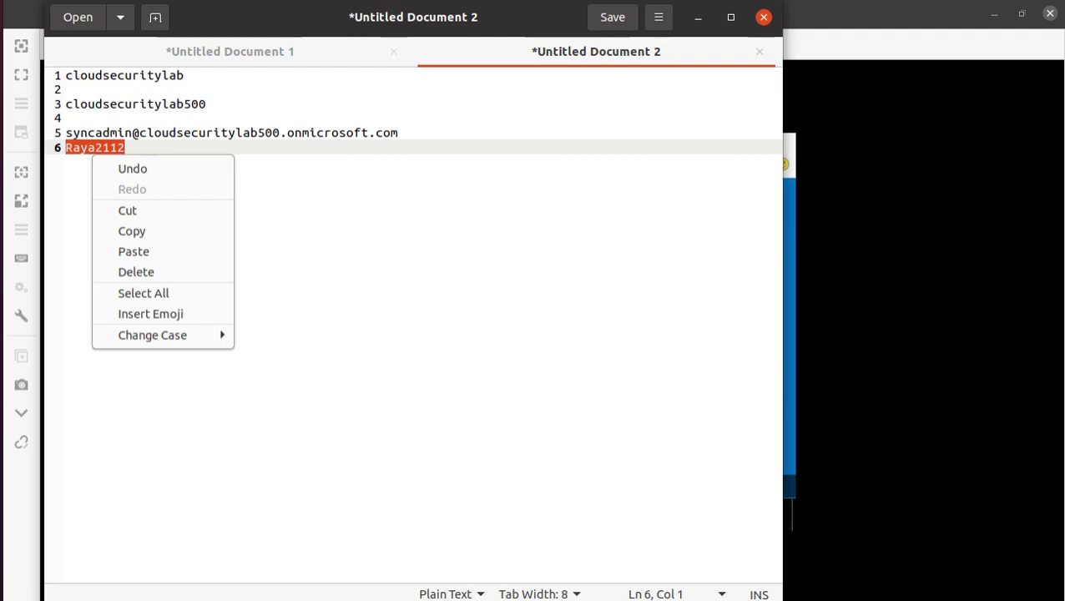
{"action": "left_click", "coordinate": [3, 90]}
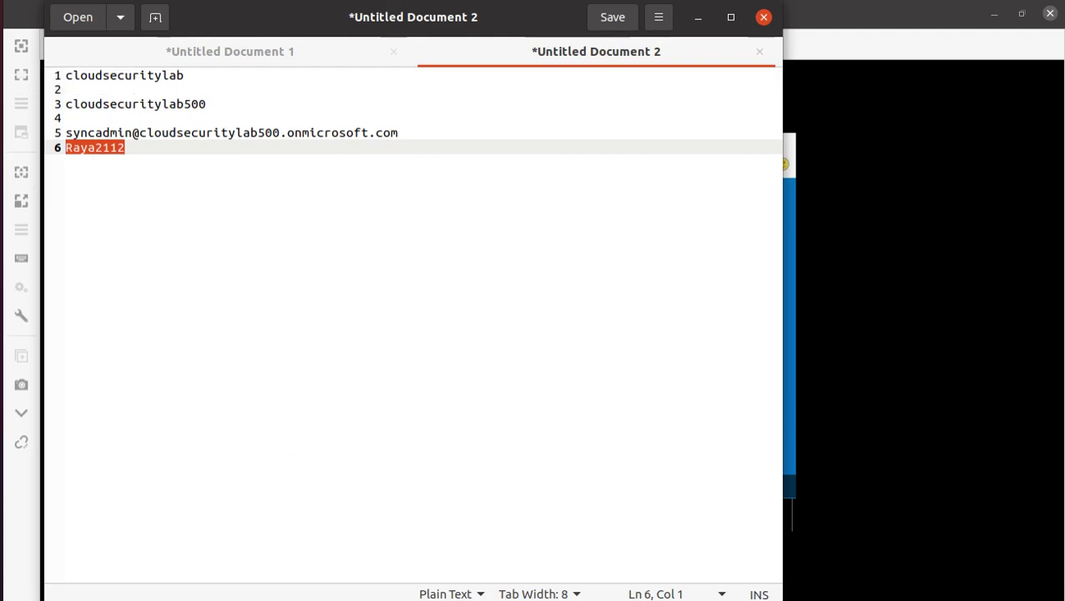
{"action": "left_click", "coordinate": [2, 84]}
{"action": "left_click", "coordinate": [211, 15]}
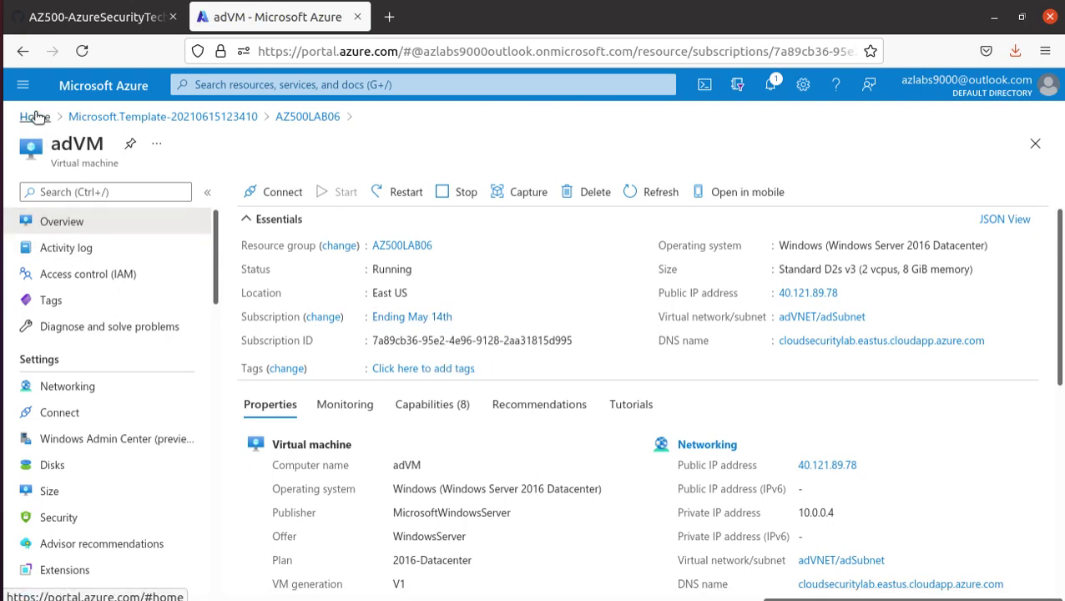
- Review the Directory + subscription settings and return to the Azure Home page
{"action": "left_click", "coordinate": [1053, 92]}
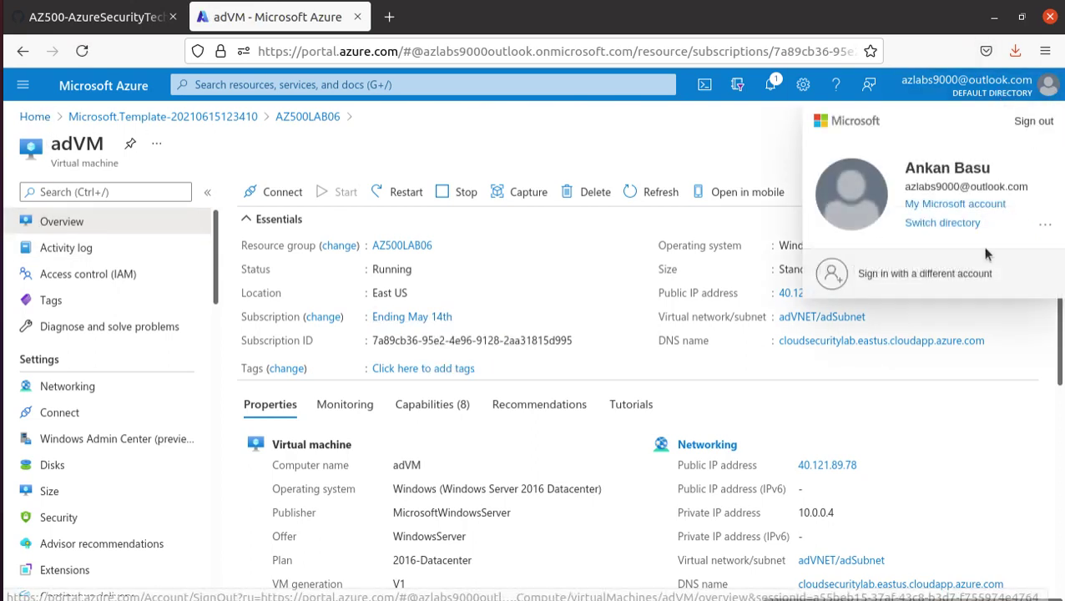
{"action": "left_click", "coordinate": [960, 222]}
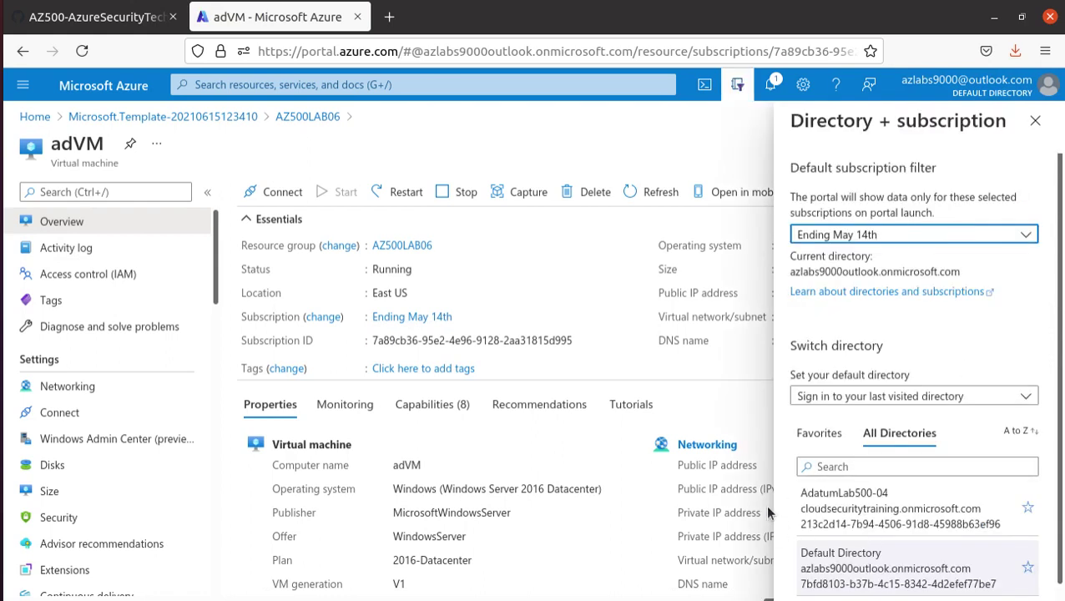
{"action": "scroll", "coordinate": [968, 480], "scroll_direction": "down", "scroll_amount": 1}
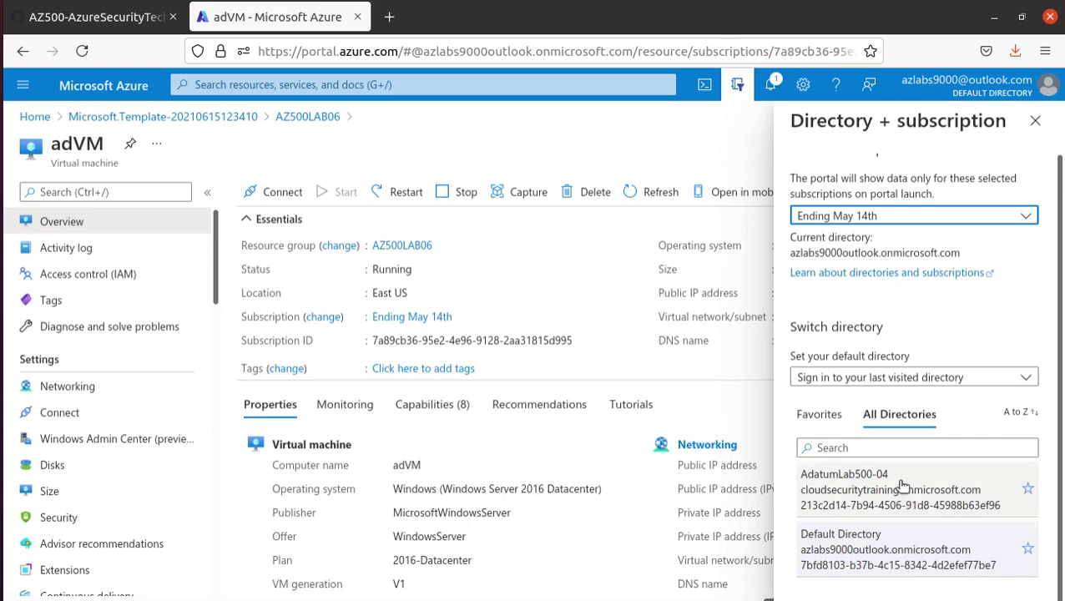
{"action": "scroll", "coordinate": [911, 522], "scroll_direction": "up", "scroll_amount": 1}
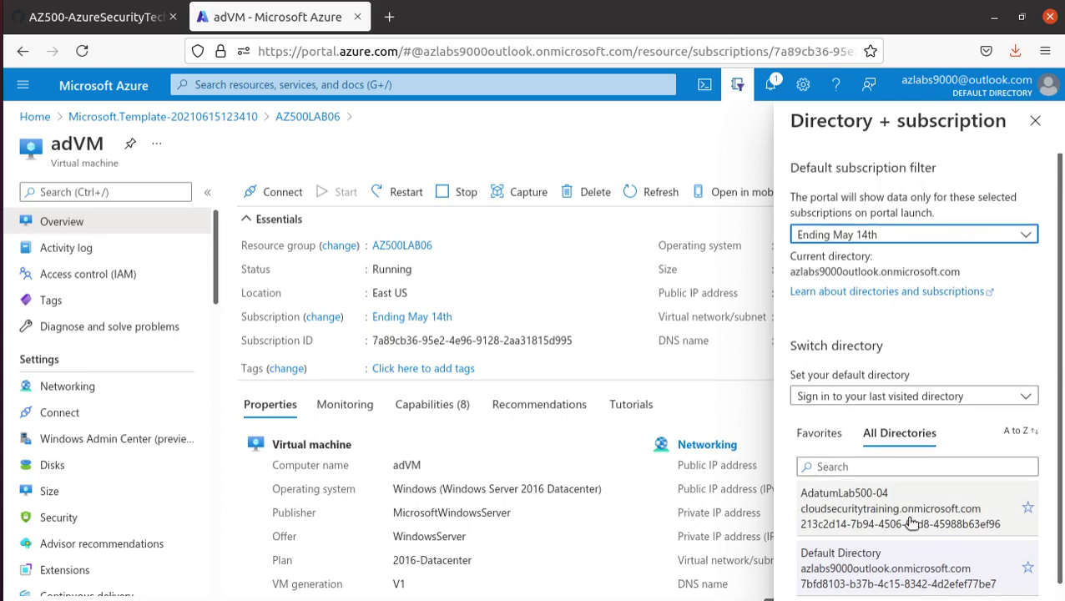
{"action": "left_click", "coordinate": [35, 117]}
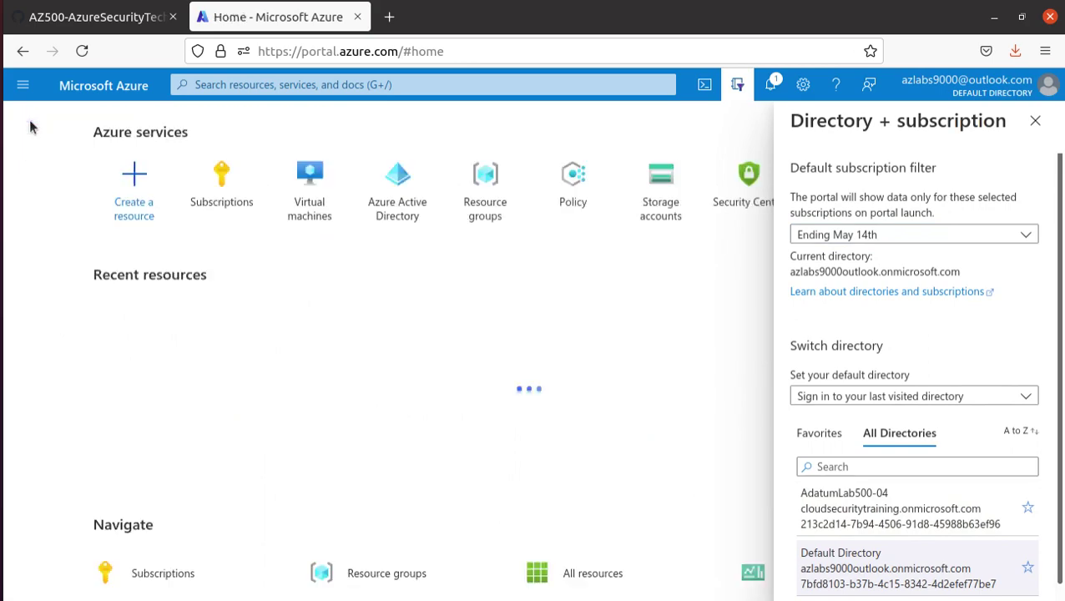
{"action": "left_click", "coordinate": [1034, 122]}
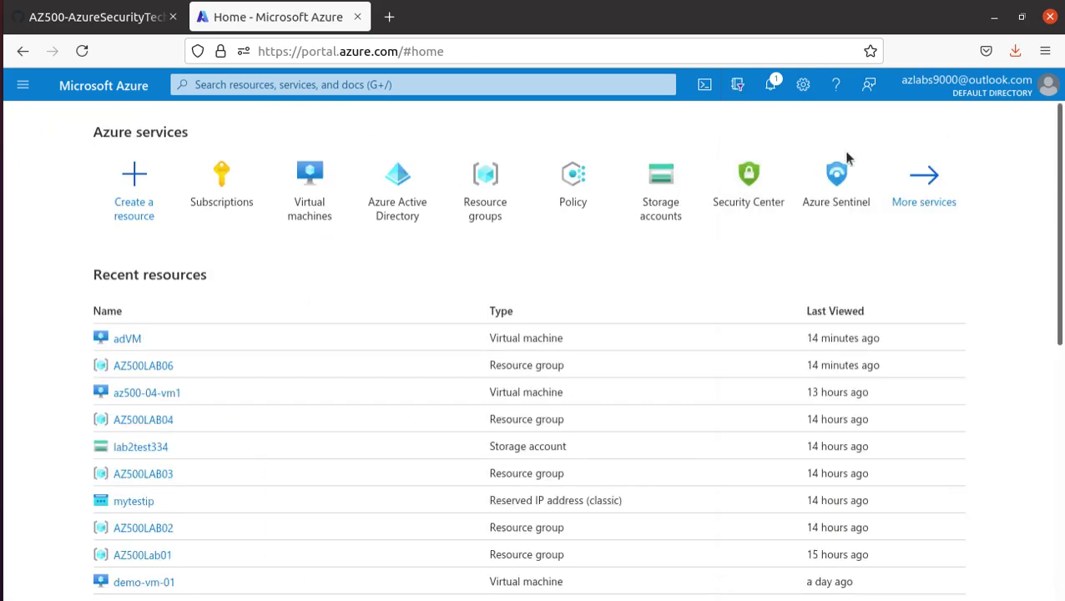
- Check the default directory list (AdatumLab500-04, Default Directory), then bring up the account menu
{"action": "left_click", "coordinate": [1012, 92]}
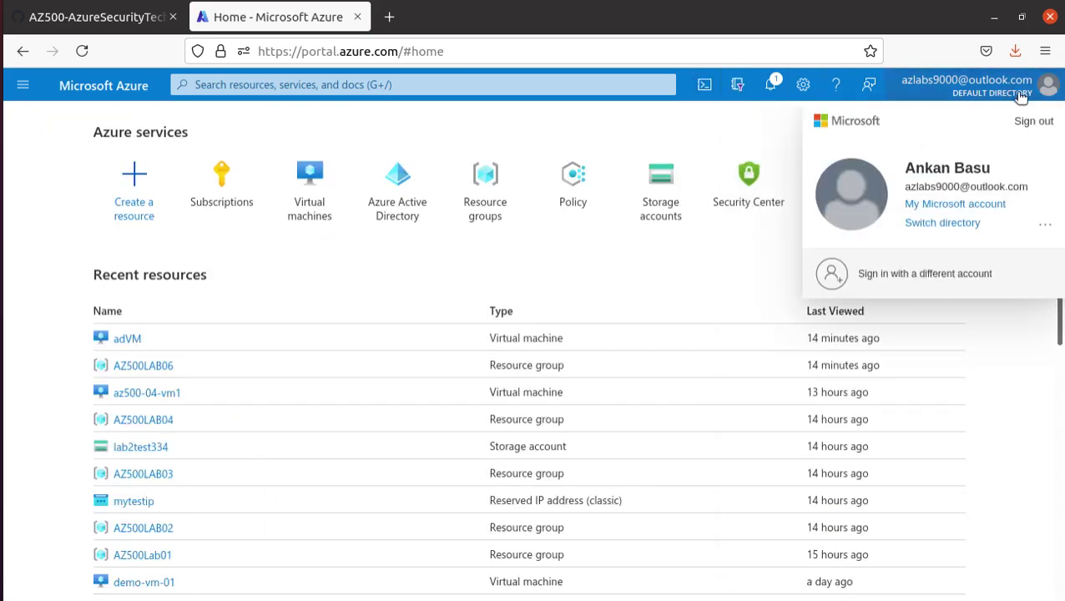
{"action": "left_click", "coordinate": [960, 222]}
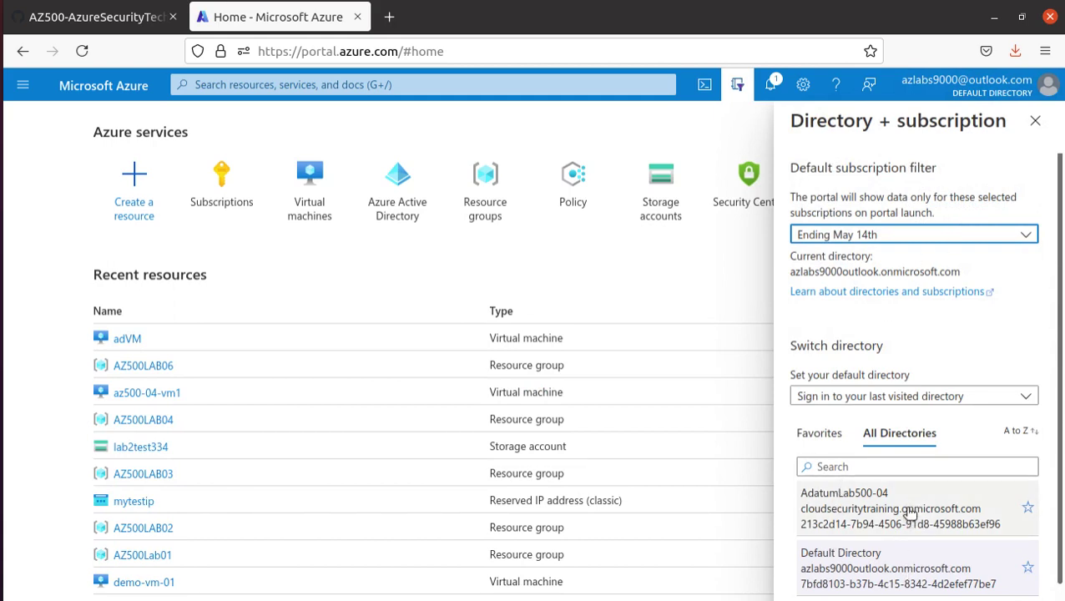
{"action": "left_click", "coordinate": [977, 394]}
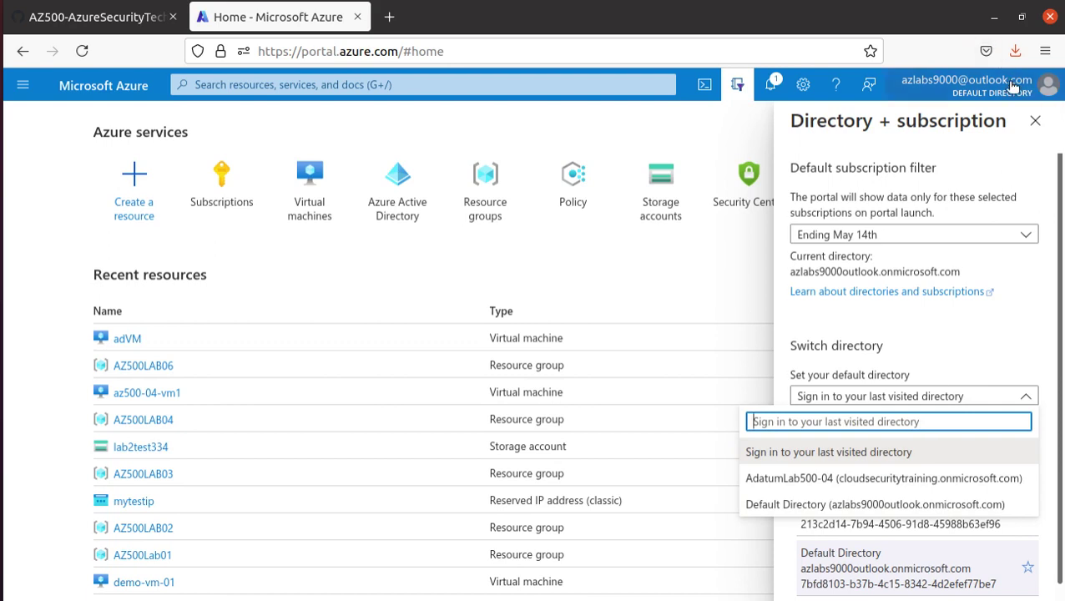
{"action": "left_click", "coordinate": [1053, 88]}
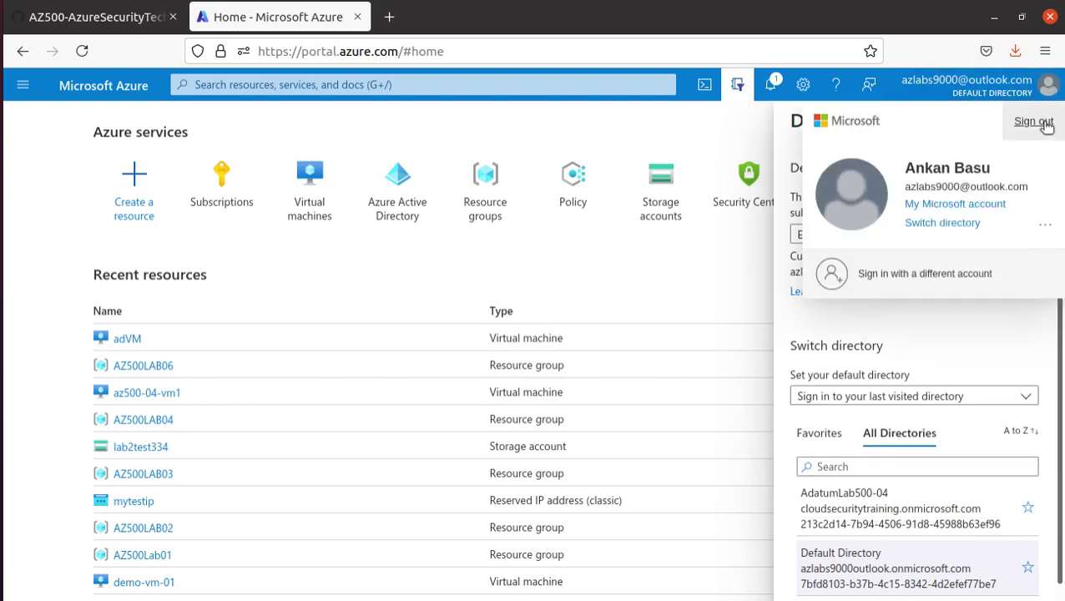
- Sign out, sign back in with the saved account, and dismiss the satisfaction survey
{"action": "left_click", "coordinate": [1036, 122]}
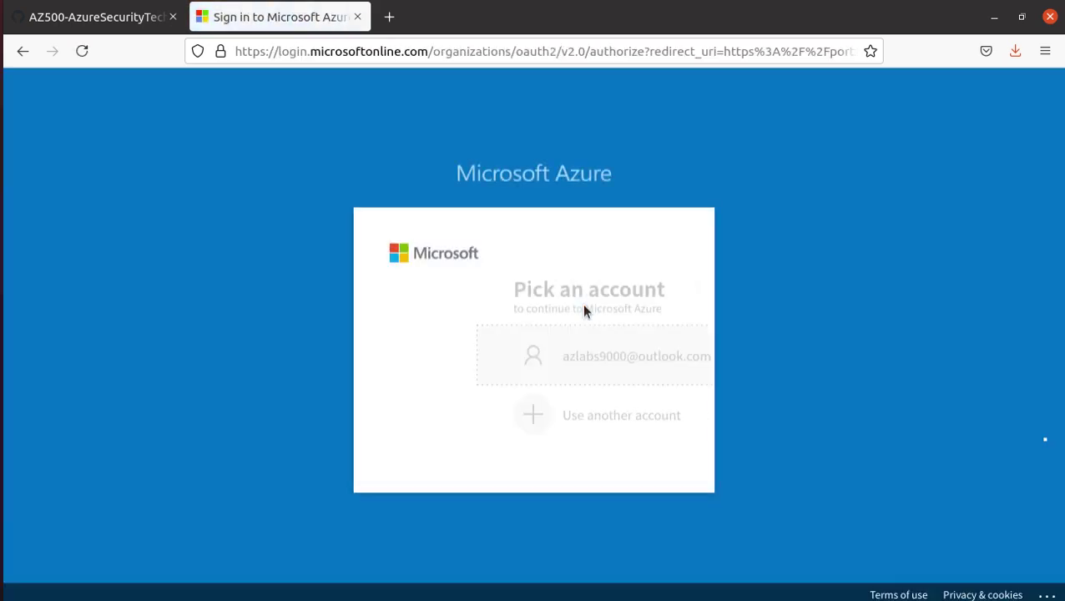
{"action": "left_click", "coordinate": [561, 336]}
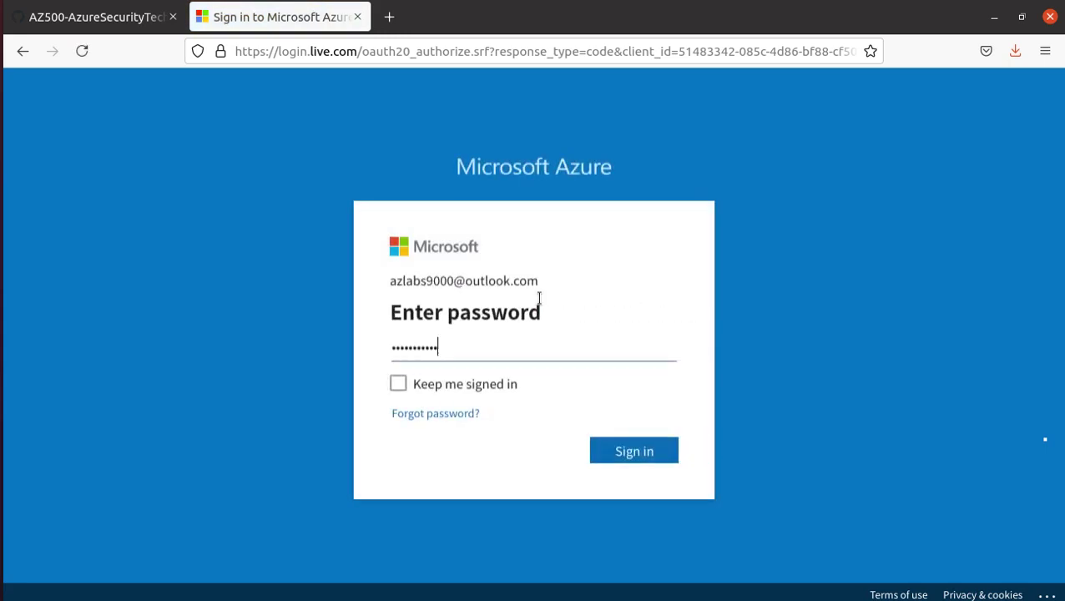
{"action": "left_click", "coordinate": [627, 447]}
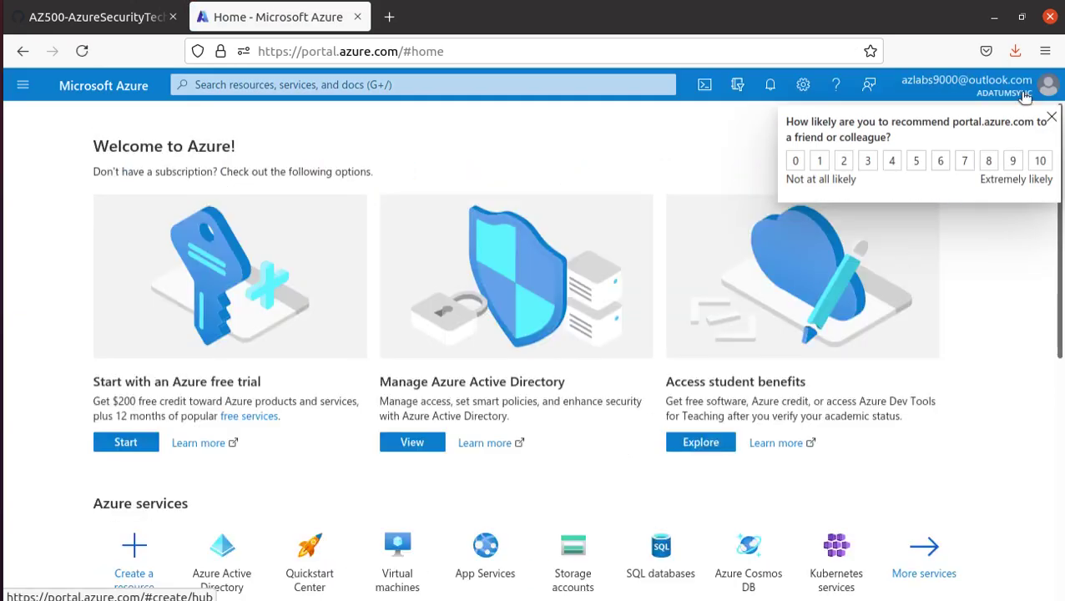
{"action": "left_click", "coordinate": [1051, 116]}
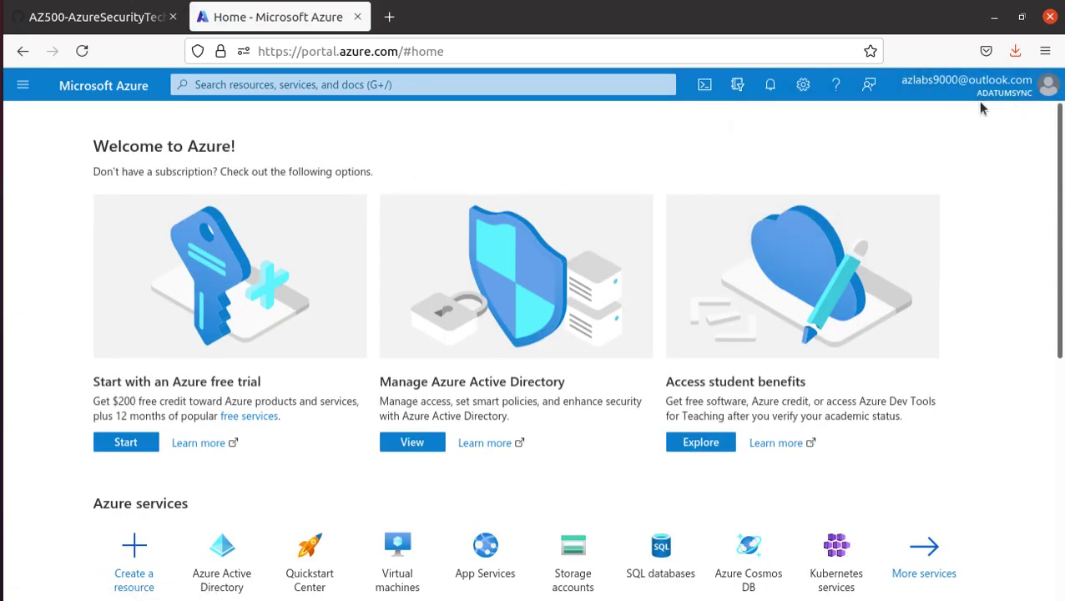
- Confirm the AdatumSync directory is active and open Azure Active Directory from recent services
{"action": "left_click", "coordinate": [1044, 98]}
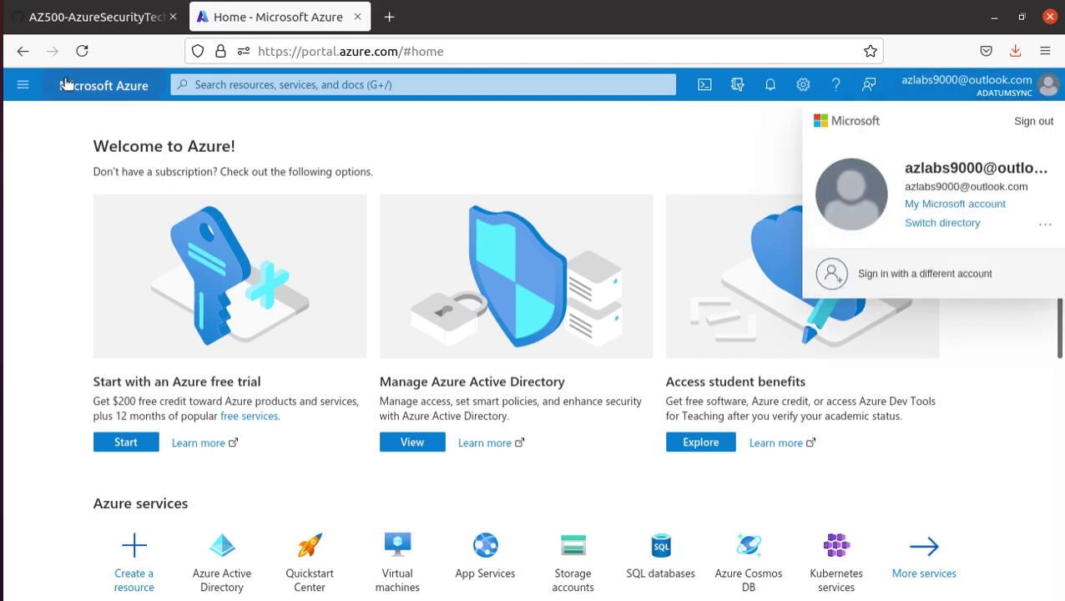
{"action": "left_click", "coordinate": [294, 51]}
{"action": "left_click", "coordinate": [43, 147]}
{"action": "left_click", "coordinate": [305, 75]}
{"action": "left_click", "coordinate": [222, 223]}
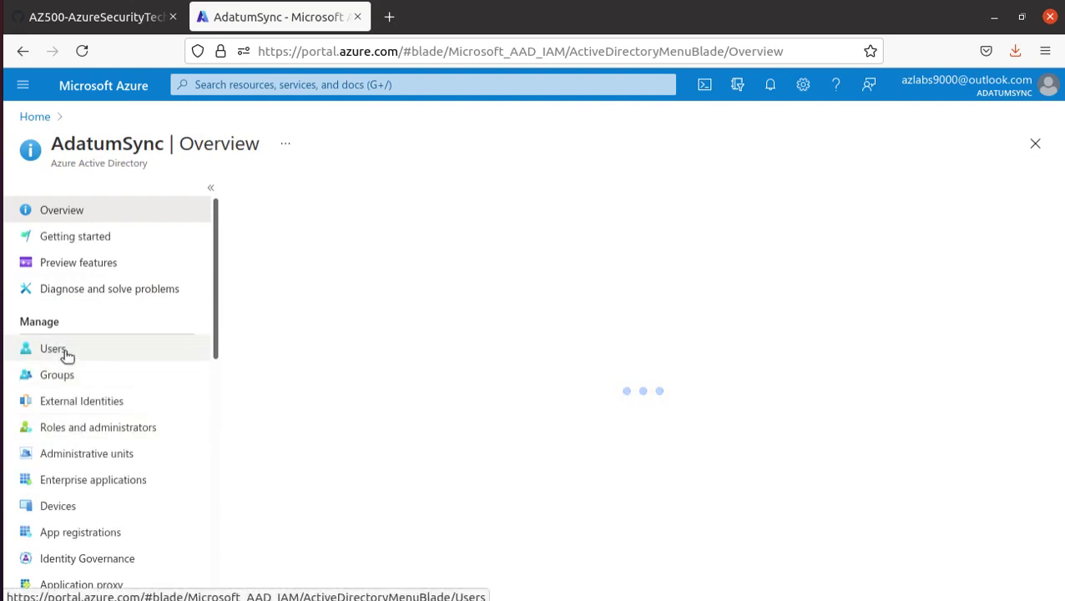
- Reset syncadmin's password, copy the temporary password, and return to the Remmina session
{"action": "left_click", "coordinate": [67, 354]}
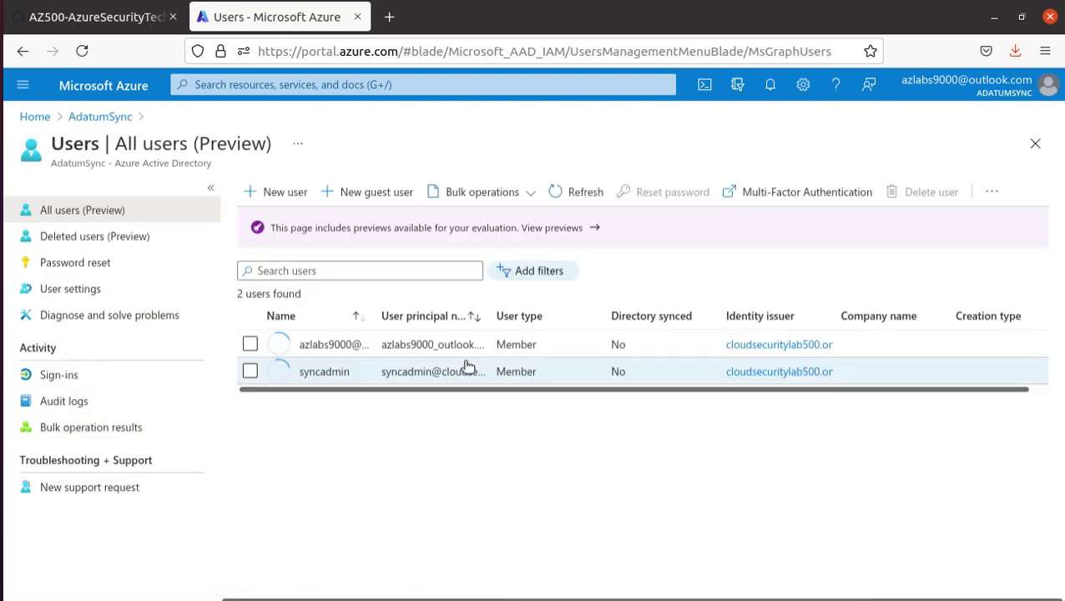
{"action": "left_click", "coordinate": [328, 372]}
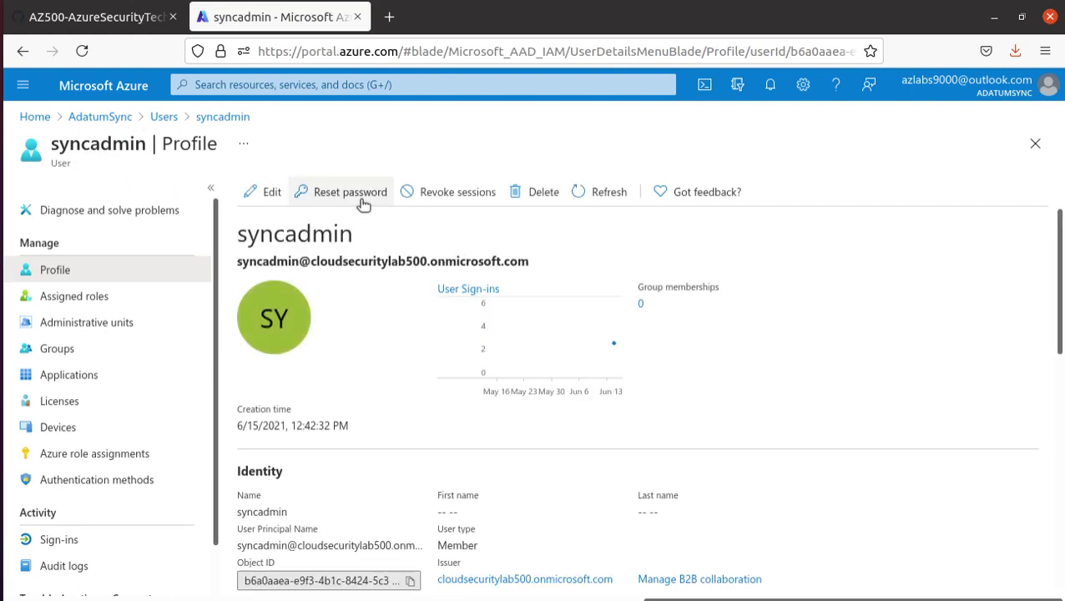
{"action": "left_click", "coordinate": [361, 200]}
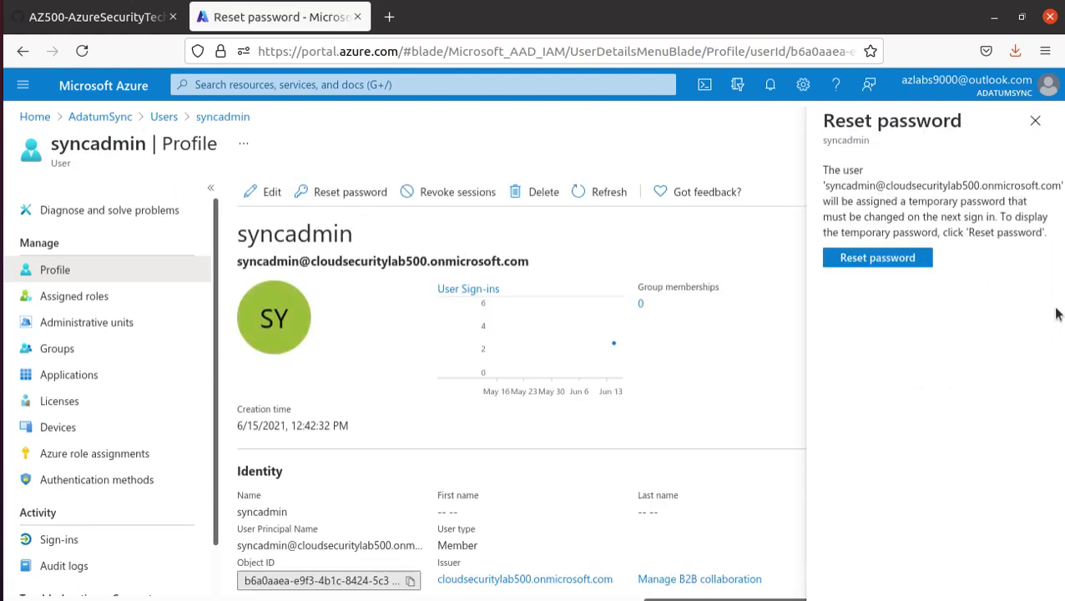
{"action": "left_click", "coordinate": [895, 259]}
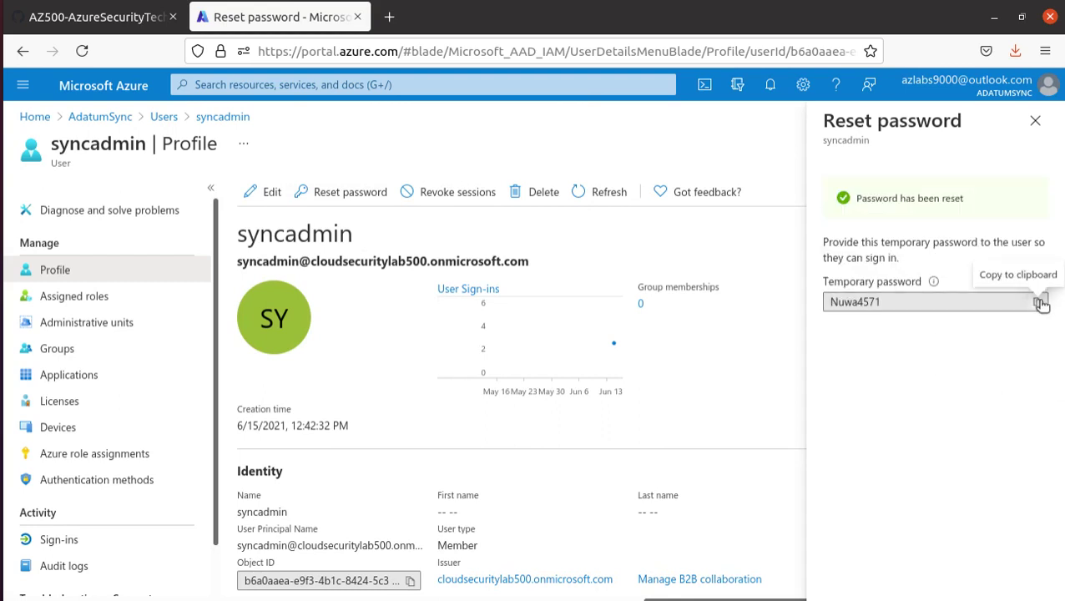
{"action": "left_click", "coordinate": [1039, 303]}
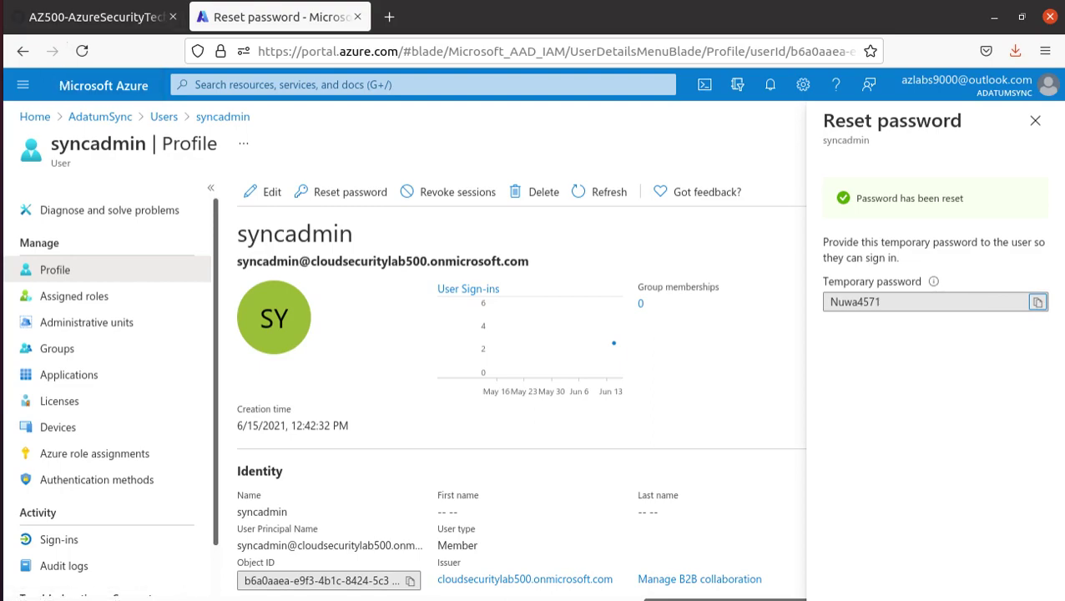
{"action": "left_click", "coordinate": [20, 416]}
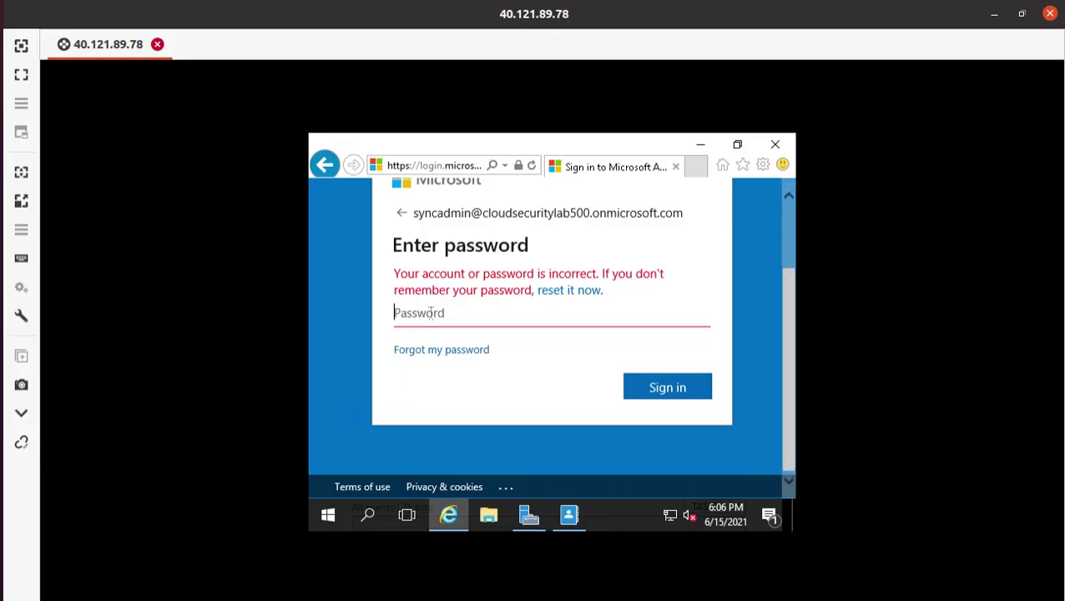
- Sign in as syncadmin on the VM with the pasted temporary password, declining to save it
{"action": "right_click", "coordinate": [432, 317]}
{"action": "left_click", "coordinate": [412, 313]}
{"action": "key", "text": "ctrl+v"}
{"action": "left_click", "coordinate": [679, 392]}
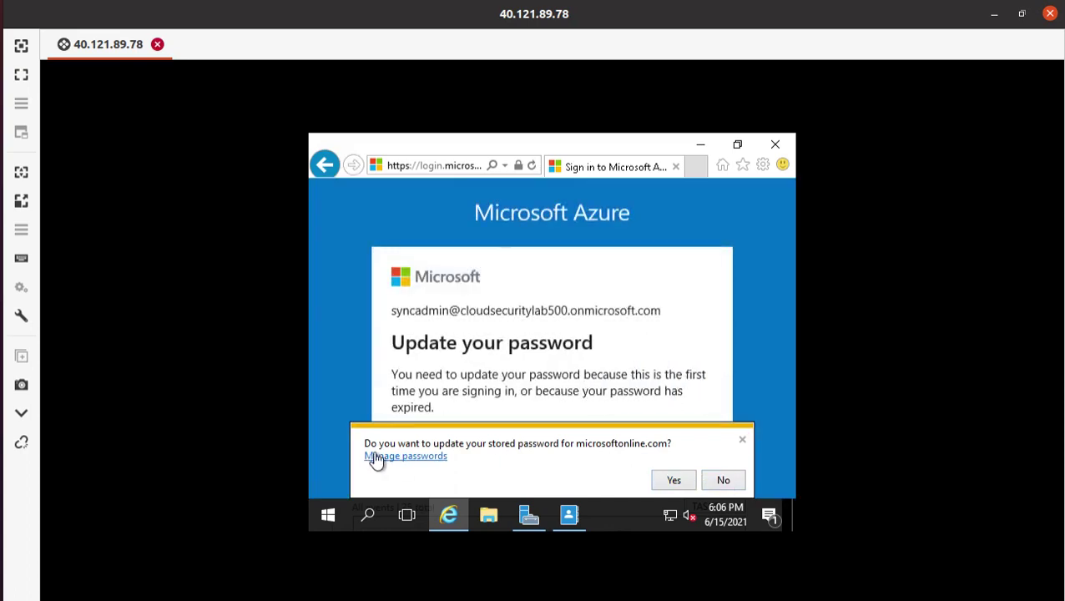
{"action": "left_click", "coordinate": [723, 481]}
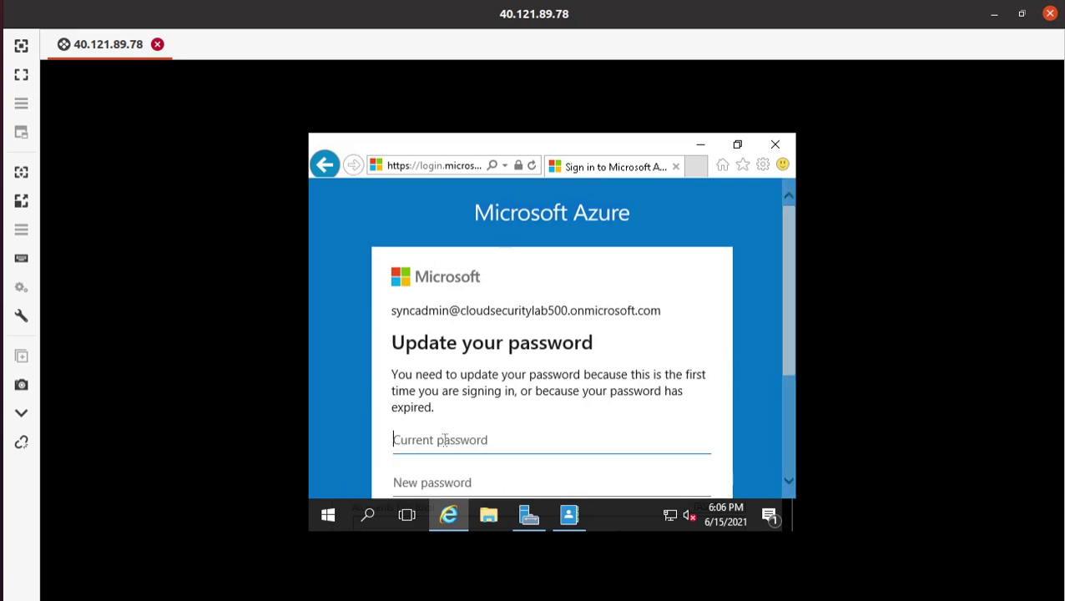
- Paste the temporary password as the current password on Update your password, then switch to gedit
{"action": "right_click", "coordinate": [434, 437]}
{"action": "left_click", "coordinate": [414, 427]}
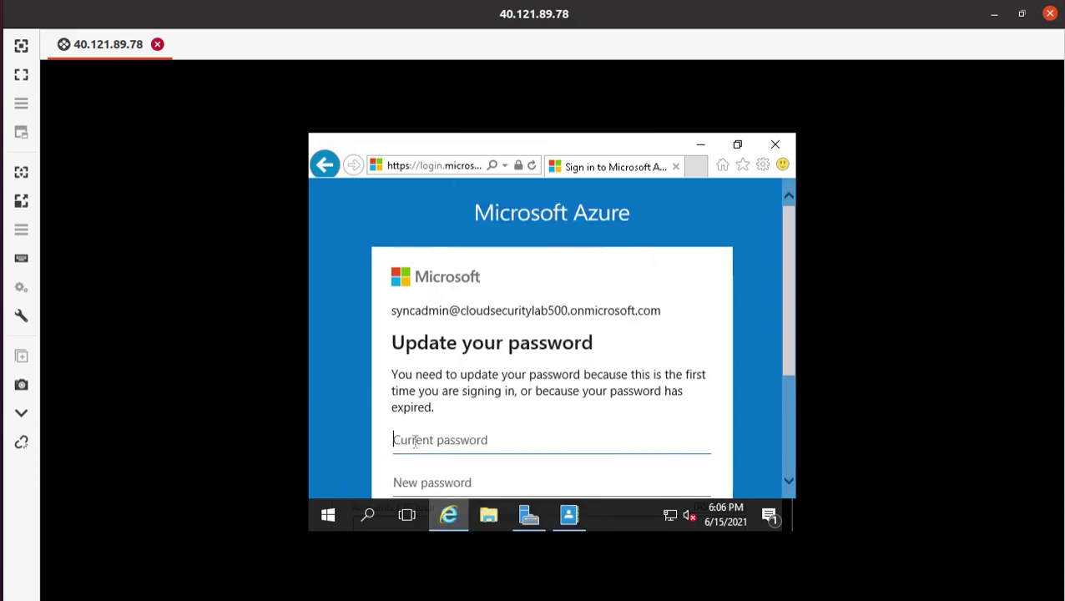
{"action": "key", "text": "ctrl+v"}
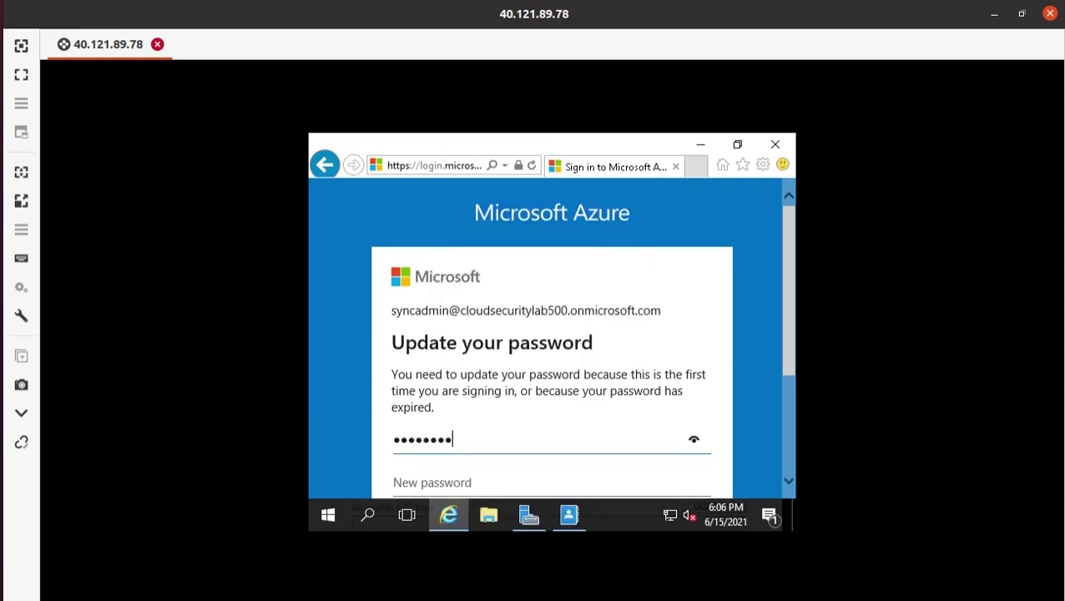
{"action": "key", "text": "alt+Tab"}
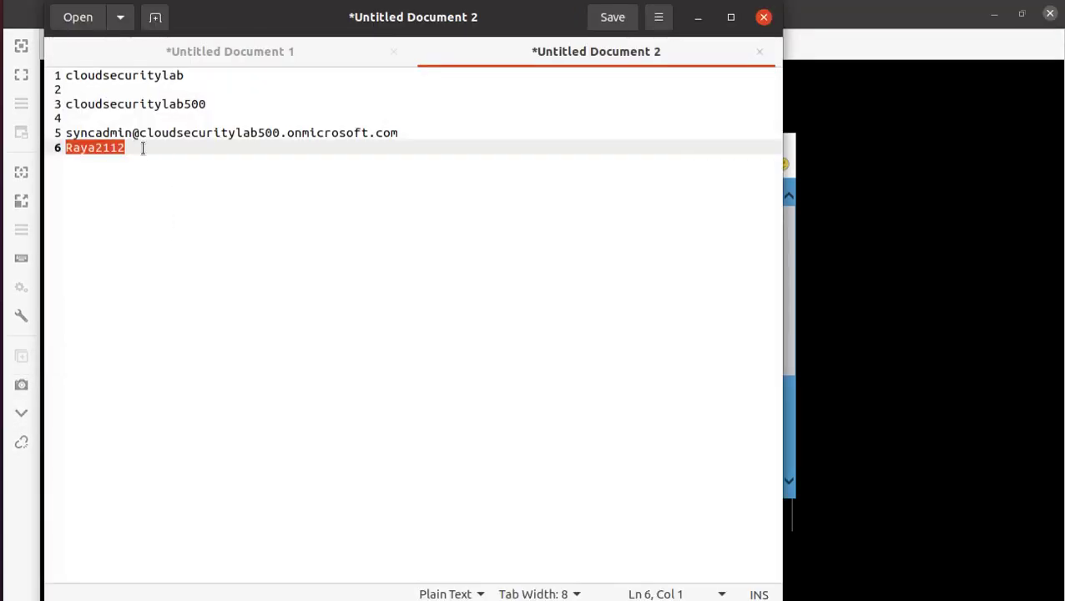
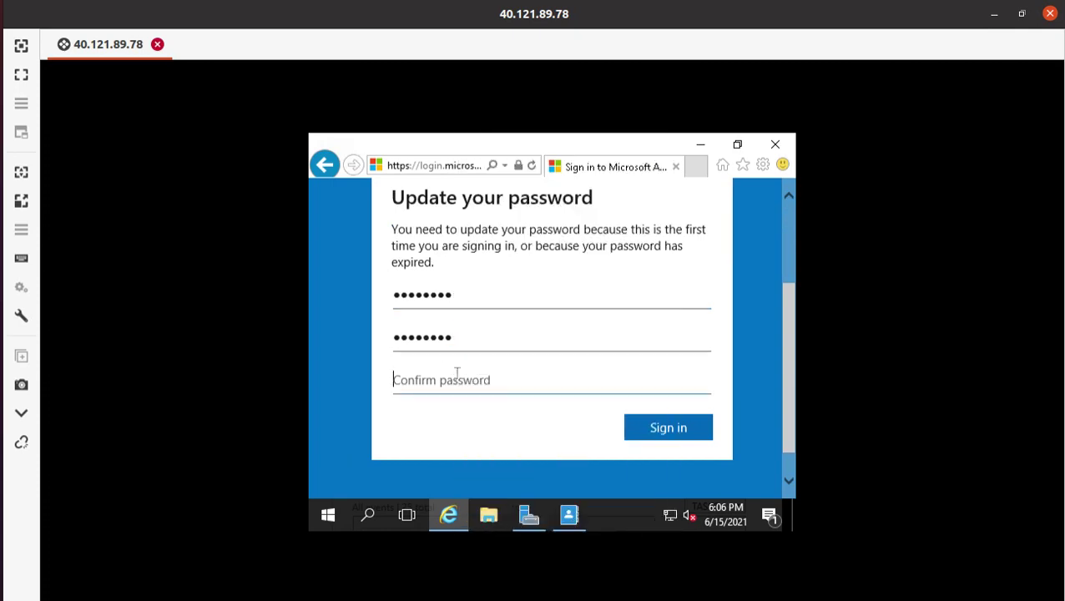
- Paste the new password into Confirm password, submit it, and choose Yes to stay signed in
{"action": "key", "text": "ctrl+v"}
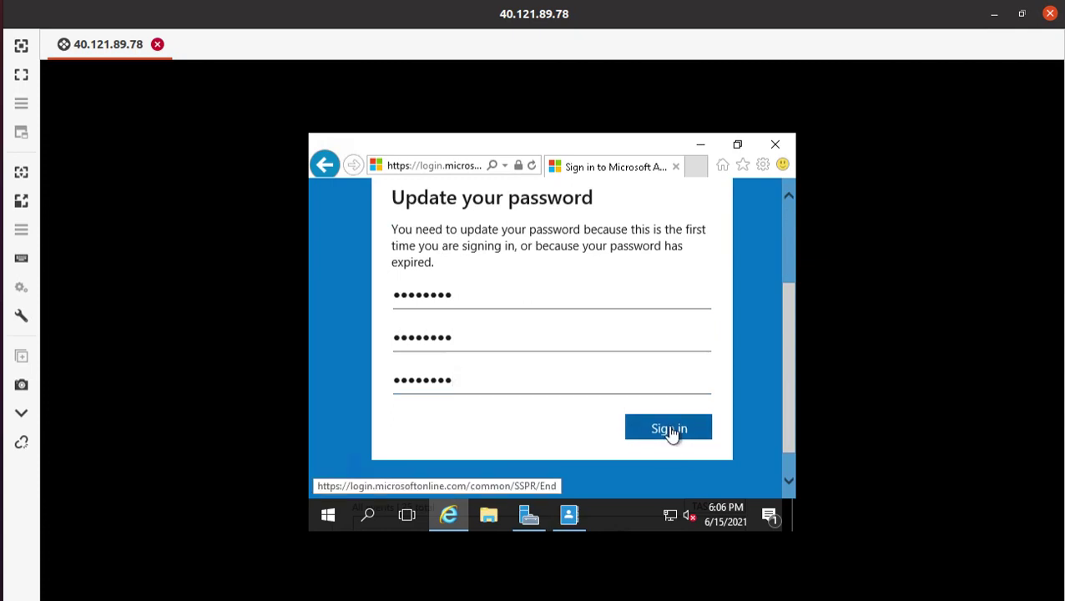
{"action": "left_click", "coordinate": [673, 431]}
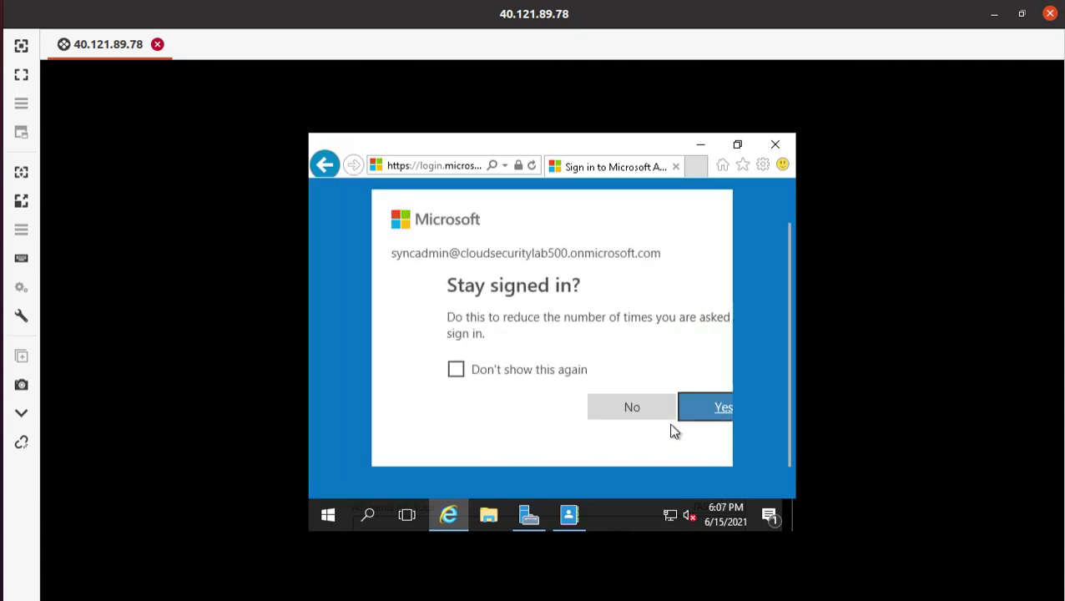
{"action": "left_click", "coordinate": [667, 407]}
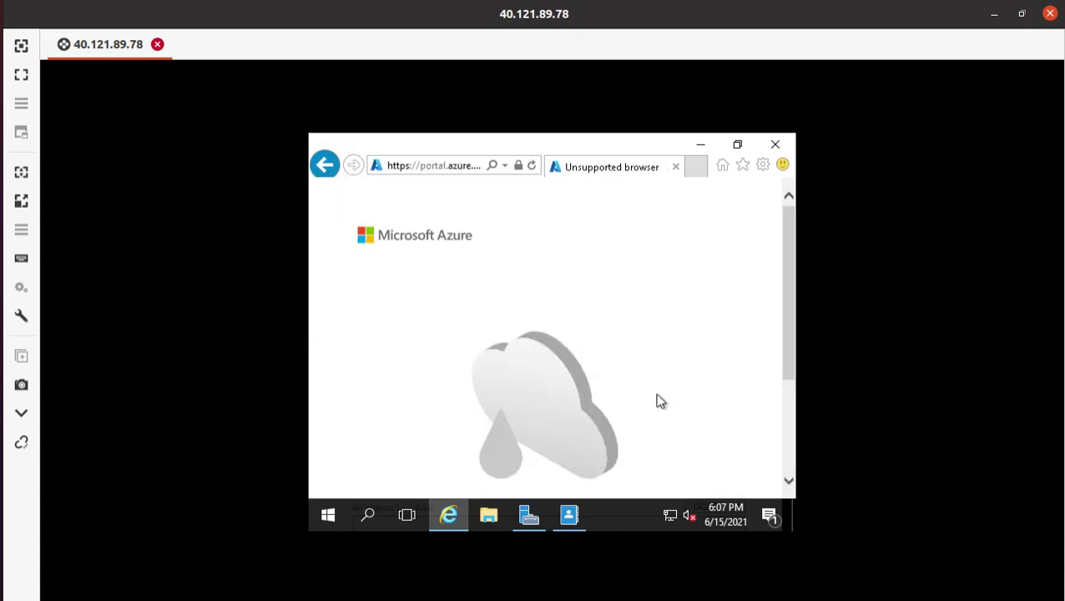
- Reload the Azure portal address from Internet Explorer's address bar
{"action": "left_click", "coordinate": [421, 166]}
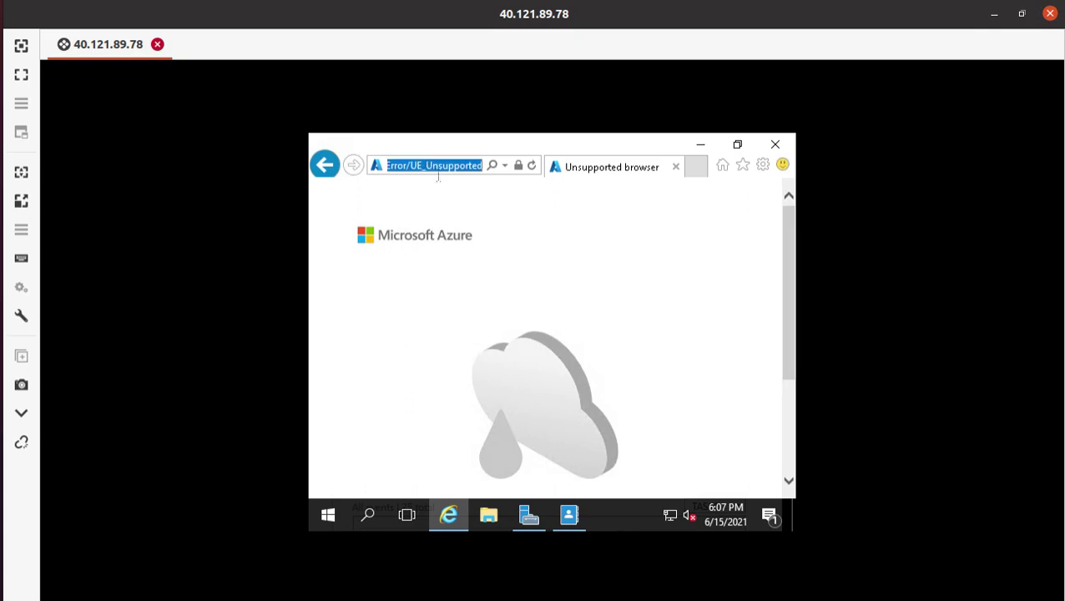
{"action": "left_click", "coordinate": [455, 166]}
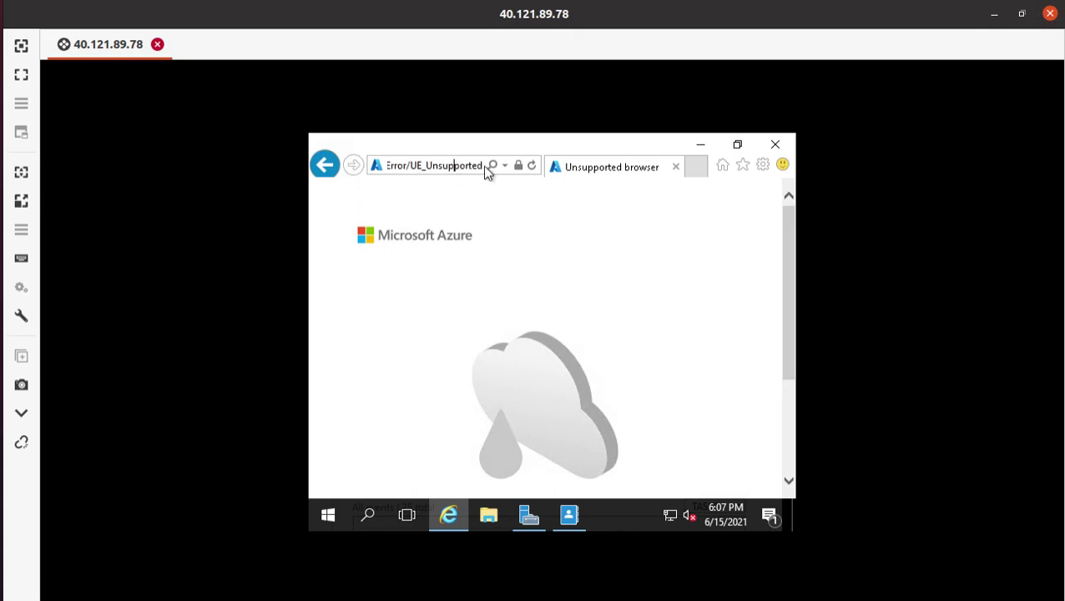
{"action": "left_click_drag", "start_coordinate": [460, 167], "coordinate": [300, 159]}
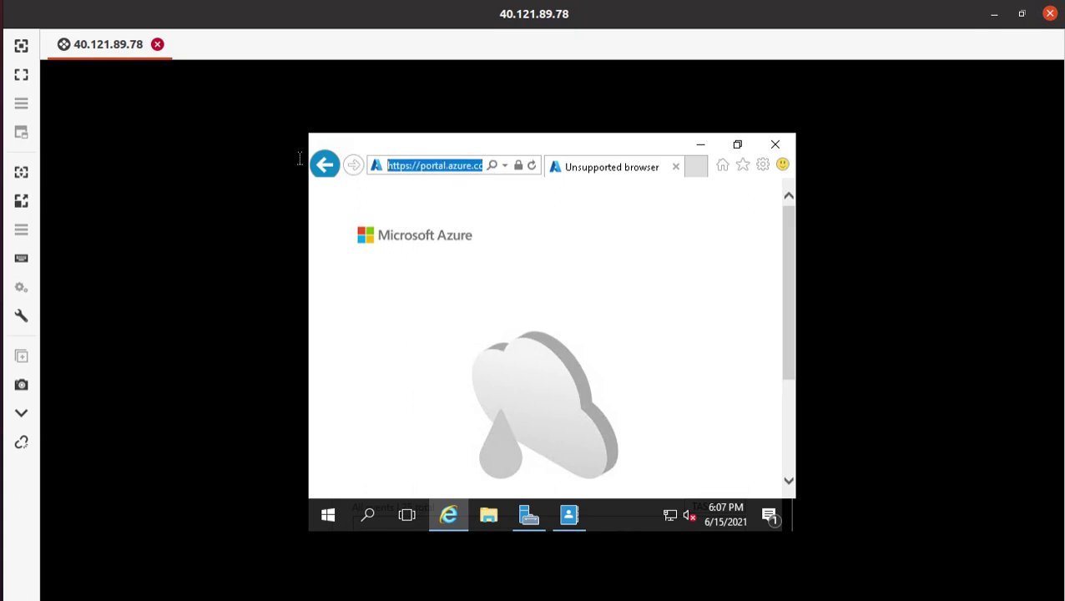
{"action": "left_click", "coordinate": [486, 188]}
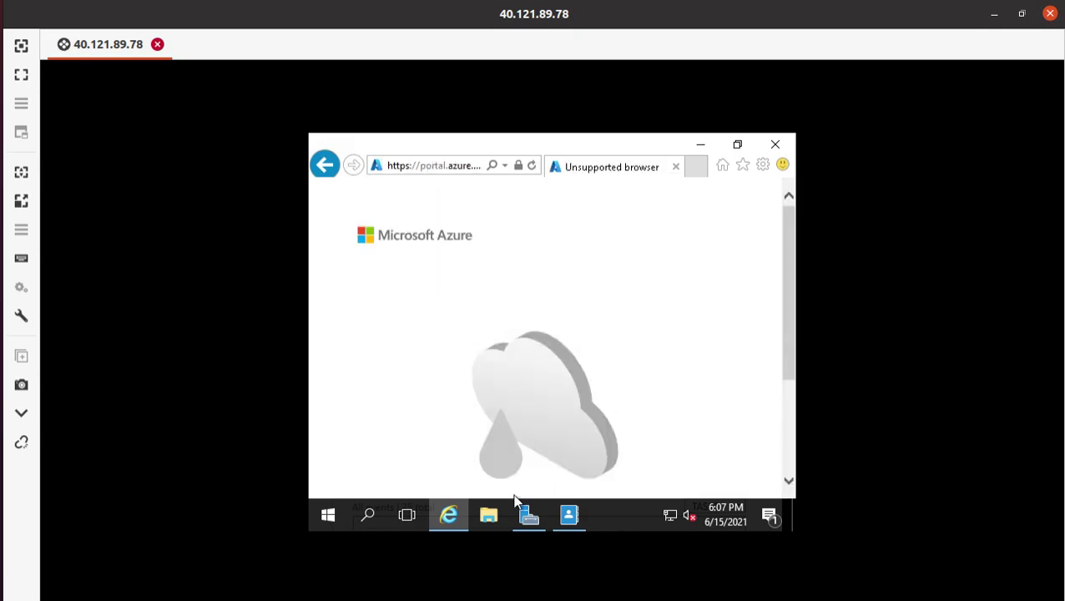
- Review the unsupported-browser notice, then bring up the Windows Start menu
{"action": "left_click", "coordinate": [447, 164]}
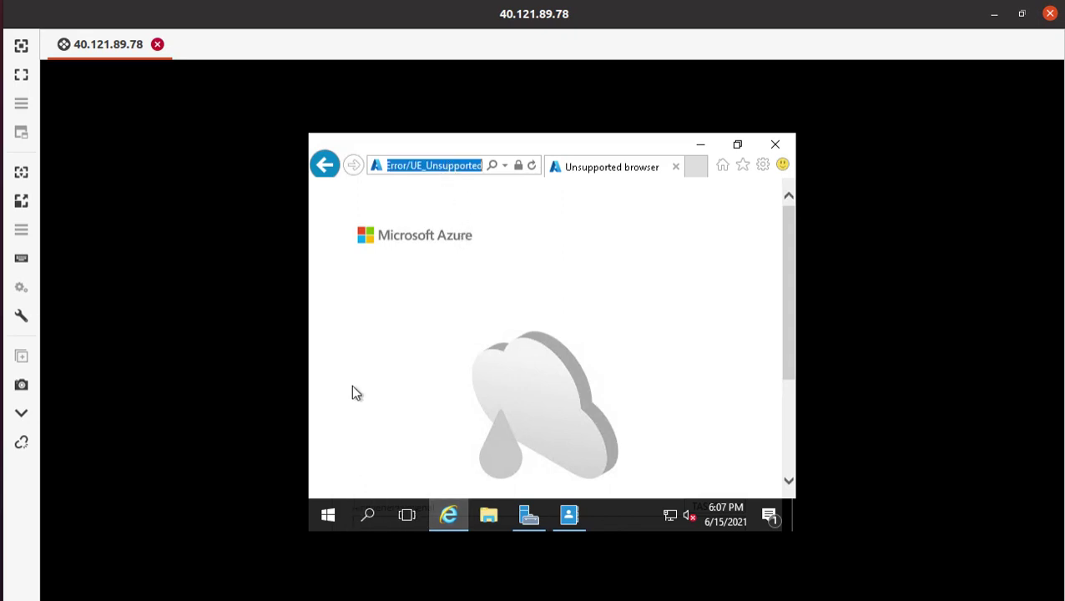
{"action": "scroll", "coordinate": [352, 390], "scroll_direction": "down", "scroll_amount": 4}
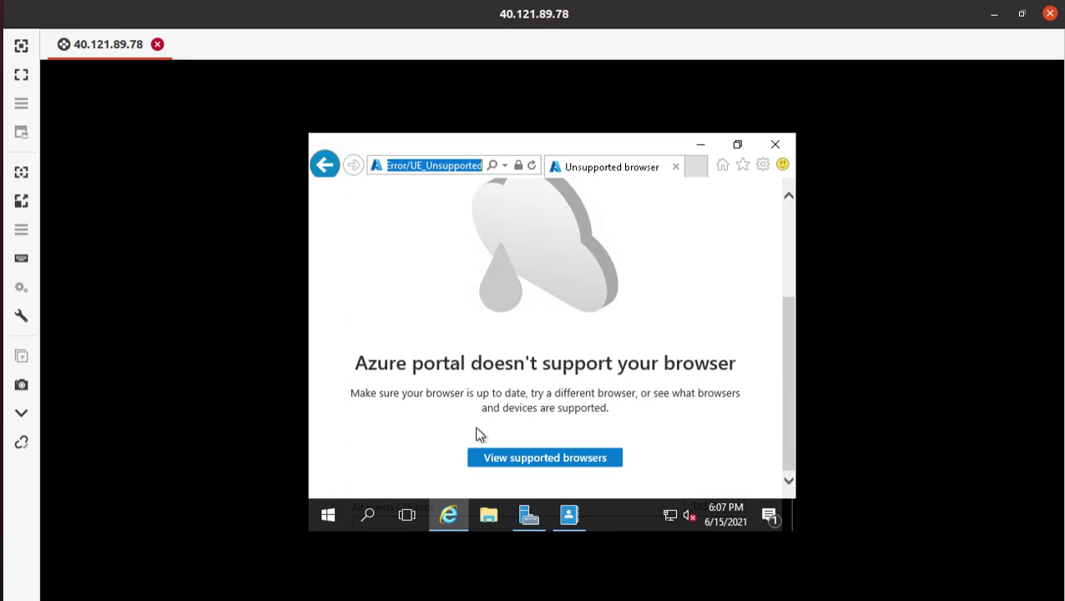
{"action": "scroll", "coordinate": [480, 434], "scroll_direction": "up", "scroll_amount": 3}
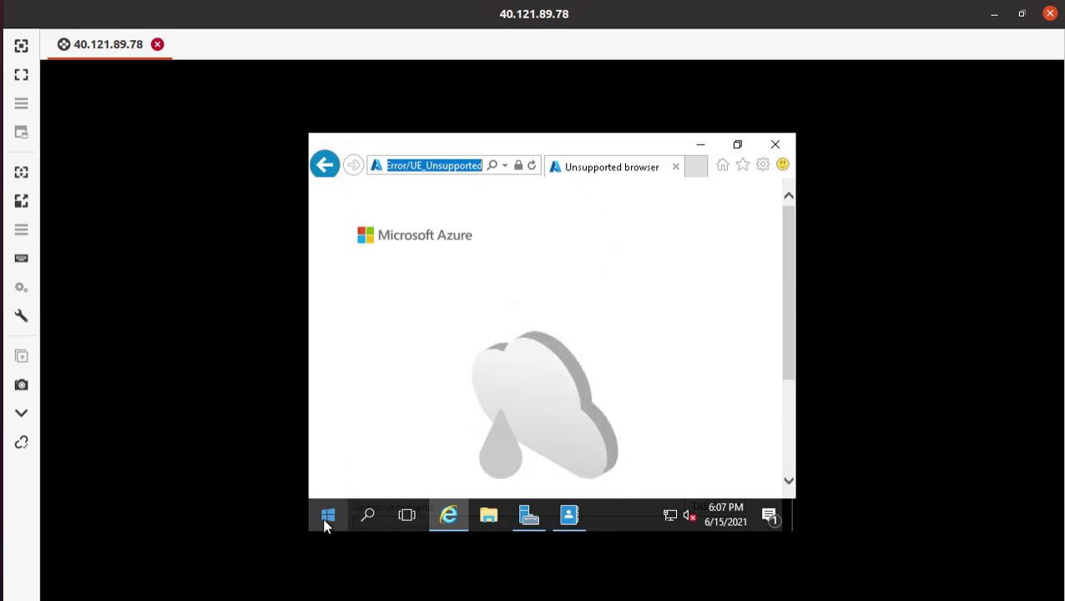
{"action": "left_click", "coordinate": [489, 517]}
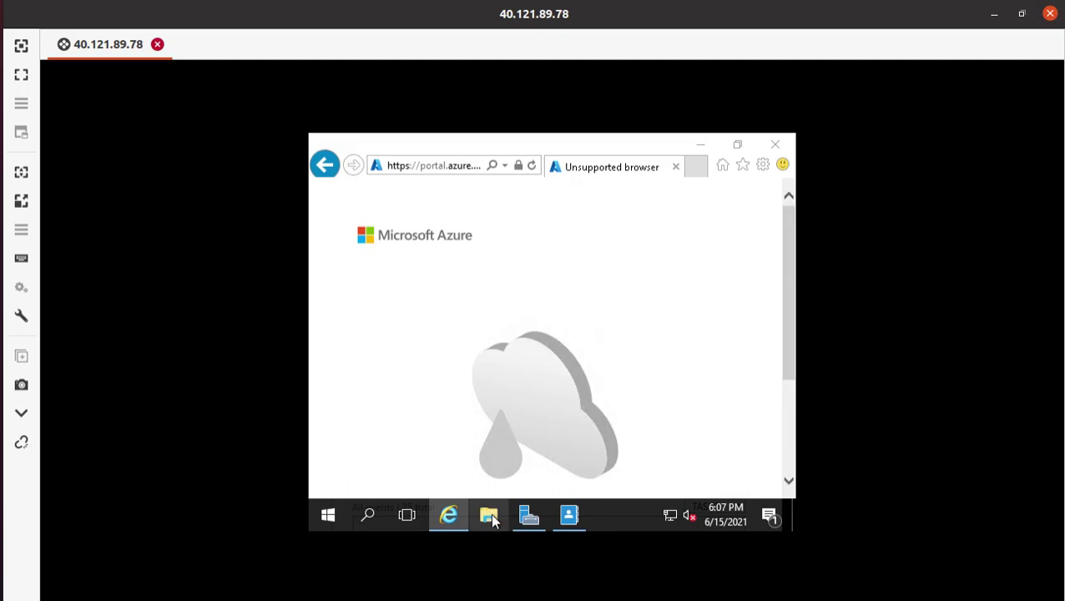
{"action": "left_click", "coordinate": [328, 516]}
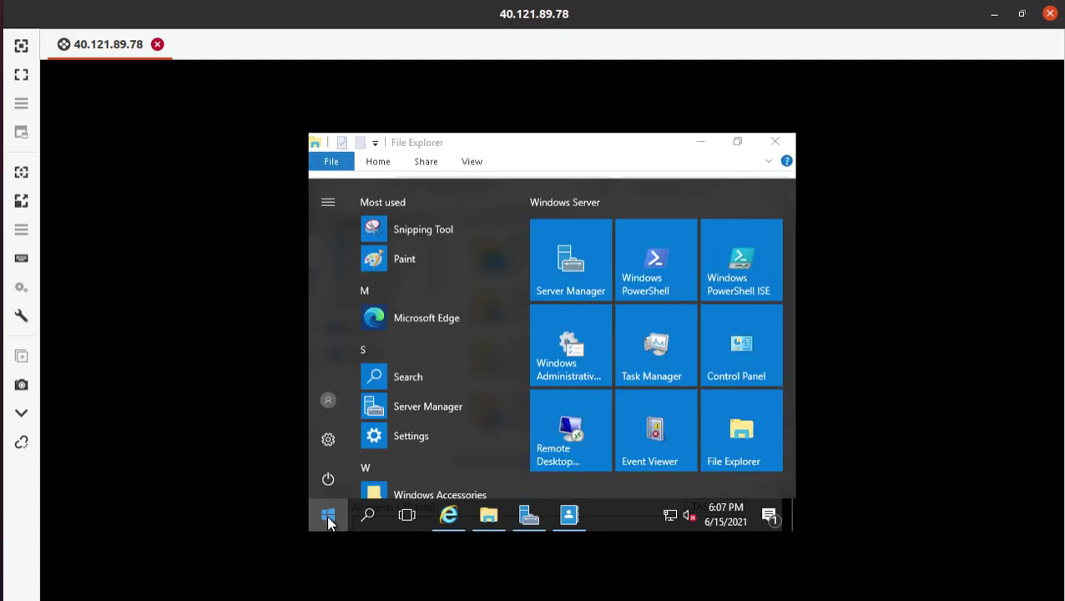
- Launch Microsoft Edge, complete its first-run setup, and dismiss the browser sign-in prompt
{"action": "left_click", "coordinate": [446, 326]}
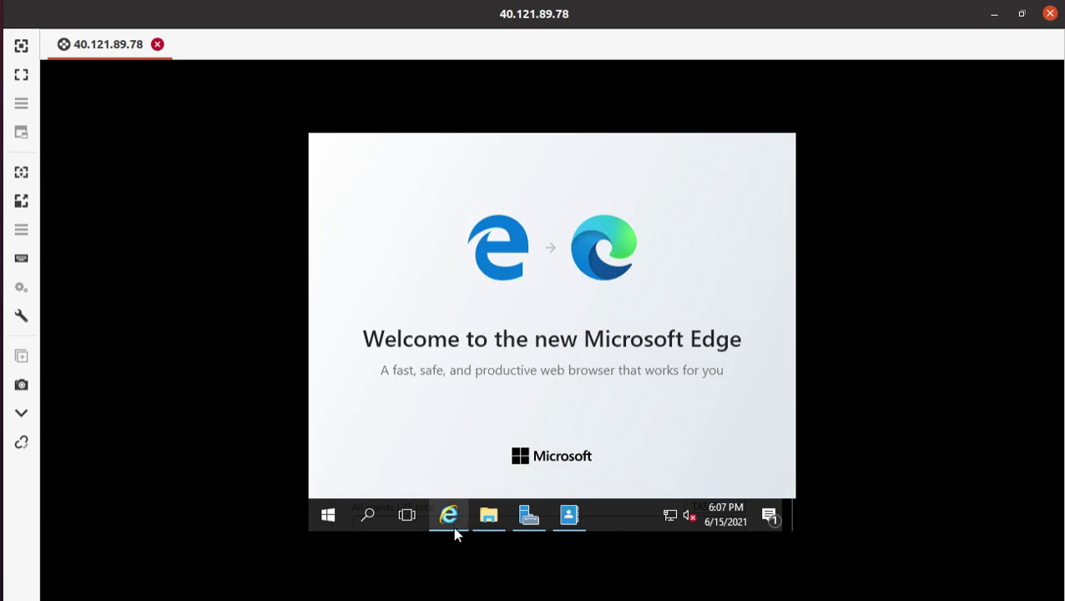
{"action": "mouse_move", "coordinate": [453, 526]}
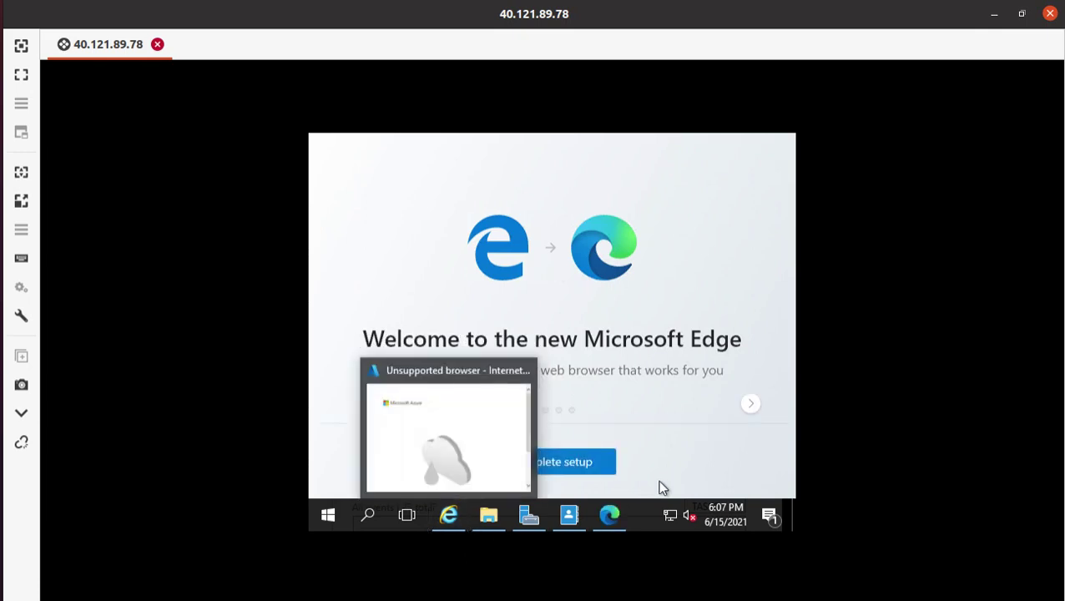
{"action": "left_click", "coordinate": [576, 462]}
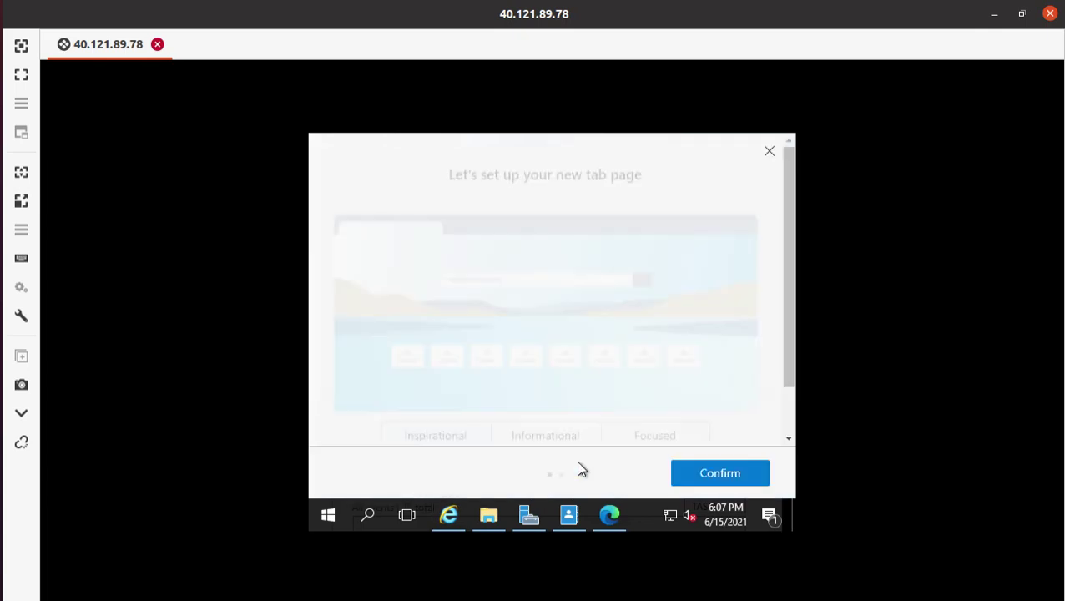
{"action": "left_click", "coordinate": [750, 473]}
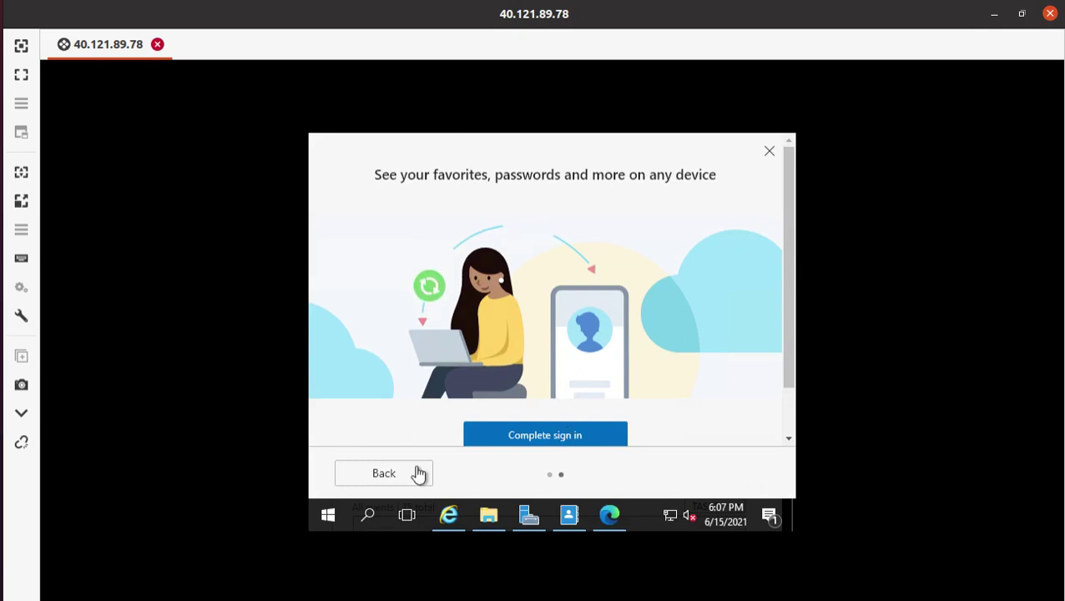
{"action": "left_click", "coordinate": [767, 154]}
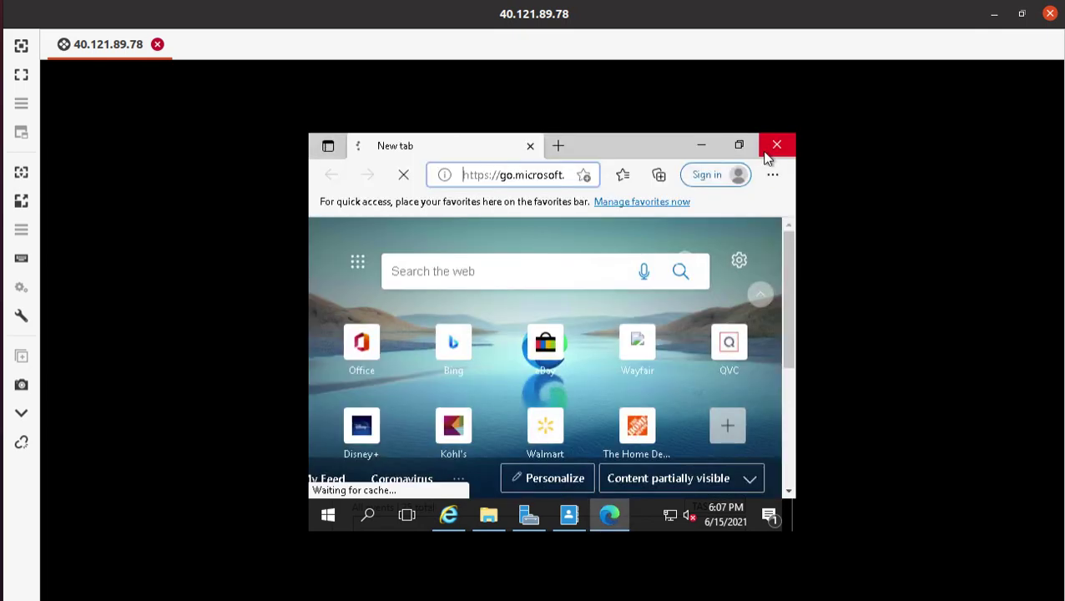
- Navigate Edge to portal.azure.com
{"action": "left_click", "coordinate": [533, 176]}
{"action": "left_click", "coordinate": [533, 176]}
{"action": "triple_click", "coordinate": [552, 180]}
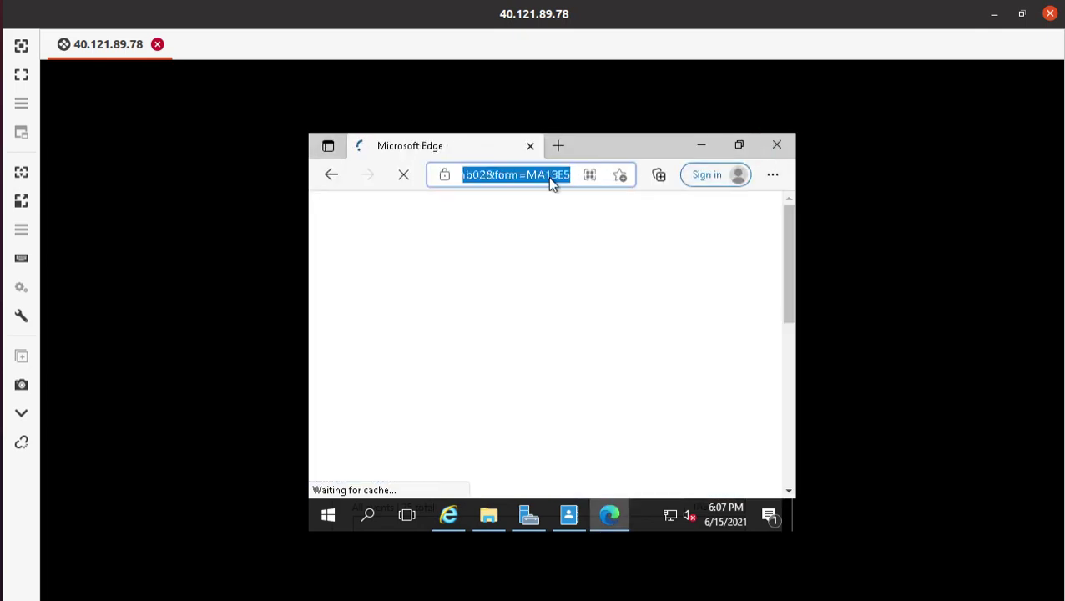
{"action": "type", "text": "p"}
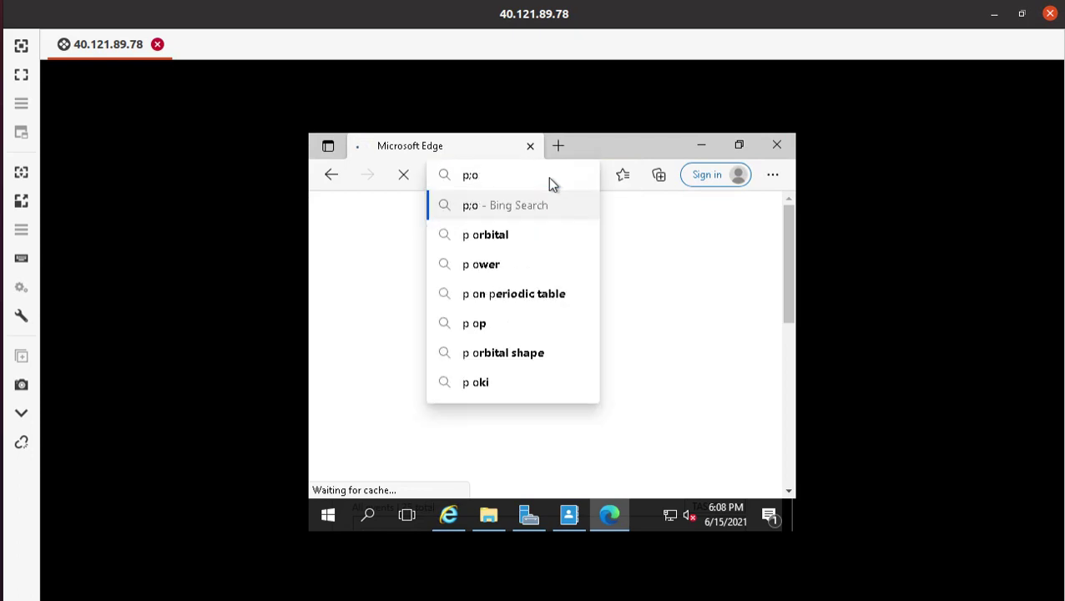
{"action": "type", "text": "ort"}
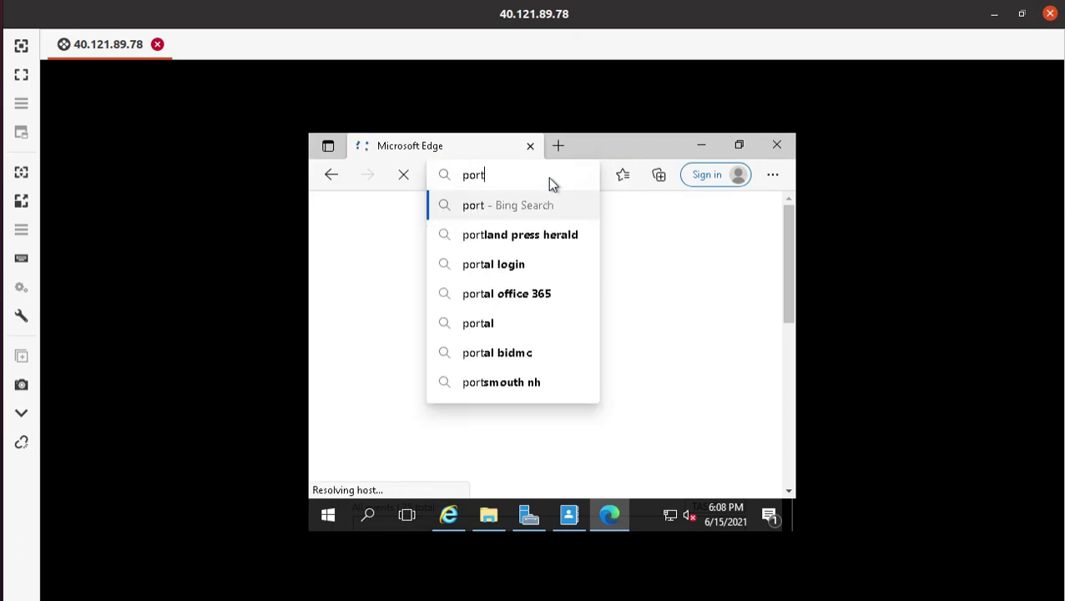
{"action": "type", "text": "al."}
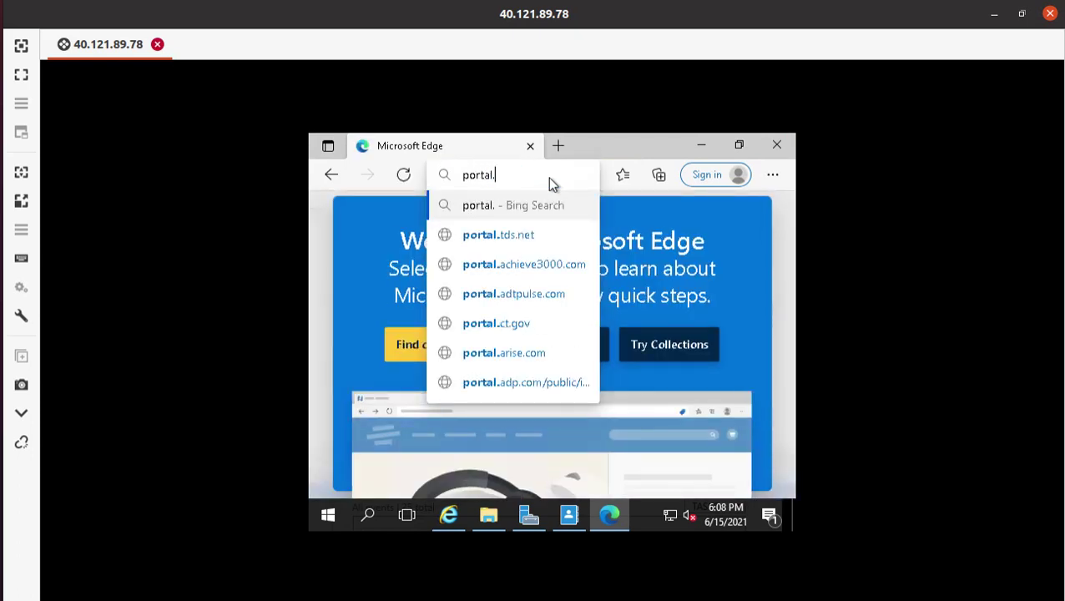
{"action": "type", "text": "azure"}
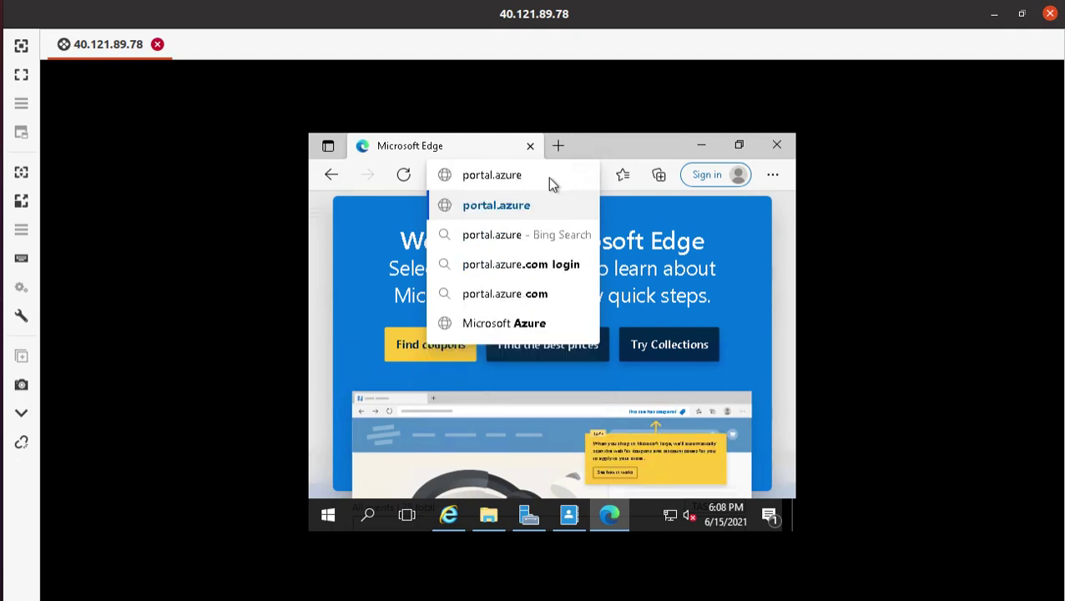
{"action": "type", "text": ".com"}
{"action": "key", "text": "Return"}
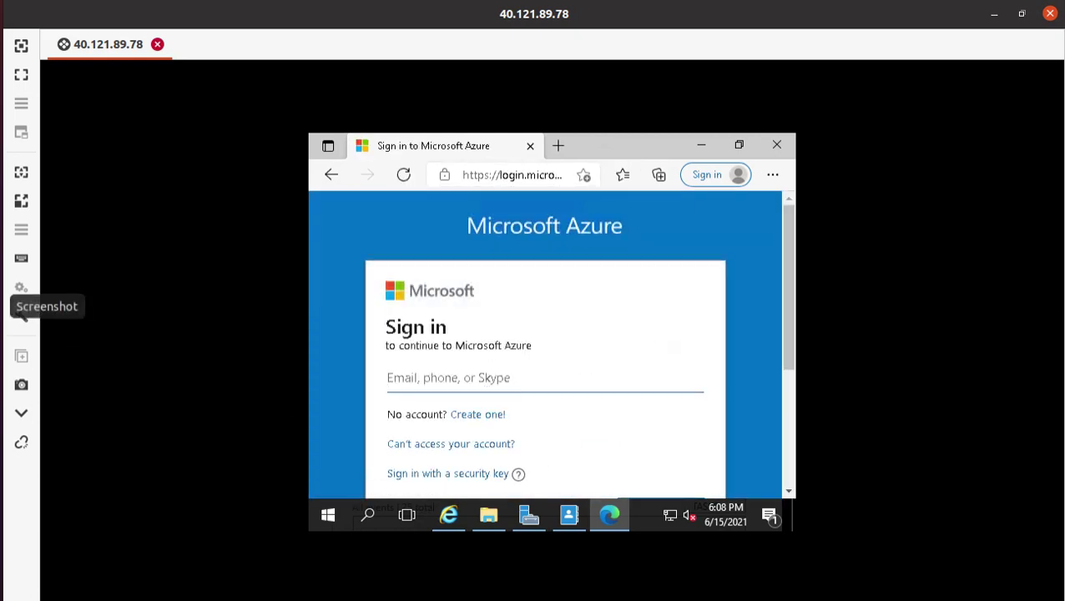
- Copy the admin account's e-mail from the gedit notes and paste it as the sign-in username
{"action": "key", "text": "alt+Tab"}
{"action": "left_click", "coordinate": [169, 134]}
{"action": "triple_click", "coordinate": [169, 134]}
{"action": "right_click", "coordinate": [170, 134]}
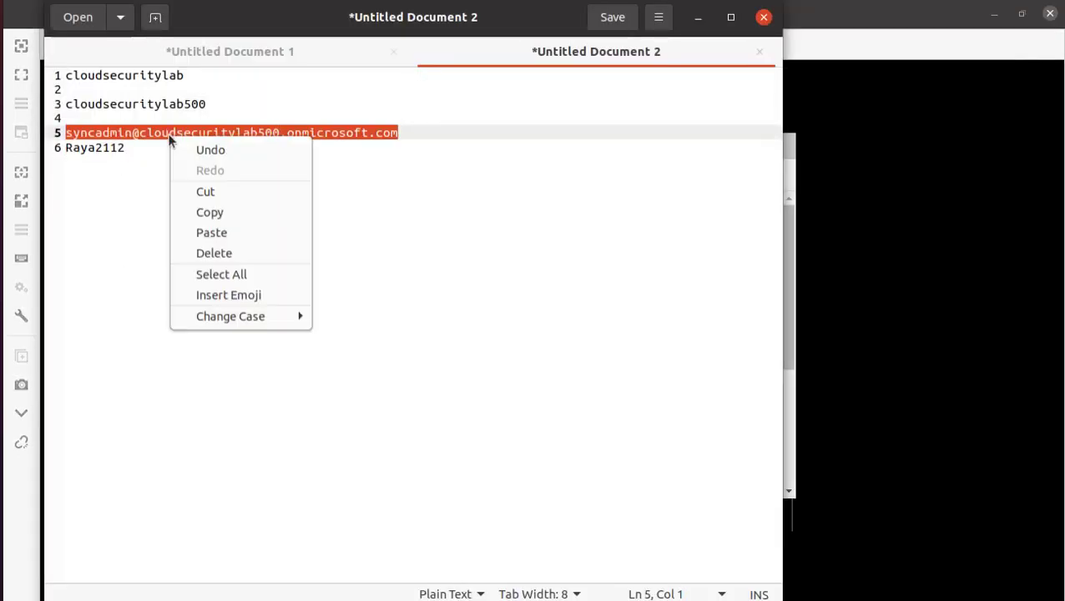
{"action": "left_click", "coordinate": [227, 211]}
{"action": "key", "text": "alt+Tab"}
{"action": "left_click", "coordinate": [426, 378]}
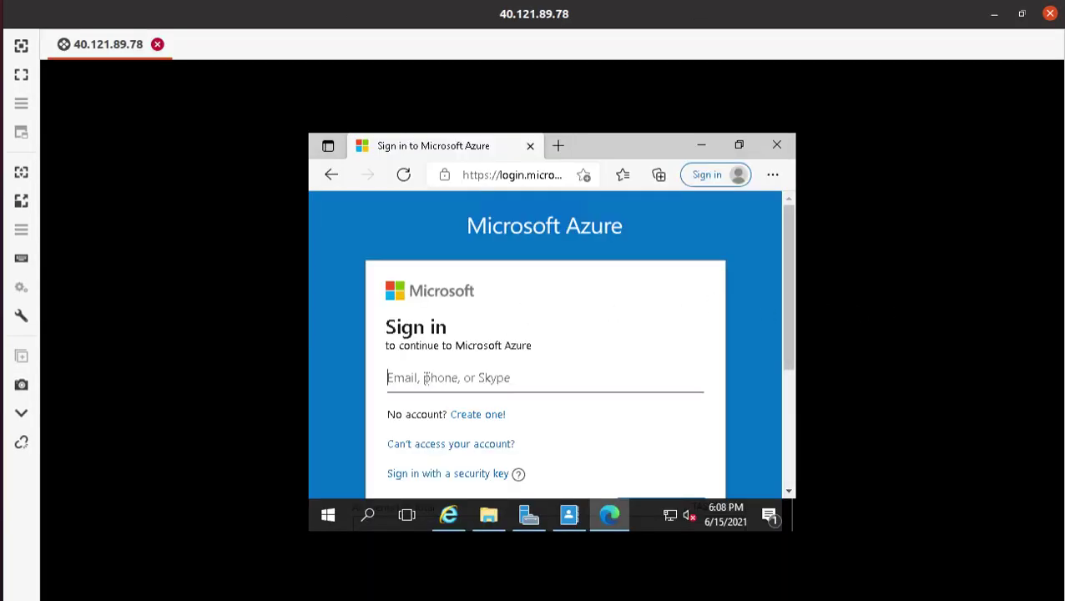
{"action": "key", "text": "ctrl+v"}
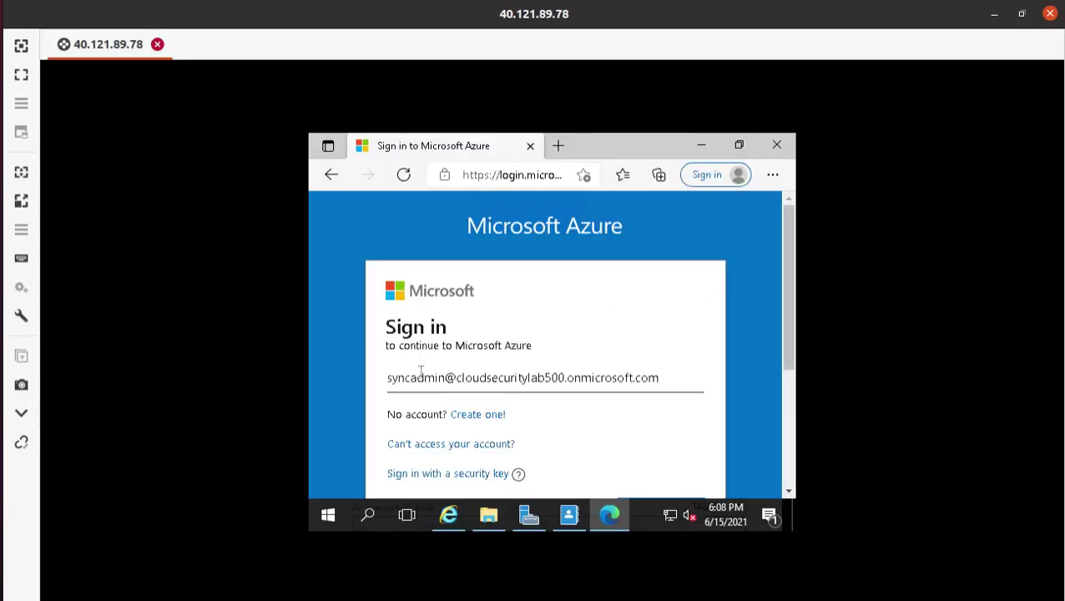
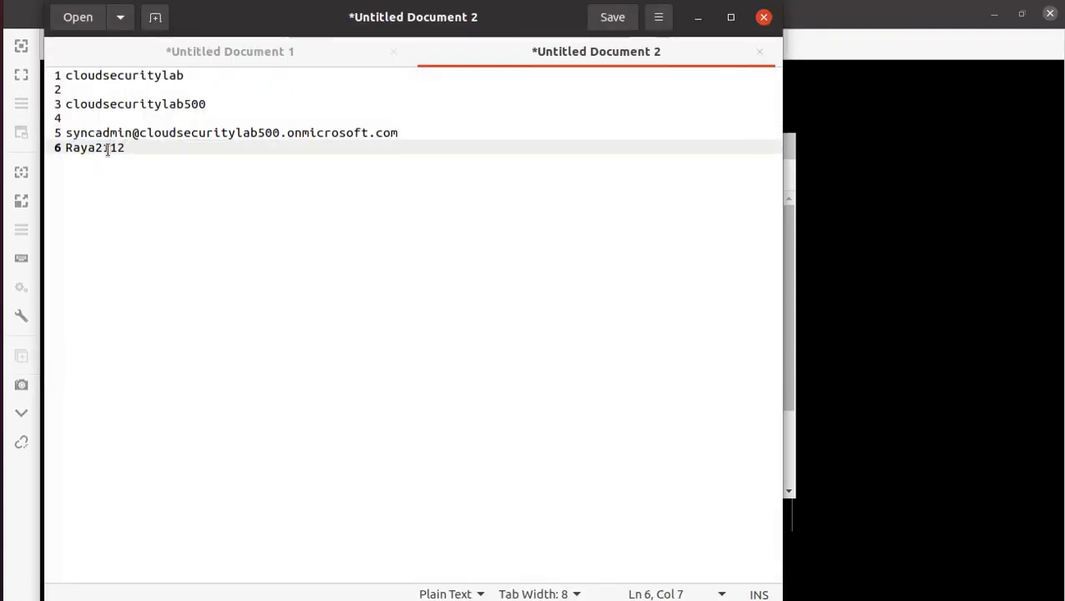
- Copy the admin password from the gedit notes into the Azure password field
{"action": "double_click", "coordinate": [108, 149]}
{"action": "right_click", "coordinate": [110, 149]}
{"action": "left_click", "coordinate": [186, 222]}
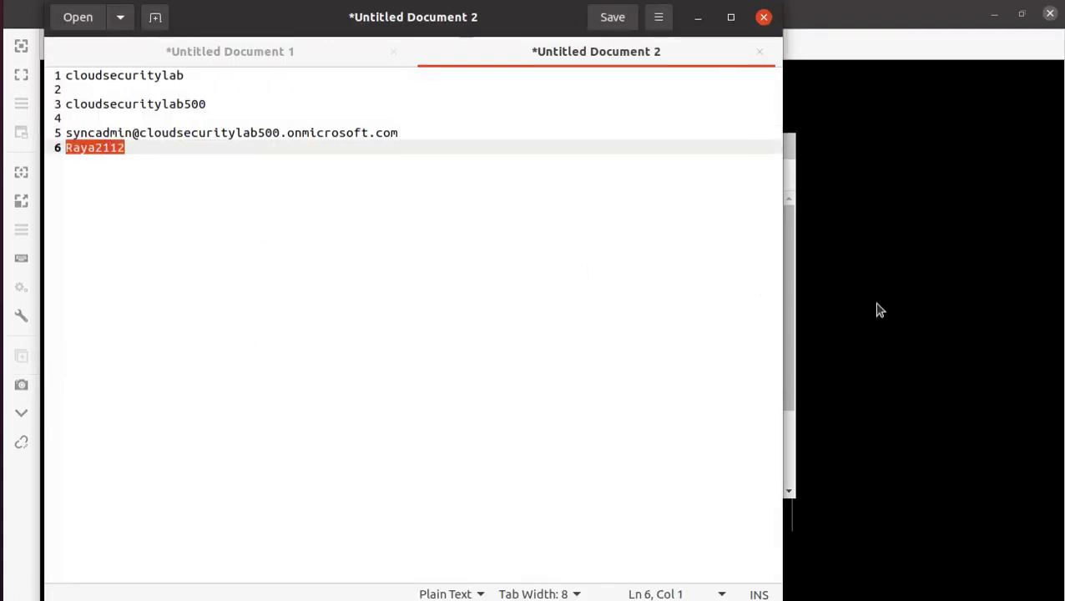
{"action": "left_click", "coordinate": [877, 311]}
{"action": "right_click", "coordinate": [520, 394]}
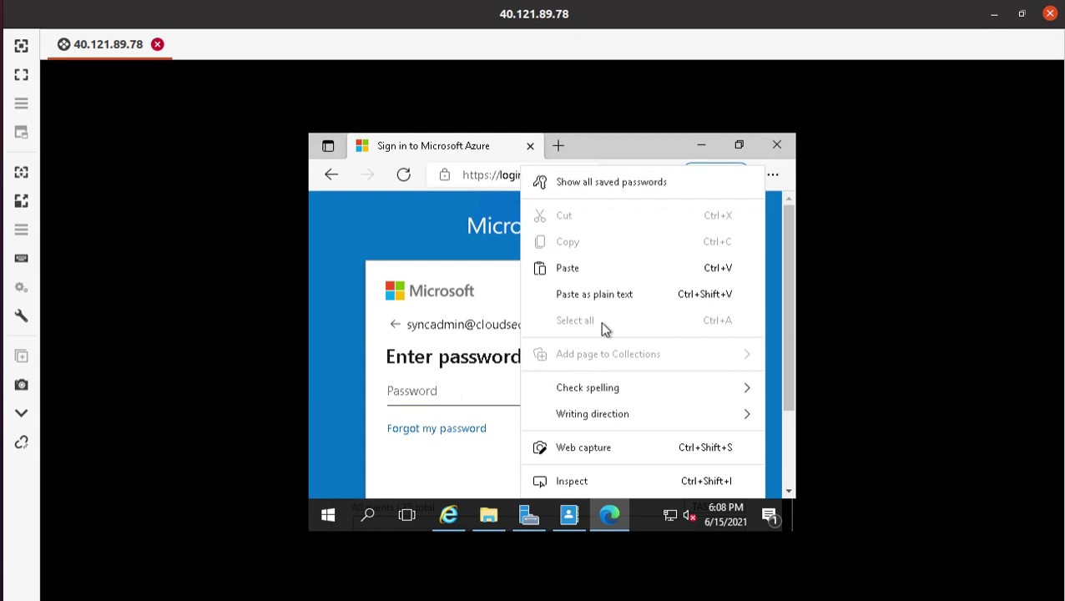
{"action": "left_click", "coordinate": [600, 267]}
- Sign in to the Azure portal, let Edge save the password, and stay signed in
{"action": "left_click", "coordinate": [659, 469]}
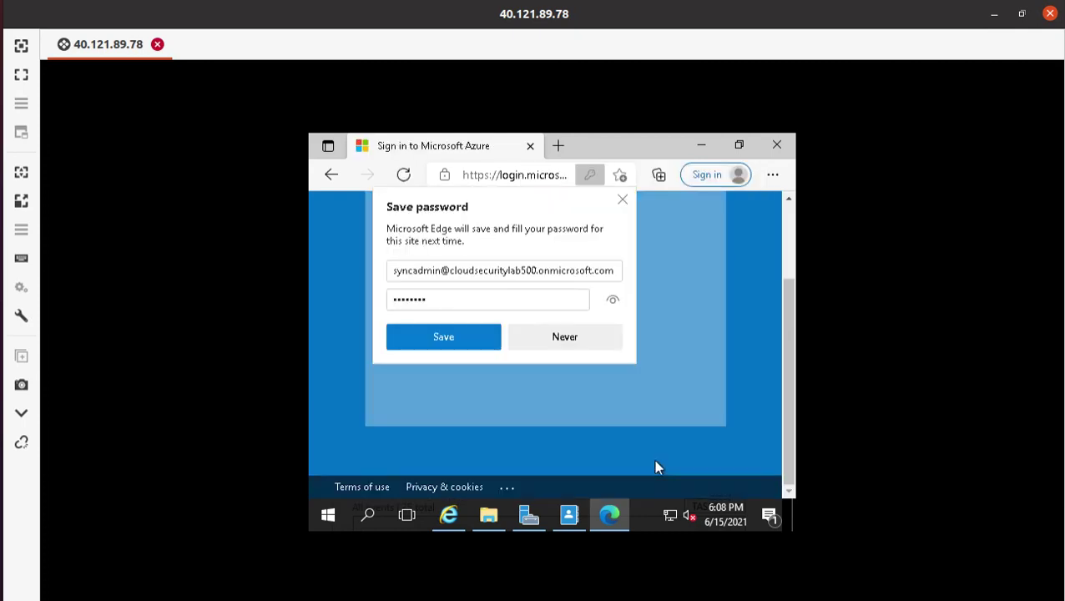
{"action": "left_click", "coordinate": [452, 333]}
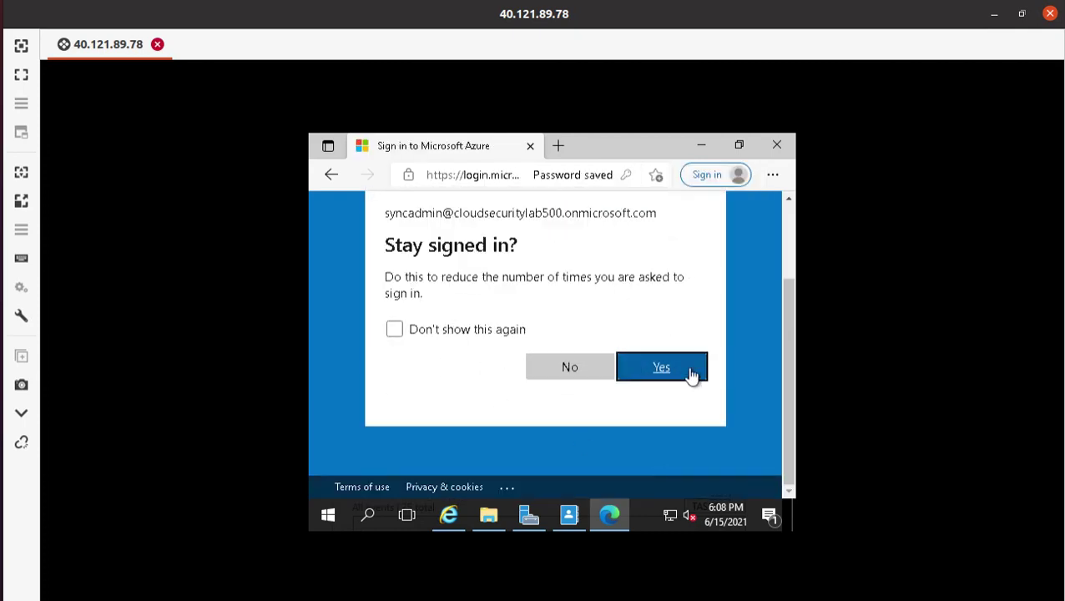
{"action": "left_click", "coordinate": [692, 376]}
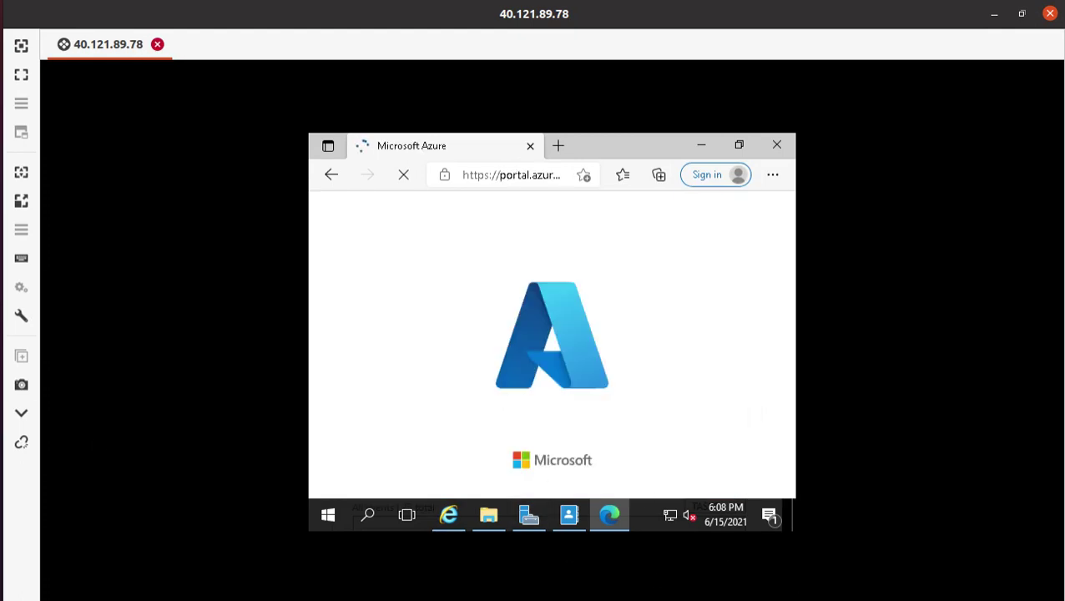
{"action": "left_click", "coordinate": [1, 83]}
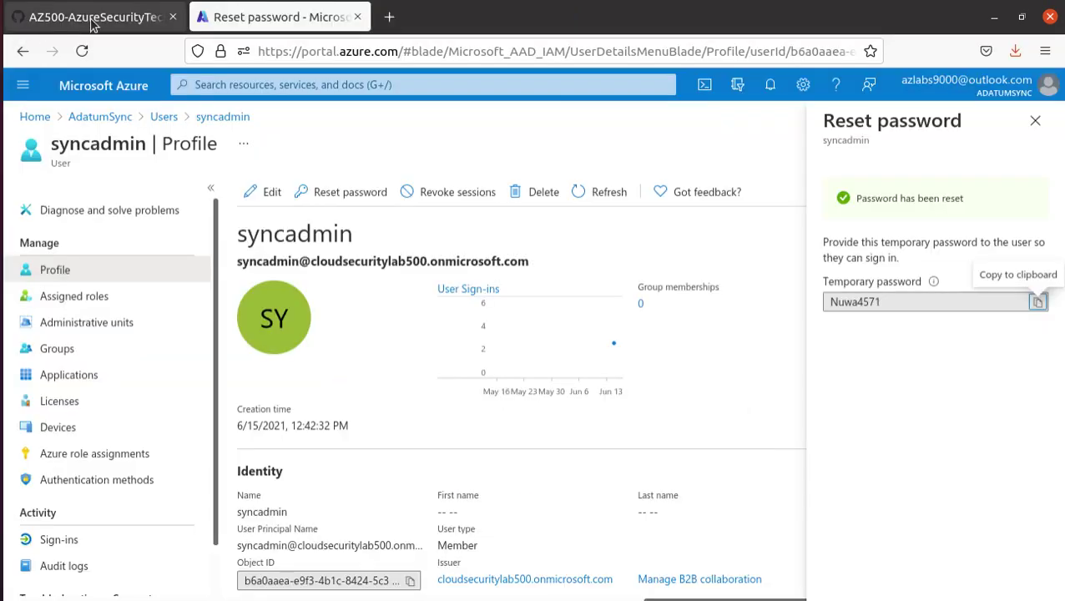
- Highlight the search term in lab step 2 and 'Azure AD Connect' in step 3
{"action": "left_click", "coordinate": [94, 18]}
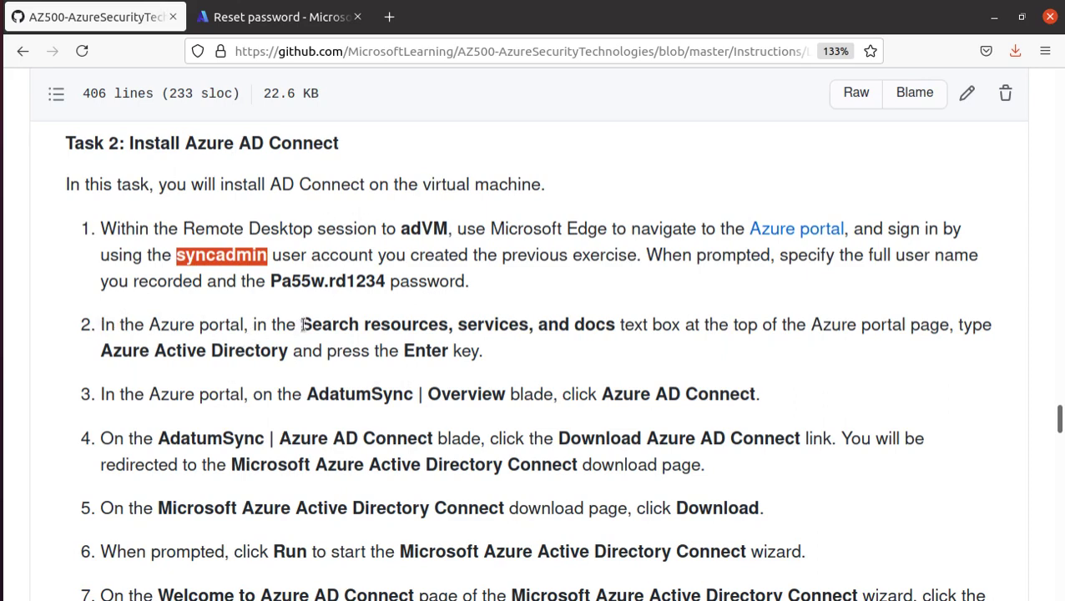
{"action": "left_click_drag", "start_coordinate": [302, 325], "coordinate": [618, 324]}
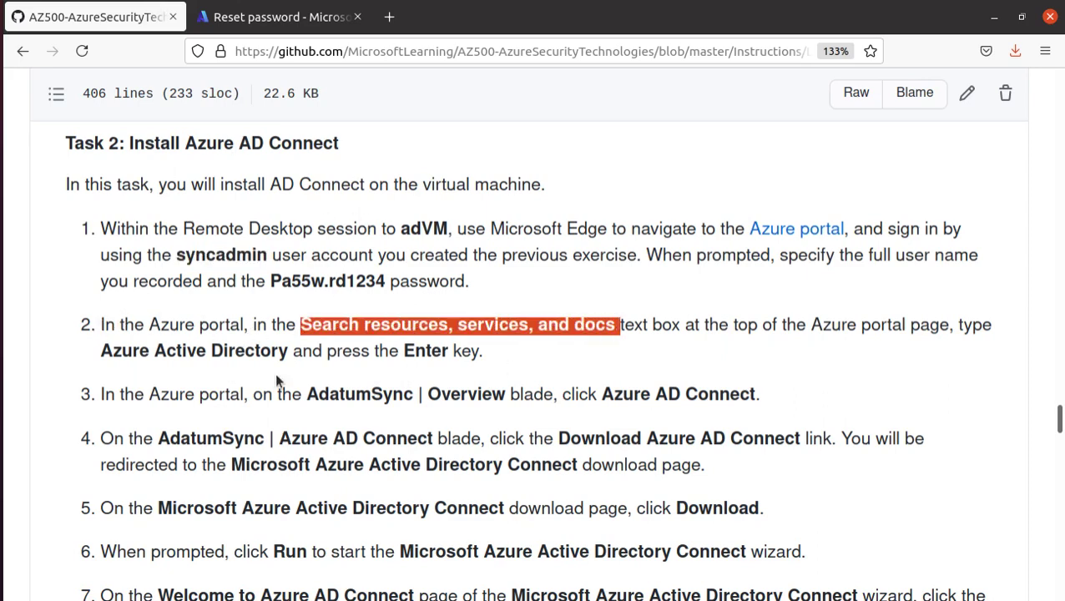
{"action": "scroll", "coordinate": [381, 345], "scroll_direction": "down", "scroll_amount": 3}
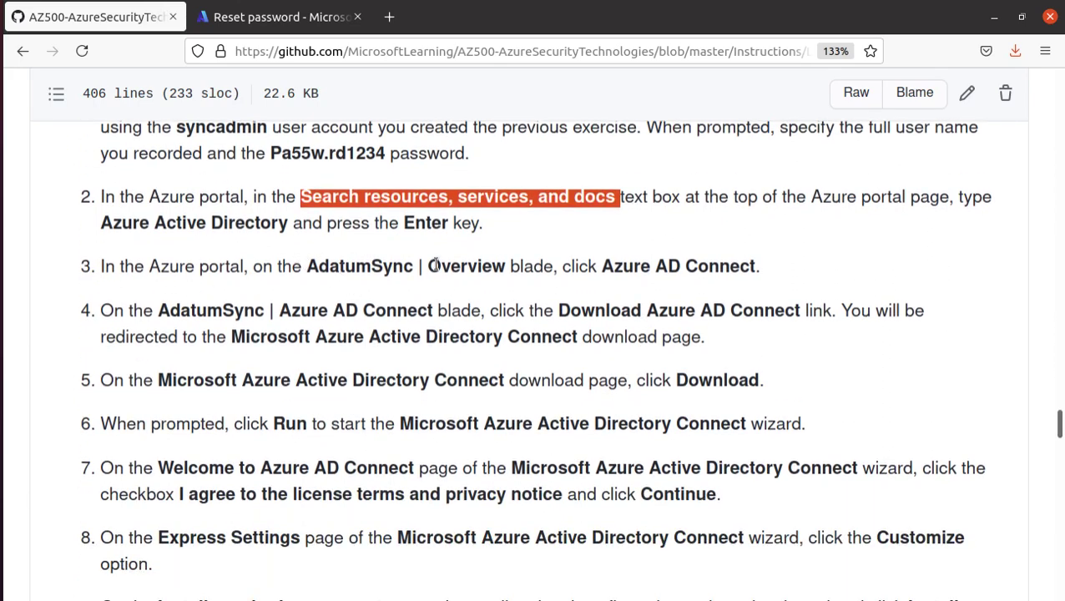
{"action": "left_click_drag", "start_coordinate": [602, 265], "coordinate": [754, 266]}
{"action": "left_click", "coordinate": [288, 16]}
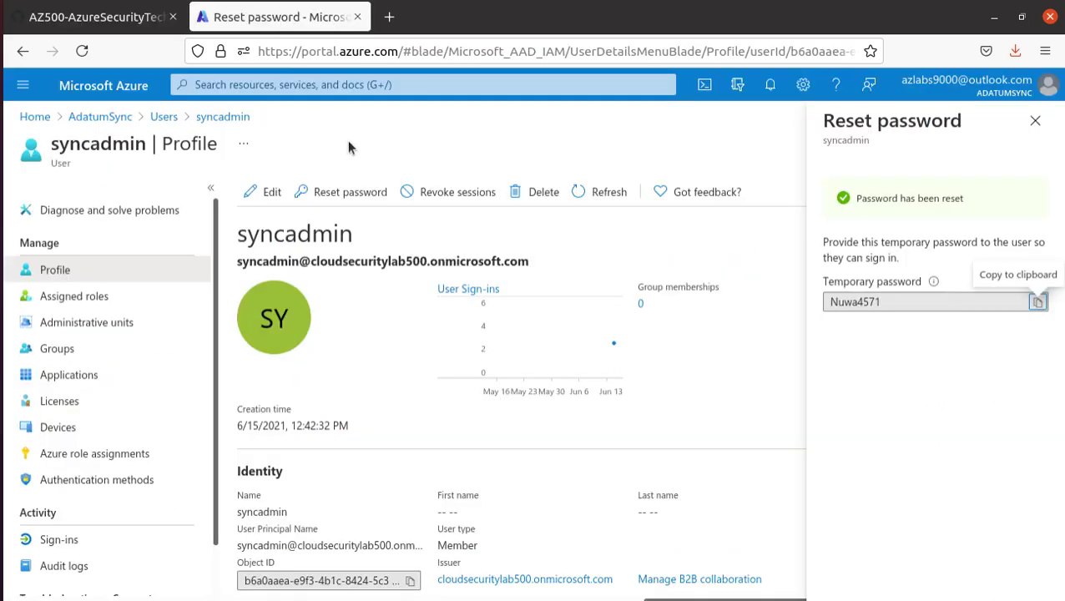
{"action": "left_click", "coordinate": [304, 85]}
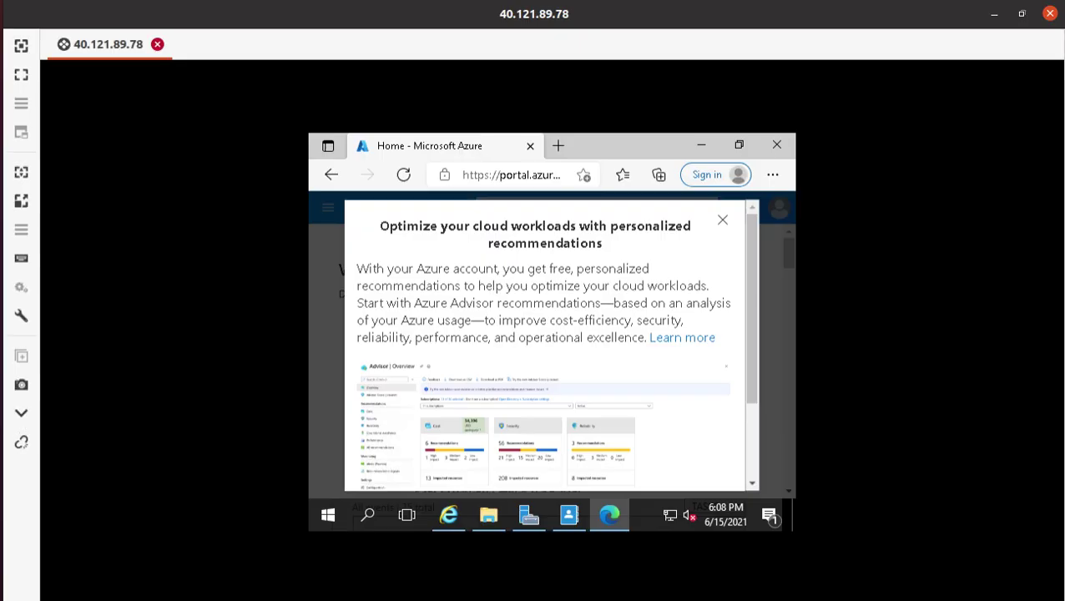
- Dismiss the Advisor popup and search 'acti' to open Azure Active Directory
{"action": "left_click", "coordinate": [723, 222]}
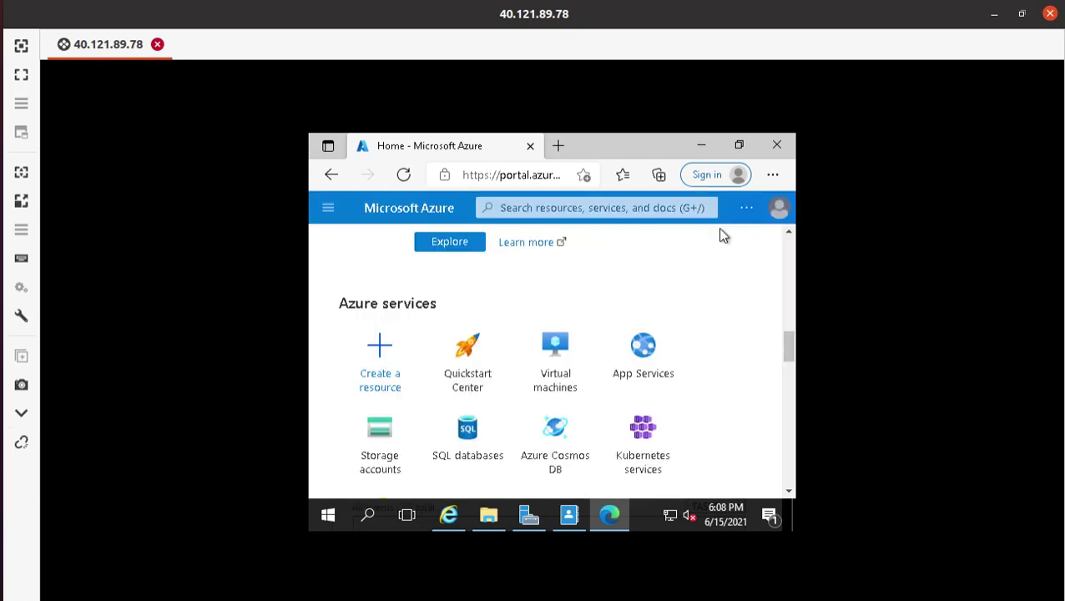
{"action": "left_click", "coordinate": [542, 206]}
{"action": "type", "text": "ac"}
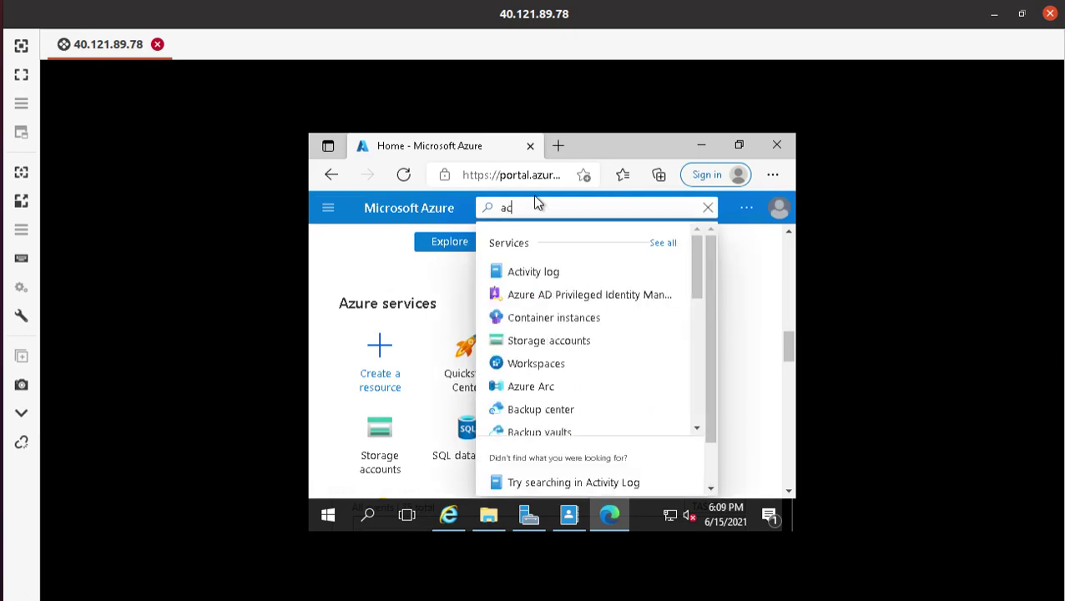
{"action": "type", "text": "ti"}
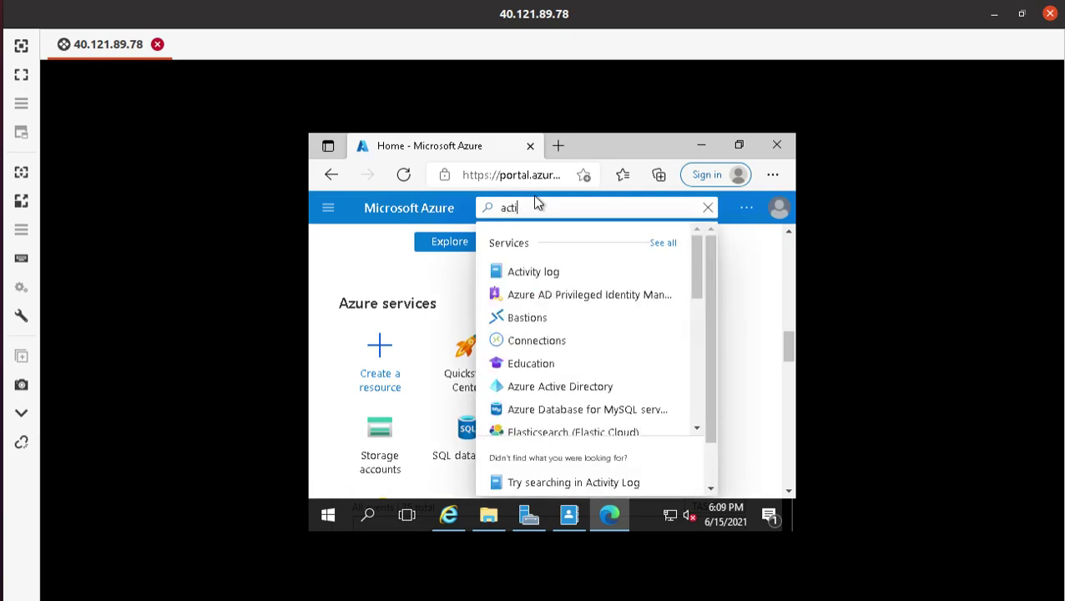
{"action": "left_click", "coordinate": [580, 388]}
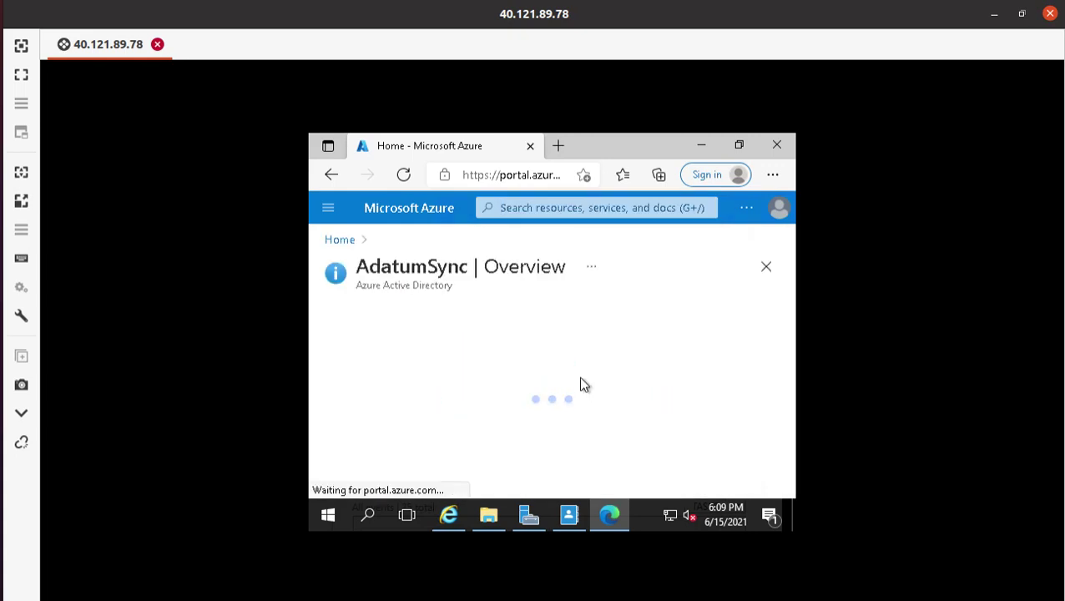
- Scroll through the AdatumSync Azure Active Directory Overview blade
{"action": "scroll", "coordinate": [465, 356], "scroll_direction": "down", "scroll_amount": 2}
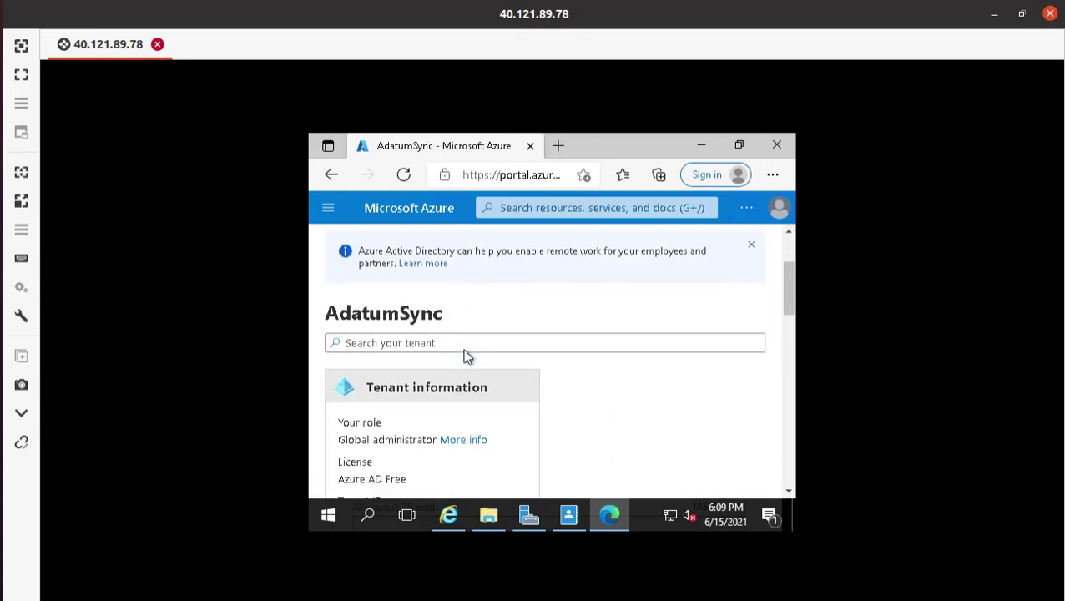
{"action": "scroll", "coordinate": [465, 356], "scroll_direction": "down", "scroll_amount": 6}
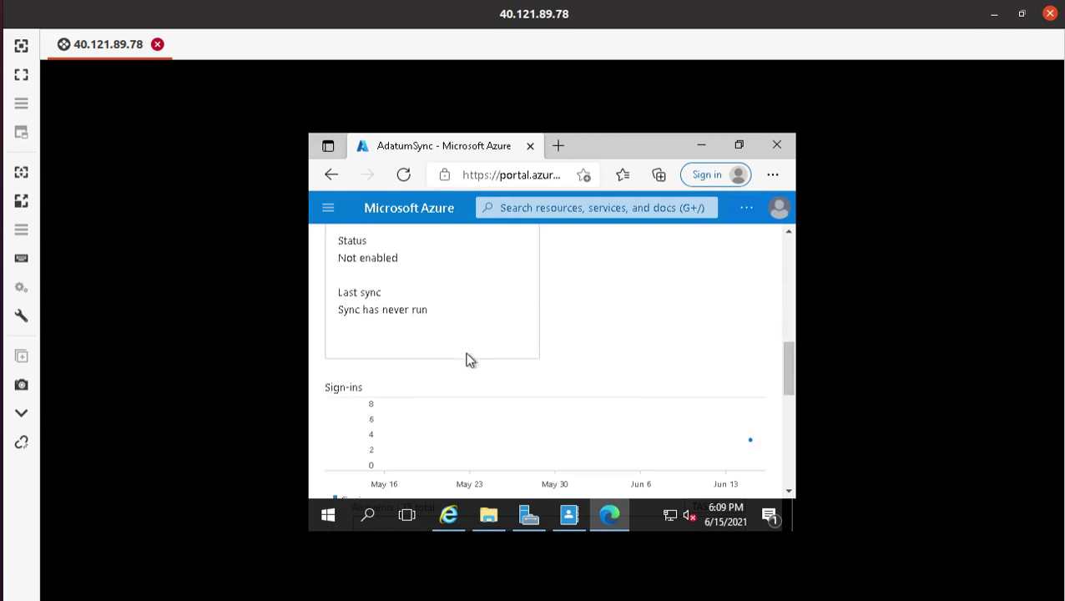
{"action": "scroll", "coordinate": [467, 359], "scroll_direction": "down", "scroll_amount": 8}
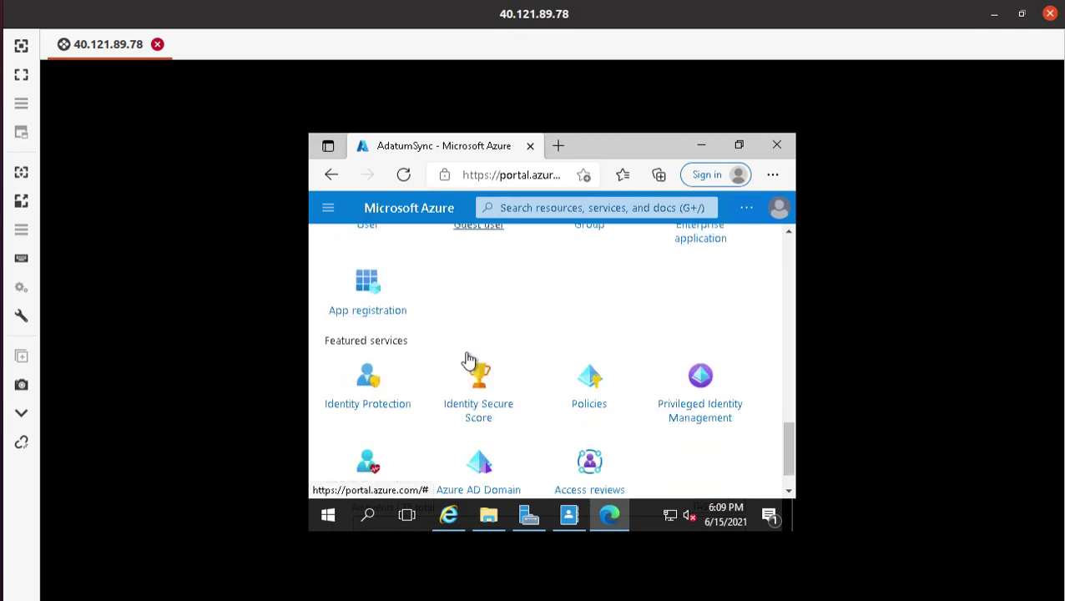
{"action": "scroll", "coordinate": [468, 359], "scroll_direction": "down", "scroll_amount": 1}
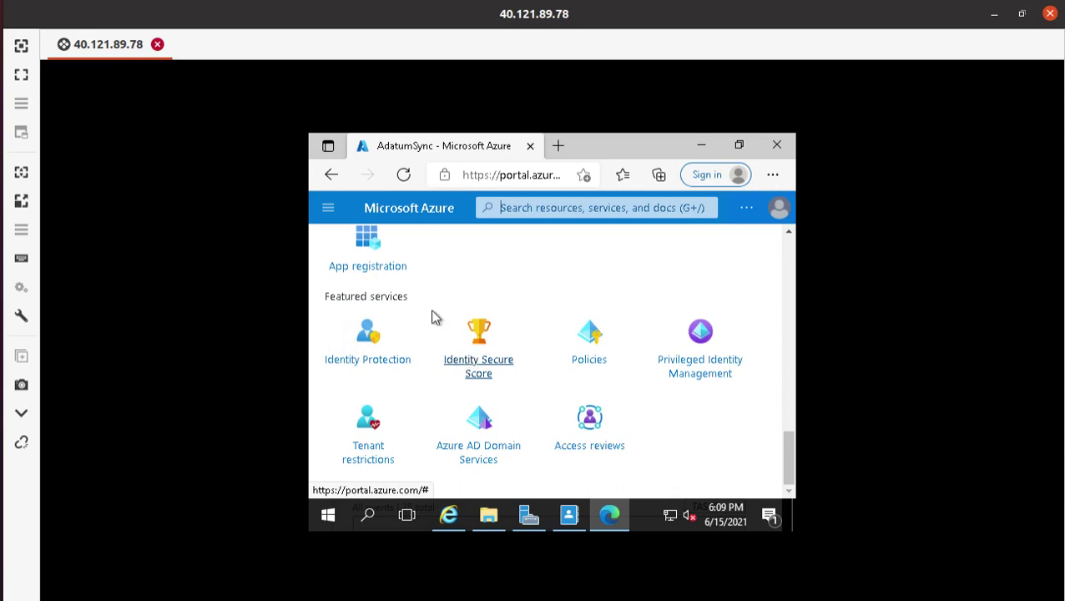
{"action": "scroll", "coordinate": [430, 307], "scroll_direction": "up", "scroll_amount": 10}
{"action": "scroll", "coordinate": [430, 304], "scroll_direction": "up", "scroll_amount": 1}
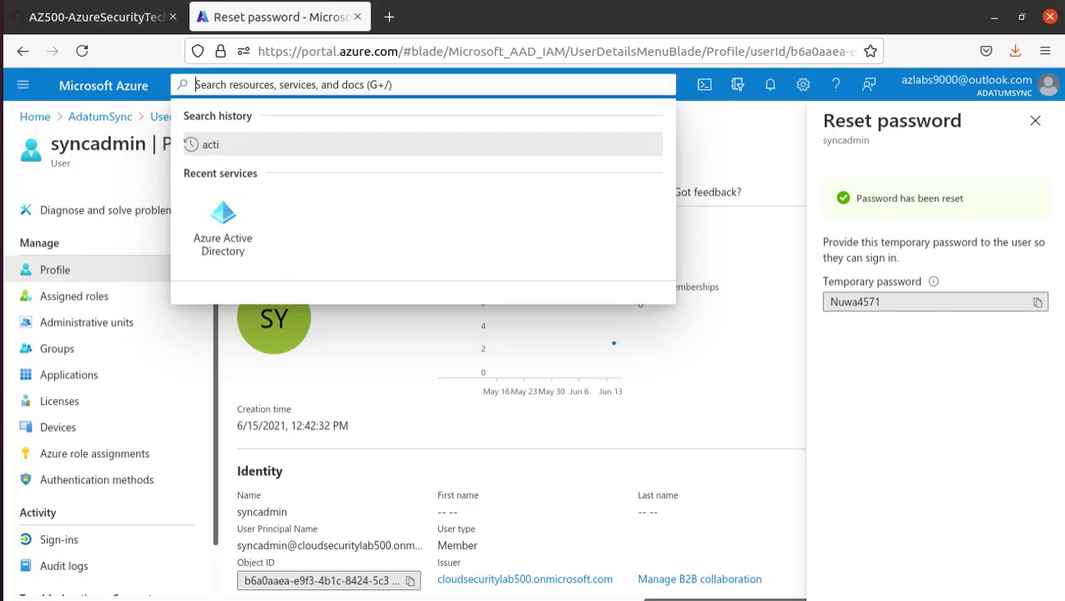
- Copy 'Azure AD Connect' from lab step 4 and focus the VM's portal search box
{"action": "left_click", "coordinate": [89, 23]}
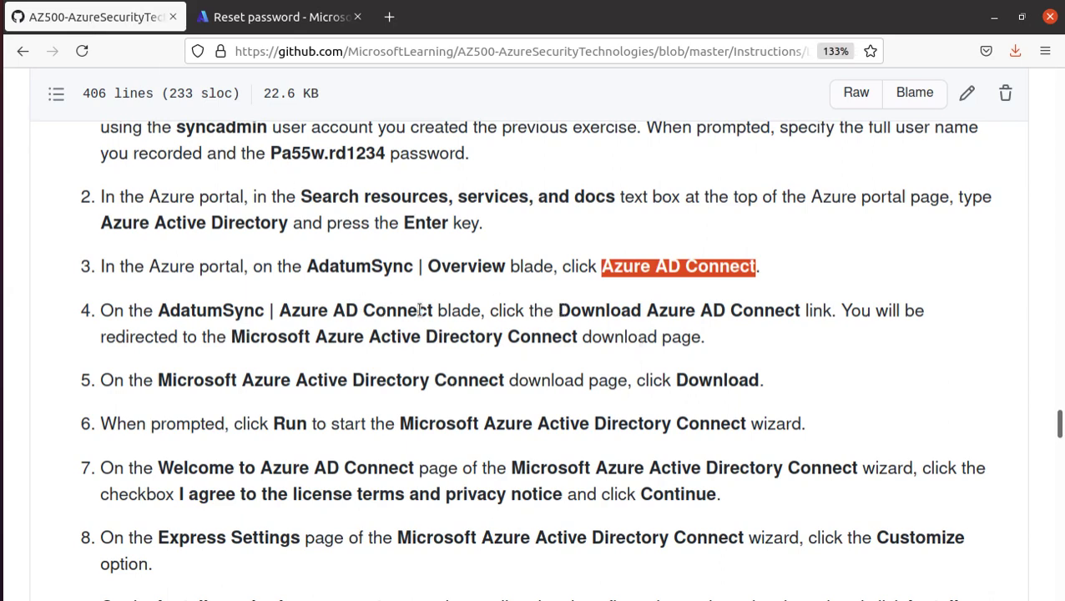
{"action": "left_click_drag", "start_coordinate": [432, 310], "coordinate": [278, 310]}
{"action": "key", "text": "ctrl+c"}
{"action": "right_click", "coordinate": [278, 306]}
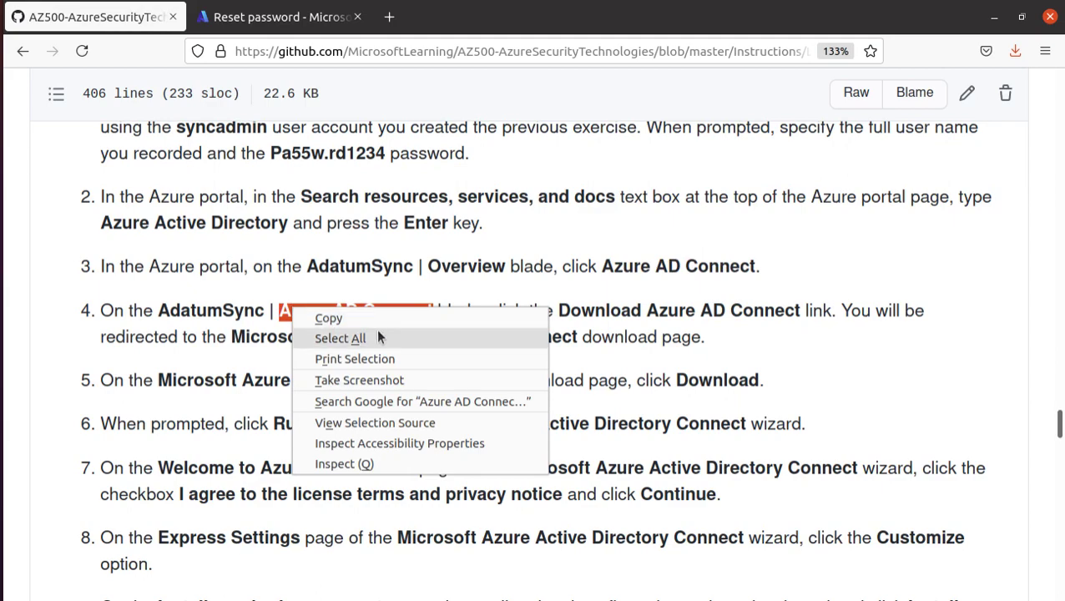
{"action": "left_click", "coordinate": [350, 313]}
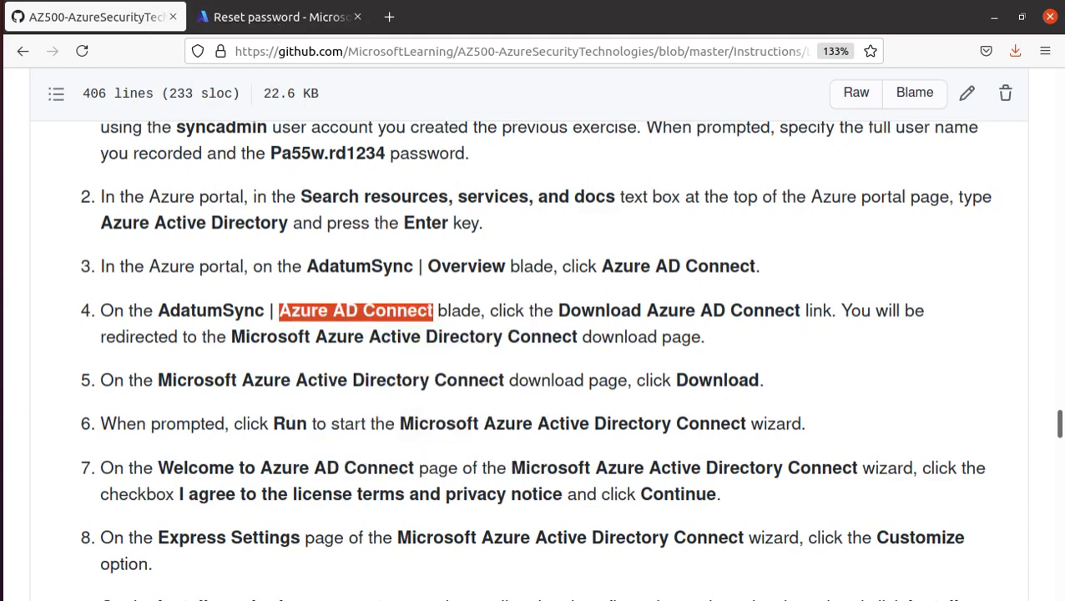
{"action": "key", "text": "alt+Tab"}
{"action": "left_click", "coordinate": [510, 208]}
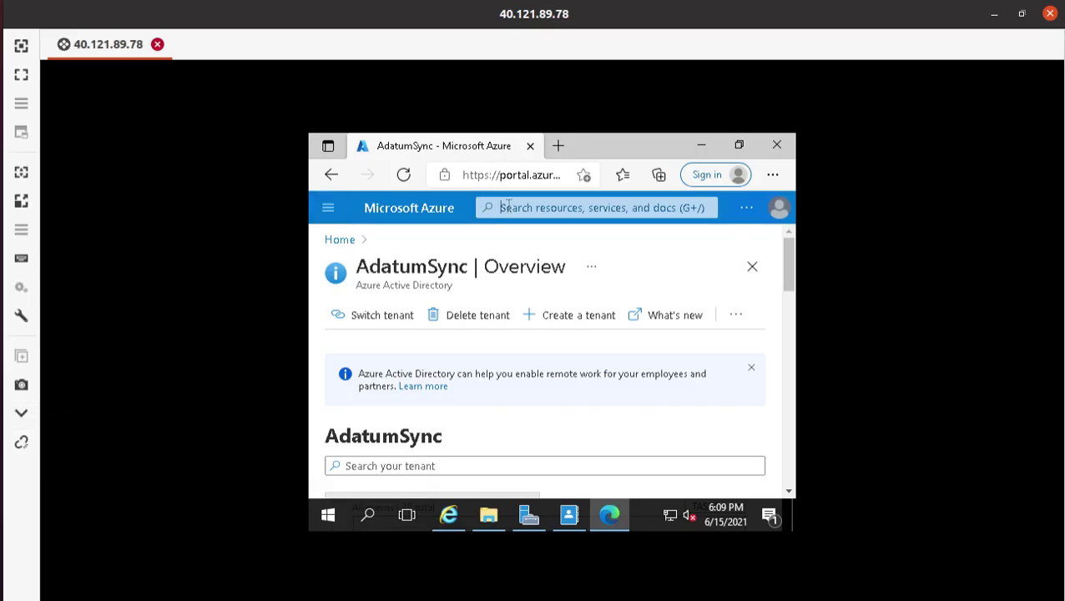
- Search the portal and the AdatumSync tenant for 'Azure AD Connect'
{"action": "key", "text": "ctrl+v"}
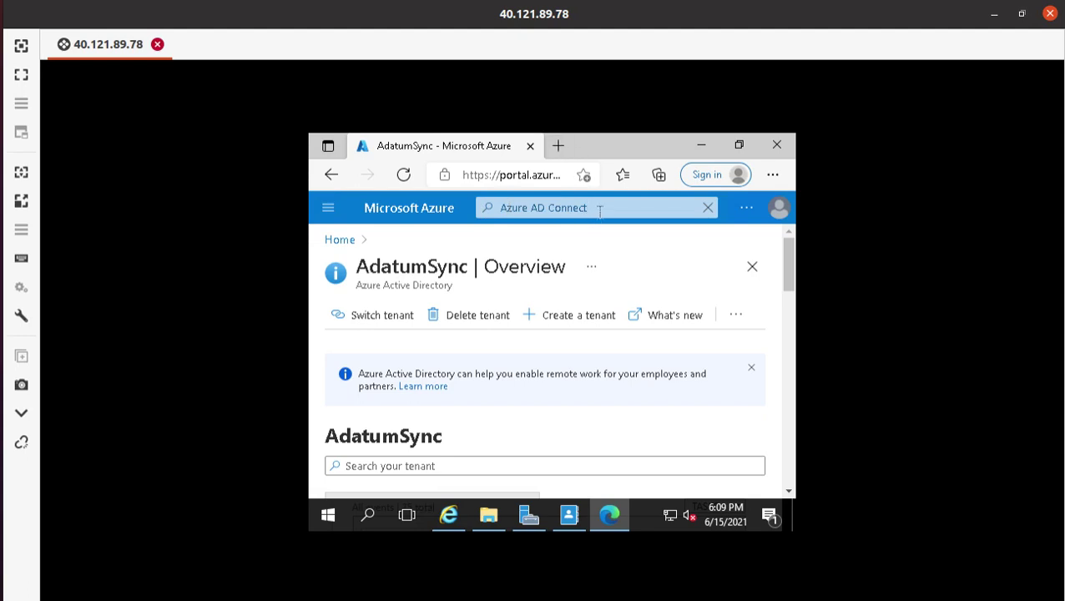
{"action": "scroll", "coordinate": [626, 255], "scroll_direction": "down", "scroll_amount": 2}
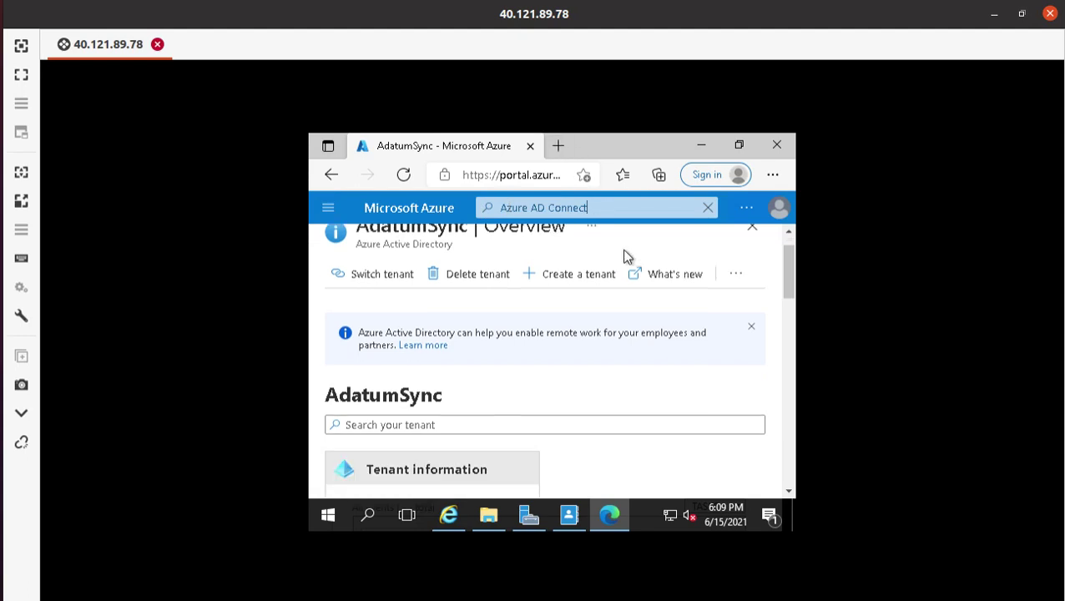
{"action": "scroll", "coordinate": [625, 255], "scroll_direction": "up", "scroll_amount": 2}
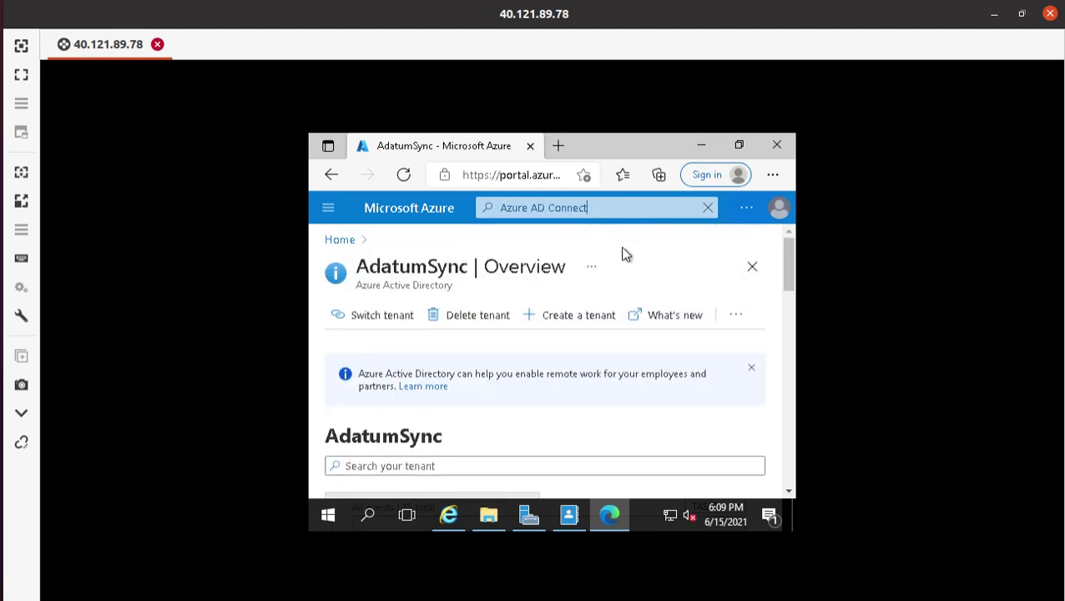
{"action": "scroll", "coordinate": [407, 416], "scroll_direction": "down", "scroll_amount": 1}
{"action": "left_click", "coordinate": [422, 383]}
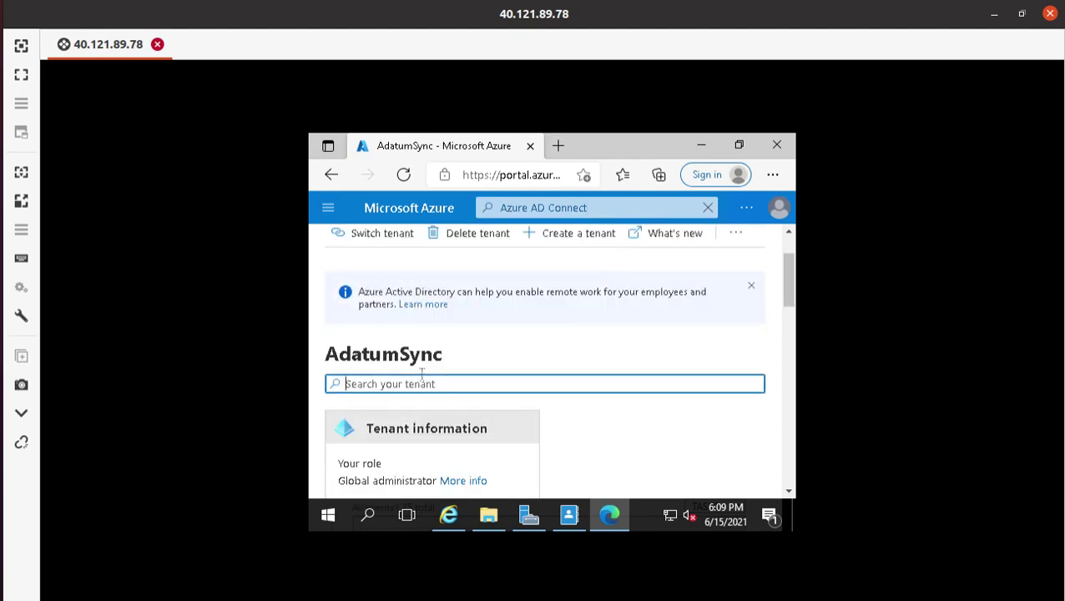
{"action": "key", "text": "ctrl+v"}
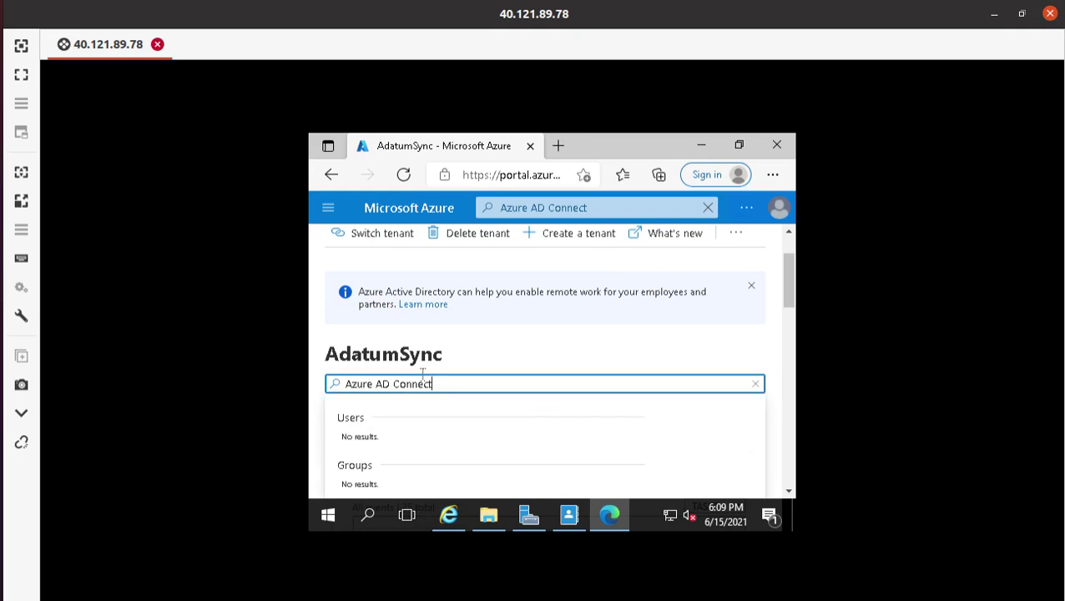
{"action": "scroll", "coordinate": [425, 403], "scroll_direction": "down", "scroll_amount": 5}
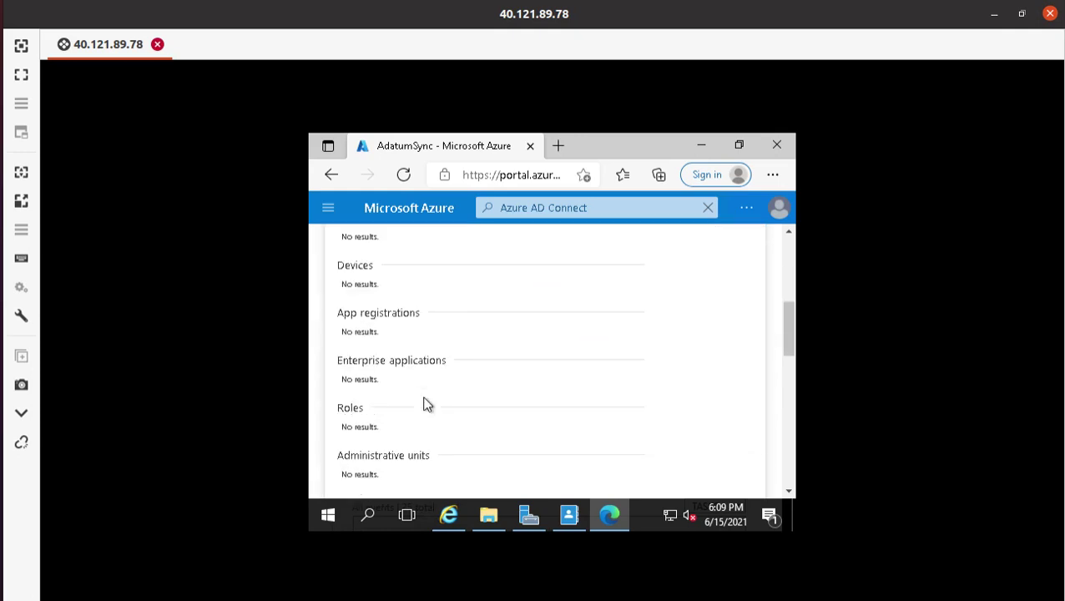
{"action": "scroll", "coordinate": [425, 403], "scroll_direction": "down", "scroll_amount": 10}
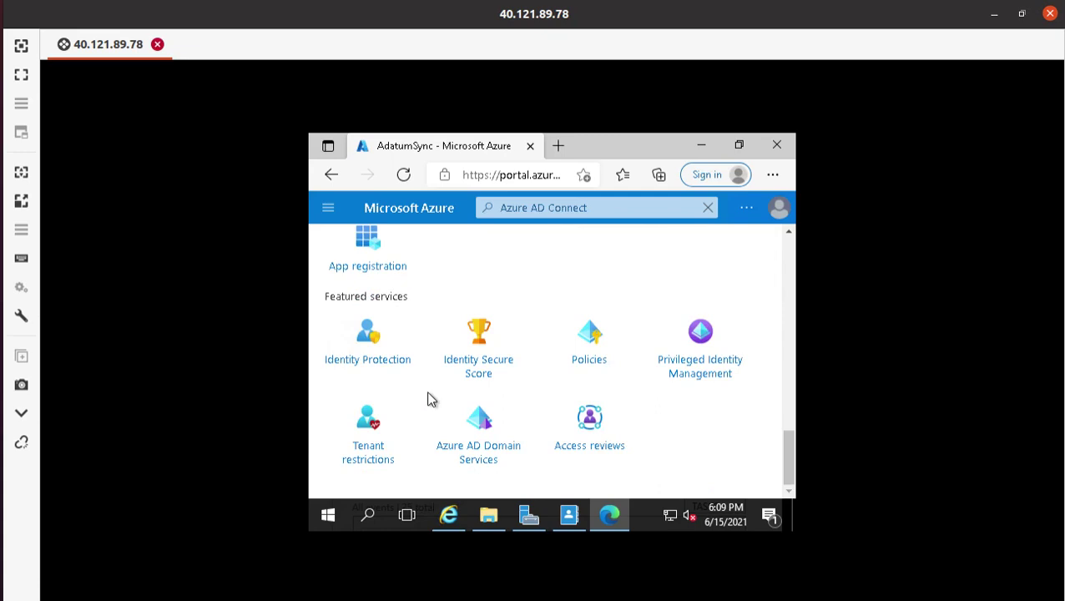
{"action": "scroll", "coordinate": [428, 399], "scroll_direction": "up", "scroll_amount": 15}
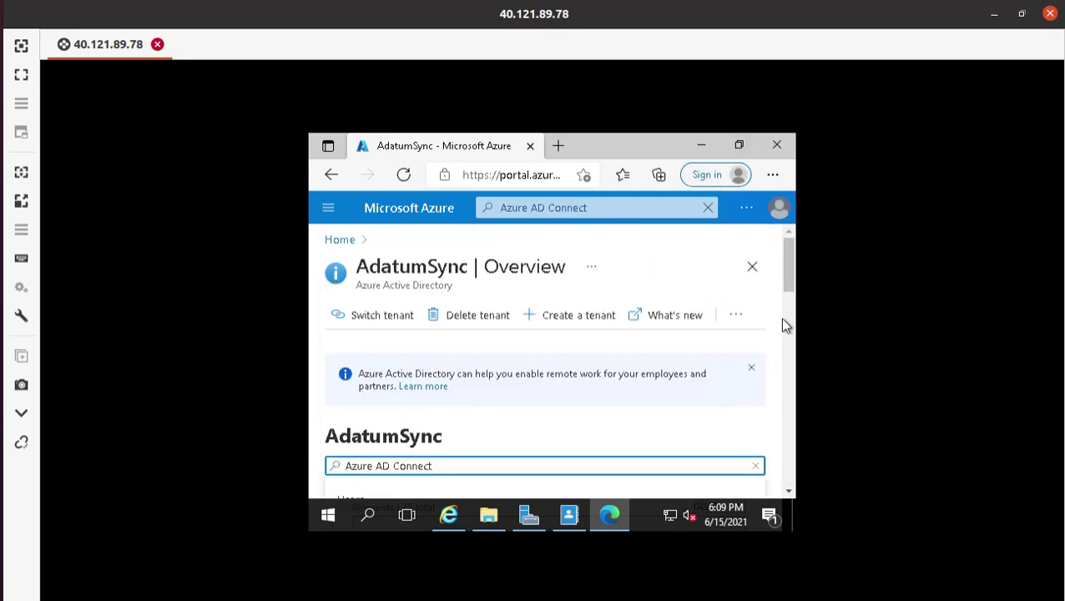
{"action": "scroll", "coordinate": [570, 372], "scroll_direction": "down", "scroll_amount": 2}
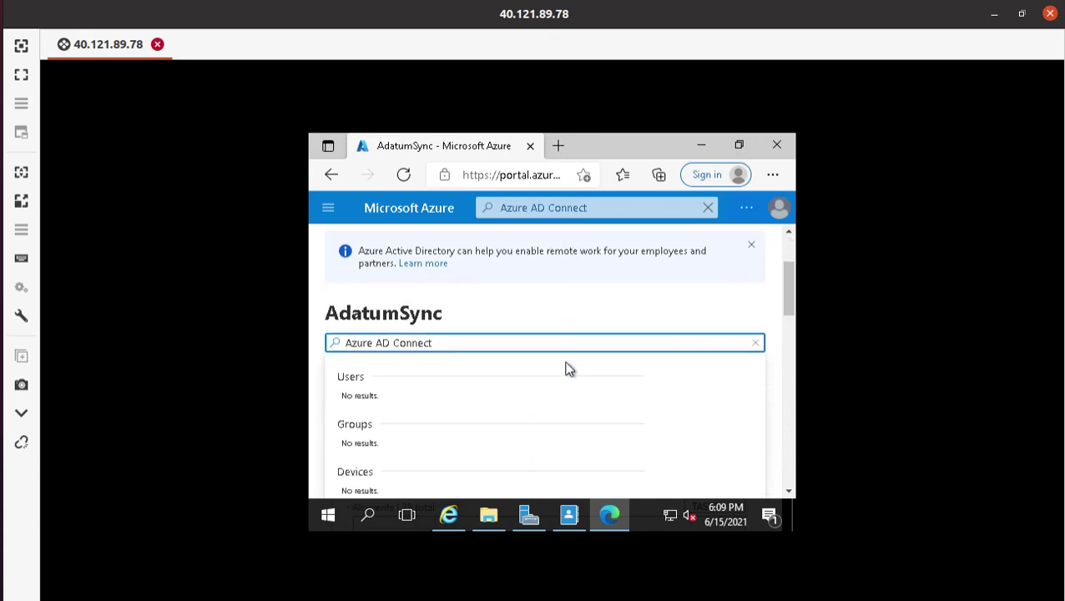
{"action": "scroll", "coordinate": [565, 368], "scroll_direction": "up", "scroll_amount": 2}
- Open the portal menu and scroll down to the Azure AD Connect entry
{"action": "left_click", "coordinate": [328, 208]}
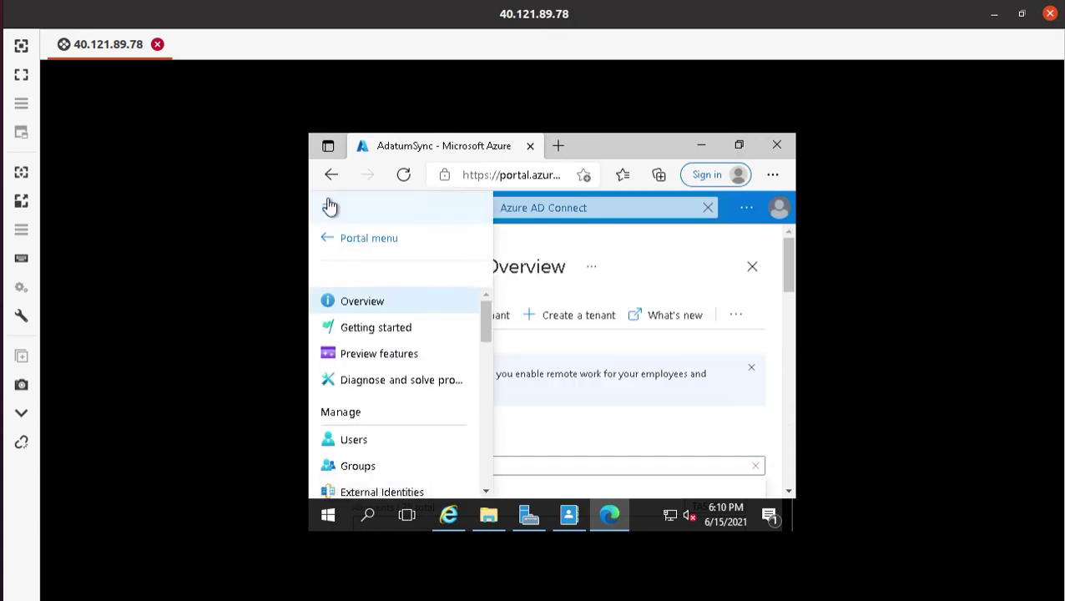
{"action": "scroll", "coordinate": [347, 391], "scroll_direction": "down", "scroll_amount": 4}
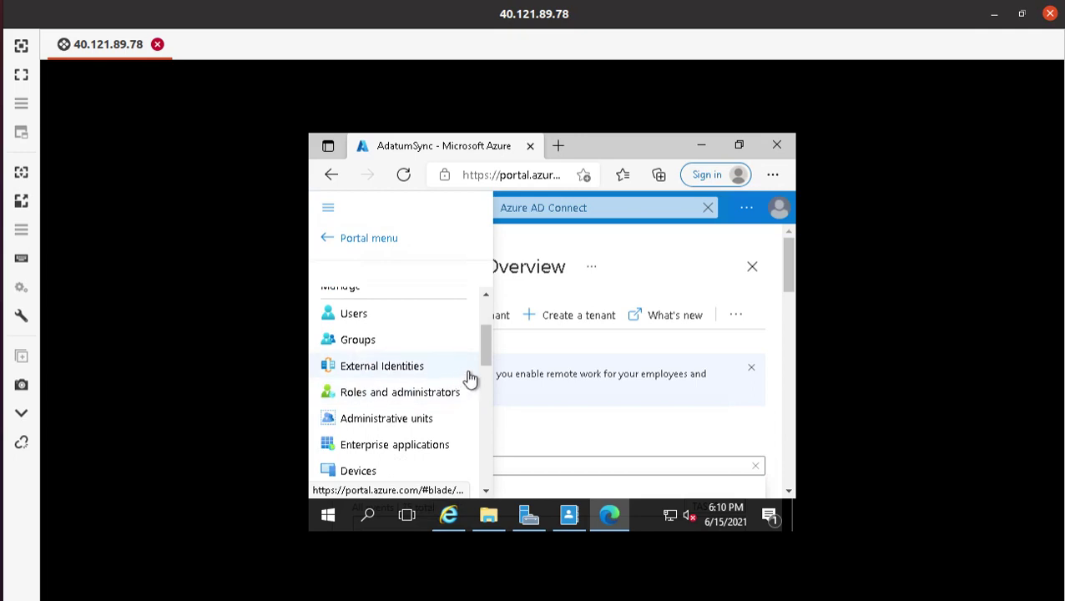
{"action": "scroll", "coordinate": [434, 365], "scroll_direction": "down", "scroll_amount": 5}
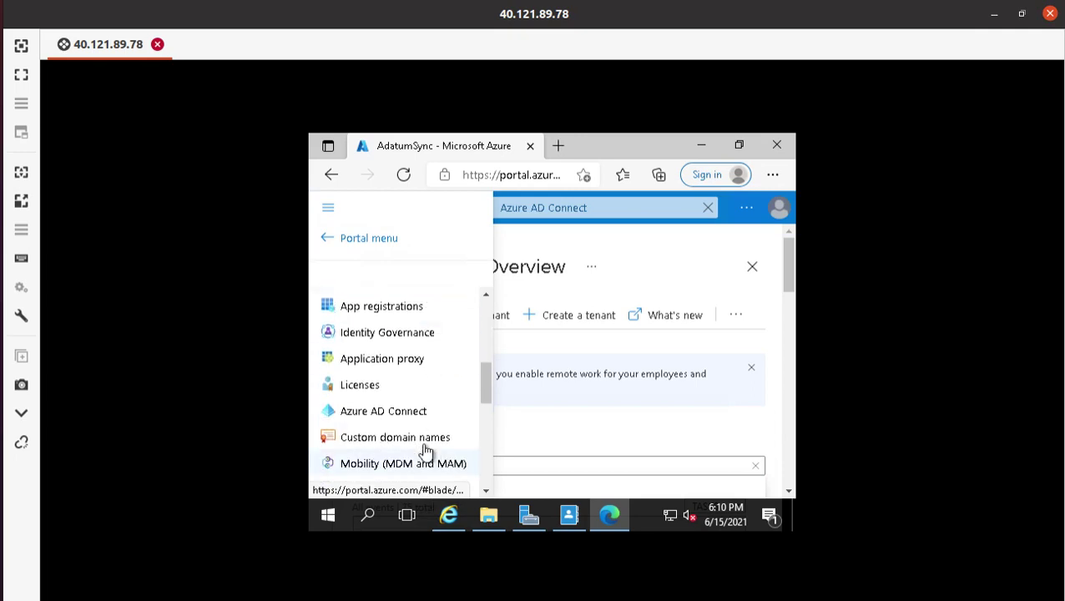
- Open AdatumSync's Azure AD Connect page and download AzureADConnect.msi from the Download Center
{"action": "left_click", "coordinate": [415, 418]}
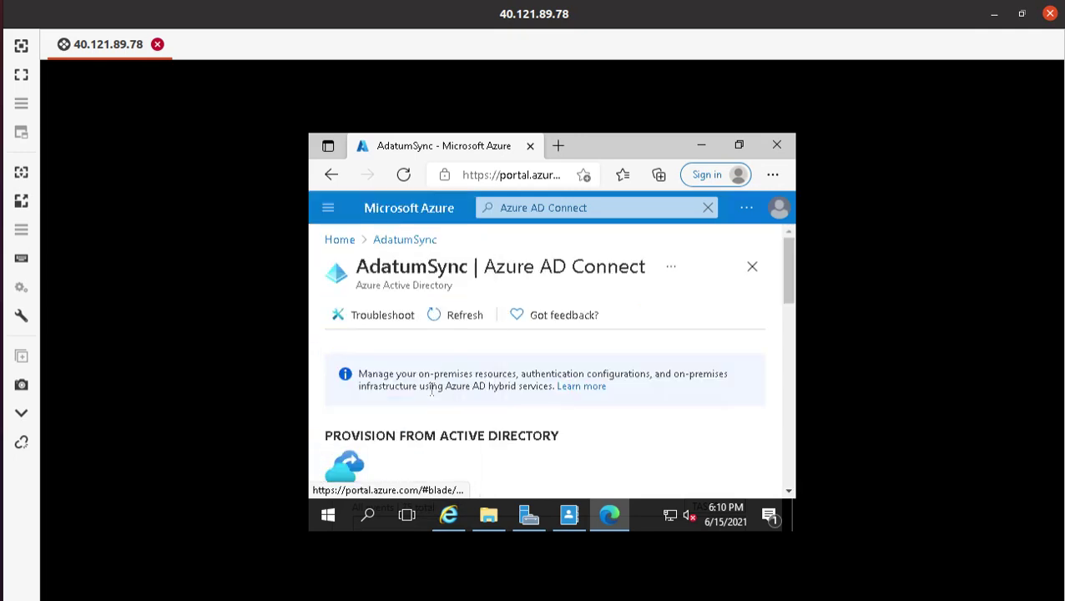
{"action": "scroll", "coordinate": [436, 395], "scroll_direction": "down", "scroll_amount": 3}
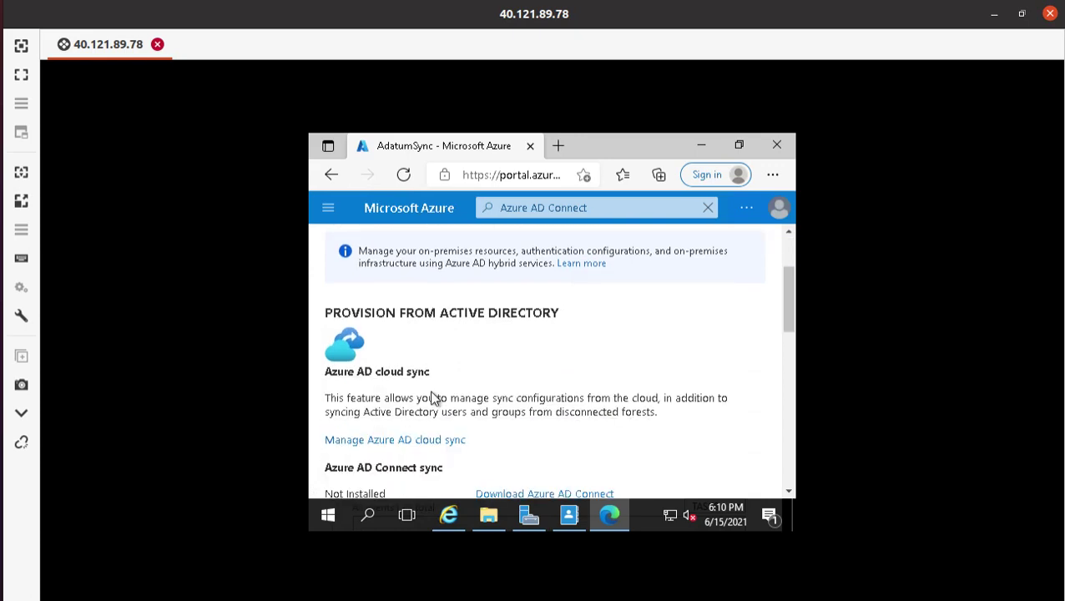
{"action": "scroll", "coordinate": [606, 395], "scroll_direction": "down", "scroll_amount": 3}
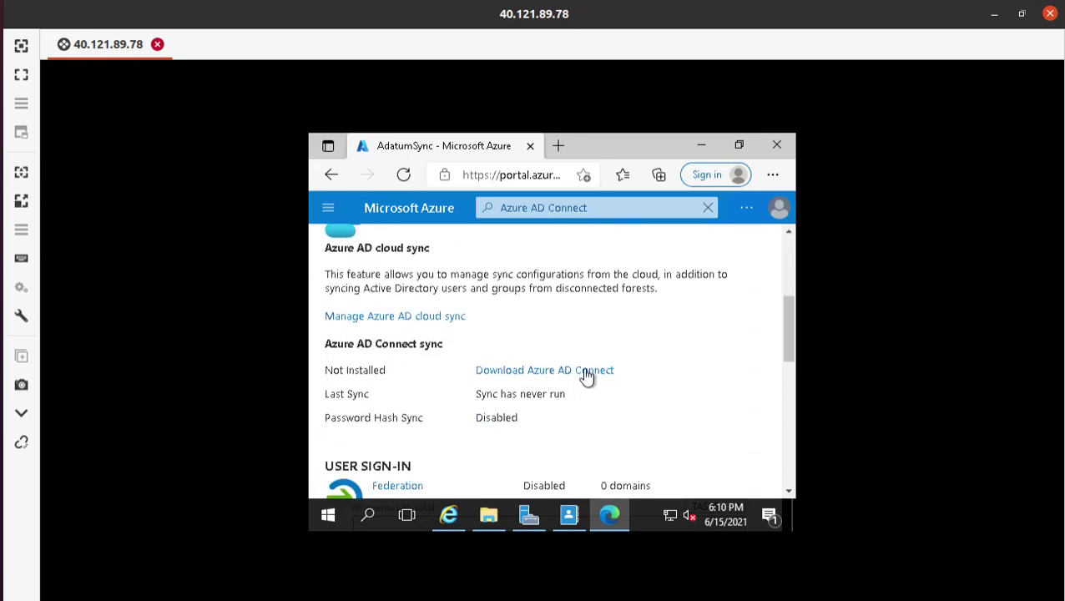
{"action": "left_click", "coordinate": [541, 372]}
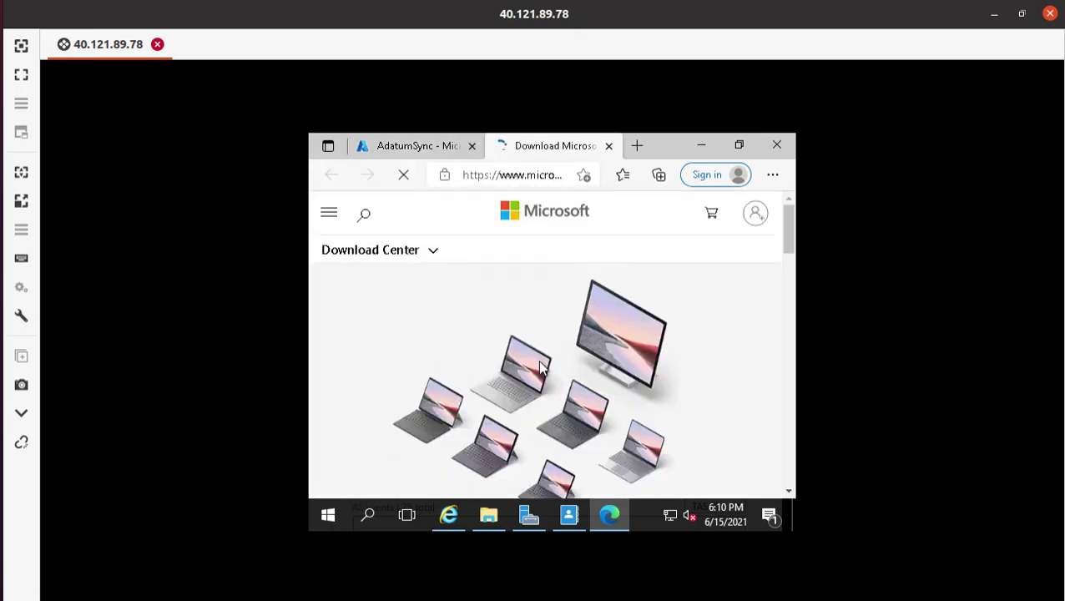
{"action": "scroll", "coordinate": [552, 373], "scroll_direction": "down", "scroll_amount": 5}
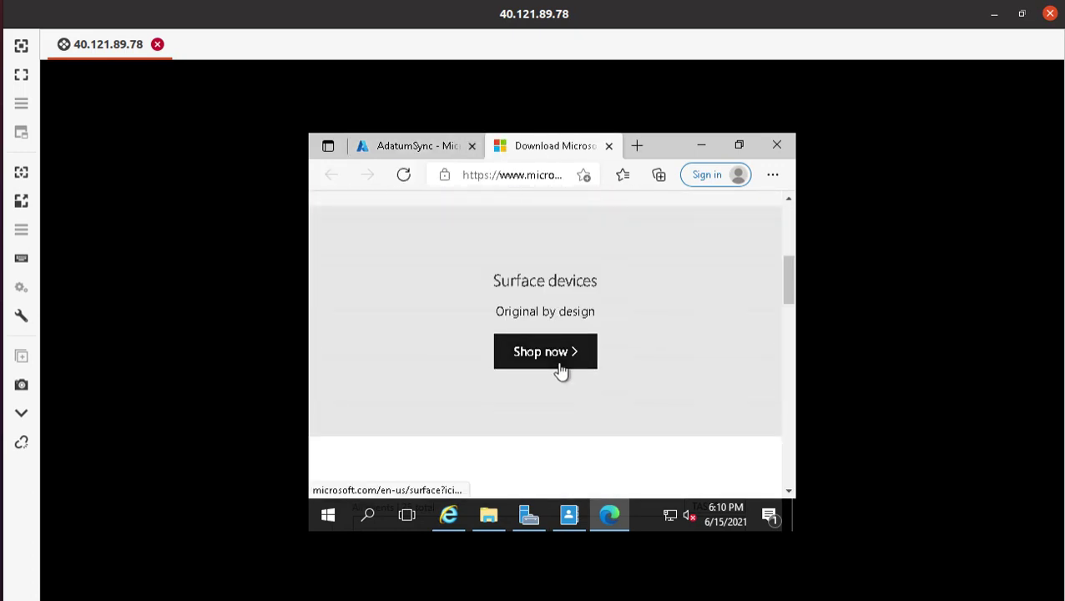
{"action": "scroll", "coordinate": [568, 363], "scroll_direction": "down", "scroll_amount": 4}
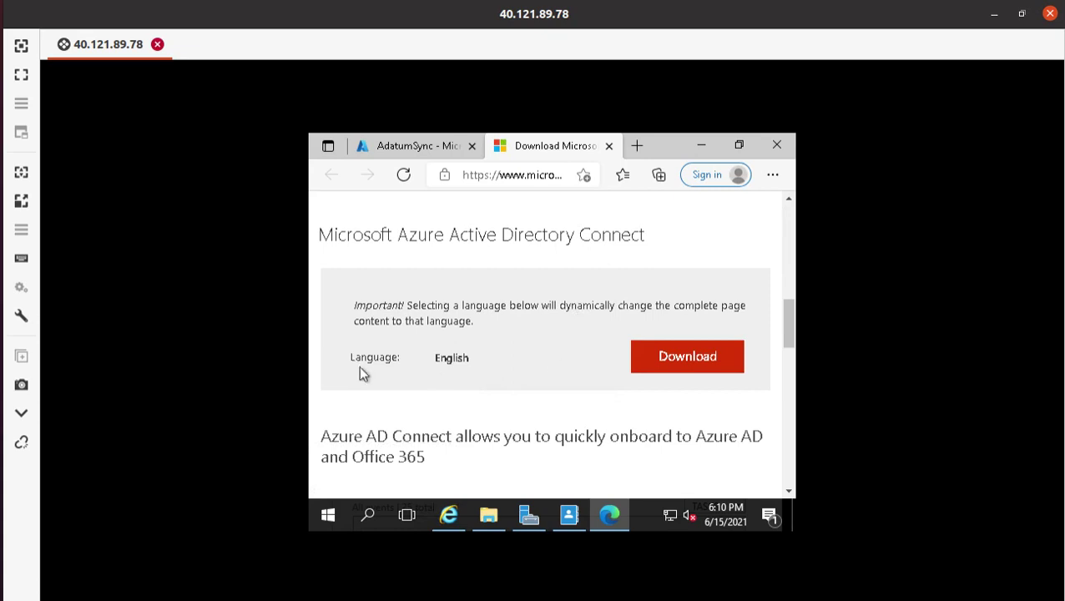
{"action": "left_click", "coordinate": [685, 358]}
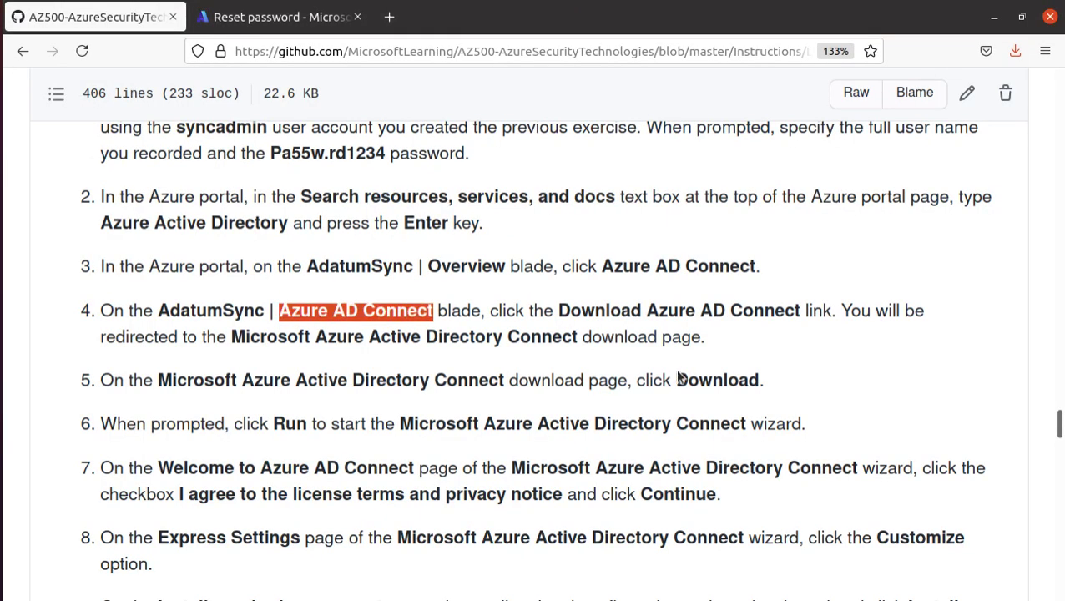
- Select the lab's step 6 line about running the Azure AD Connect wizard
{"action": "scroll", "coordinate": [678, 378], "scroll_direction": "down", "scroll_amount": 1}
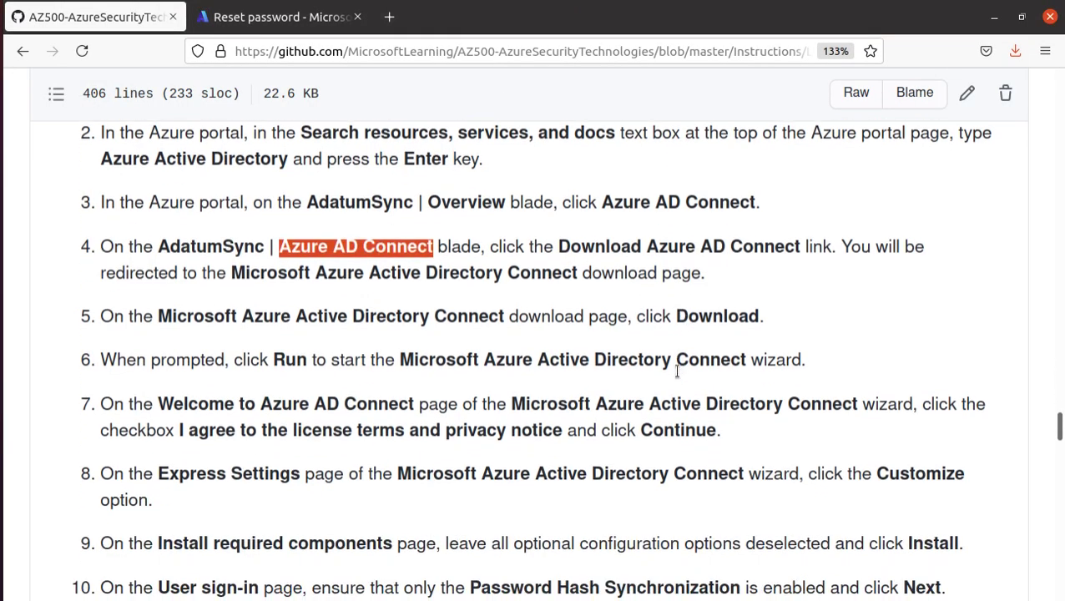
{"action": "left_click_drag", "start_coordinate": [102, 358], "coordinate": [805, 358]}
{"action": "left_click", "coordinate": [895, 352]}
{"action": "triple_click", "coordinate": [893, 354]}
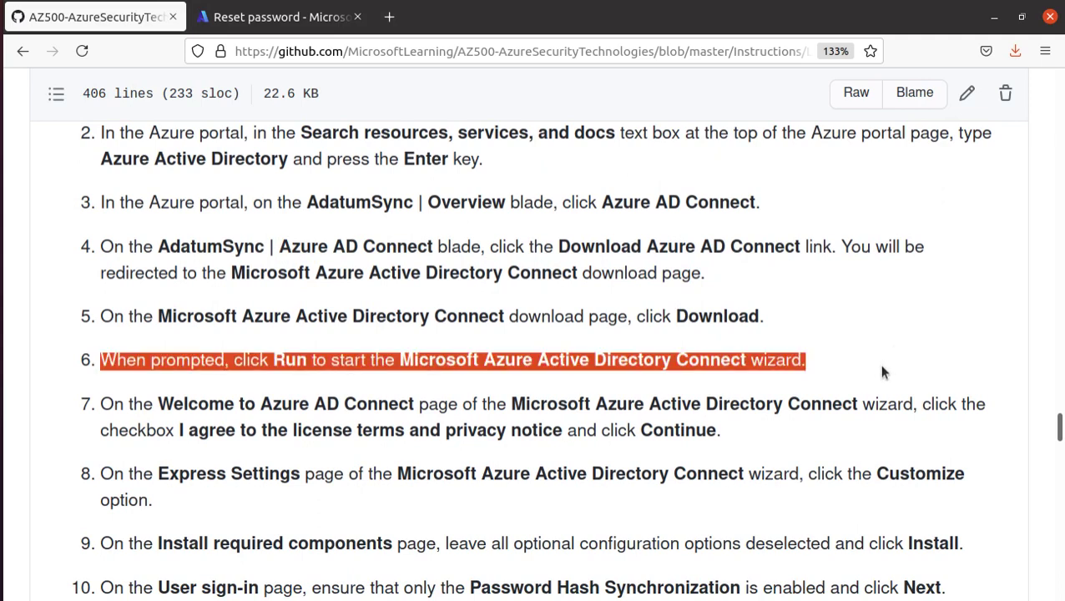
{"action": "scroll", "coordinate": [881, 365], "scroll_direction": "down", "scroll_amount": 3}
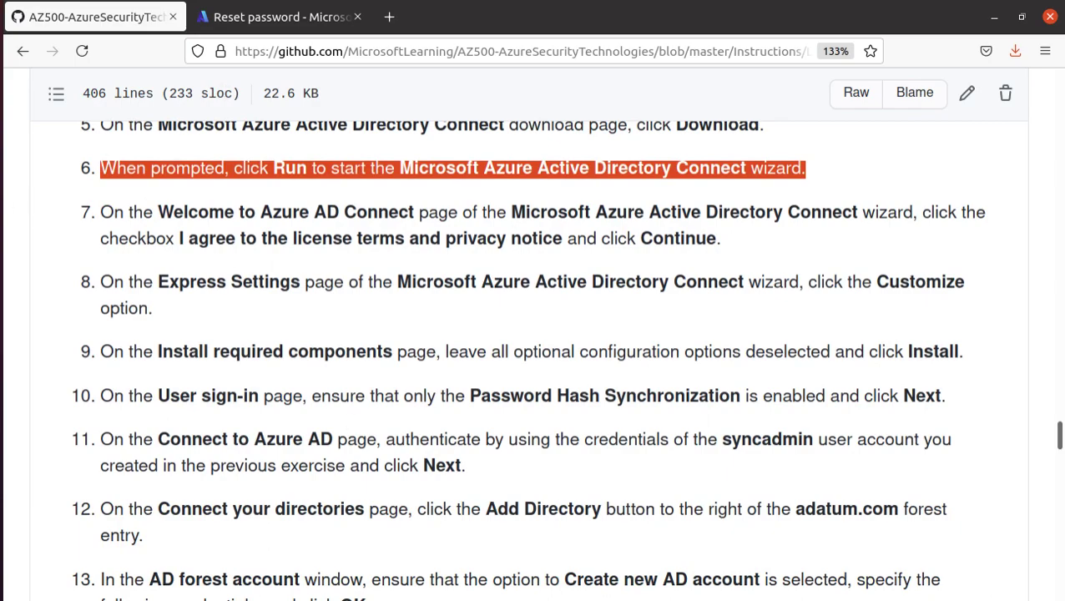
- Run the downloaded AzureADConnect.msi and move the Azure AD Connect wizard into full view
{"action": "left_click", "coordinate": [16, 416]}
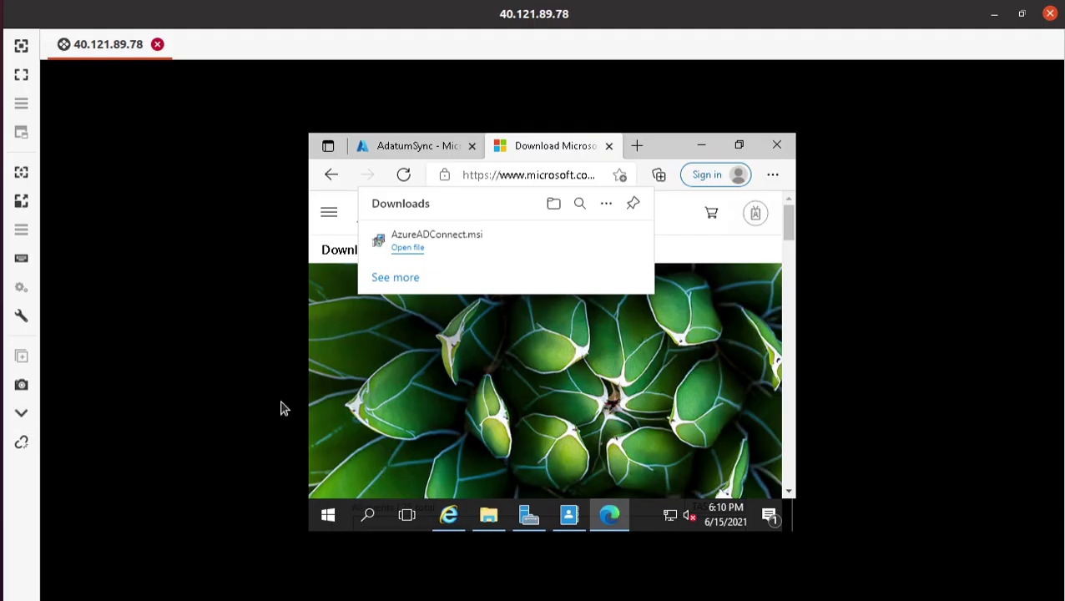
{"action": "left_click", "coordinate": [404, 249]}
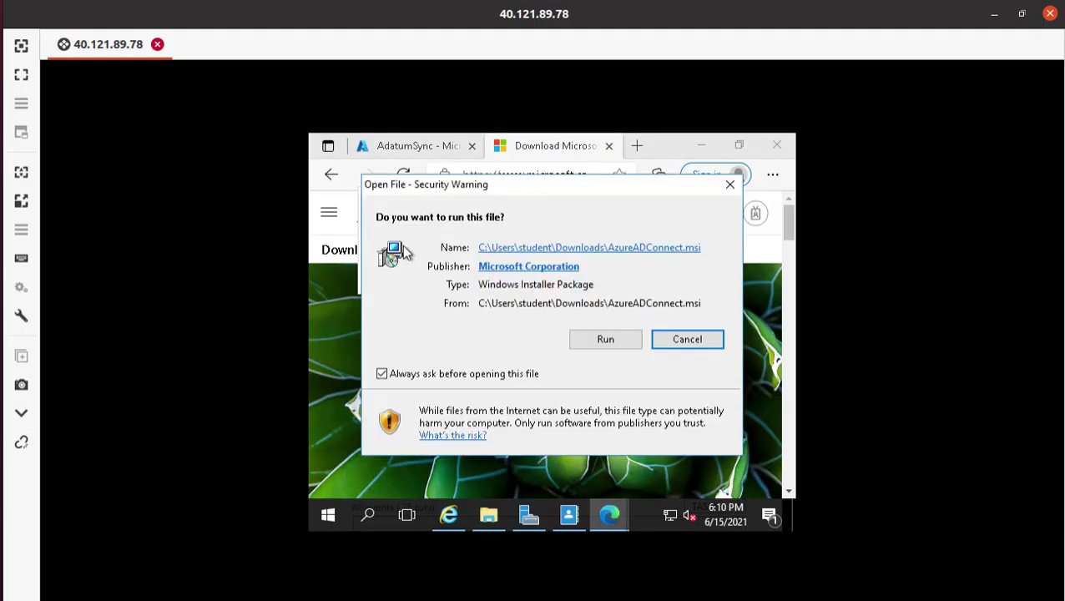
{"action": "left_click", "coordinate": [613, 339]}
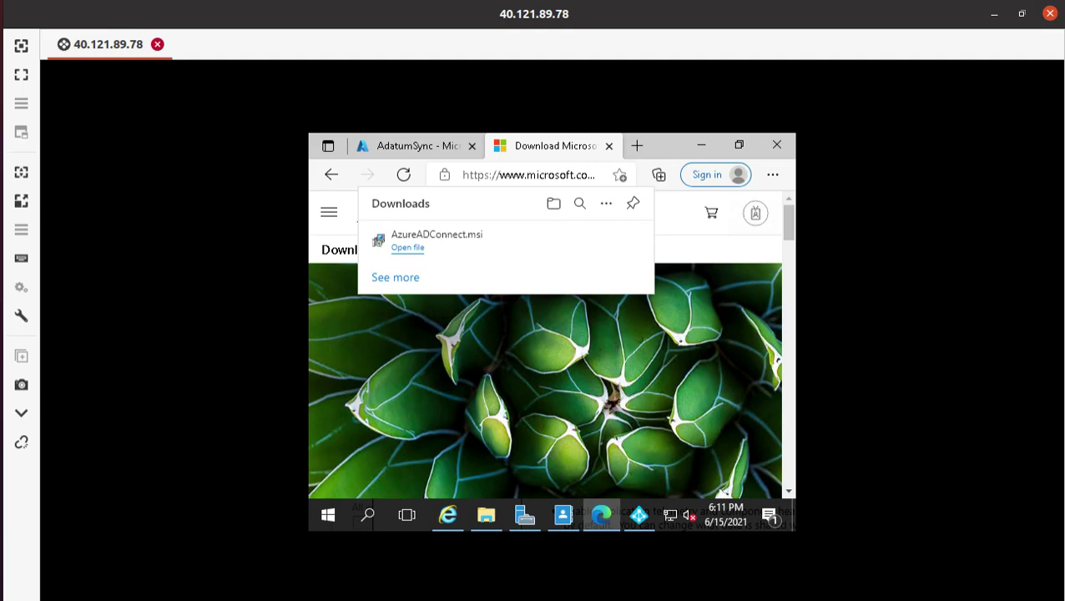
{"action": "left_click", "coordinate": [639, 516]}
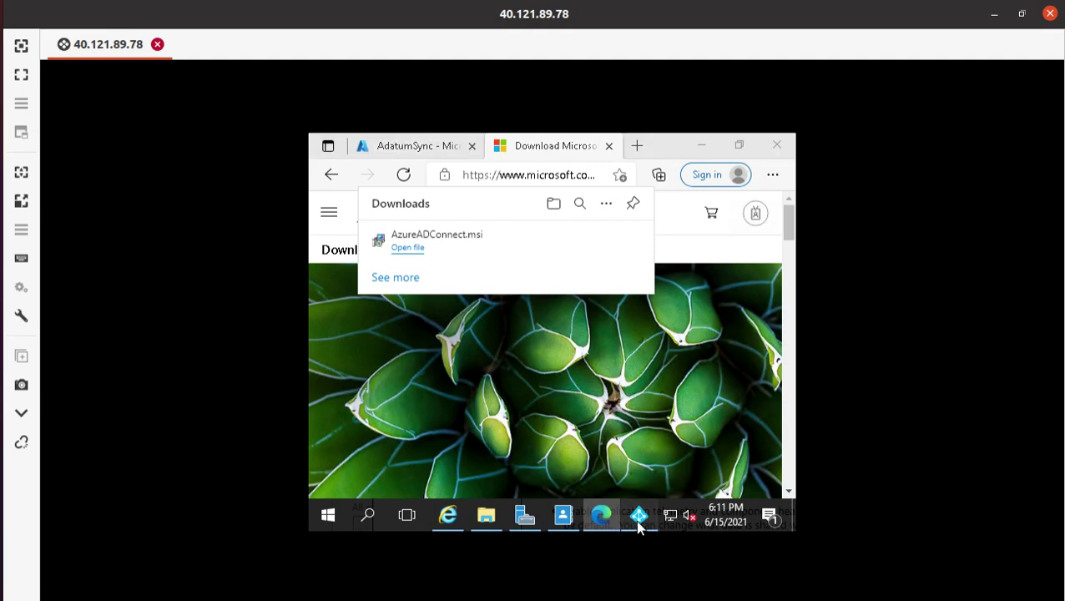
{"action": "left_click_drag", "start_coordinate": [570, 209], "coordinate": [508, 152]}
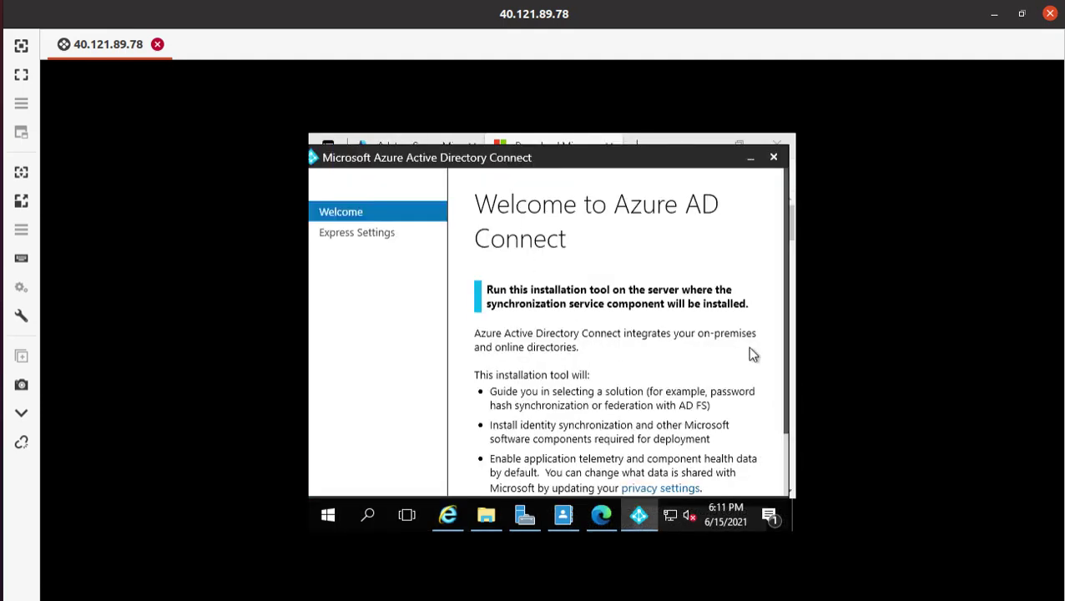
- Agree to the Azure AD Connect license terms and privacy notice
{"action": "left_click_drag", "start_coordinate": [787, 356], "coordinate": [791, 432]}
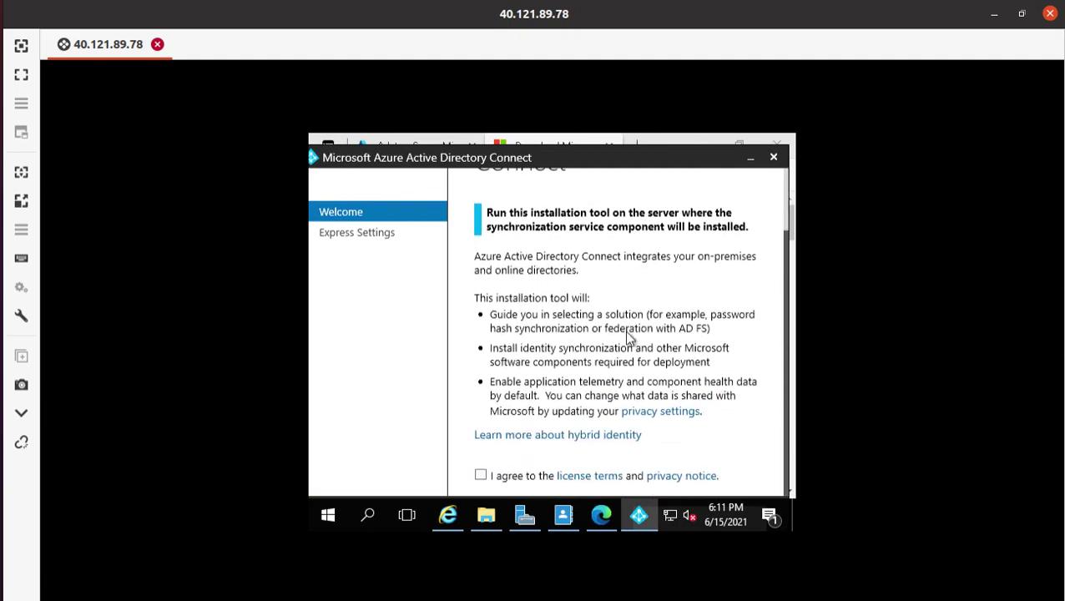
{"action": "left_click", "coordinate": [481, 475]}
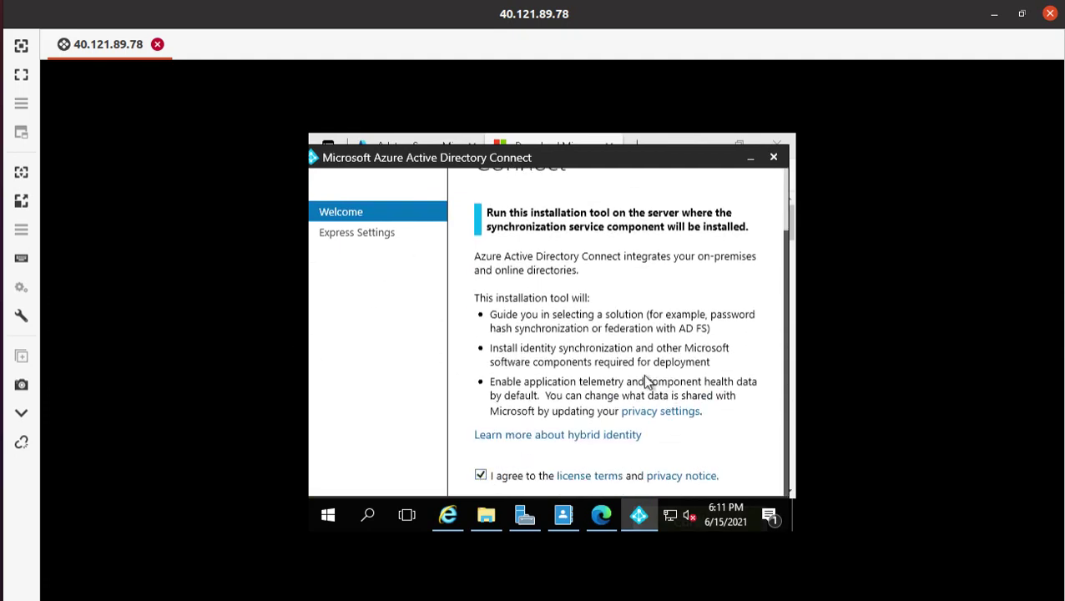
{"action": "left_click", "coordinate": [793, 410]}
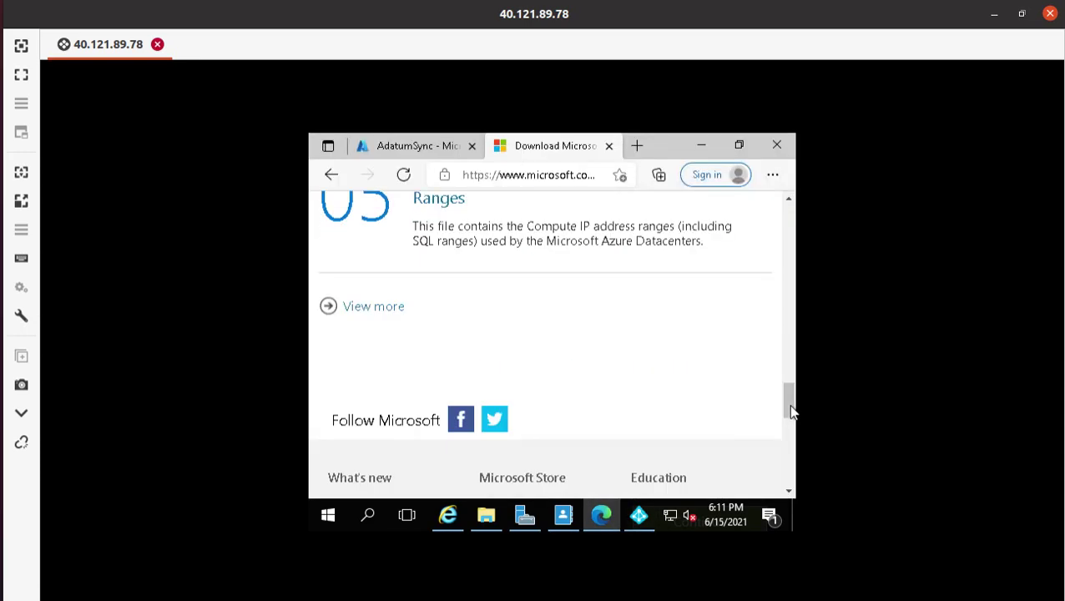
{"action": "left_click", "coordinate": [636, 518]}
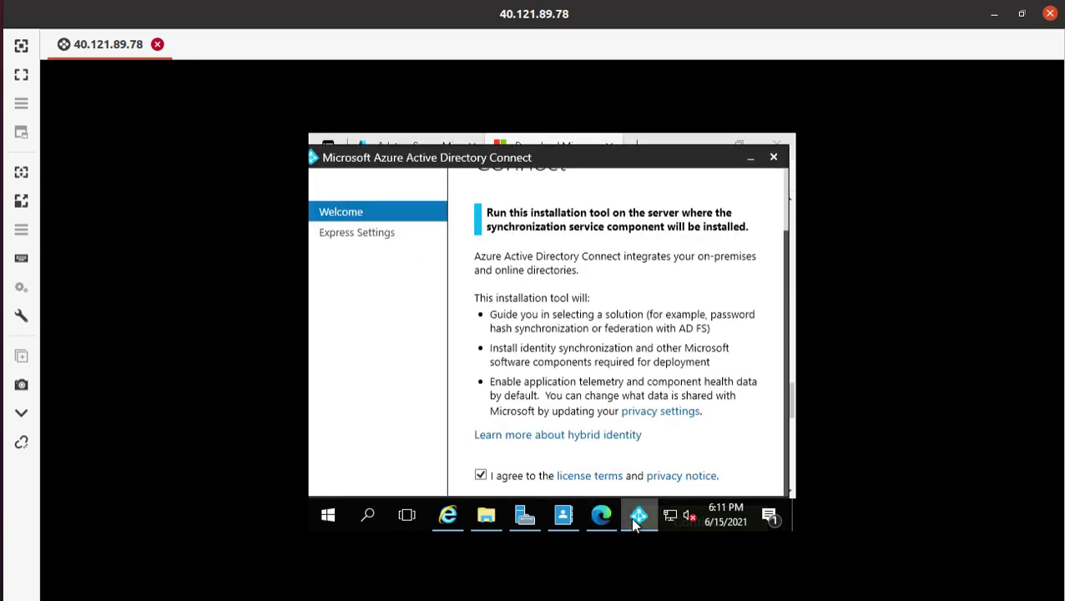
- Minimize the browser covering the wizard and continue to Express Settings
{"action": "left_click", "coordinate": [789, 409]}
{"action": "scroll", "coordinate": [788, 409], "scroll_direction": "down", "scroll_amount": 3}
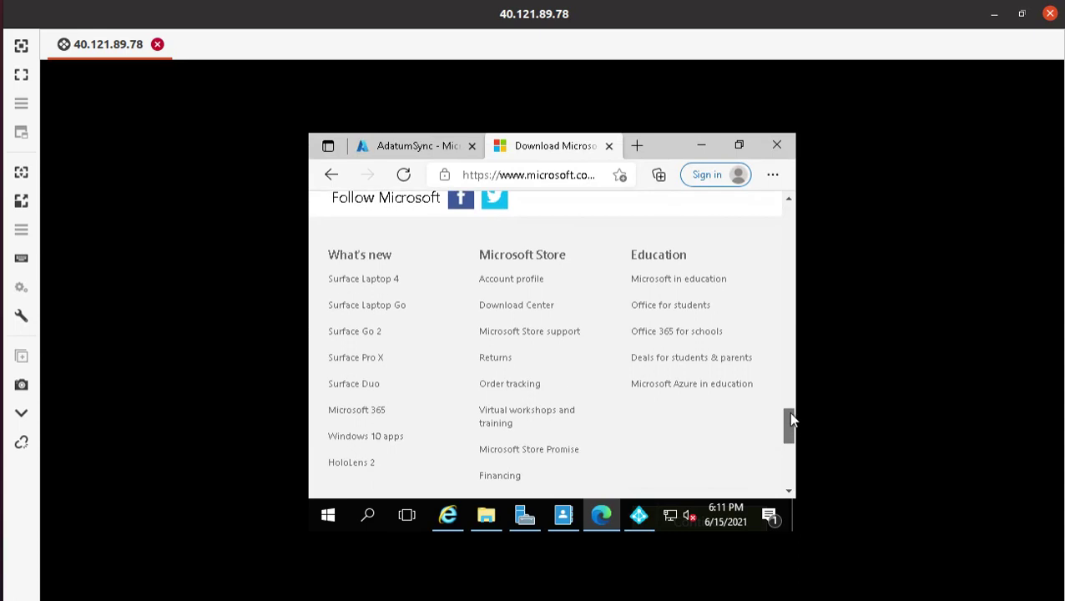
{"action": "left_click", "coordinate": [707, 148]}
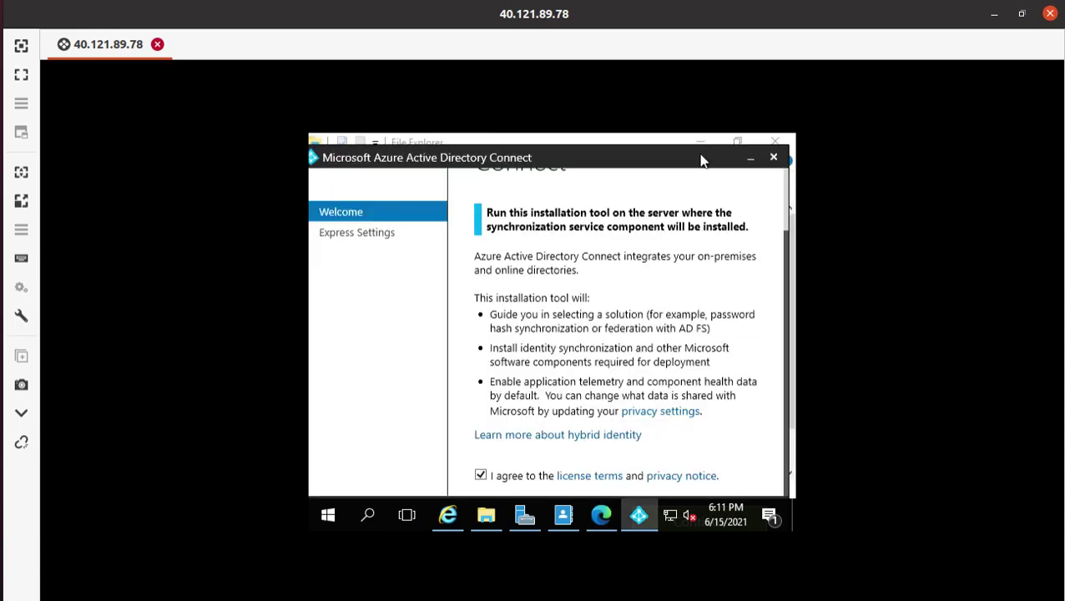
{"action": "left_click_drag", "start_coordinate": [638, 145], "coordinate": [579, 132]}
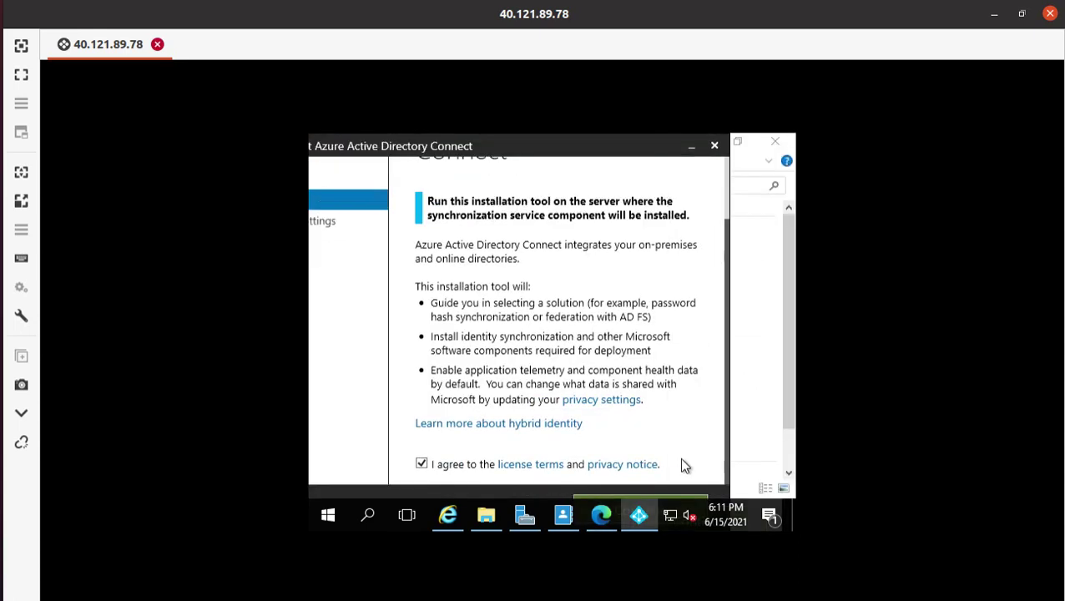
{"action": "left_click", "coordinate": [675, 495]}
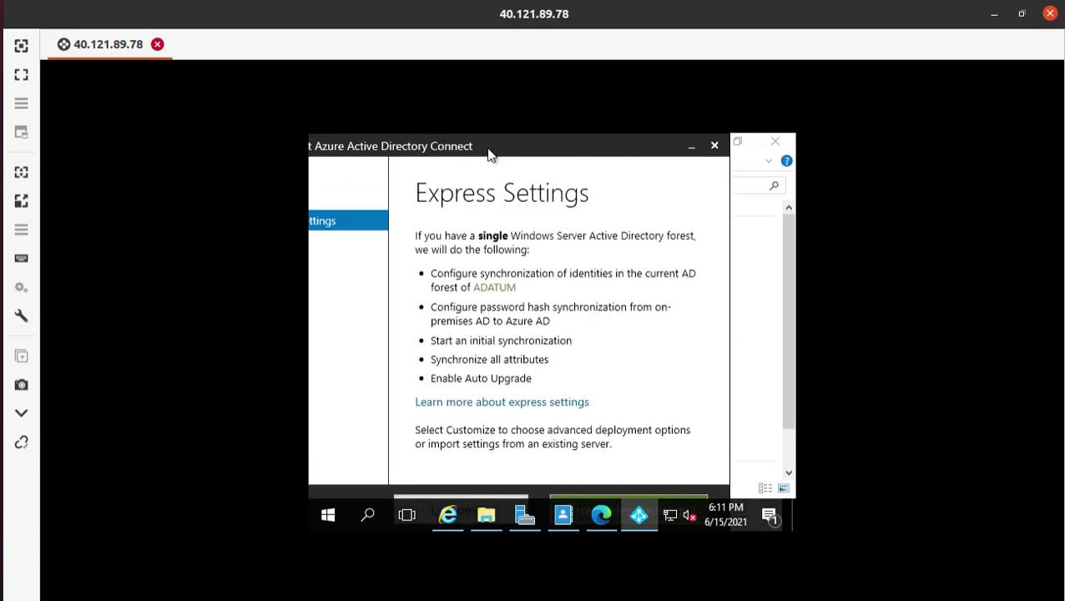
{"action": "left_click_drag", "start_coordinate": [490, 152], "coordinate": [529, 147]}
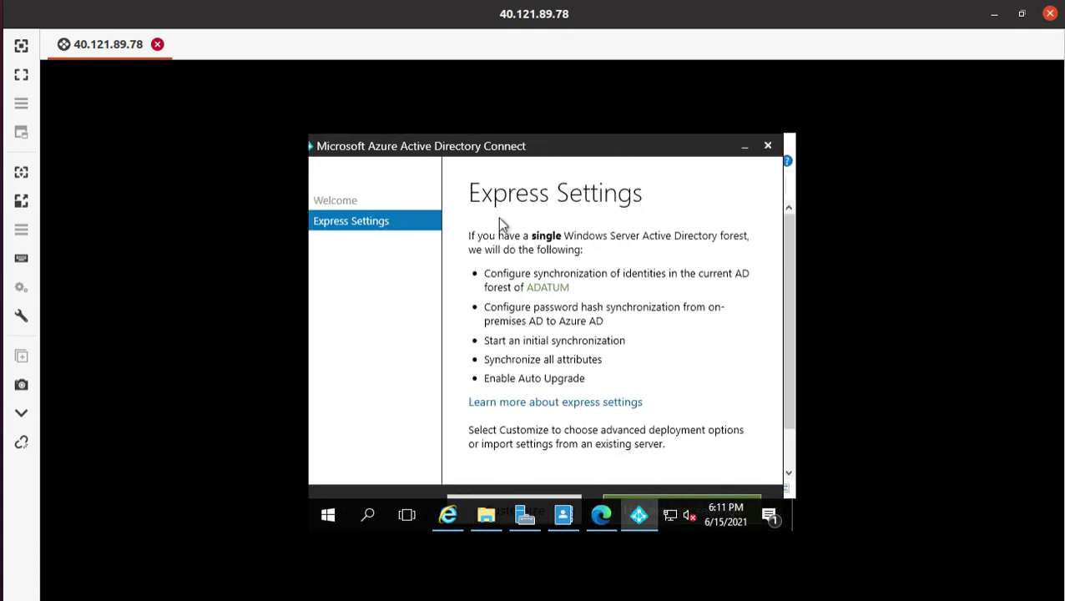
- Highlight the Express Settings and Customize text in lab step 8
{"action": "left_click", "coordinate": [2, 82]}
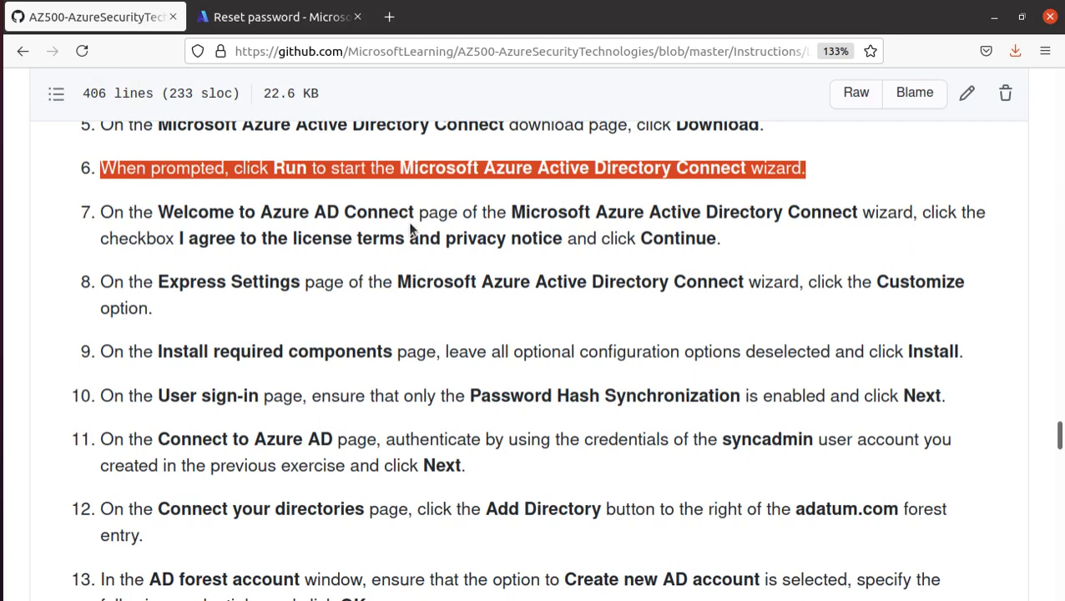
{"action": "left_click_drag", "start_coordinate": [170, 282], "coordinate": [434, 282]}
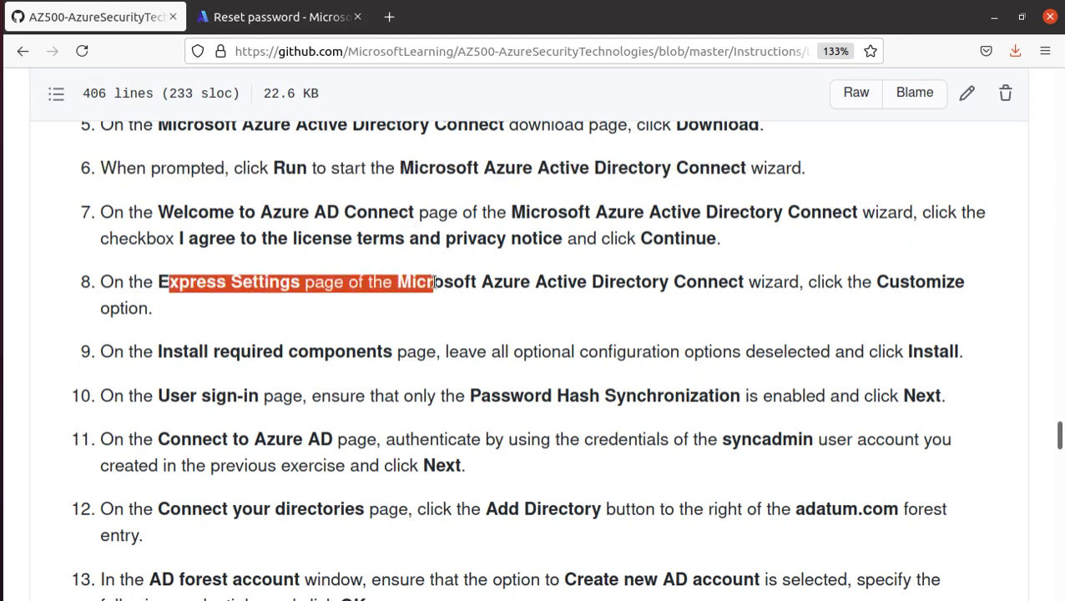
{"action": "left_click", "coordinate": [762, 284]}
{"action": "left_click_drag", "start_coordinate": [875, 283], "coordinate": [960, 311]}
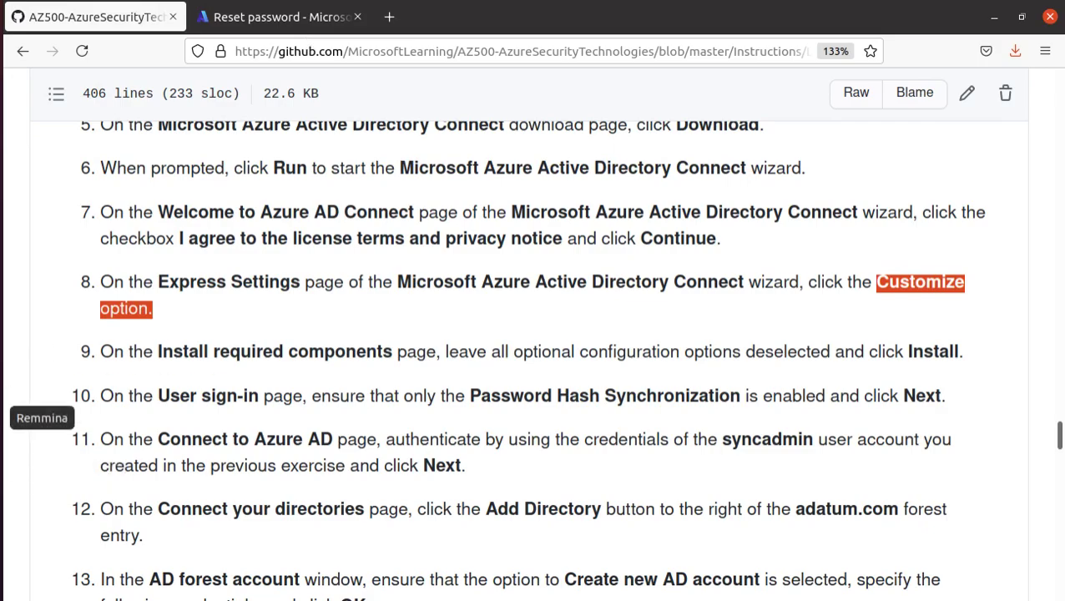
- Uncover the Azure AD Connect wizard and choose Customize instead of express settings
{"action": "left_click", "coordinate": [1, 416]}
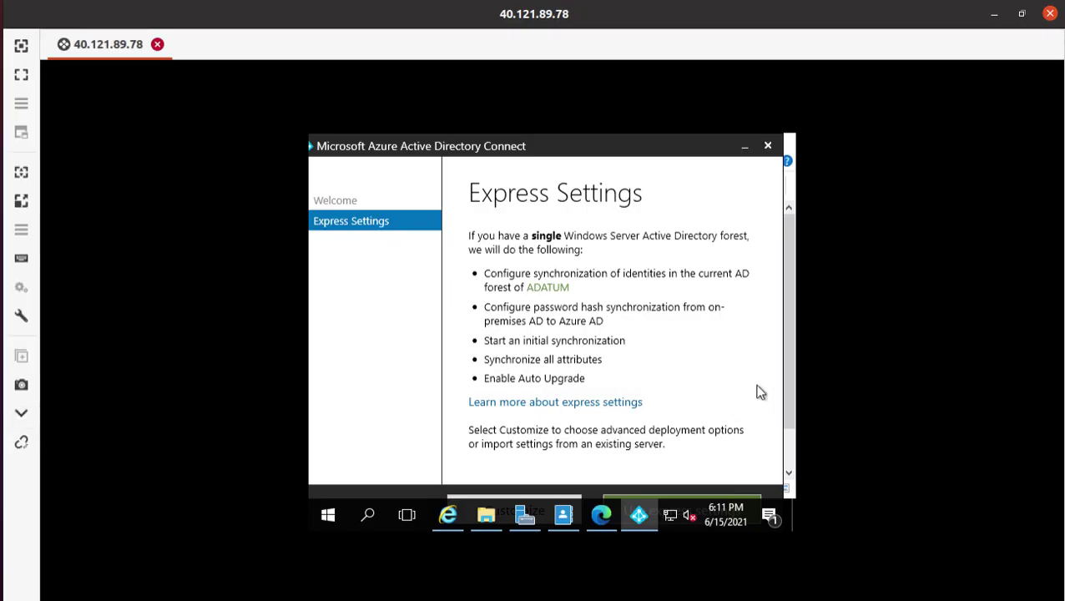
{"action": "left_click_drag", "start_coordinate": [788, 360], "coordinate": [788, 391]}
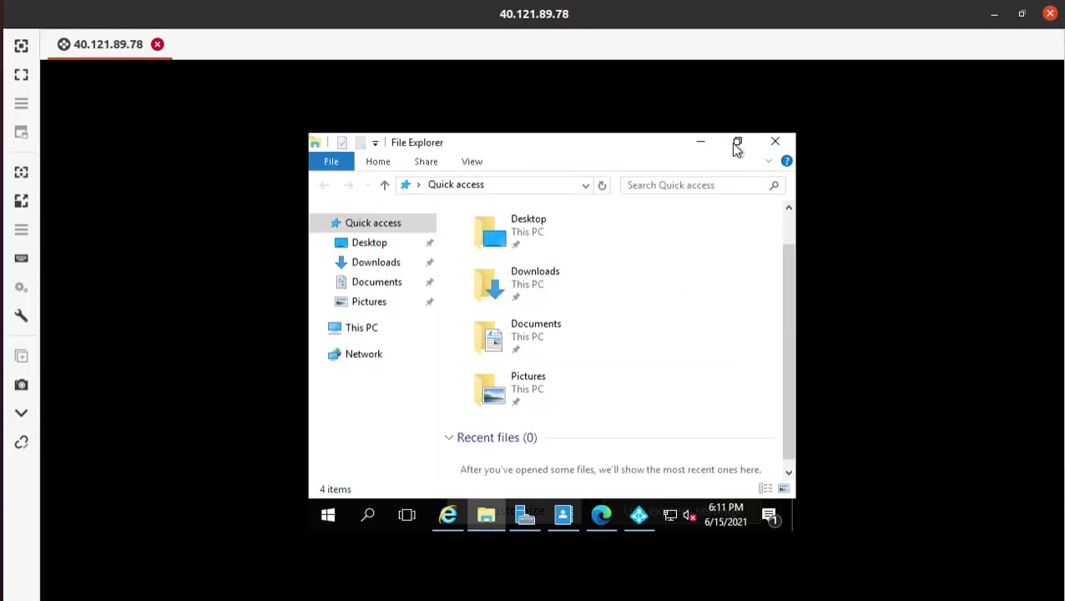
{"action": "left_click", "coordinate": [701, 148]}
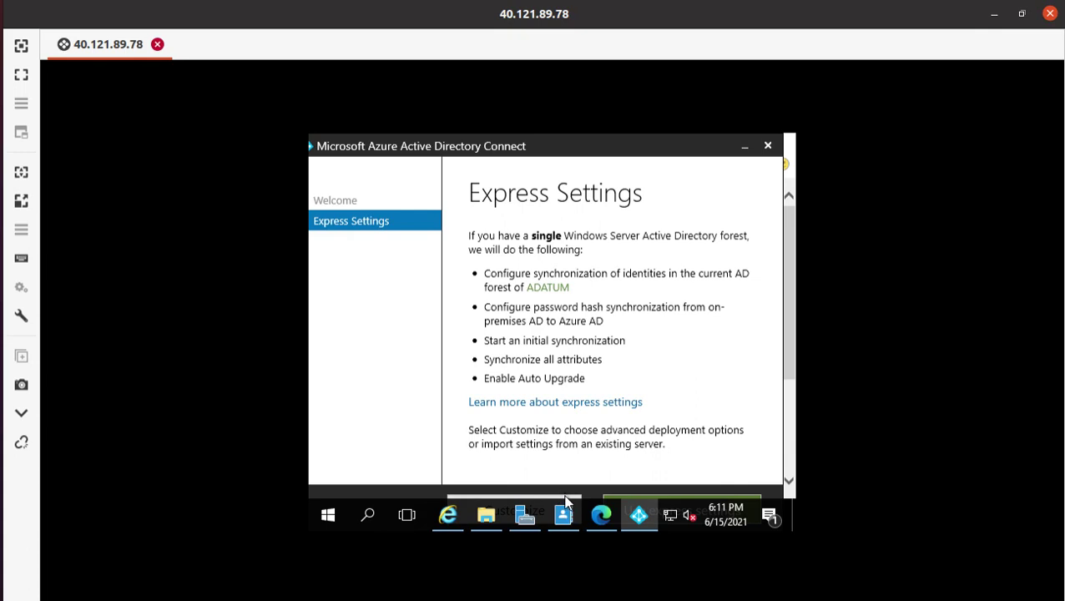
{"action": "right_click", "coordinate": [594, 501]}
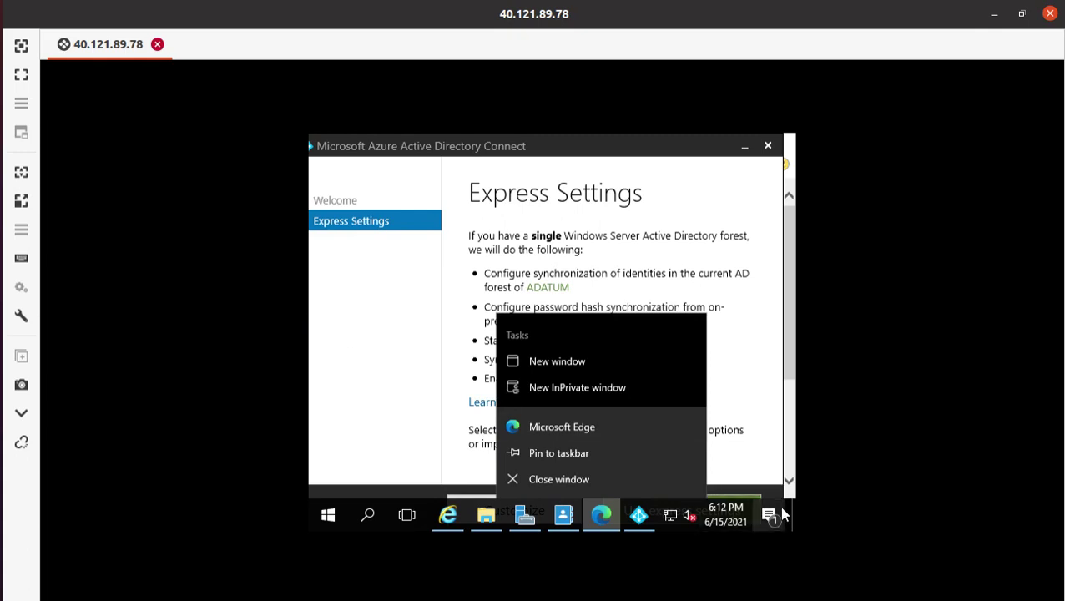
{"action": "left_click", "coordinate": [361, 516]}
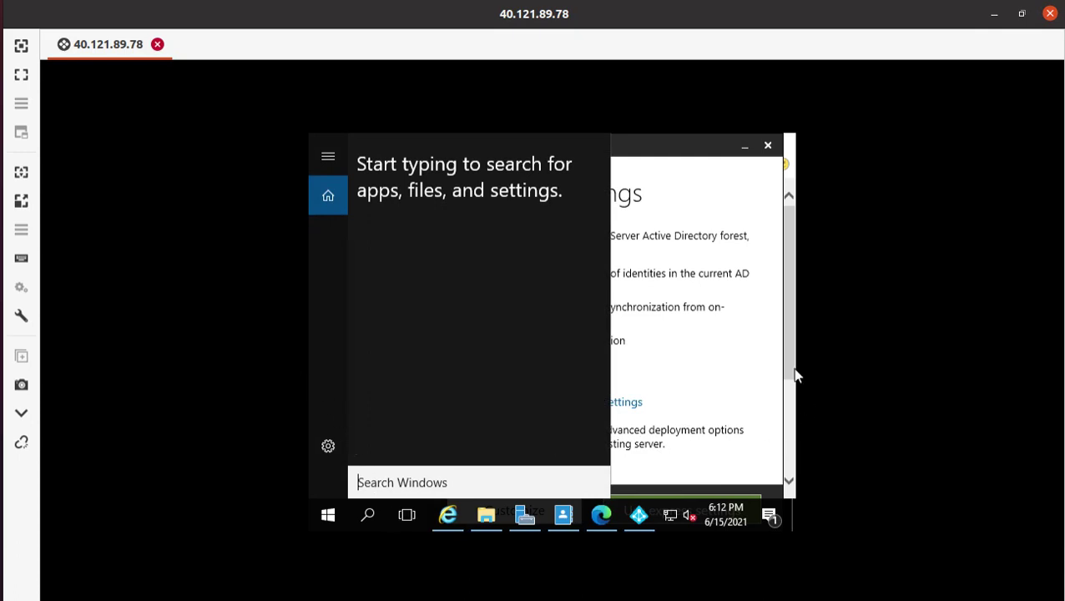
{"action": "left_click", "coordinate": [712, 330]}
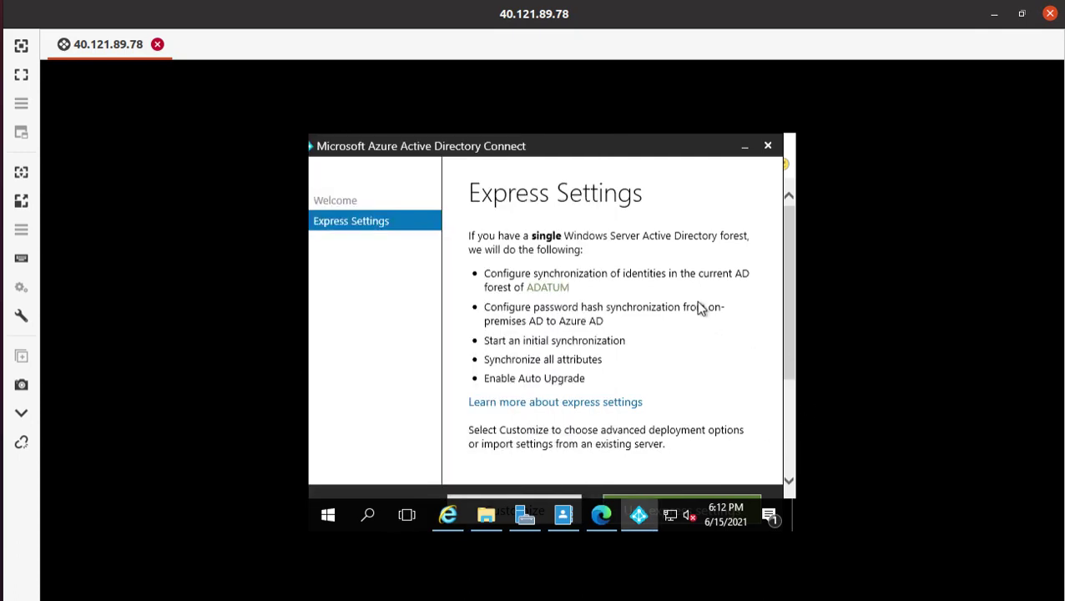
{"action": "left_click", "coordinate": [506, 501]}
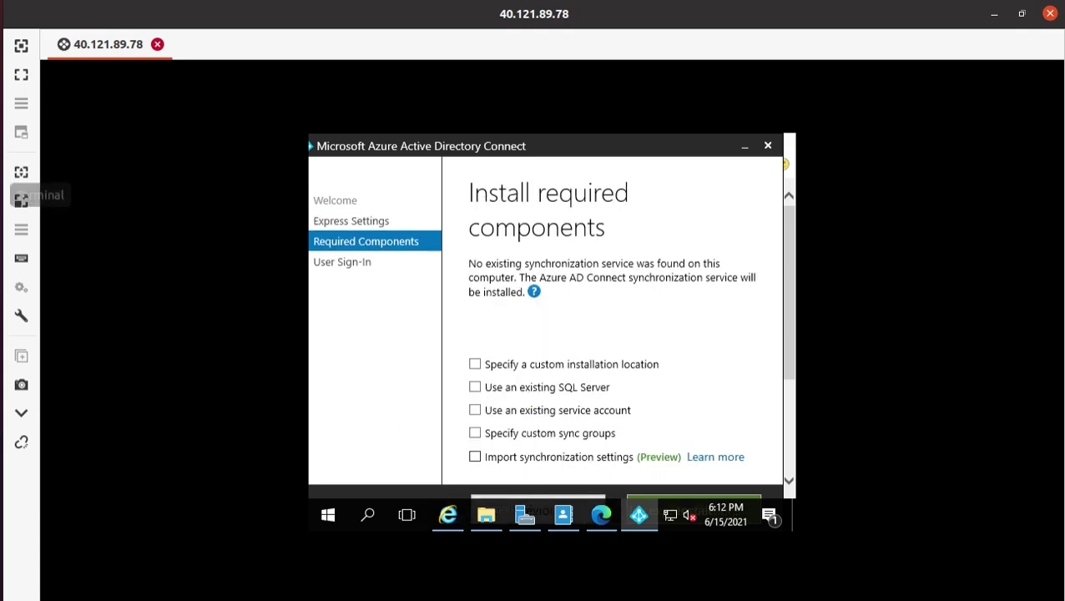
- Install Azure AD Connect's required components with every optional setting left unticked
{"action": "left_click", "coordinate": [21, 200]}
{"action": "scroll", "coordinate": [386, 373], "scroll_direction": "down", "scroll_amount": 1}
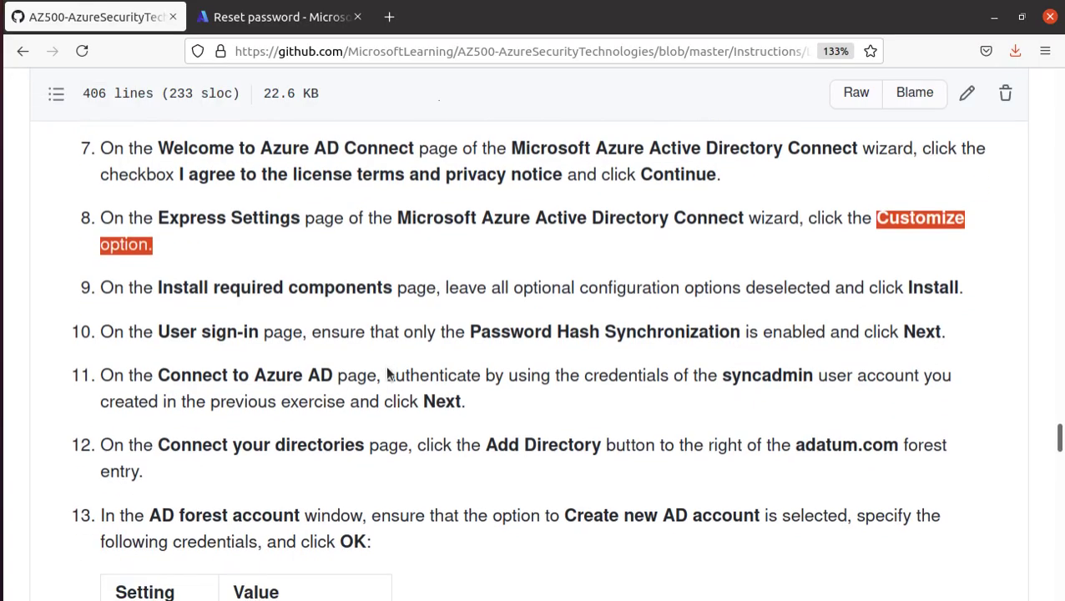
{"action": "left_click_drag", "start_coordinate": [159, 287], "coordinate": [391, 298]}
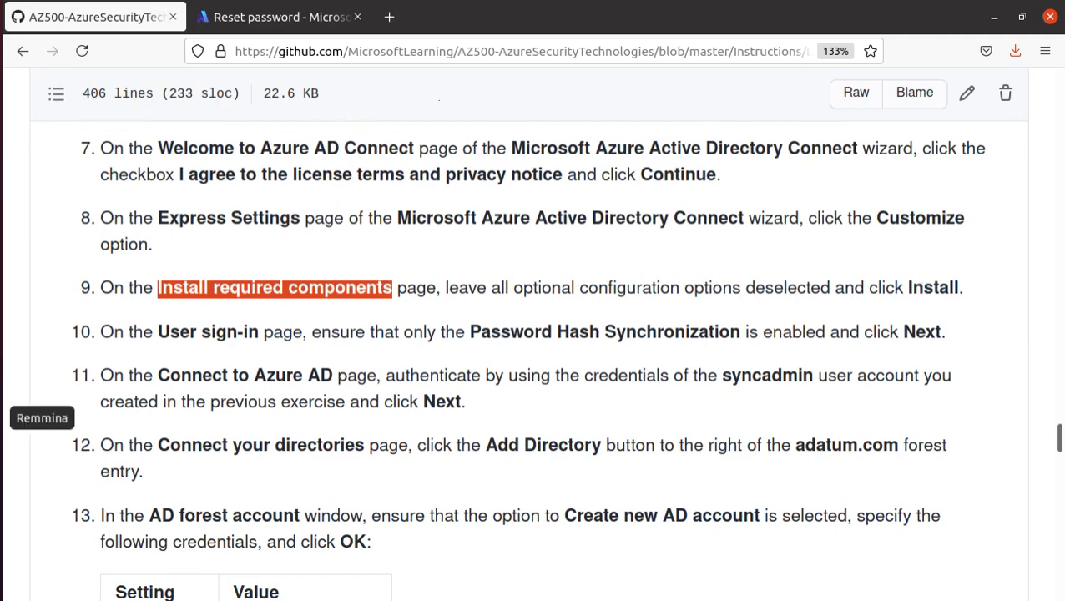
{"action": "left_click", "coordinate": [1, 417]}
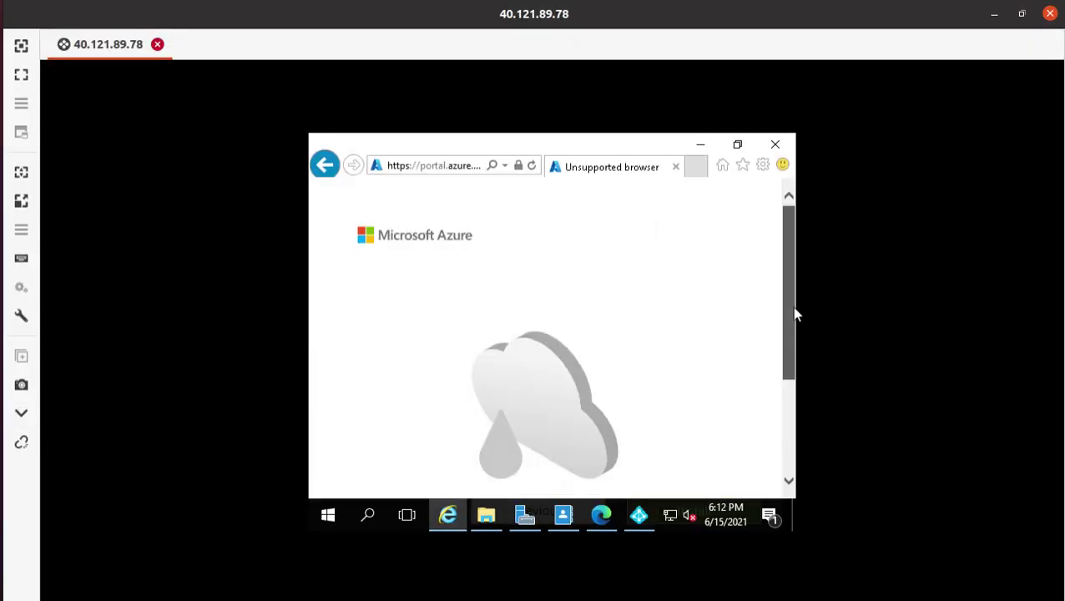
{"action": "left_click", "coordinate": [698, 148]}
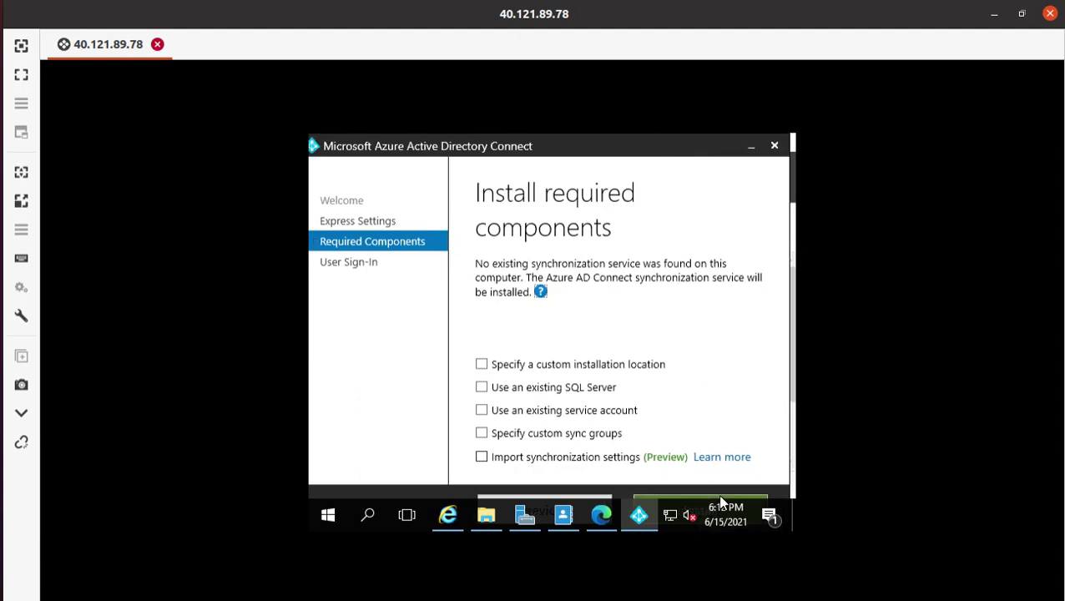
{"action": "left_click", "coordinate": [752, 497]}
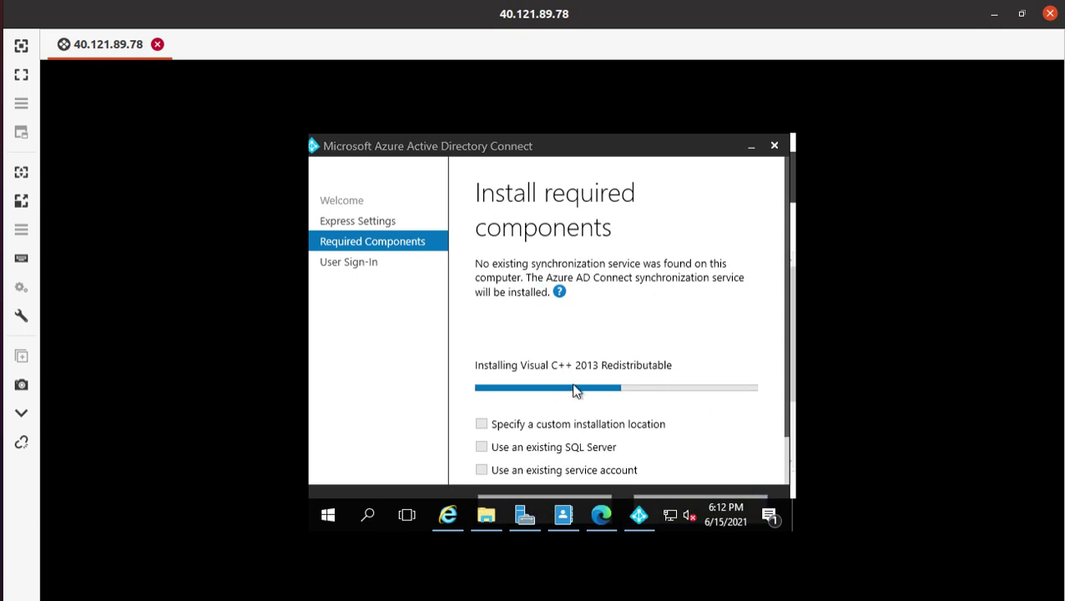
{"action": "left_click", "coordinate": [4, 250]}
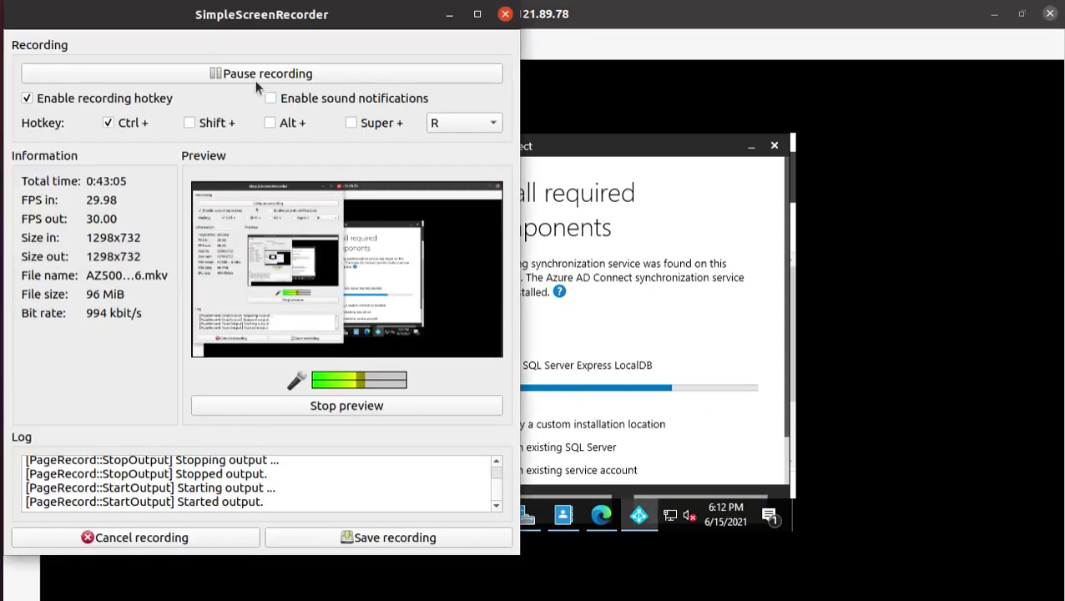
- Leave User sign-in on Password Hash Synchronization and advance to the Connect to Azure AD page
{"action": "left_click", "coordinate": [447, 14]}
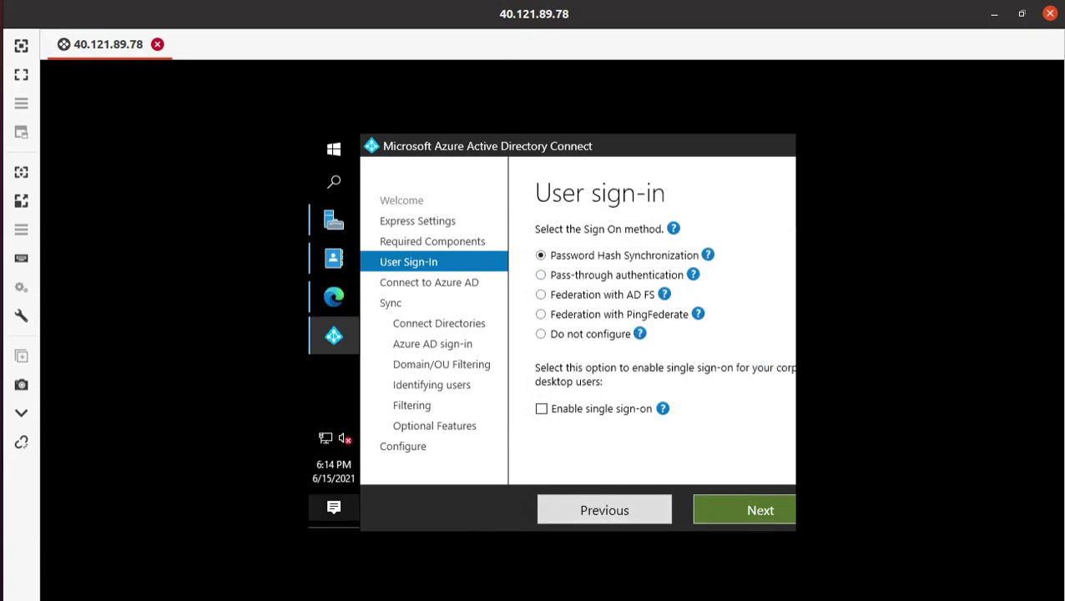
{"action": "left_click", "coordinate": [21, 84]}
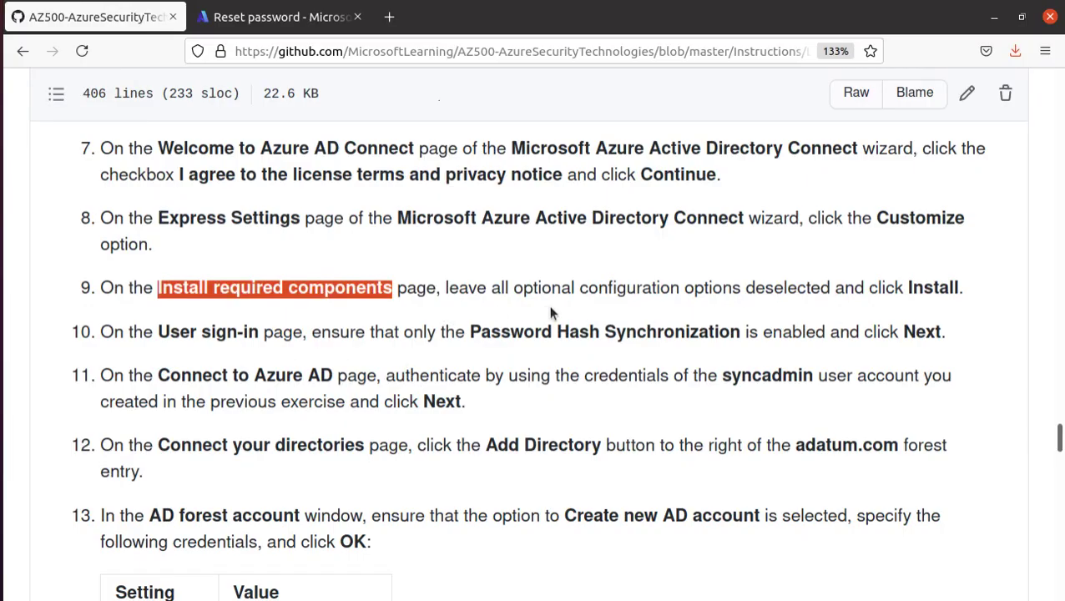
{"action": "double_click", "coordinate": [140, 333]}
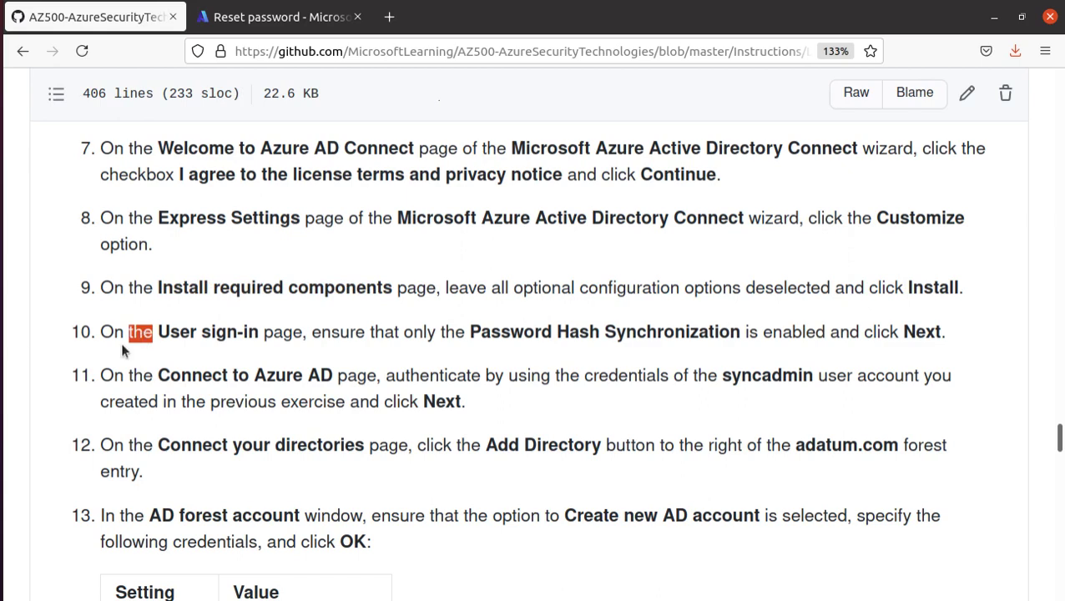
{"action": "left_click_drag", "start_coordinate": [158, 332], "coordinate": [984, 326]}
{"action": "left_click", "coordinate": [259, 19]}
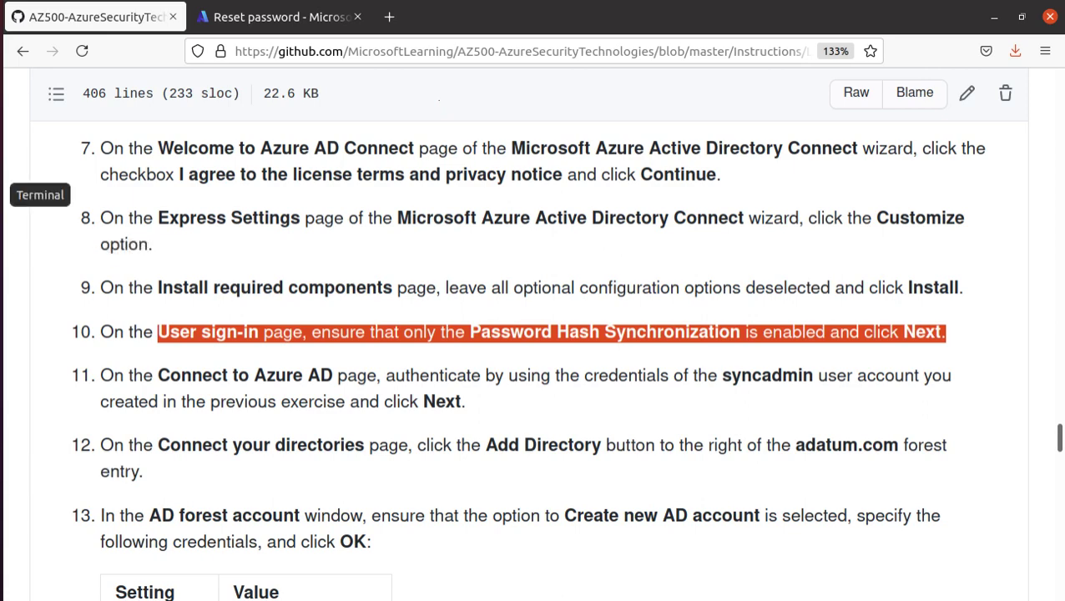
{"action": "left_click", "coordinate": [4, 418]}
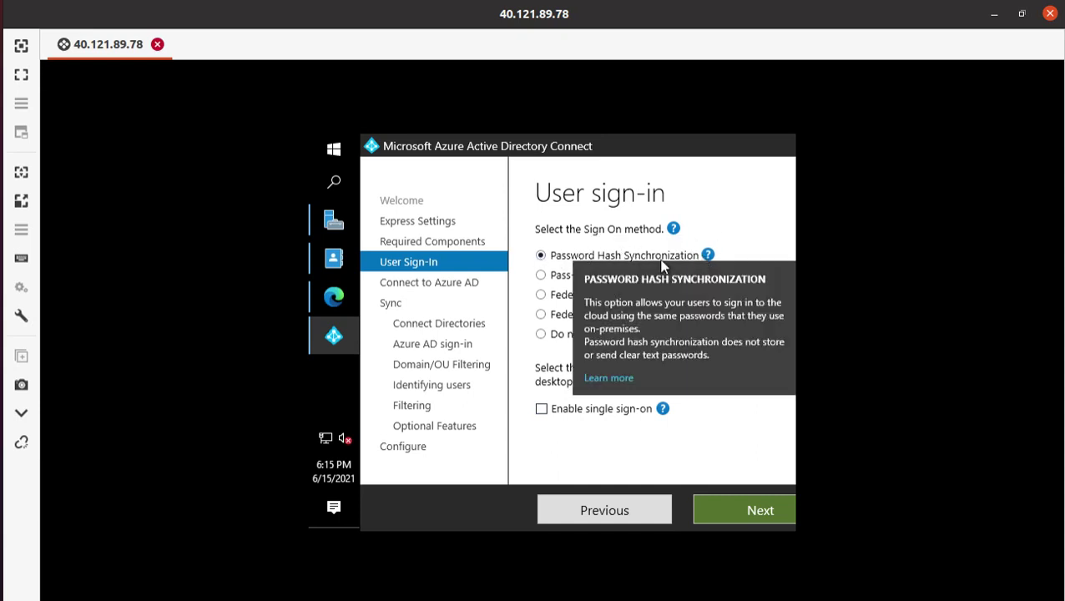
{"action": "mouse_move", "coordinate": [695, 276]}
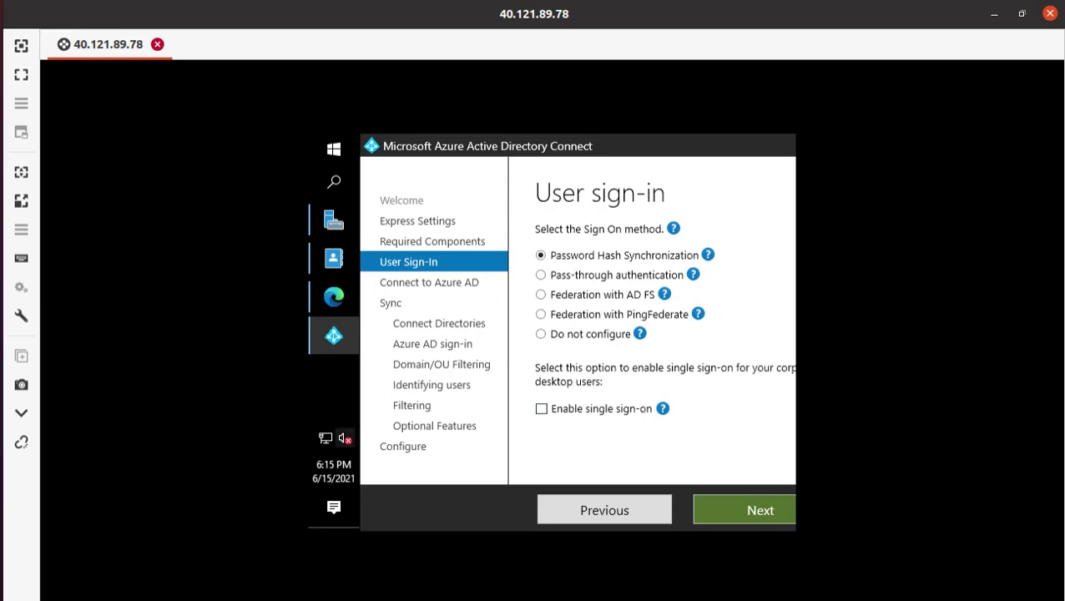
{"action": "left_click", "coordinate": [1, 84]}
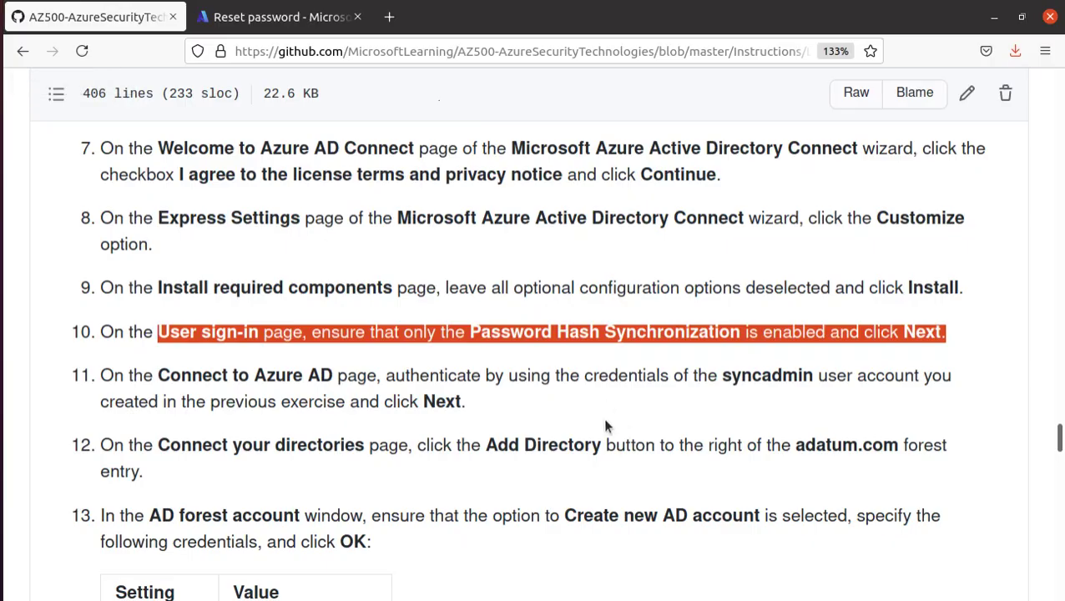
{"action": "scroll", "coordinate": [605, 421], "scroll_direction": "down", "scroll_amount": 1}
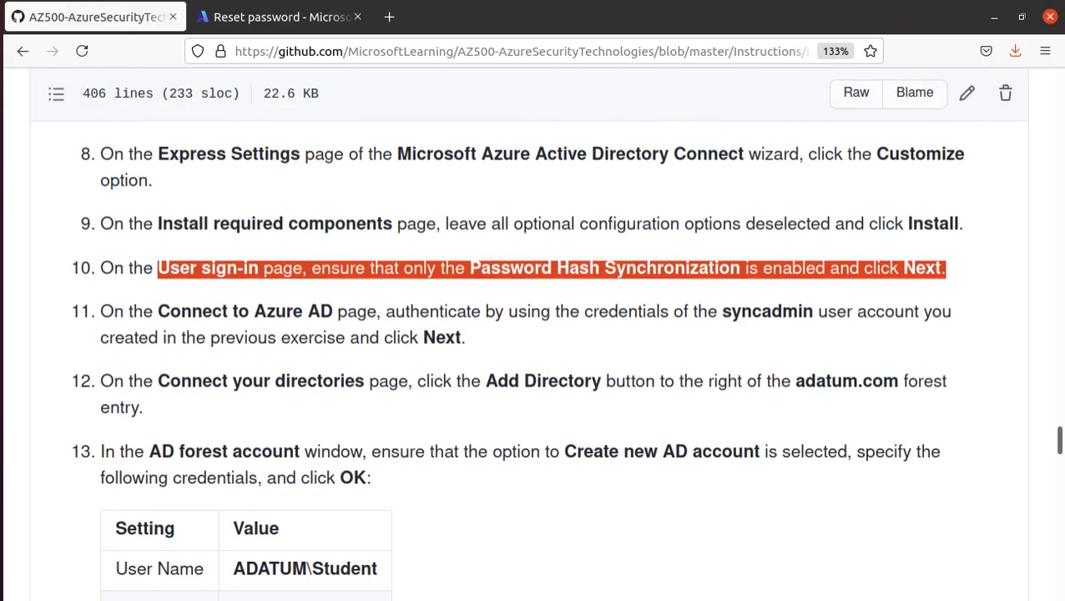
{"action": "key", "text": "alt+Tab"}
{"action": "left_click", "coordinate": [754, 516]}
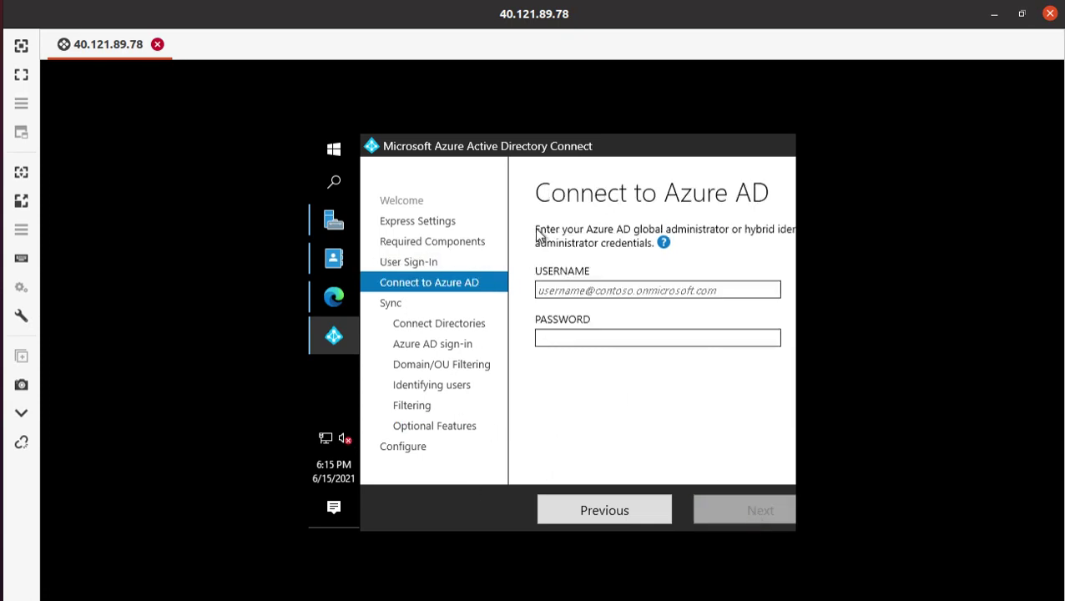
{"action": "left_click", "coordinate": [663, 242]}
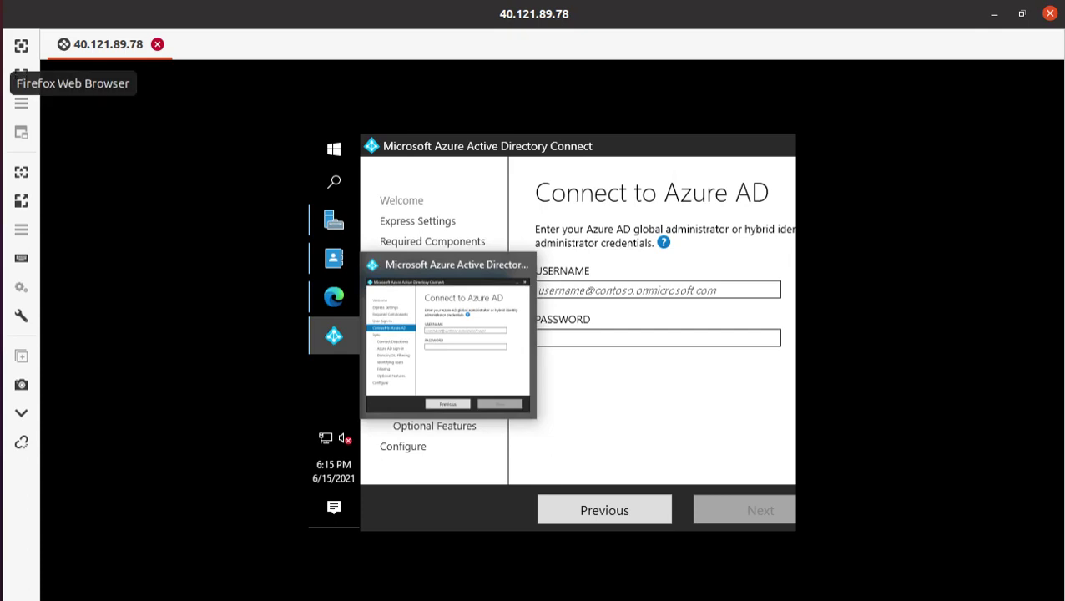
{"action": "left_click", "coordinate": [21, 83]}
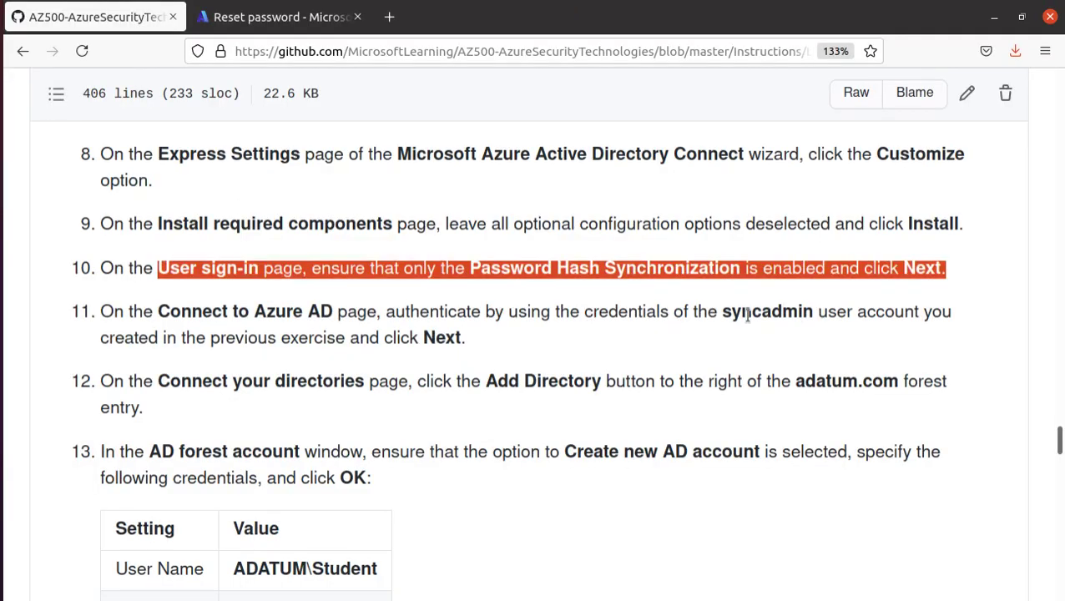
{"action": "left_click_drag", "start_coordinate": [722, 312], "coordinate": [808, 307]}
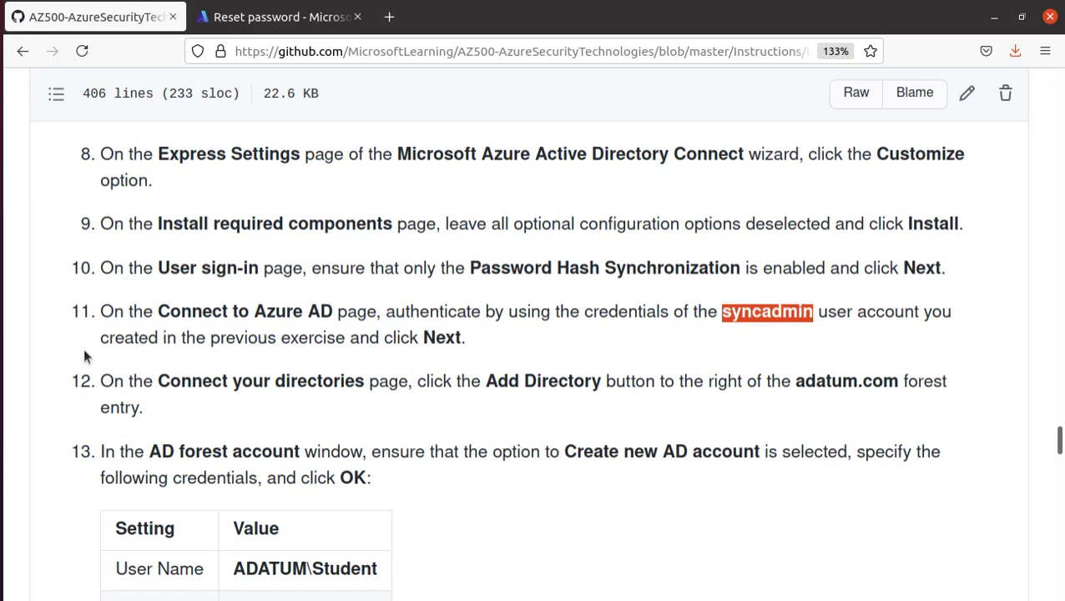
{"action": "scroll", "coordinate": [83, 357], "scroll_direction": "down", "scroll_amount": 1}
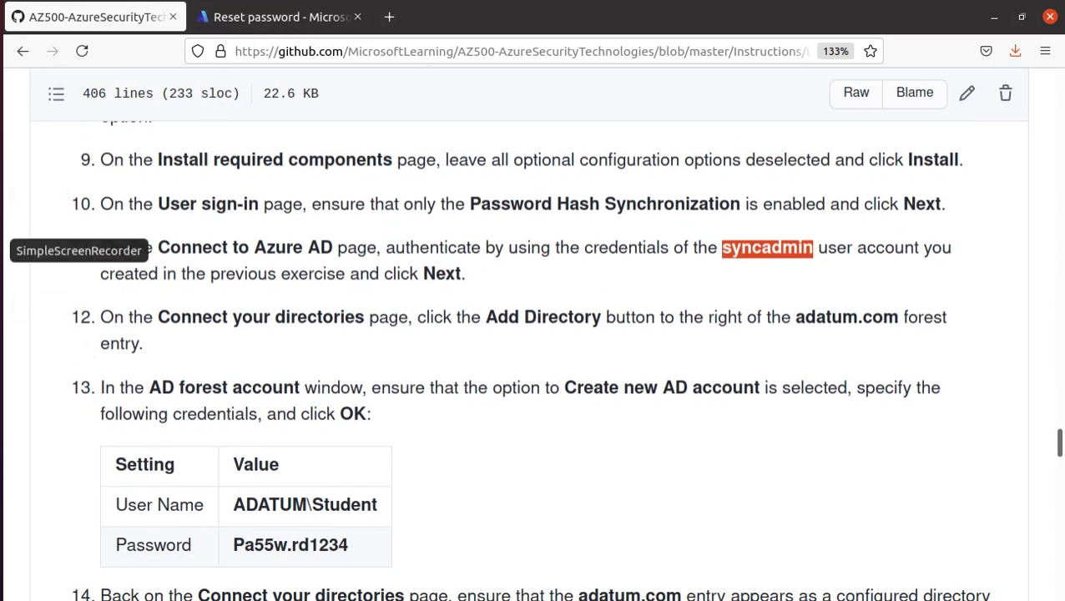
{"action": "left_click", "coordinate": [4, 250]}
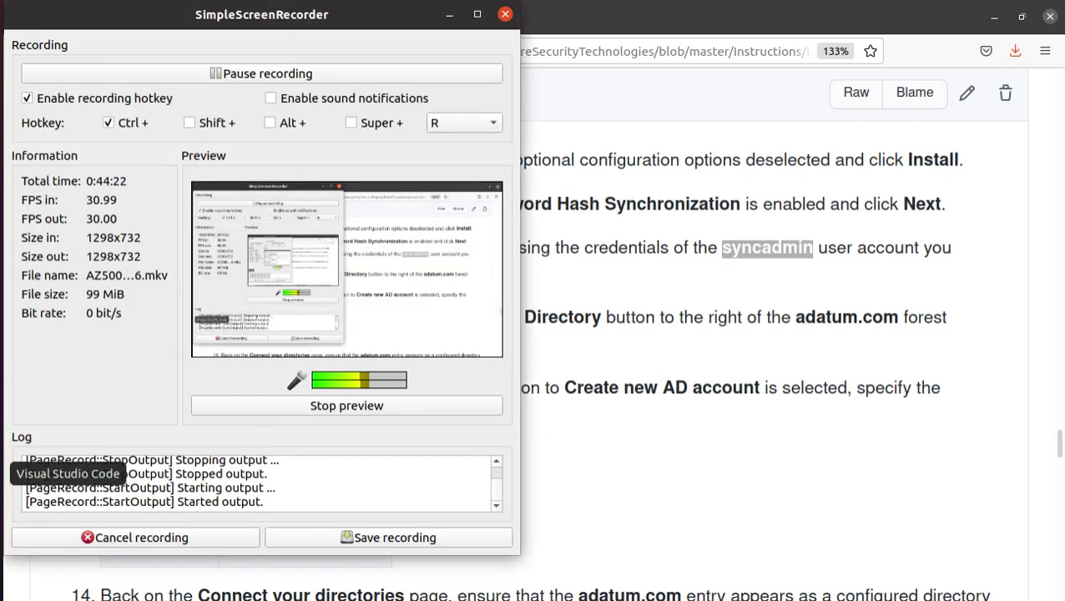
{"action": "left_click", "coordinate": [4, 415]}
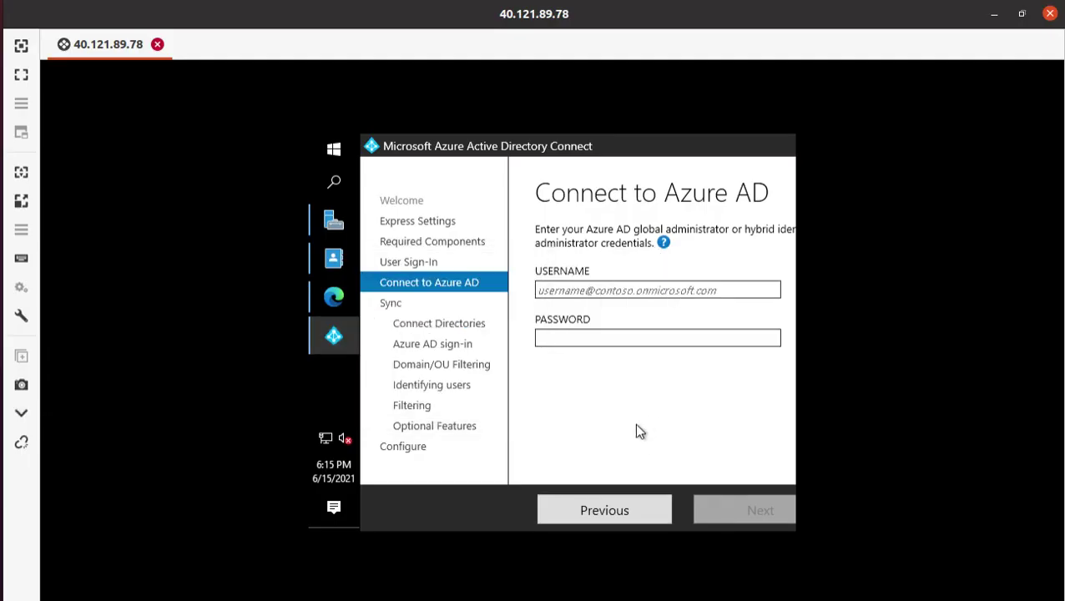
{"action": "left_click", "coordinate": [543, 289]}
- Paste the sync administrator's sign-in name from the notes into the Username field
{"action": "left_click", "coordinate": [4, 350]}
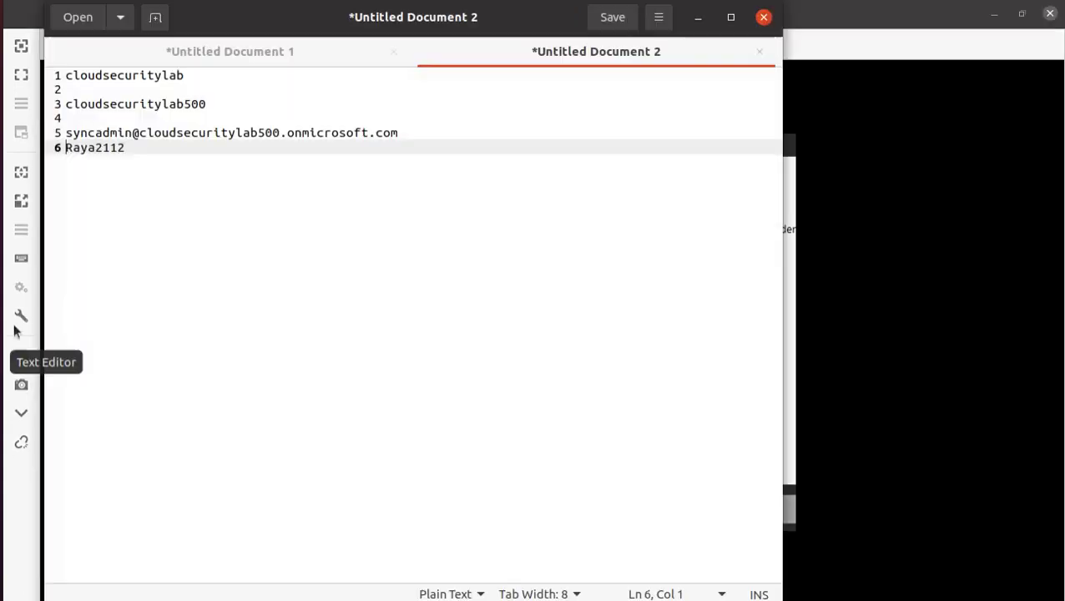
{"action": "triple_click", "coordinate": [141, 133]}
{"action": "right_click", "coordinate": [154, 136]}
{"action": "left_click", "coordinate": [251, 209]}
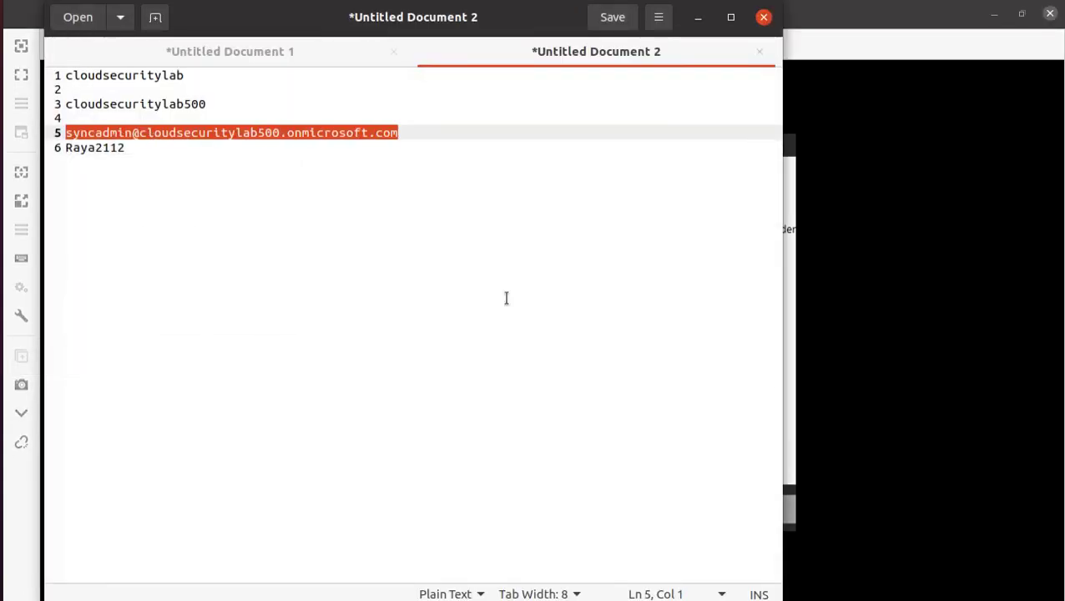
{"action": "left_click", "coordinate": [794, 418]}
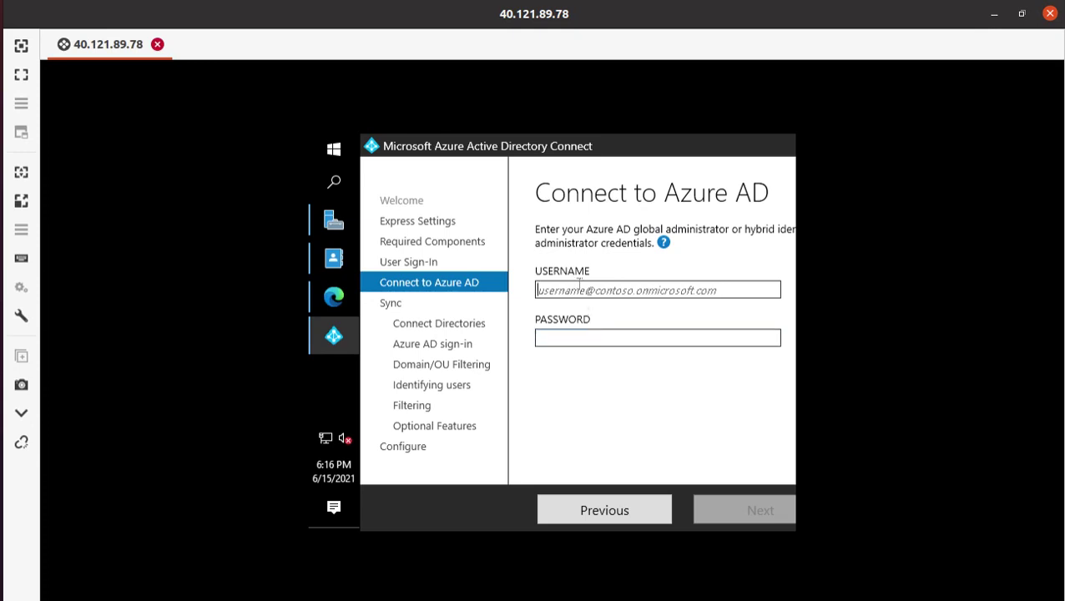
{"action": "key", "text": "ctrl+v"}
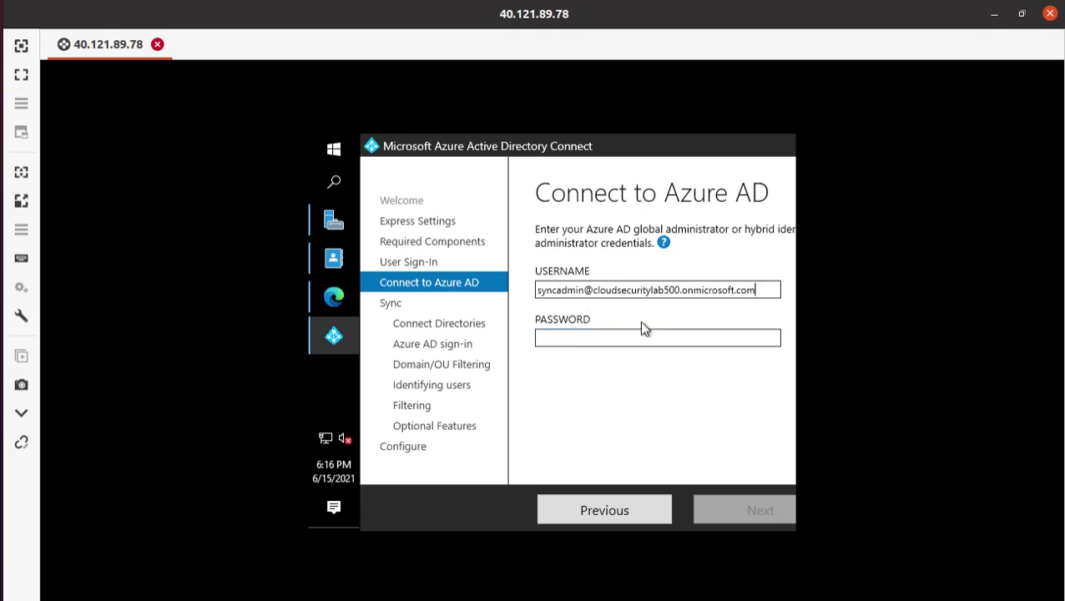
- Paste the saved sync administrator password into Password and submit the Azure AD credentials
{"action": "left_click", "coordinate": [21, 359]}
{"action": "left_click", "coordinate": [89, 148]}
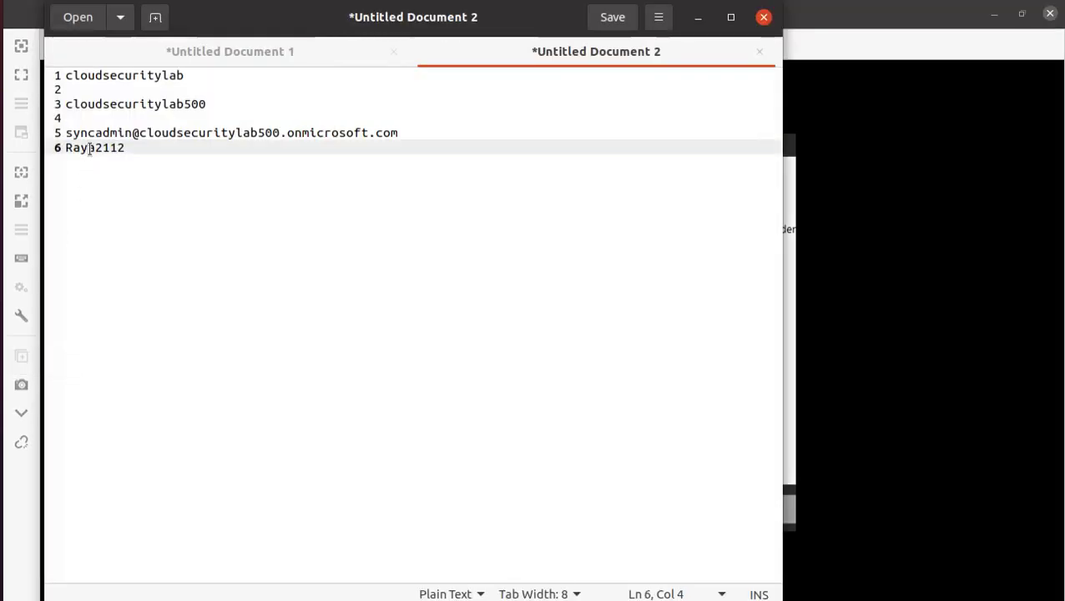
{"action": "double_click", "coordinate": [90, 148]}
{"action": "right_click", "coordinate": [89, 147]}
{"action": "left_click", "coordinate": [168, 225]}
{"action": "key", "text": "alt+Tab"}
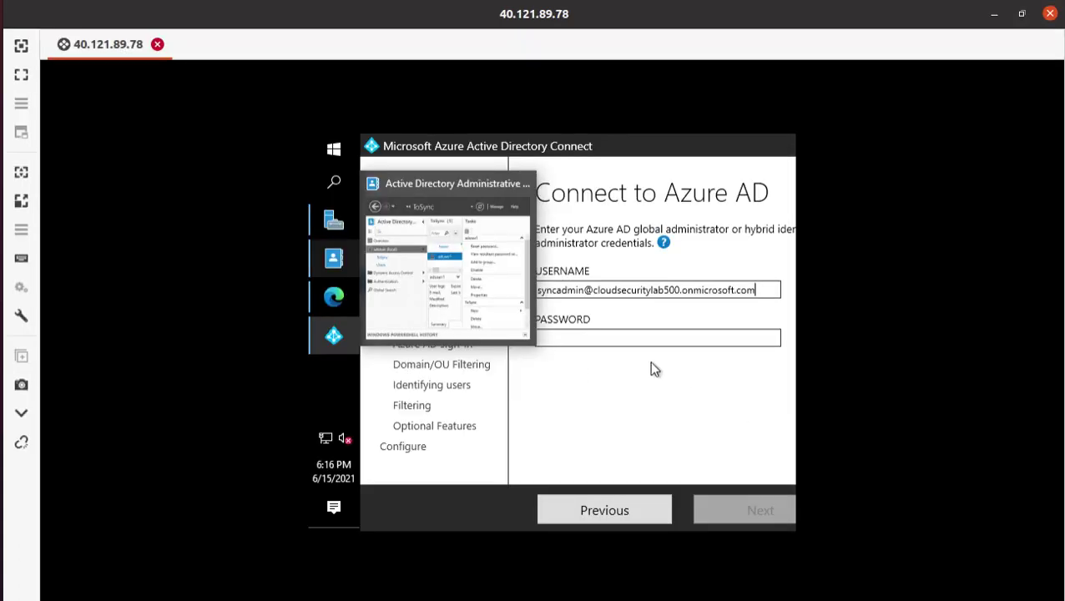
{"action": "left_click", "coordinate": [589, 338]}
{"action": "key", "text": "ctrl+v"}
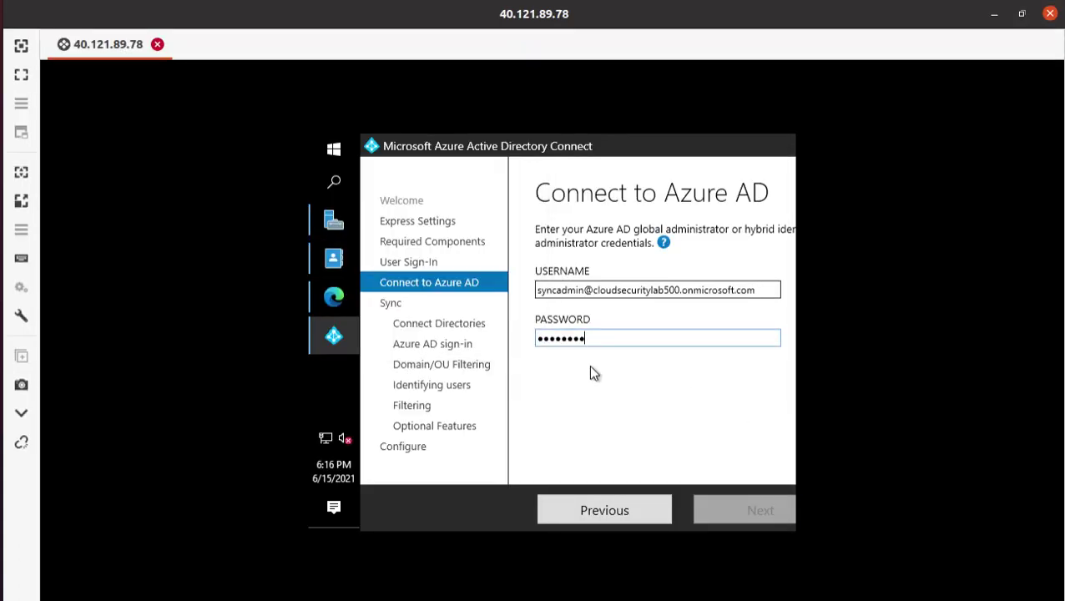
{"action": "left_click", "coordinate": [759, 514]}
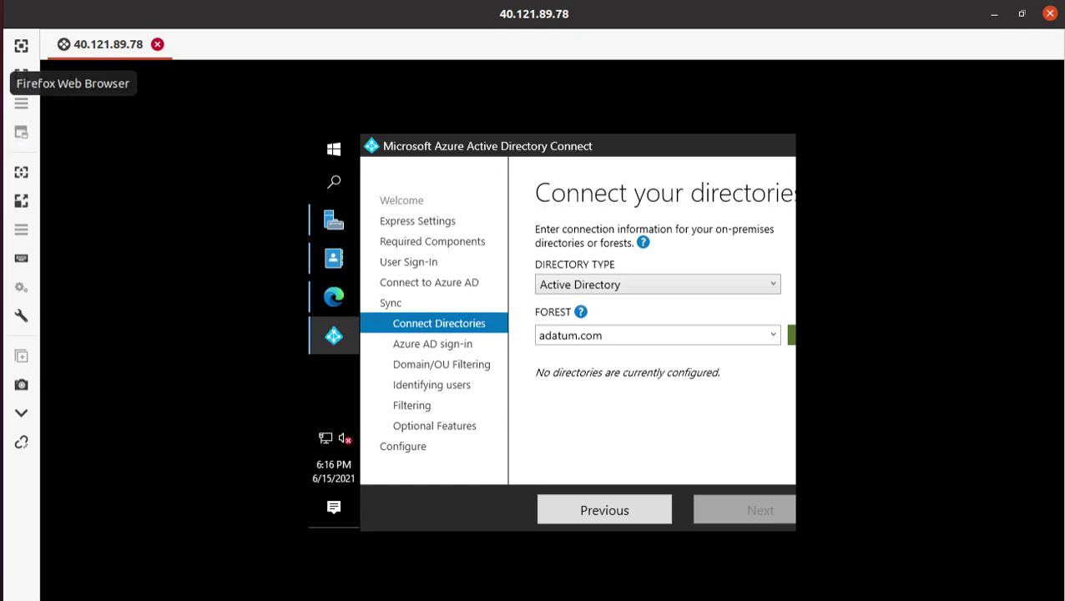
- Add the adatum.com forest as a directory to bring up the AD forest account dialog
{"action": "left_click", "coordinate": [21, 79]}
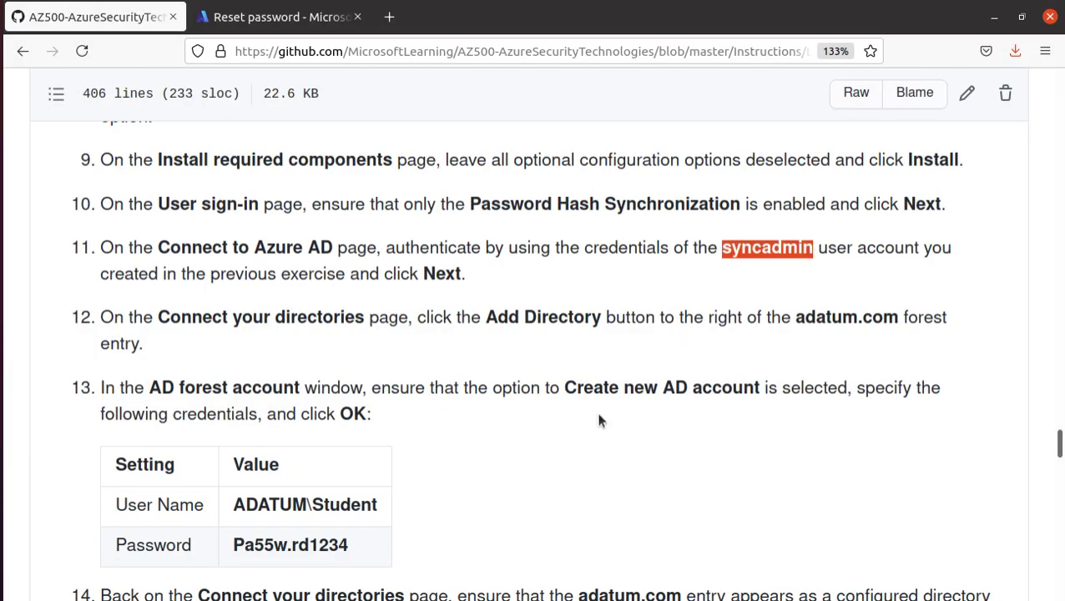
{"action": "left_click_drag", "start_coordinate": [486, 317], "coordinate": [602, 322]}
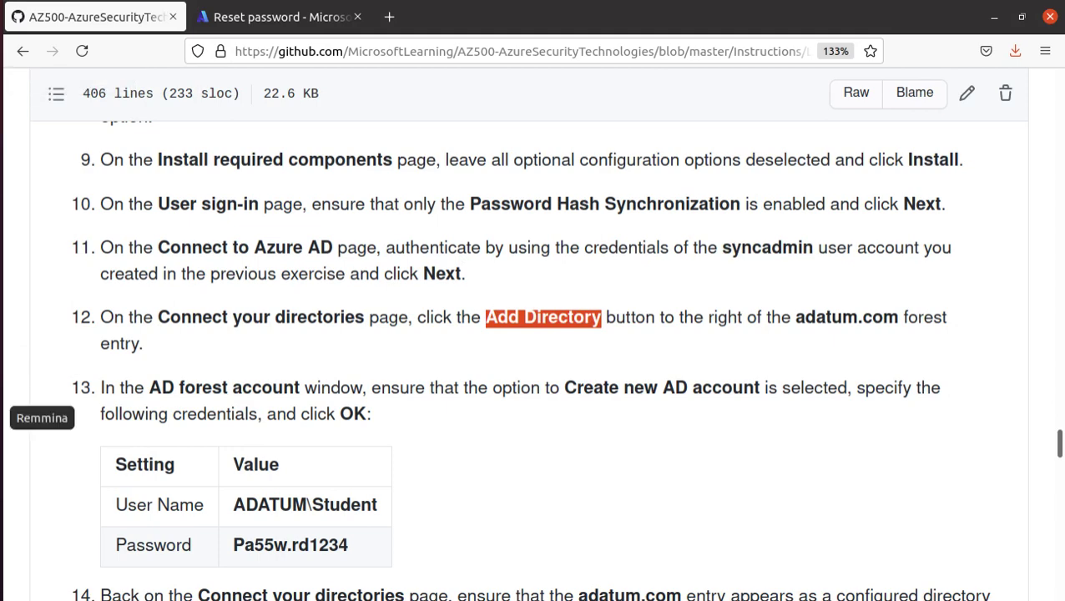
{"action": "left_click", "coordinate": [3, 416]}
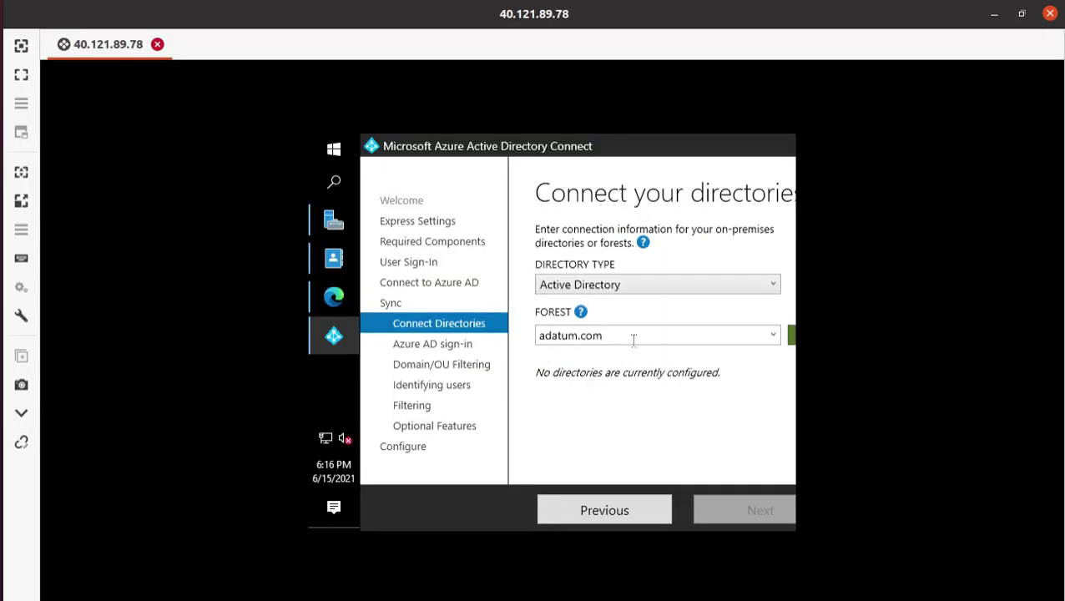
{"action": "left_click", "coordinate": [792, 344]}
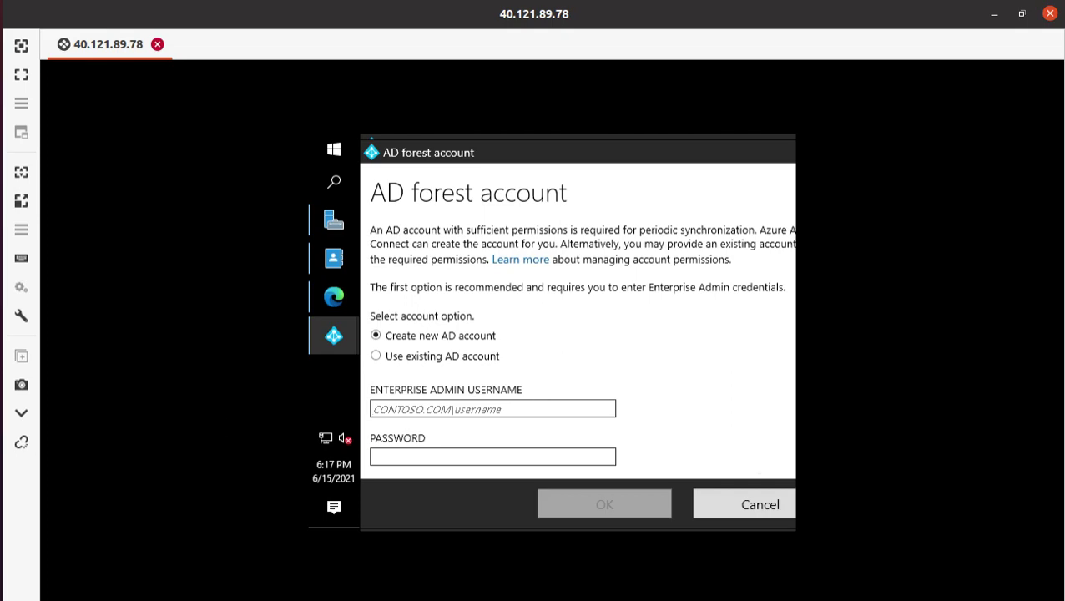
- Under Create new AD account, paste ADATUM\Student as the enterprise admin username
{"action": "key", "text": "alt+Tab"}
{"action": "scroll", "coordinate": [249, 354], "scroll_direction": "down", "scroll_amount": 3}
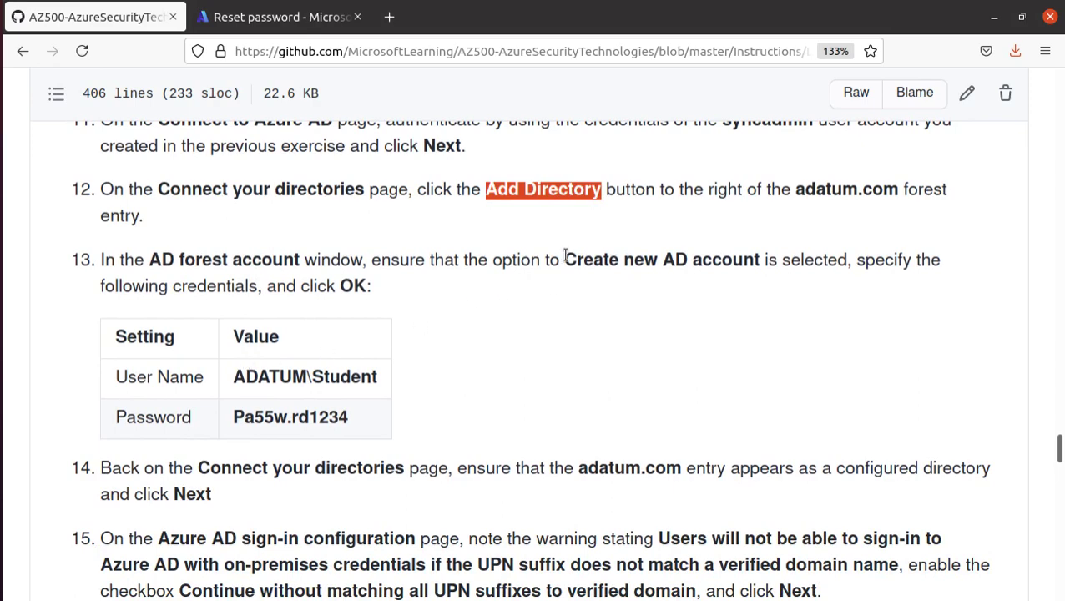
{"action": "left_click_drag", "start_coordinate": [565, 259], "coordinate": [759, 258]}
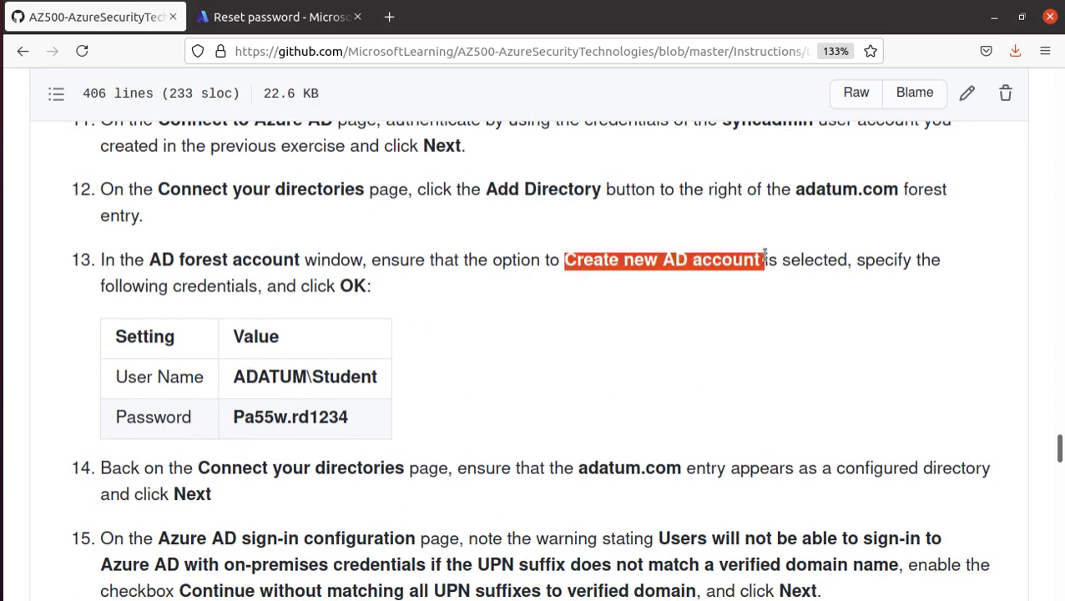
{"action": "triple_click", "coordinate": [313, 377]}
{"action": "right_click", "coordinate": [316, 380]}
{"action": "left_click", "coordinate": [367, 392]}
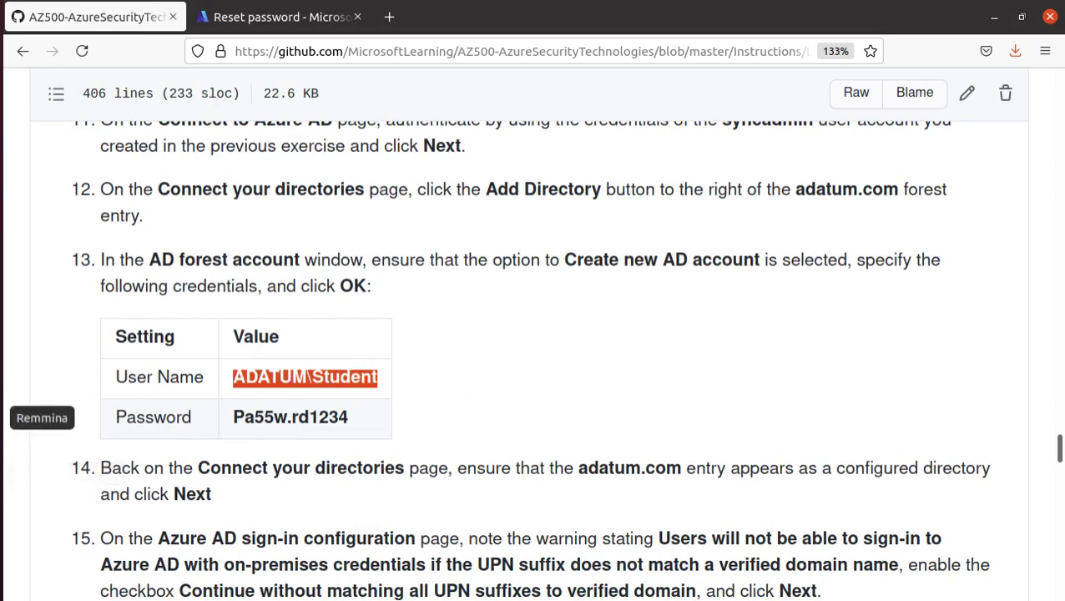
{"action": "left_click", "coordinate": [5, 417]}
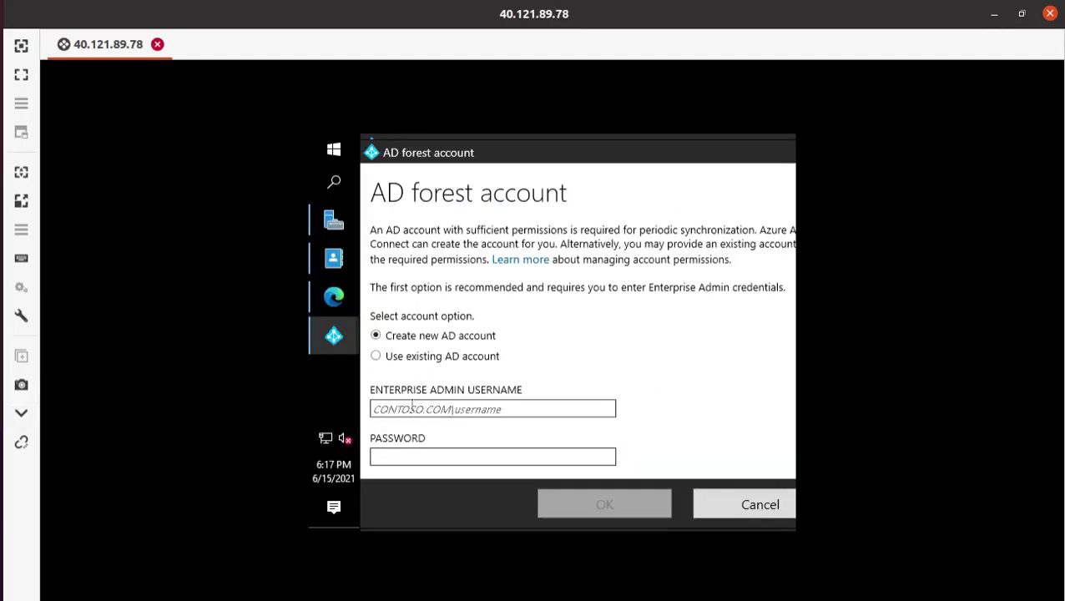
{"action": "key", "text": "ctrl+v"}
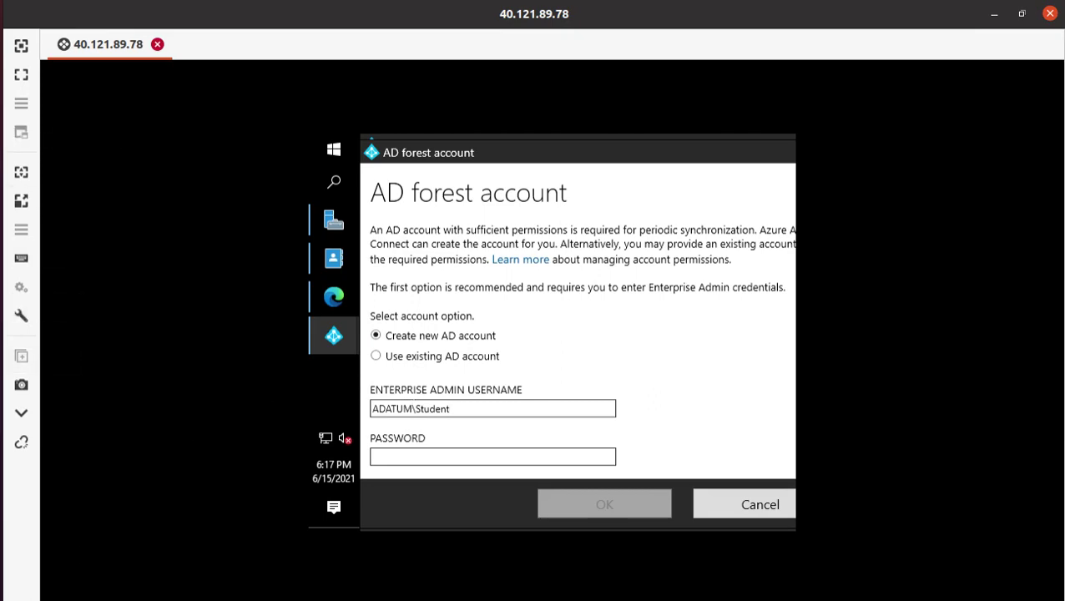
- Paste the enterprise admin password from the lab guide and confirm the new AD account
{"action": "left_click", "coordinate": [3, 180]}
{"action": "triple_click", "coordinate": [289, 418]}
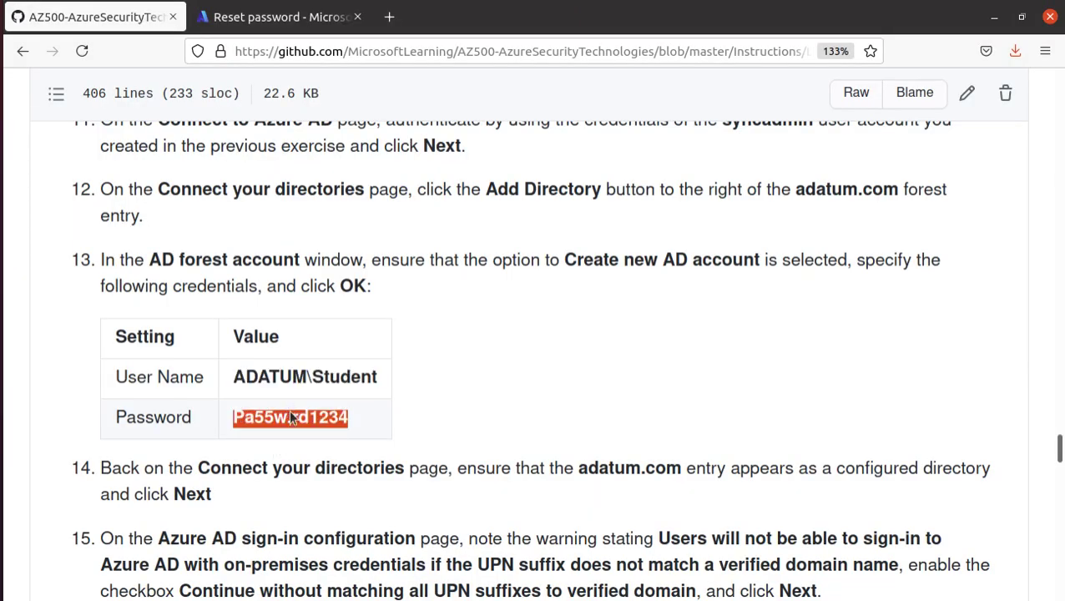
{"action": "right_click", "coordinate": [292, 415]}
{"action": "left_click", "coordinate": [362, 426]}
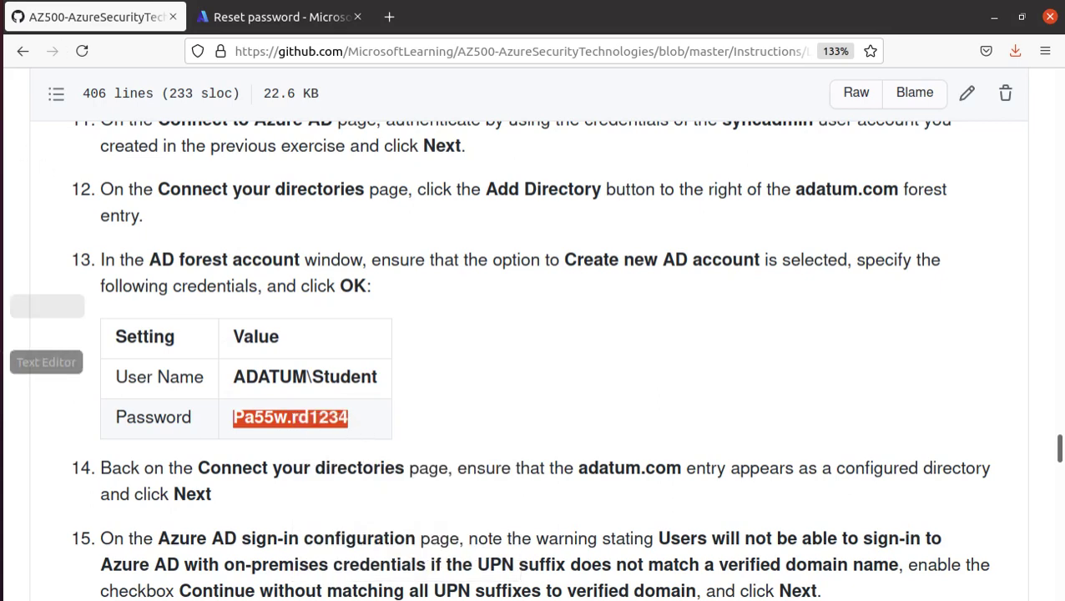
{"action": "left_click", "coordinate": [3, 418]}
{"action": "left_click", "coordinate": [463, 454]}
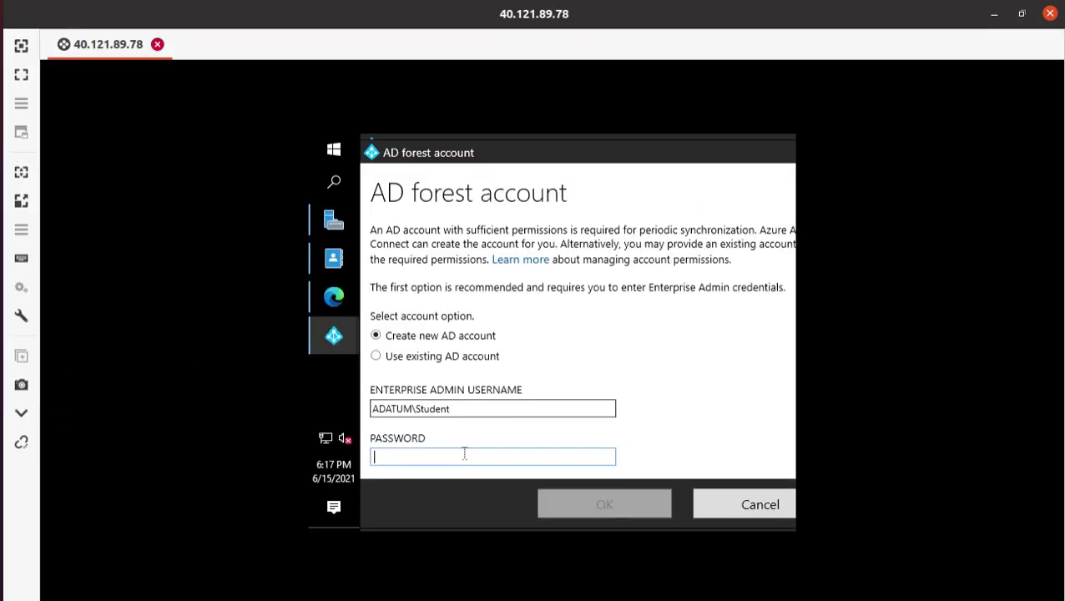
{"action": "key", "text": "ctrl+v"}
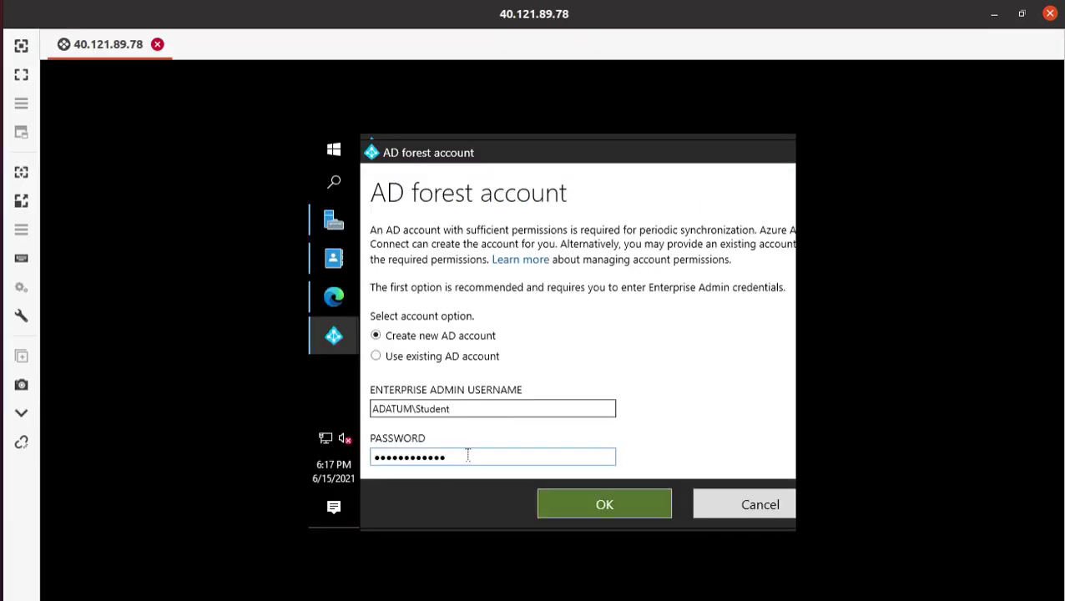
{"action": "scroll", "coordinate": [595, 344], "scroll_direction": "down", "scroll_amount": 1}
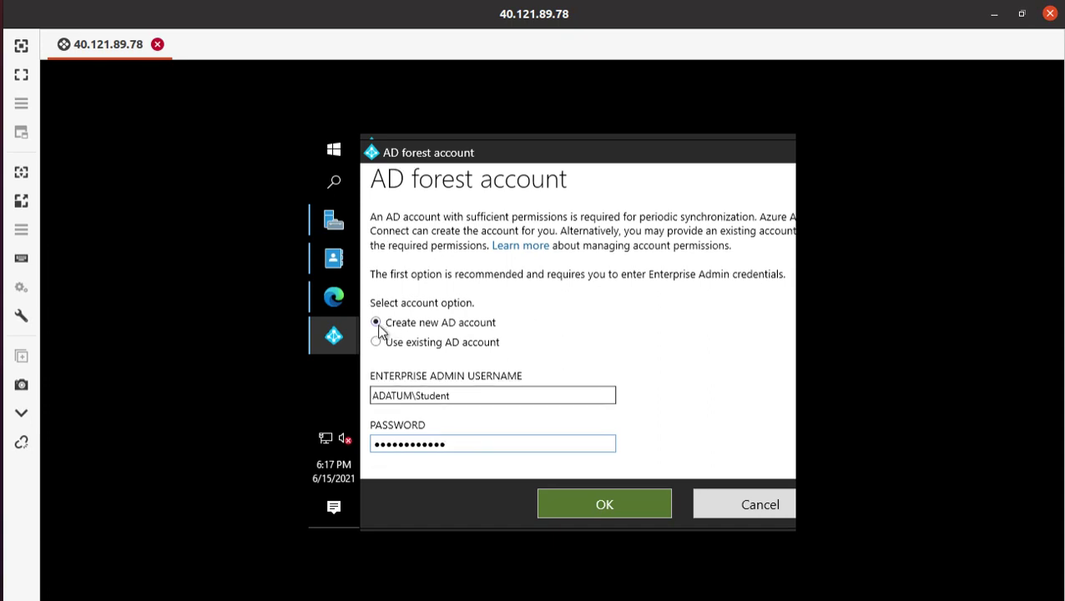
{"action": "left_click", "coordinate": [627, 501]}
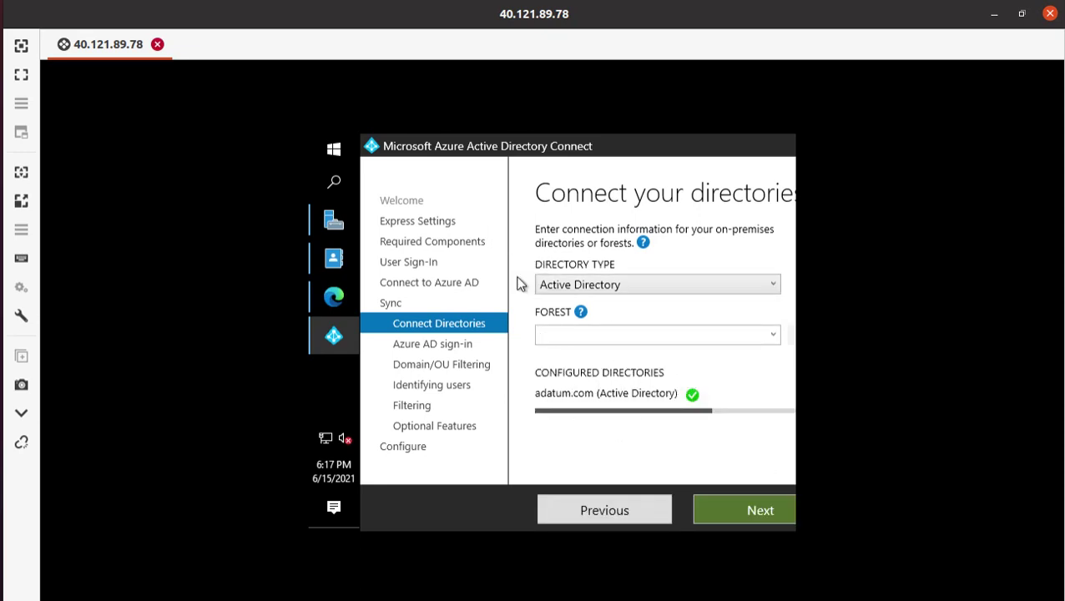
- Move past Connect your directories with adatum.com configured, reaching the Azure AD sign-in page
{"action": "mouse_move", "coordinate": [691, 399]}
{"action": "left_click", "coordinate": [1, 91]}
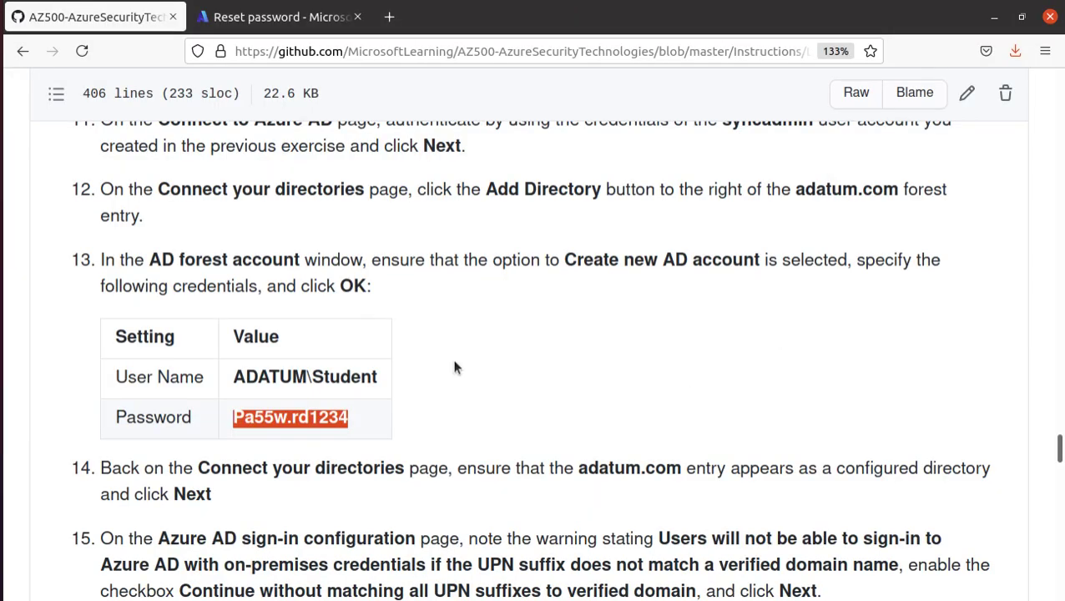
{"action": "scroll", "coordinate": [455, 367], "scroll_direction": "down", "scroll_amount": 5}
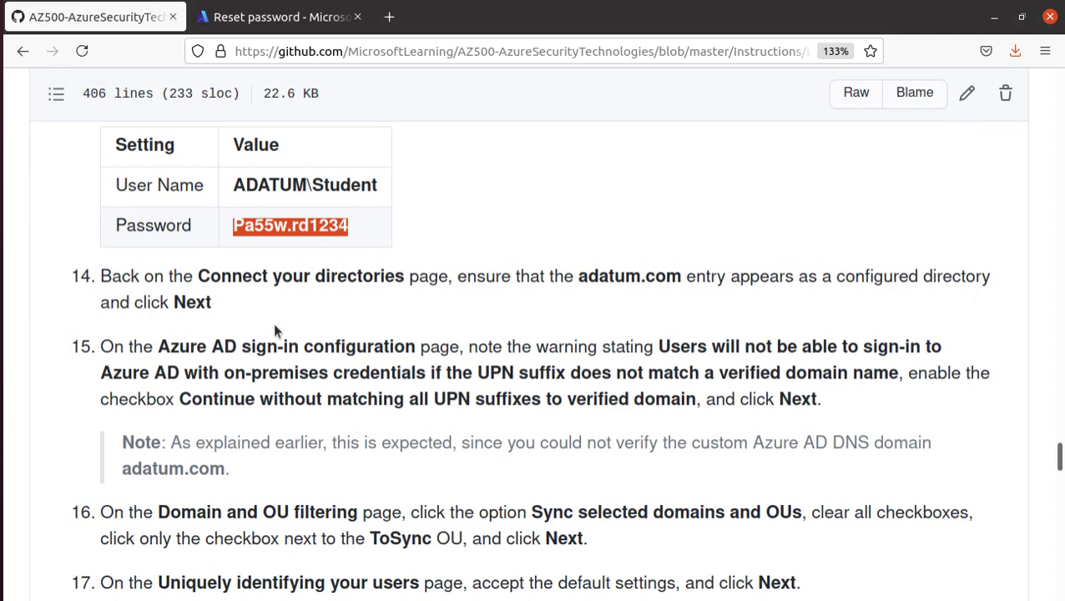
{"action": "left_click", "coordinate": [21, 414]}
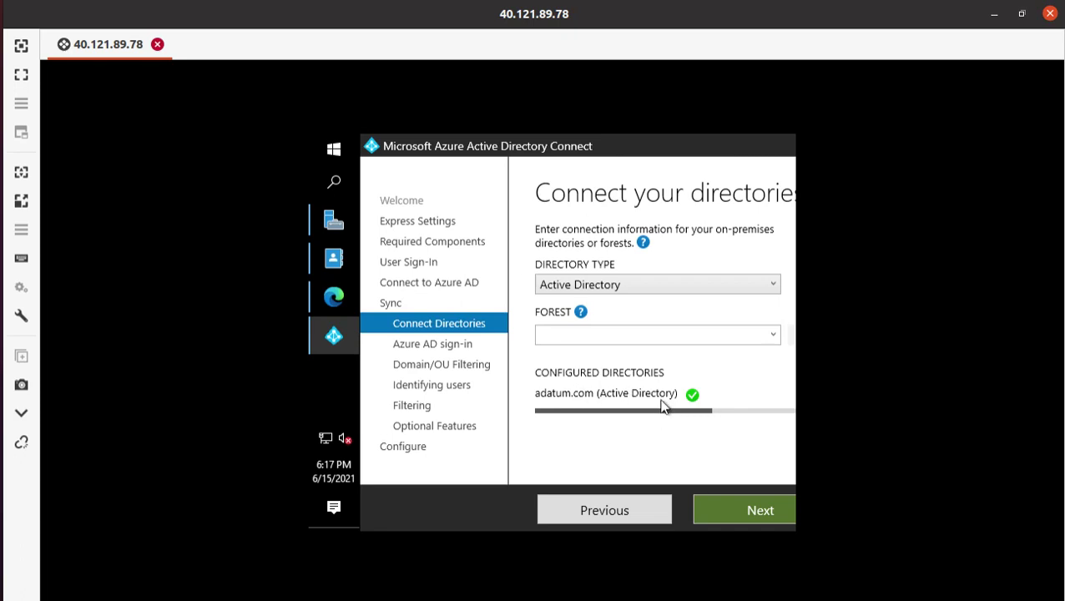
{"action": "left_click", "coordinate": [739, 512]}
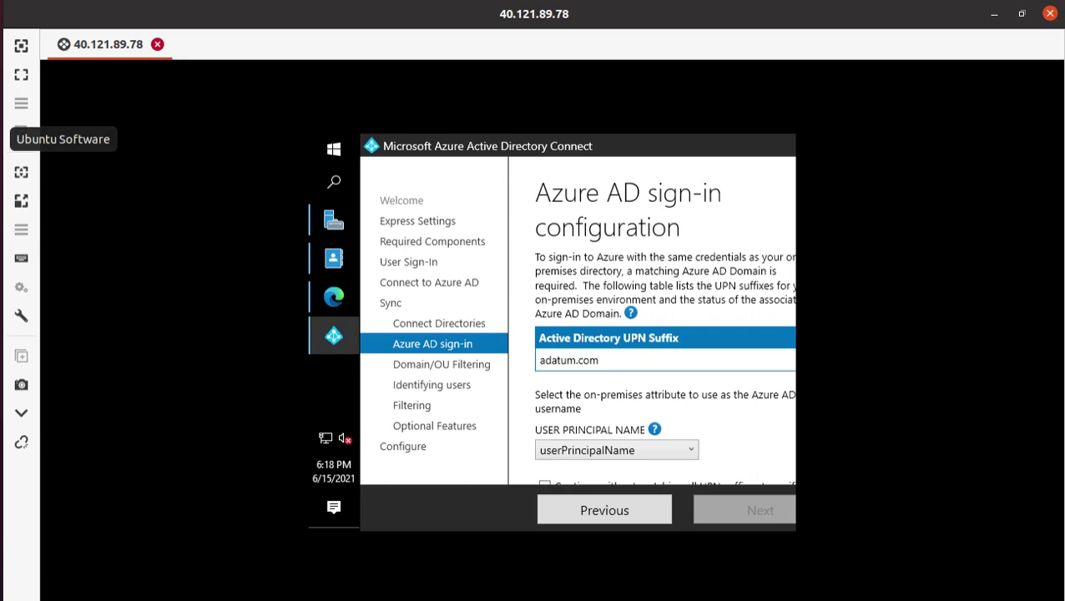
- Tick 'Continue without matching all UPN suffixes to verified domains' and proceed to Domain and OU filtering
{"action": "left_click", "coordinate": [20, 83]}
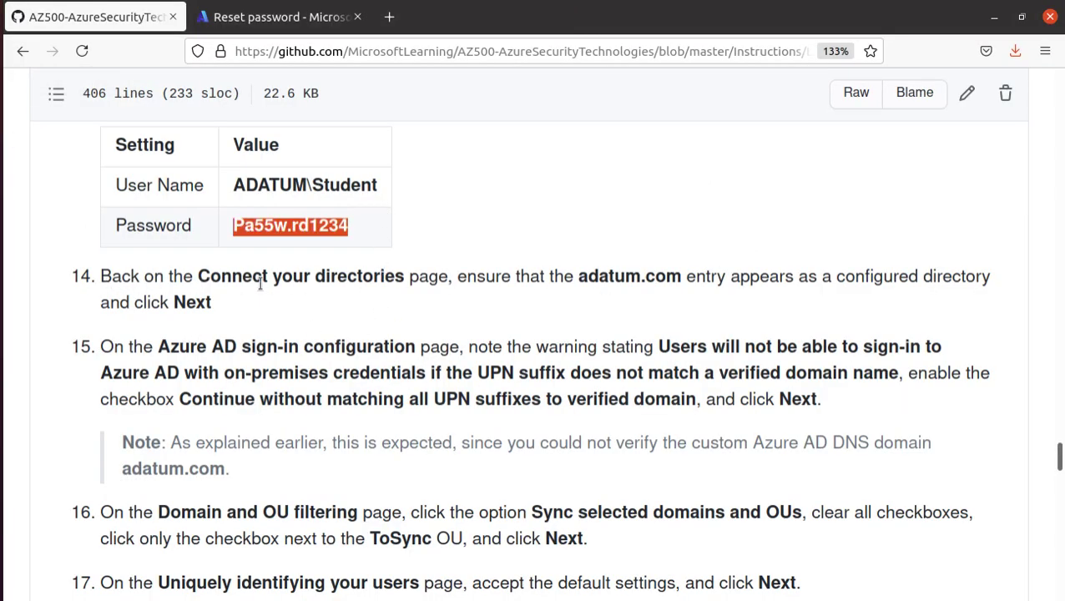
{"action": "left_click_drag", "start_coordinate": [157, 347], "coordinate": [458, 350]}
{"action": "scroll", "coordinate": [641, 371], "scroll_direction": "down", "scroll_amount": 2}
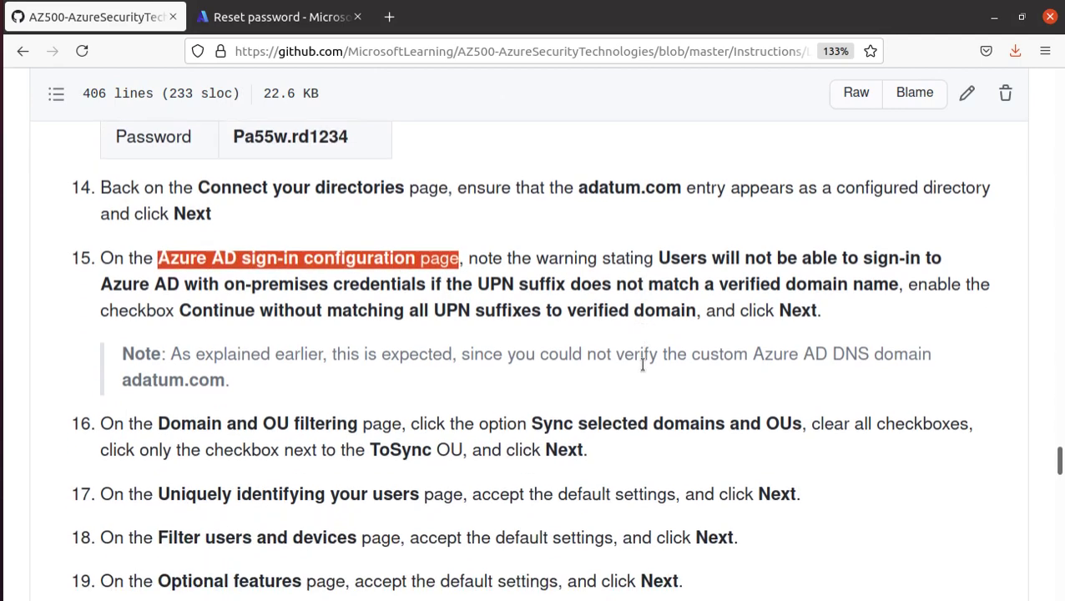
{"action": "scroll", "coordinate": [643, 365], "scroll_direction": "down", "scroll_amount": 2}
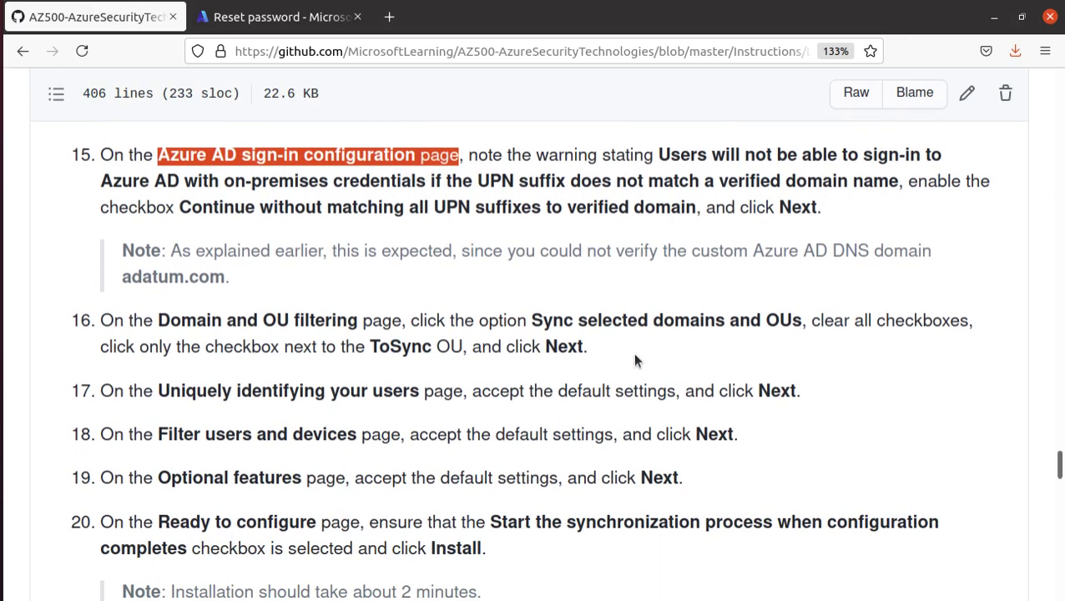
{"action": "left_click_drag", "start_coordinate": [99, 181], "coordinate": [557, 185]}
{"action": "left_click_drag", "start_coordinate": [661, 182], "coordinate": [902, 181]}
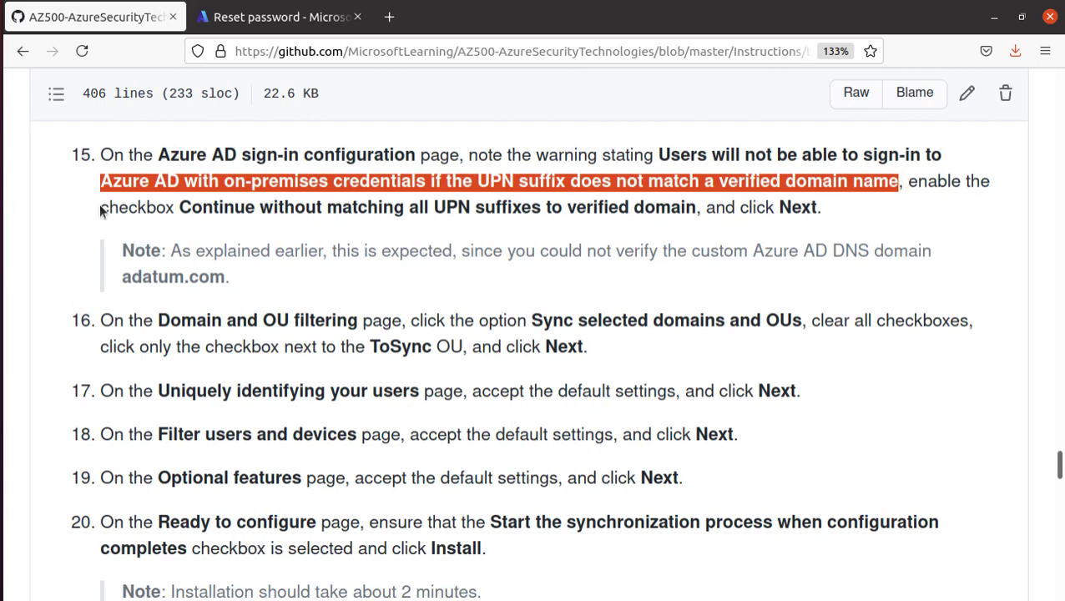
{"action": "left_click", "coordinate": [176, 208]}
{"action": "left_click_drag", "start_coordinate": [176, 208], "coordinate": [775, 222]}
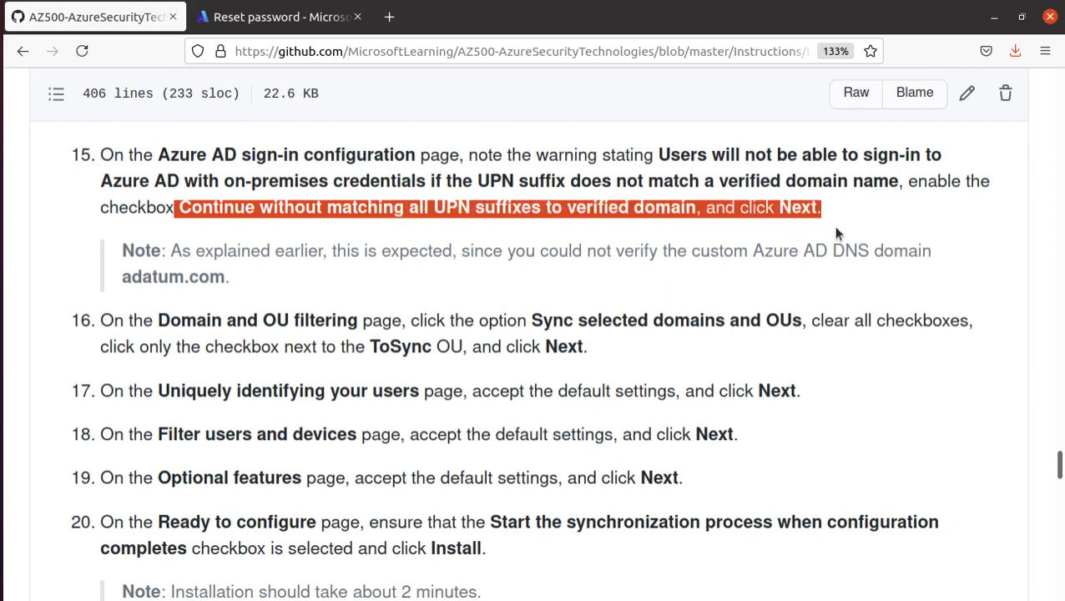
{"action": "left_click", "coordinate": [4, 415]}
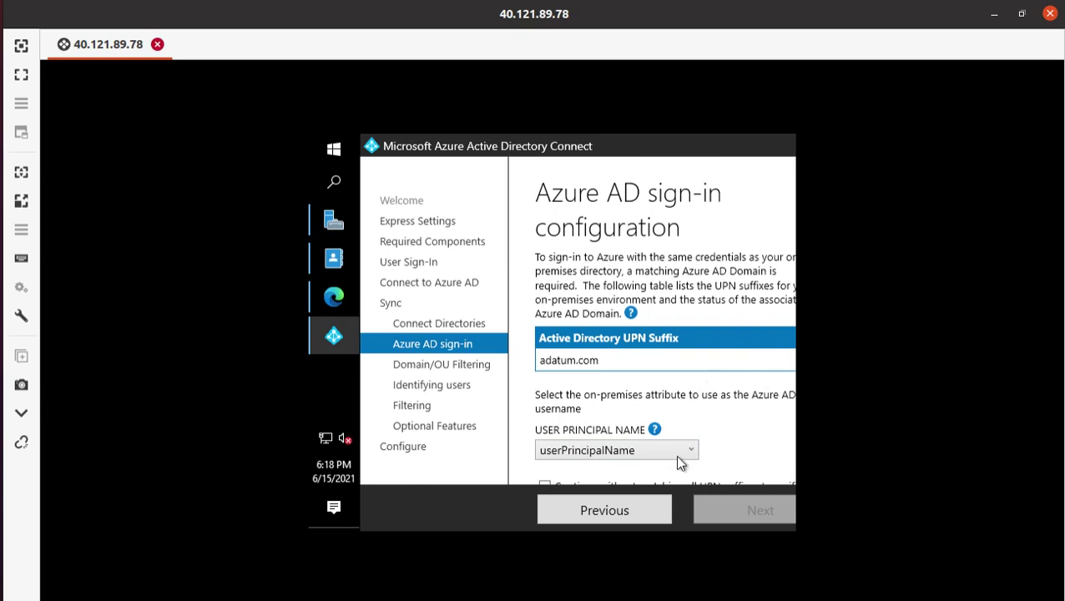
{"action": "scroll", "coordinate": [545, 488], "scroll_direction": "down", "scroll_amount": 1}
{"action": "left_click", "coordinate": [545, 483]}
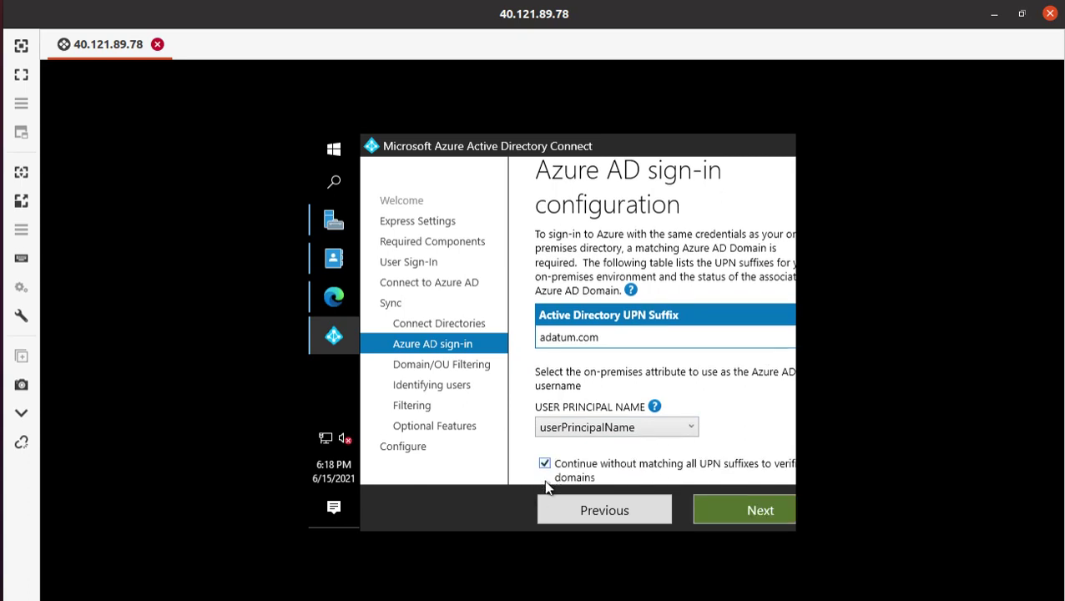
{"action": "left_click", "coordinate": [761, 511]}
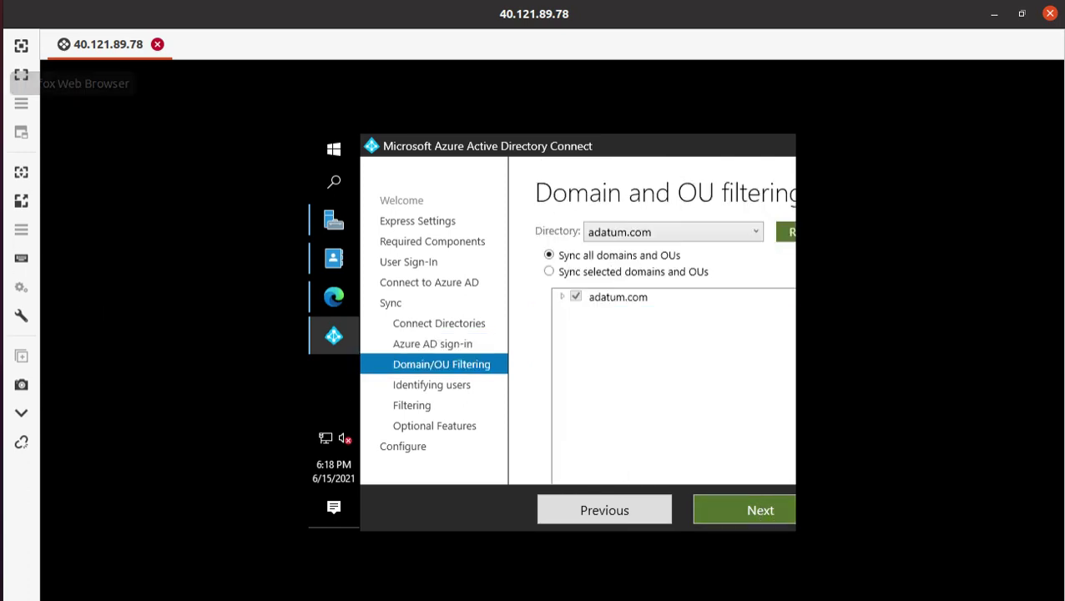
- Switch filtering to 'Sync selected domains and OUs' and expand adatum.com
{"action": "left_click", "coordinate": [2, 82]}
{"action": "scroll", "coordinate": [251, 321], "scroll_direction": "down", "scroll_amount": 3}
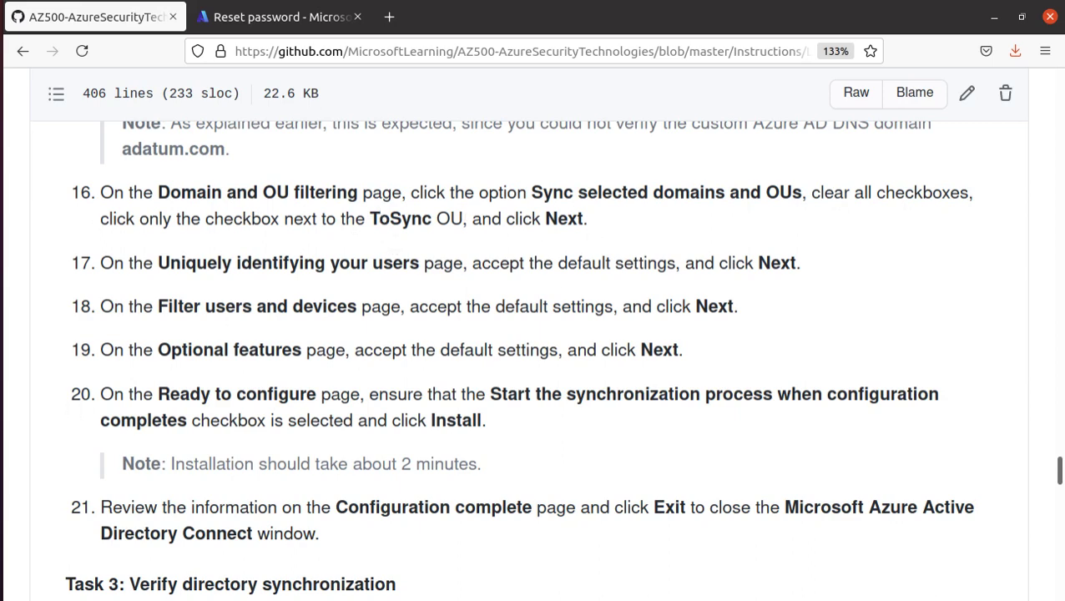
{"action": "left_click", "coordinate": [21, 414]}
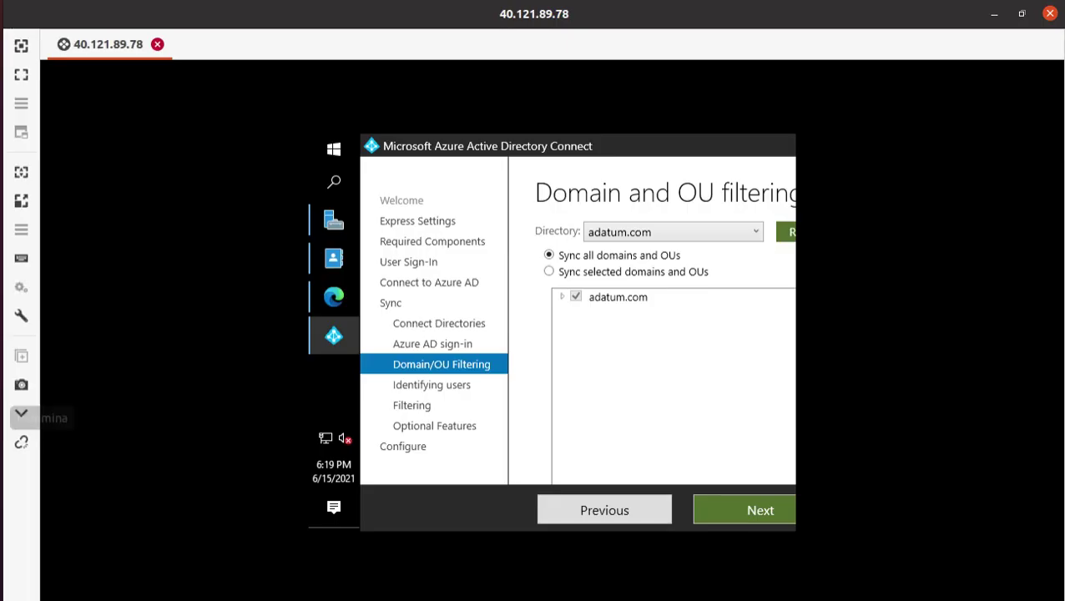
{"action": "left_click", "coordinate": [550, 272]}
{"action": "left_click", "coordinate": [557, 298]}
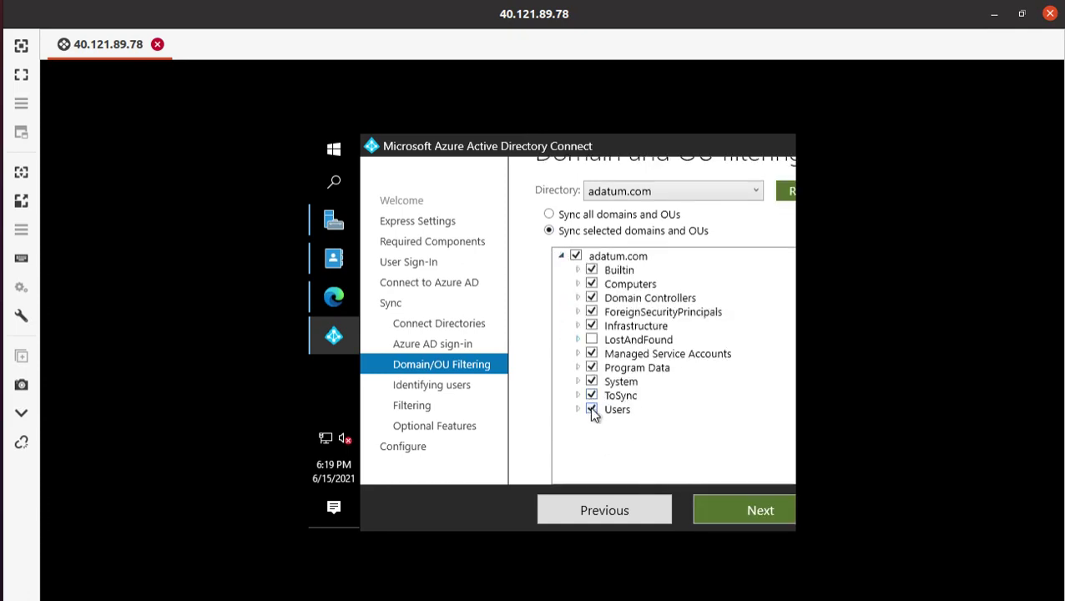
- Untick every adatum.com OU except ToSync, then continue to identifying users
{"action": "left_click", "coordinate": [592, 409]}
{"action": "left_click", "coordinate": [592, 382]}
{"action": "left_click", "coordinate": [591, 367]}
{"action": "left_click", "coordinate": [591, 353]}
{"action": "left_click", "coordinate": [592, 326]}
{"action": "left_click", "coordinate": [592, 312]}
{"action": "left_click", "coordinate": [592, 298]}
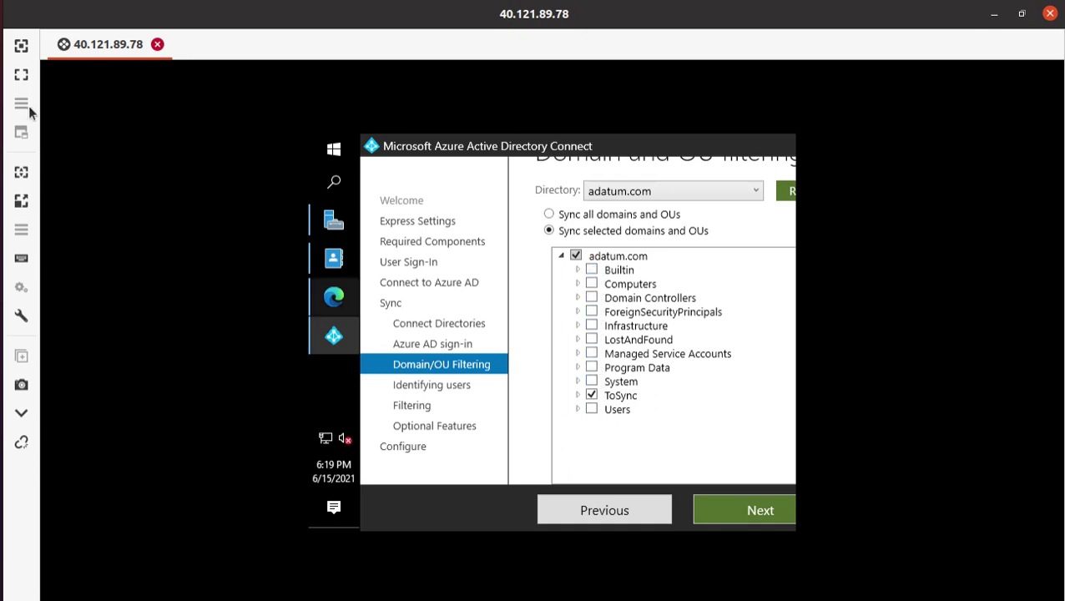
{"action": "left_click", "coordinate": [15, 157]}
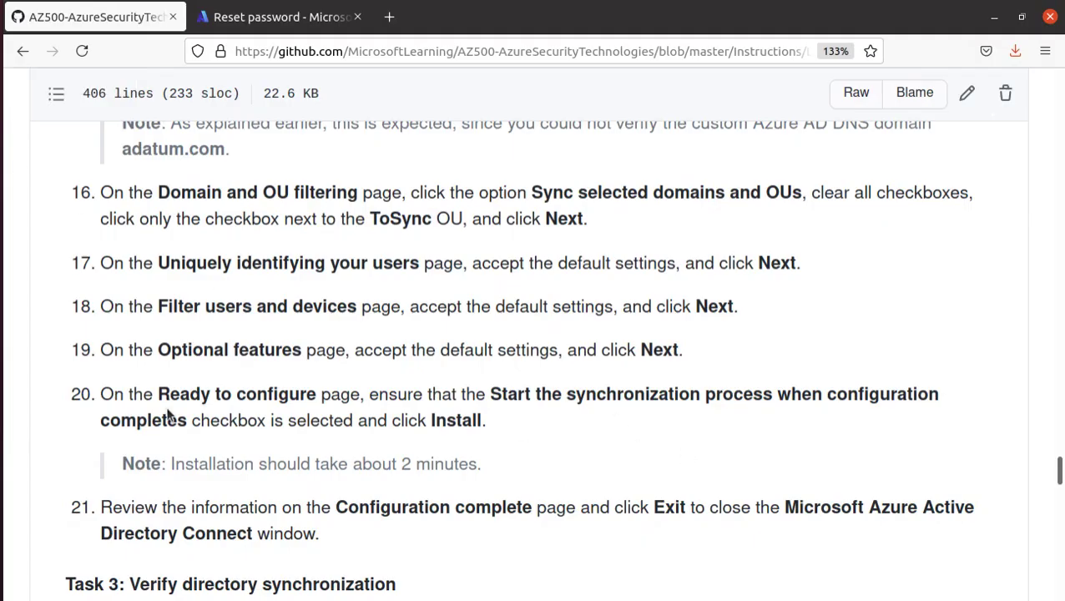
{"action": "double_click", "coordinate": [398, 213]}
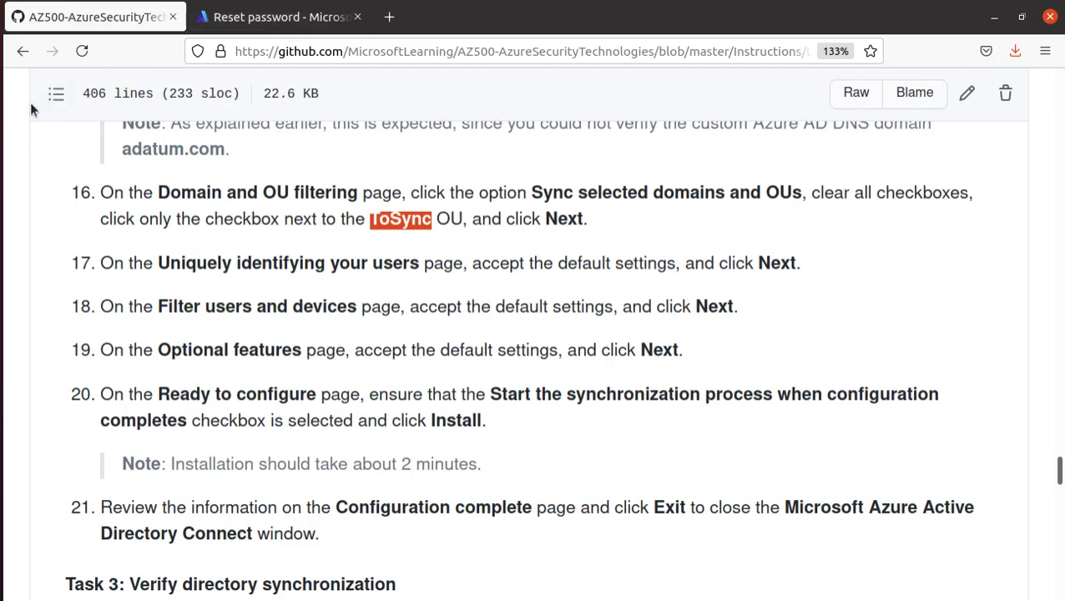
{"action": "left_click", "coordinate": [8, 414]}
{"action": "left_click", "coordinate": [742, 506]}
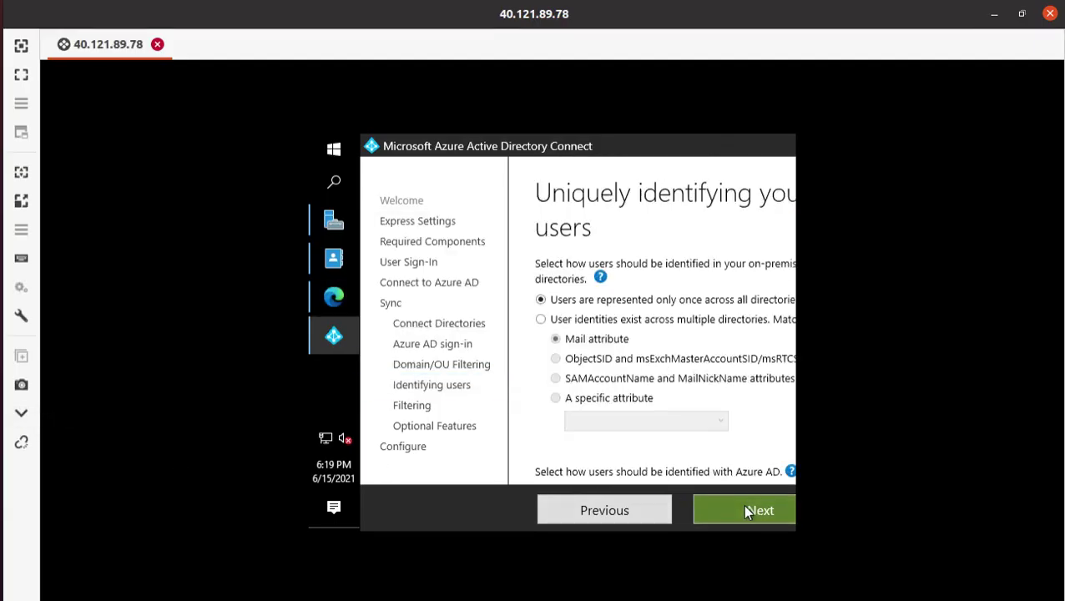
- Accept the defaults on Identifying users, Filtering and Optional features to reach Ready to configure
{"action": "left_click", "coordinate": [10, 83]}
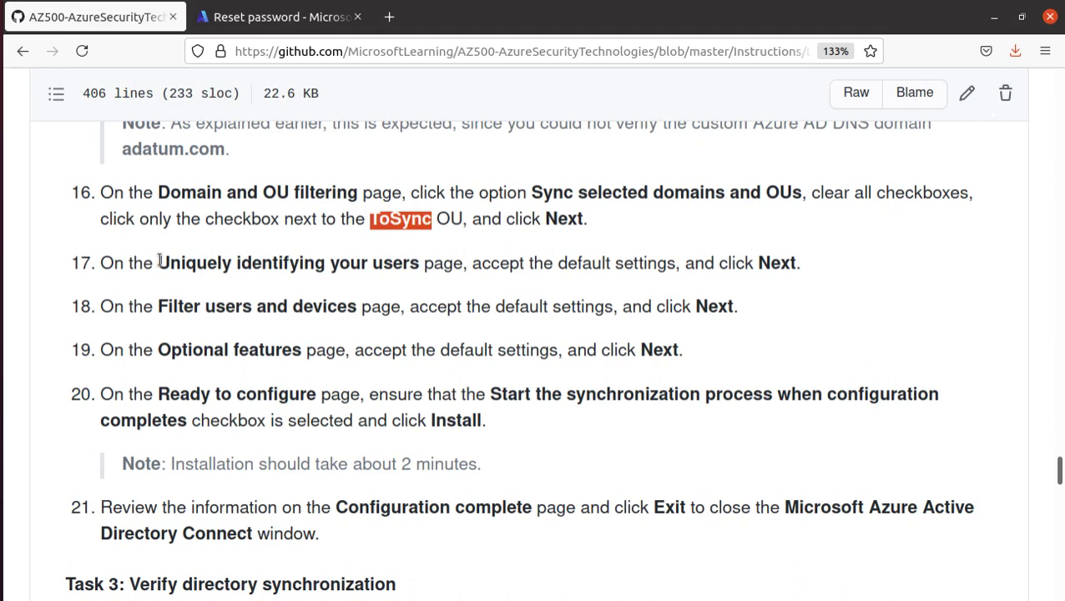
{"action": "left_click_drag", "start_coordinate": [158, 263], "coordinate": [420, 263]}
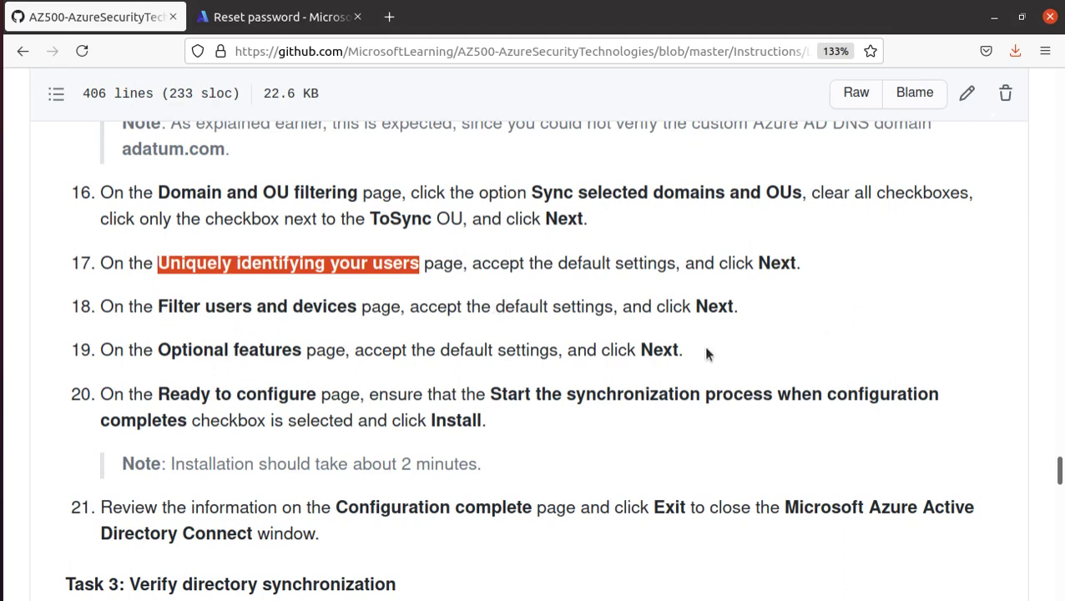
{"action": "left_click", "coordinate": [276, 16]}
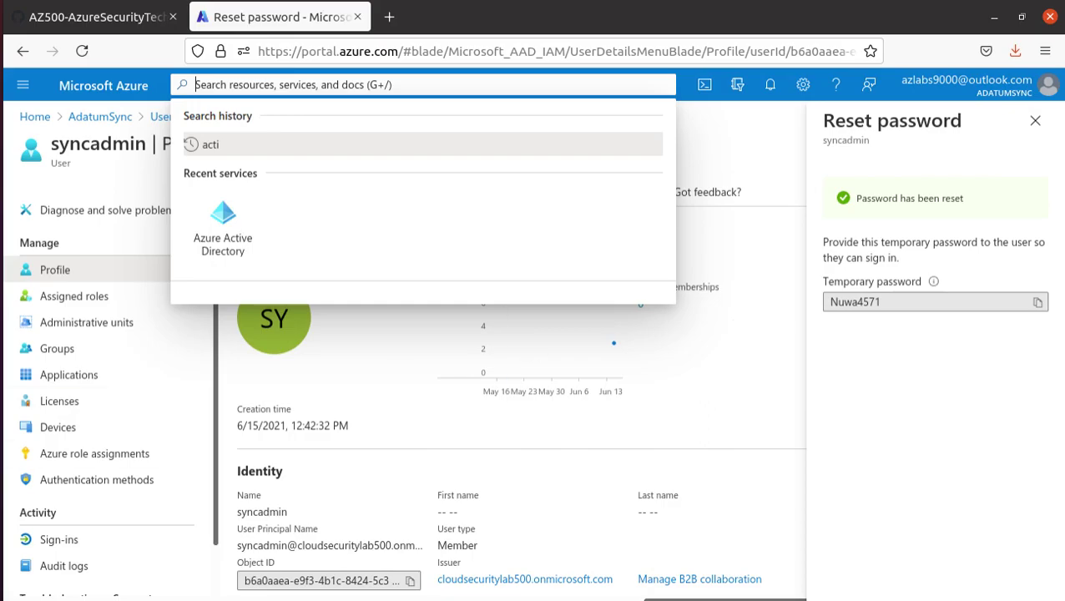
{"action": "left_click", "coordinate": [2, 417]}
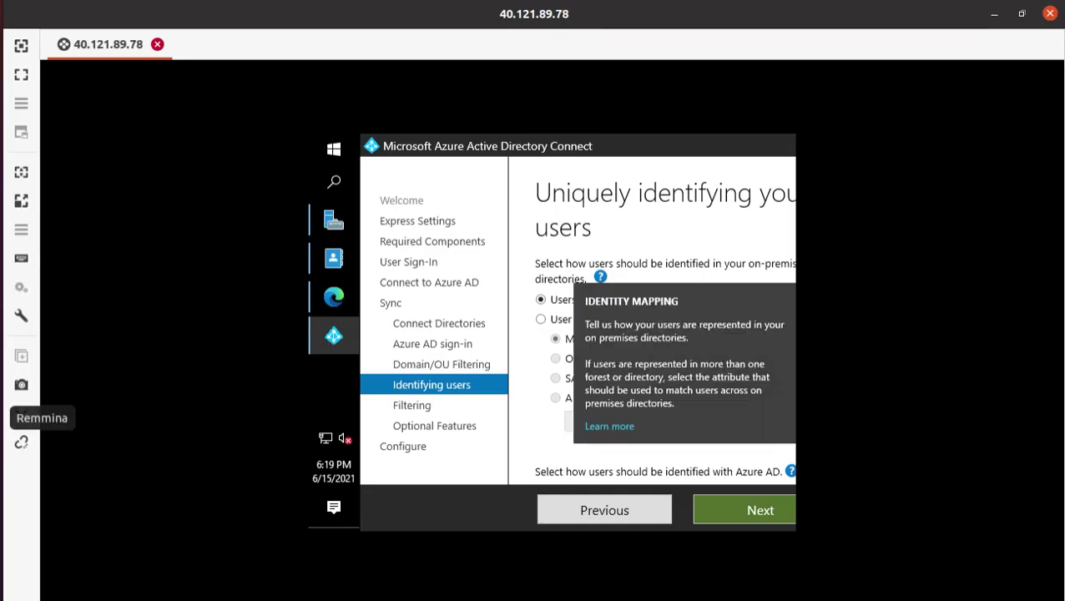
{"action": "left_click", "coordinate": [756, 507]}
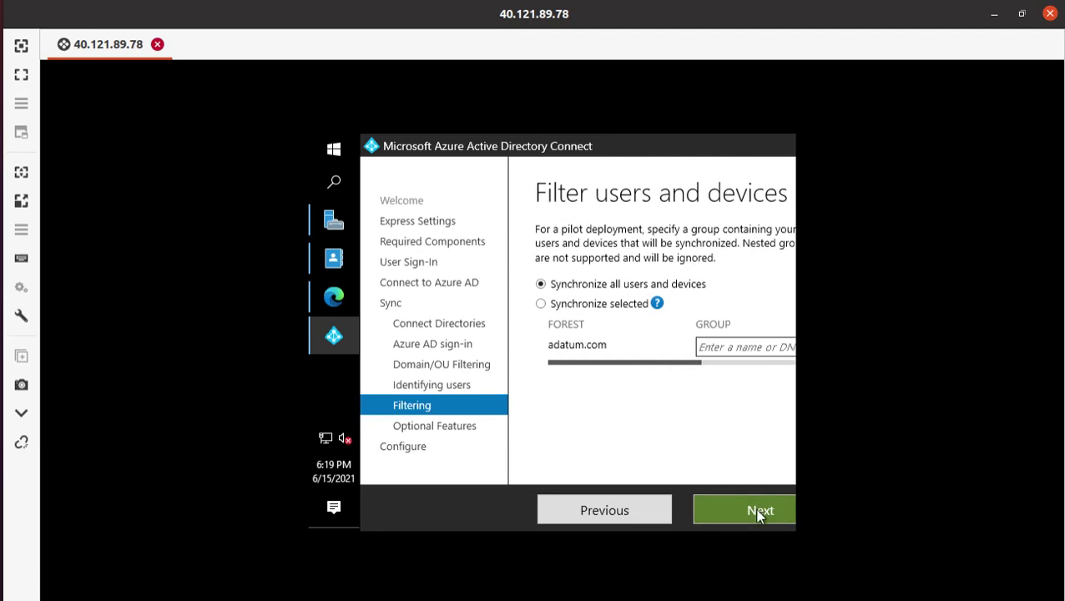
{"action": "left_click", "coordinate": [761, 518]}
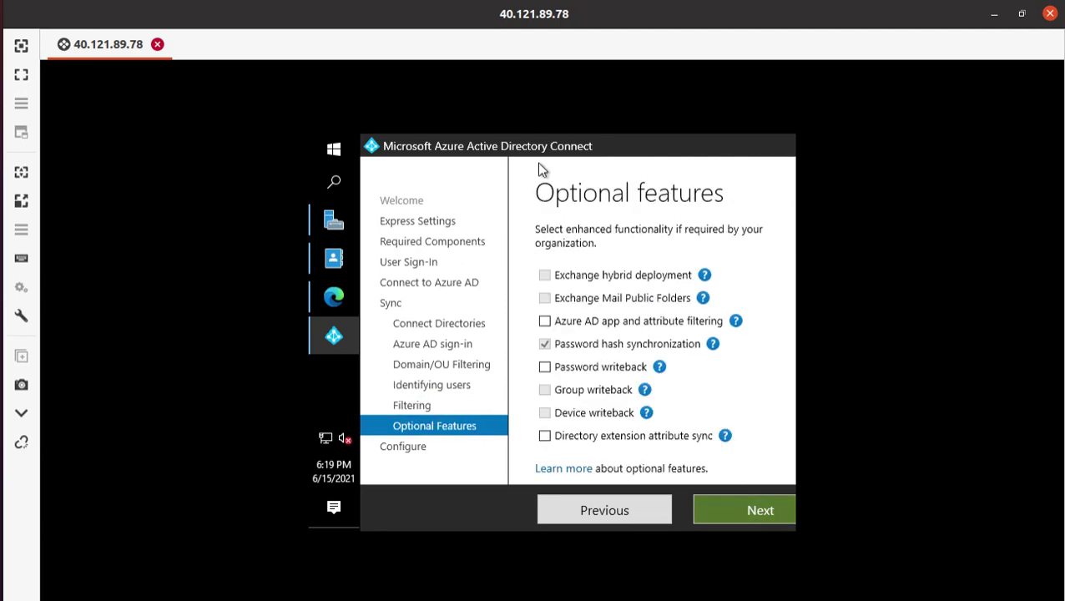
{"action": "left_click", "coordinate": [762, 512]}
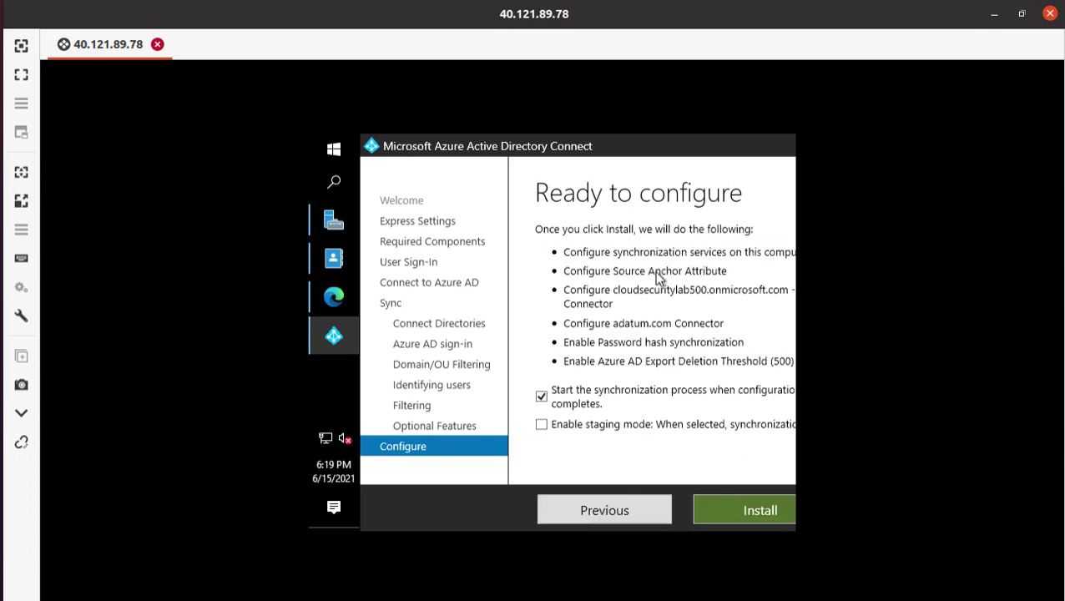
- Start the install with 'Start the synchronization process' left checked
{"action": "mouse_move", "coordinate": [334, 336]}
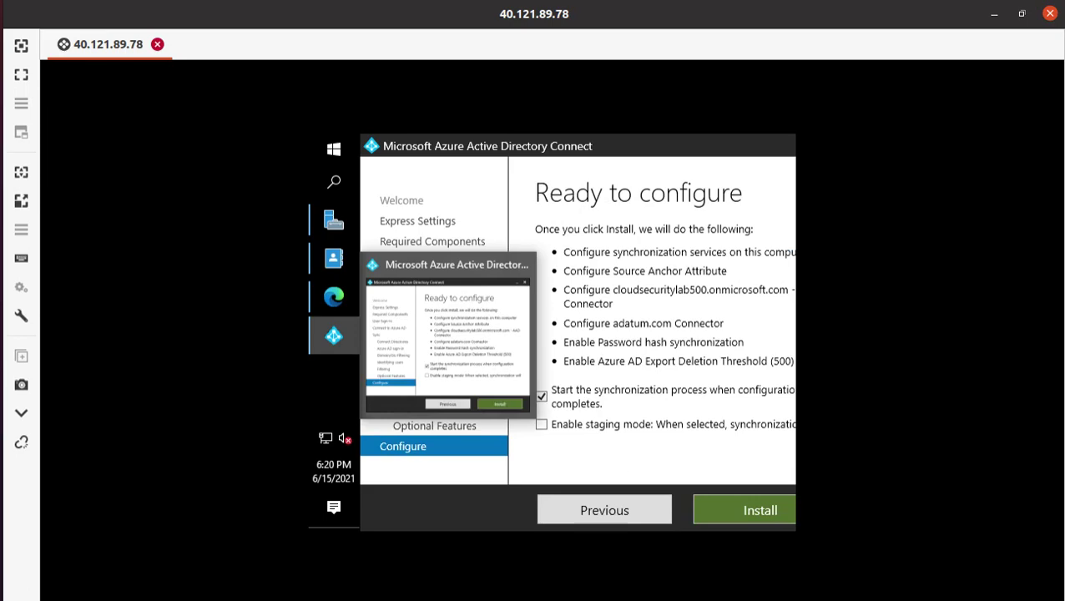
{"action": "key", "text": "alt+Tab"}
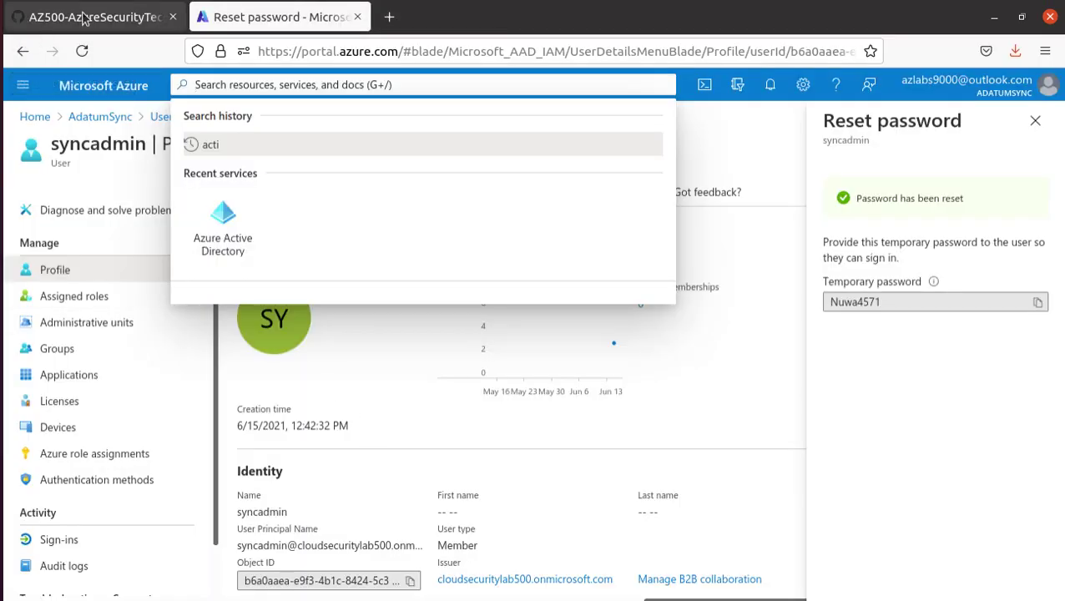
{"action": "left_click", "coordinate": [85, 14]}
{"action": "scroll", "coordinate": [259, 386], "scroll_direction": "down", "scroll_amount": 1}
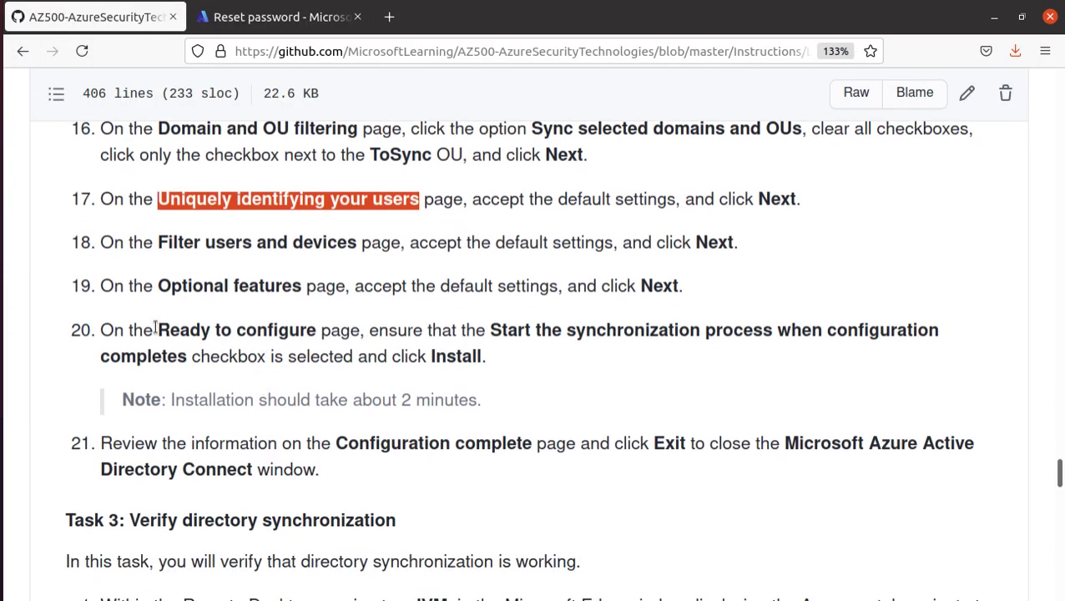
{"action": "left_click_drag", "start_coordinate": [156, 329], "coordinate": [350, 330]}
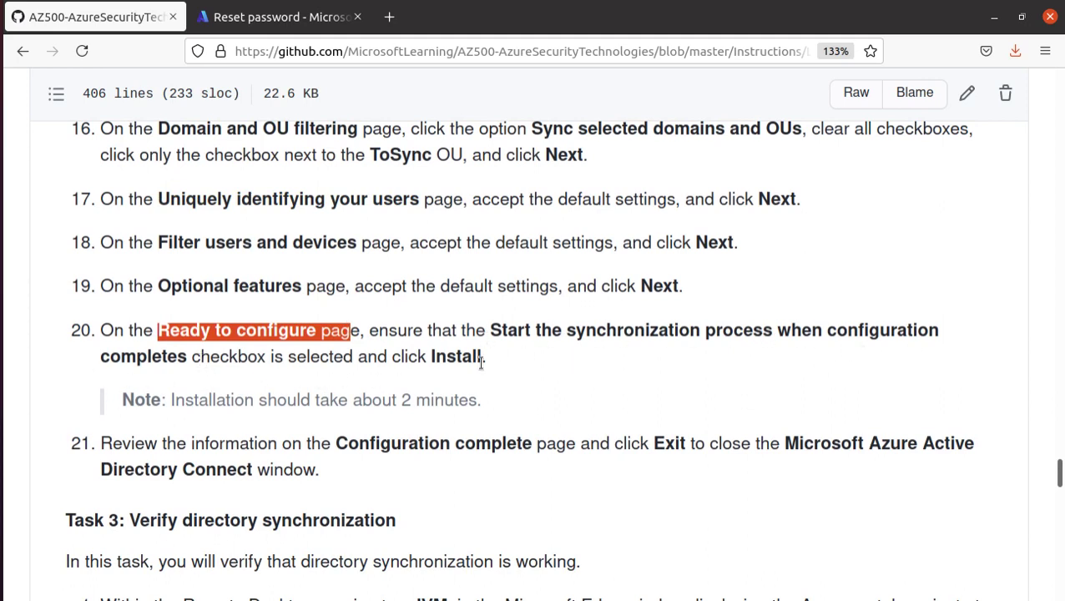
{"action": "left_click", "coordinate": [2, 416]}
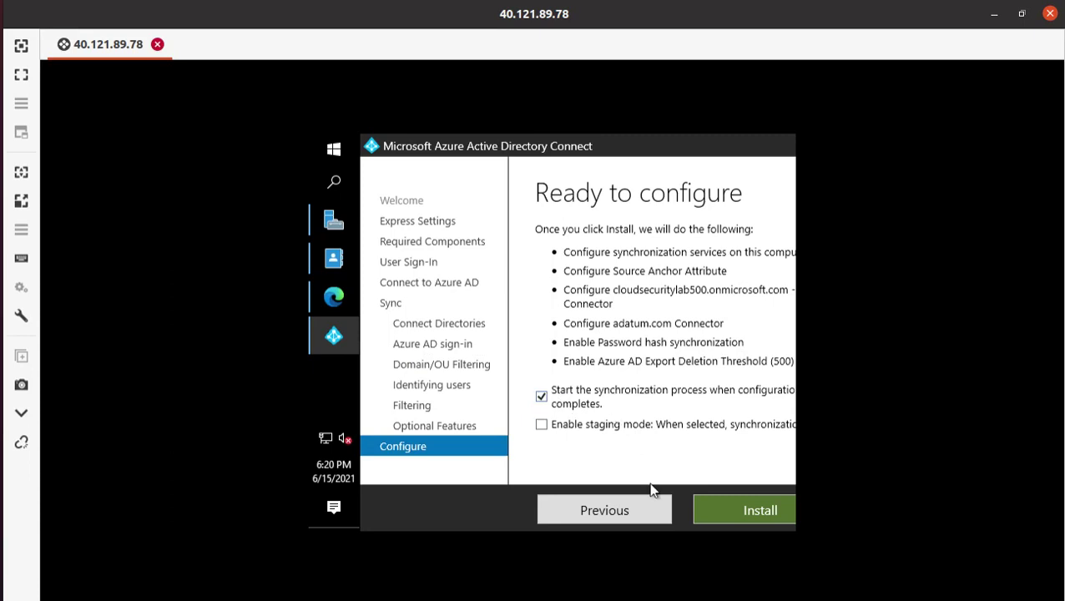
{"action": "left_click", "coordinate": [772, 515]}
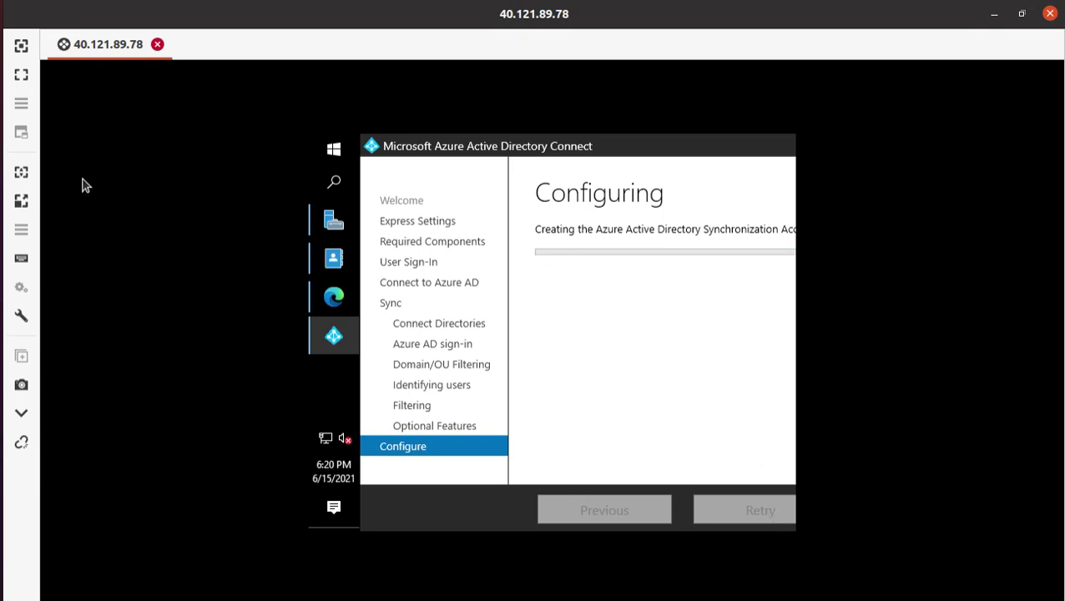
{"action": "left_click", "coordinate": [20, 83]}
{"action": "scroll", "coordinate": [347, 430], "scroll_direction": "down", "scroll_amount": 2}
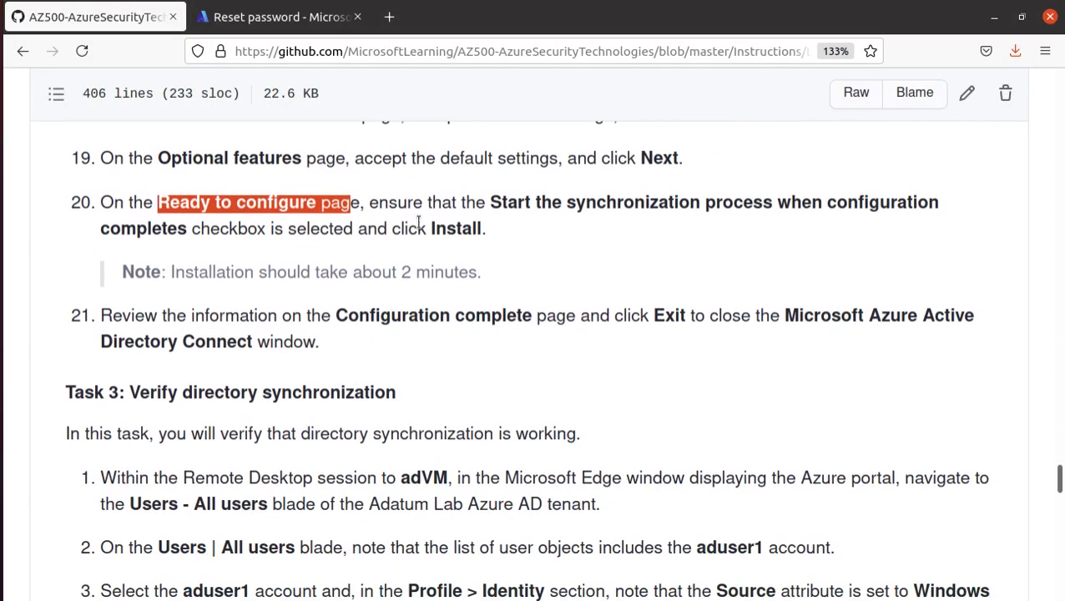
{"action": "scroll", "coordinate": [418, 227], "scroll_direction": "down", "scroll_amount": 2}
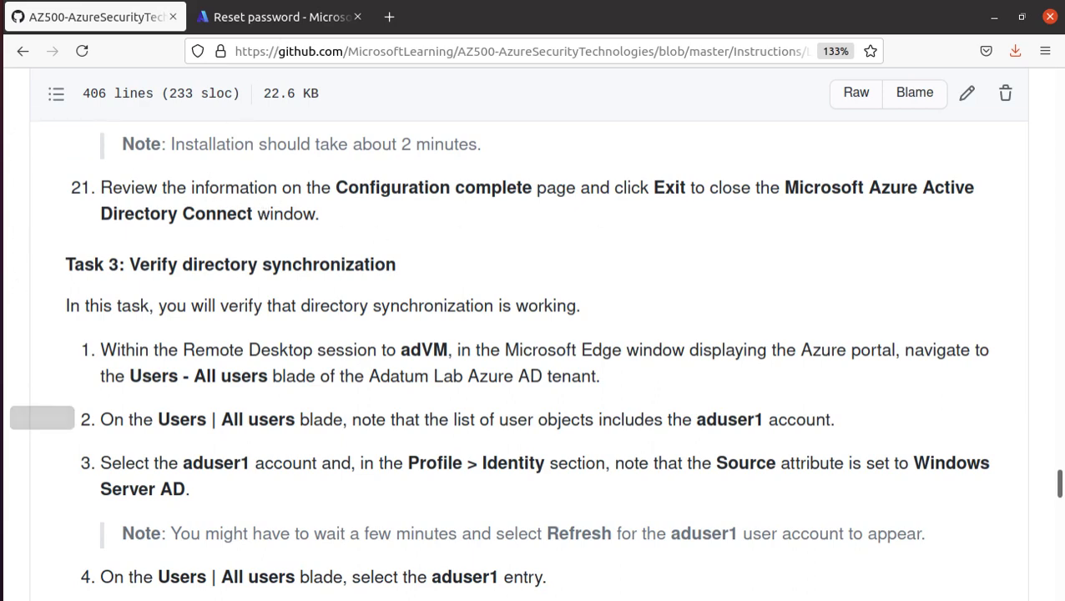
{"action": "key", "text": "alt+Tab"}
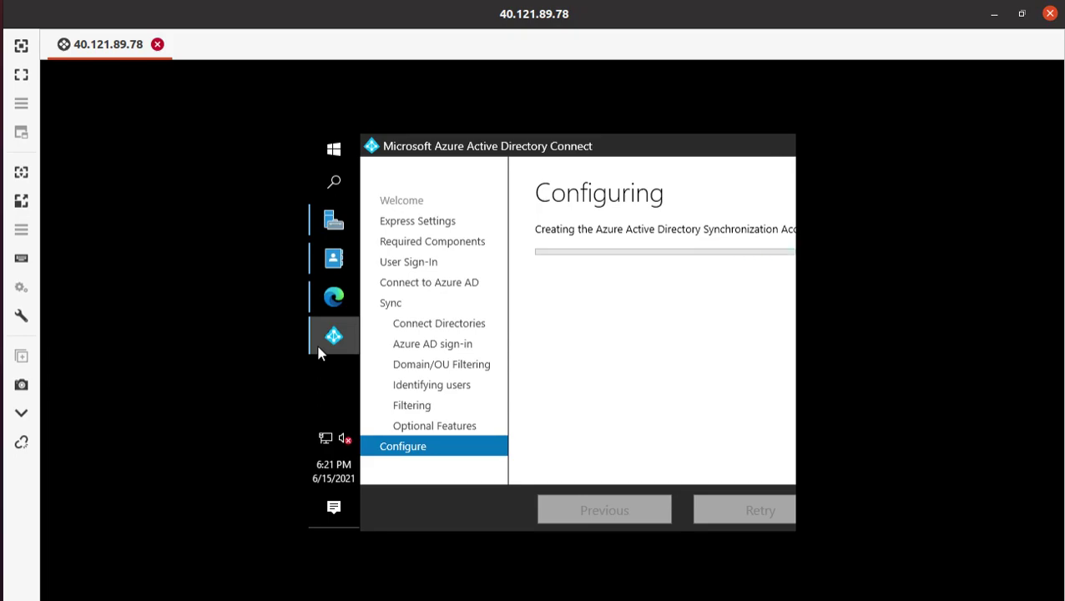
{"action": "key", "text": "alt+Tab"}
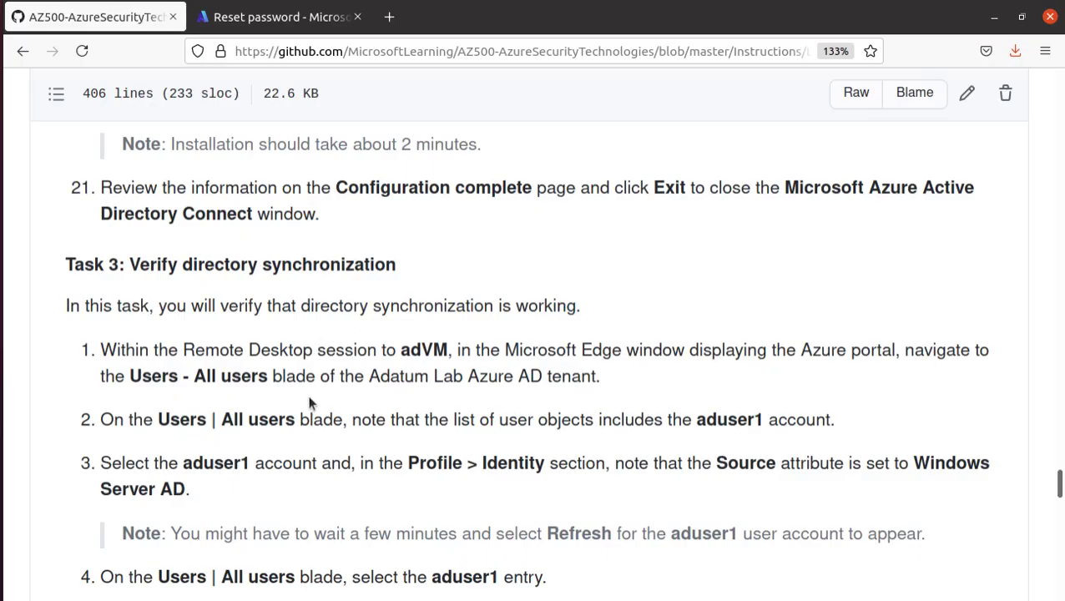
{"action": "scroll", "coordinate": [309, 400], "scroll_direction": "down", "scroll_amount": 3}
{"action": "scroll", "coordinate": [308, 402], "scroll_direction": "down", "scroll_amount": 20}
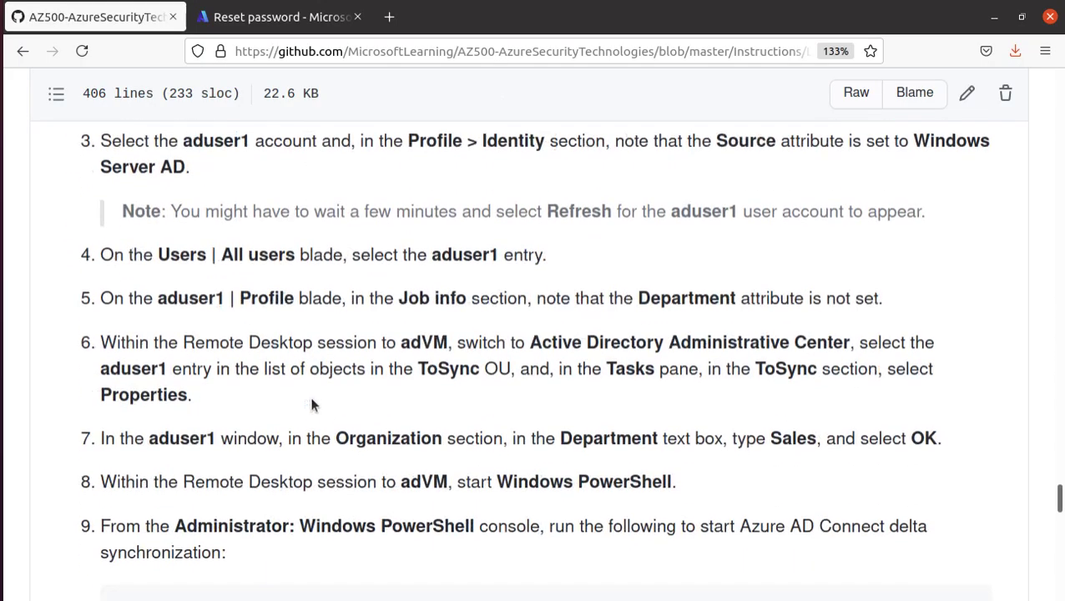
{"action": "scroll", "coordinate": [314, 404], "scroll_direction": "up", "scroll_amount": 20}
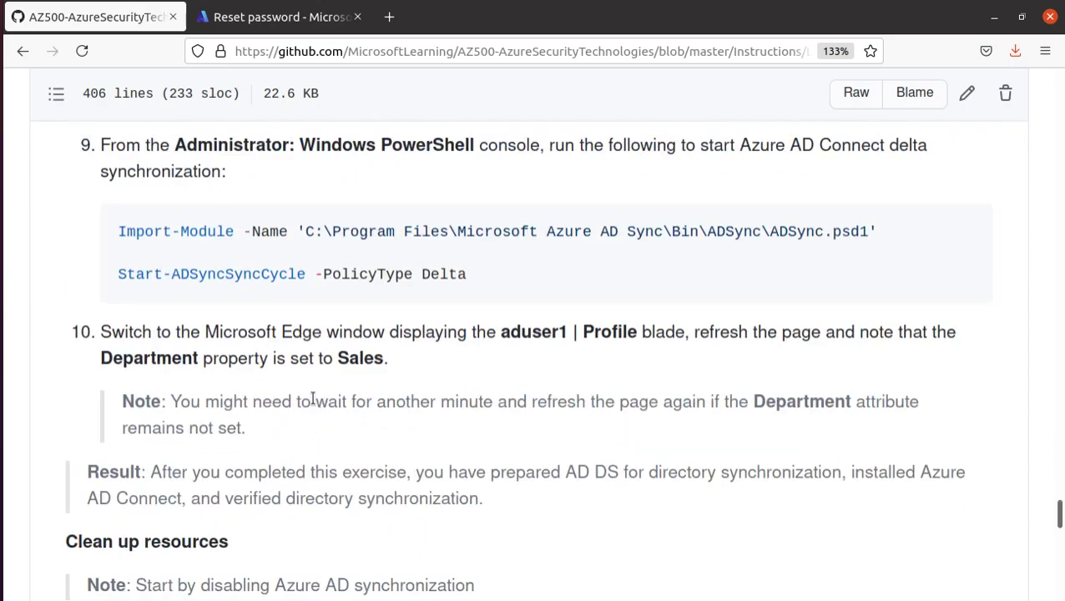
{"action": "scroll", "coordinate": [314, 404], "scroll_direction": "up", "scroll_amount": 2}
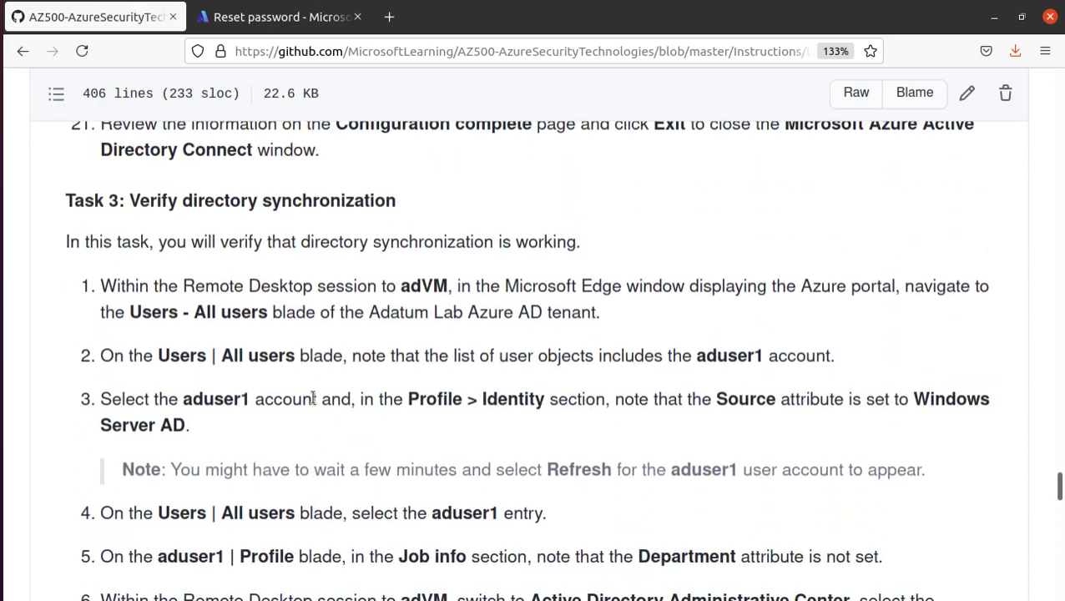
{"action": "triple_click", "coordinate": [266, 204]}
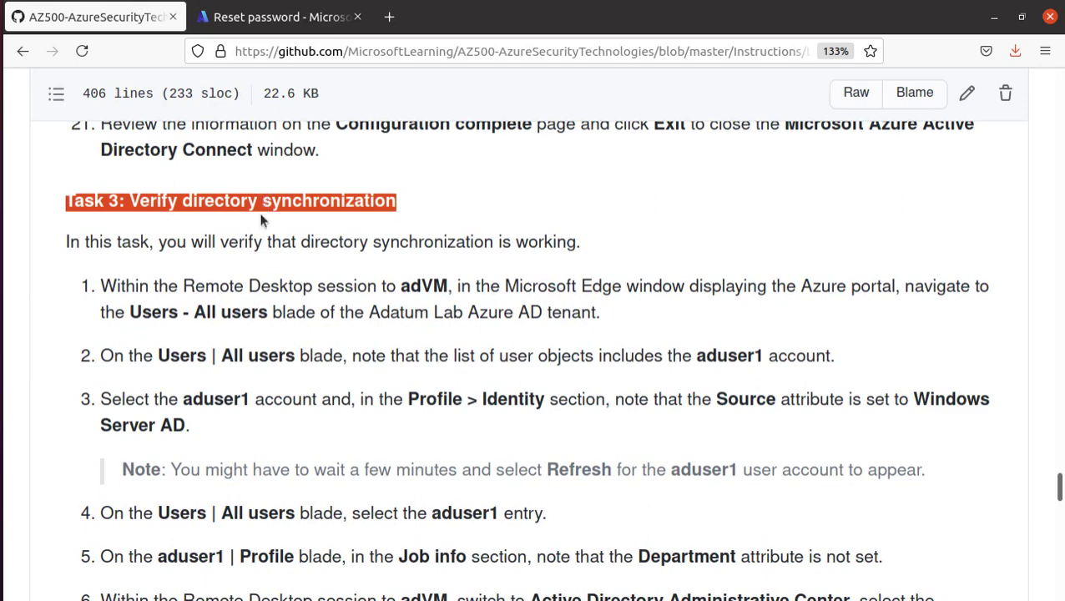
{"action": "left_click_drag", "start_coordinate": [101, 286], "coordinate": [446, 286]}
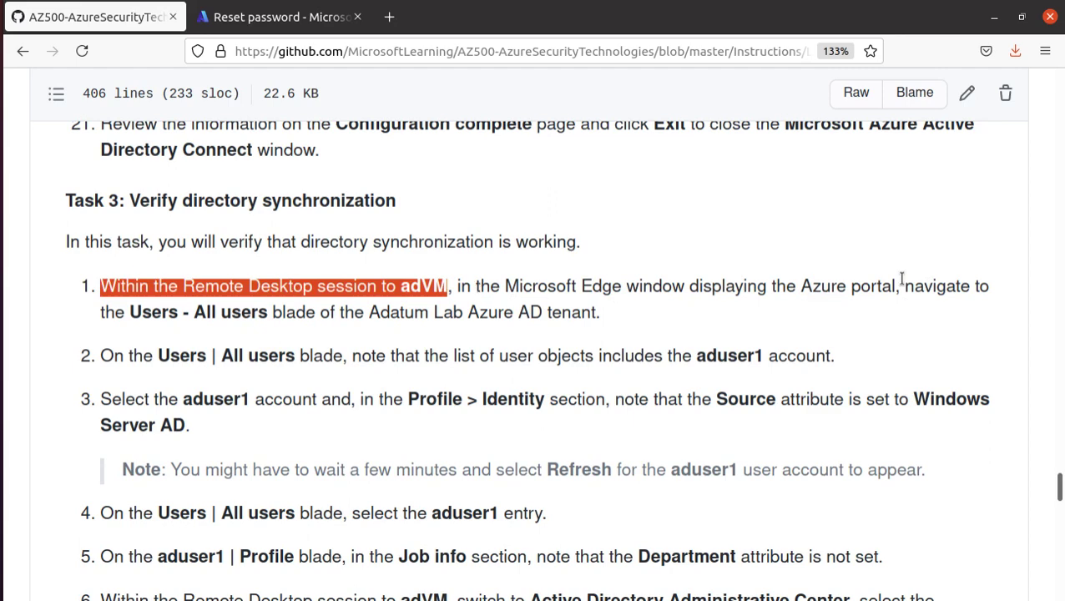
{"action": "left_click_drag", "start_coordinate": [900, 279], "coordinate": [463, 284]}
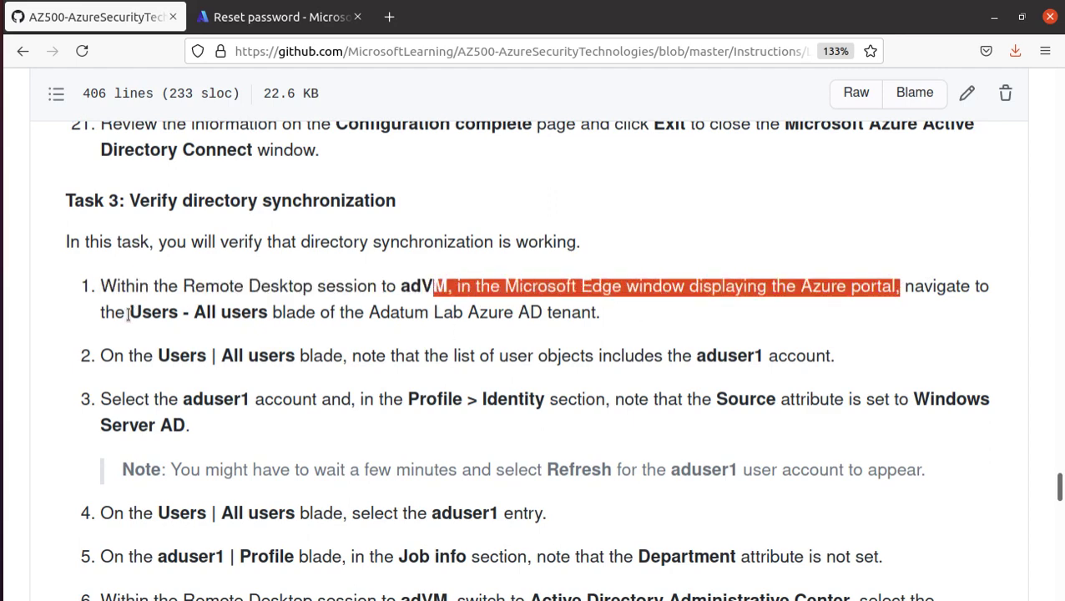
{"action": "left_click_drag", "start_coordinate": [129, 311], "coordinate": [264, 313]}
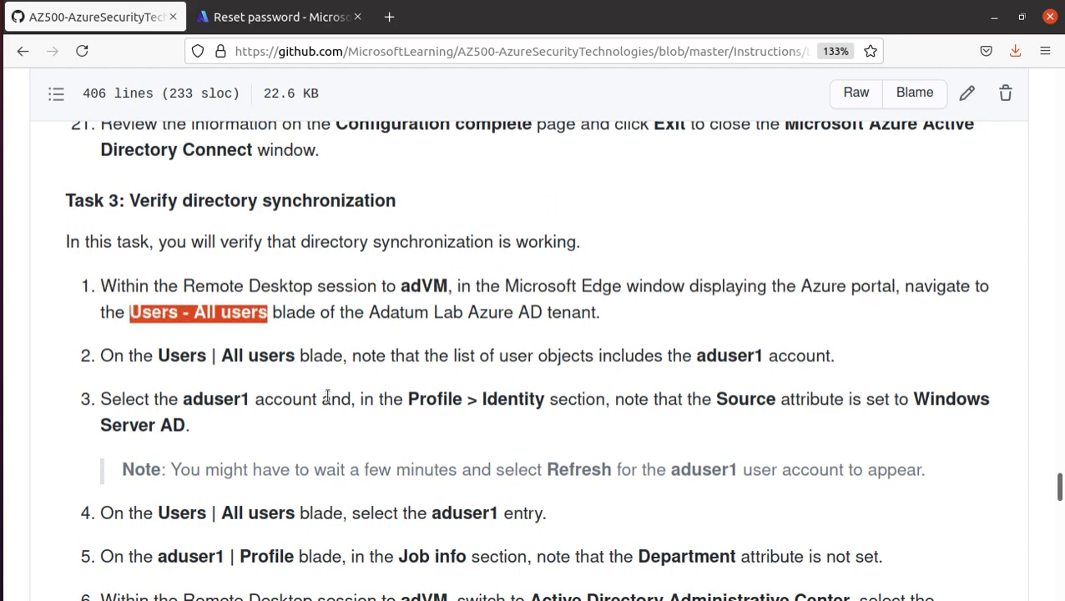
{"action": "scroll", "coordinate": [326, 398], "scroll_direction": "down", "scroll_amount": 1}
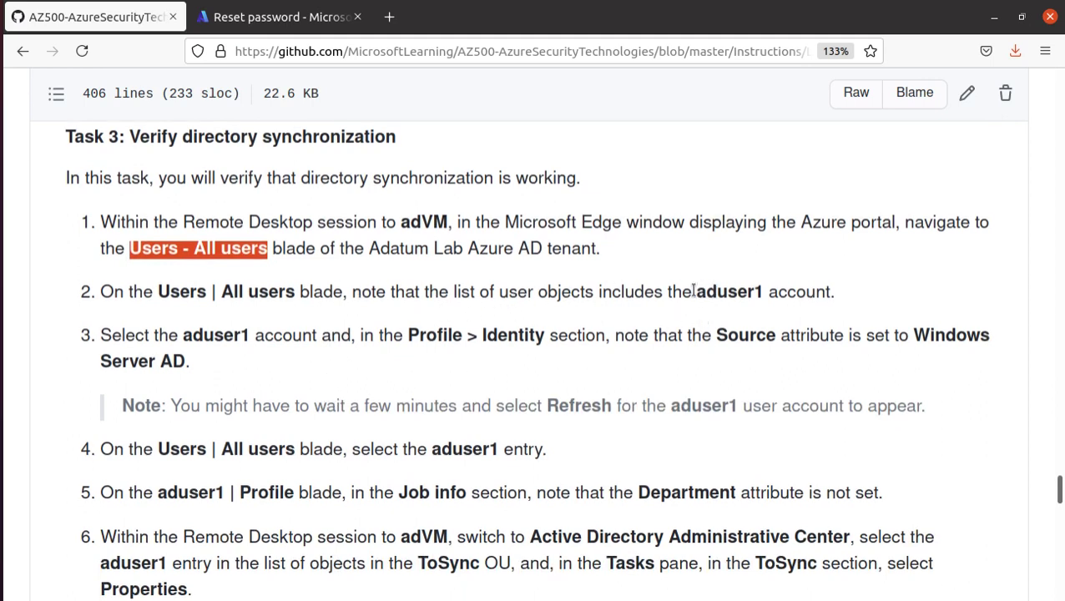
{"action": "left_click_drag", "start_coordinate": [683, 292], "coordinate": [835, 291]}
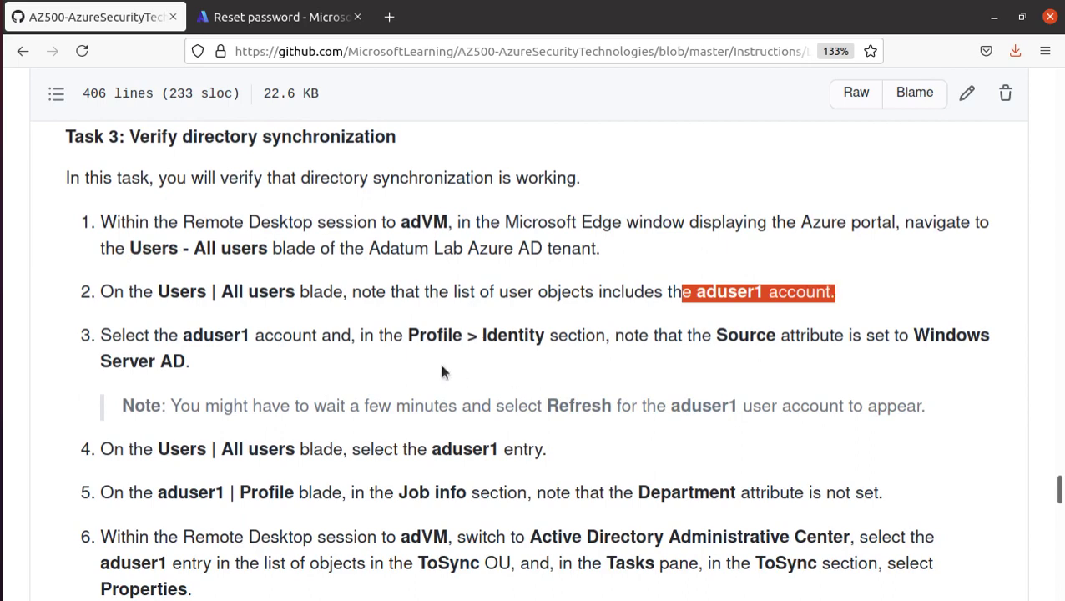
{"action": "left_click_drag", "start_coordinate": [408, 335], "coordinate": [531, 335]}
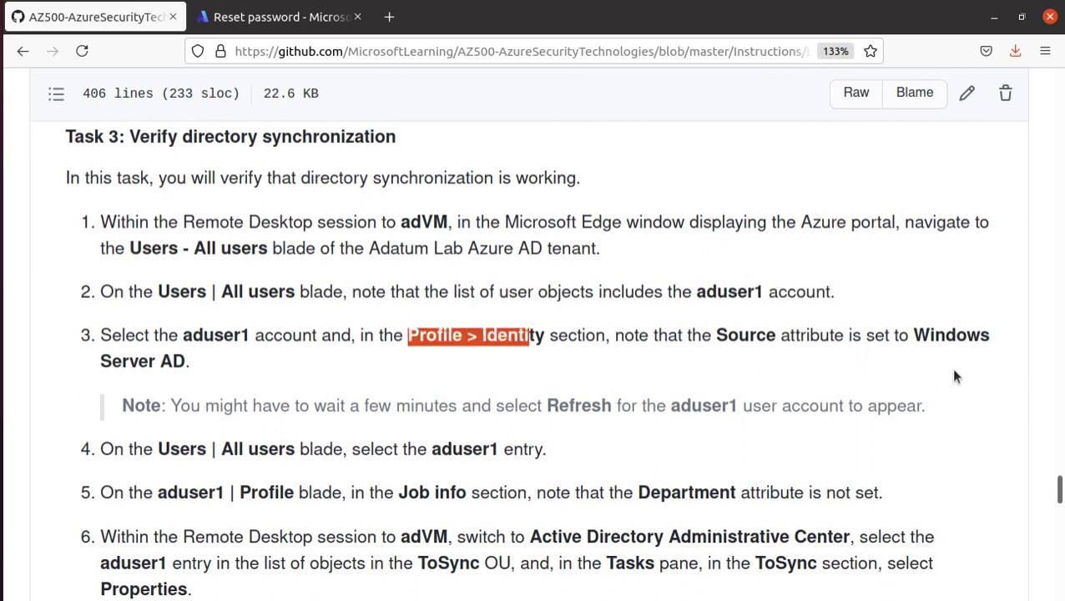
{"action": "left_click_drag", "start_coordinate": [204, 363], "coordinate": [100, 335]}
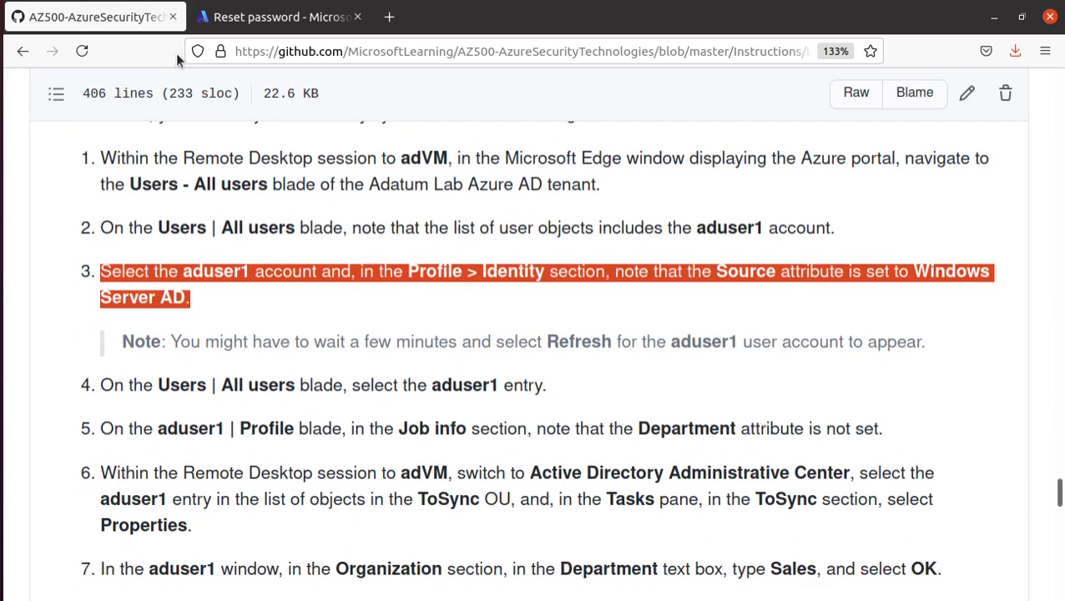
- Return to the Azure portal's All users list and reload the page
{"action": "left_click", "coordinate": [283, 19]}
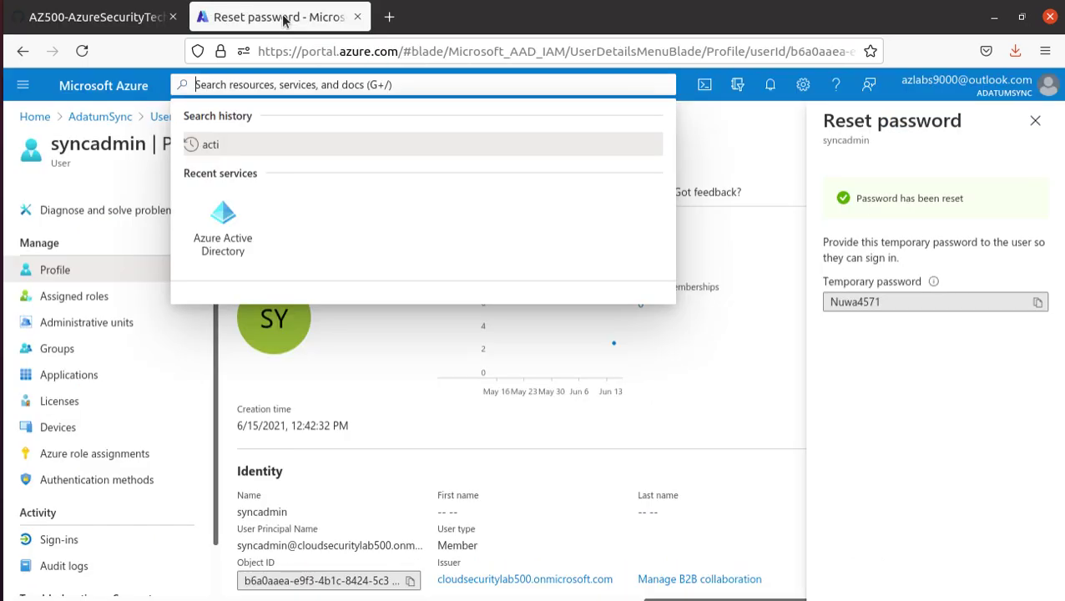
{"action": "left_click", "coordinate": [724, 358]}
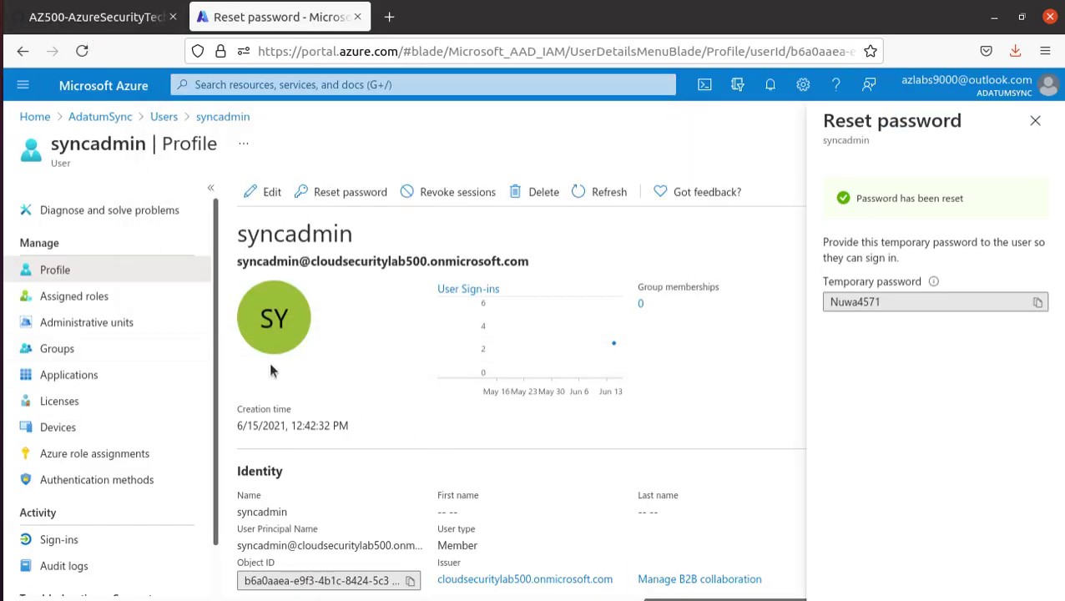
{"action": "key", "text": "alt+Tab"}
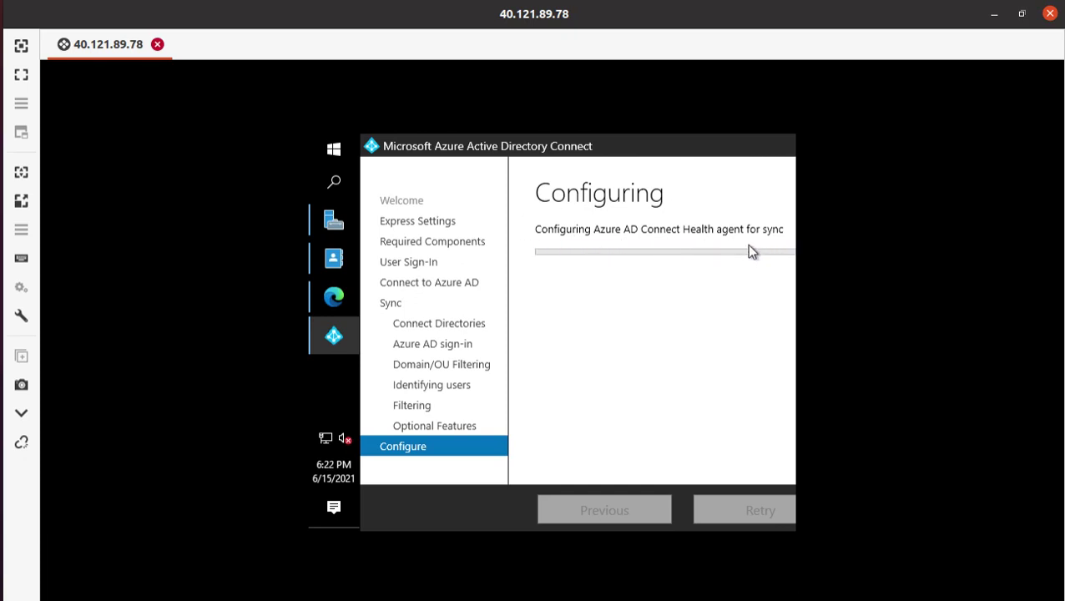
{"action": "mouse_move", "coordinate": [333, 258]}
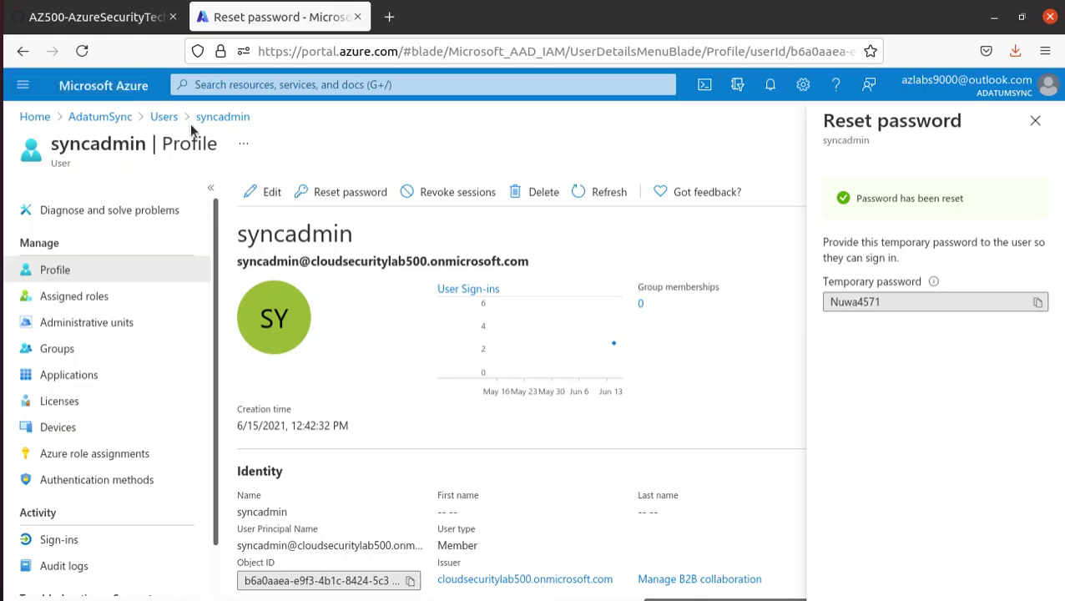
{"action": "left_click", "coordinate": [223, 121]}
{"action": "left_click", "coordinate": [166, 118]}
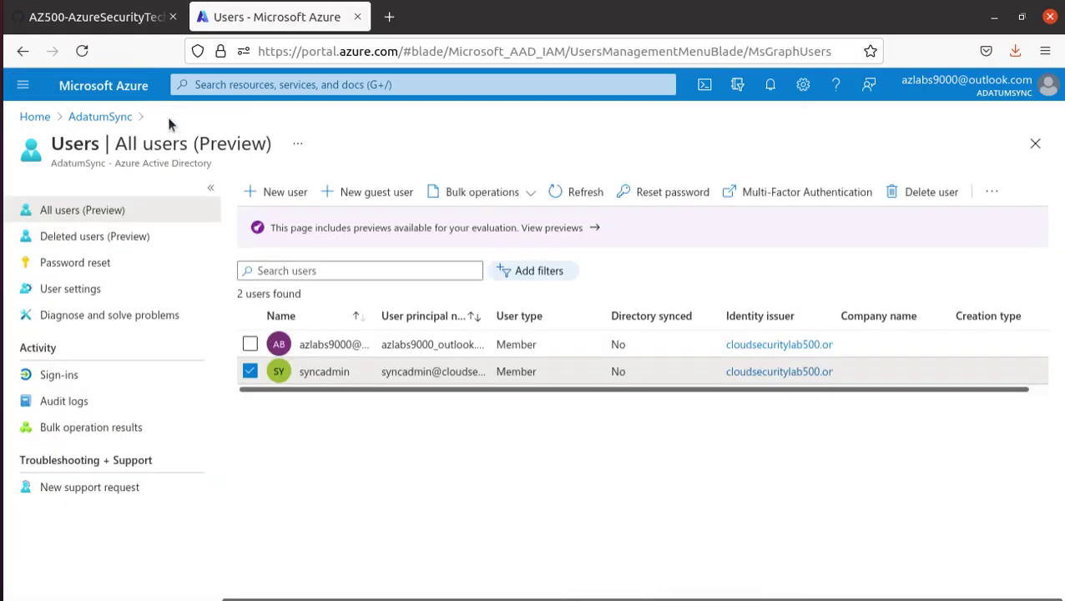
{"action": "left_click", "coordinate": [83, 52]}
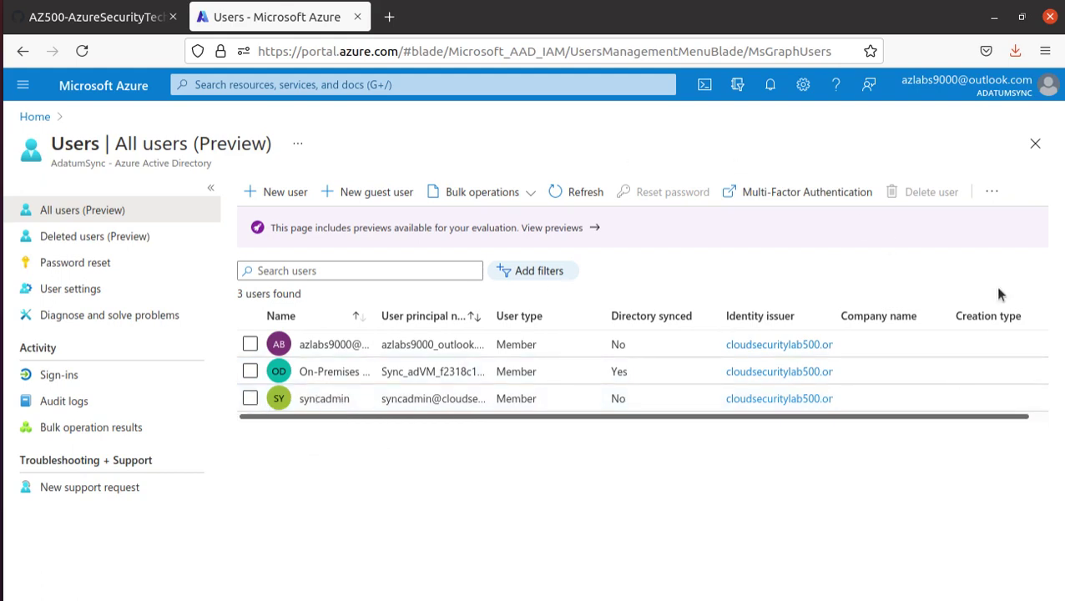
- Open the On-Premises Directory Synchronization Service Account profile and review its name and sign-in name
{"action": "left_click", "coordinate": [316, 374]}
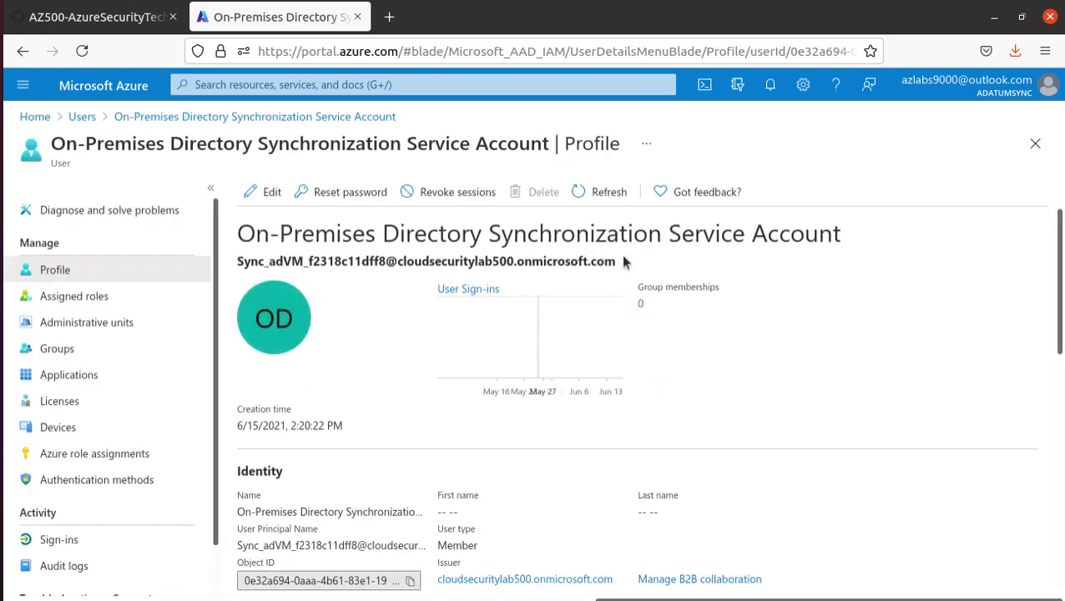
{"action": "left_click_drag", "start_coordinate": [621, 261], "coordinate": [232, 240]}
{"action": "scroll", "coordinate": [392, 429], "scroll_direction": "down", "scroll_amount": 6}
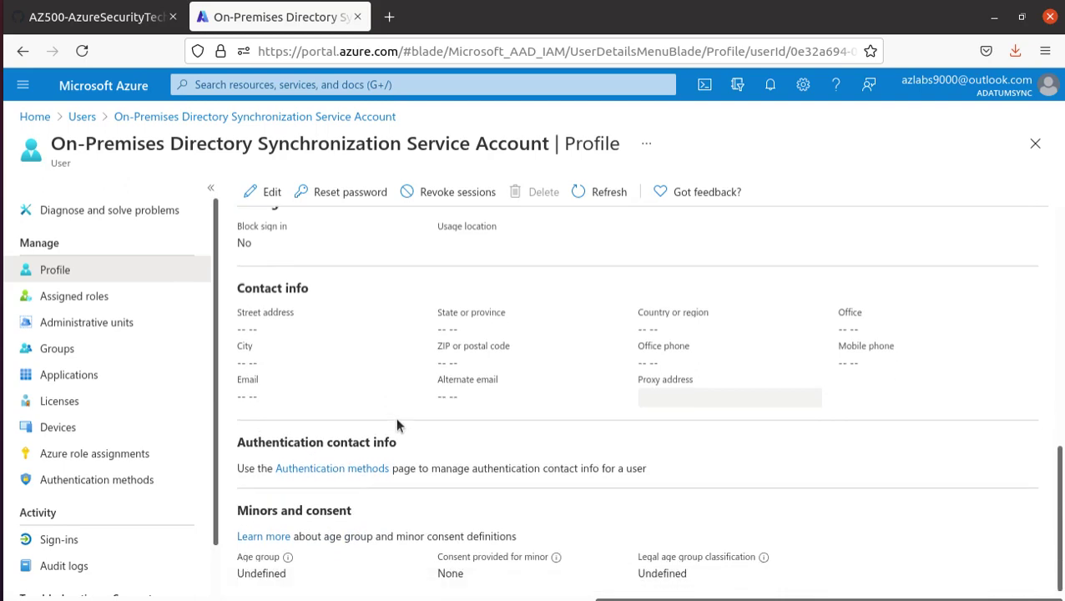
{"action": "scroll", "coordinate": [395, 416], "scroll_direction": "up", "scroll_amount": 7}
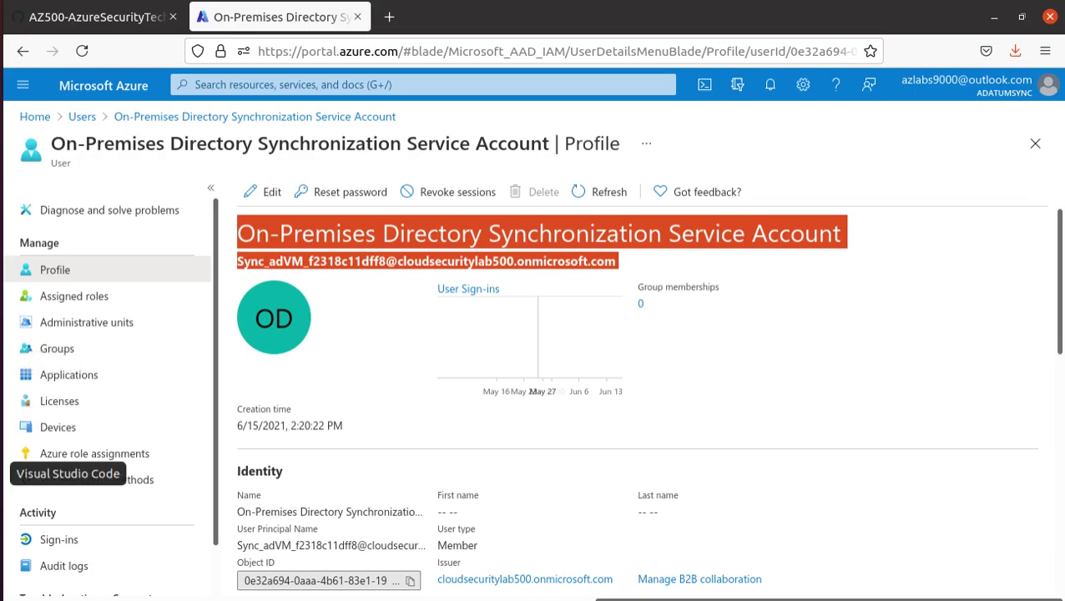
{"action": "left_click", "coordinate": [4, 416]}
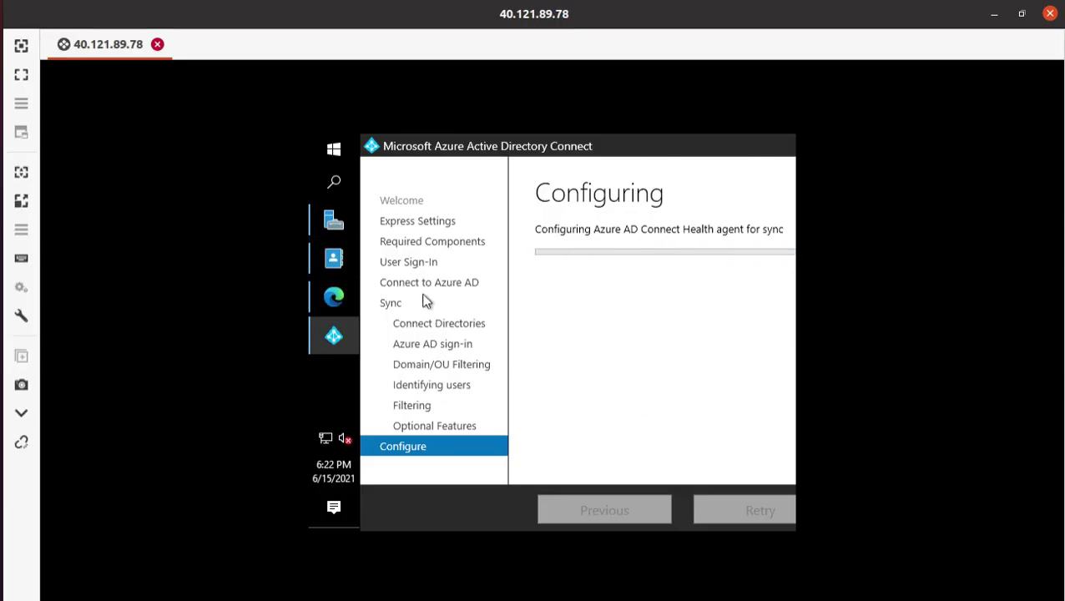
{"action": "left_click", "coordinate": [4, 84]}
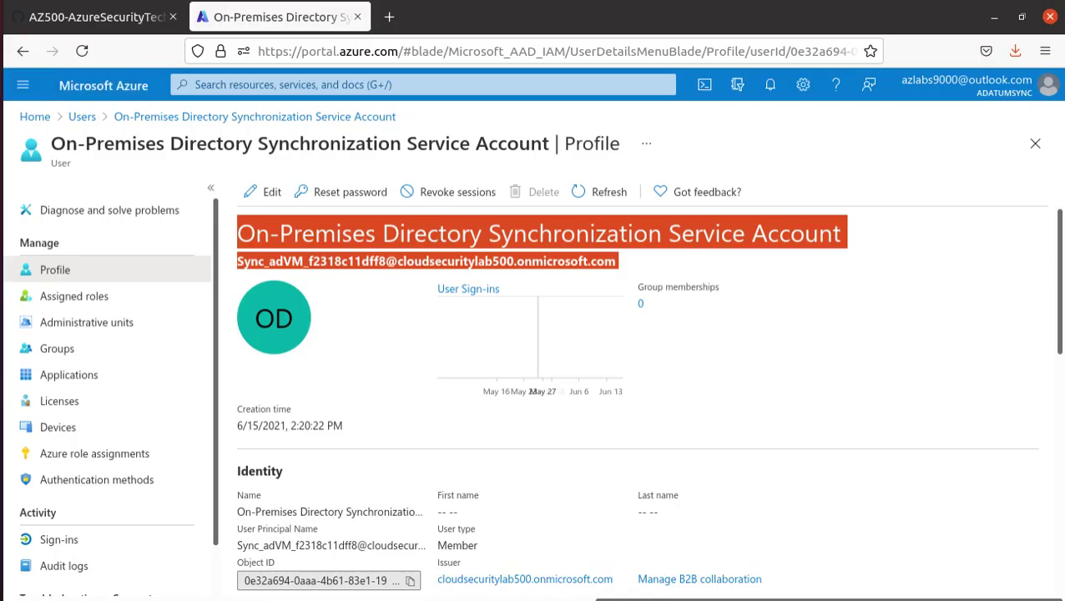
- Highlight 'Users | All users' and the aduser1 account in lab step 2, then return to Remmina
{"action": "left_click", "coordinate": [92, 17]}
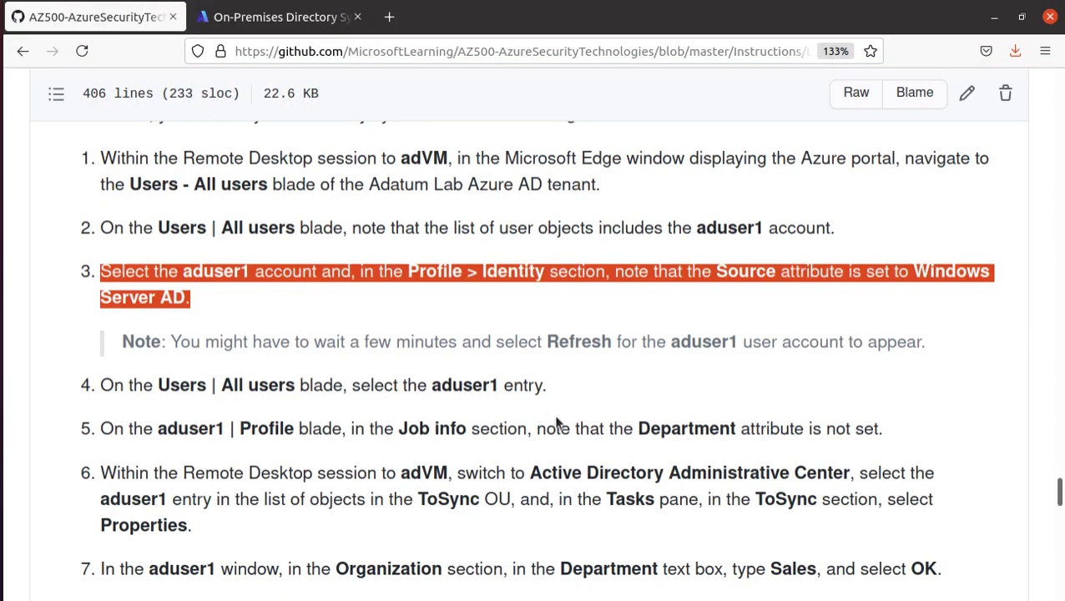
{"action": "left_click", "coordinate": [520, 281]}
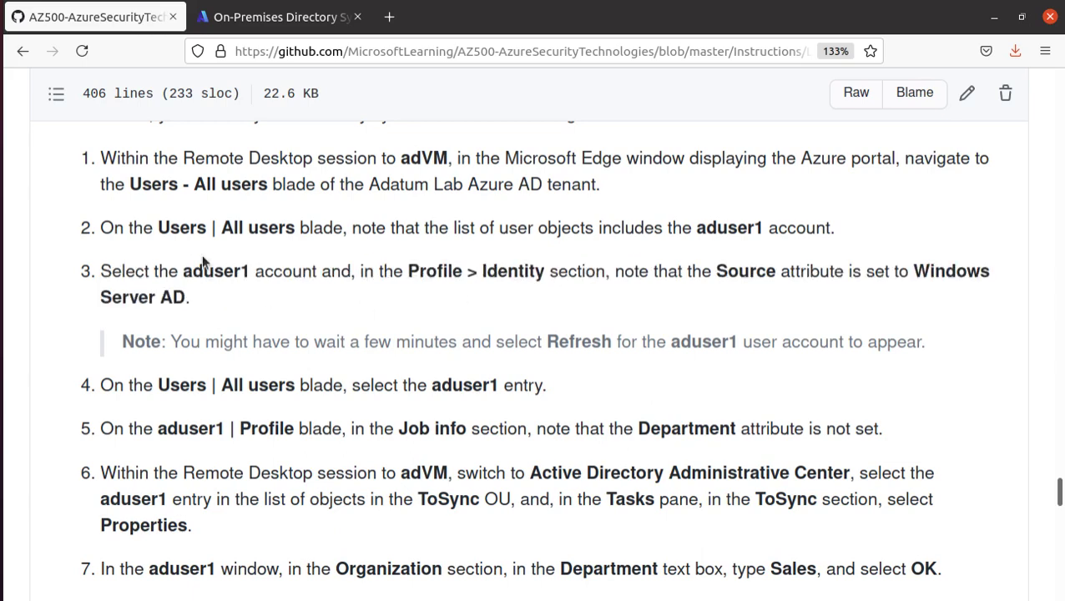
{"action": "left_click_drag", "start_coordinate": [151, 224], "coordinate": [294, 233]}
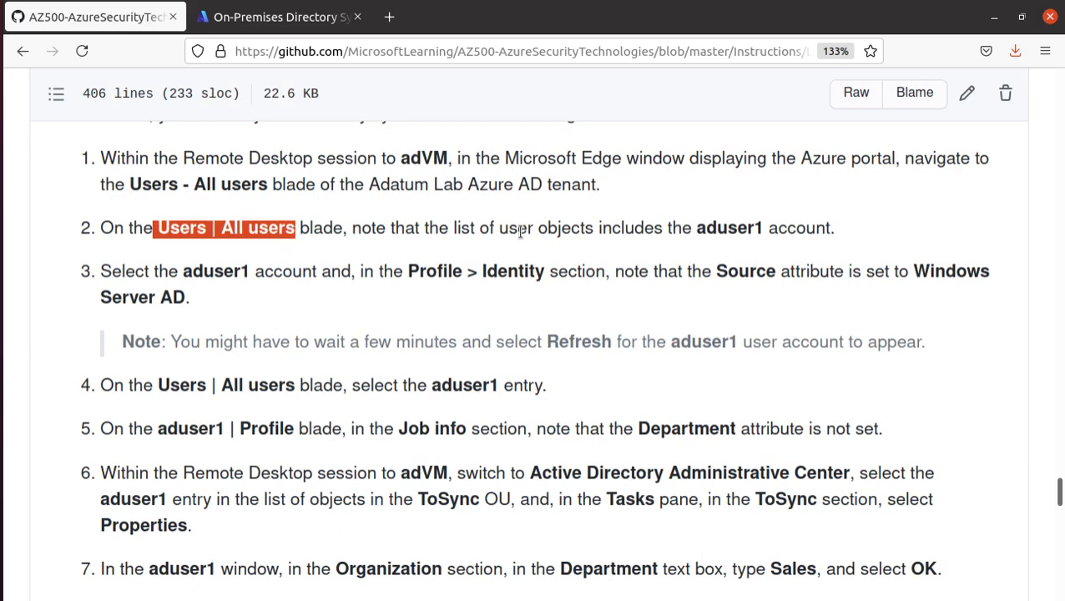
{"action": "left_click_drag", "start_coordinate": [698, 224], "coordinate": [847, 234]}
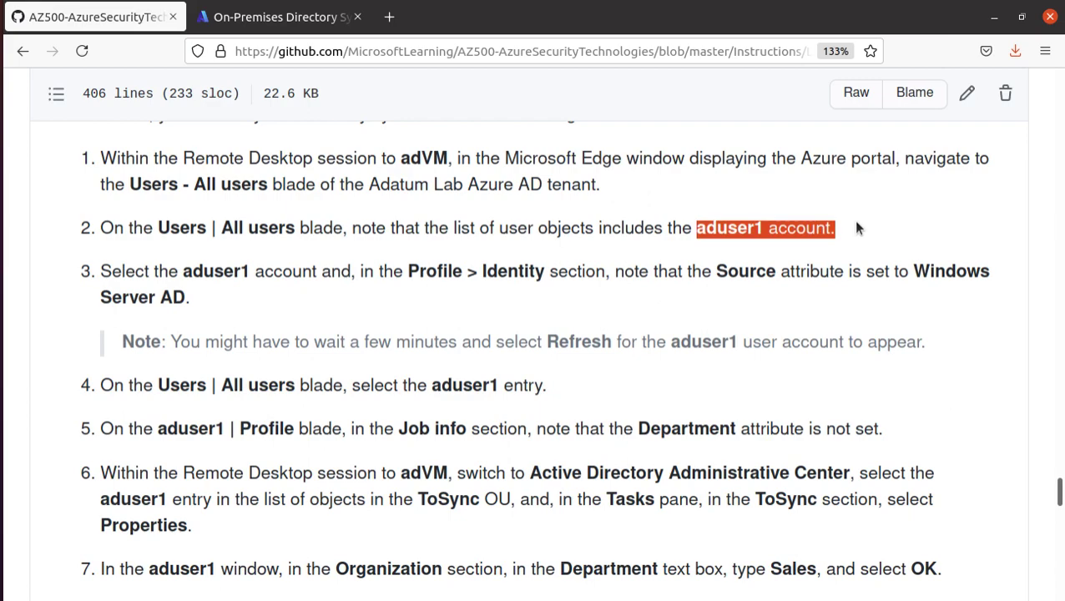
{"action": "key", "text": "alt+Tab"}
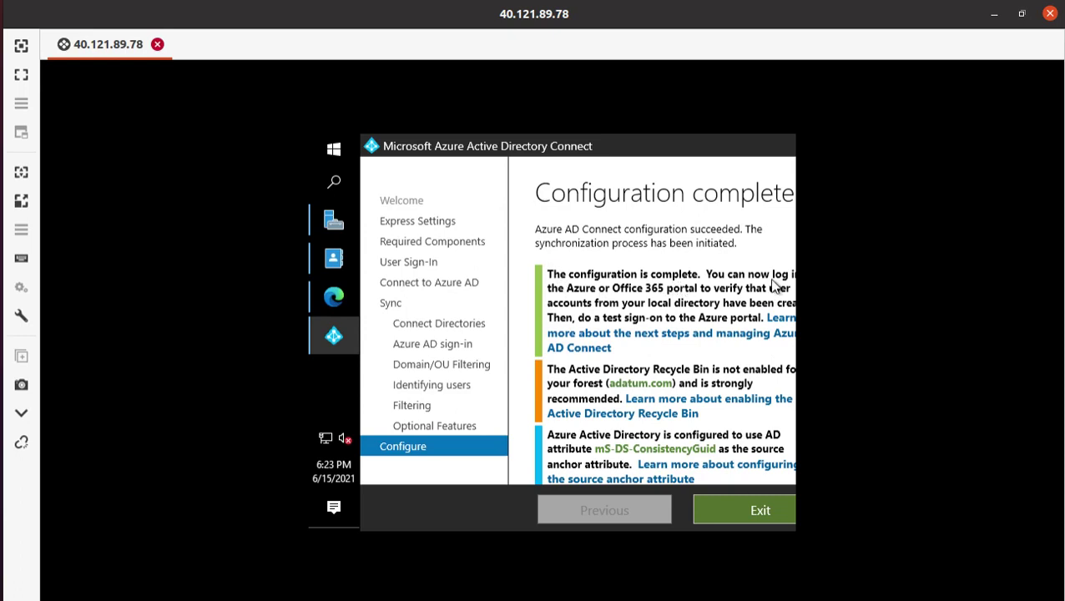
- Exit the Azure AD Connect wizard on its Configuration complete page
{"action": "scroll", "coordinate": [586, 288], "scroll_direction": "down", "scroll_amount": 1}
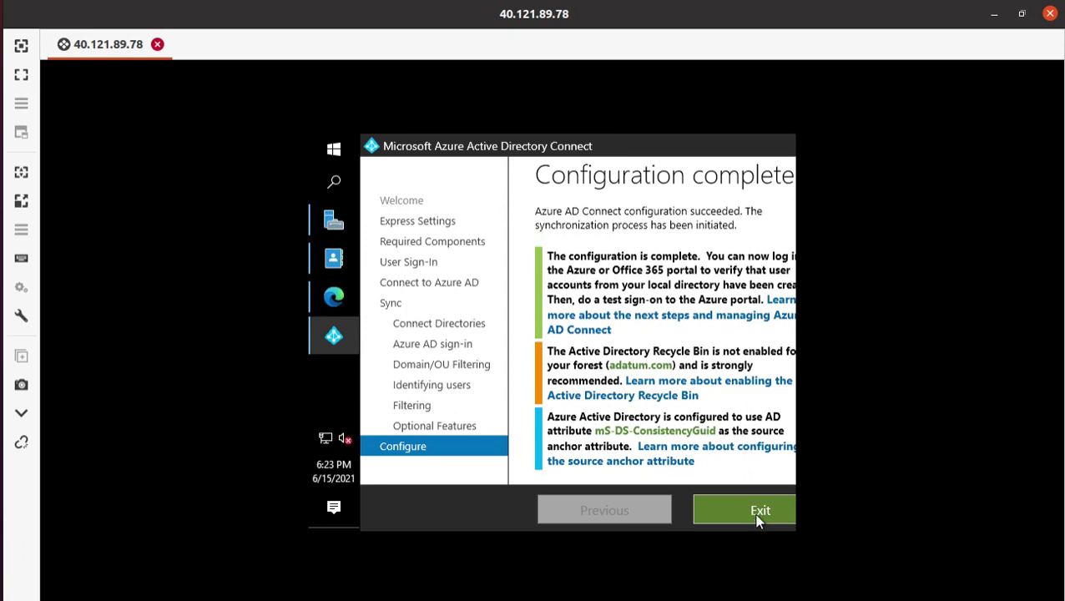
{"action": "left_click", "coordinate": [756, 520]}
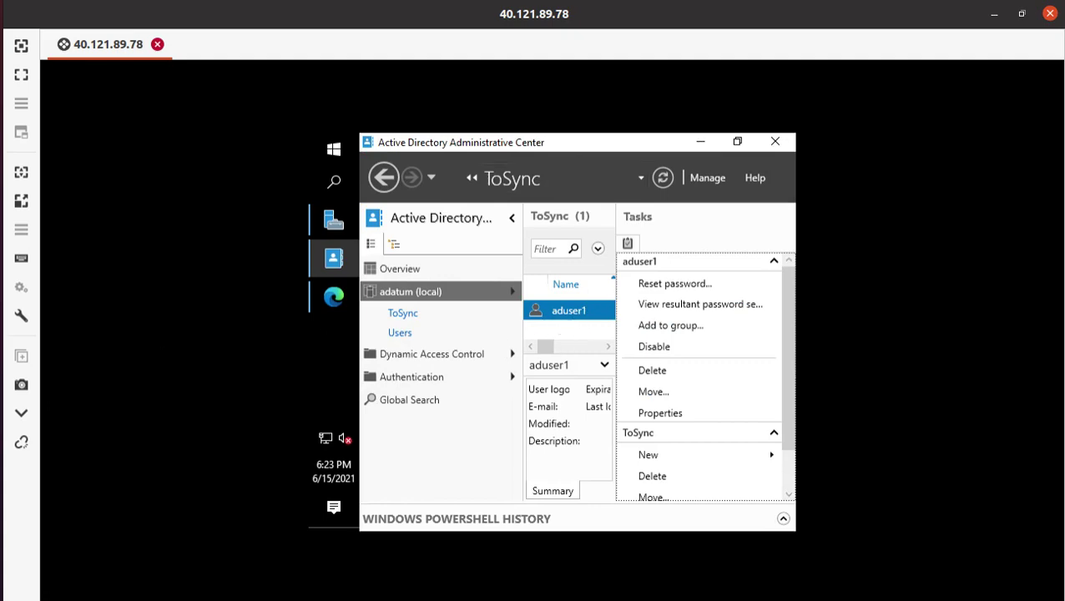
- Refresh the Azure portal All users list and open the newly synced aduser1 profile
{"action": "left_click", "coordinate": [21, 82]}
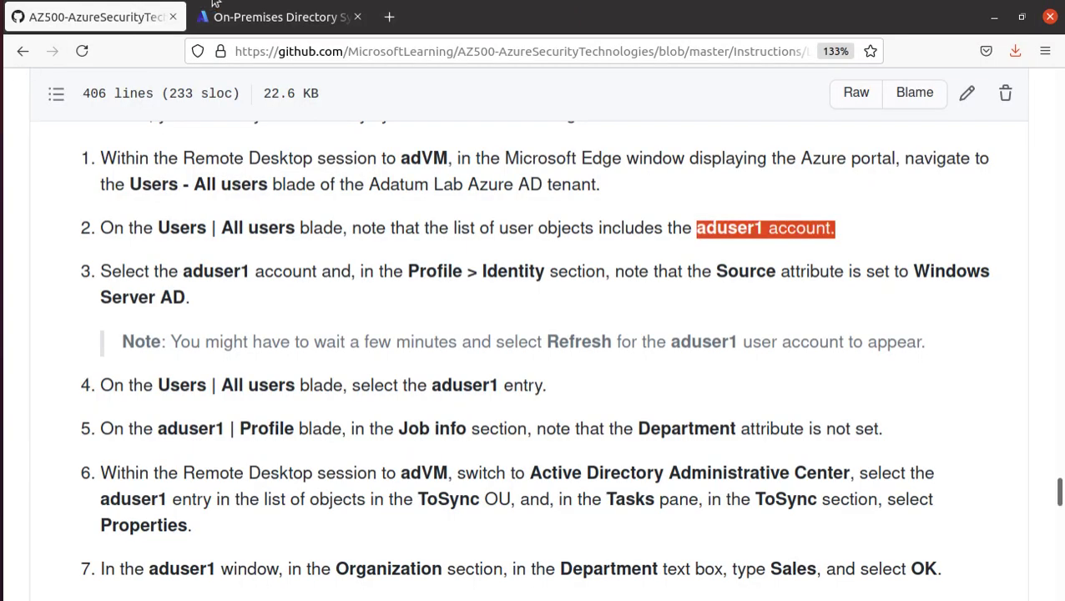
{"action": "left_click", "coordinate": [215, 6]}
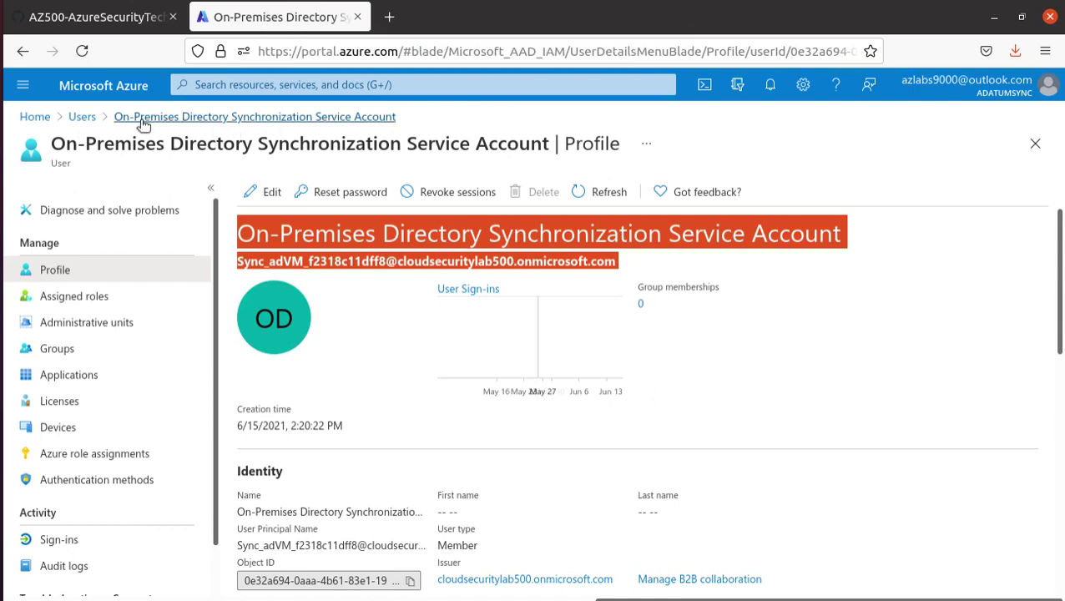
{"action": "left_click", "coordinate": [82, 118]}
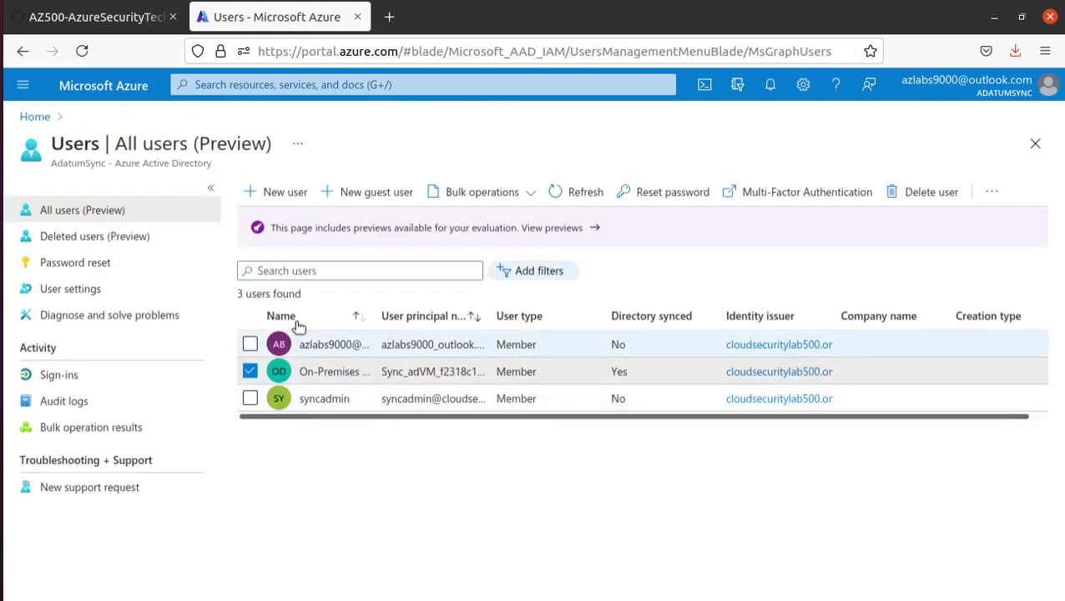
{"action": "left_click", "coordinate": [584, 195]}
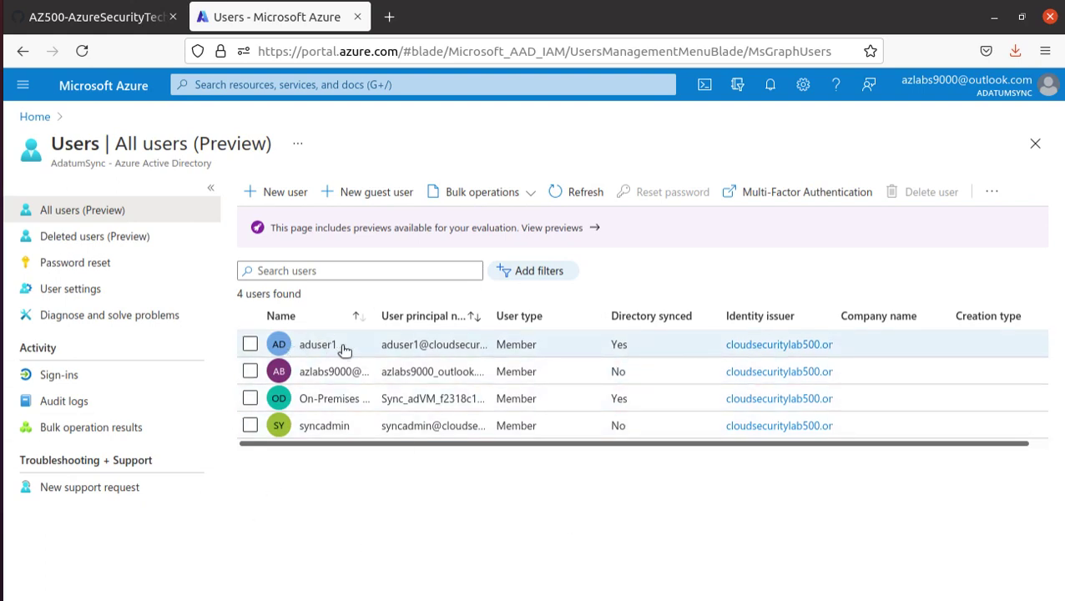
{"action": "left_click", "coordinate": [380, 345]}
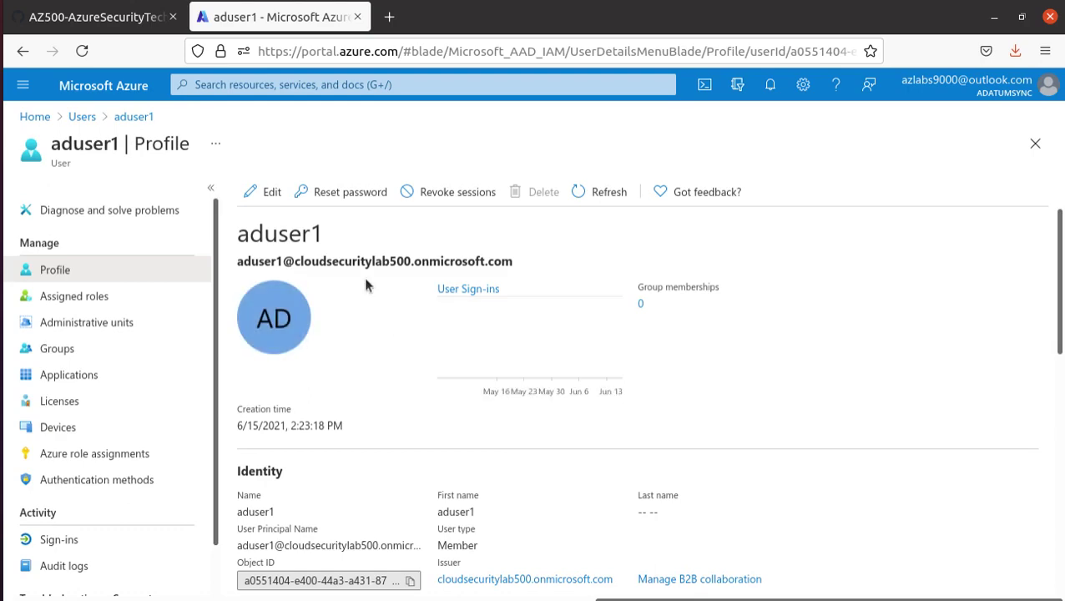
- Mark adVM and the Profile > Identity step in the lab, then view aduser1's Identity section
{"action": "left_click", "coordinate": [83, 18]}
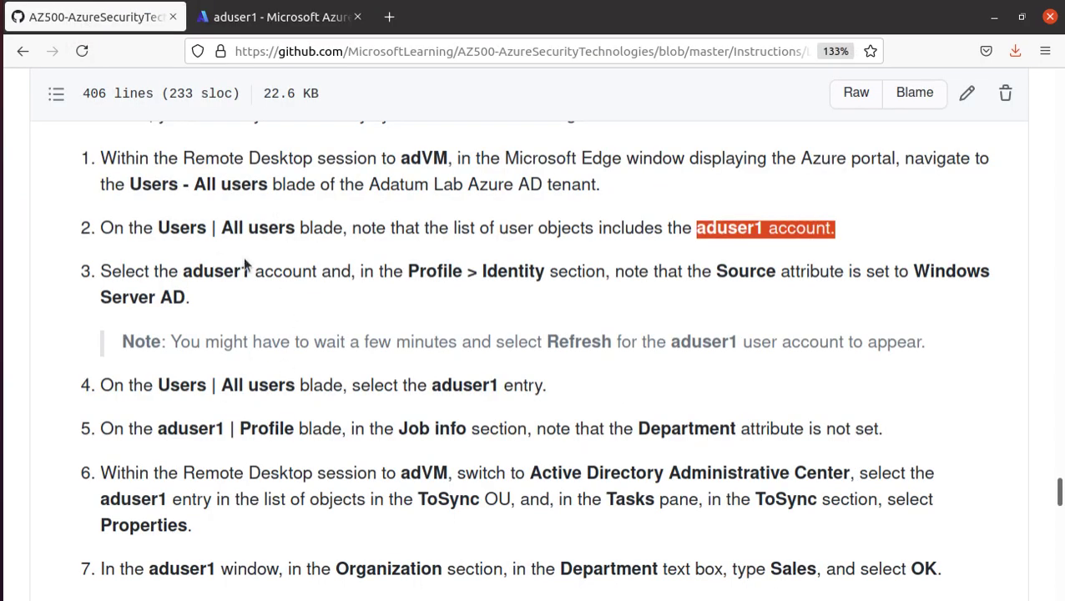
{"action": "left_click_drag", "start_coordinate": [400, 158], "coordinate": [472, 157]}
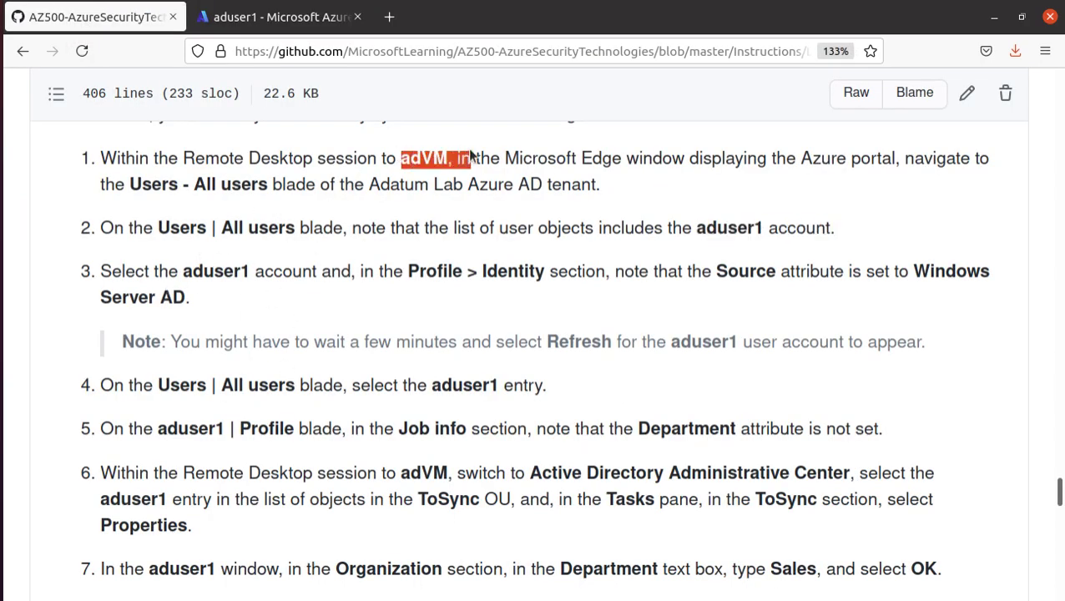
{"action": "left_click", "coordinate": [282, 24]}
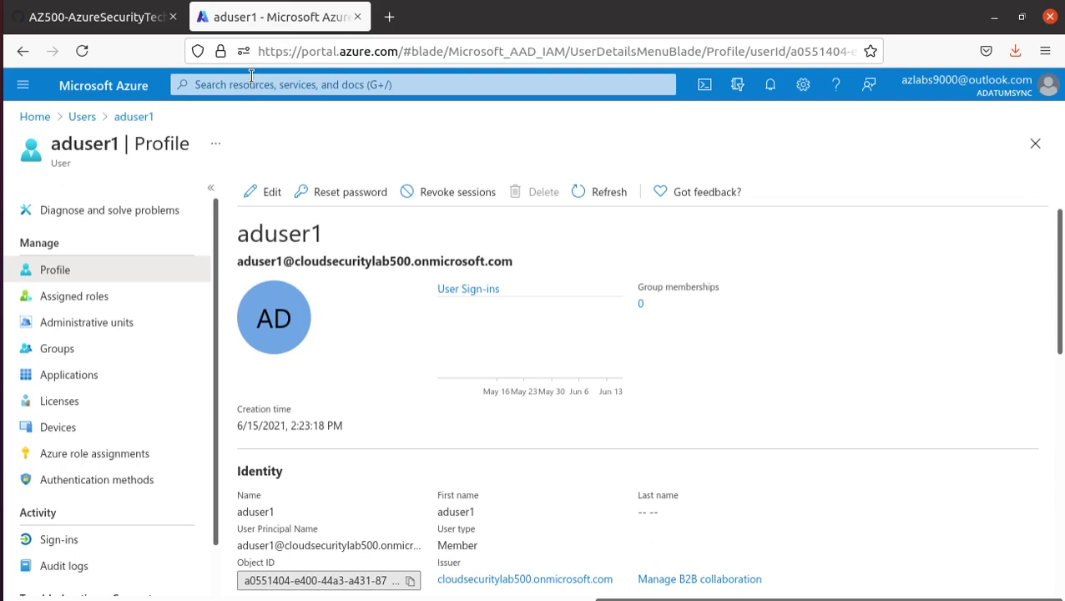
{"action": "left_click", "coordinate": [95, 17]}
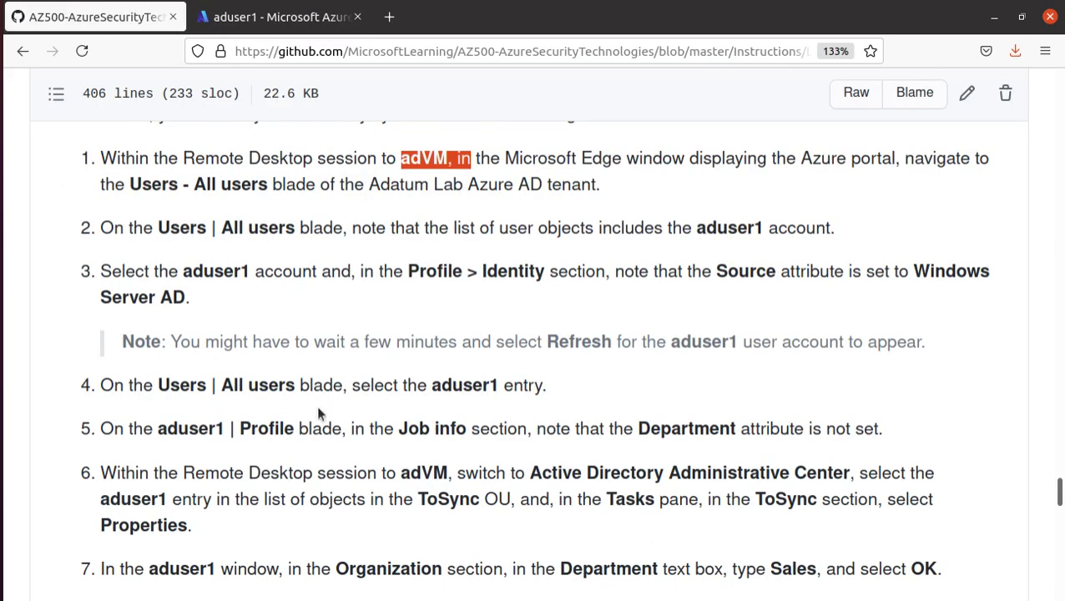
{"action": "left_click_drag", "start_coordinate": [405, 272], "coordinate": [550, 282]}
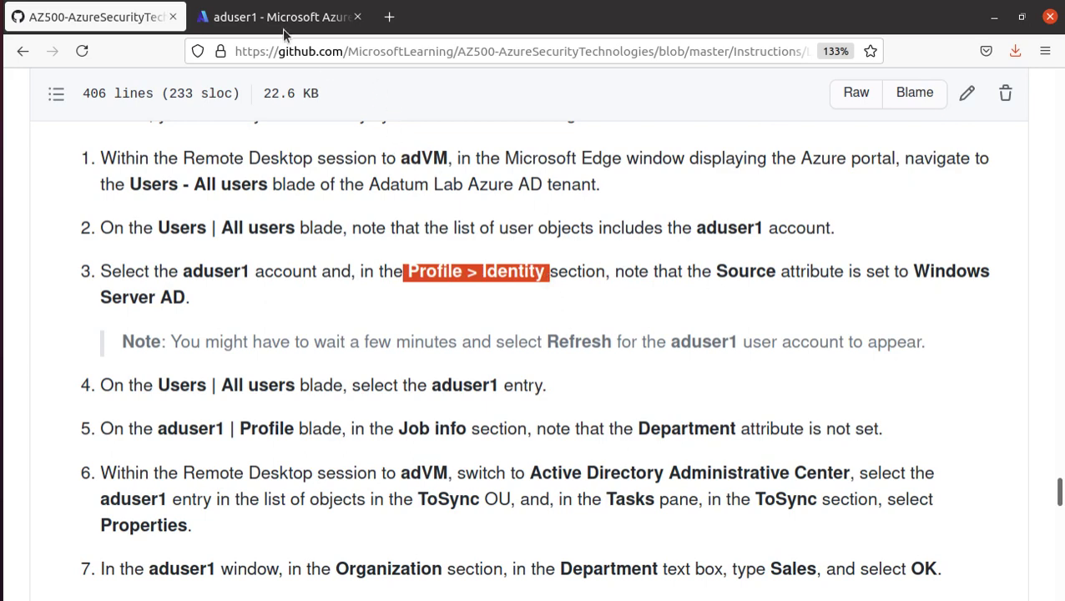
{"action": "left_click", "coordinate": [278, 17]}
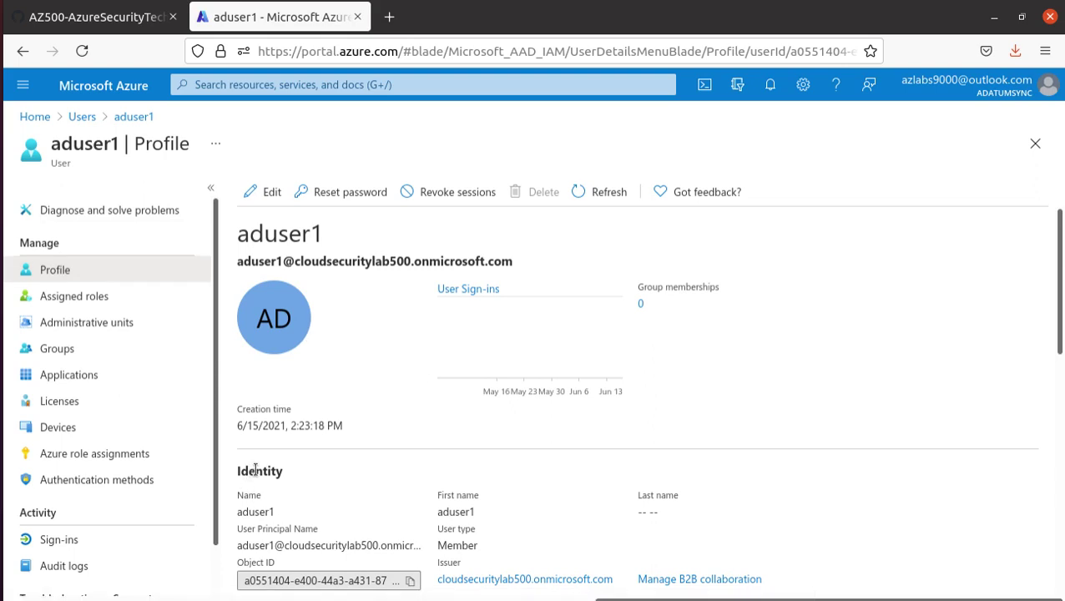
{"action": "scroll", "coordinate": [254, 470], "scroll_direction": "down", "scroll_amount": 3}
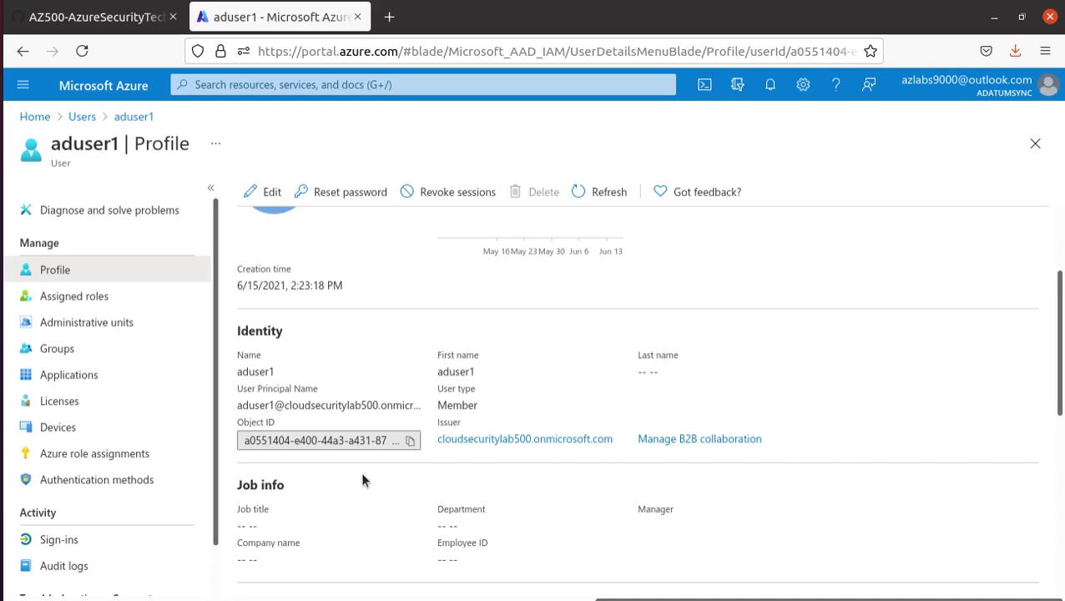
- Search aduser1's profile page for 'source' and scroll through it, finding no match
{"action": "key", "text": "ctrl+s"}
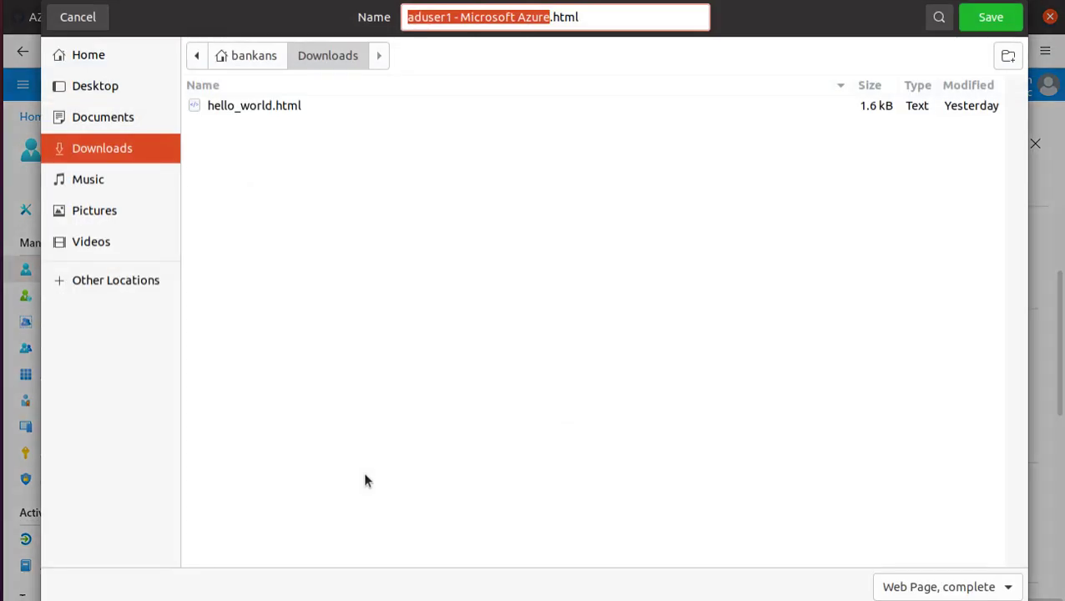
{"action": "key", "text": "Return"}
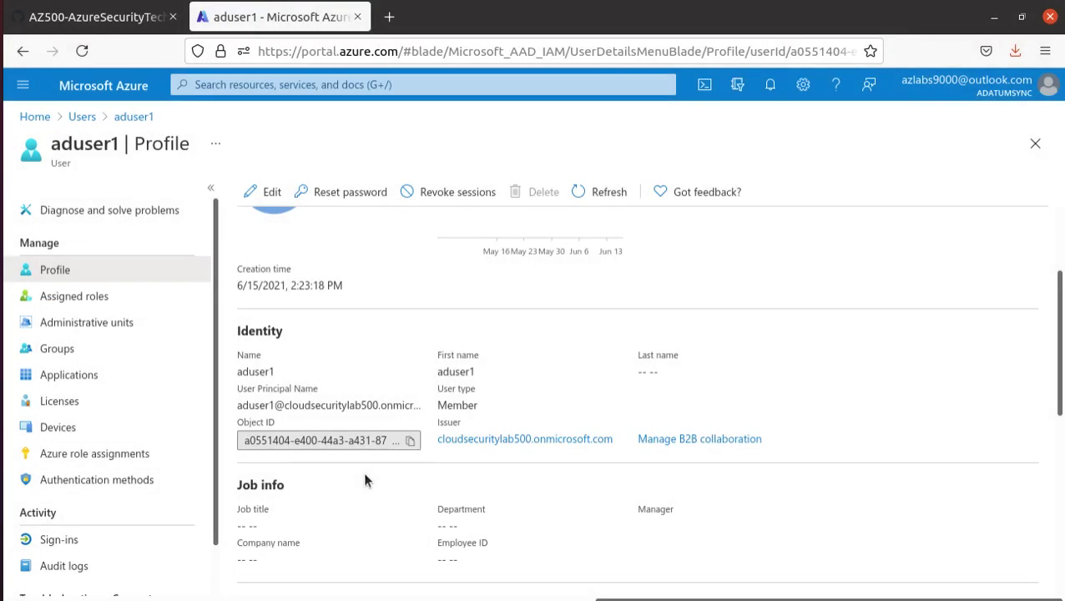
{"action": "key", "text": "ctrl+f"}
{"action": "type", "text": "sou"}
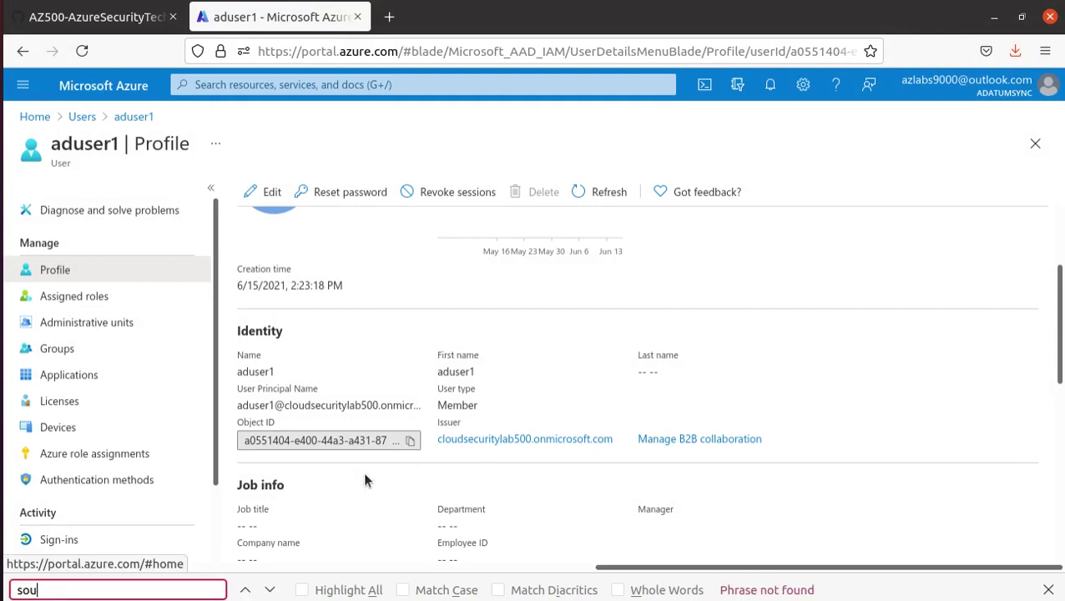
{"action": "type", "text": "rce"}
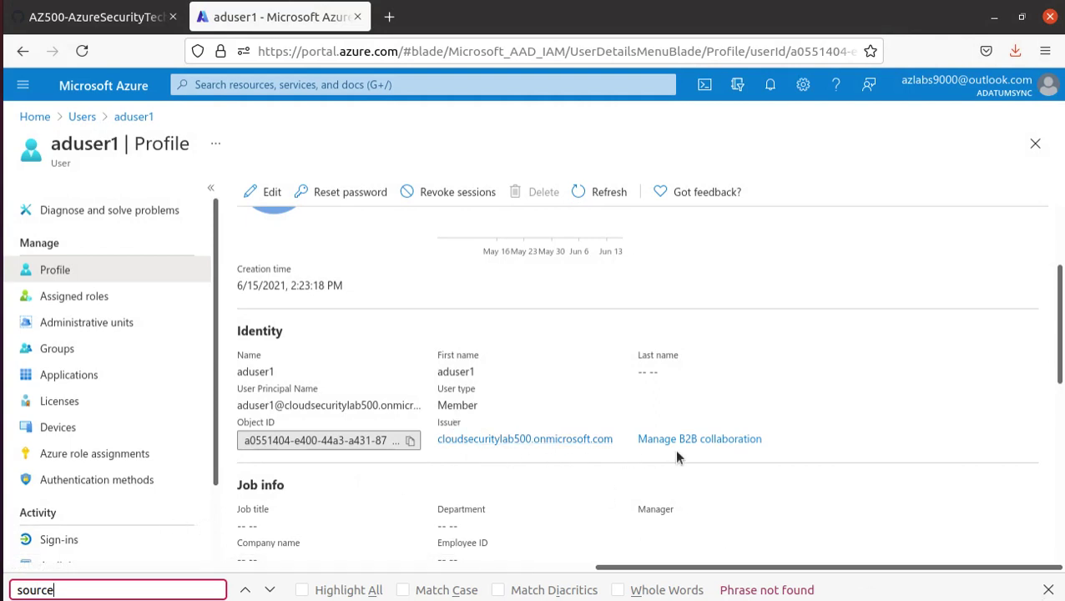
{"action": "scroll", "coordinate": [441, 366], "scroll_direction": "down", "scroll_amount": 4}
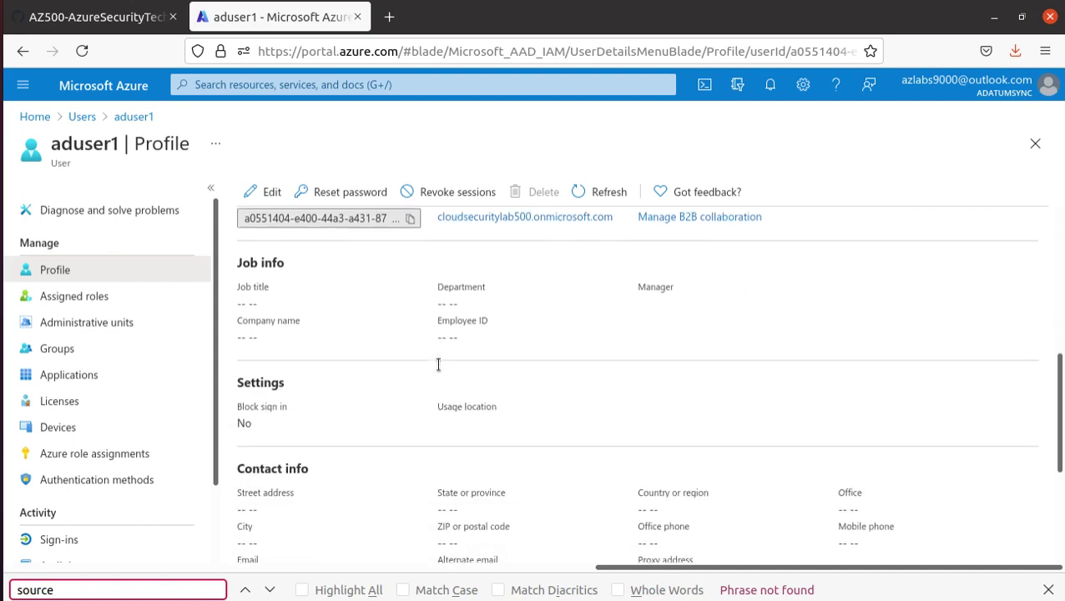
{"action": "scroll", "coordinate": [435, 363], "scroll_direction": "down", "scroll_amount": 2}
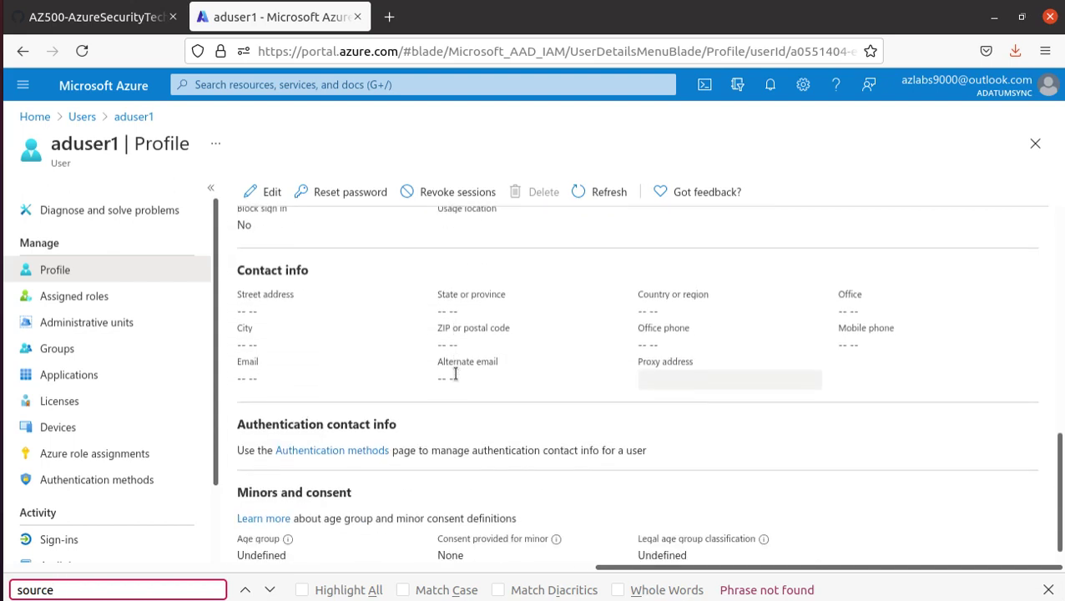
{"action": "scroll", "coordinate": [456, 377], "scroll_direction": "up", "scroll_amount": 6}
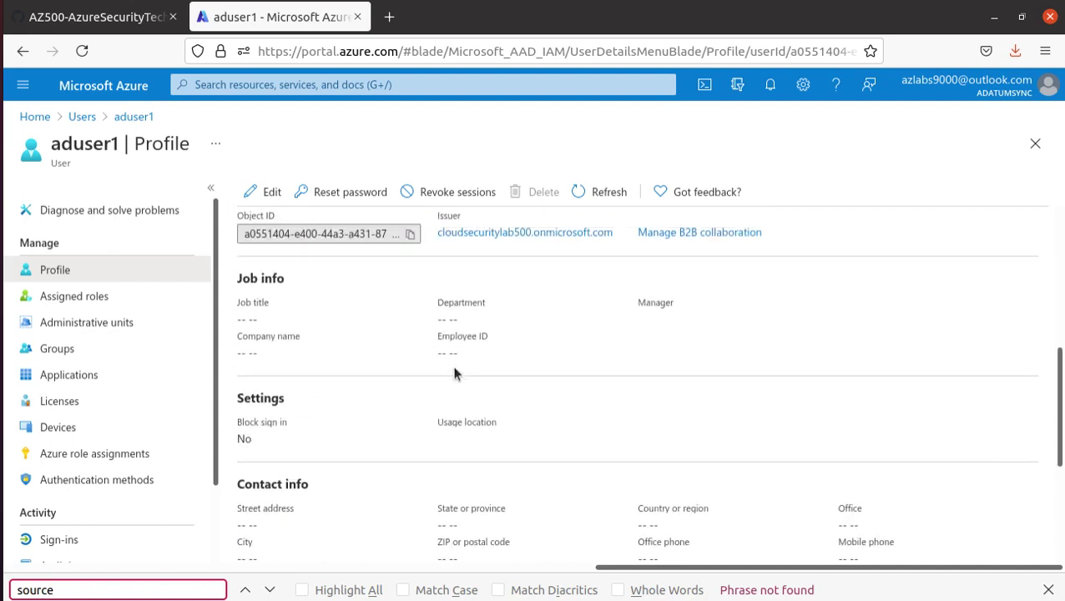
{"action": "scroll", "coordinate": [454, 373], "scroll_direction": "up", "scroll_amount": 2}
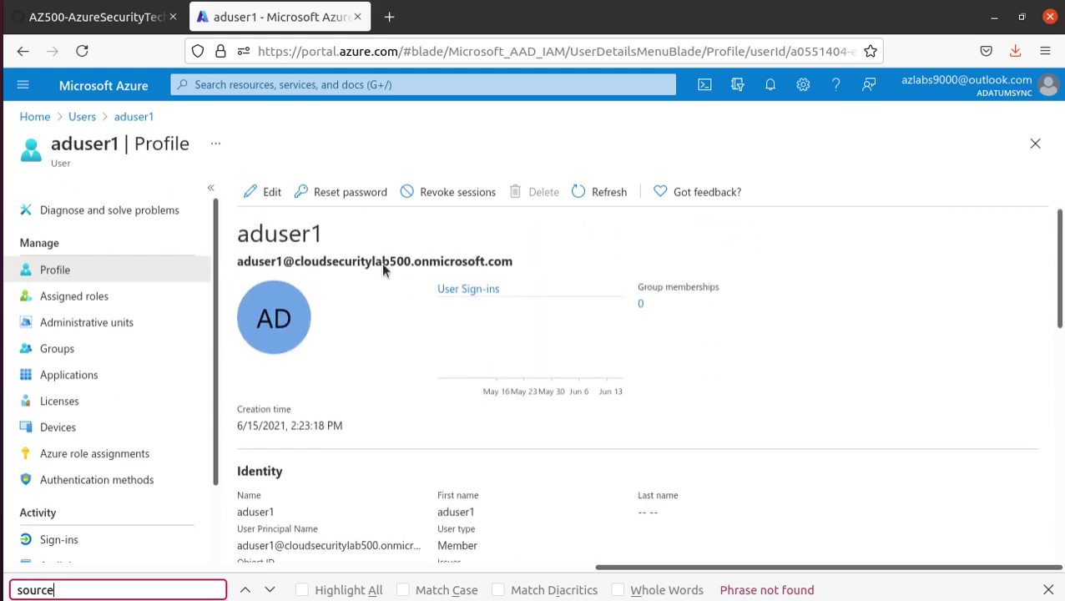
- Mark the lab note about waiting and refreshing, then rescan aduser1's profile
{"action": "left_click", "coordinate": [92, 19]}
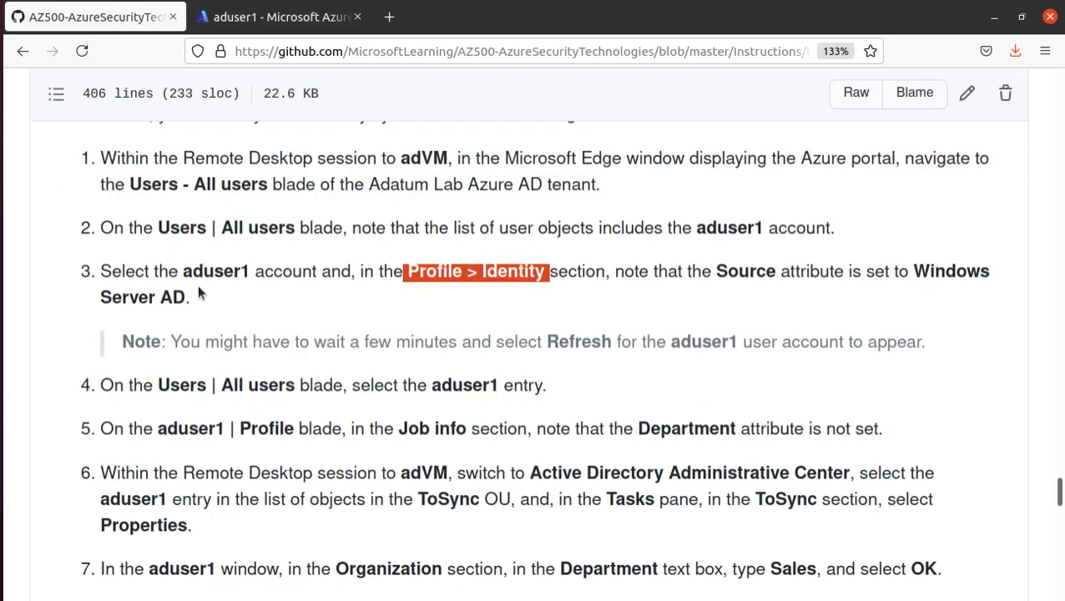
{"action": "left_click_drag", "start_coordinate": [171, 342], "coordinate": [950, 348]}
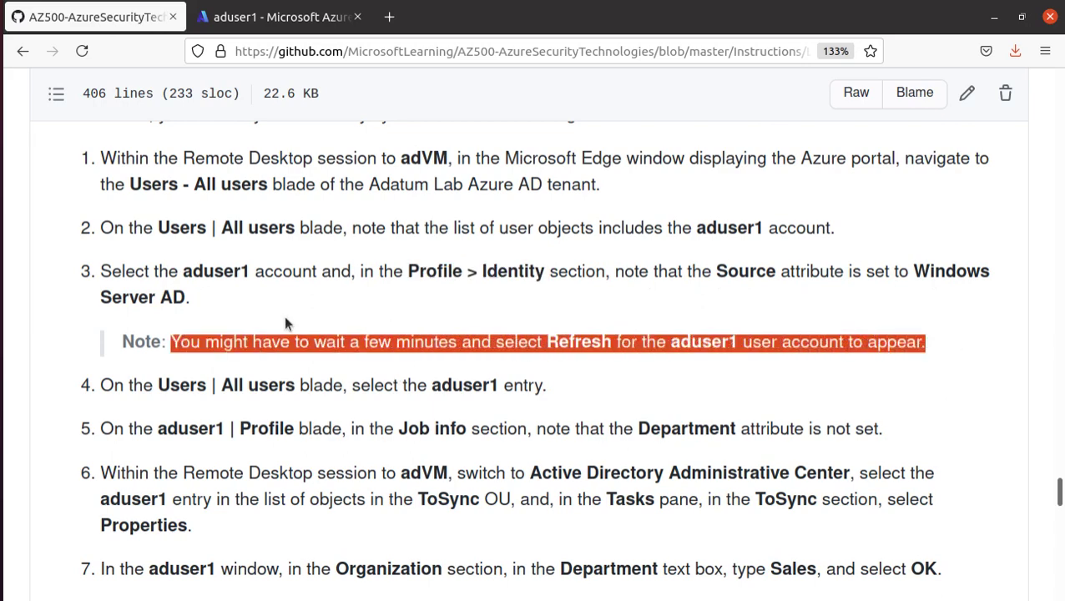
{"action": "left_click", "coordinate": [276, 16]}
{"action": "scroll", "coordinate": [573, 364], "scroll_direction": "down", "scroll_amount": 5}
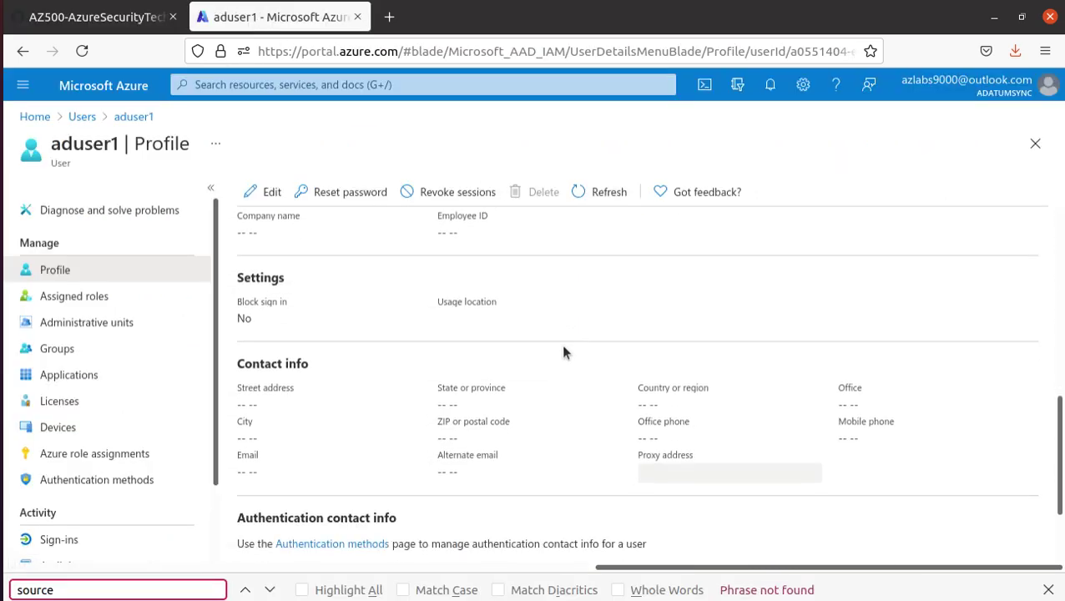
{"action": "scroll", "coordinate": [561, 344], "scroll_direction": "down", "scroll_amount": 2}
{"action": "scroll", "coordinate": [558, 342], "scroll_direction": "up", "scroll_amount": 10}
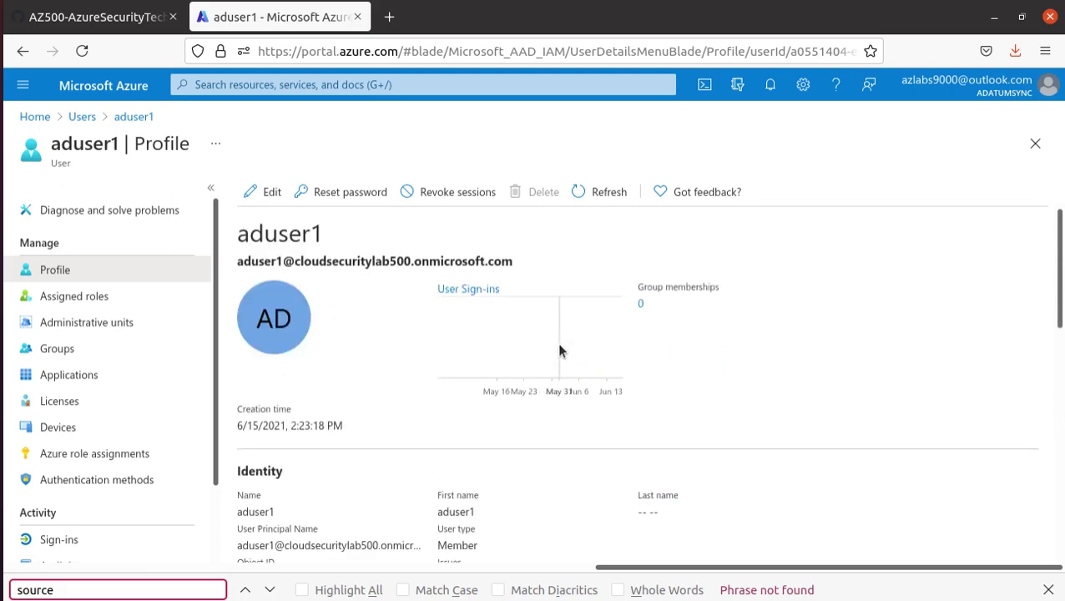
- Widen the User type column to confirm aduser1 is directory synced, then reopen its profile
{"action": "left_click", "coordinate": [81, 116]}
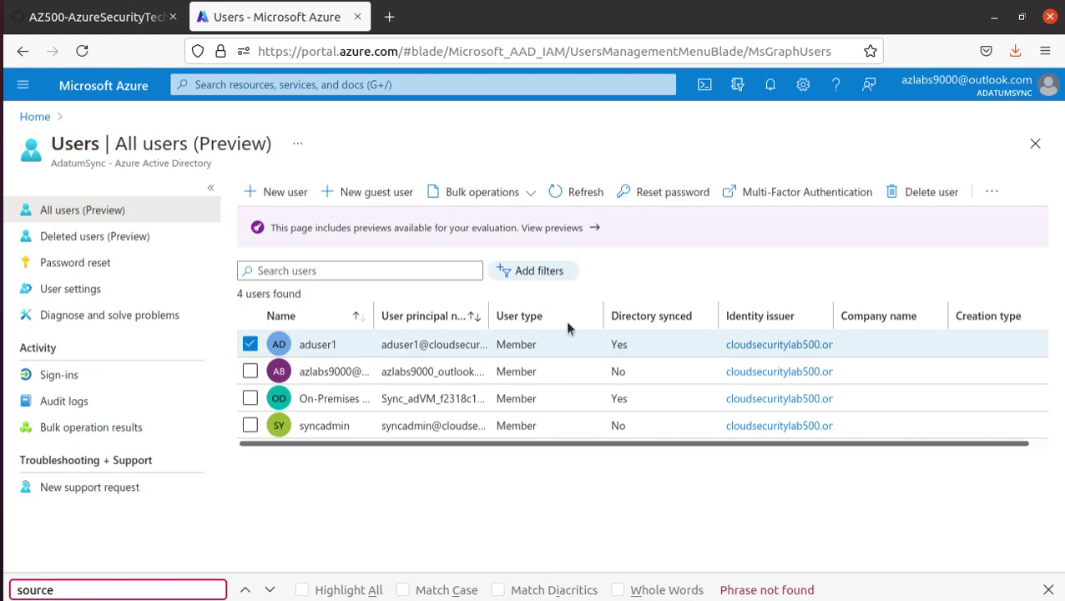
{"action": "left_click_drag", "start_coordinate": [601, 317], "coordinate": [835, 316]}
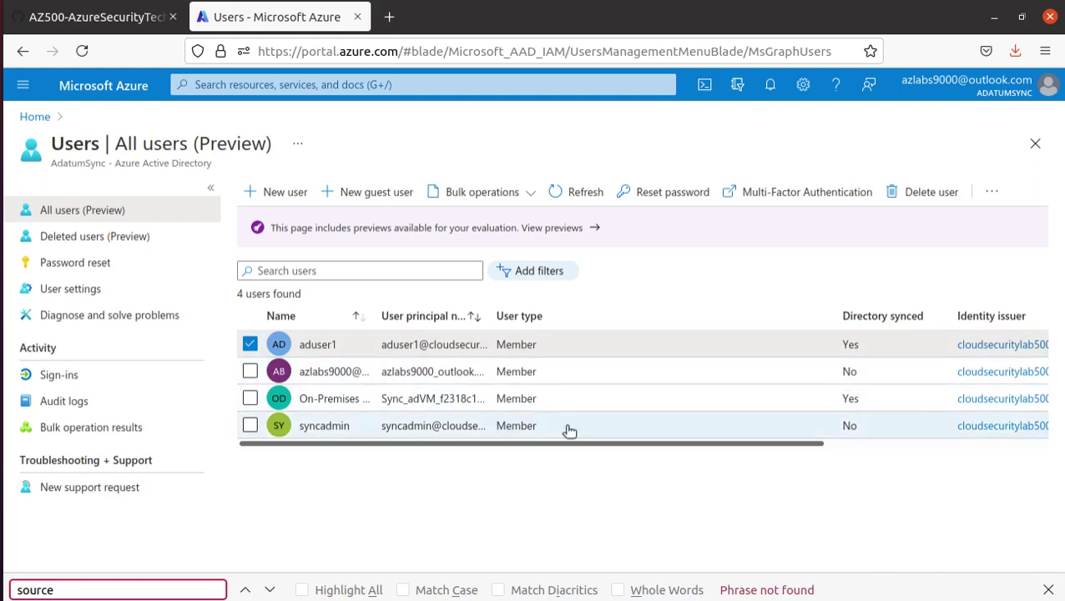
{"action": "left_click_drag", "start_coordinate": [574, 443], "coordinate": [359, 463]}
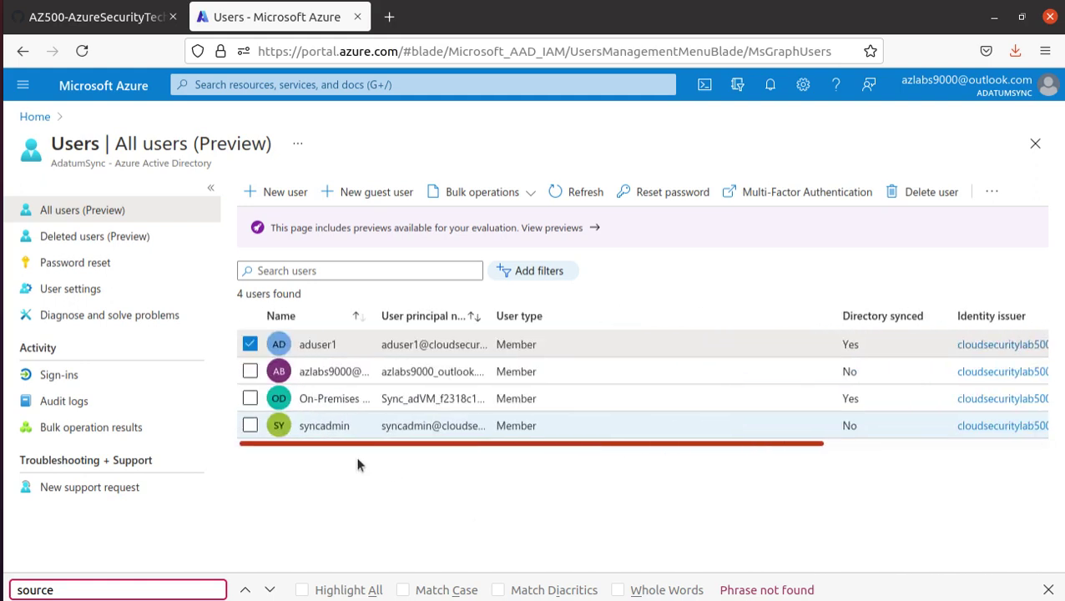
{"action": "left_click", "coordinate": [320, 352]}
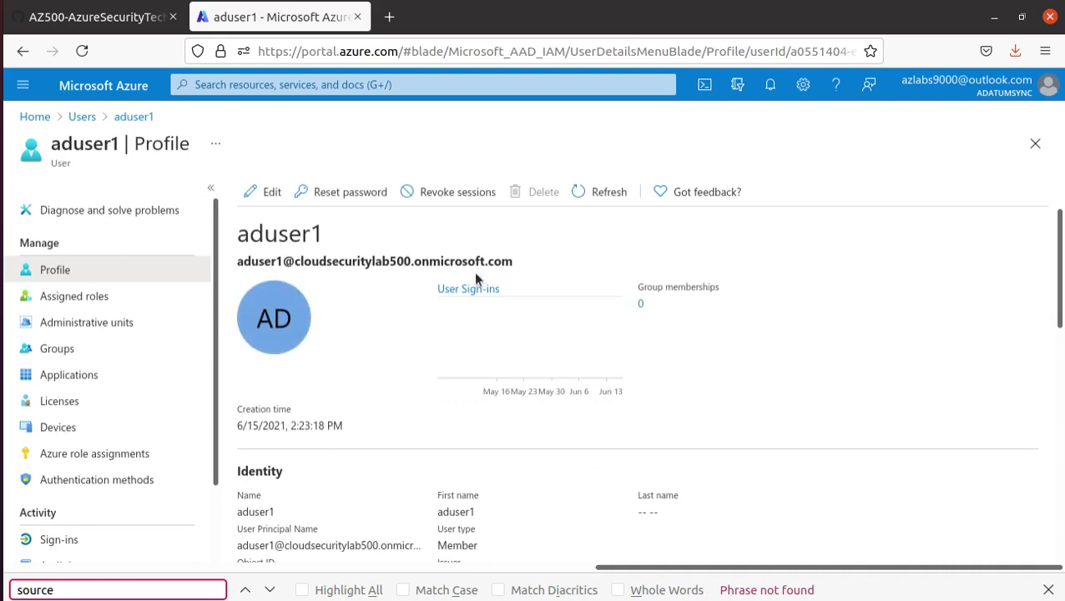
- Confirm aduser1's Job info shows an empty Department, marking the matching lab steps
{"action": "scroll", "coordinate": [271, 256], "scroll_direction": "down", "scroll_amount": 3}
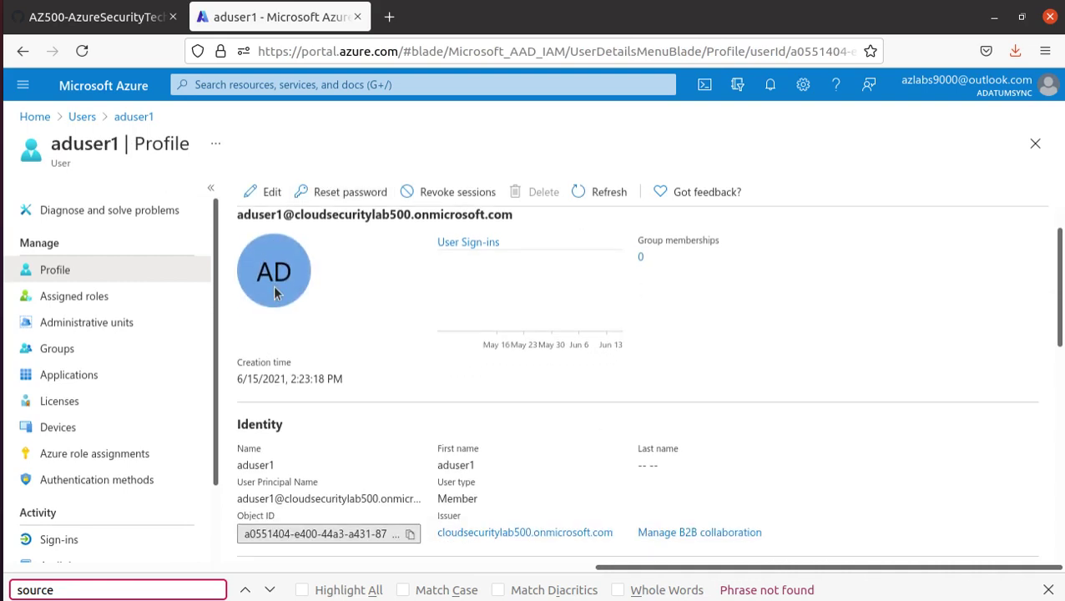
{"action": "scroll", "coordinate": [534, 434], "scroll_direction": "down", "scroll_amount": 4}
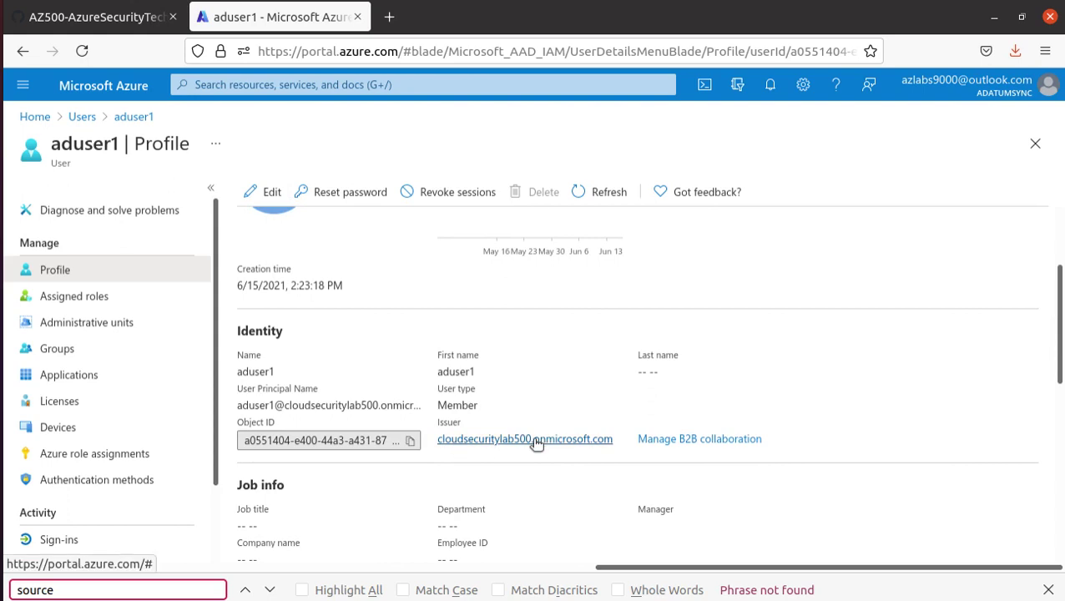
{"action": "scroll", "coordinate": [532, 426], "scroll_direction": "down", "scroll_amount": 4}
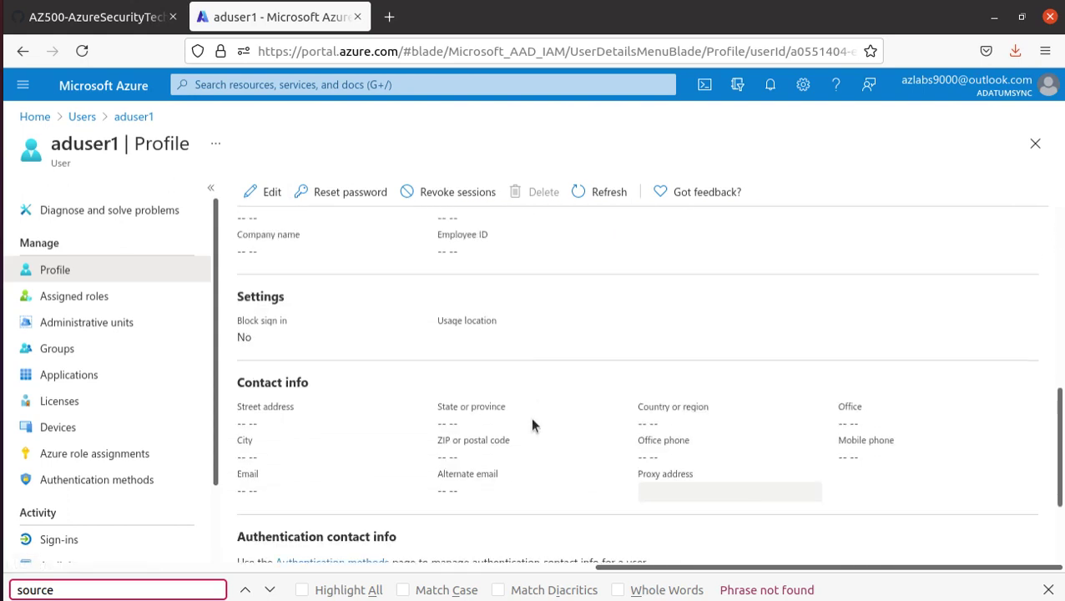
{"action": "scroll", "coordinate": [530, 411], "scroll_direction": "down", "scroll_amount": 1}
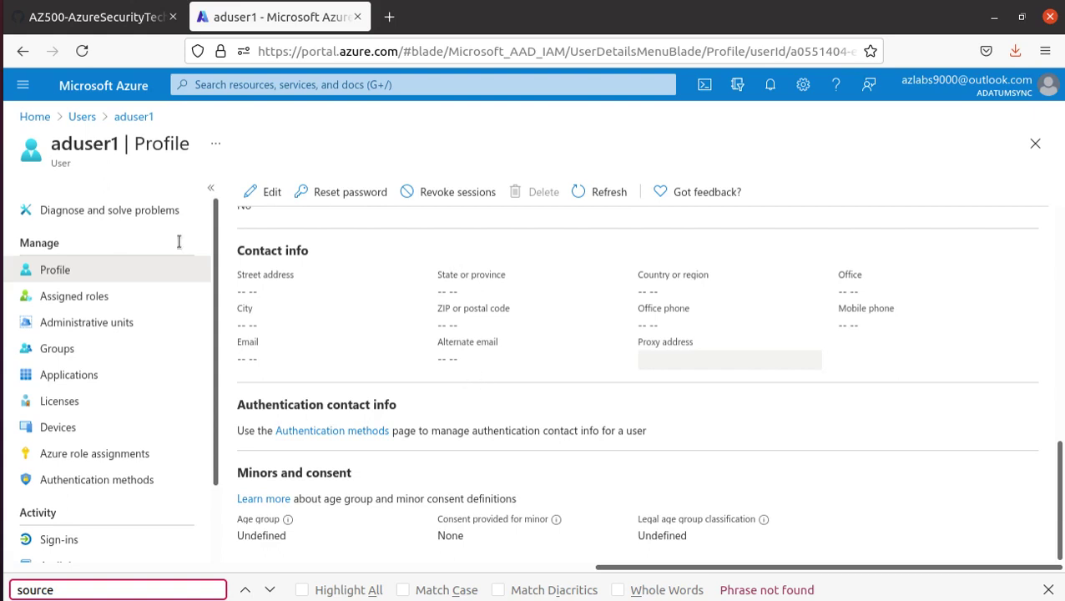
{"action": "left_click", "coordinate": [92, 16]}
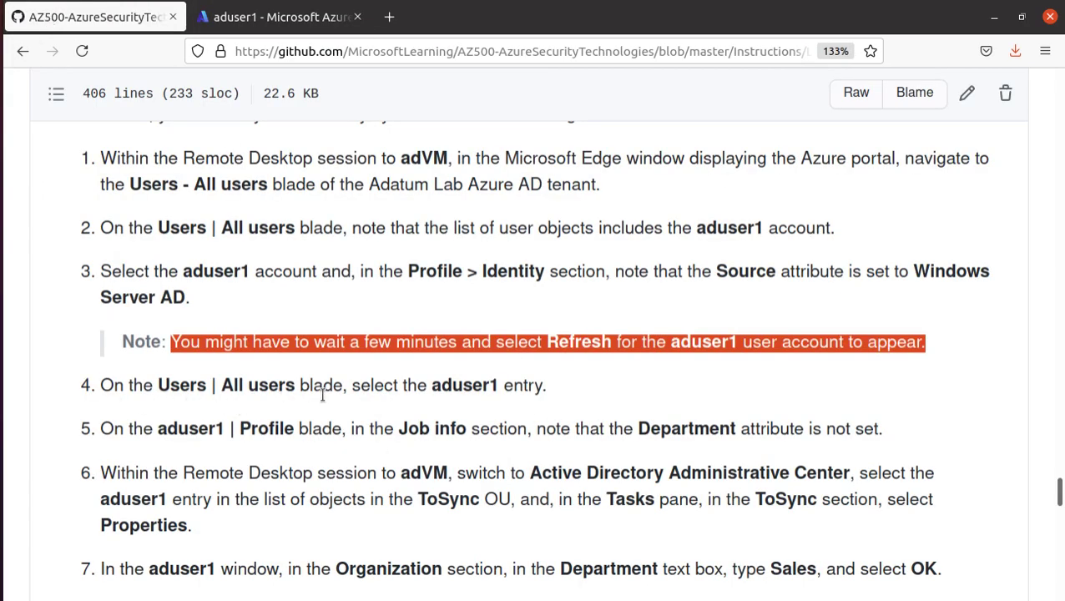
{"action": "left_click_drag", "start_coordinate": [441, 386], "coordinate": [559, 393]}
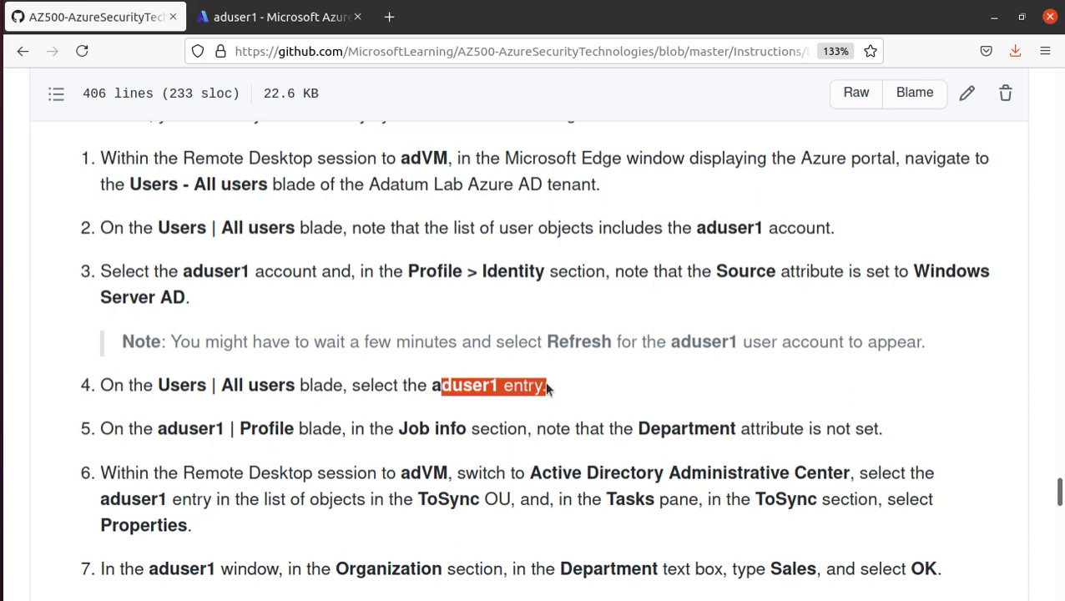
{"action": "scroll", "coordinate": [468, 376], "scroll_direction": "down", "scroll_amount": 3}
{"action": "left_click_drag", "start_coordinate": [400, 236], "coordinate": [468, 236]}
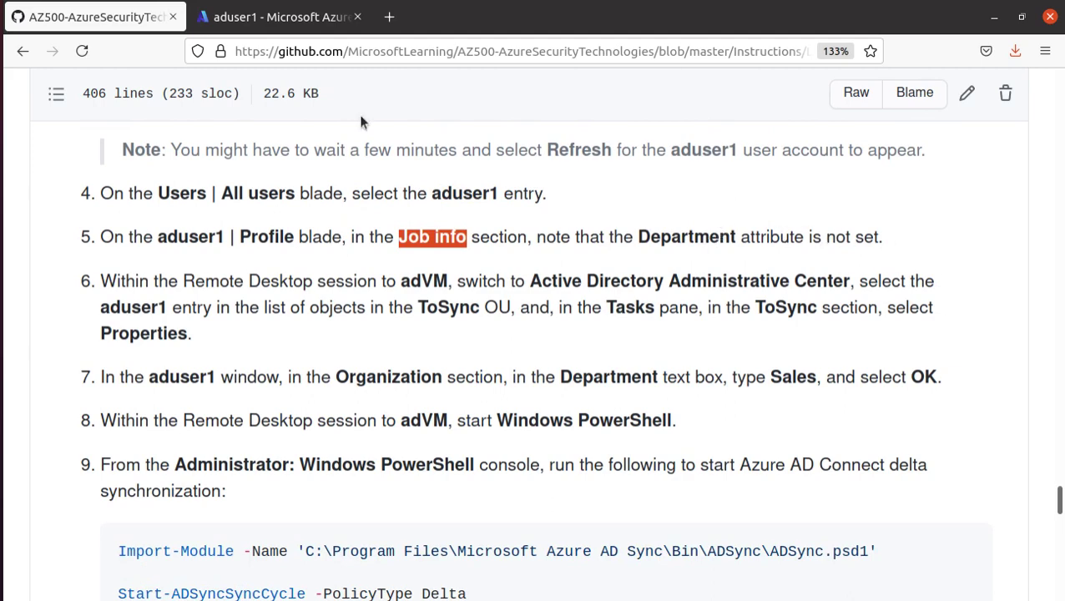
{"action": "left_click", "coordinate": [284, 20]}
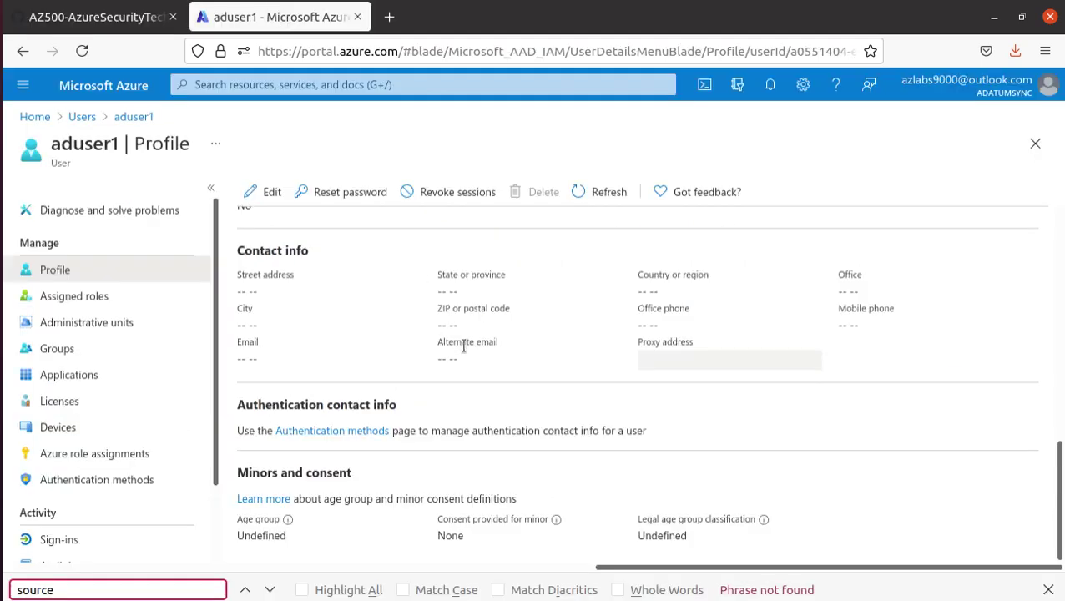
{"action": "scroll", "coordinate": [463, 345], "scroll_direction": "up", "scroll_amount": 4}
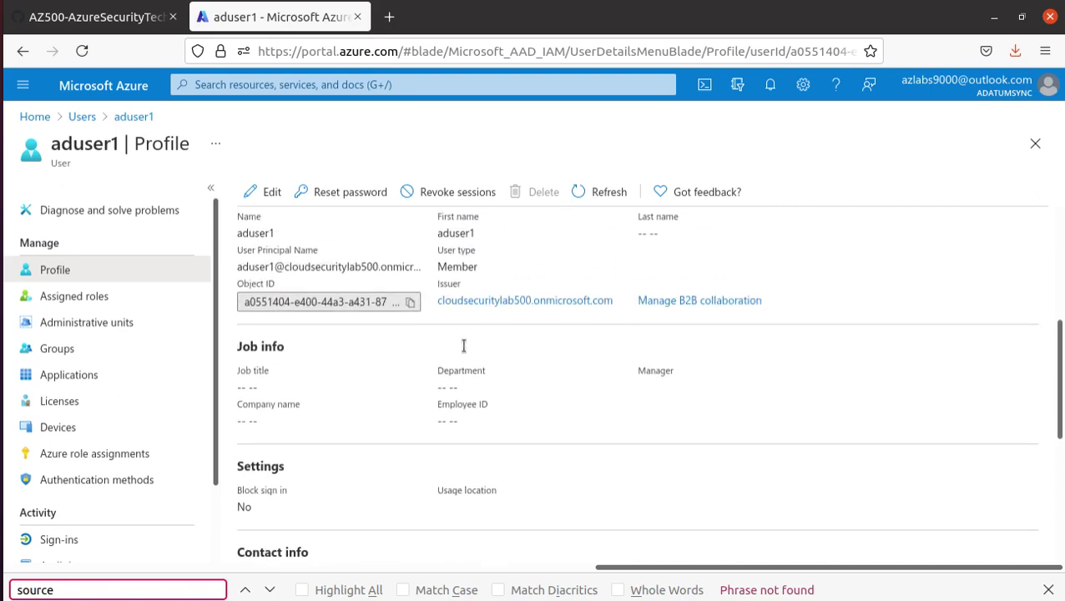
{"action": "left_click_drag", "start_coordinate": [488, 404], "coordinate": [429, 399]}
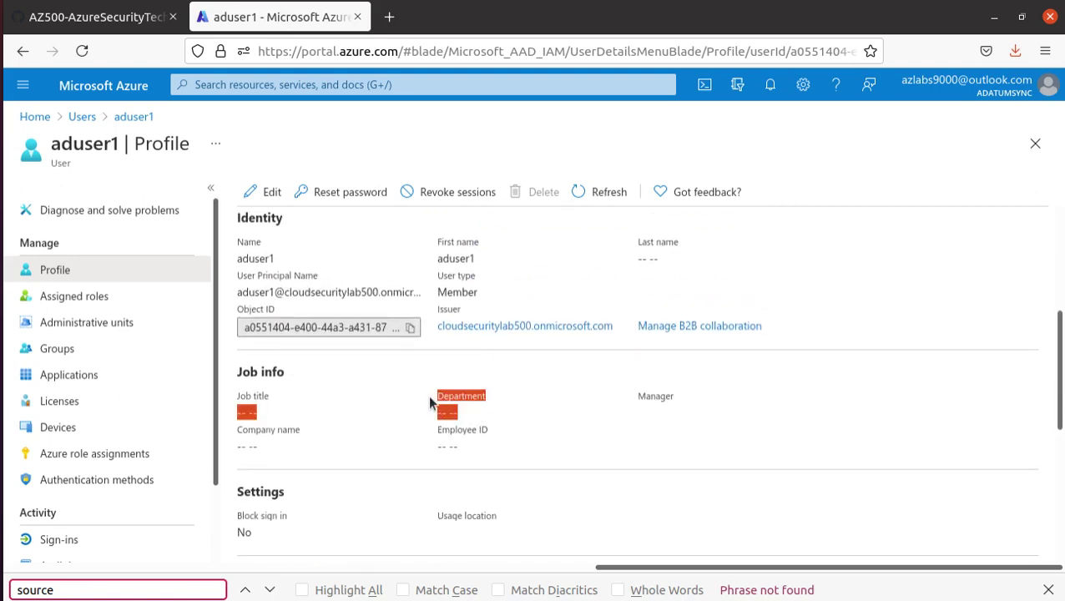
- Copy 'Sales' from lab step 7 and switch to the adVM remote desktop
{"action": "left_click", "coordinate": [92, 17]}
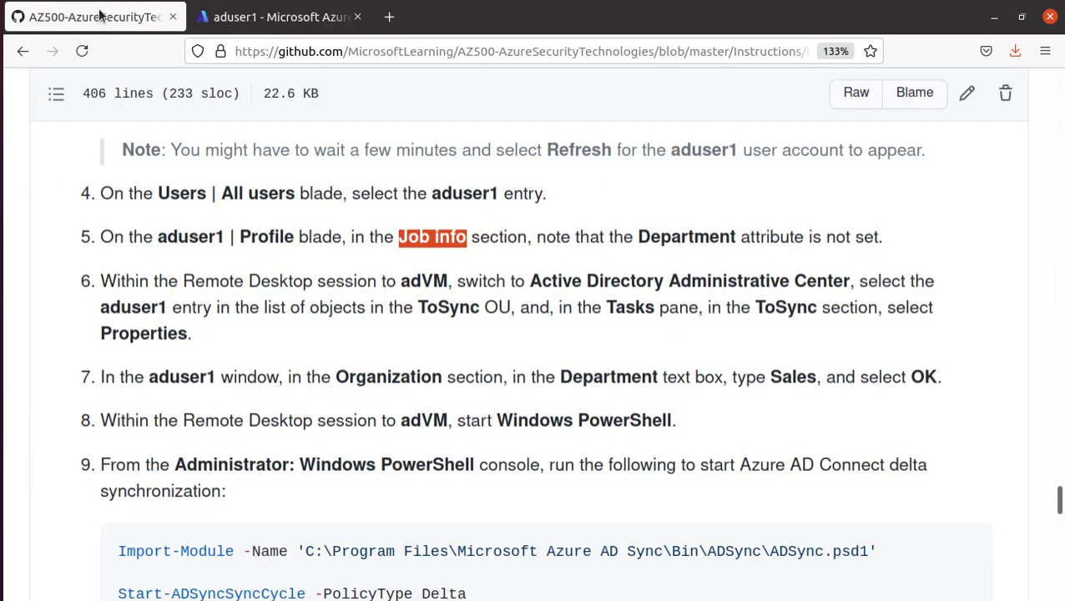
{"action": "left_click_drag", "start_coordinate": [400, 280], "coordinate": [449, 281]}
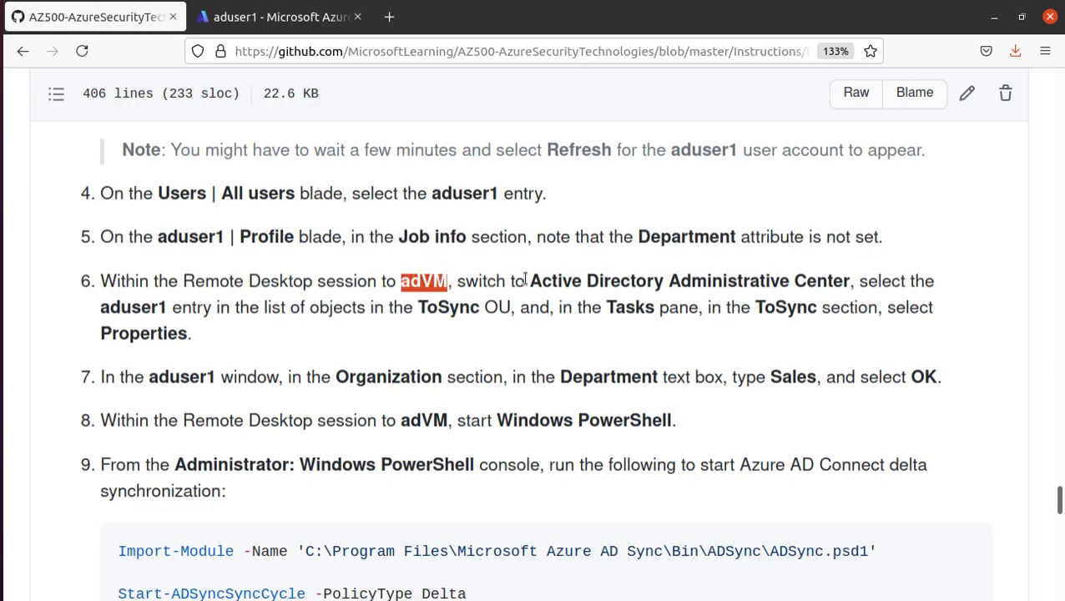
{"action": "left_click_drag", "start_coordinate": [526, 281], "coordinate": [853, 281]}
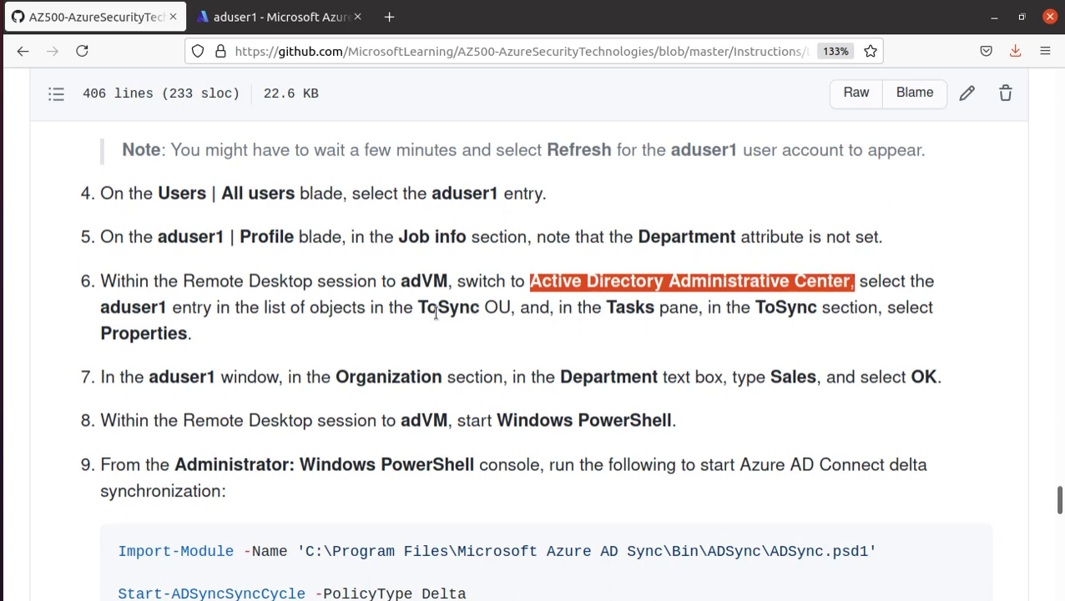
{"action": "double_click", "coordinate": [178, 380]}
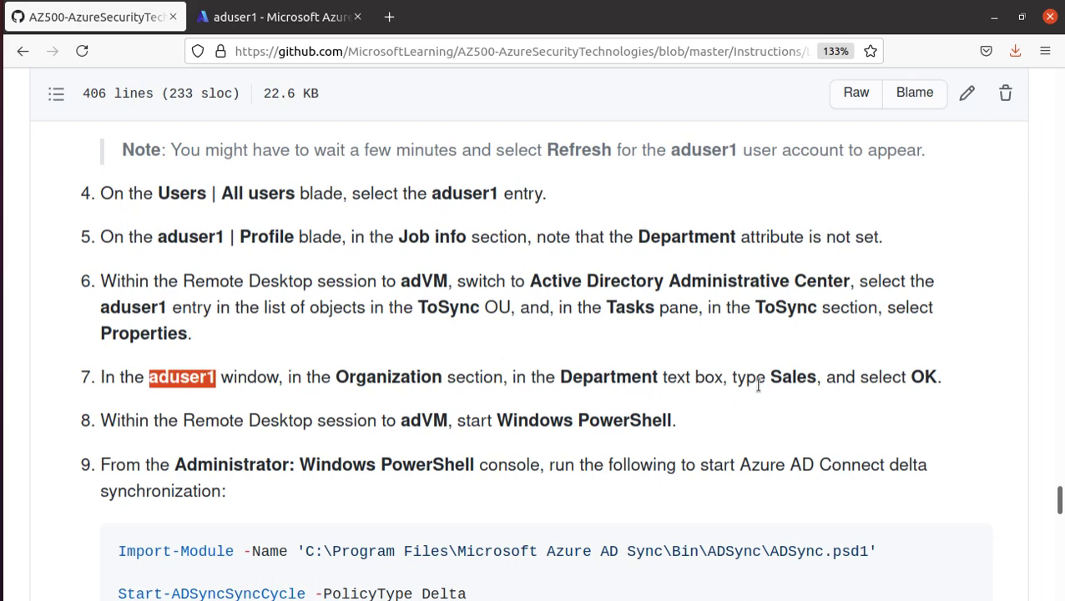
{"action": "left_click_drag", "start_coordinate": [772, 376], "coordinate": [808, 377]}
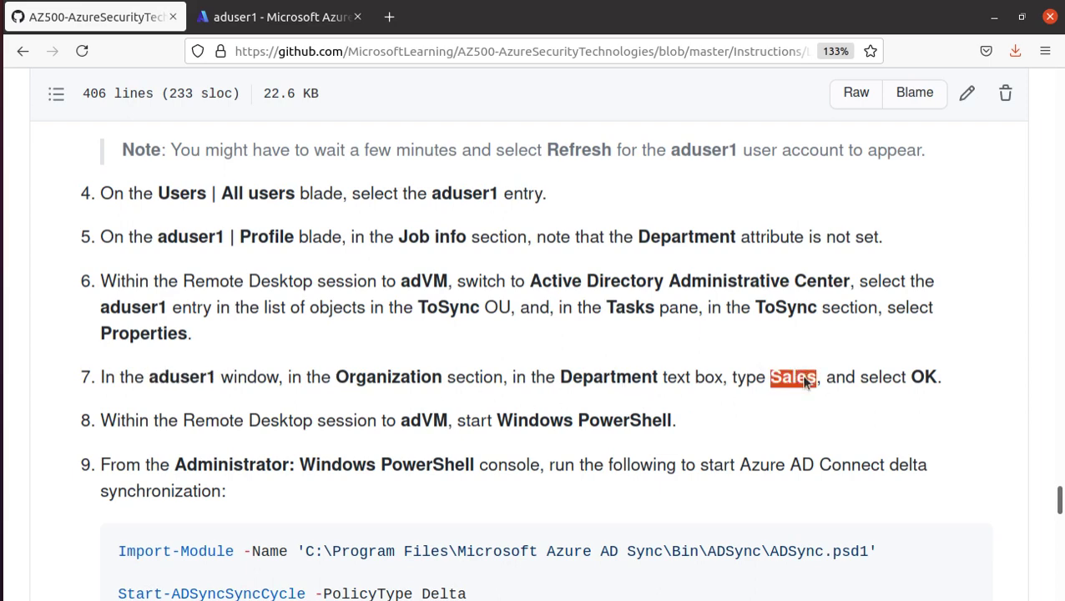
{"action": "right_click", "coordinate": [807, 380]}
{"action": "left_click", "coordinate": [867, 390]}
{"action": "key", "text": "alt+Tab"}
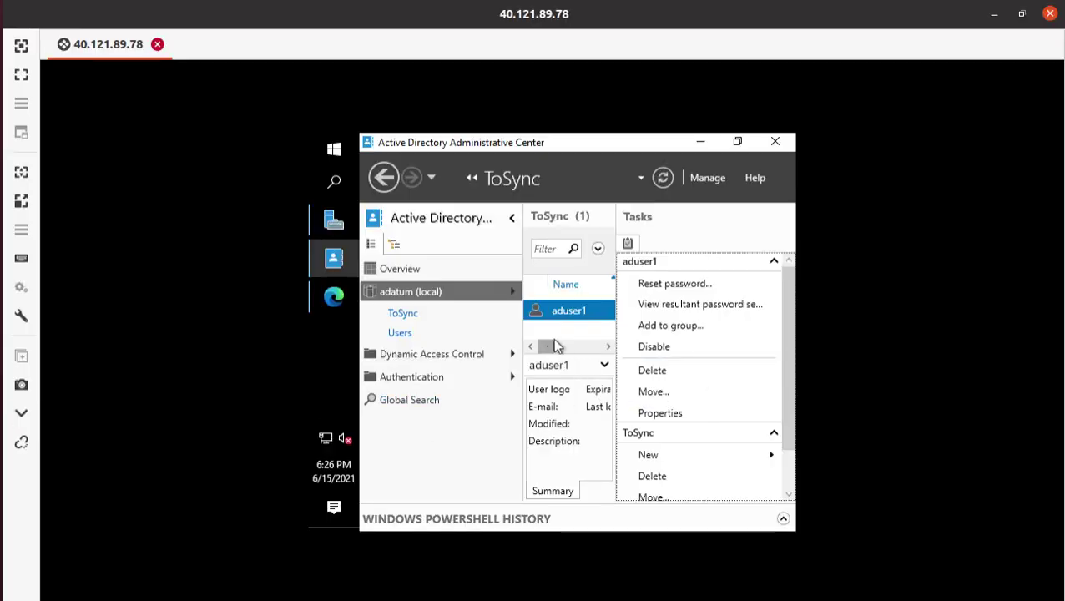
- Save Sales as aduser1's Department, then highlight lab step 8 about starting PowerShell
{"action": "double_click", "coordinate": [571, 320]}
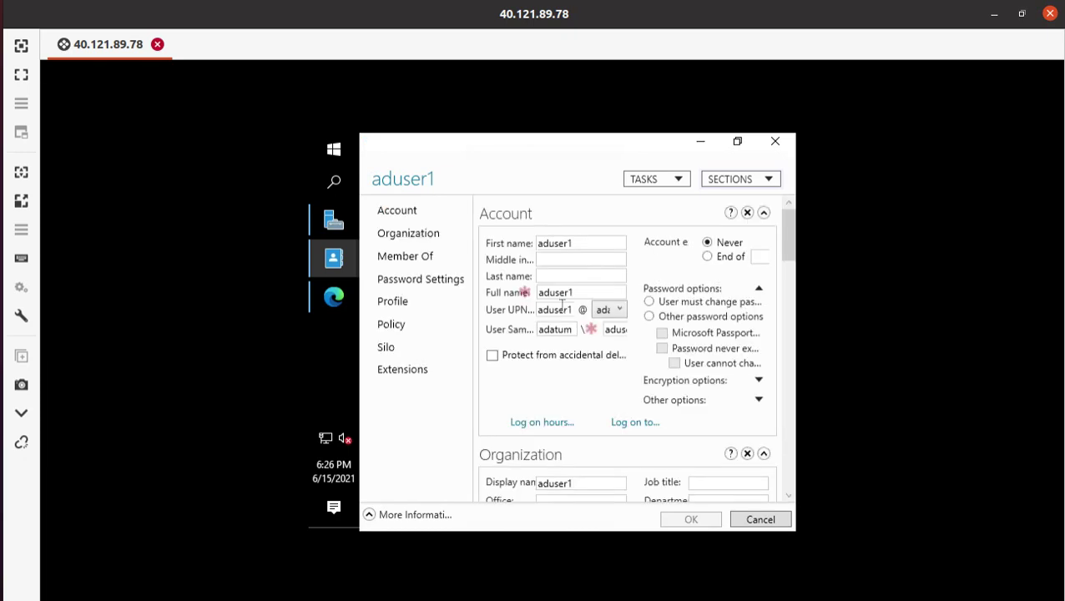
{"action": "scroll", "coordinate": [627, 418], "scroll_direction": "down", "scroll_amount": 4}
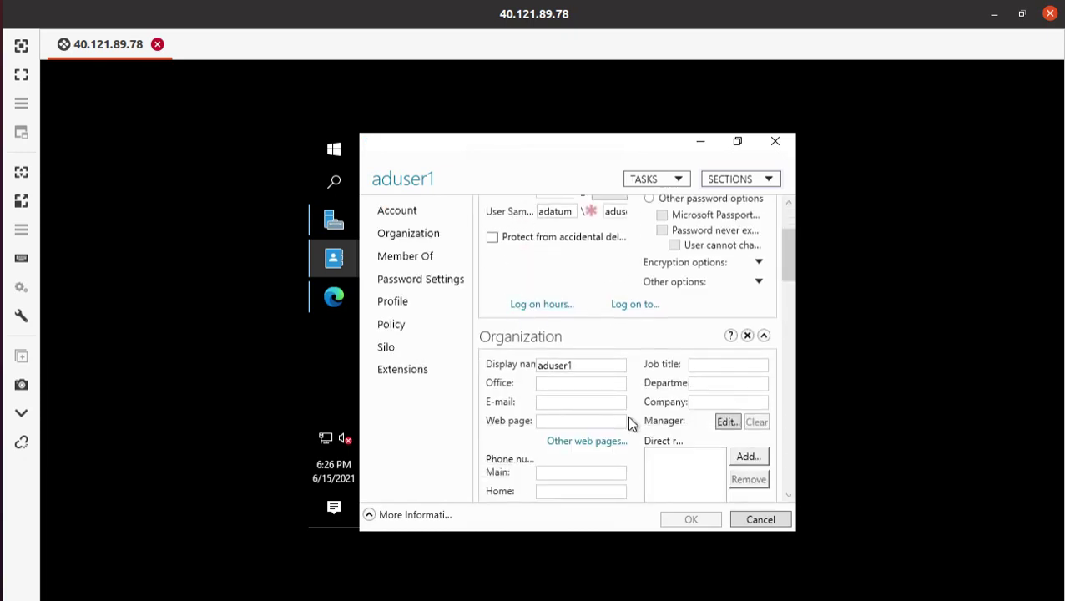
{"action": "scroll", "coordinate": [622, 428], "scroll_direction": "down", "scroll_amount": 1}
{"action": "left_click", "coordinate": [715, 303]}
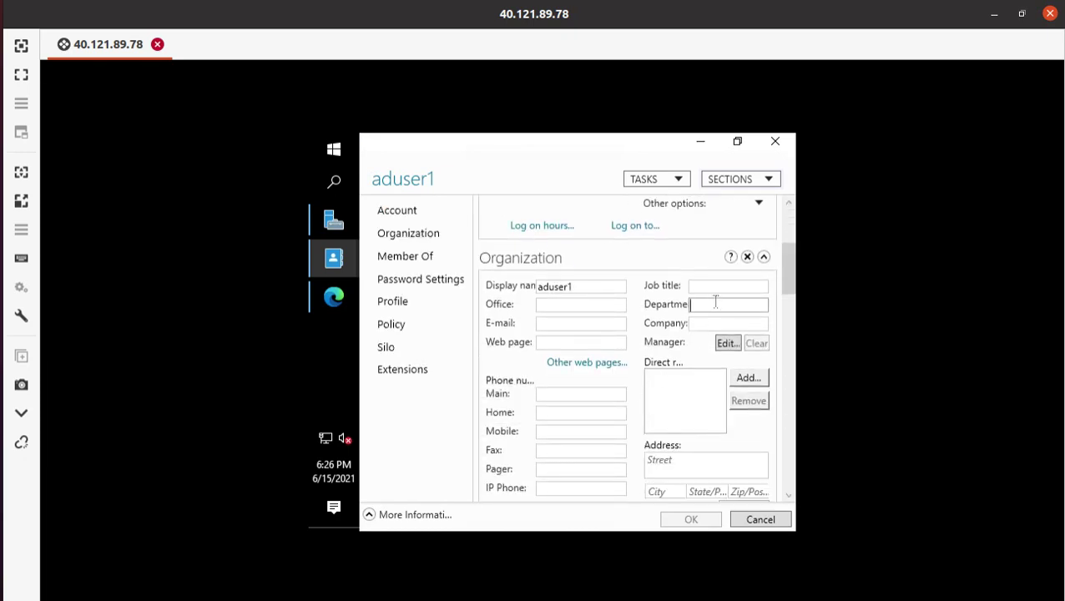
{"action": "type", "text": "Sales"}
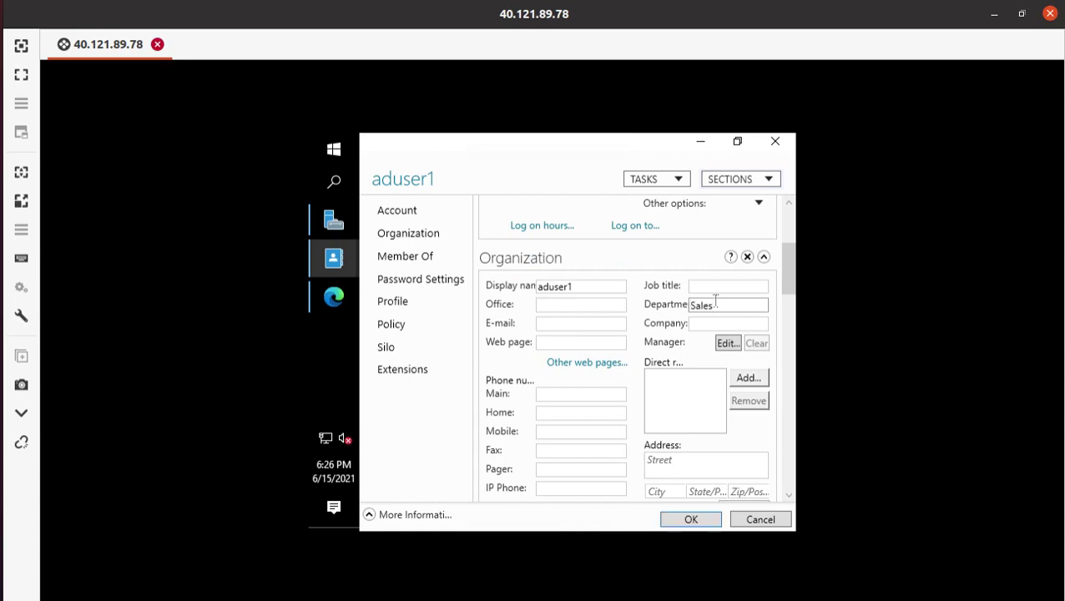
{"action": "left_click", "coordinate": [686, 520]}
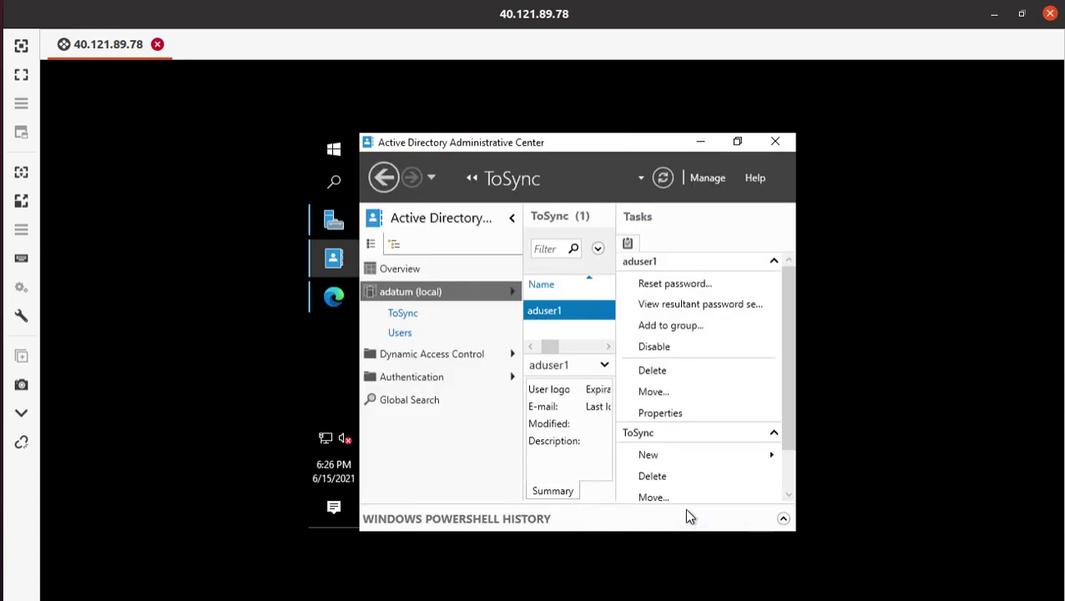
{"action": "left_click", "coordinate": [1, 83]}
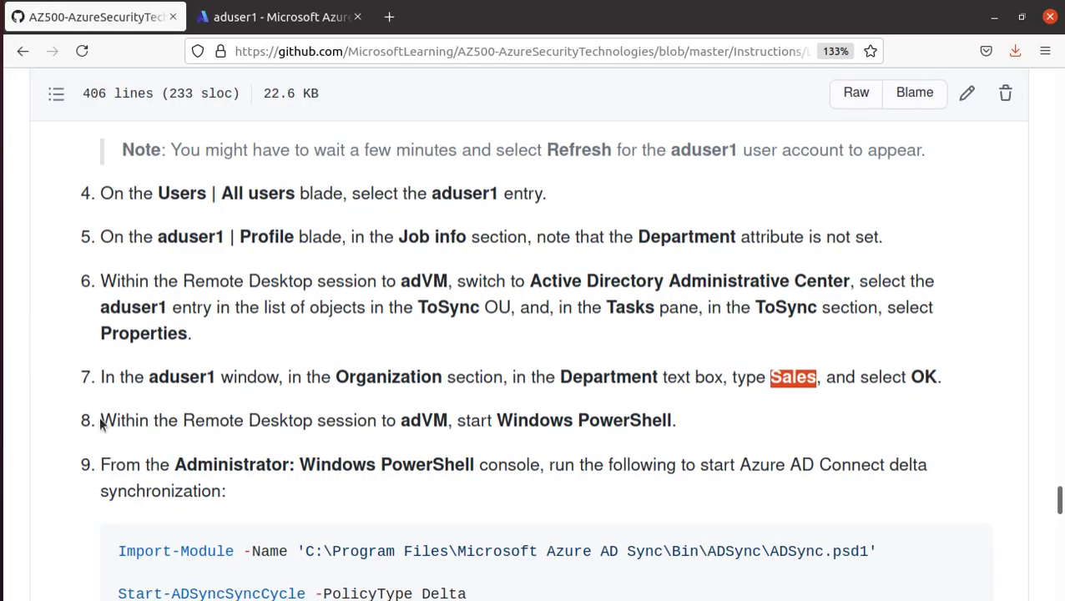
{"action": "left_click_drag", "start_coordinate": [100, 416], "coordinate": [700, 424]}
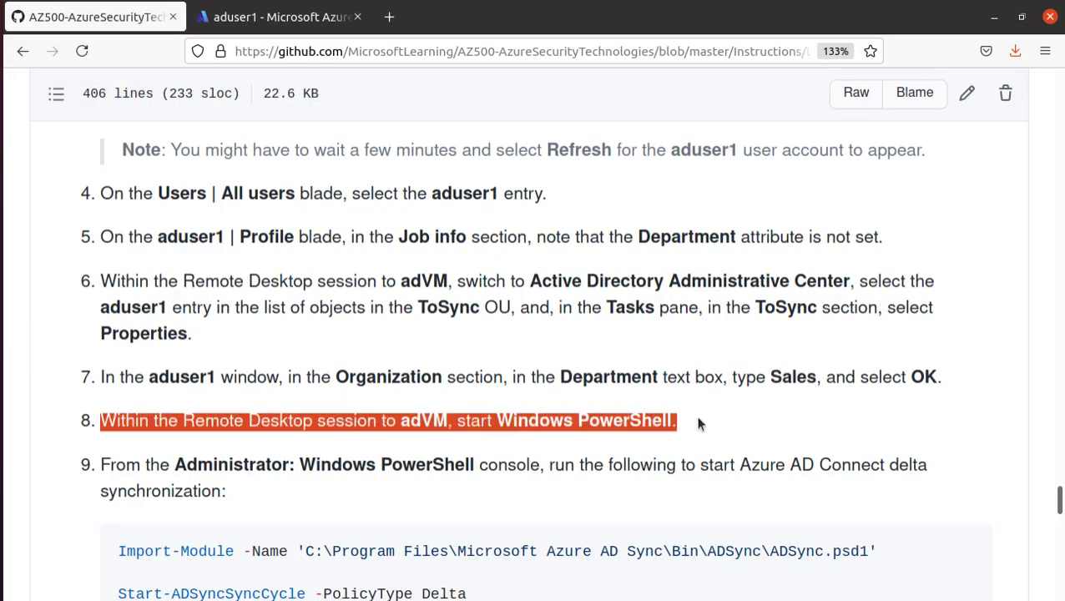
{"action": "scroll", "coordinate": [663, 390], "scroll_direction": "down", "scroll_amount": 4}
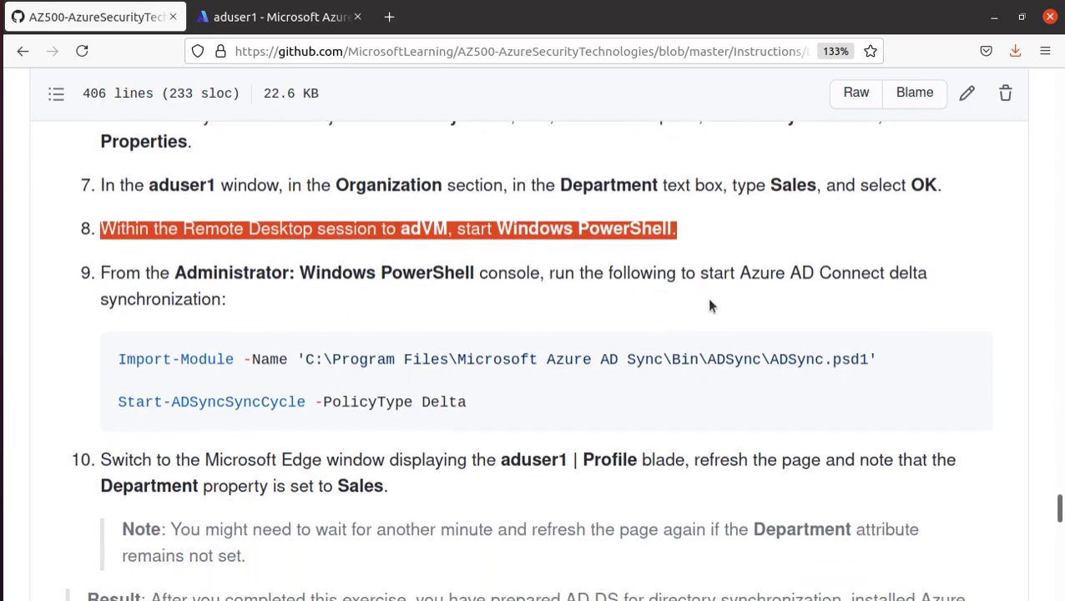
{"action": "left_click_drag", "start_coordinate": [742, 275], "coordinate": [957, 300]}
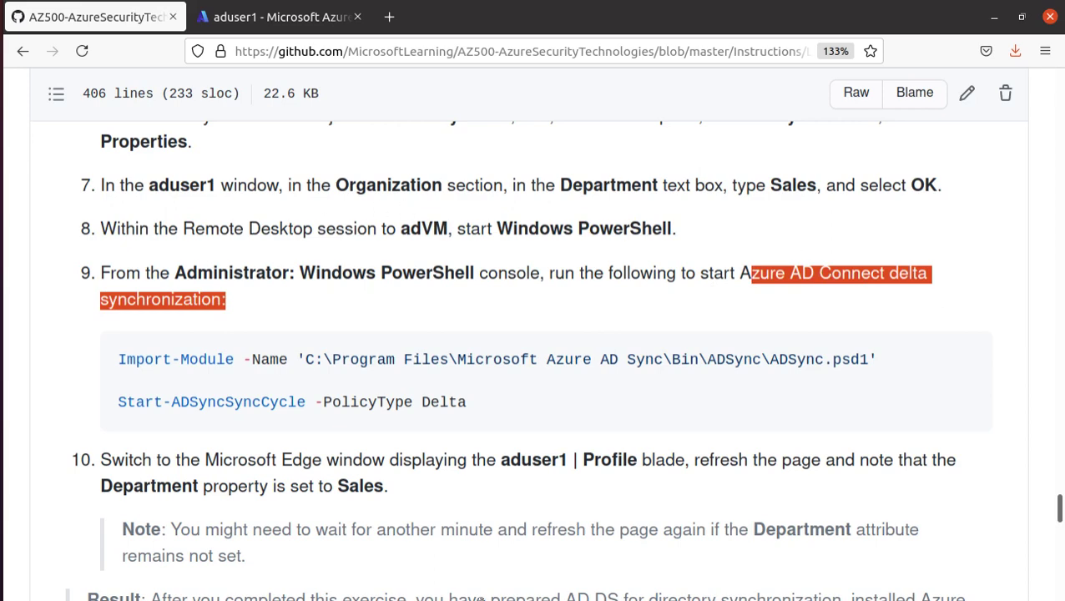
- Reload aduser1's Azure profile and confirm its Department is still empty
{"action": "left_click", "coordinate": [263, 20]}
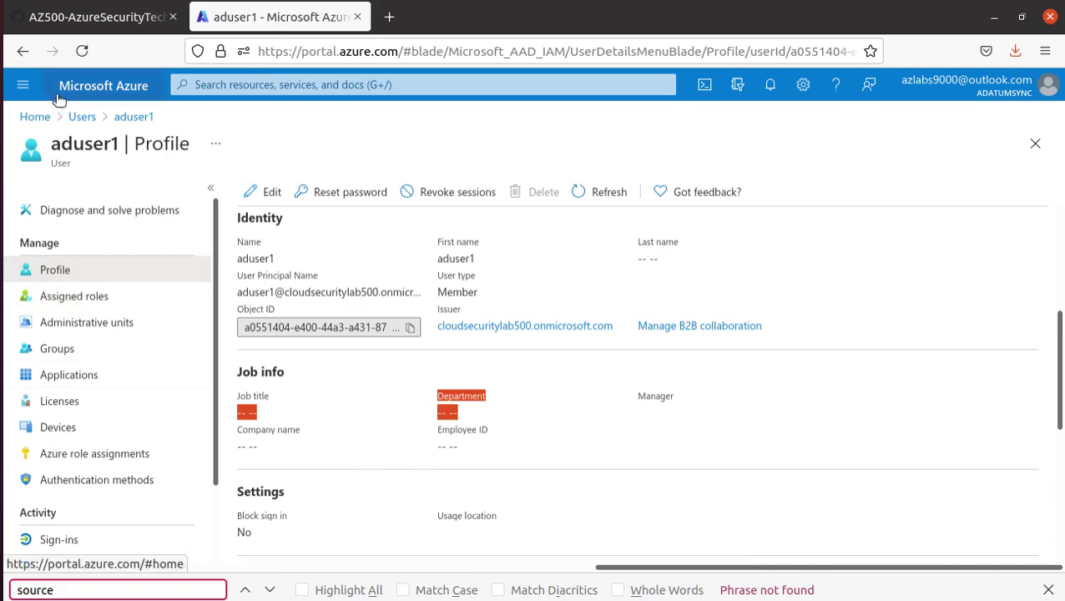
{"action": "left_click", "coordinate": [81, 52]}
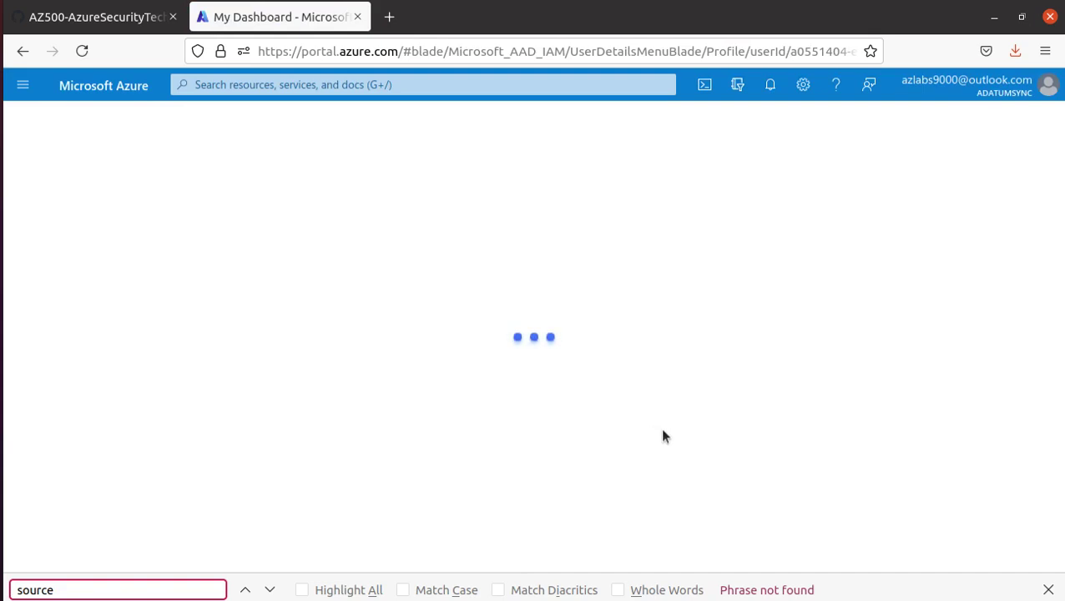
{"action": "left_click", "coordinate": [1049, 590]}
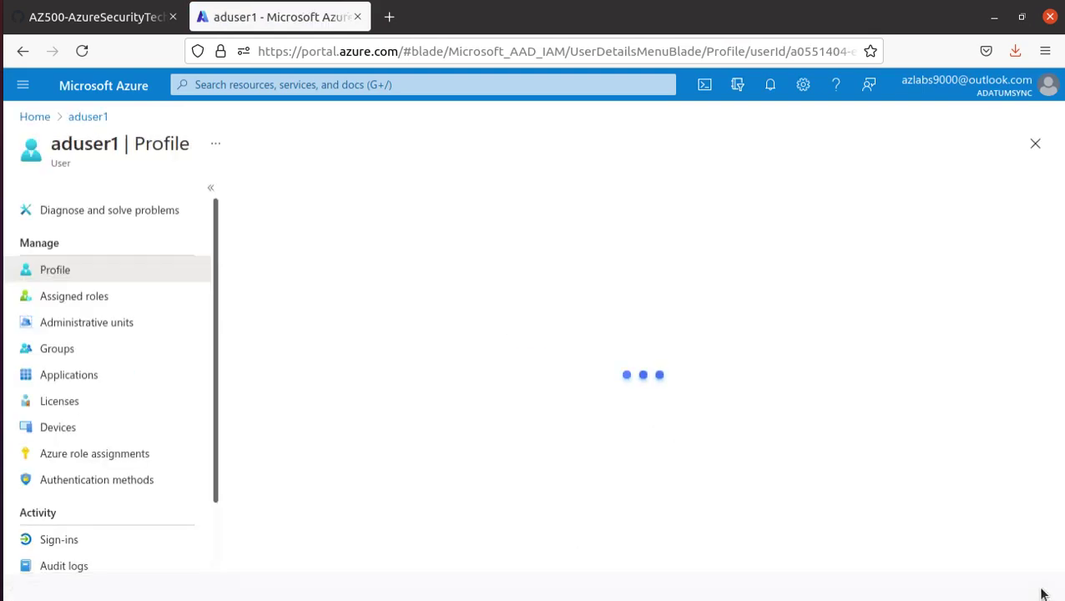
{"action": "scroll", "coordinate": [465, 428], "scroll_direction": "down", "scroll_amount": 2}
{"action": "scroll", "coordinate": [465, 419], "scroll_direction": "down", "scroll_amount": 1}
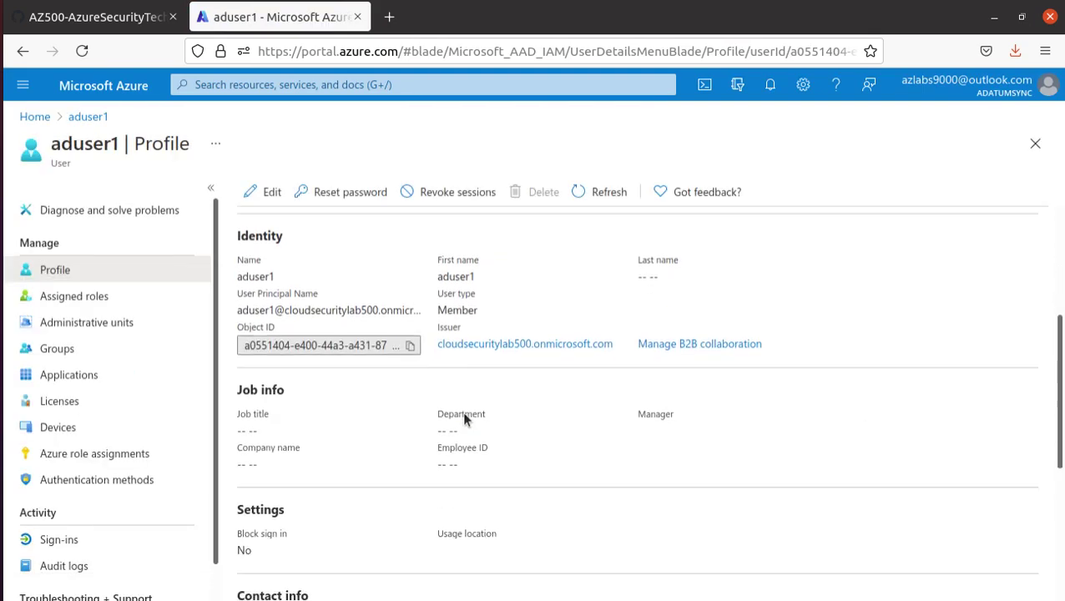
{"action": "scroll", "coordinate": [472, 380], "scroll_direction": "up", "scroll_amount": 2}
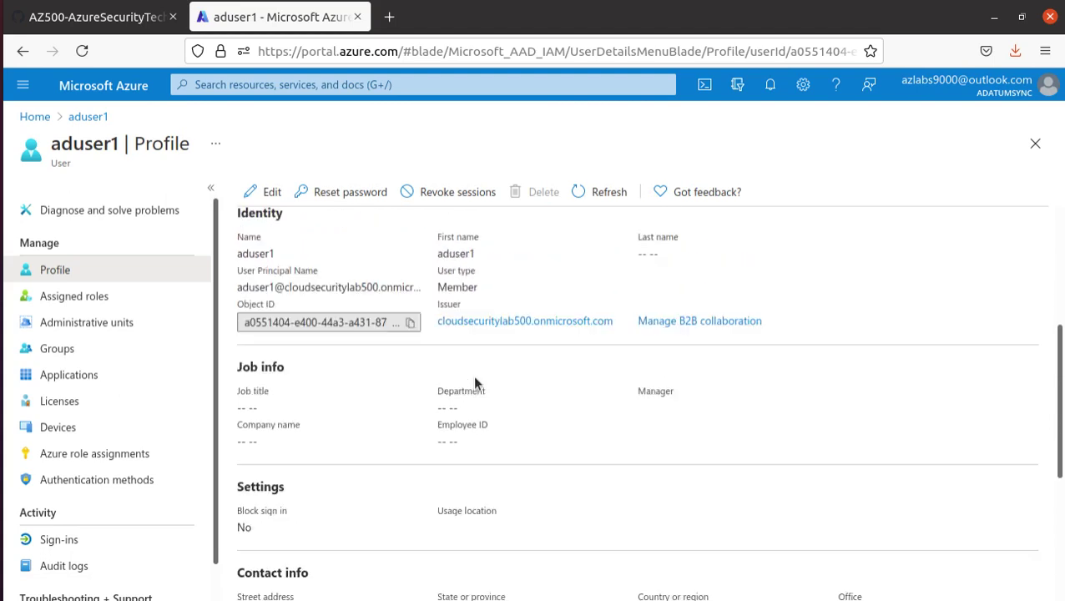
{"action": "left_click_drag", "start_coordinate": [442, 525], "coordinate": [440, 526]}
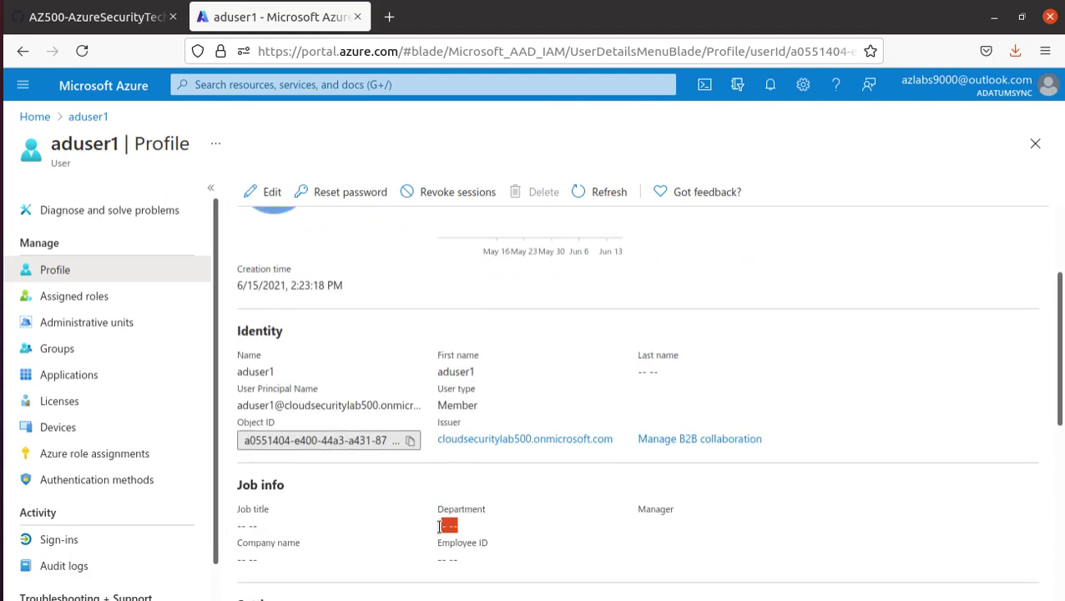
- Copy the delta sync commands from the lab instructions' code block
{"action": "left_click", "coordinate": [81, 27]}
{"action": "left_click", "coordinate": [442, 362]}
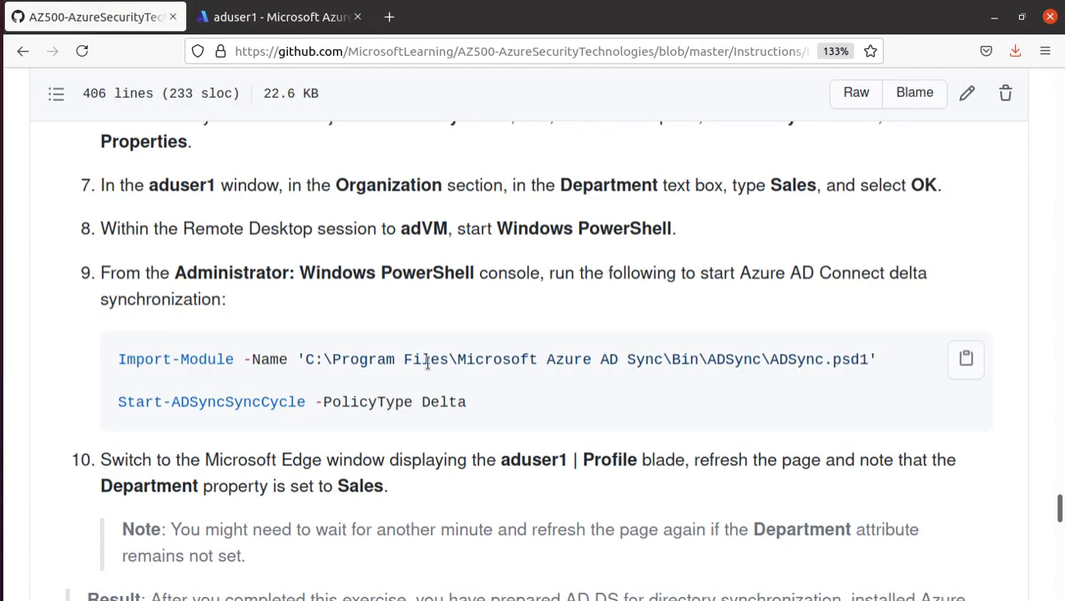
{"action": "left_click", "coordinate": [966, 359]}
- Launch Windows PowerShell as administrator on adVM
{"action": "left_click", "coordinate": [17, 417]}
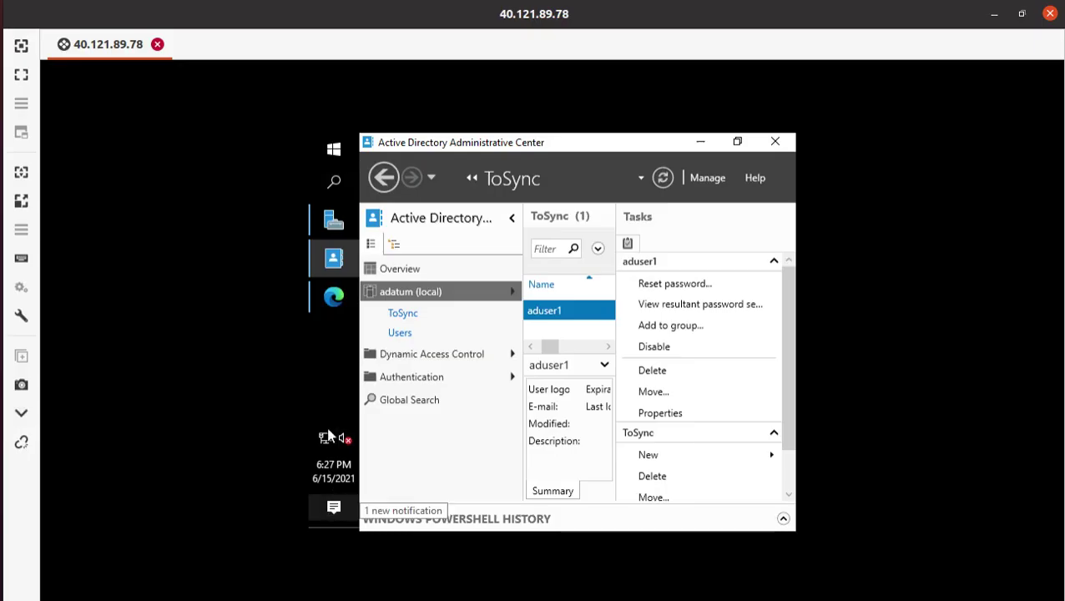
{"action": "left_click", "coordinate": [333, 182]}
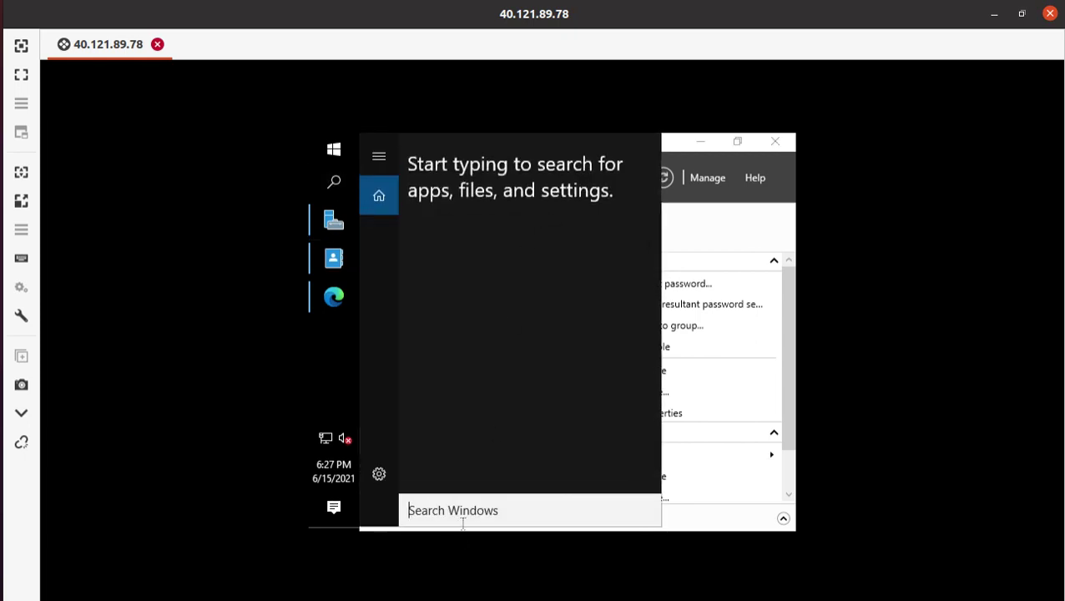
{"action": "type", "text": "poer"}
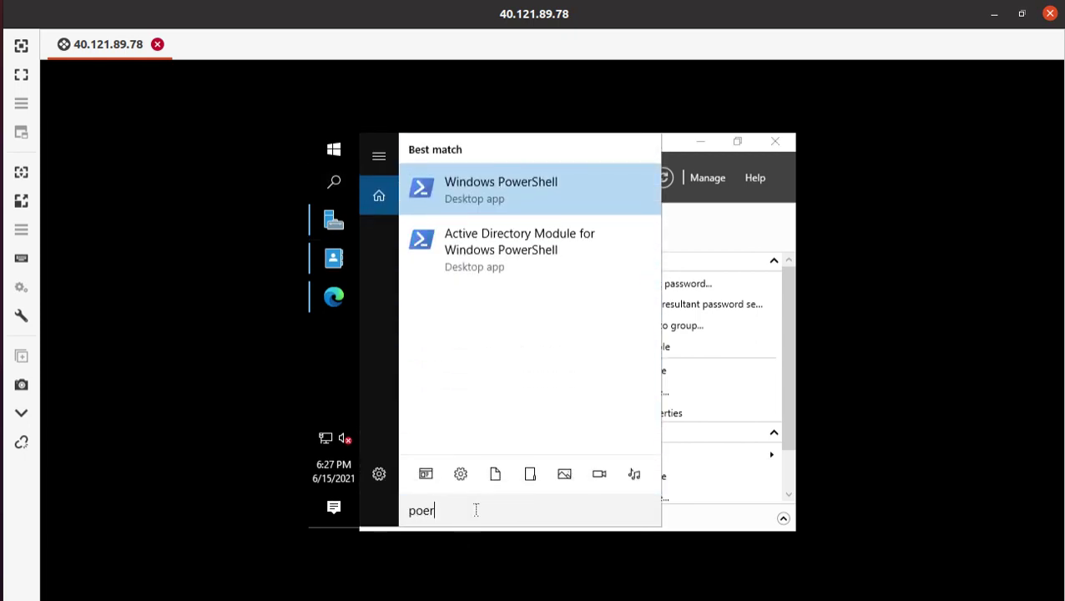
{"action": "right_click", "coordinate": [501, 189]}
{"action": "left_click", "coordinate": [579, 211]}
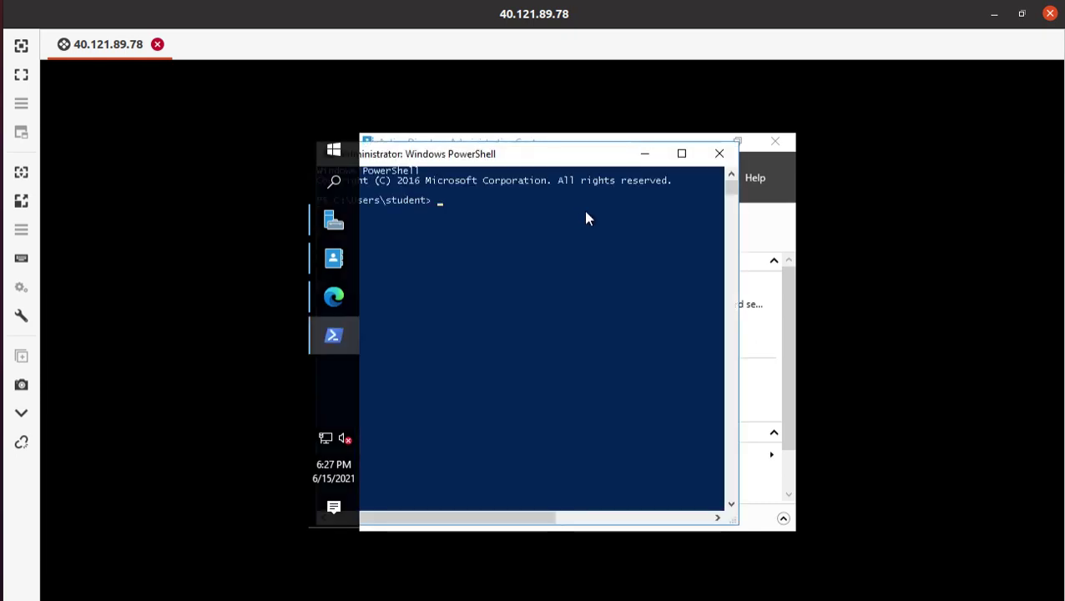
- Paste and run the delta sync commands, then return to lab step 10
{"action": "right_click", "coordinate": [487, 211]}
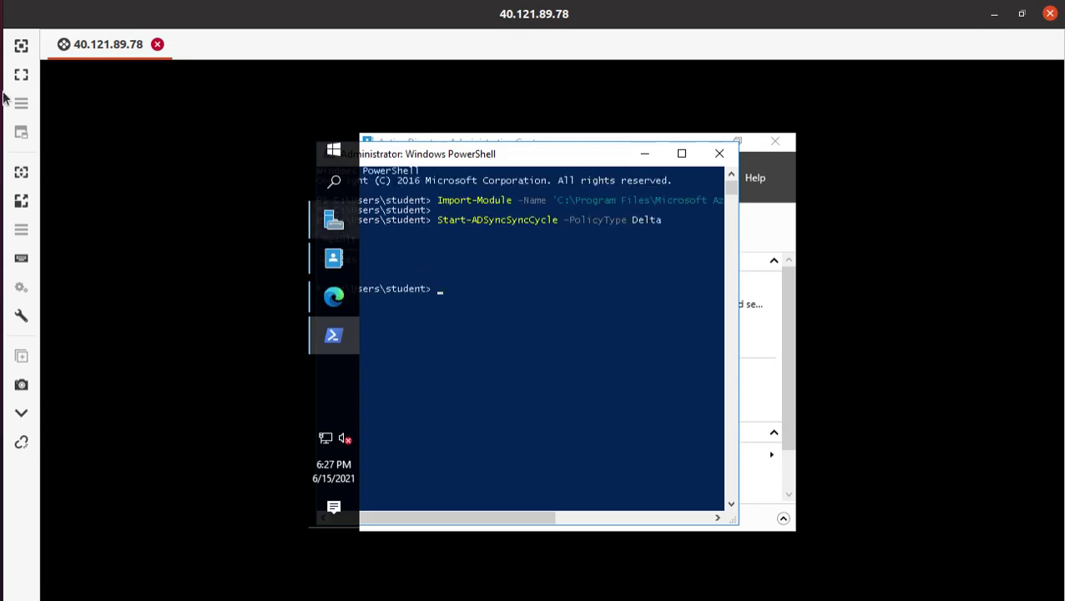
{"action": "key", "text": "alt+Tab"}
{"action": "scroll", "coordinate": [367, 306], "scroll_direction": "down", "scroll_amount": 5}
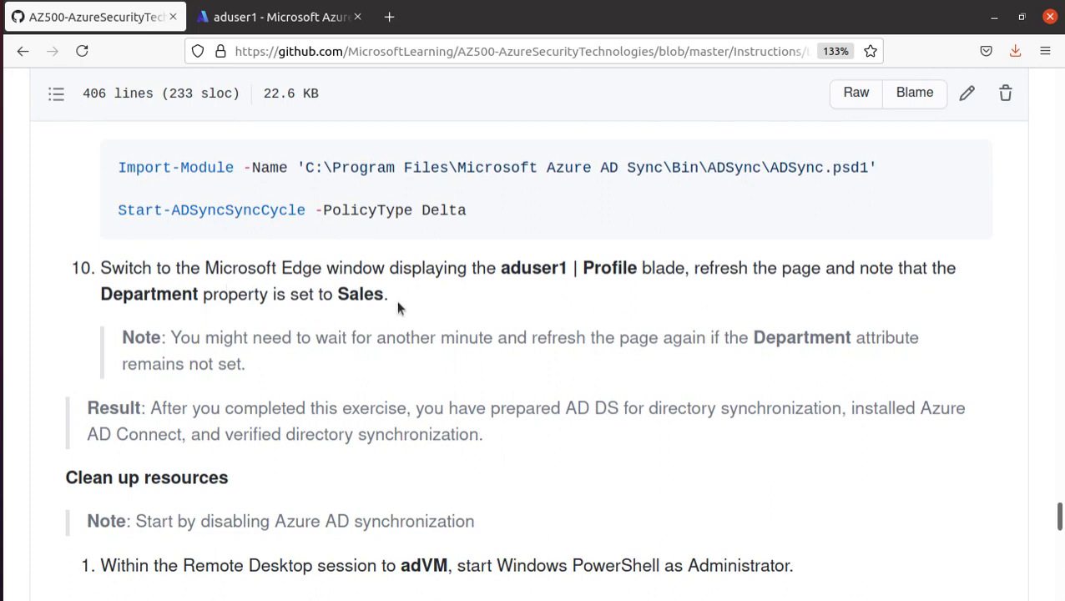
- Refresh aduser1's Azure profile to confirm Department now reads Sales
{"action": "left_click", "coordinate": [279, 25]}
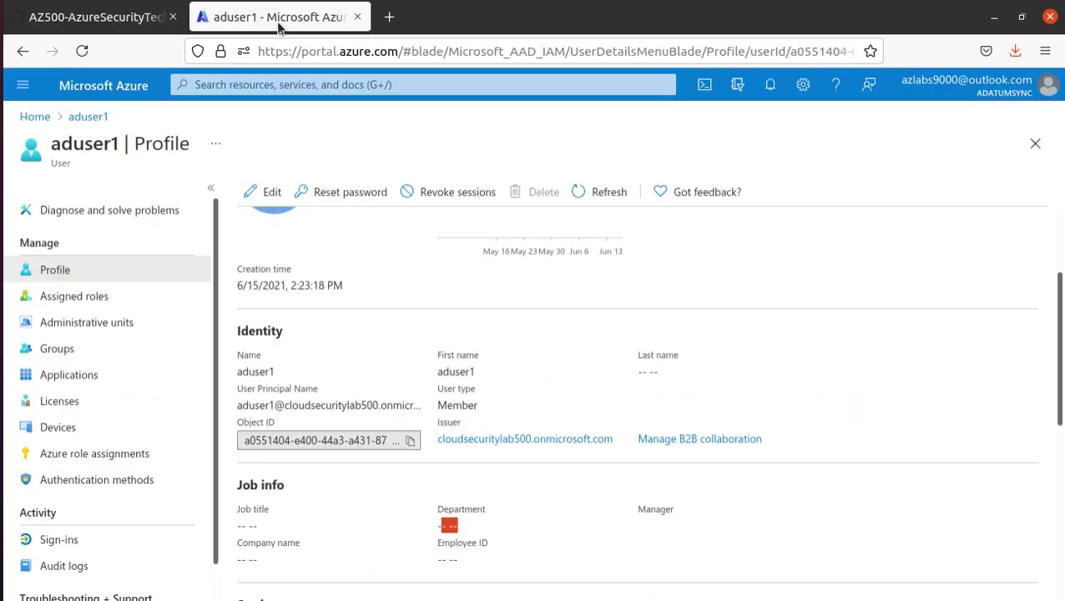
{"action": "left_click", "coordinate": [611, 194]}
{"action": "left_click", "coordinate": [88, 16]}
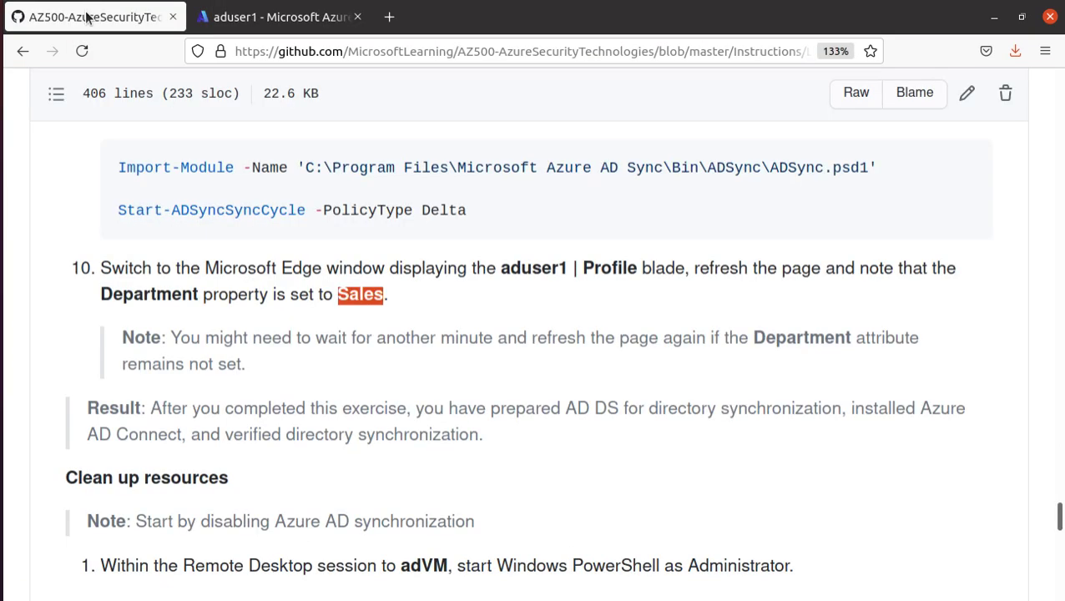
- Review the Clean up resources heading, the disable-sync note and the module install commands
{"action": "scroll", "coordinate": [489, 430], "scroll_direction": "down", "scroll_amount": 4}
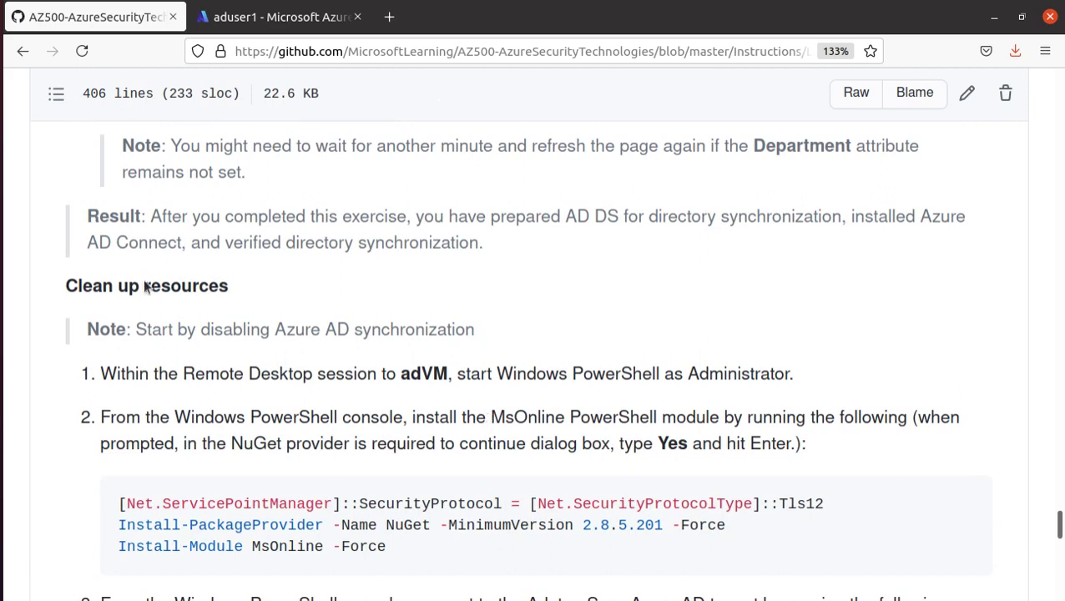
{"action": "left_click_drag", "start_coordinate": [69, 286], "coordinate": [263, 286]}
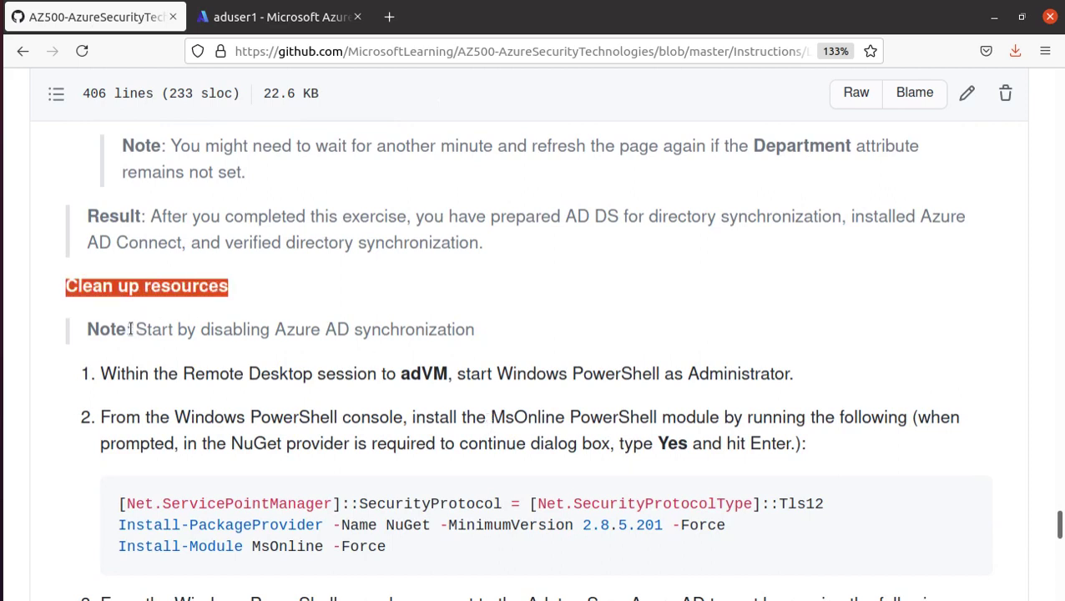
{"action": "left_click_drag", "start_coordinate": [126, 330], "coordinate": [411, 345]}
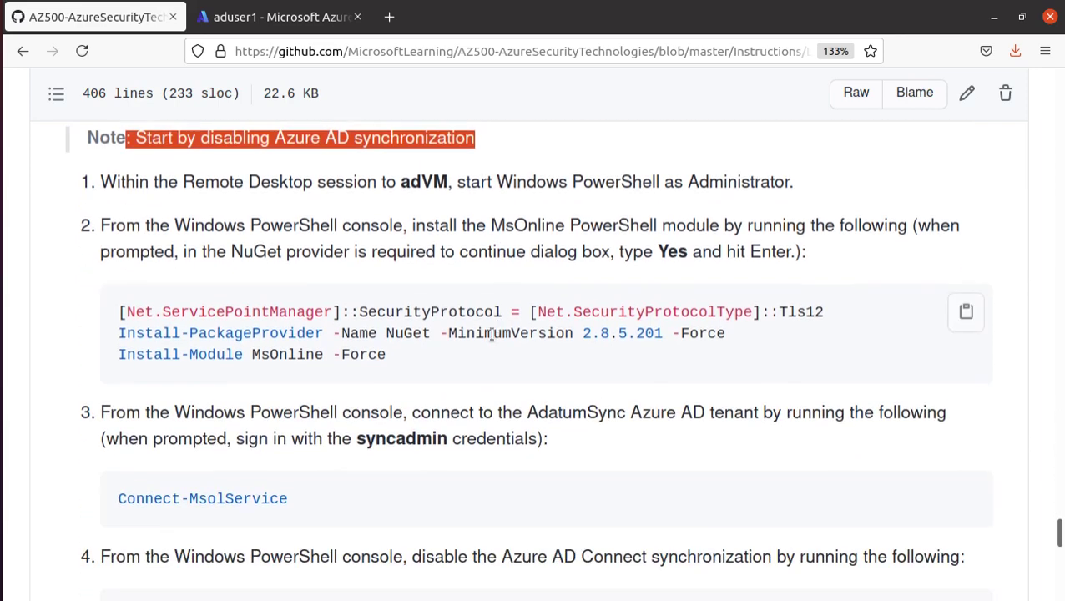
{"action": "left_click_drag", "start_coordinate": [390, 364], "coordinate": [93, 315]}
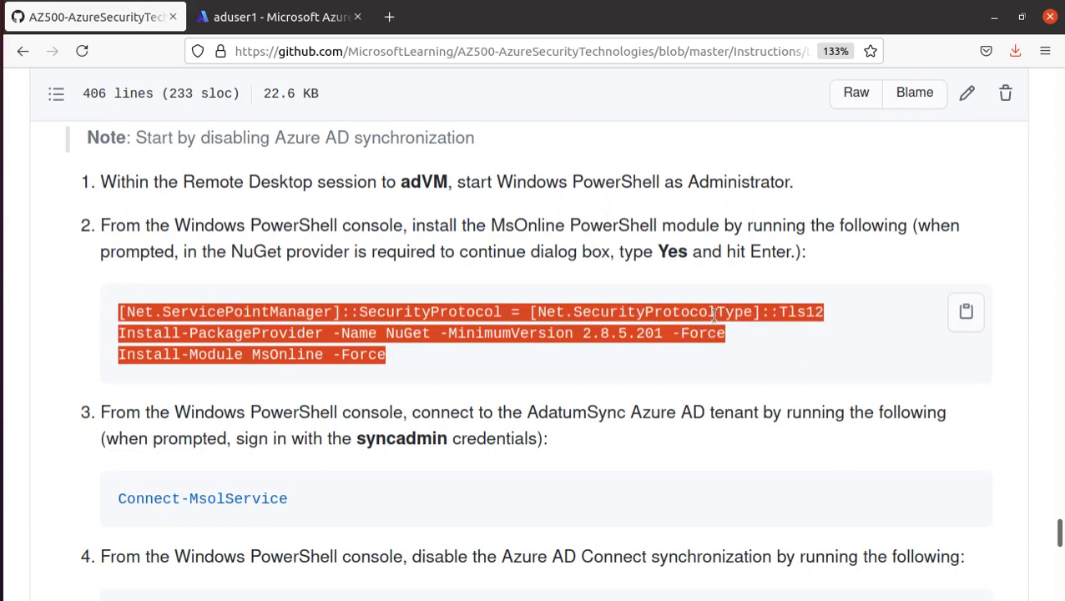
{"action": "scroll", "coordinate": [154, 413], "scroll_direction": "down", "scroll_amount": 3}
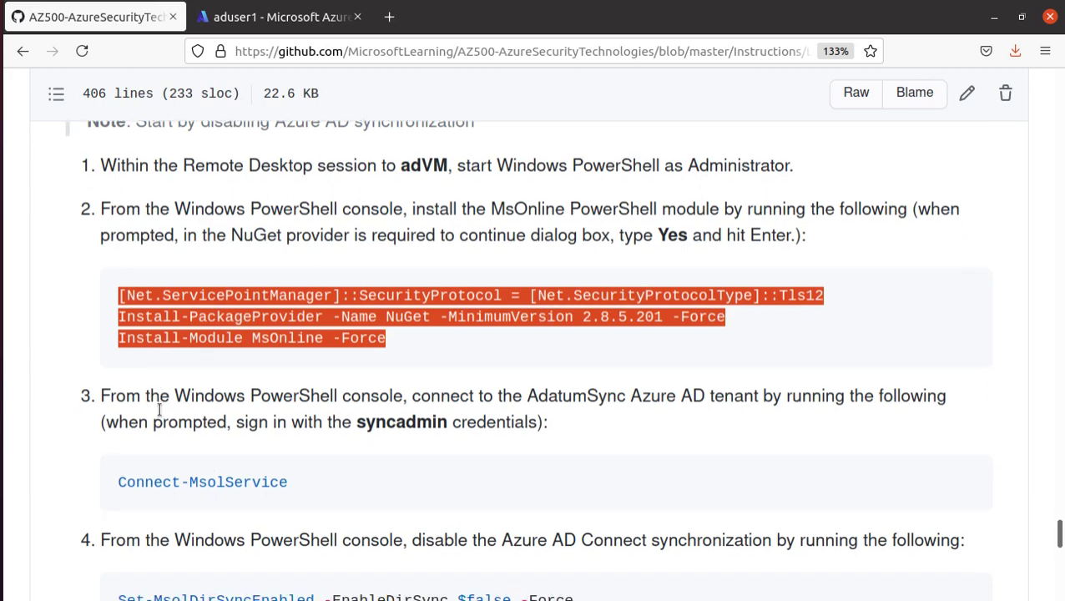
{"action": "scroll", "coordinate": [201, 359], "scroll_direction": "up", "scroll_amount": 5}
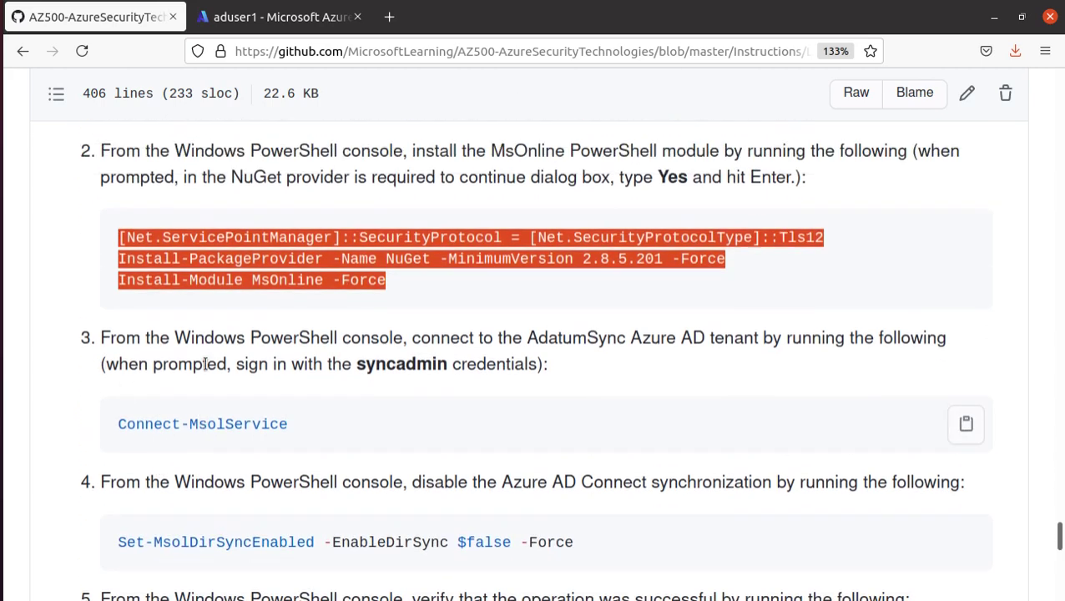
{"action": "scroll", "coordinate": [205, 363], "scroll_direction": "down", "scroll_amount": 2}
{"action": "scroll", "coordinate": [205, 363], "scroll_direction": "down", "scroll_amount": 5}
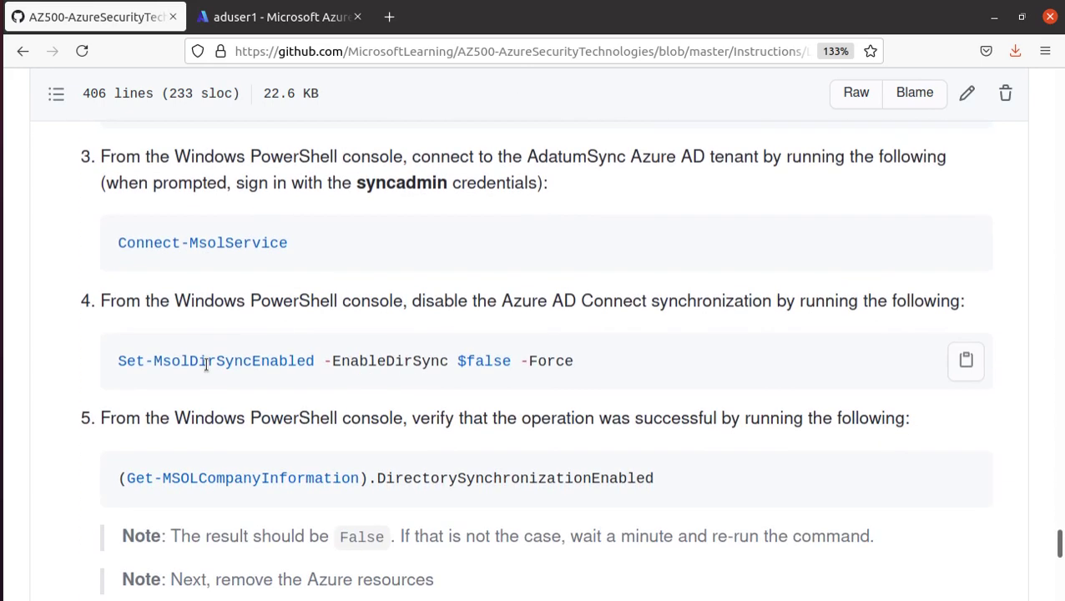
- Review the MsolService connect command, then return to aduser1's Azure profile
{"action": "double_click", "coordinate": [245, 243]}
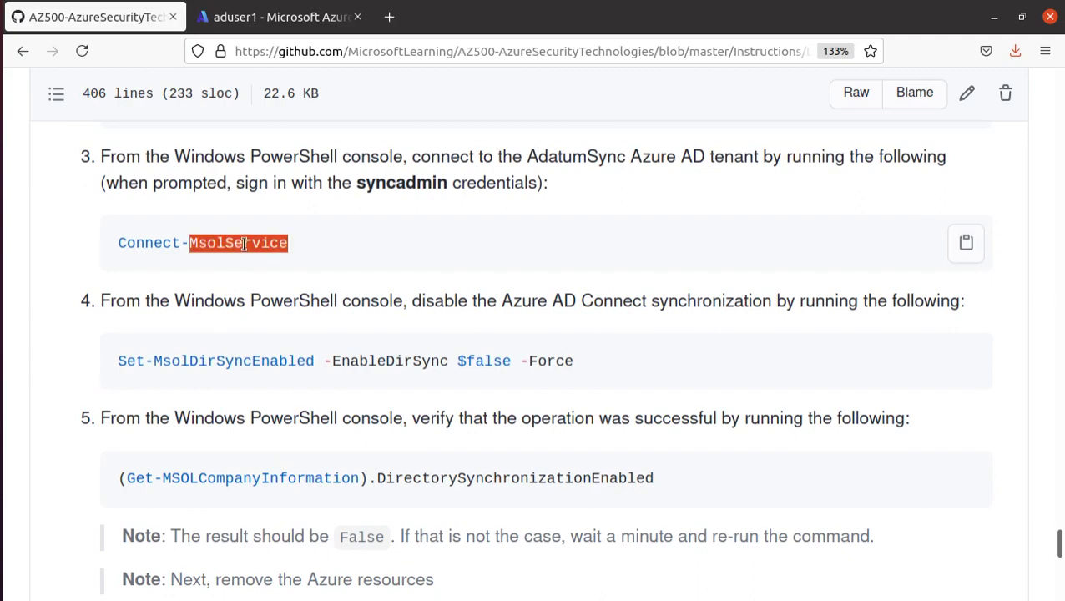
{"action": "scroll", "coordinate": [242, 255], "scroll_direction": "down", "scroll_amount": 13}
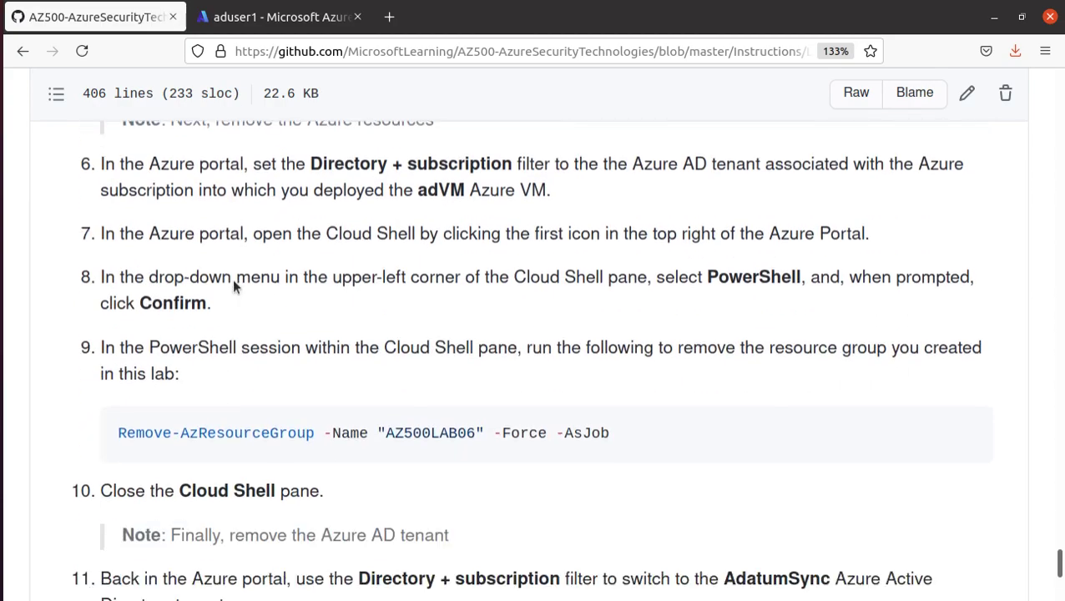
{"action": "scroll", "coordinate": [233, 287], "scroll_direction": "down", "scroll_amount": 10}
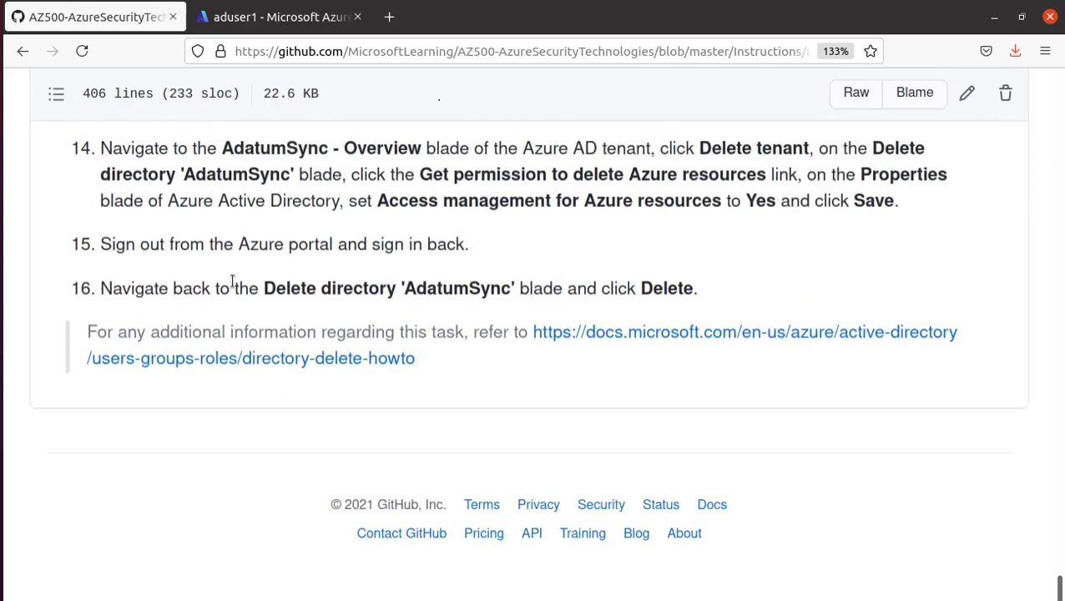
{"action": "scroll", "coordinate": [233, 288], "scroll_direction": "up", "scroll_amount": 20}
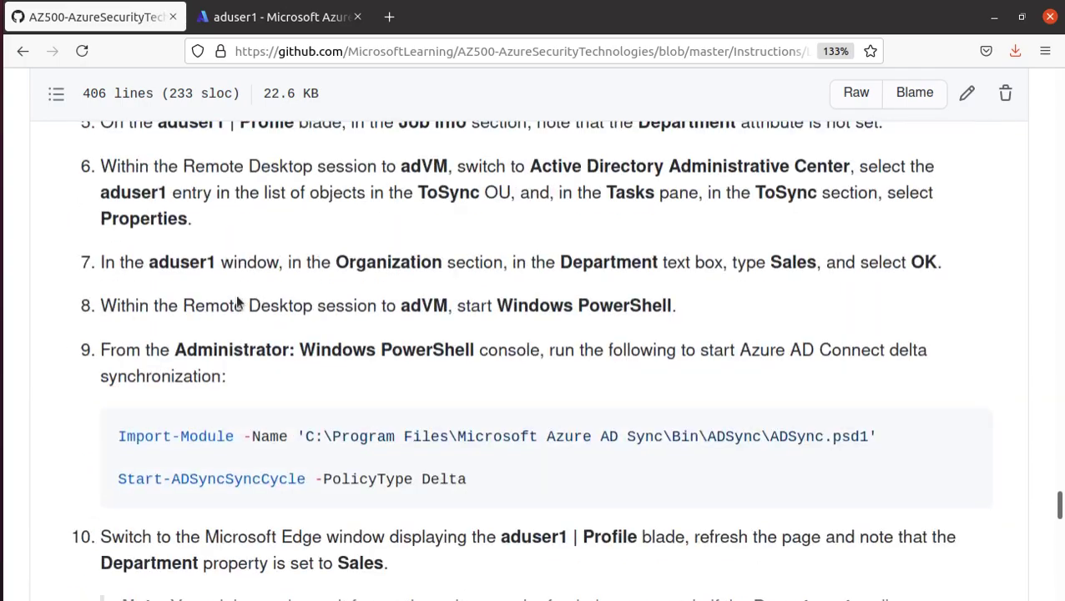
{"action": "scroll", "coordinate": [238, 297], "scroll_direction": "up", "scroll_amount": 20}
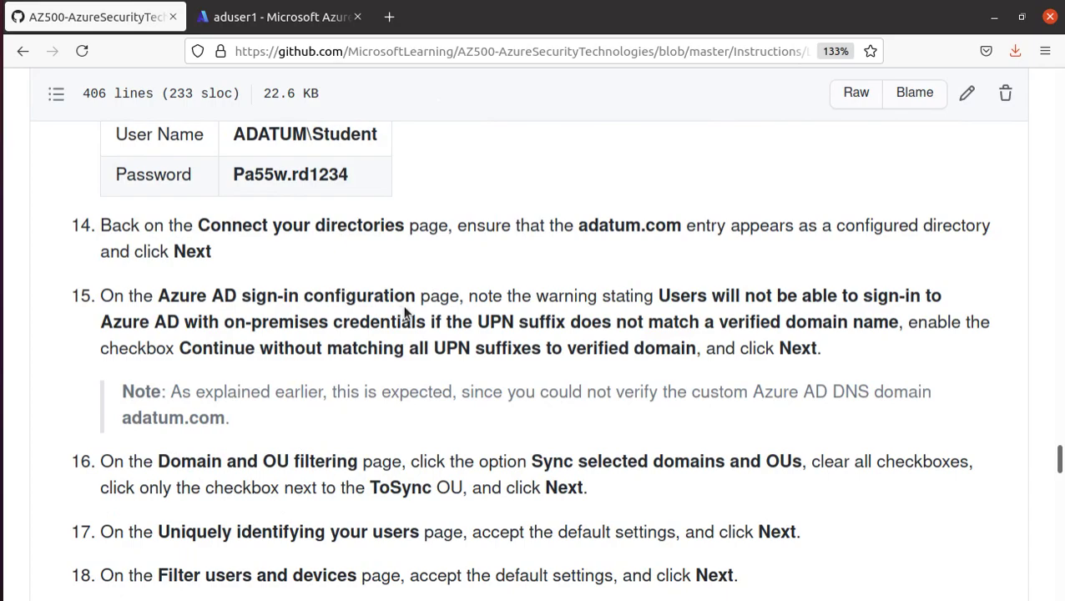
{"action": "scroll", "coordinate": [406, 311], "scroll_direction": "down", "scroll_amount": 20}
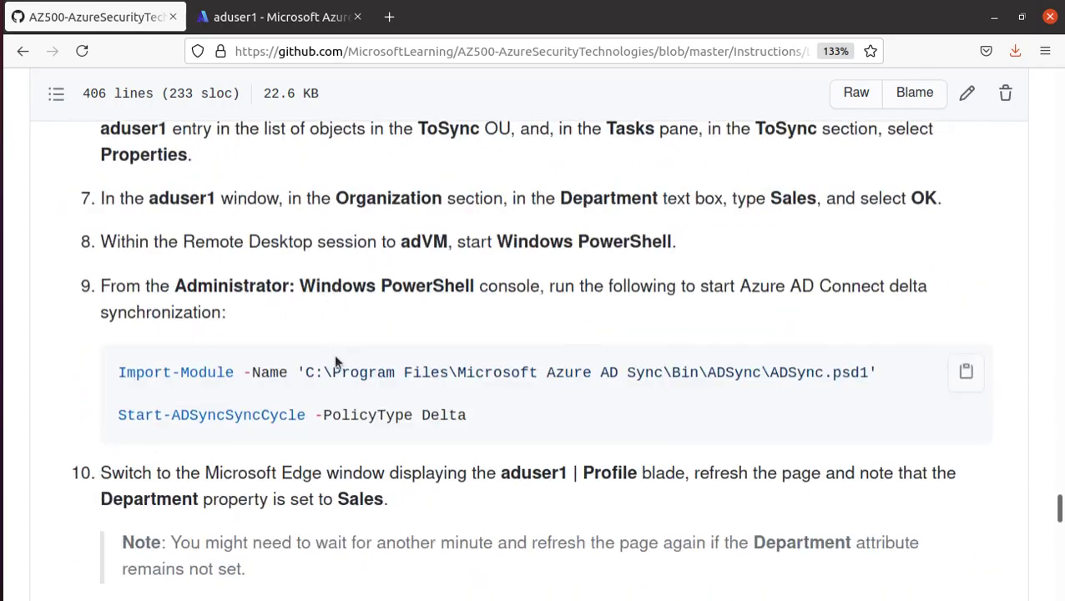
{"action": "scroll", "coordinate": [333, 366], "scroll_direction": "down", "scroll_amount": 15}
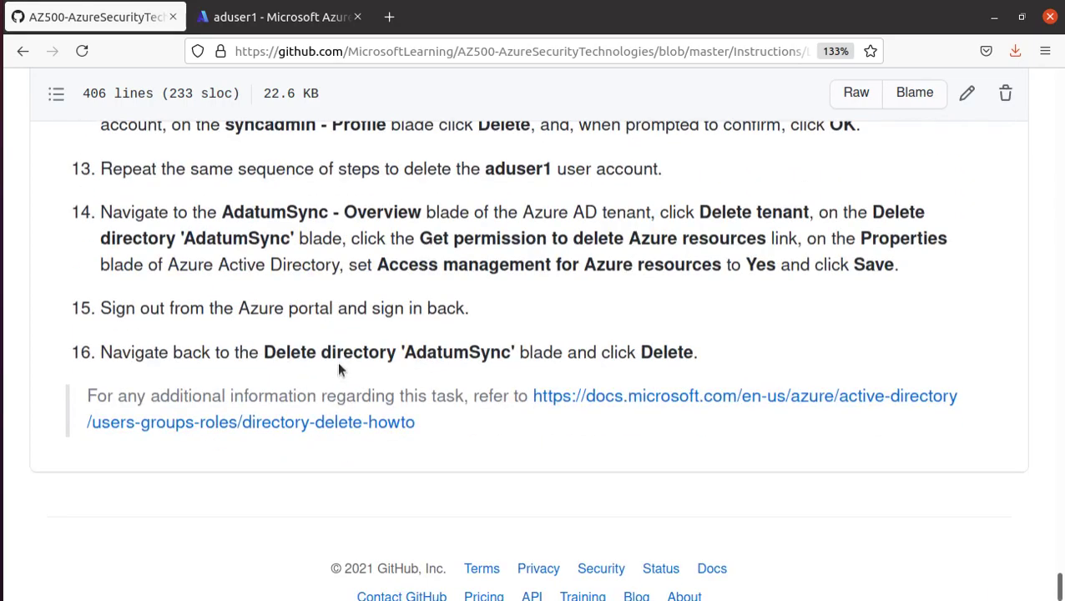
{"action": "left_click", "coordinate": [286, 25]}
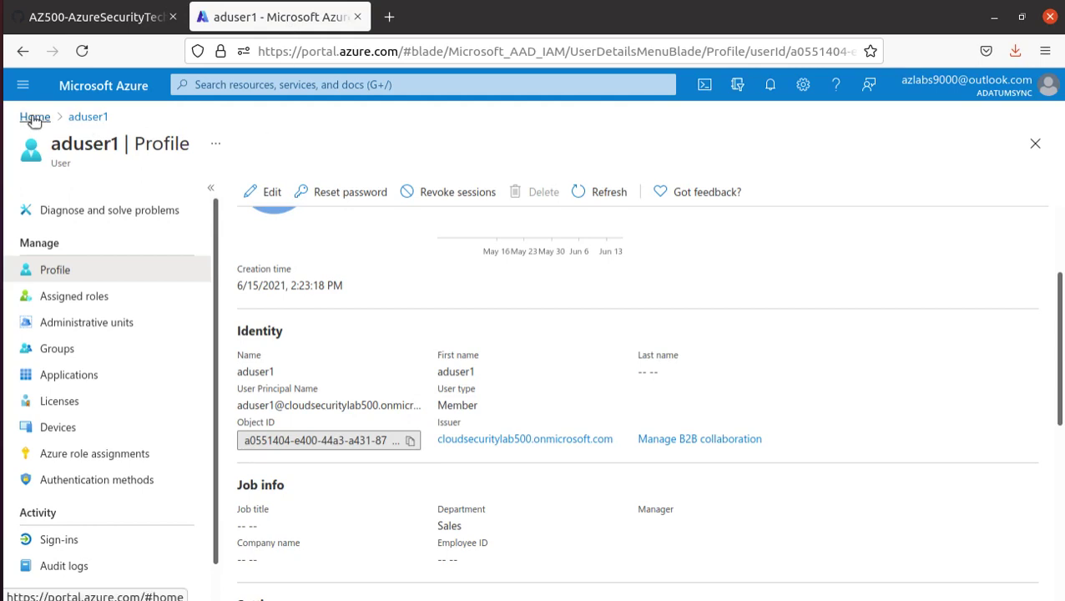
- Switch the Azure portal to the Default Directory
{"action": "left_click", "coordinate": [1023, 92]}
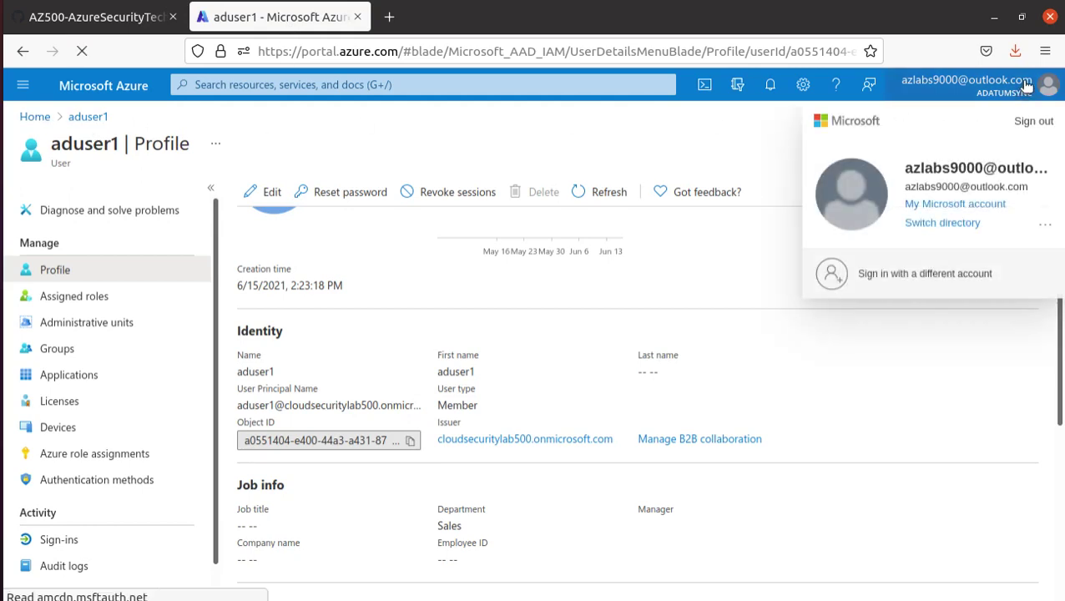
{"action": "left_click", "coordinate": [935, 226]}
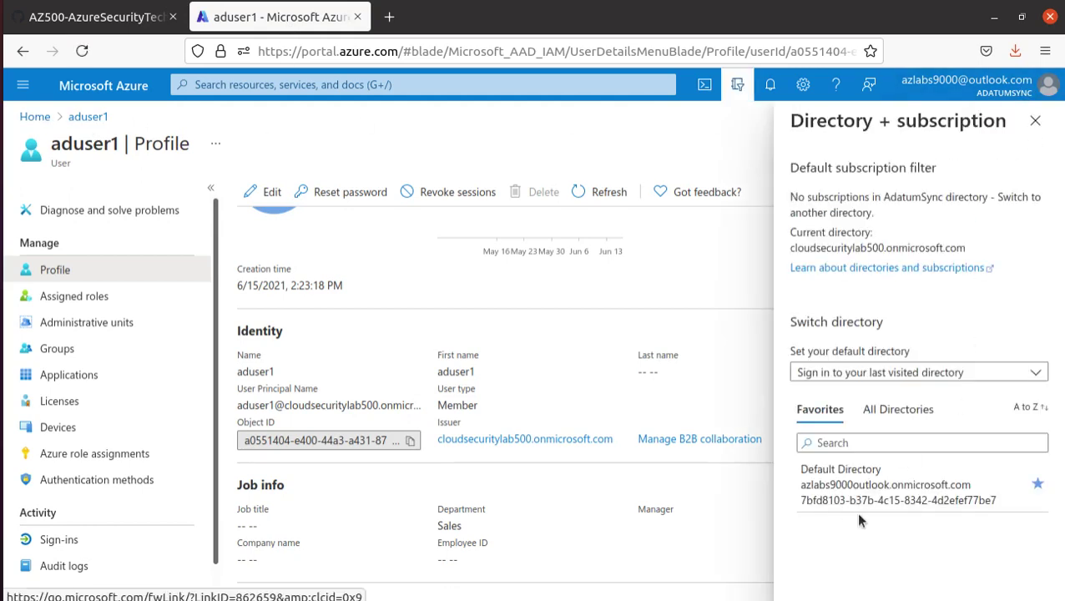
{"action": "left_click", "coordinate": [857, 492]}
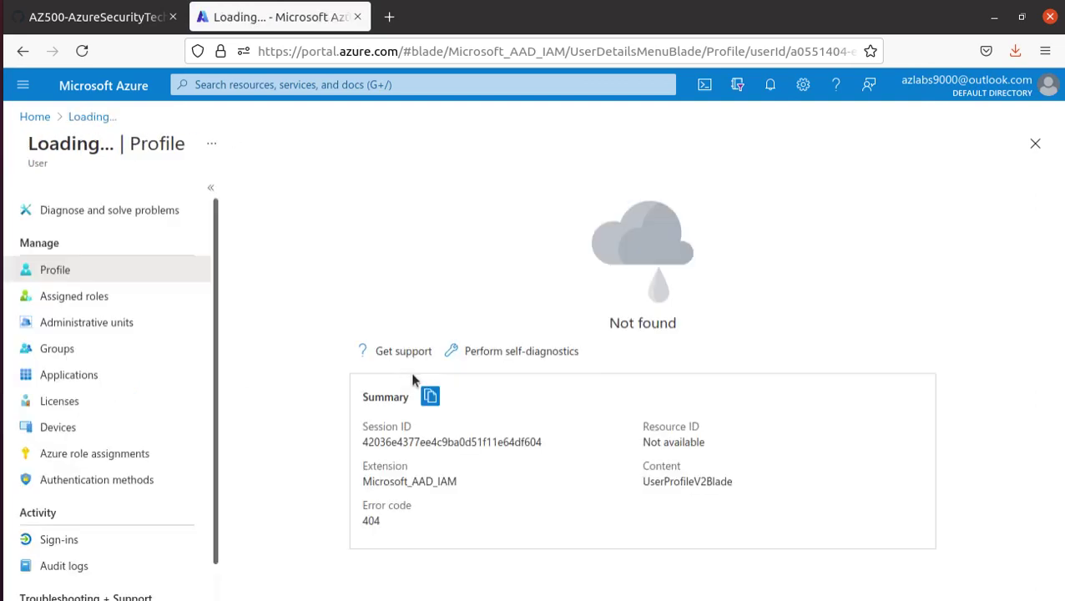
- Stop the adVM virtual machine and confirm the shutdown
{"action": "left_click", "coordinate": [35, 117]}
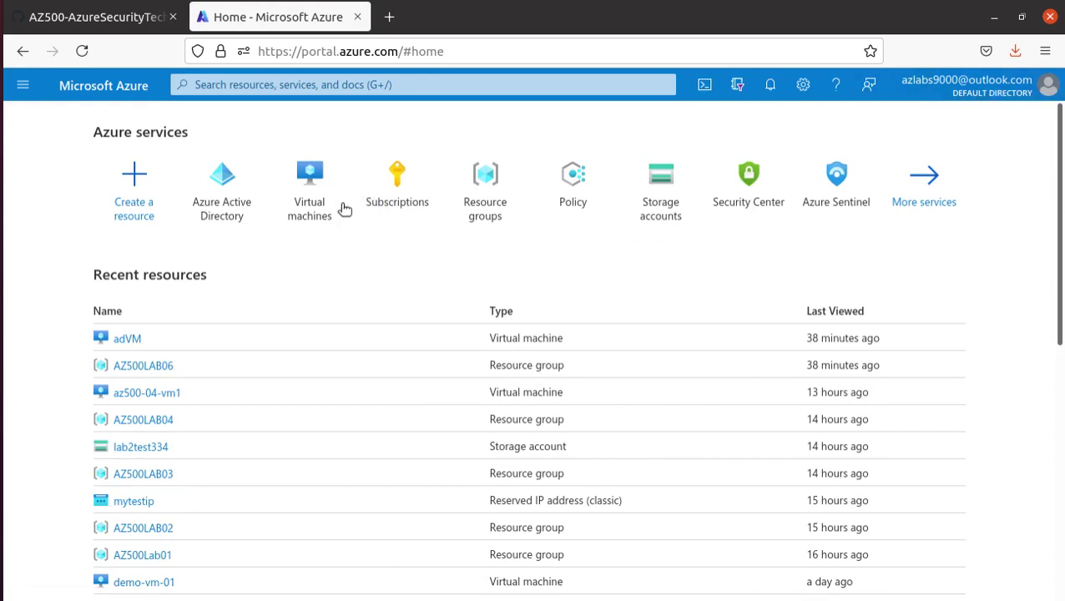
{"action": "left_click", "coordinate": [124, 344]}
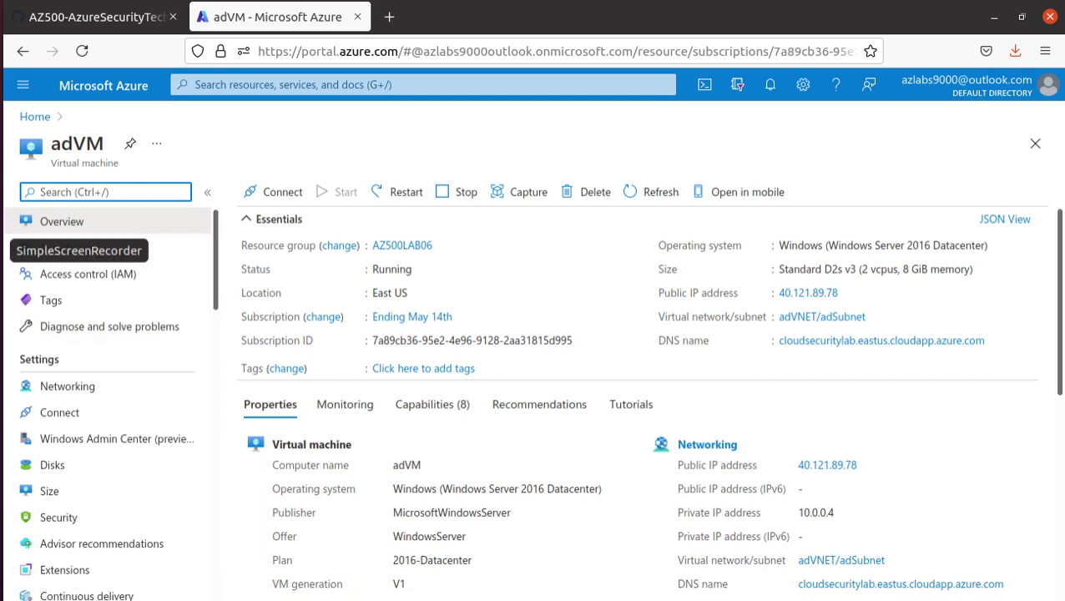
{"action": "left_click", "coordinate": [459, 198]}
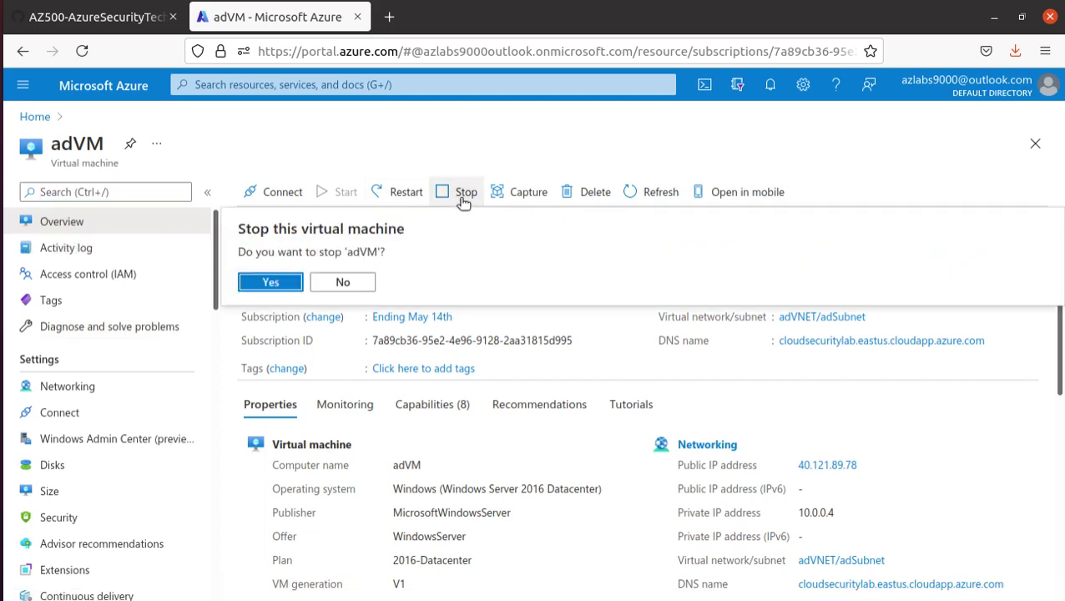
{"action": "left_click", "coordinate": [272, 284]}
{"action": "left_click", "coordinate": [2, 326]}
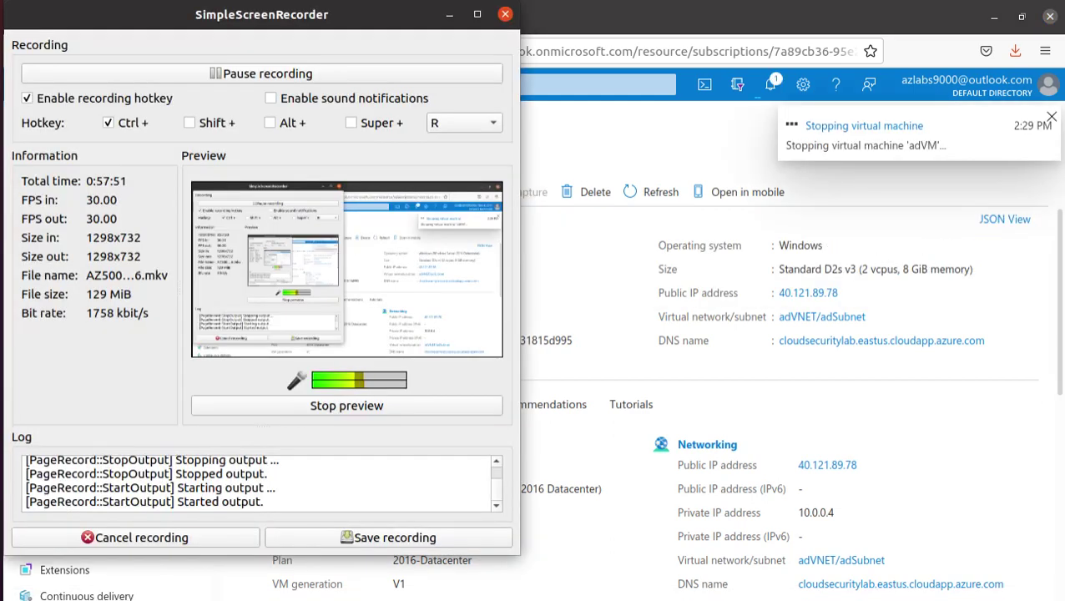